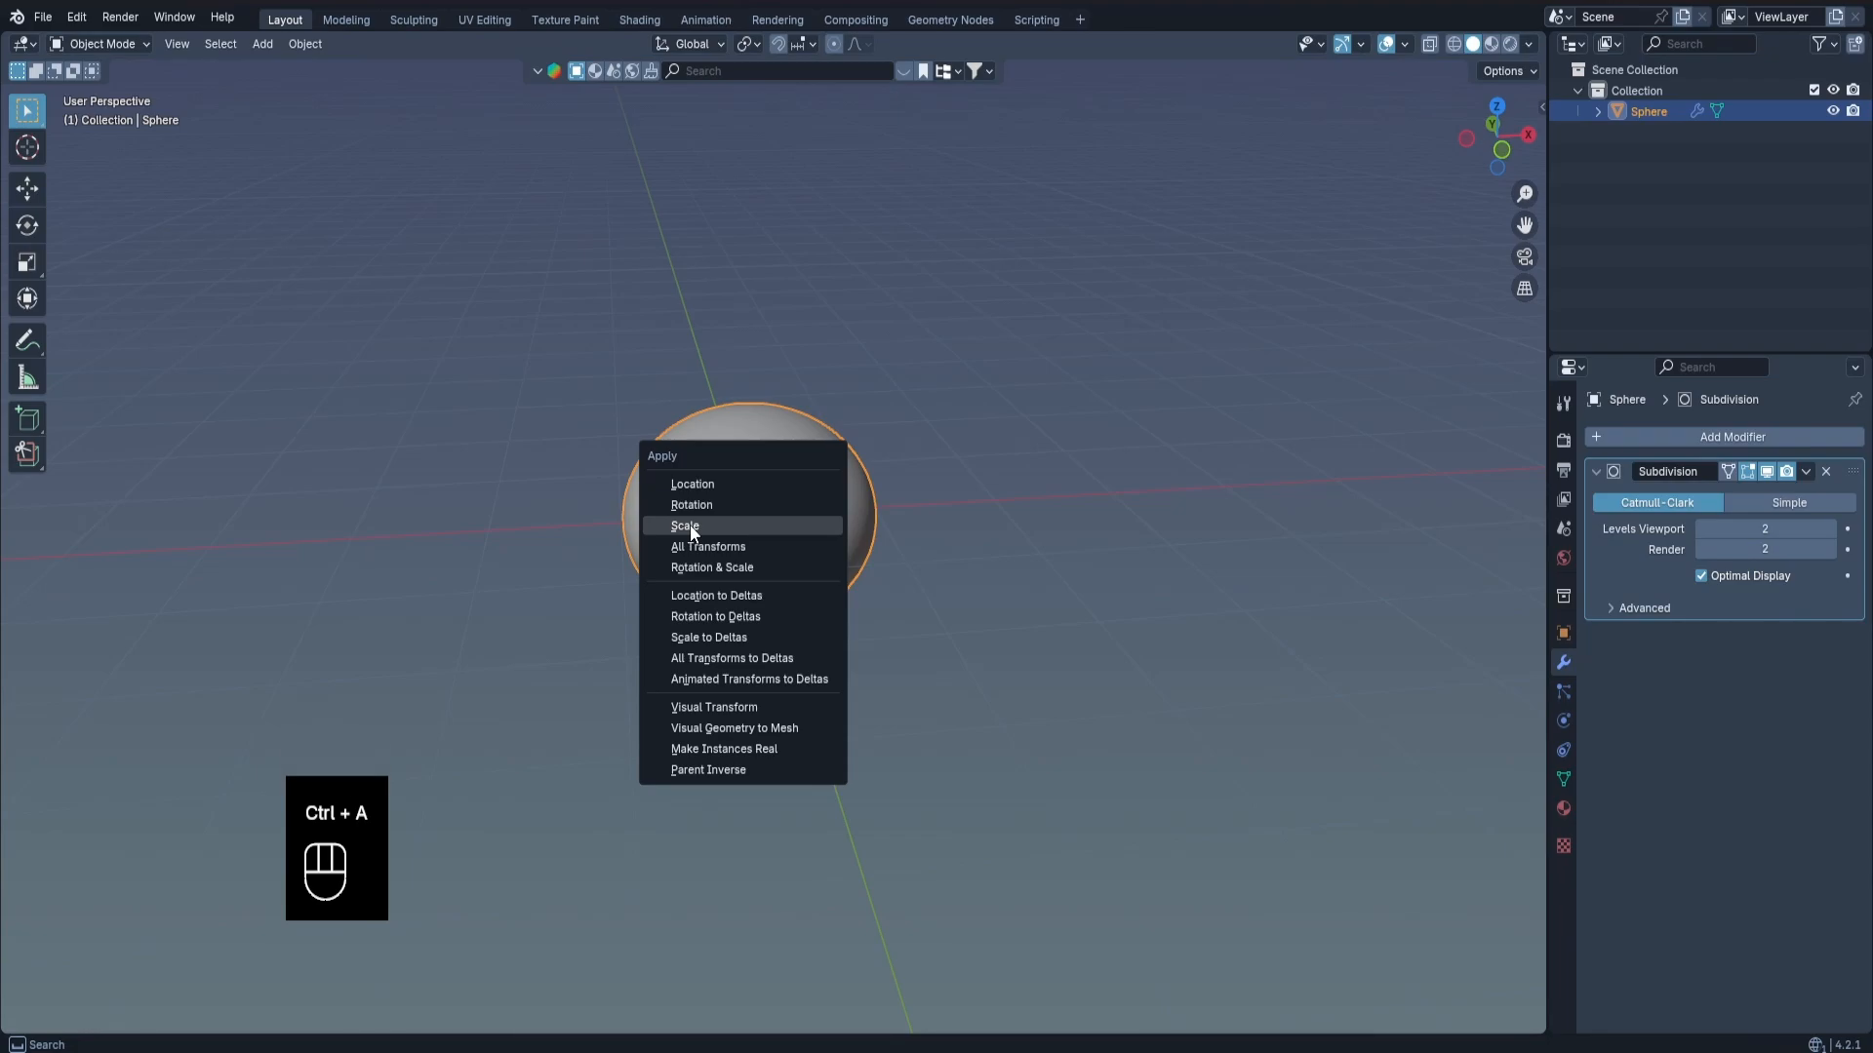
Apply the sphere's scale and open its mesh for editing in top orthographic view.
click(695, 532)
key(Tab)
scroll(769, 469, up, 3)
shift+middle_drag(750, 411, 797, 558)
key(KP_7)
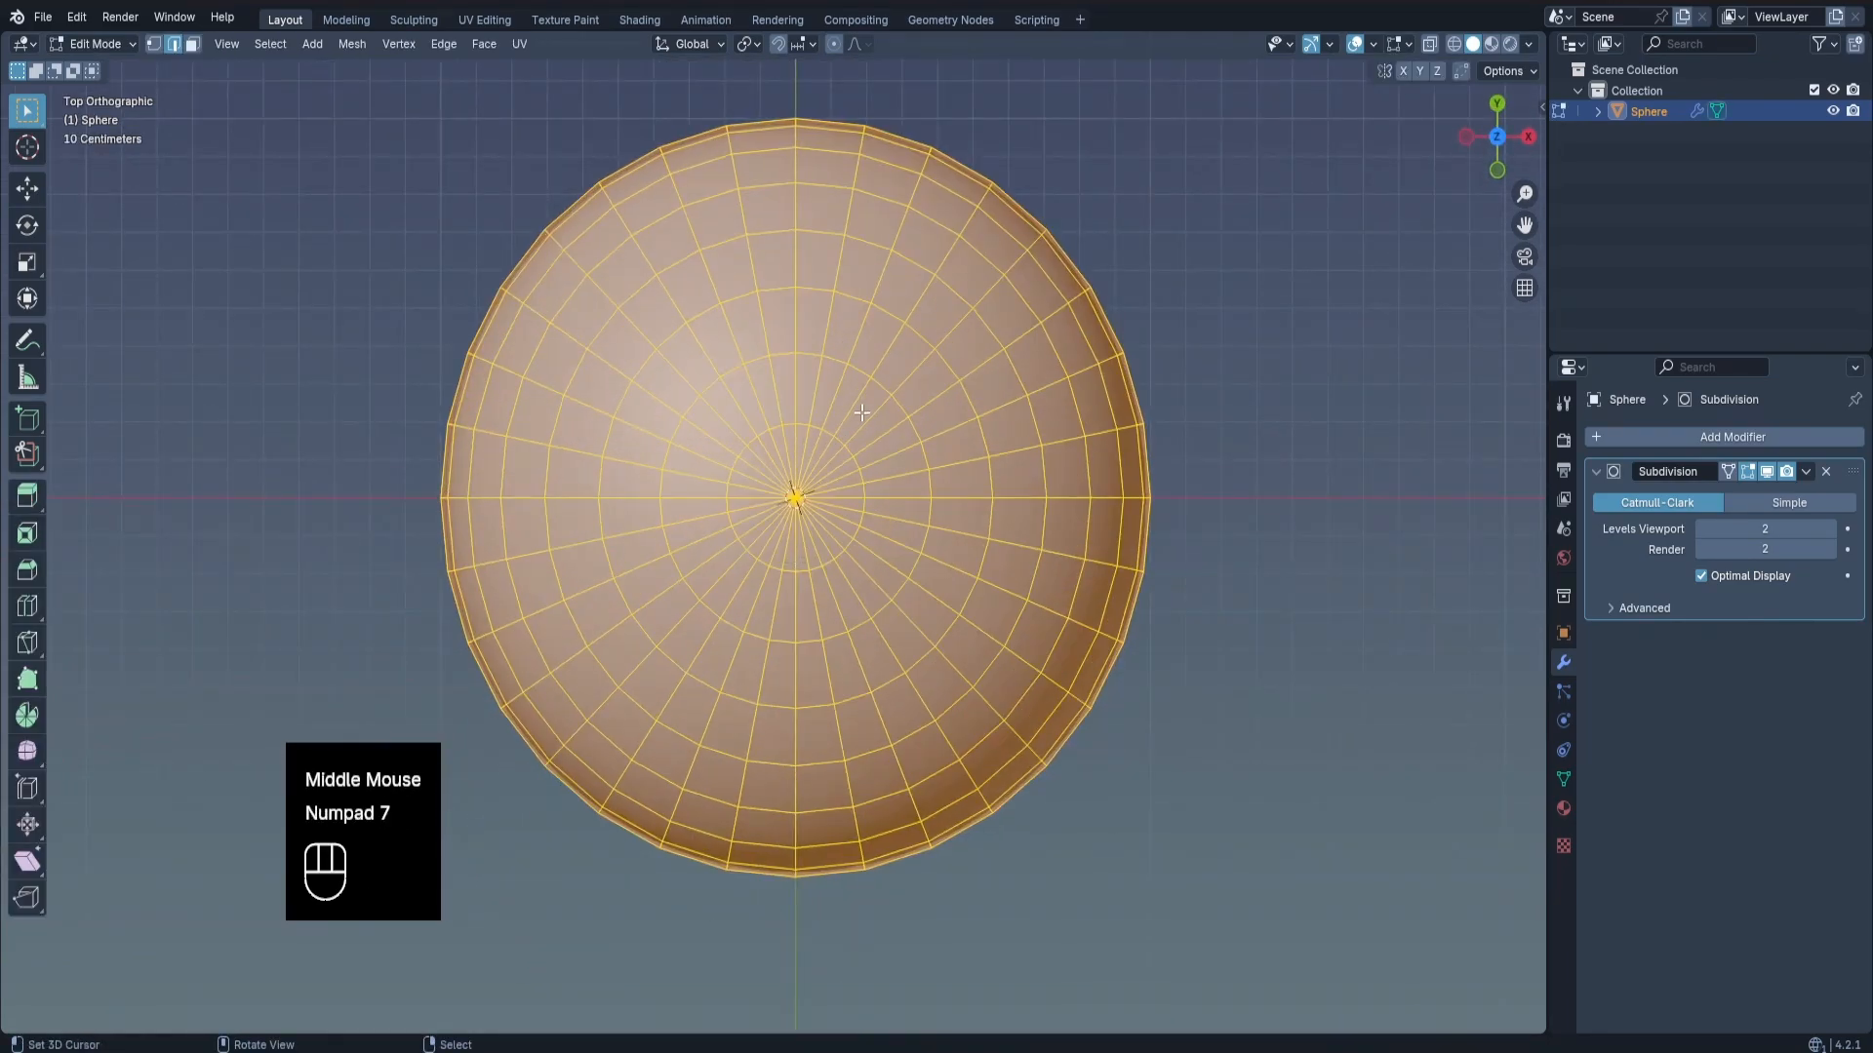
Clear the selection and select every third edge radiating from the sphere's top pole.
scroll(862, 412, up, 2)
key(alt+a)
shift+middle_drag(692, 481, 718, 488)
right_click(739, 450)
shift+right_click(741, 691)
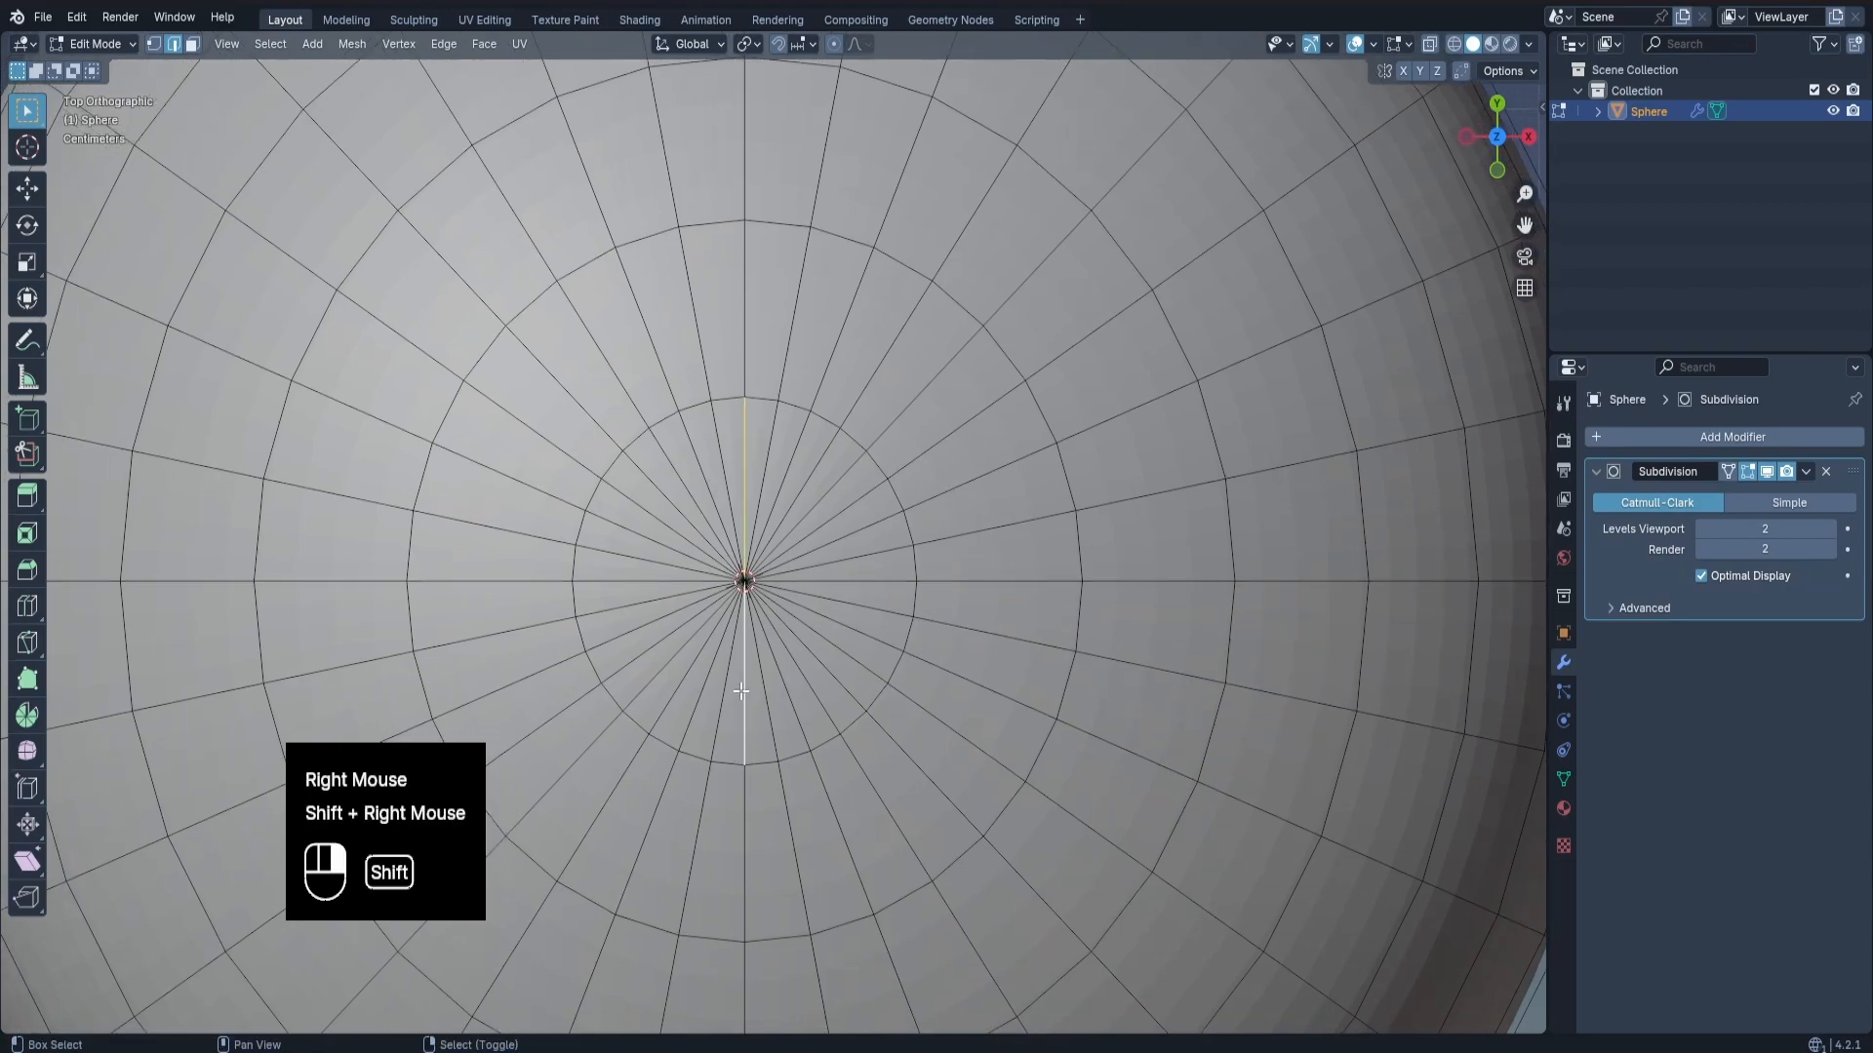
shift+right_click(643, 584)
shift+right_click(819, 580)
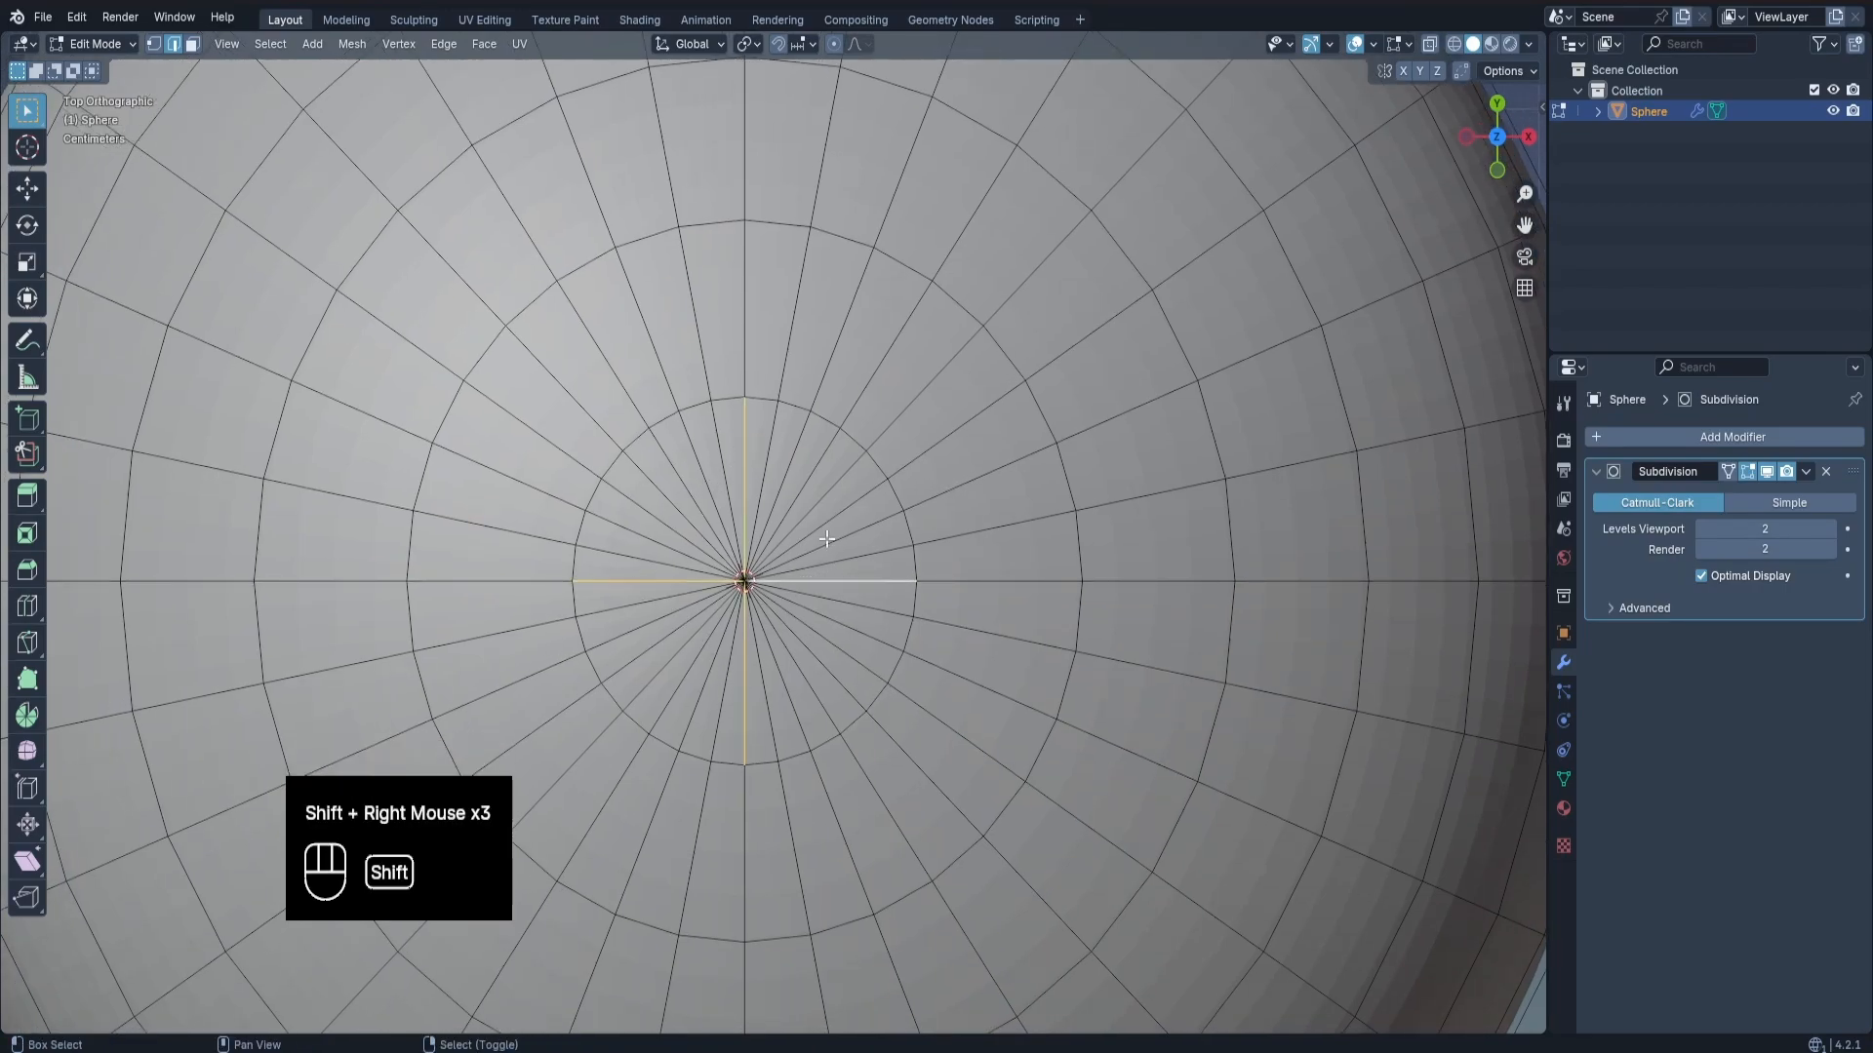
shift+right_click(800, 484)
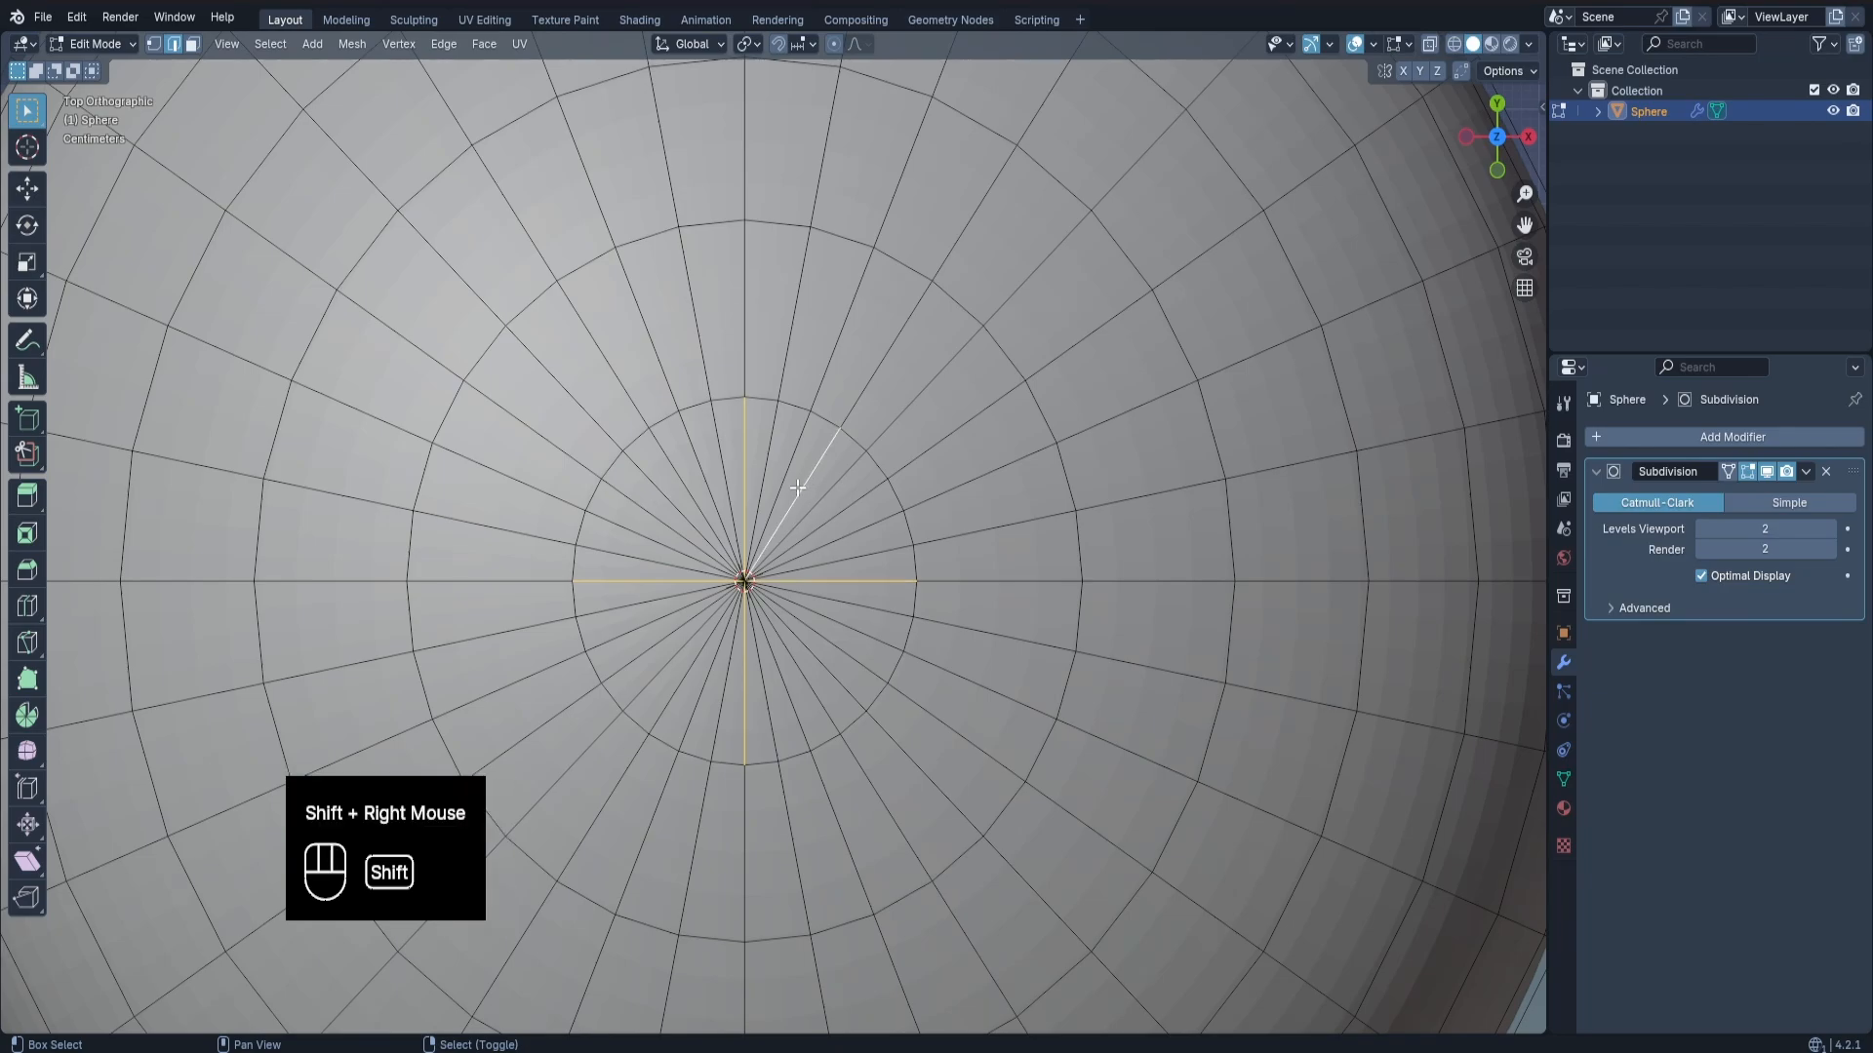
shift+right_click(704, 650)
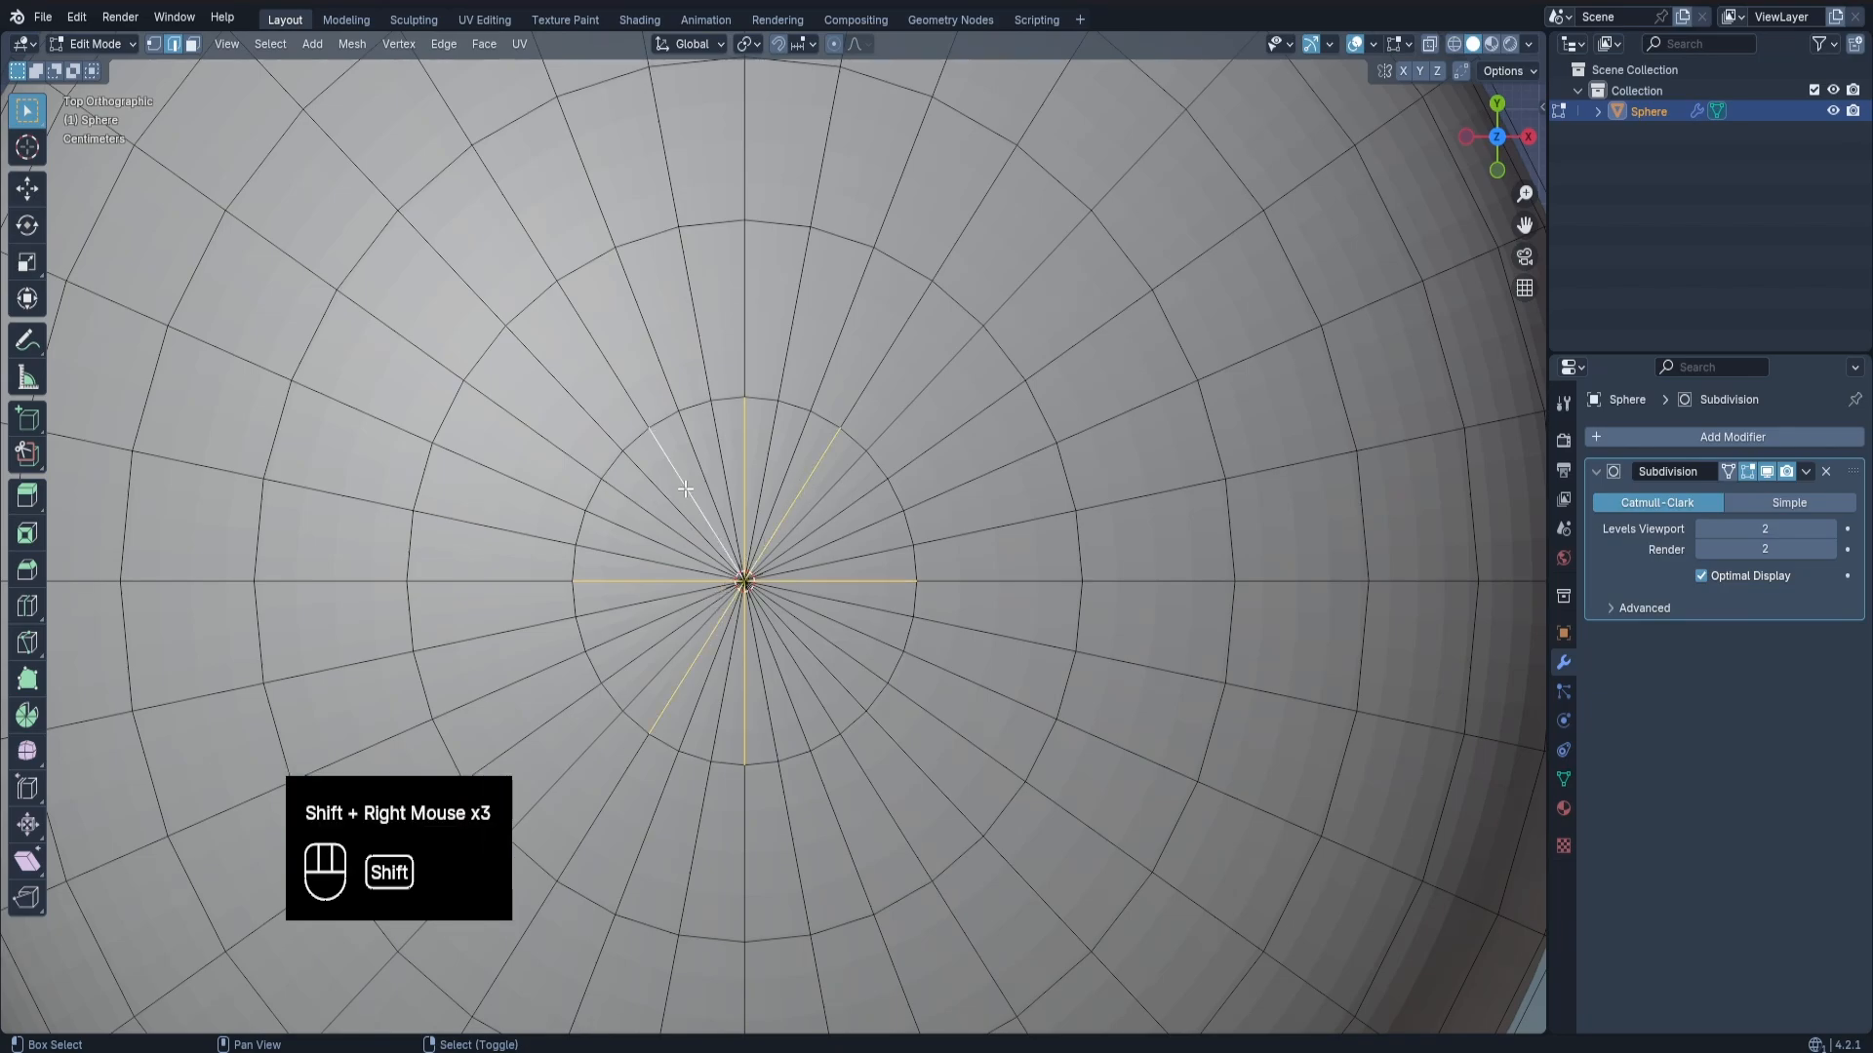
shift+right_click(650, 645)
shift+right_click(815, 530)
middle_drag(648, 524, 810, 498)
scroll(844, 544, down, 3)
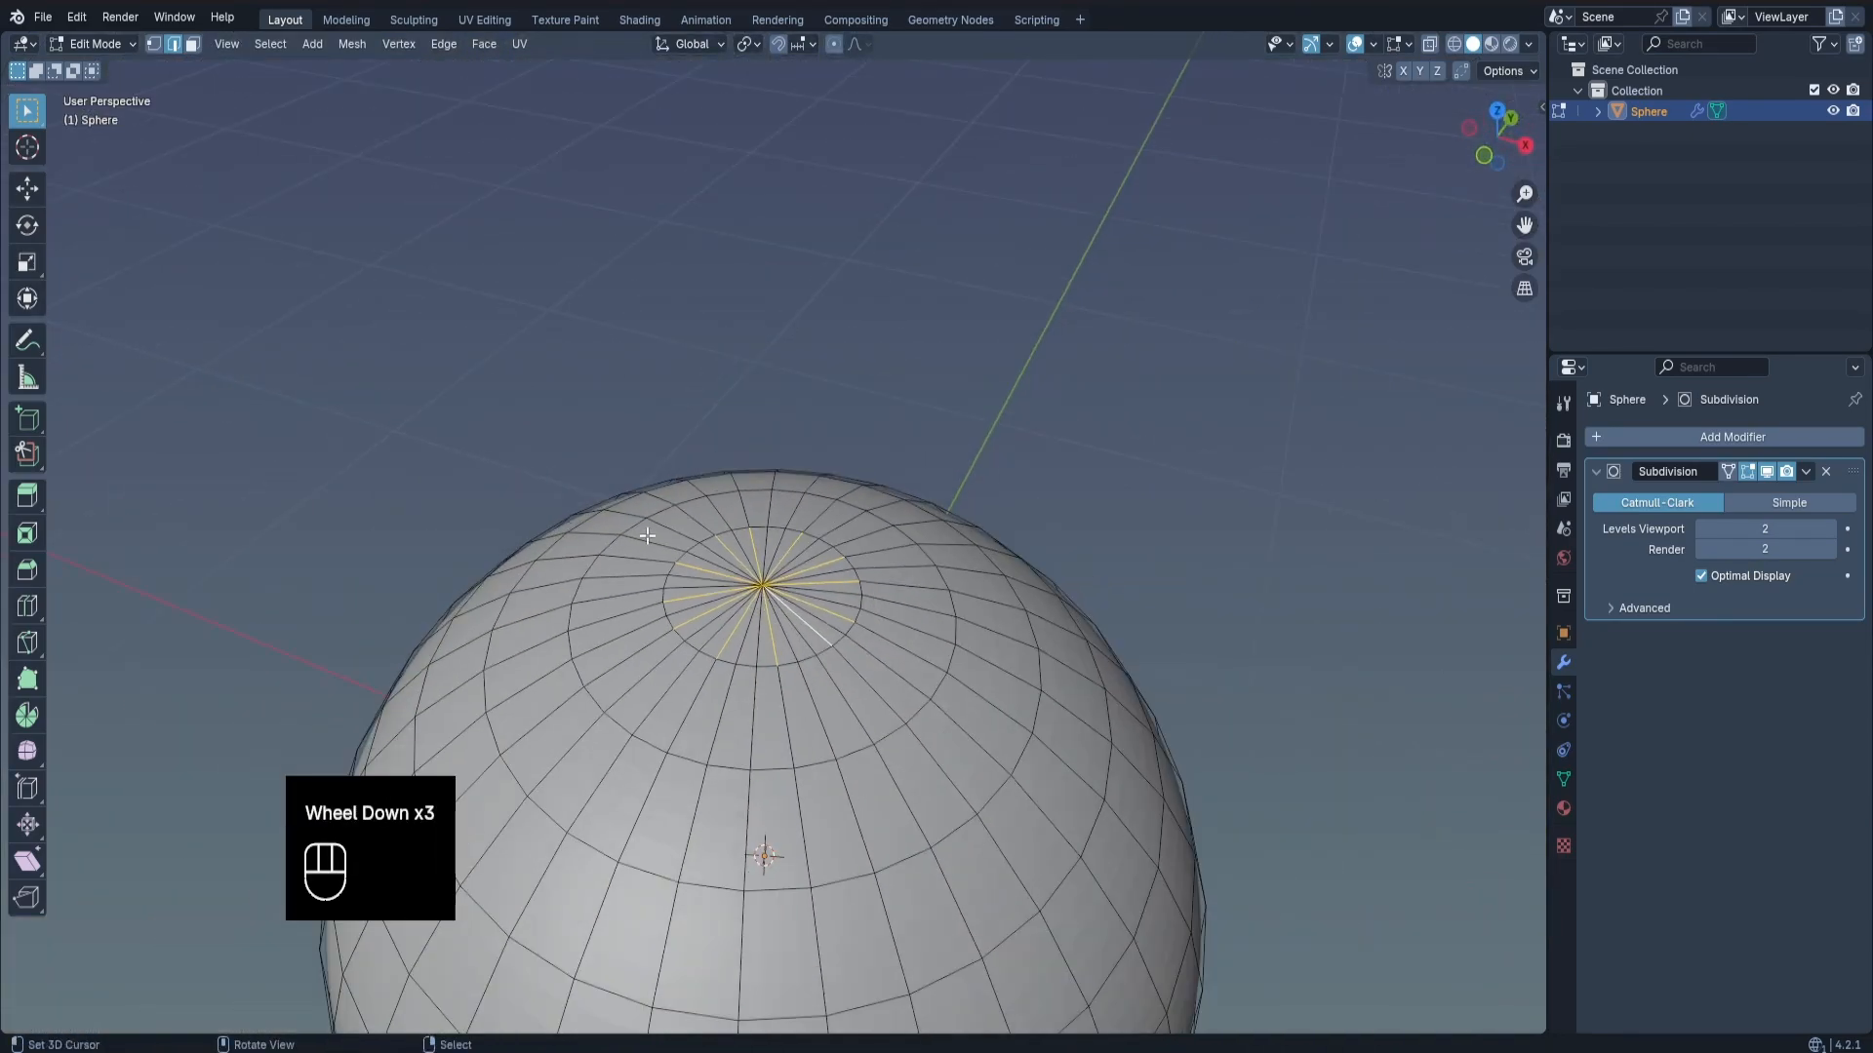
Extend the selected pole edges to full edge loops down the sphere.
double_click(387, 205)
click(279, 44)
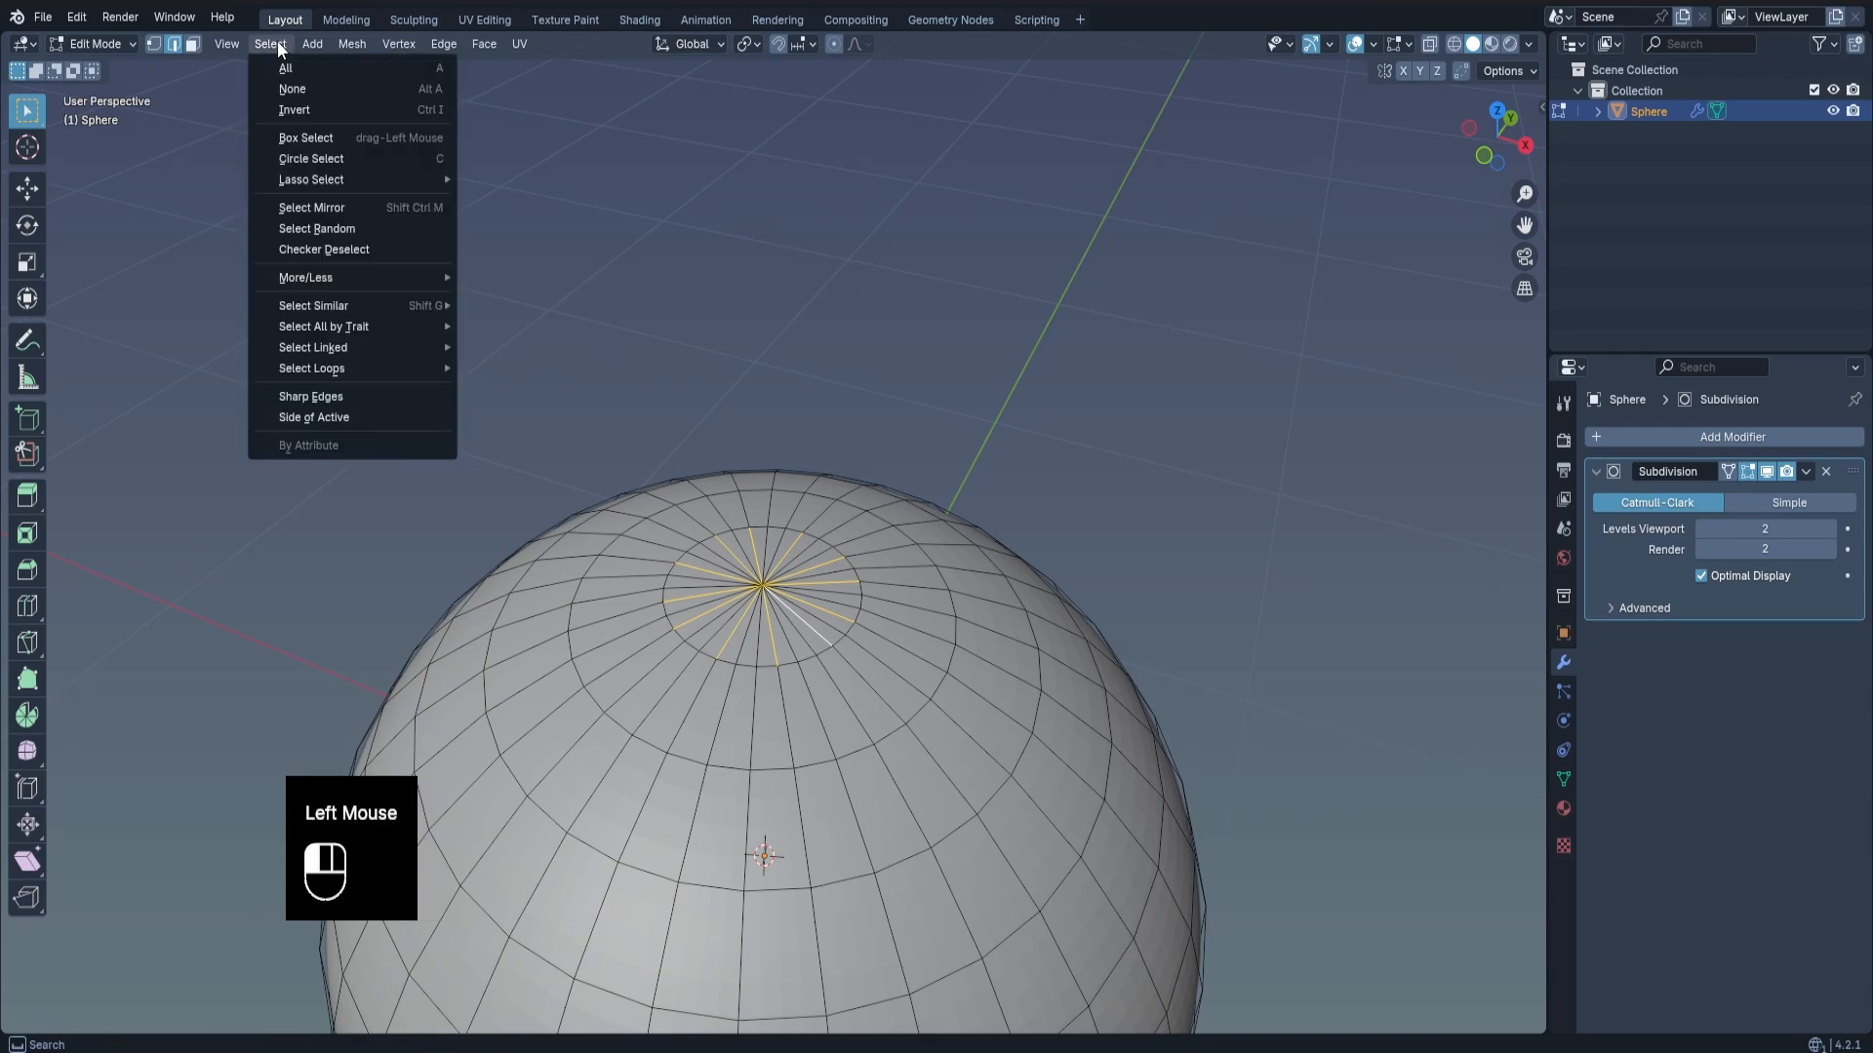
mouse_move(343, 367)
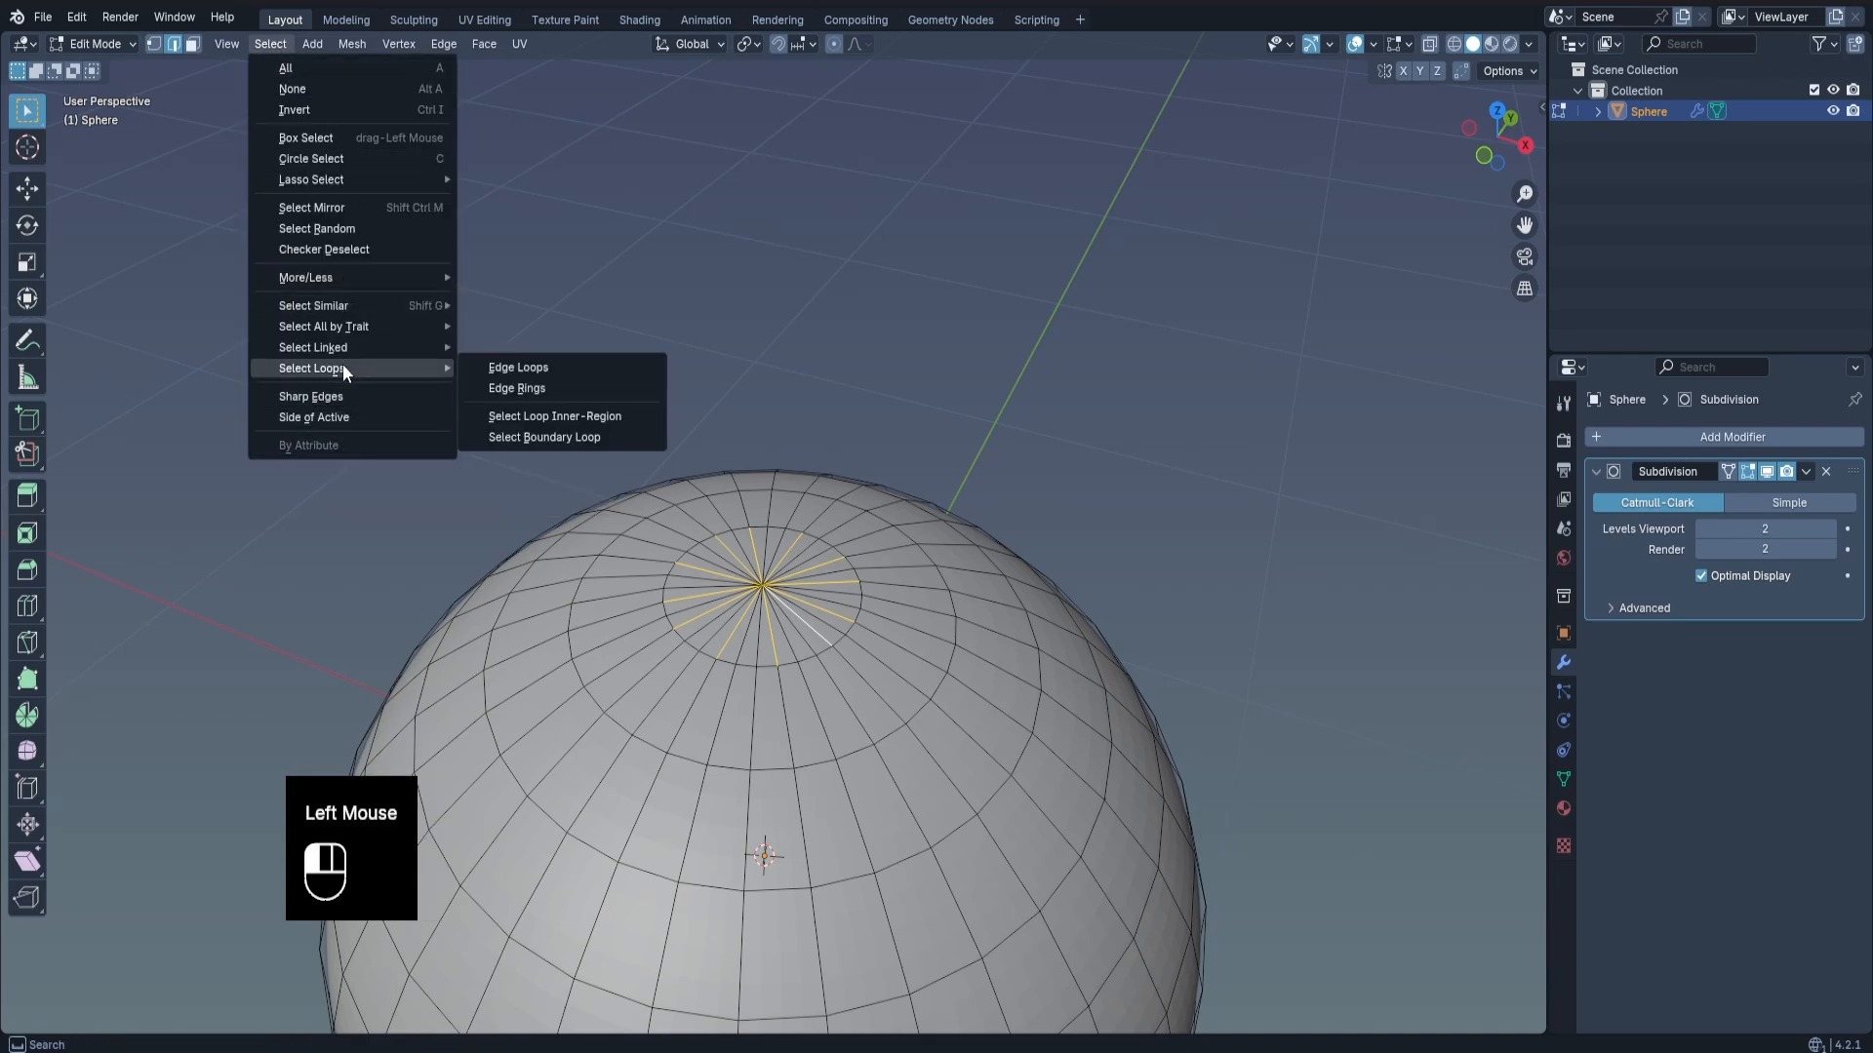
click(544, 368)
scroll(582, 389, down, 3)
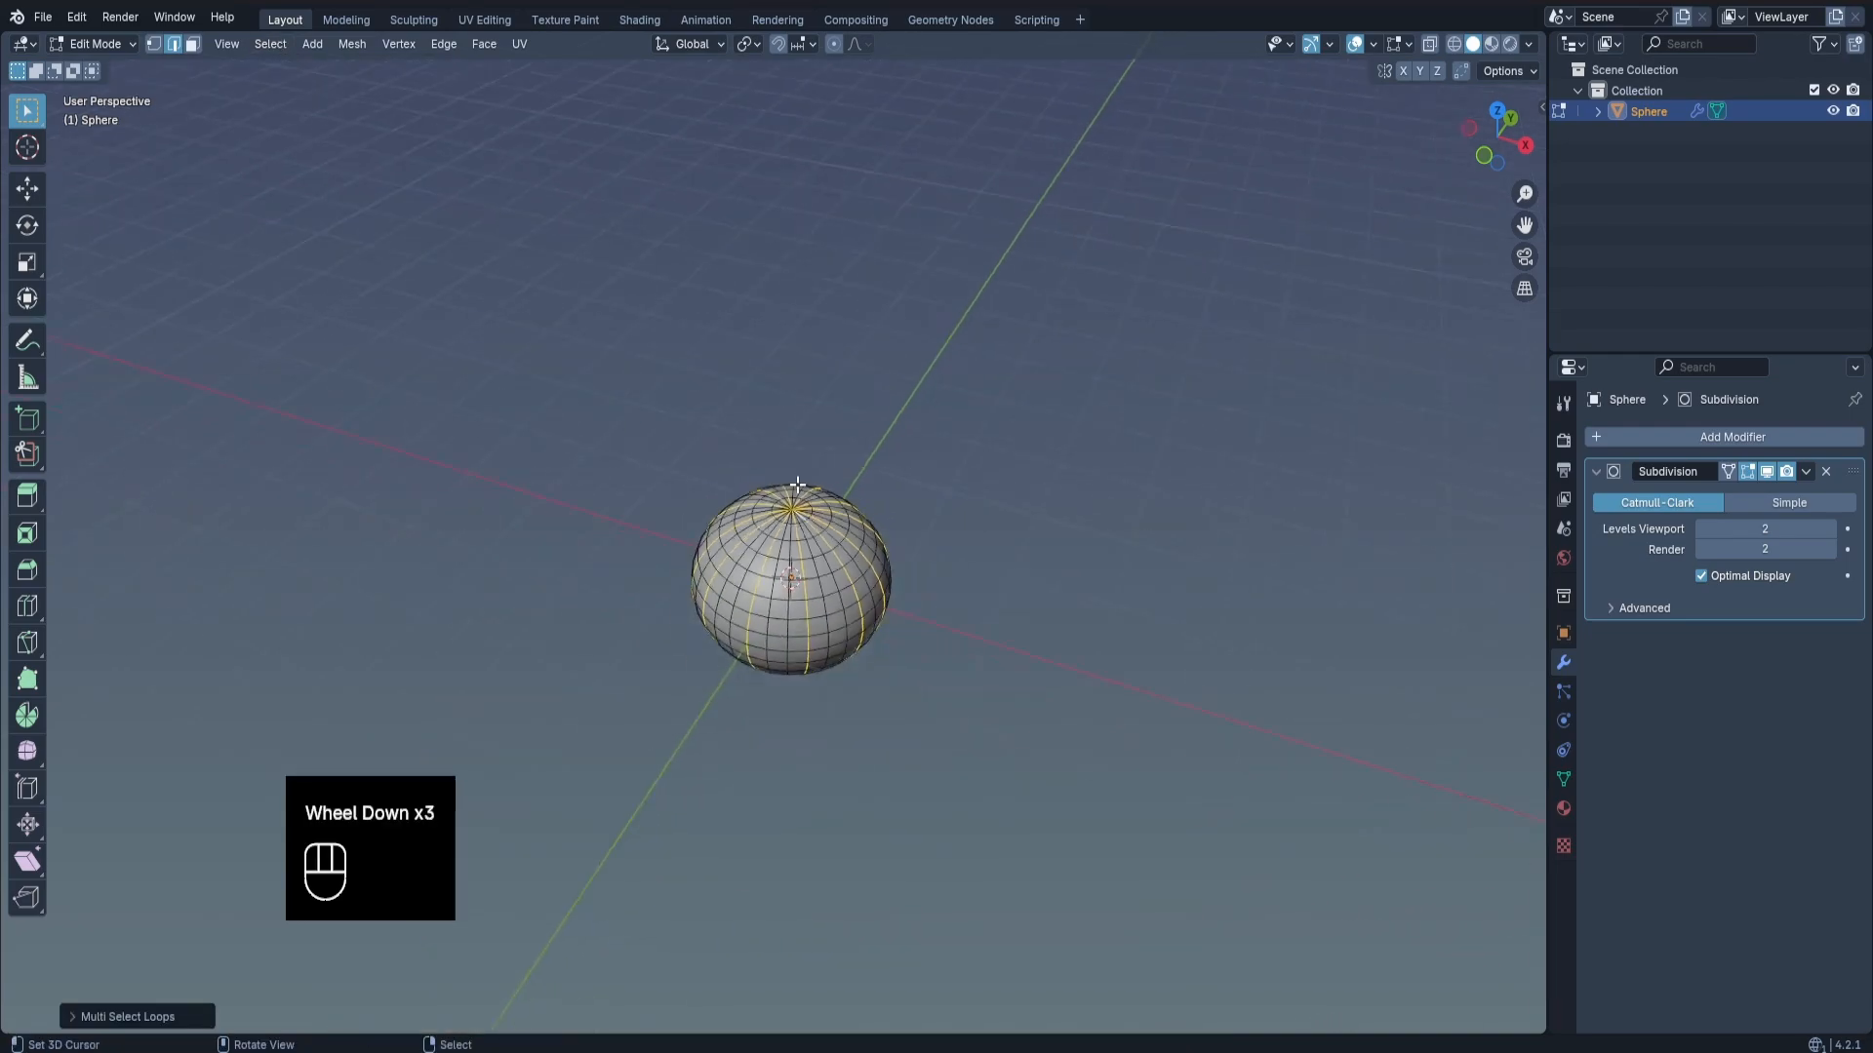
middle_drag(800, 624, 799, 545)
scroll(800, 544, up, 8)
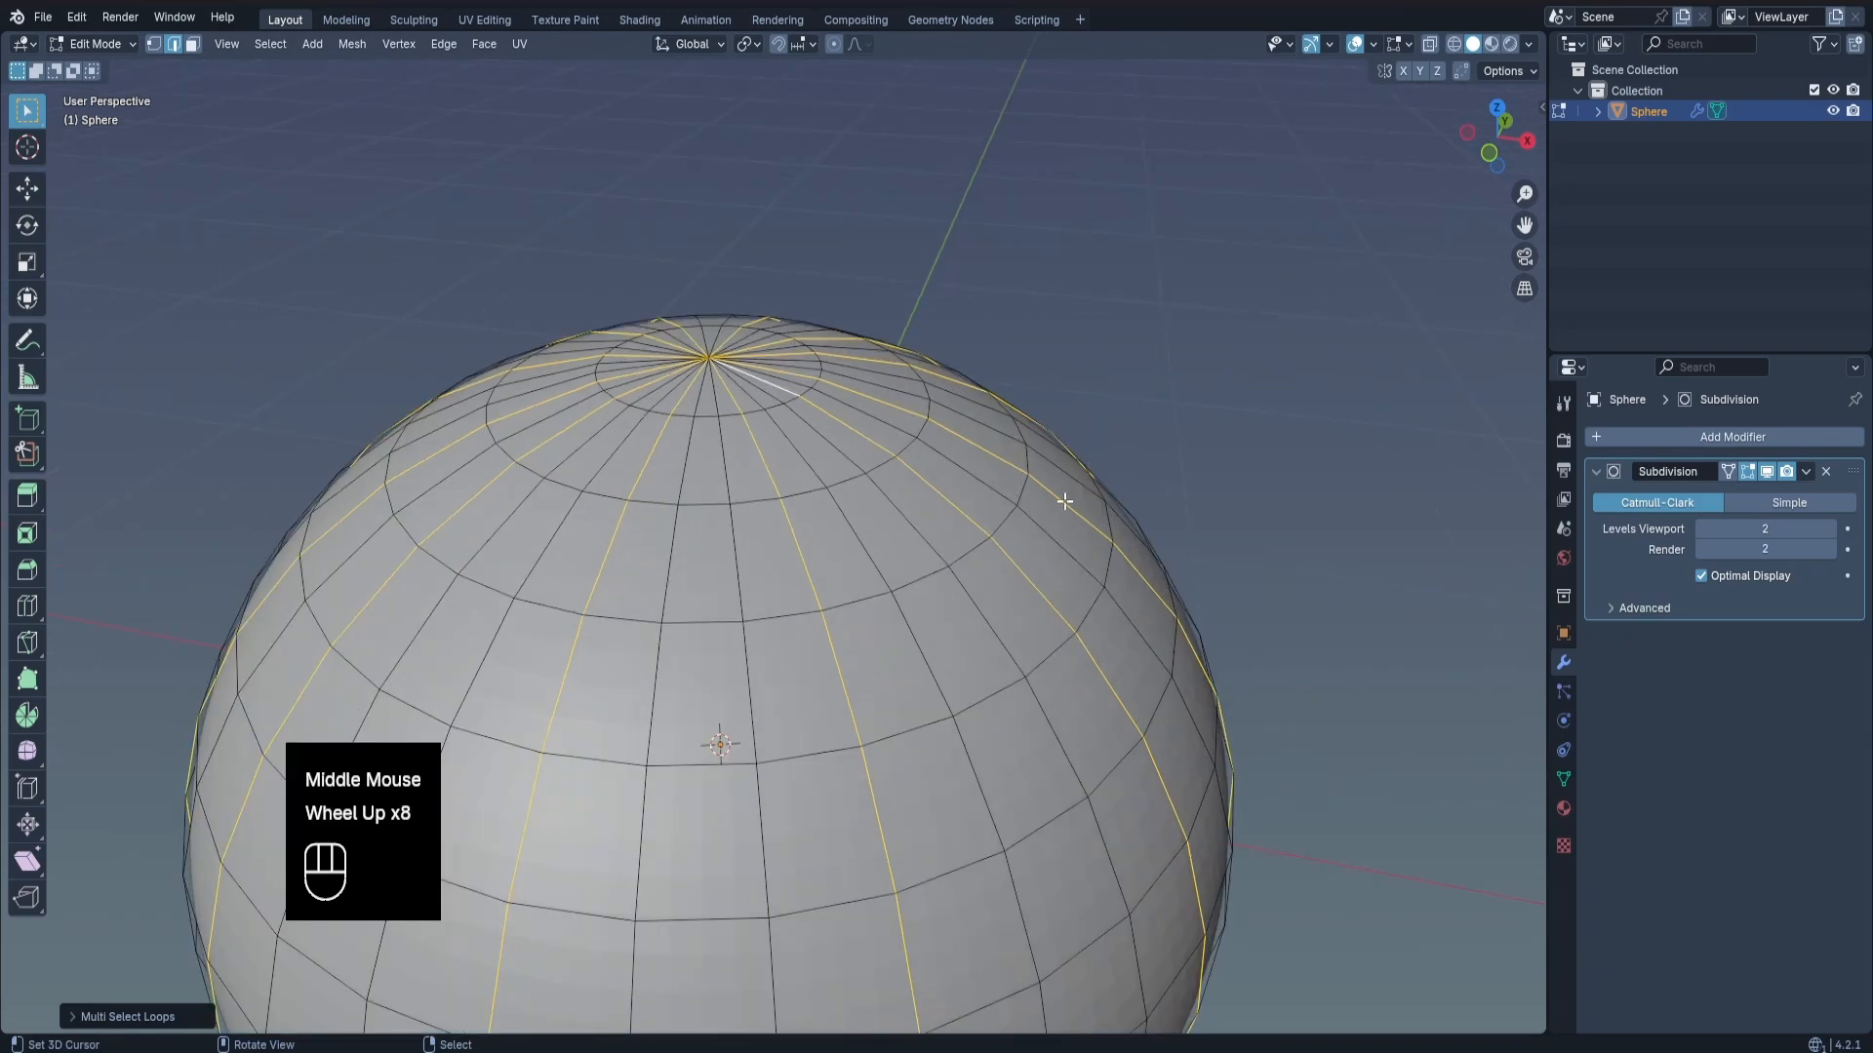
Shrink the selected edge loops inward along their normals to form the pumpkin's vertical grooves.
scroll(927, 494, down, 1)
key(alt+s)
key(alt+s)
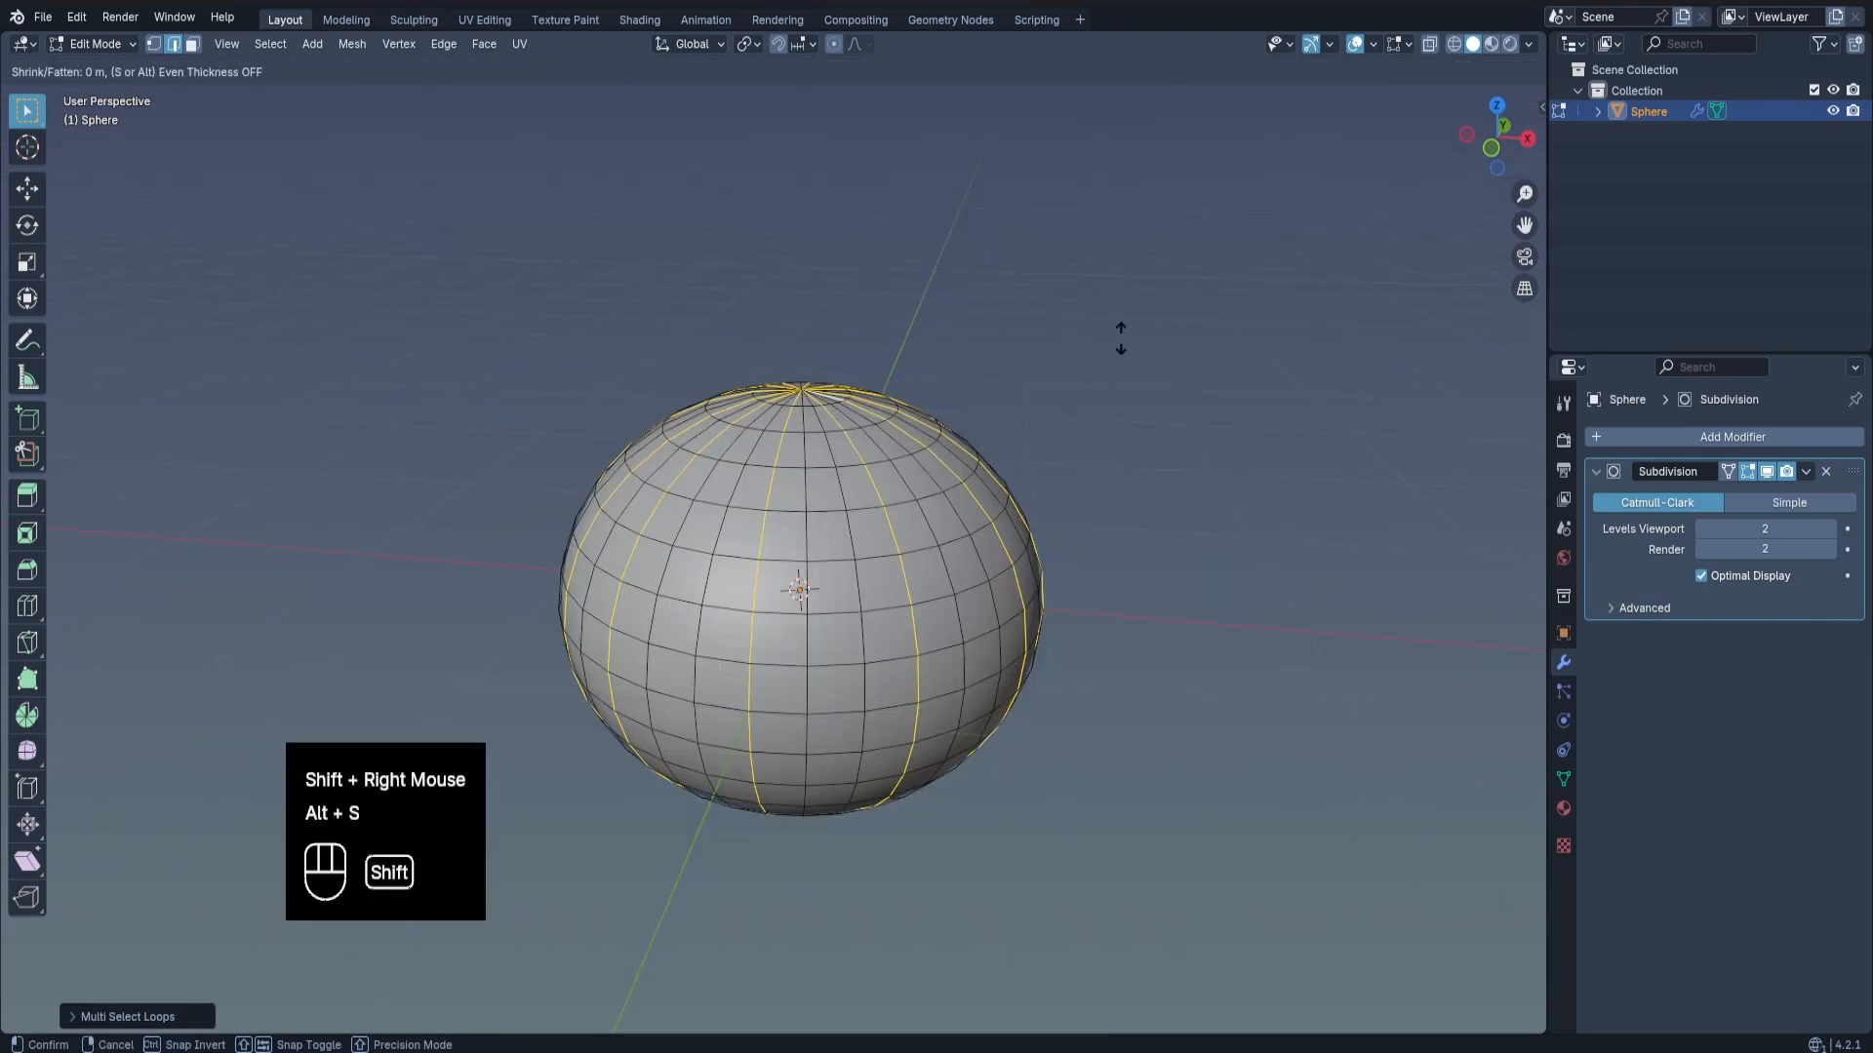
shift+click(1117, 400)
scroll(1118, 400, down, 2)
key(Tab)
middle_drag(1118, 400, 830, 569)
In front wireframe view, select all vertices on the +X half of the pumpkin and delete them.
key(KP_1)
key(Tab)
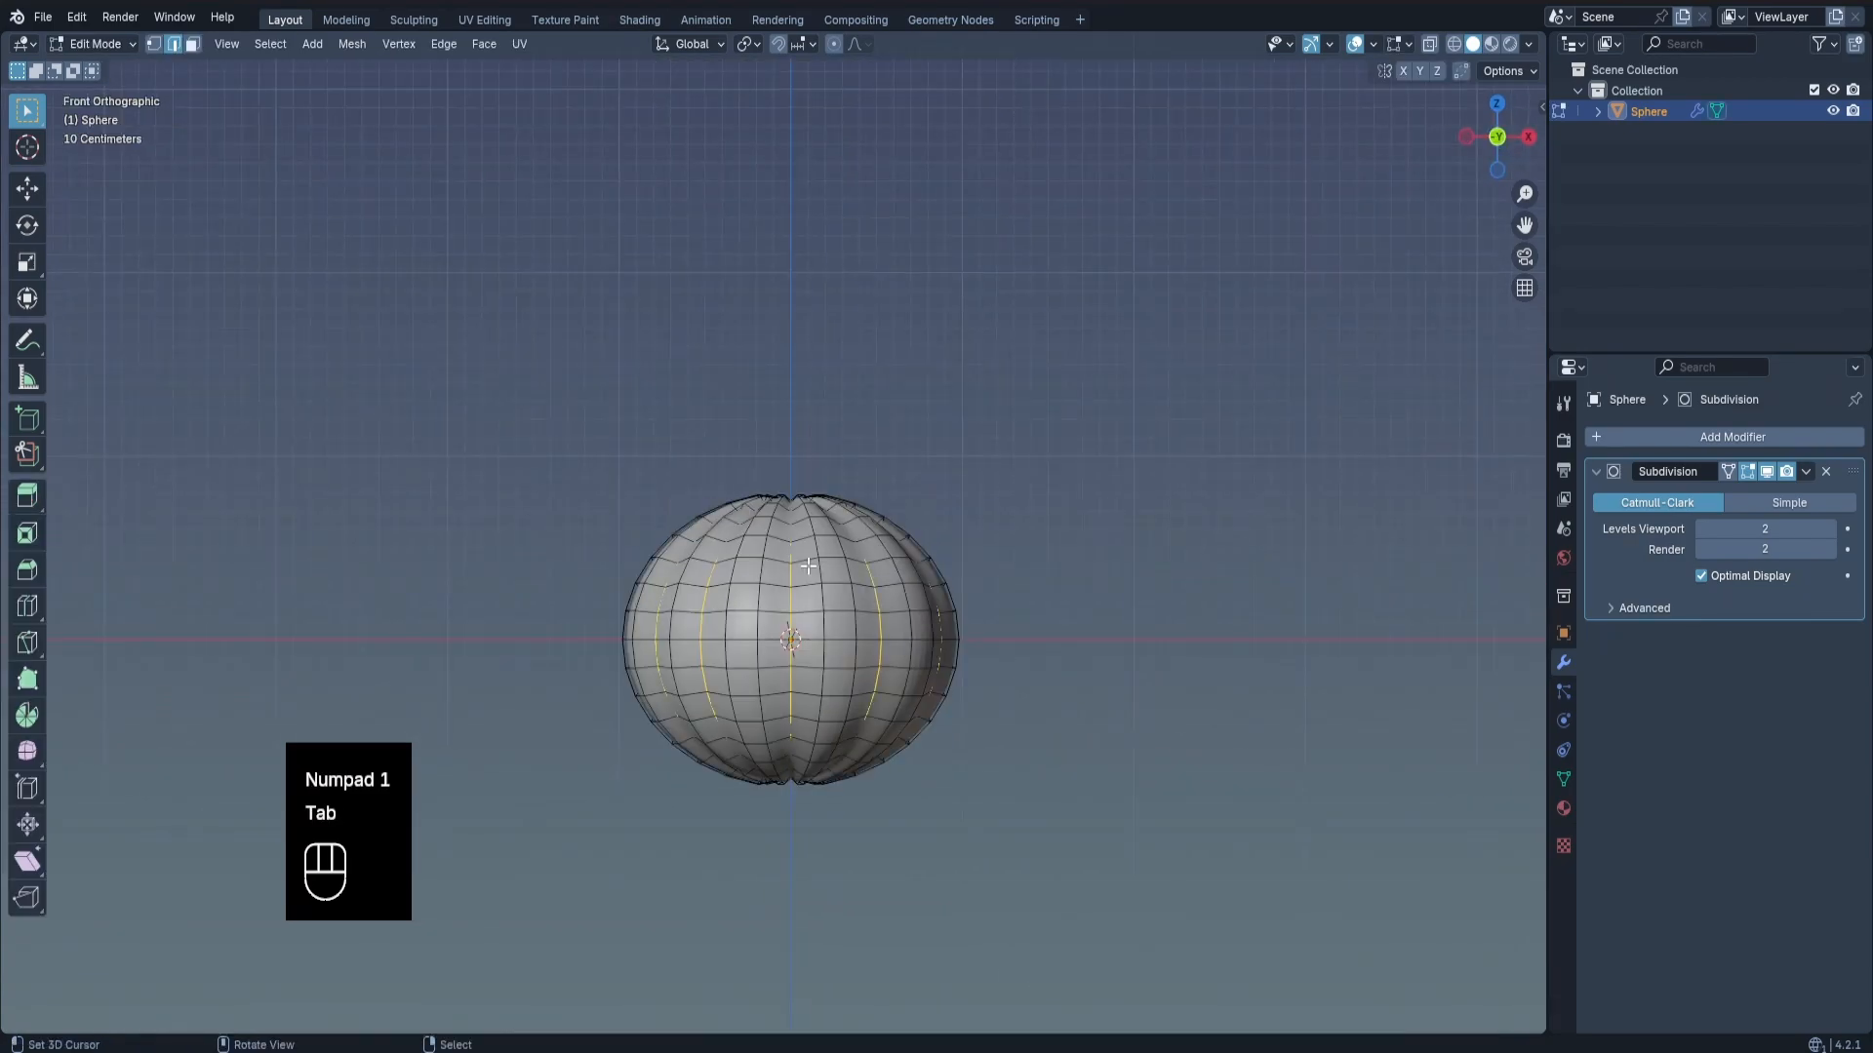
key(z)
key(1)
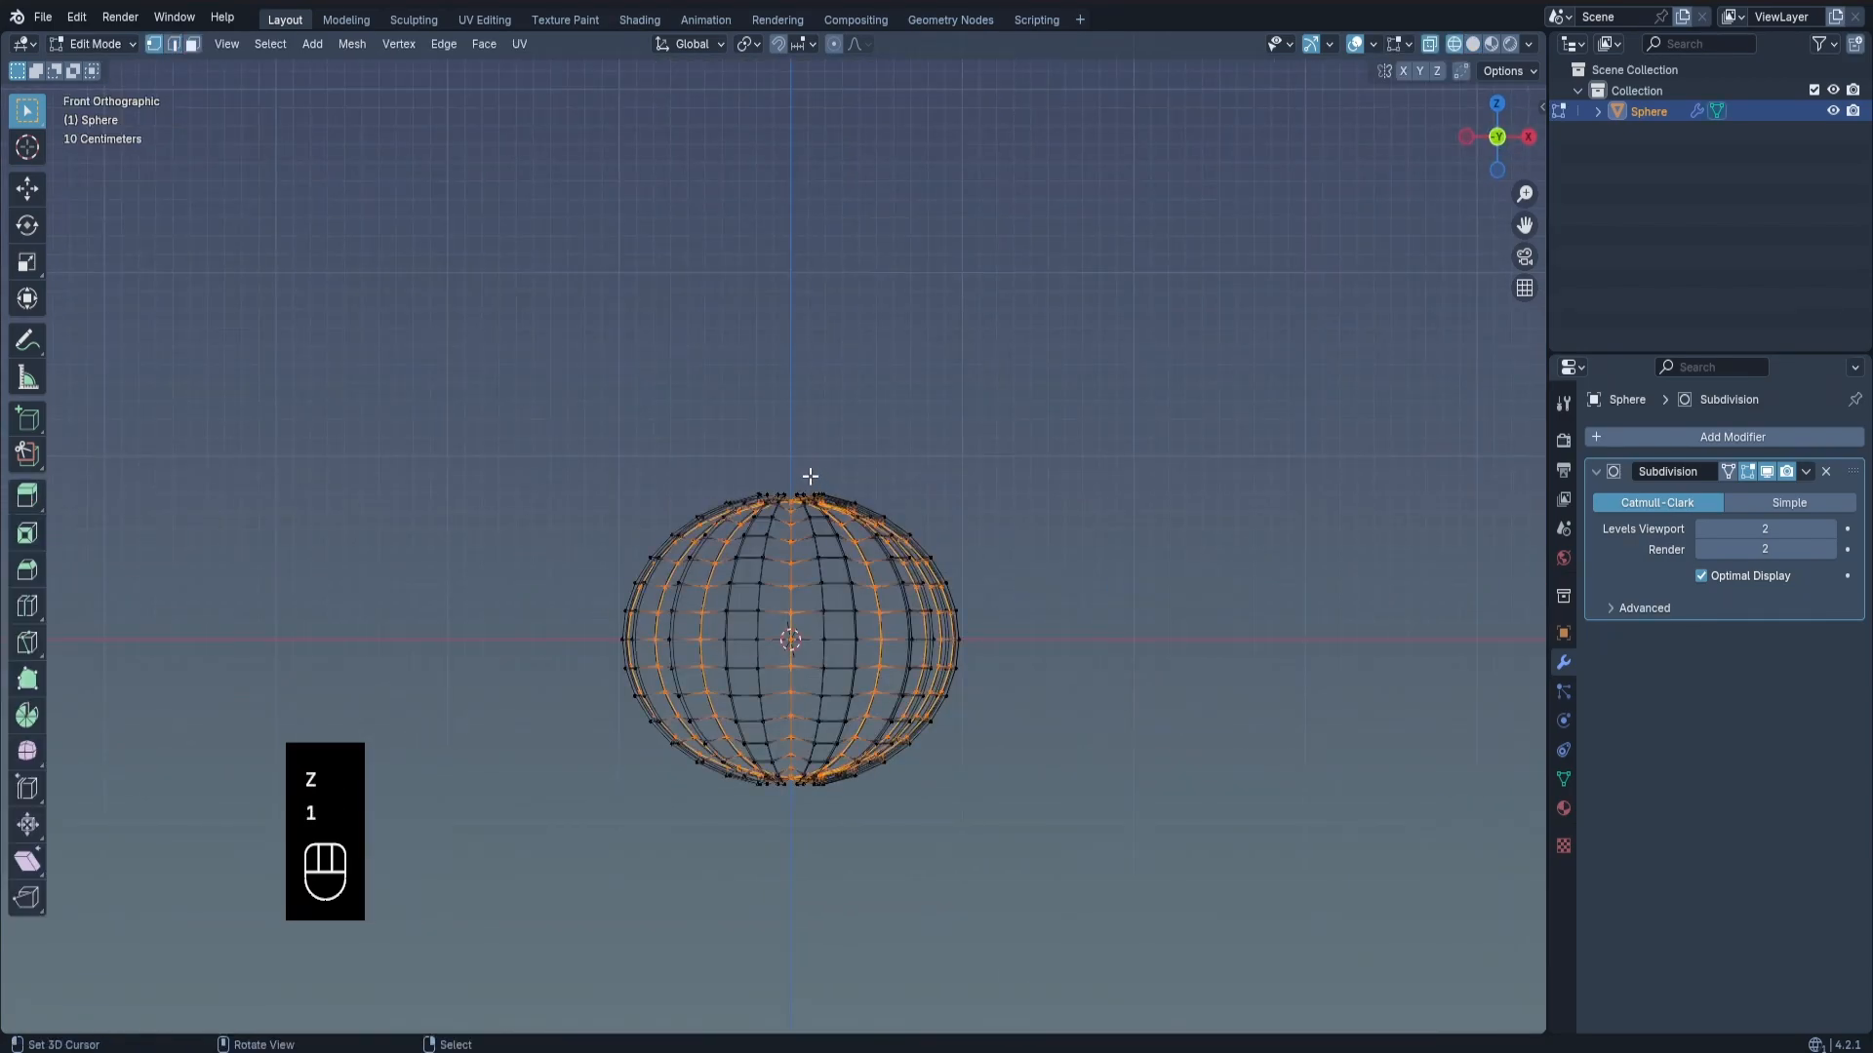
drag(797, 471, 1050, 933)
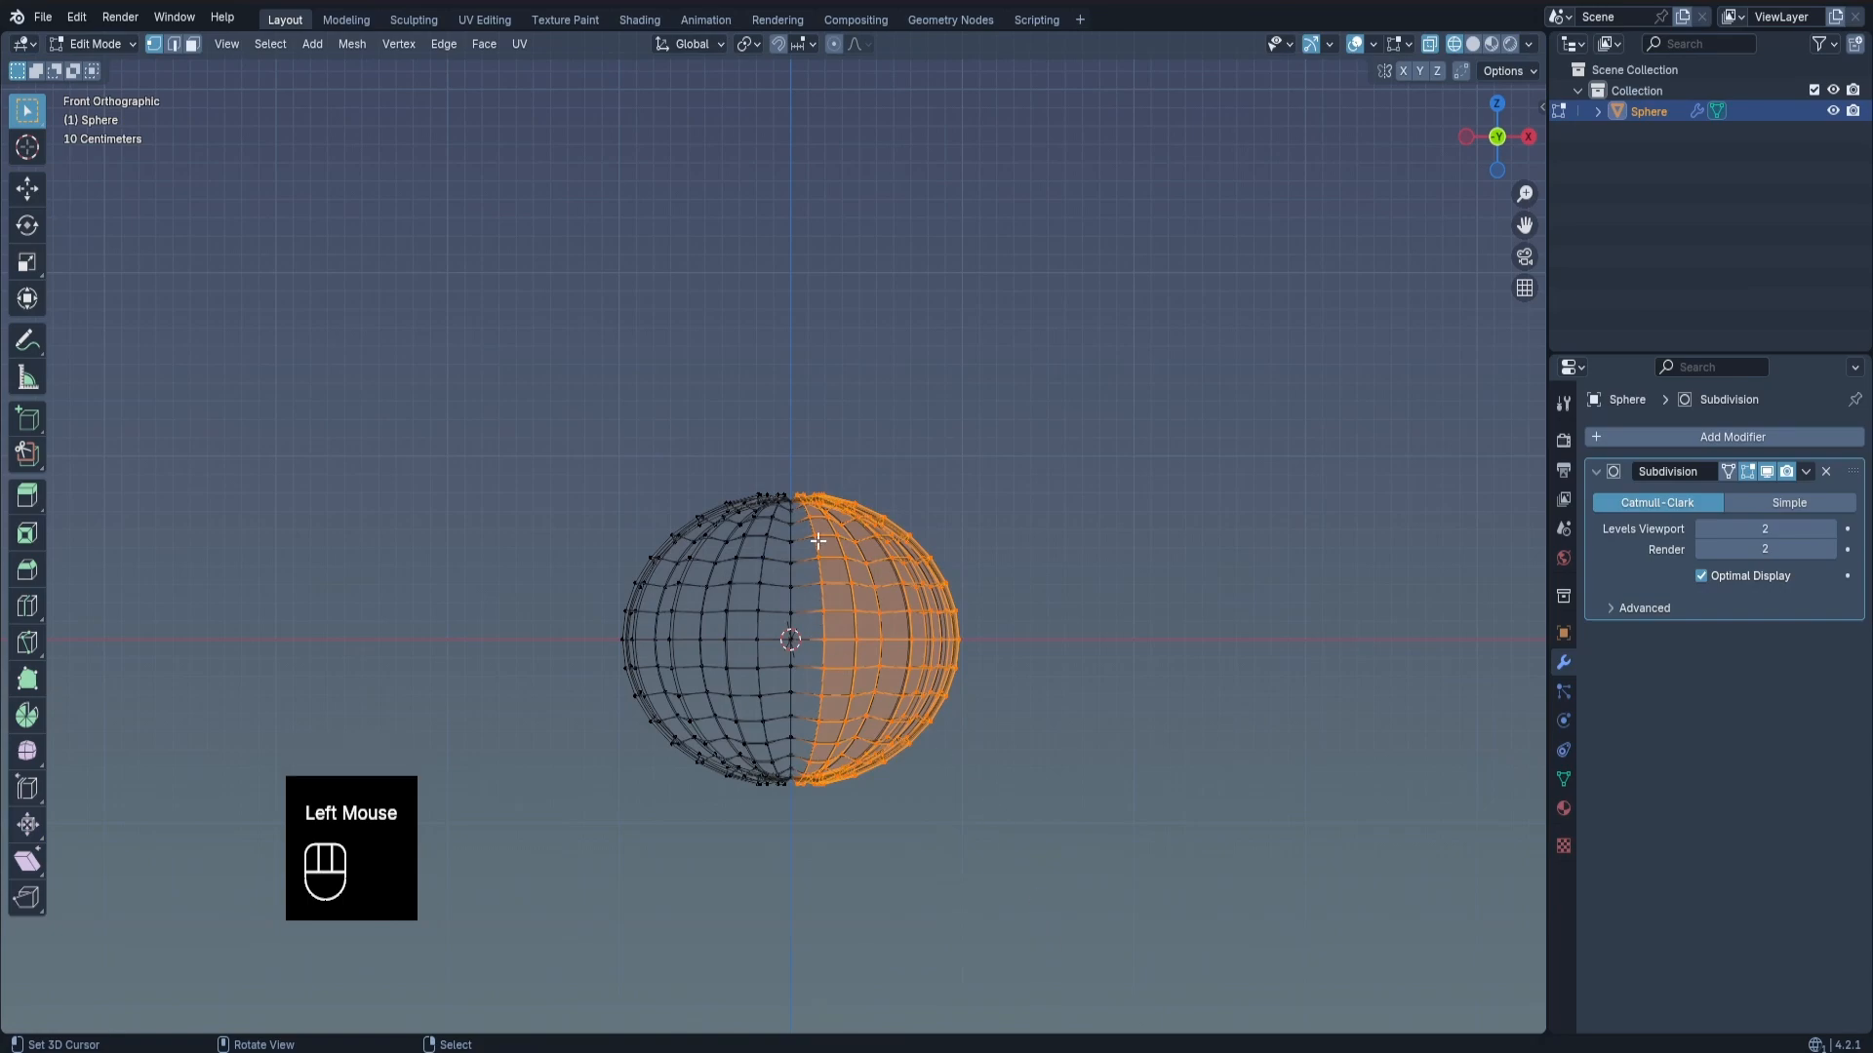
key(z)
middle_drag(858, 534, 793, 485)
scroll(793, 485, down, 1)
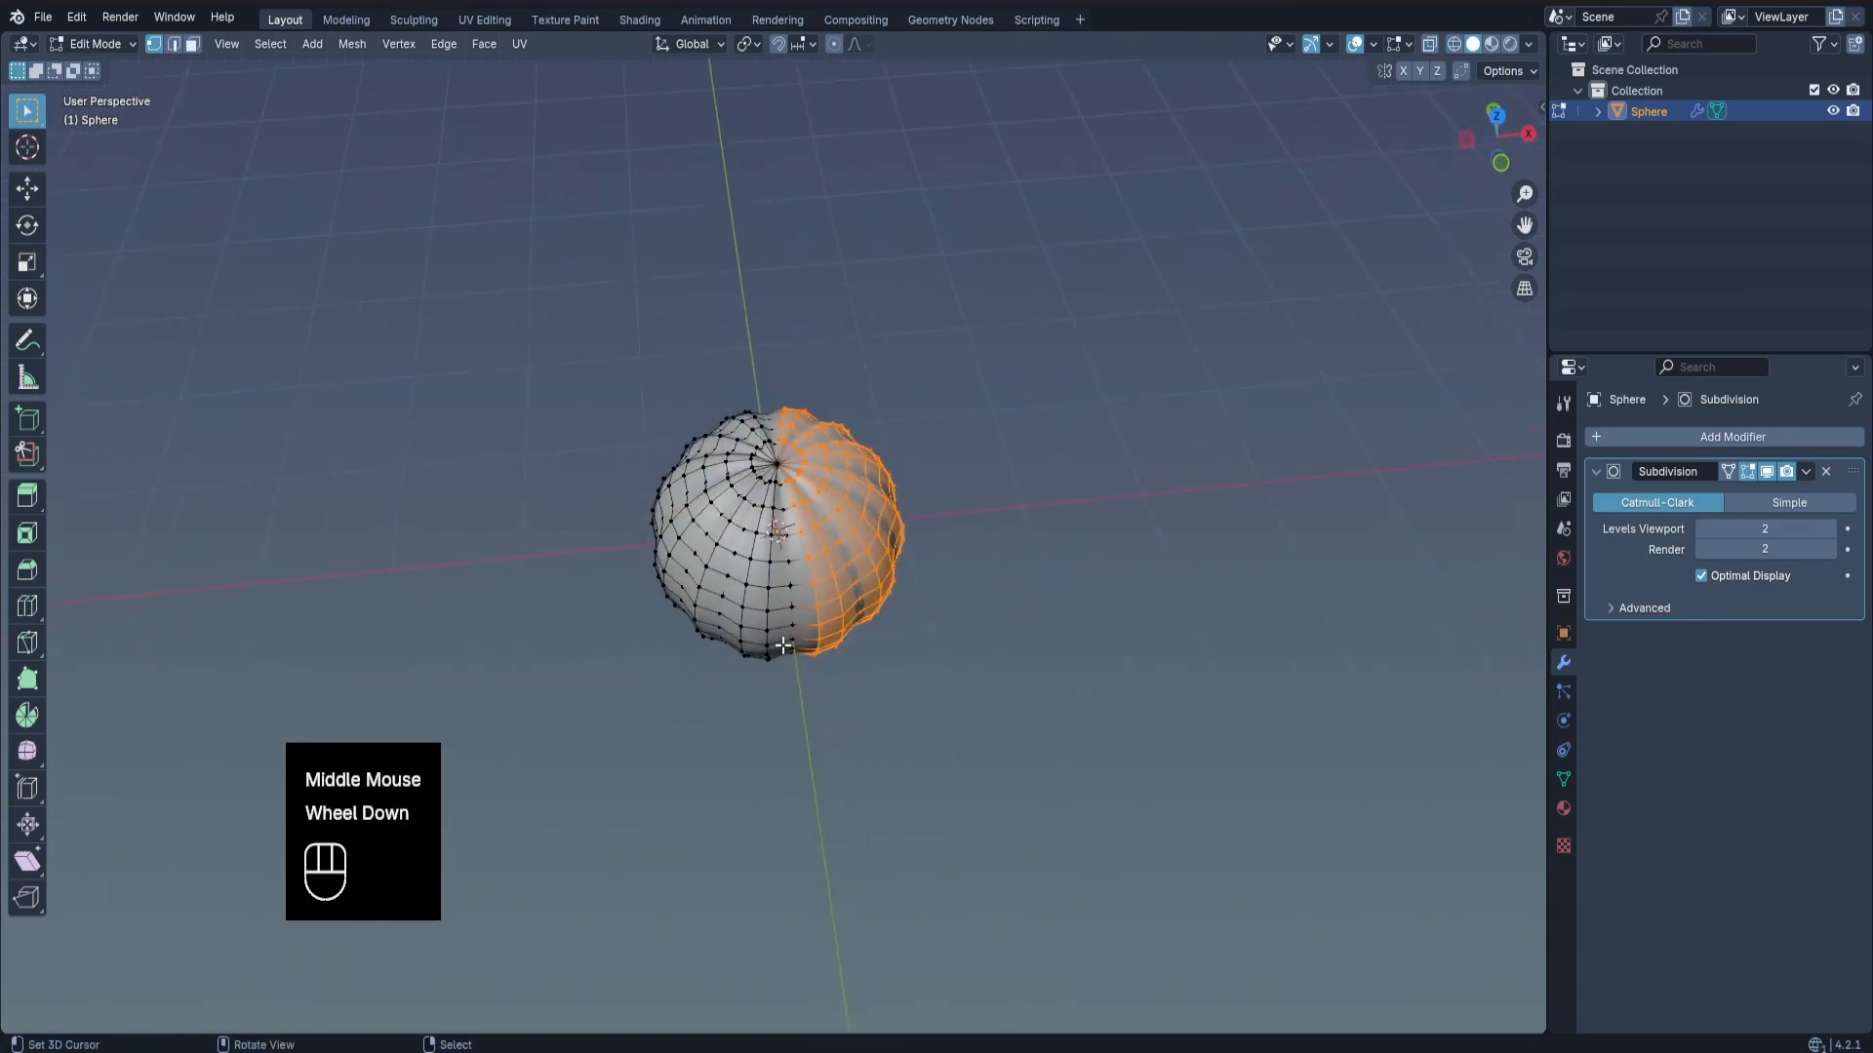
scroll(793, 485, up, 4)
key(x)
click(933, 556)
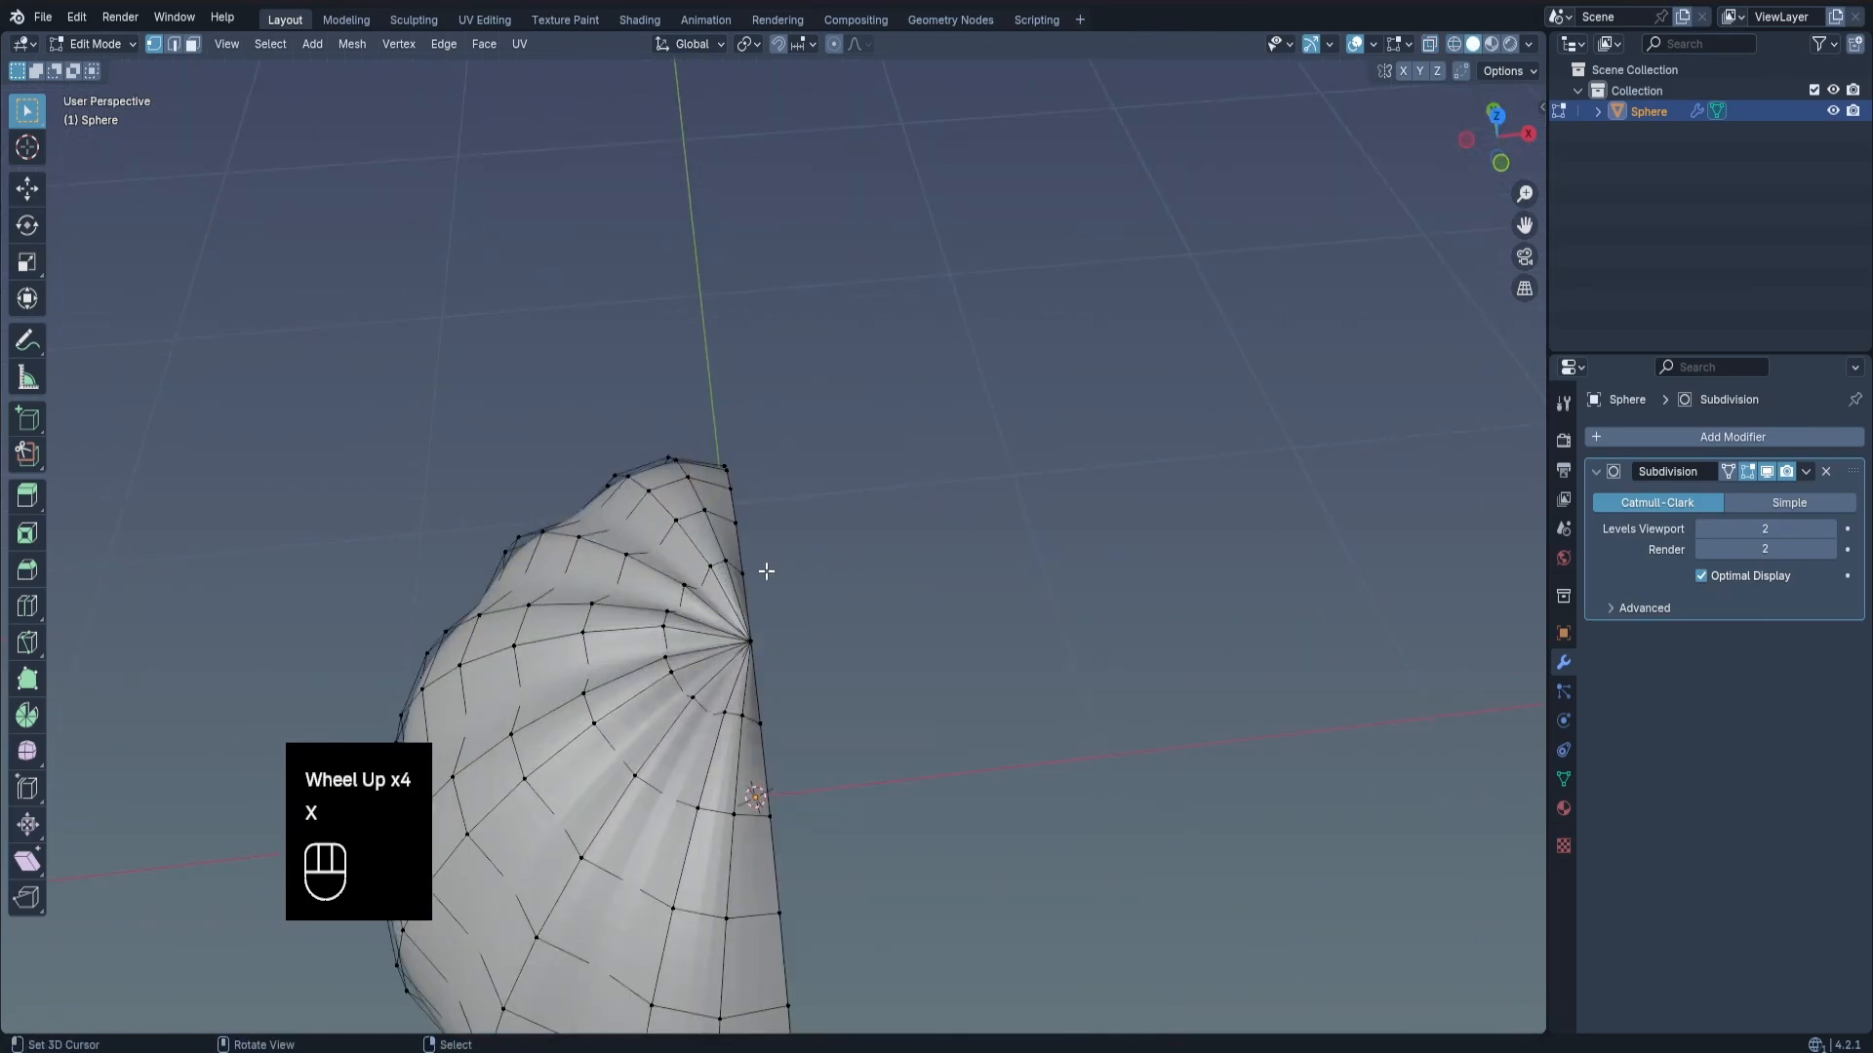
Add a Mirror modifier to the remaining half of the pumpkin.
middle_drag(765, 569, 911, 598)
click(1748, 441)
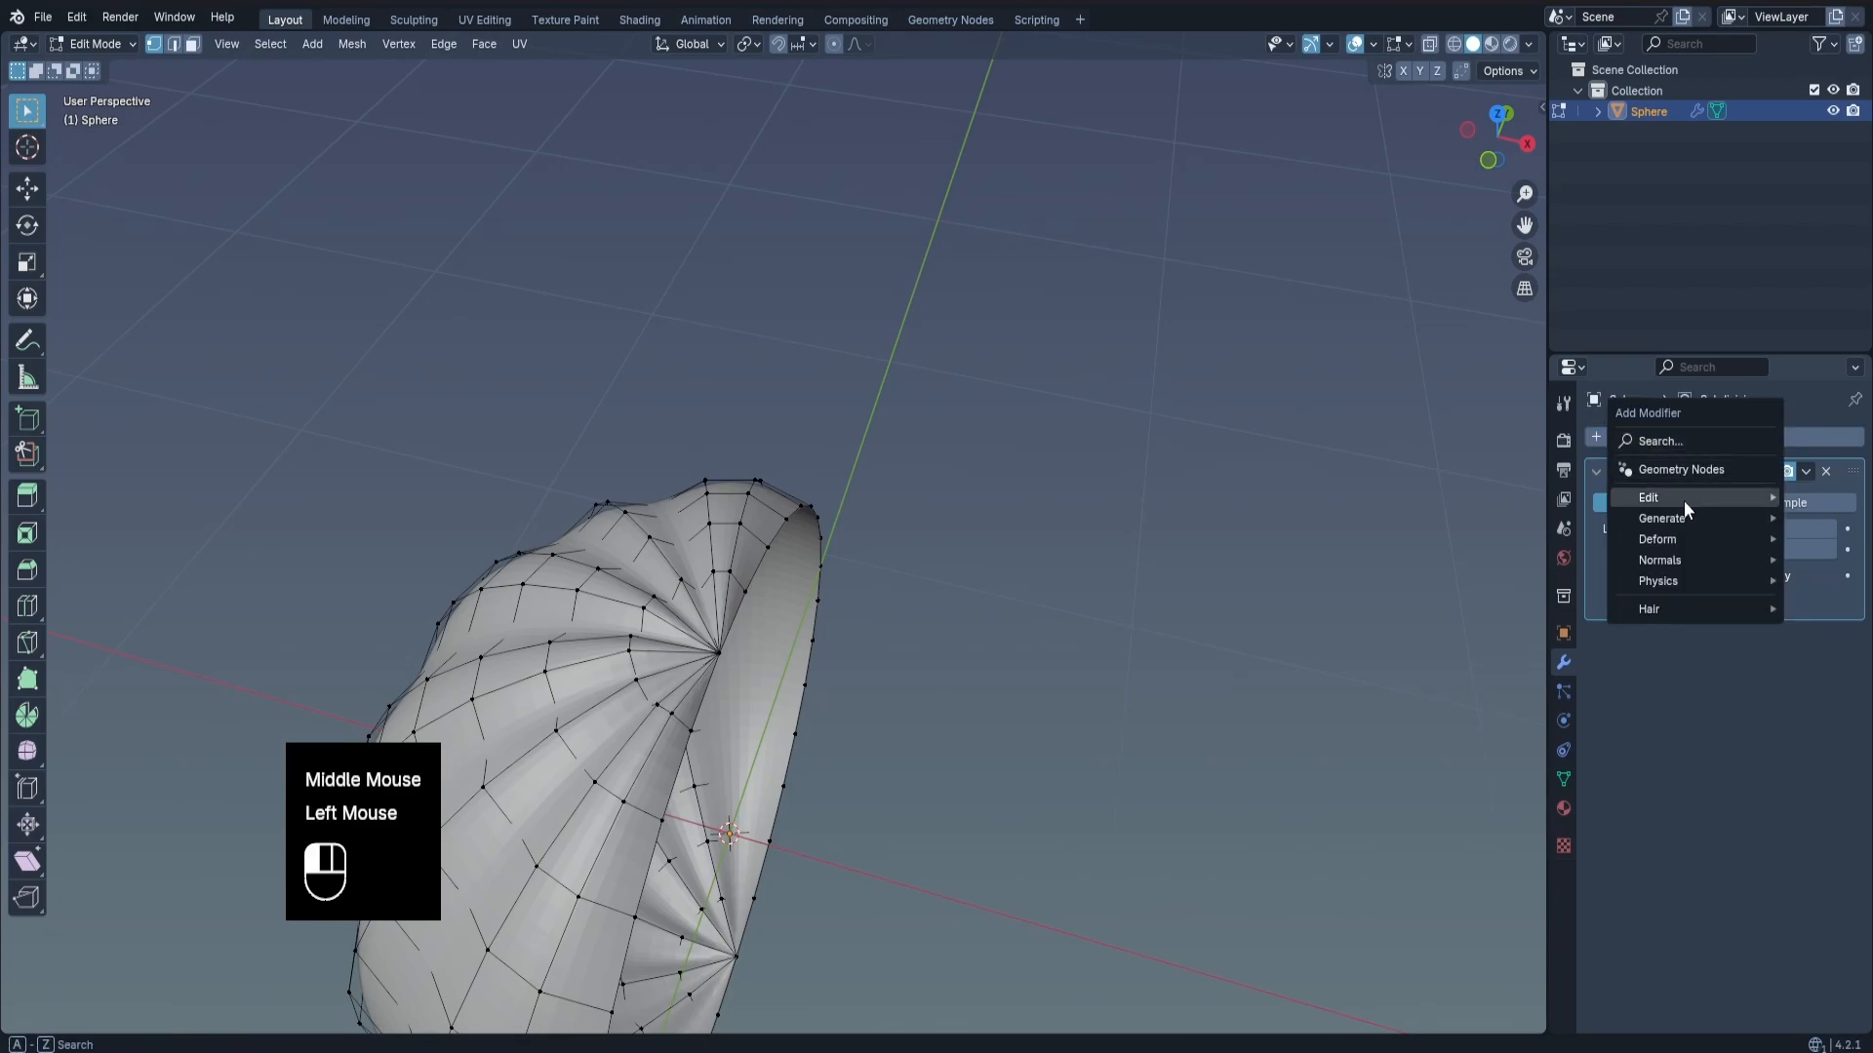
mouse_move(1676, 520)
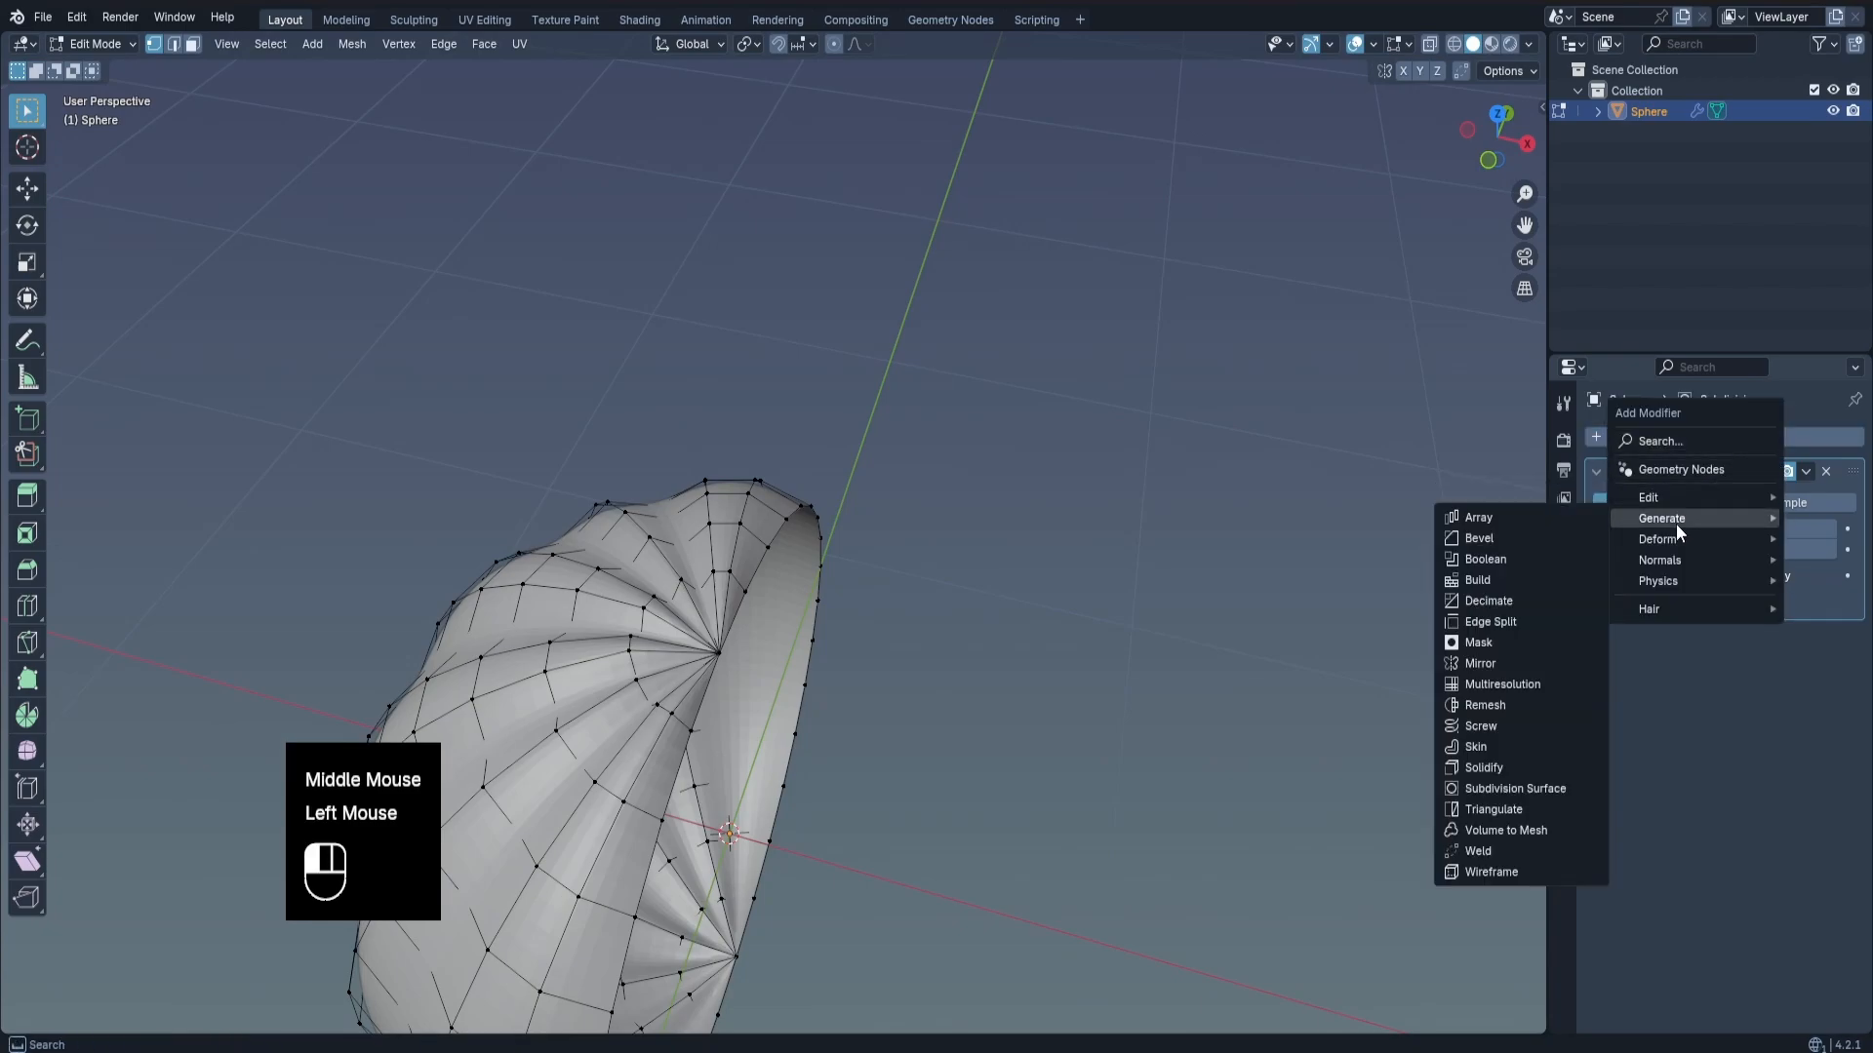
click(1479, 663)
scroll(712, 702, down, 2)
key(Tab)
shift+middle_drag(712, 702, 857, 571)
scroll(951, 513, down, 3)
Cut a triangular eye outline into the upper front of the half mesh with the Knife tool in front view.
key(KP_1)
key(Tab)
scroll(773, 500, down, 2)
shift+middle_drag(774, 500, 803, 509)
scroll(803, 509, up, 1)
scroll(839, 489, up, 2)
key(k)
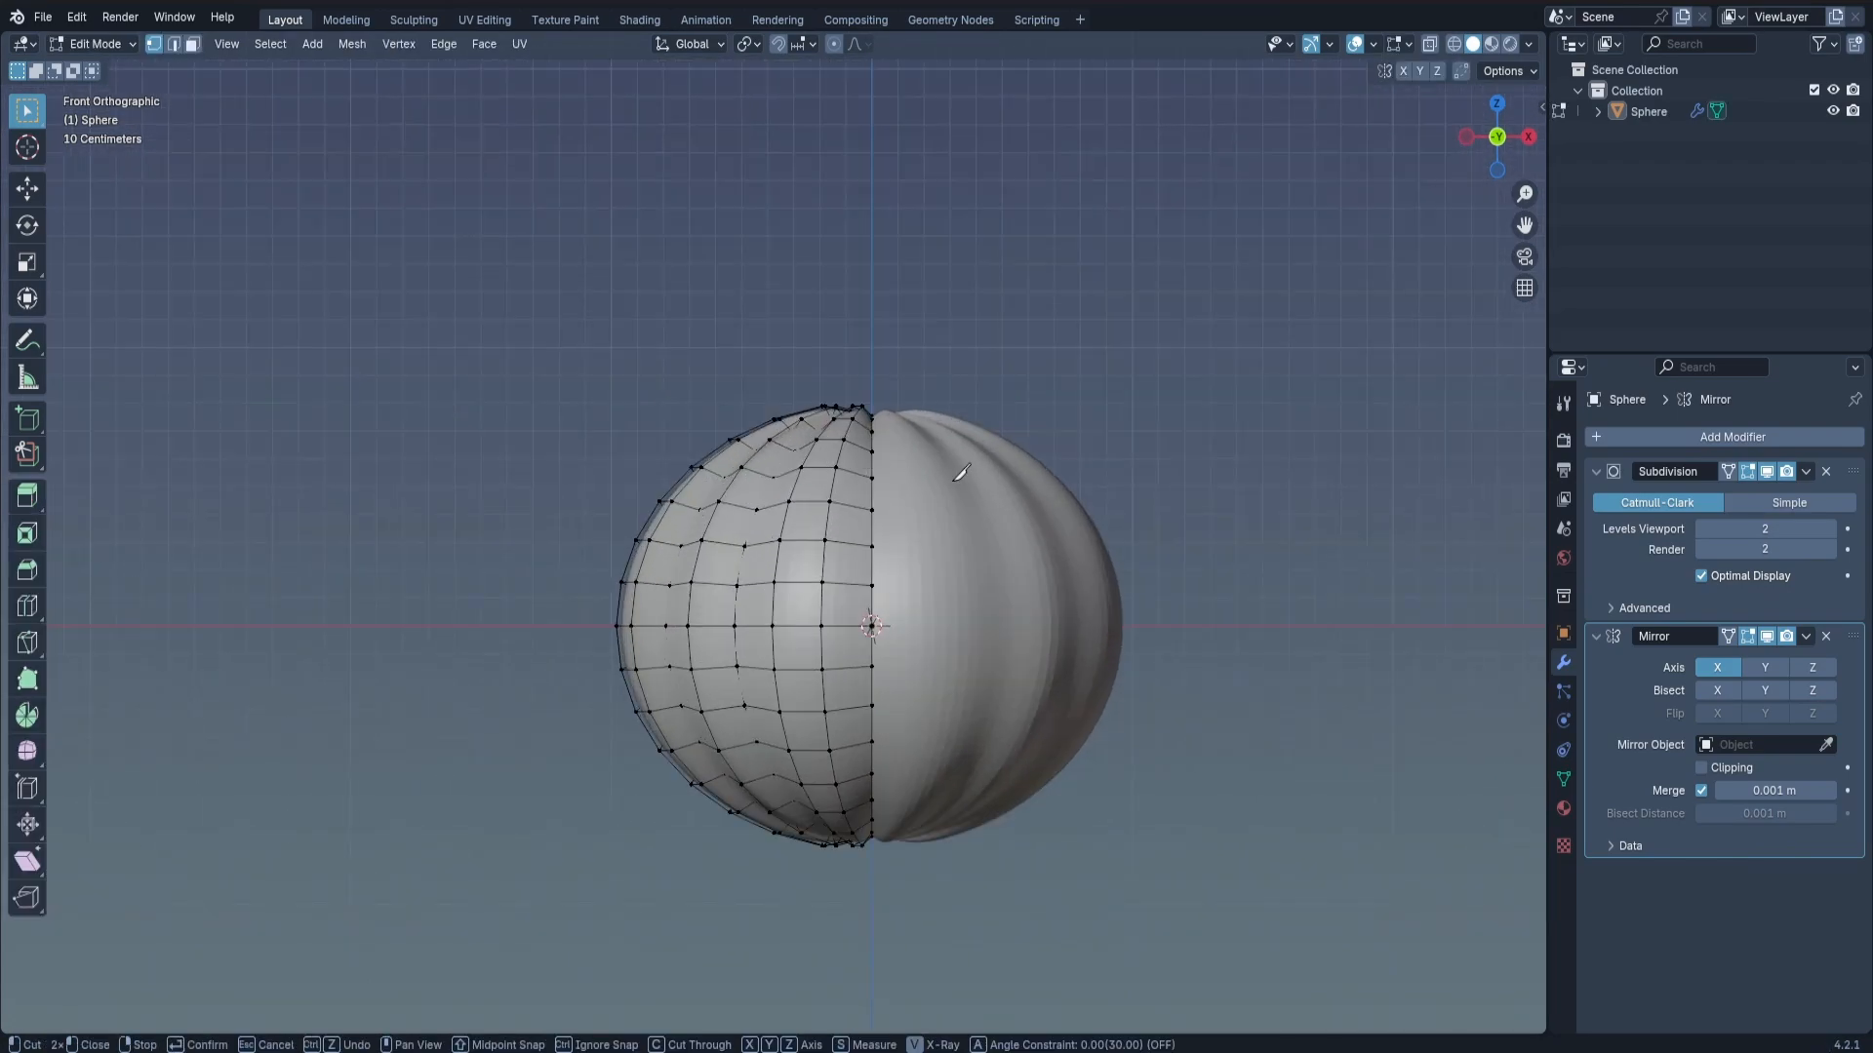
scroll(839, 487, up, 2)
shift+middle_drag(681, 497, 761, 419)
scroll(751, 417, up, 1)
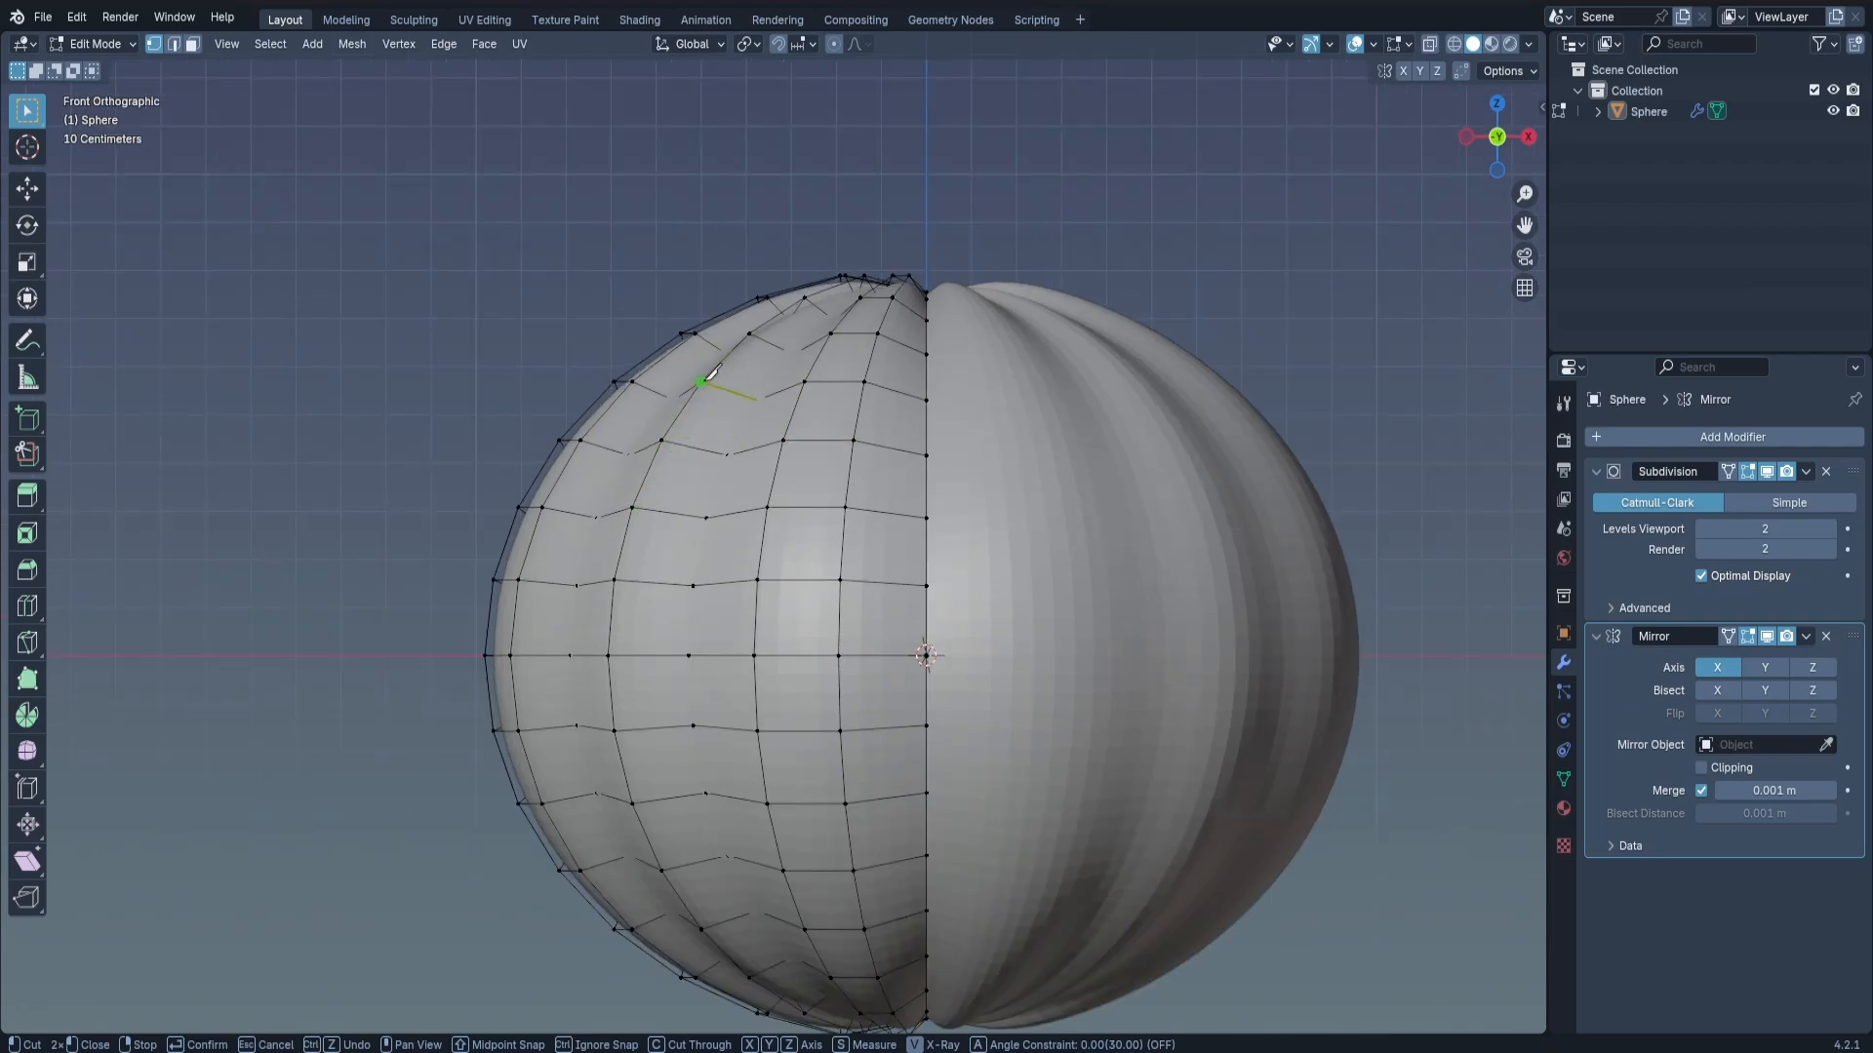
click(708, 378)
key(Return)
Select the faces inside the triangular eye outline and delete them to open the eye hole.
middle_drag(849, 505, 731, 434)
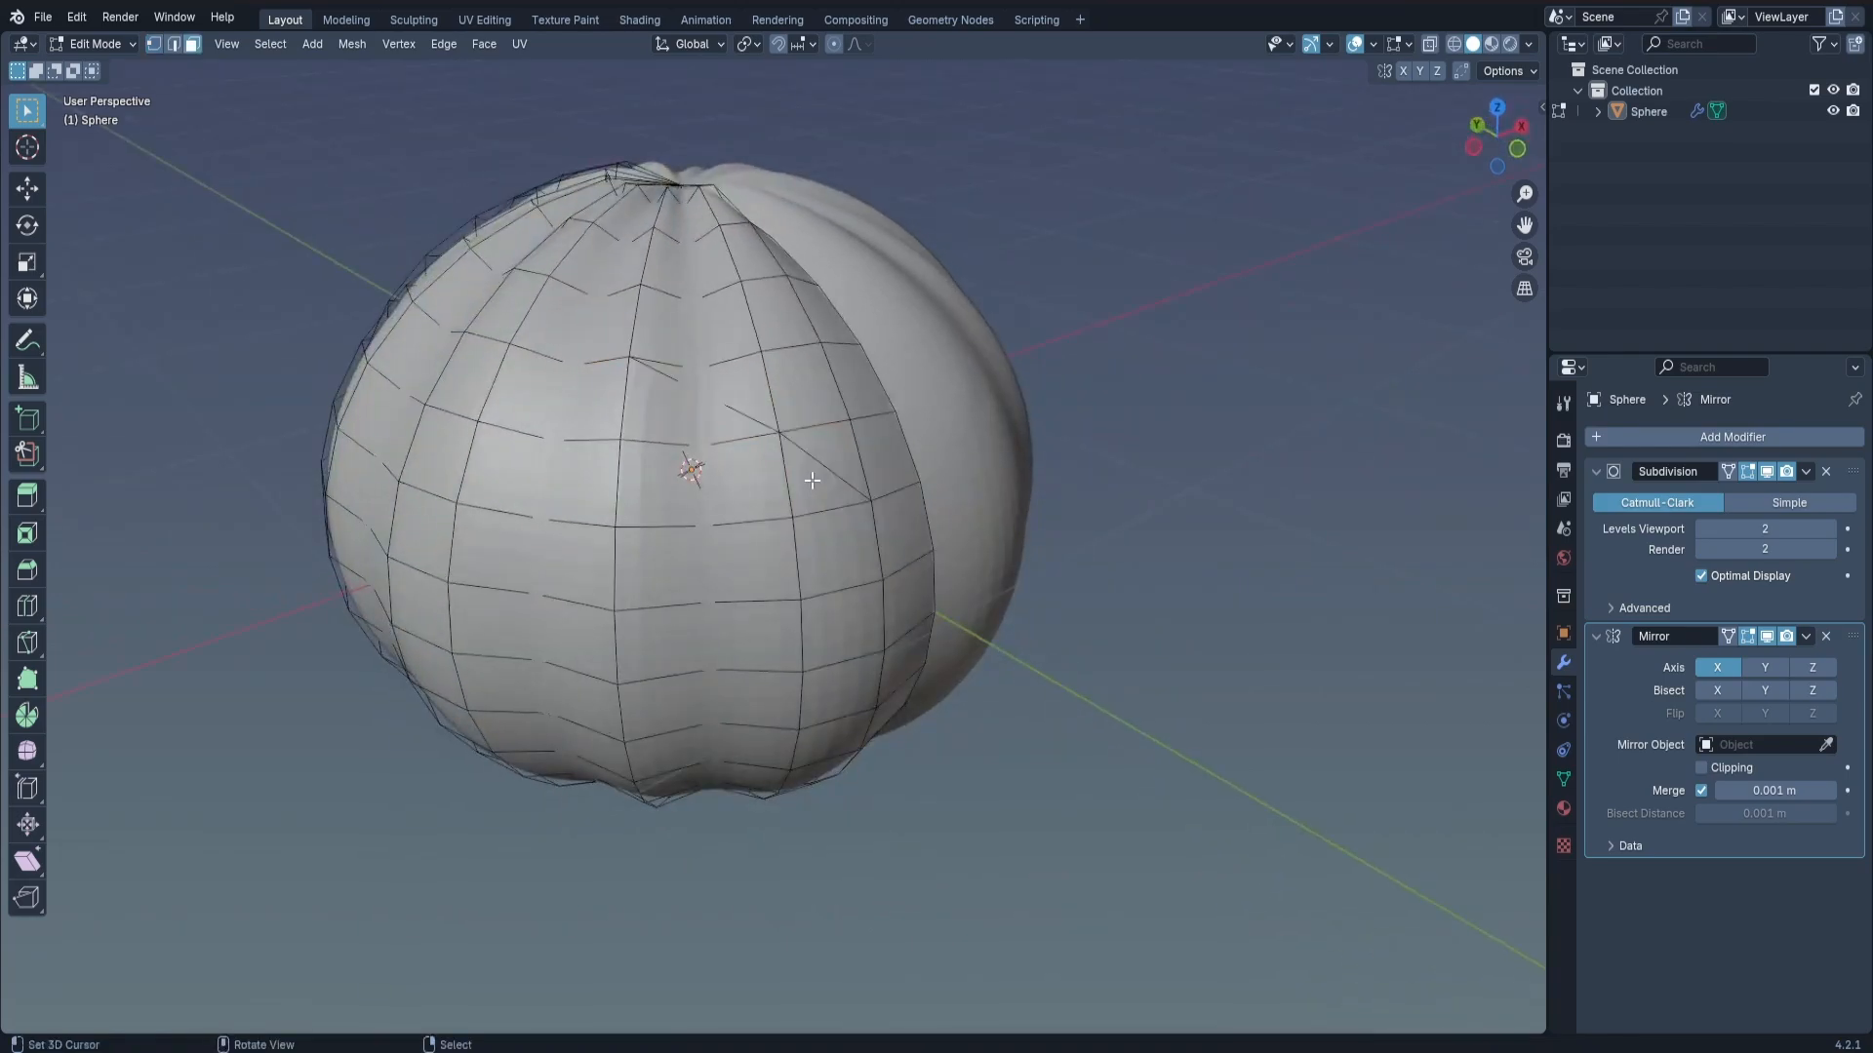
shift+click(730, 430)
shift+click(667, 415)
shift+click(657, 481)
key(x)
key(f)
middle_drag(903, 472, 1055, 512)
key(Tab)
scroll(938, 491, down, 2)
key(Tab)
scroll(739, 436, up, 4)
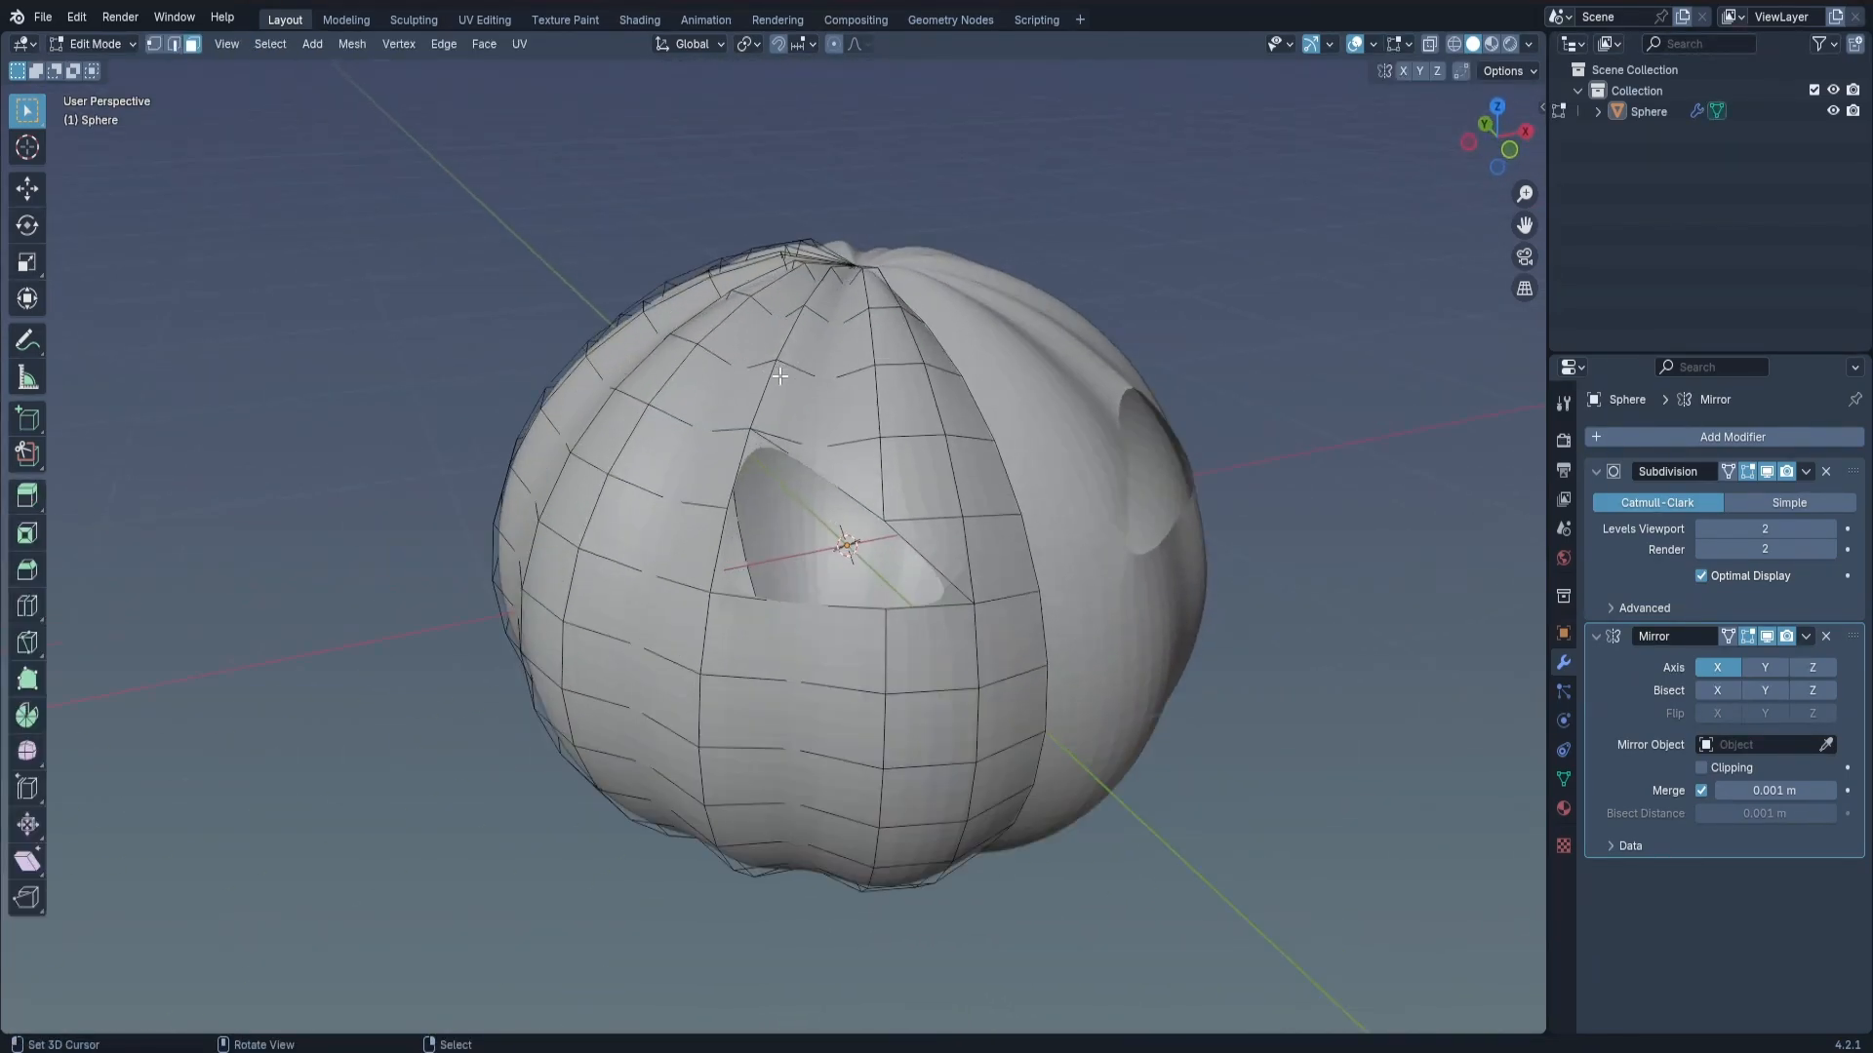
Slide the vertex at the eye hole's upper corner along its edge to reshape the eye.
middle_drag(868, 459, 751, 332)
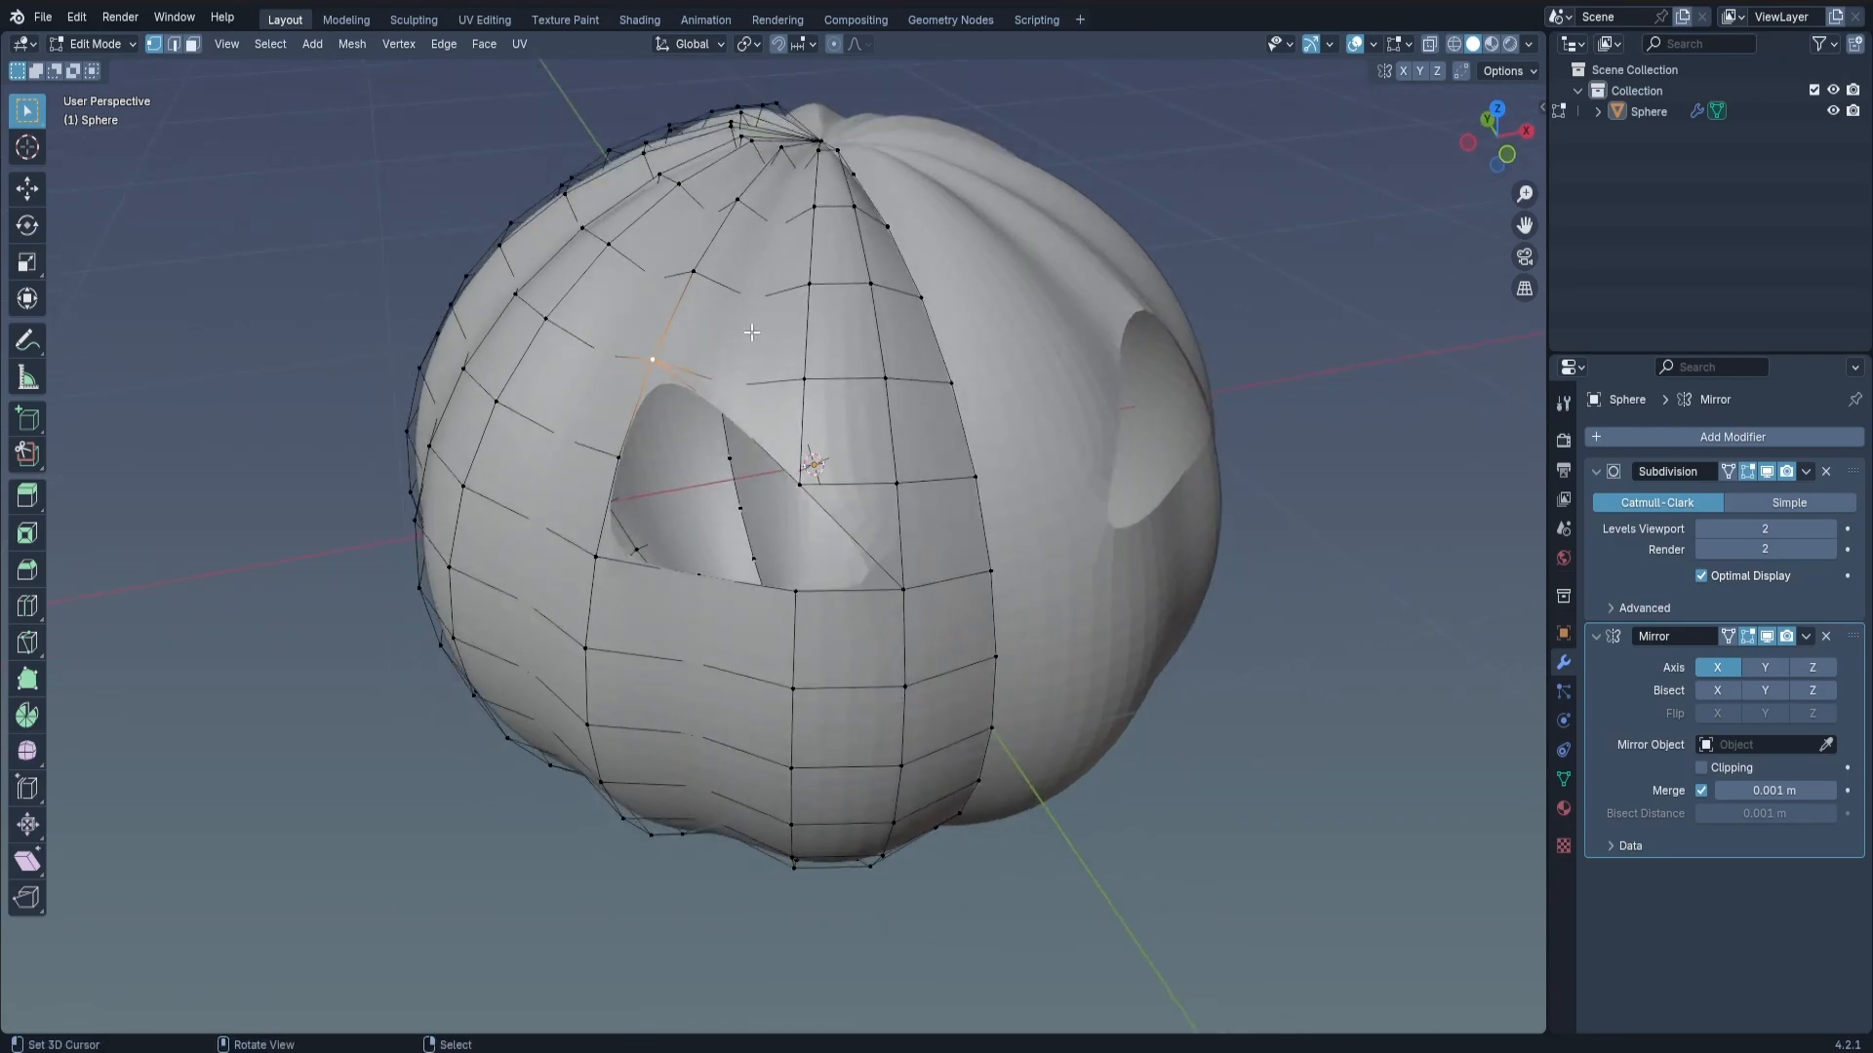
key(shift+v)
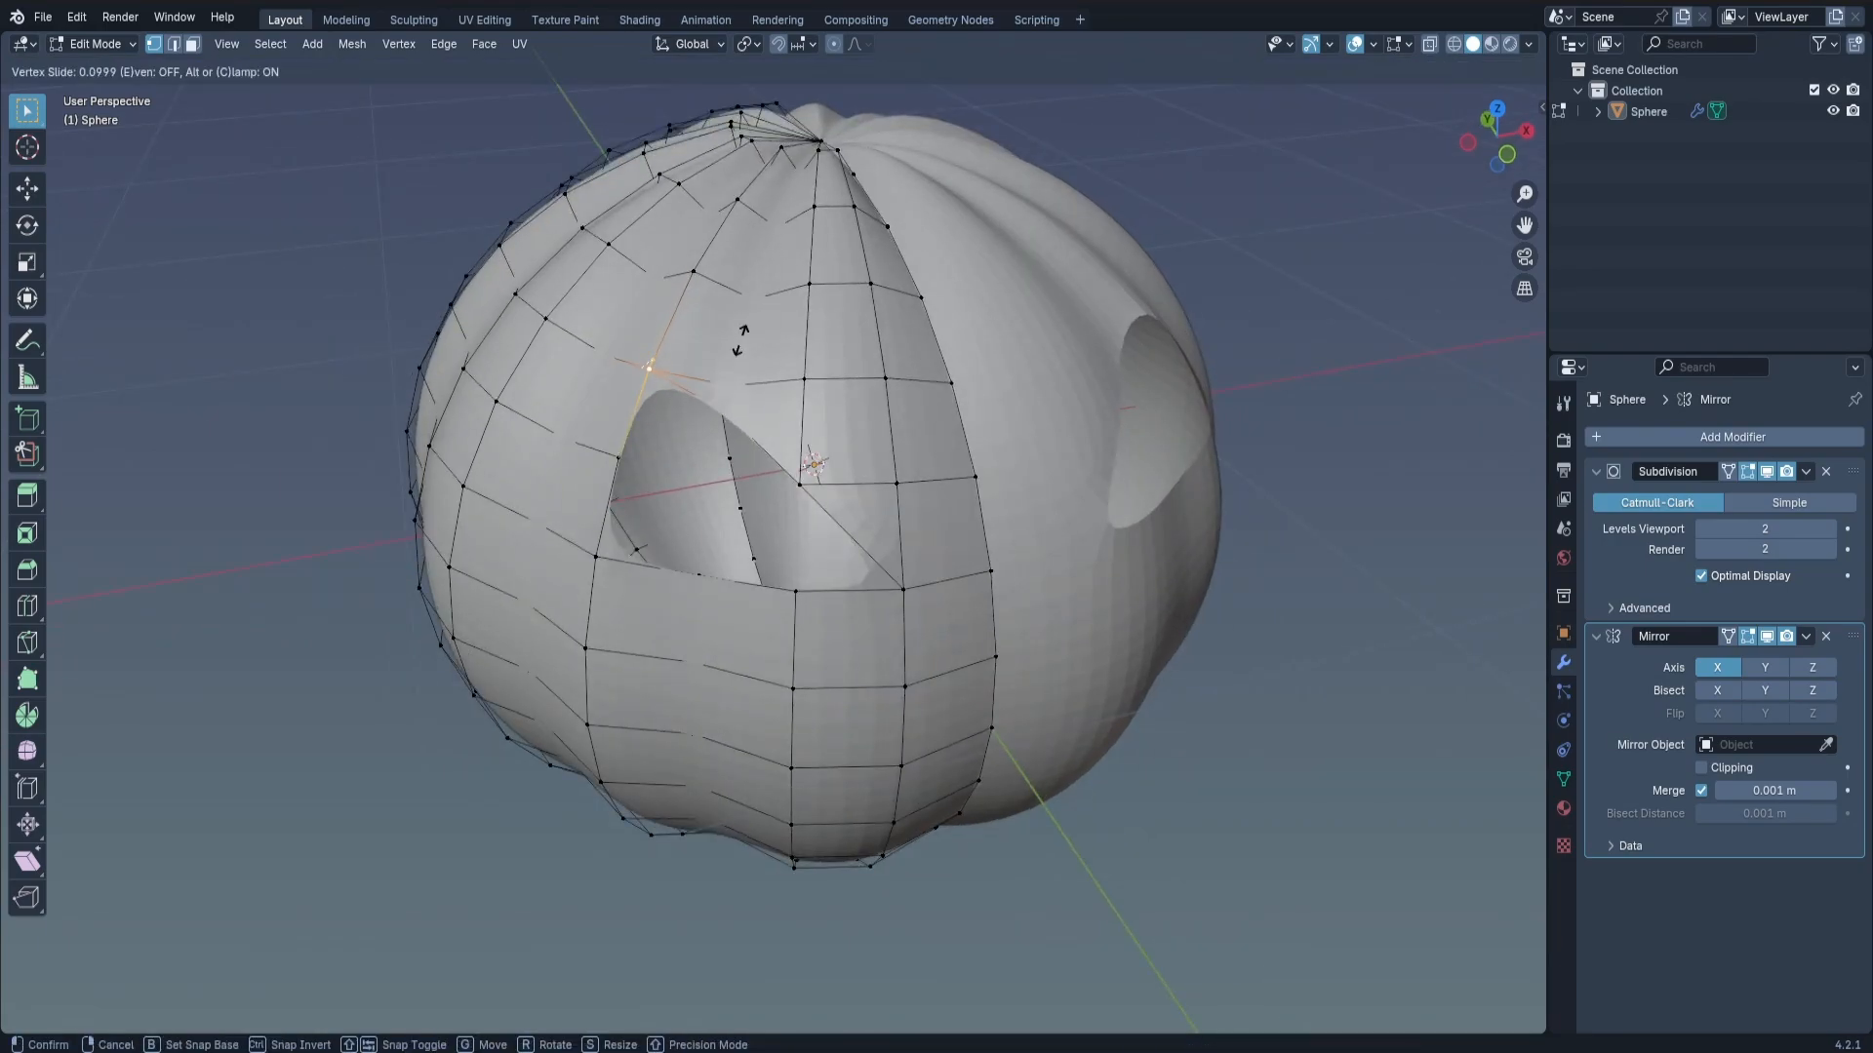
click(757, 335)
middle_drag(1297, 463, 1201, 436)
shift+middle_drag(1200, 436, 1100, 457)
key(shift+v)
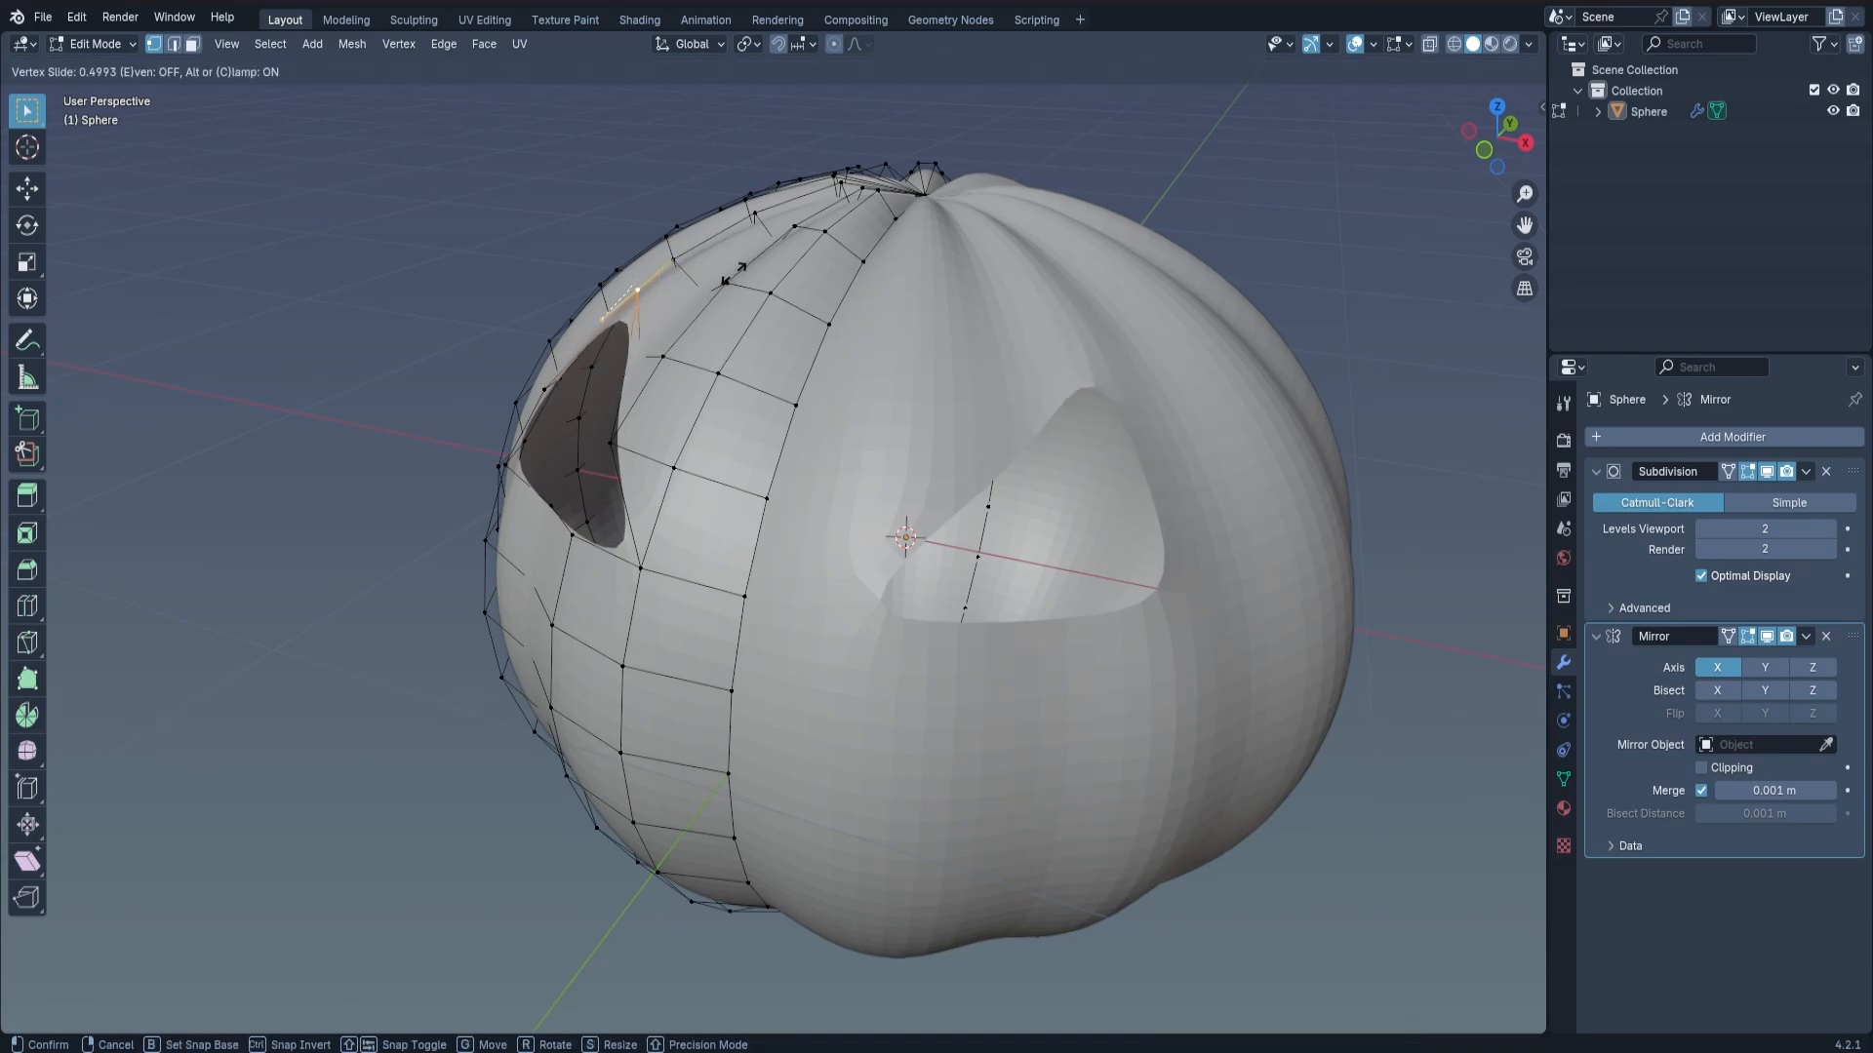
key(g)
key(g)
click(705, 316)
Cut a zigzag, toothed mouth outline below the eye with the Knife tool in front view.
key(Tab)
middle_drag(716, 387, 841, 359)
key(KP_1)
scroll(776, 524, down, 4)
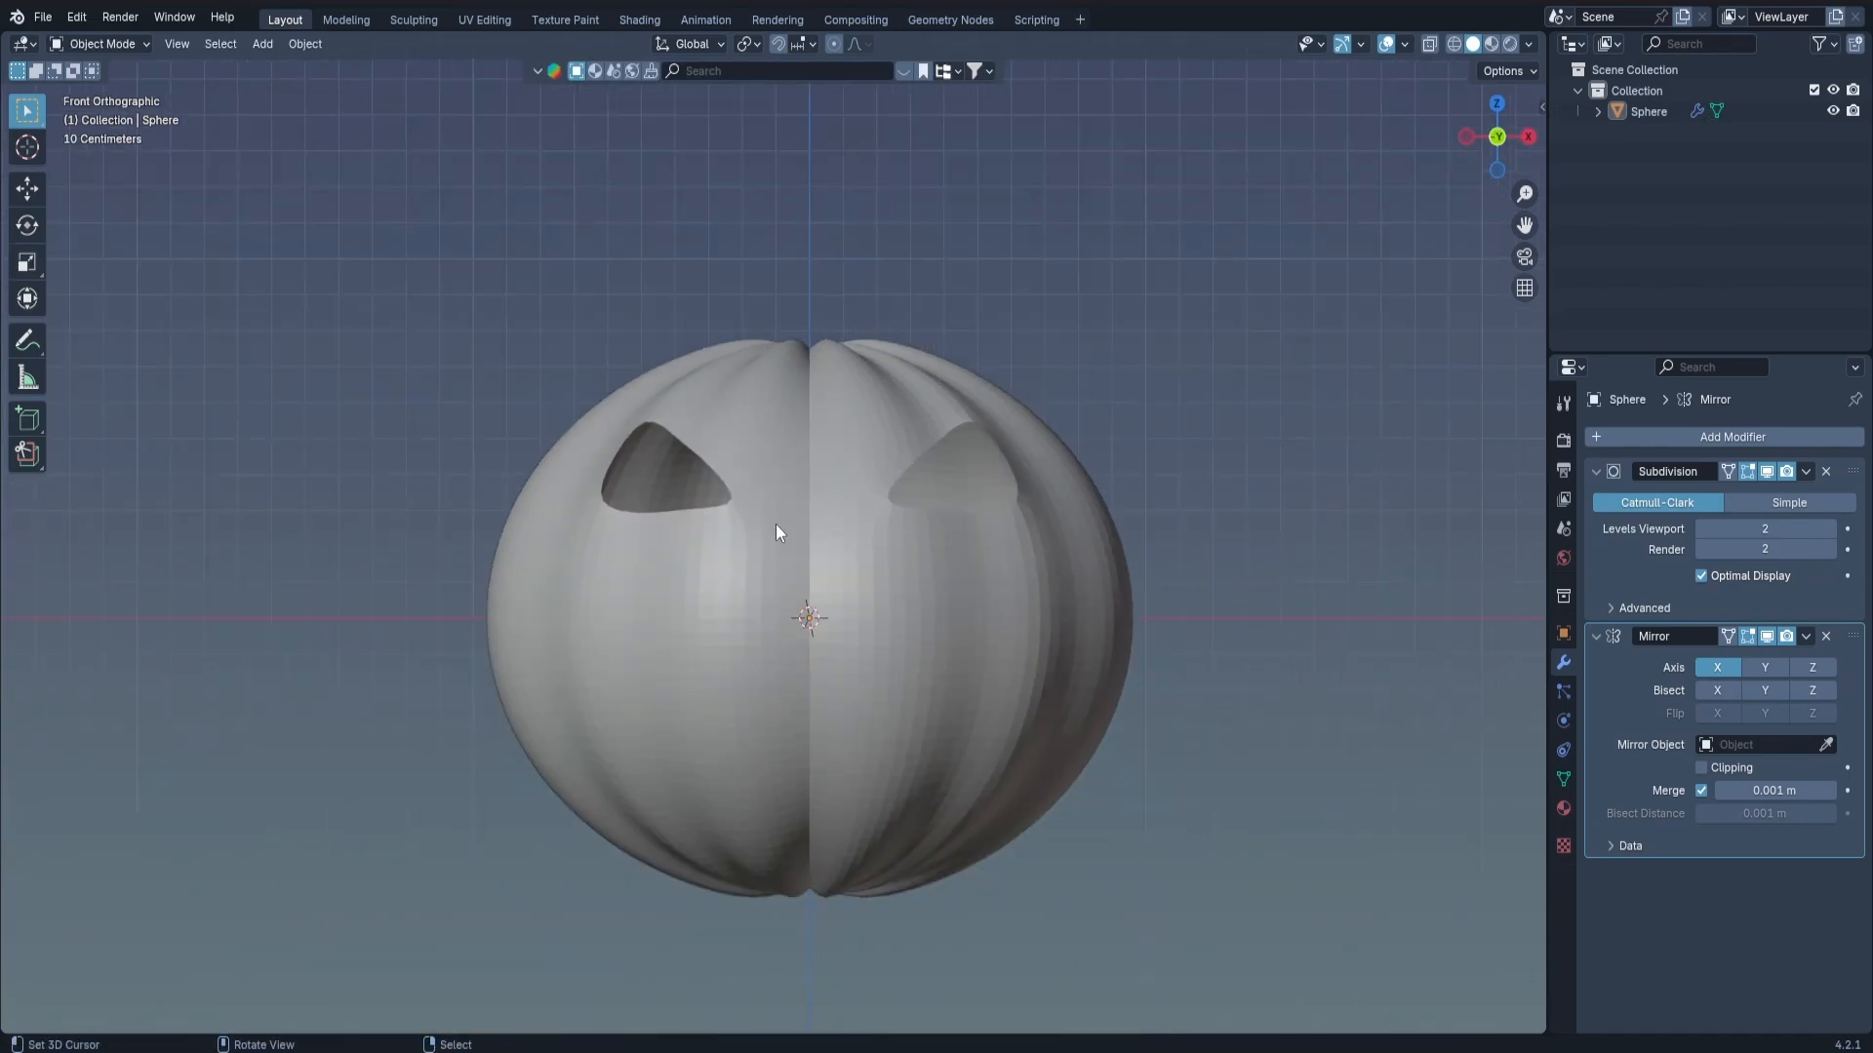
key(Tab)
scroll(805, 420, up, 1)
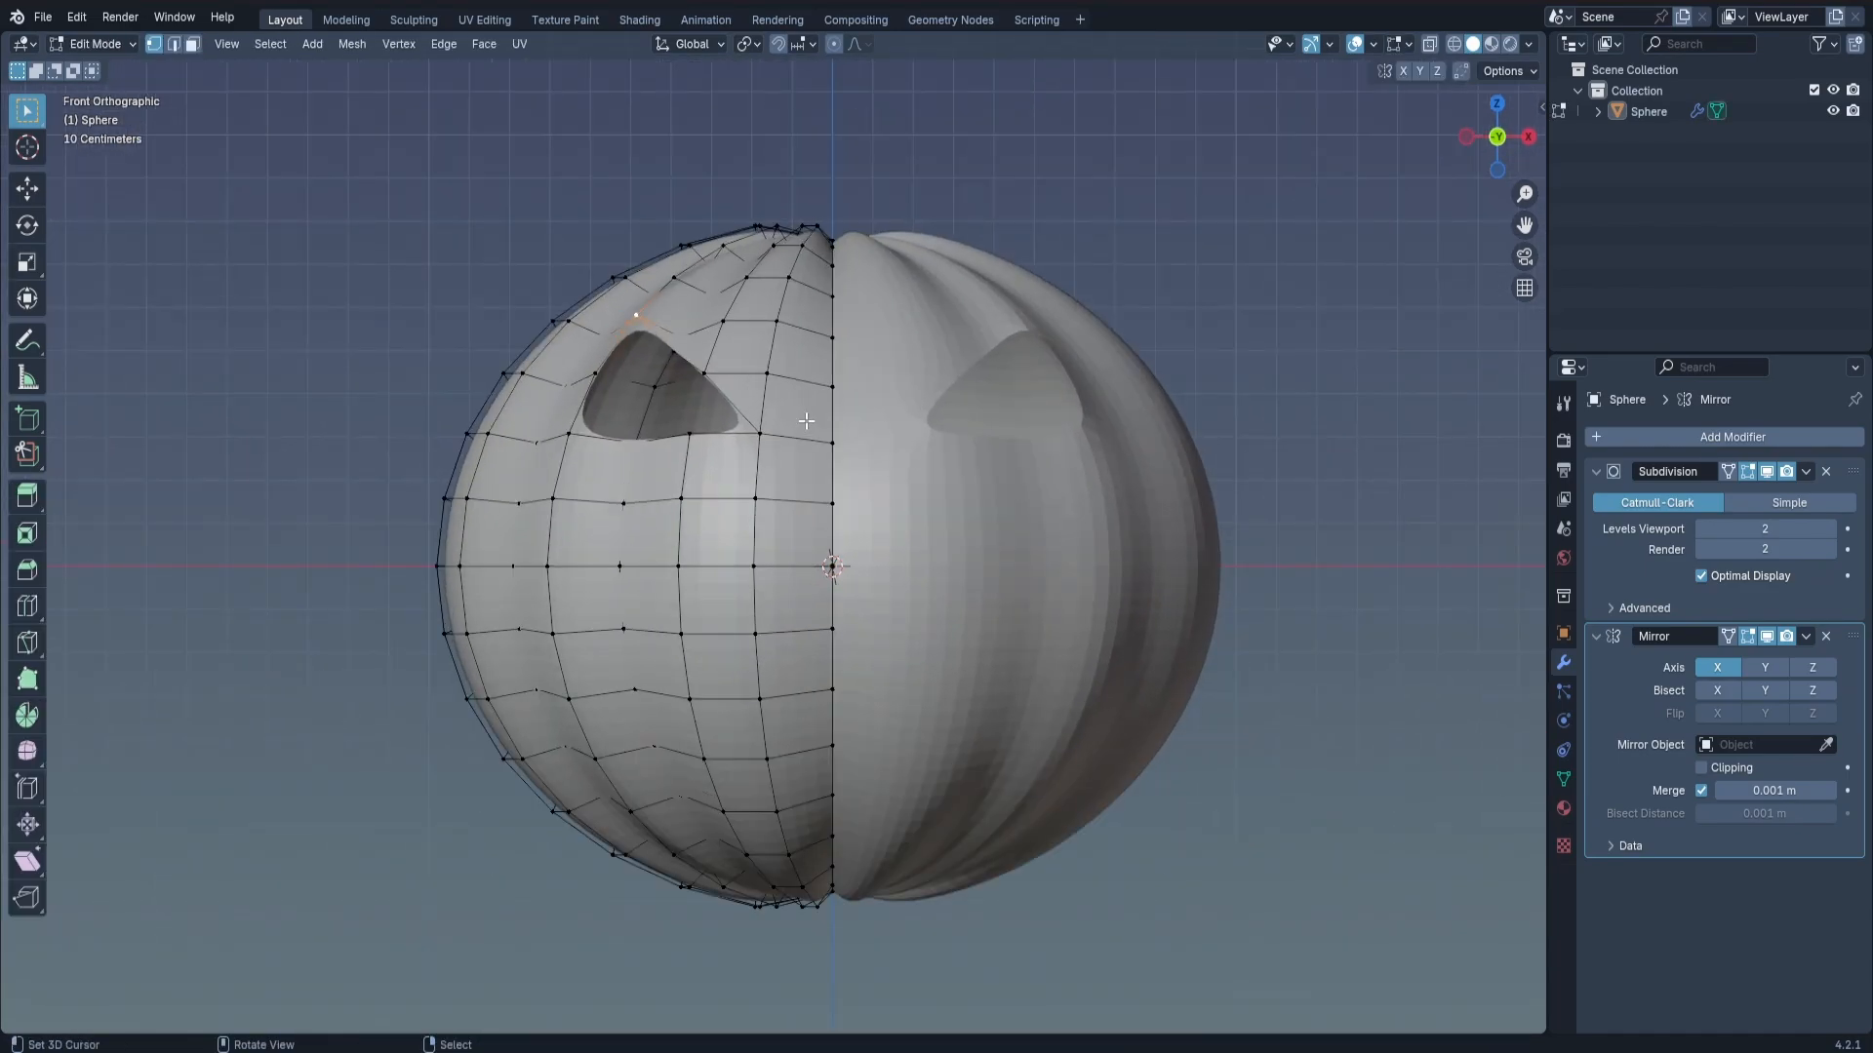
key(k)
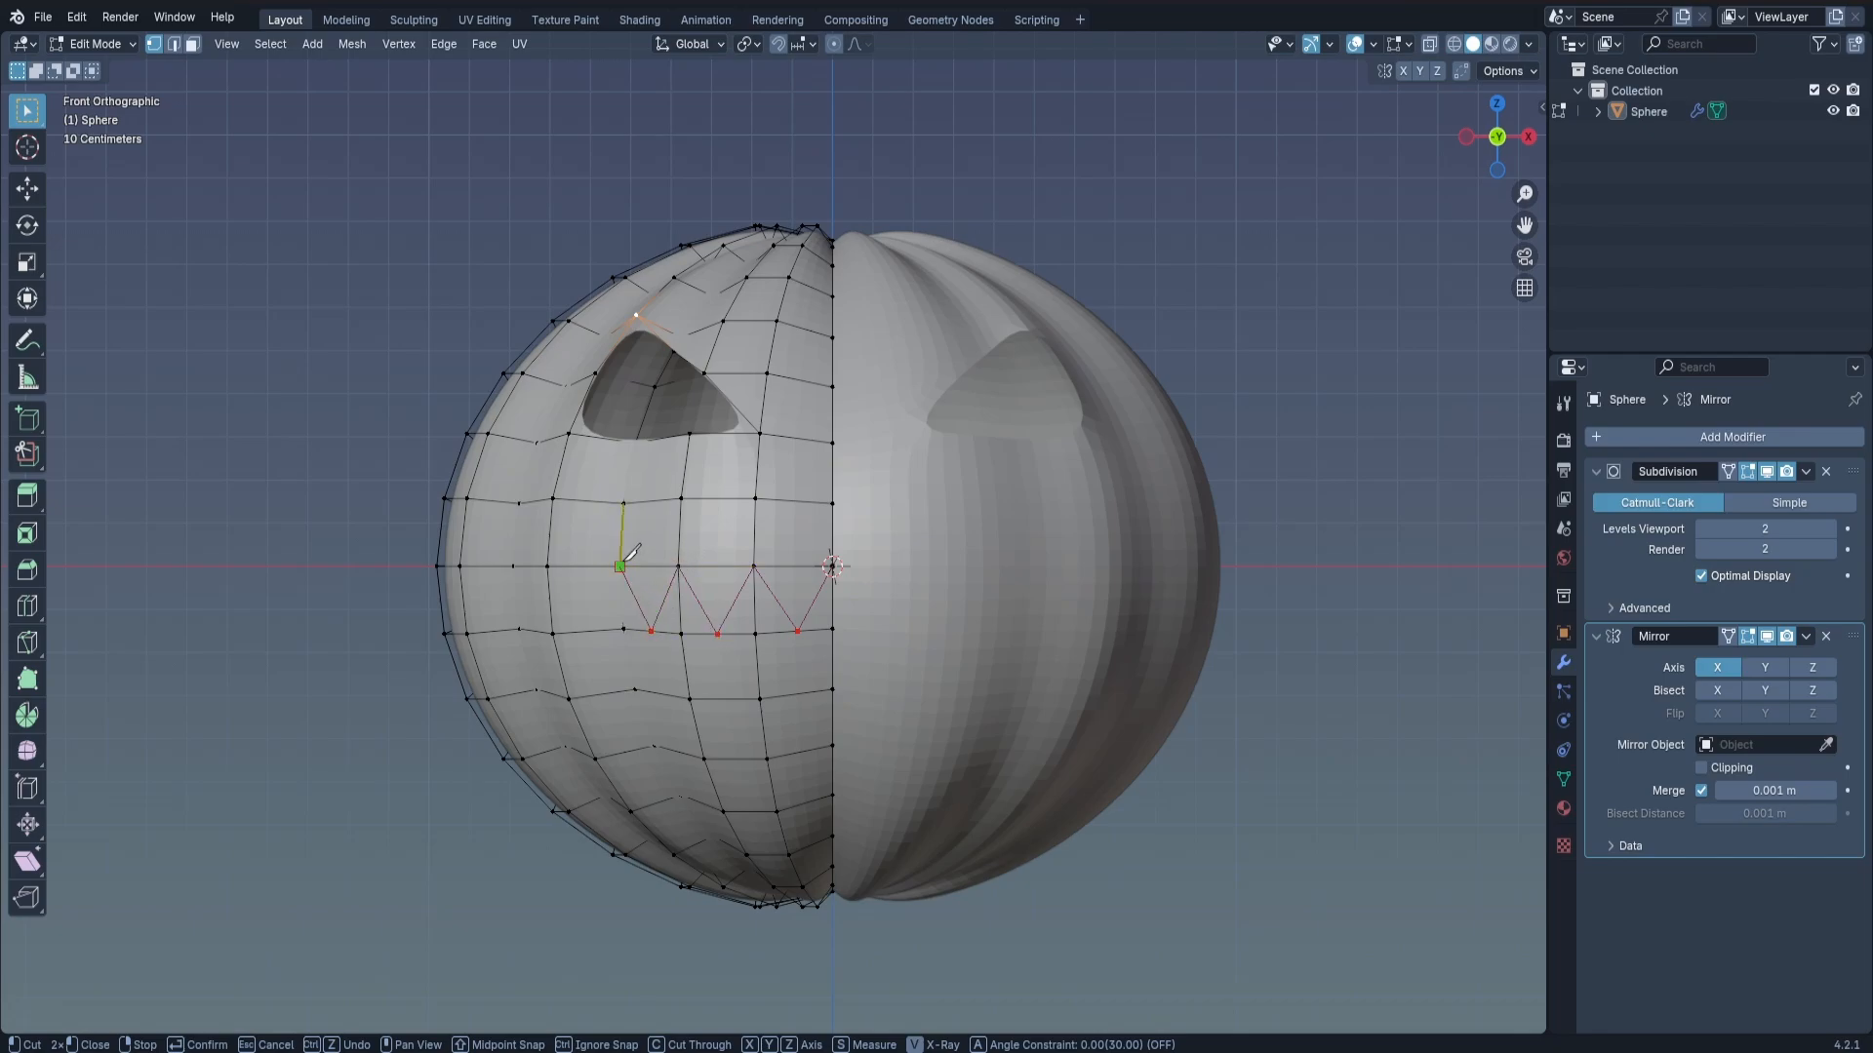
click(547, 567)
click(552, 692)
click(607, 692)
key(Return)
In face select mode, select the mouth faces inside the zigzag outline, starting from the mirror seam.
middle_drag(832, 595, 847, 625)
key(3)
click(824, 621)
shift+click(819, 667)
shift+click(815, 704)
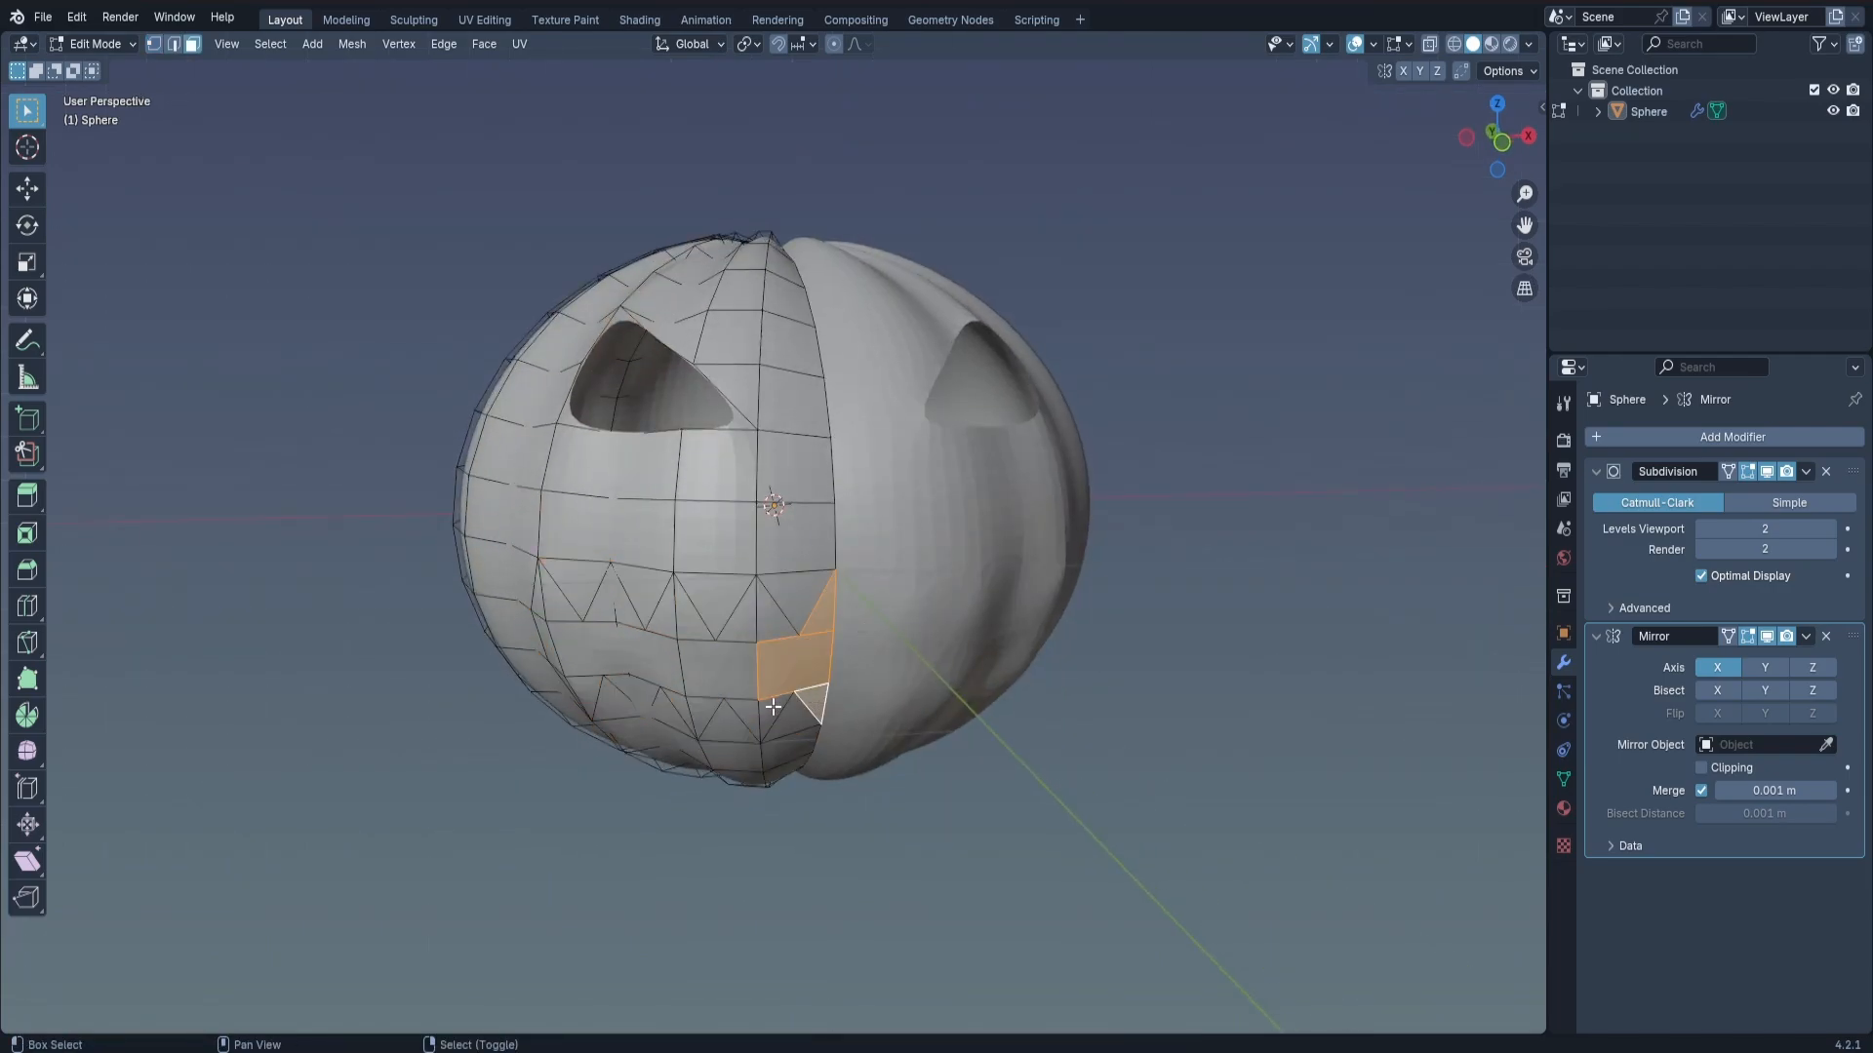
shift+click(772, 709)
shift+click(736, 681)
shift+click(746, 712)
shift+click(744, 624)
shift+click(767, 614)
shift+right_click(691, 626)
shift+right_click(665, 622)
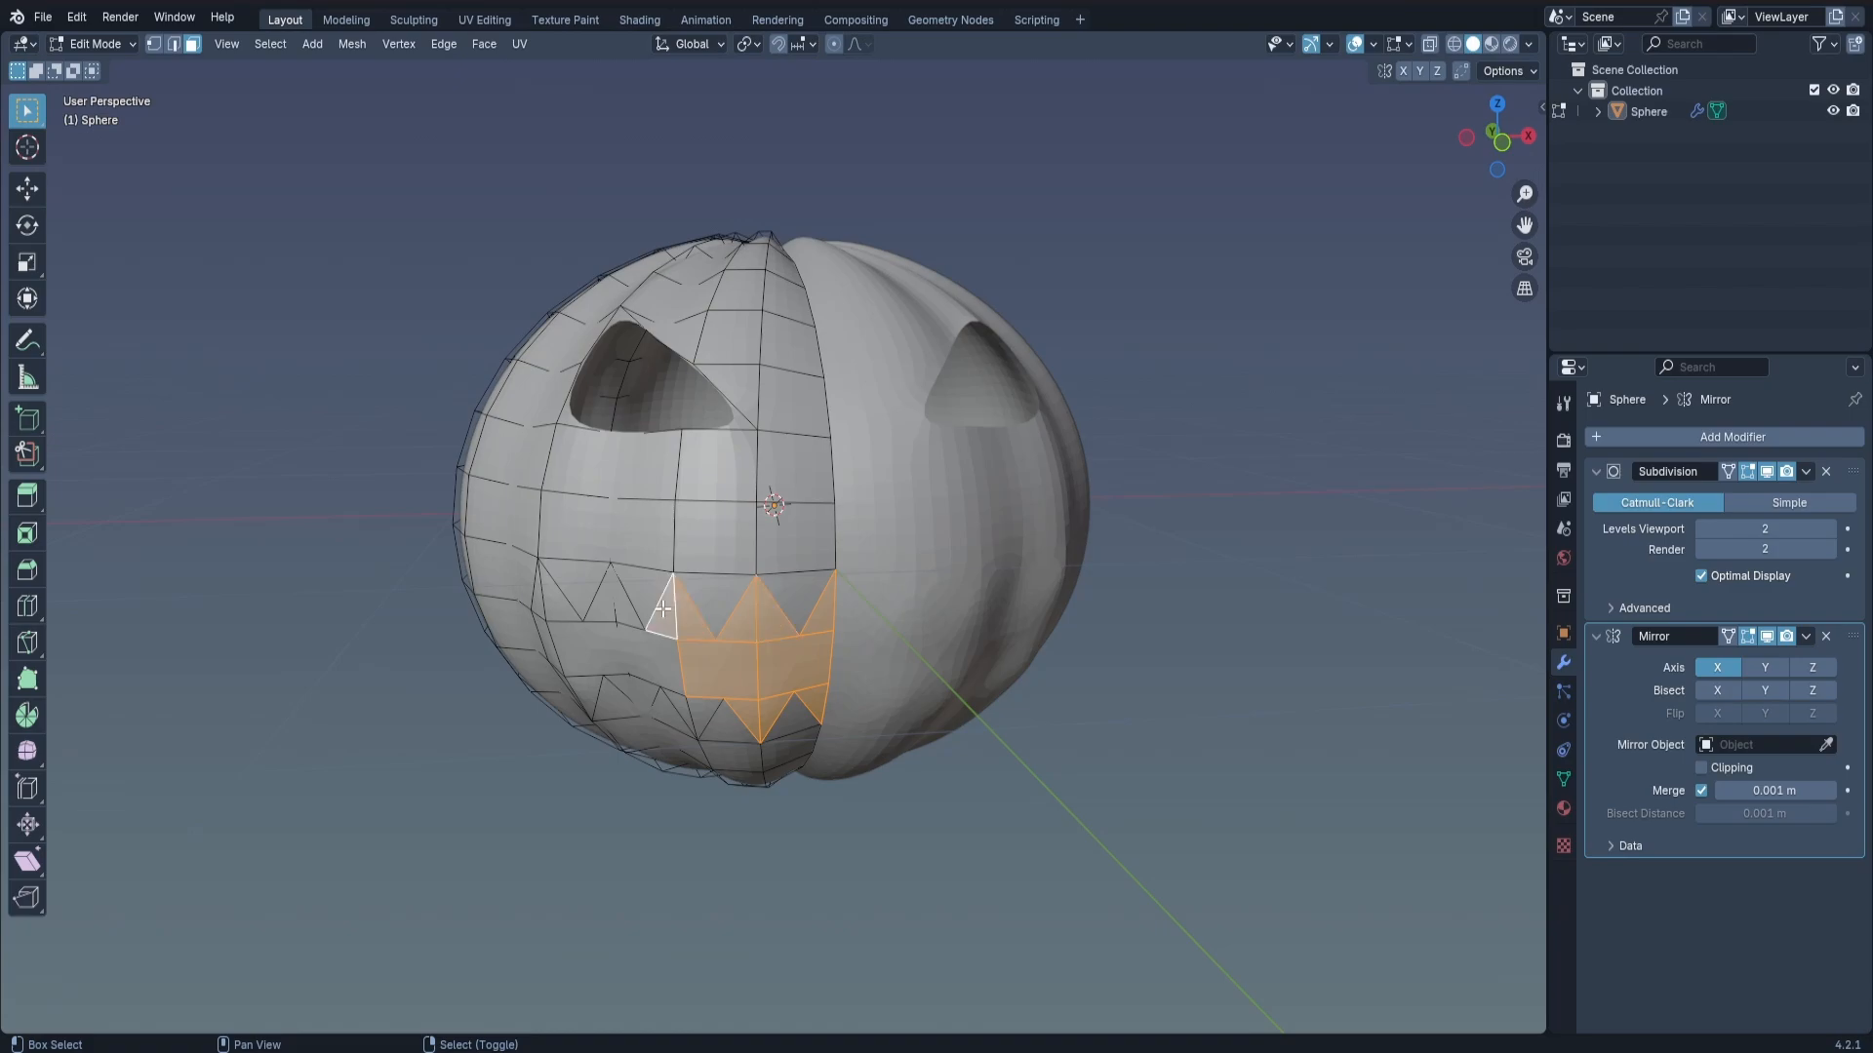
Add the remaining faces toward the mouth's outer corner to the selection, delete the mouth faces, and return to Object Mode.
shift+middle_drag(665, 622, 747, 602)
middle_drag(746, 601, 780, 604)
shift+right_click(784, 694)
shift+right_click(768, 689)
shift+click(689, 643)
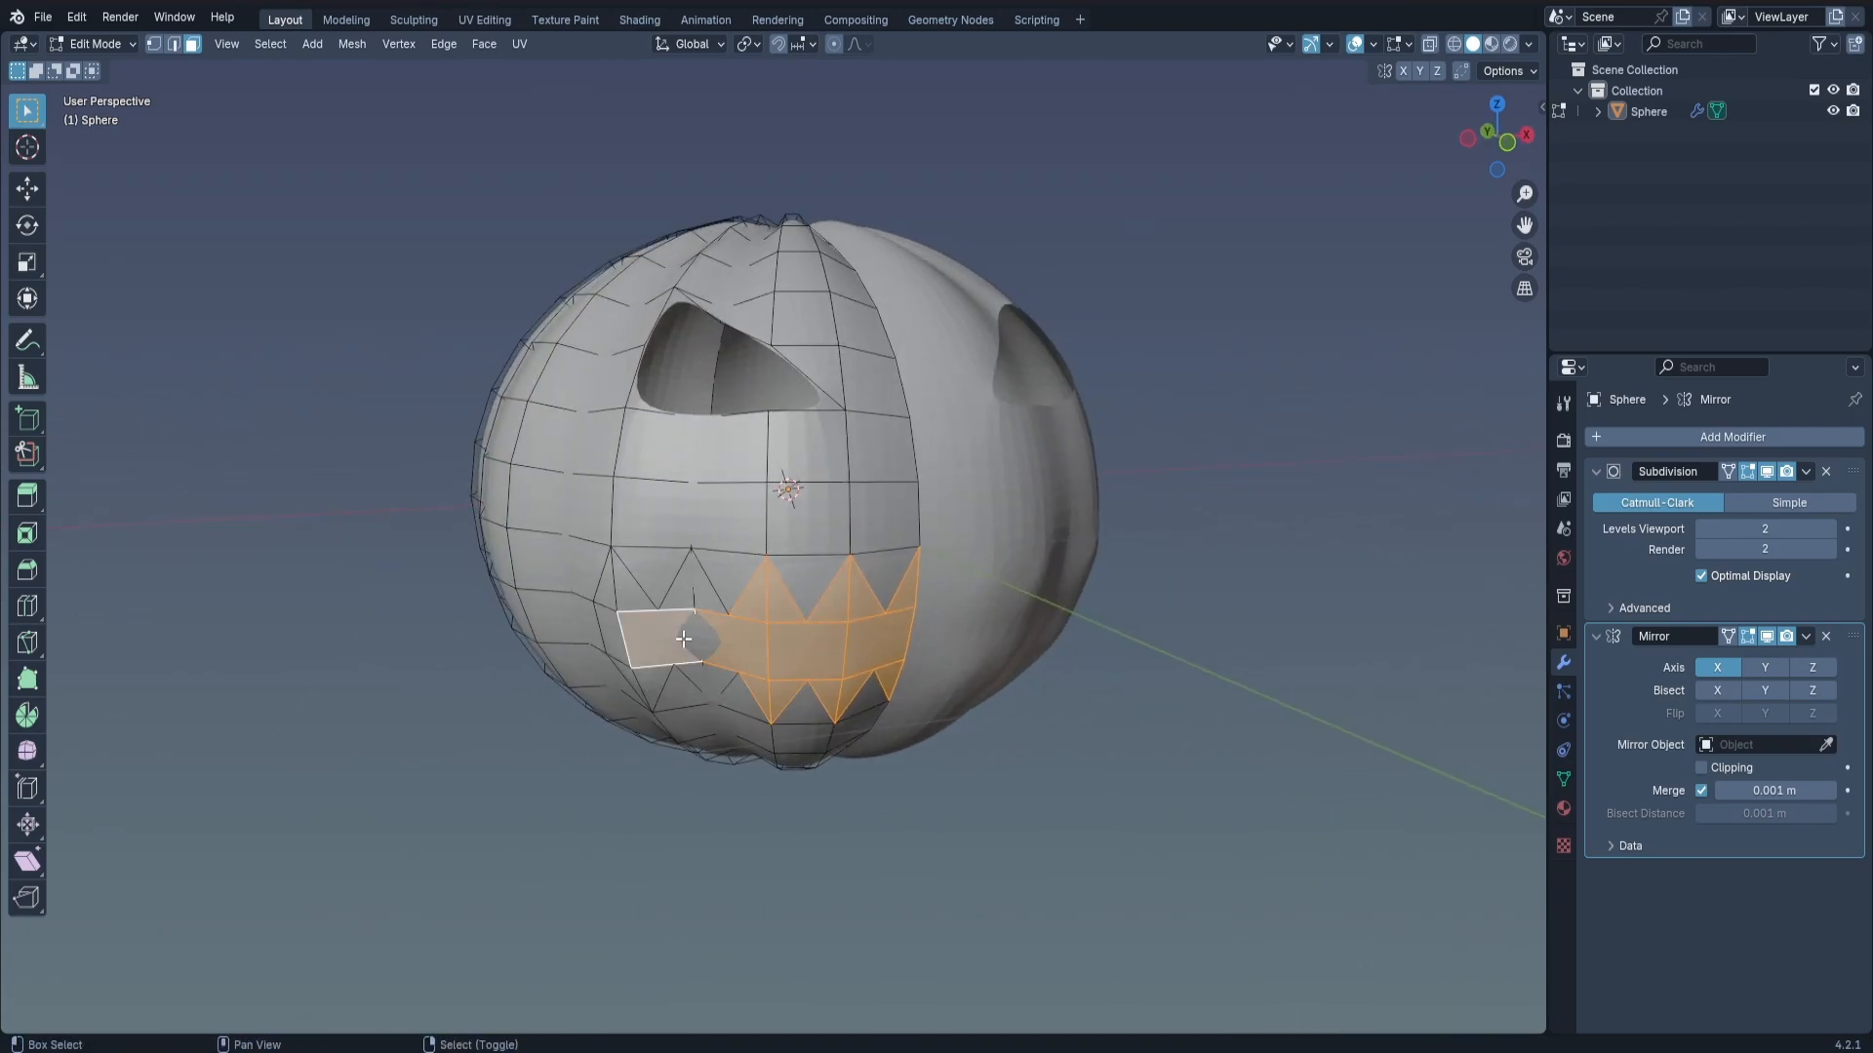
shift+click(618, 629)
shift+click(634, 596)
shift+click(630, 674)
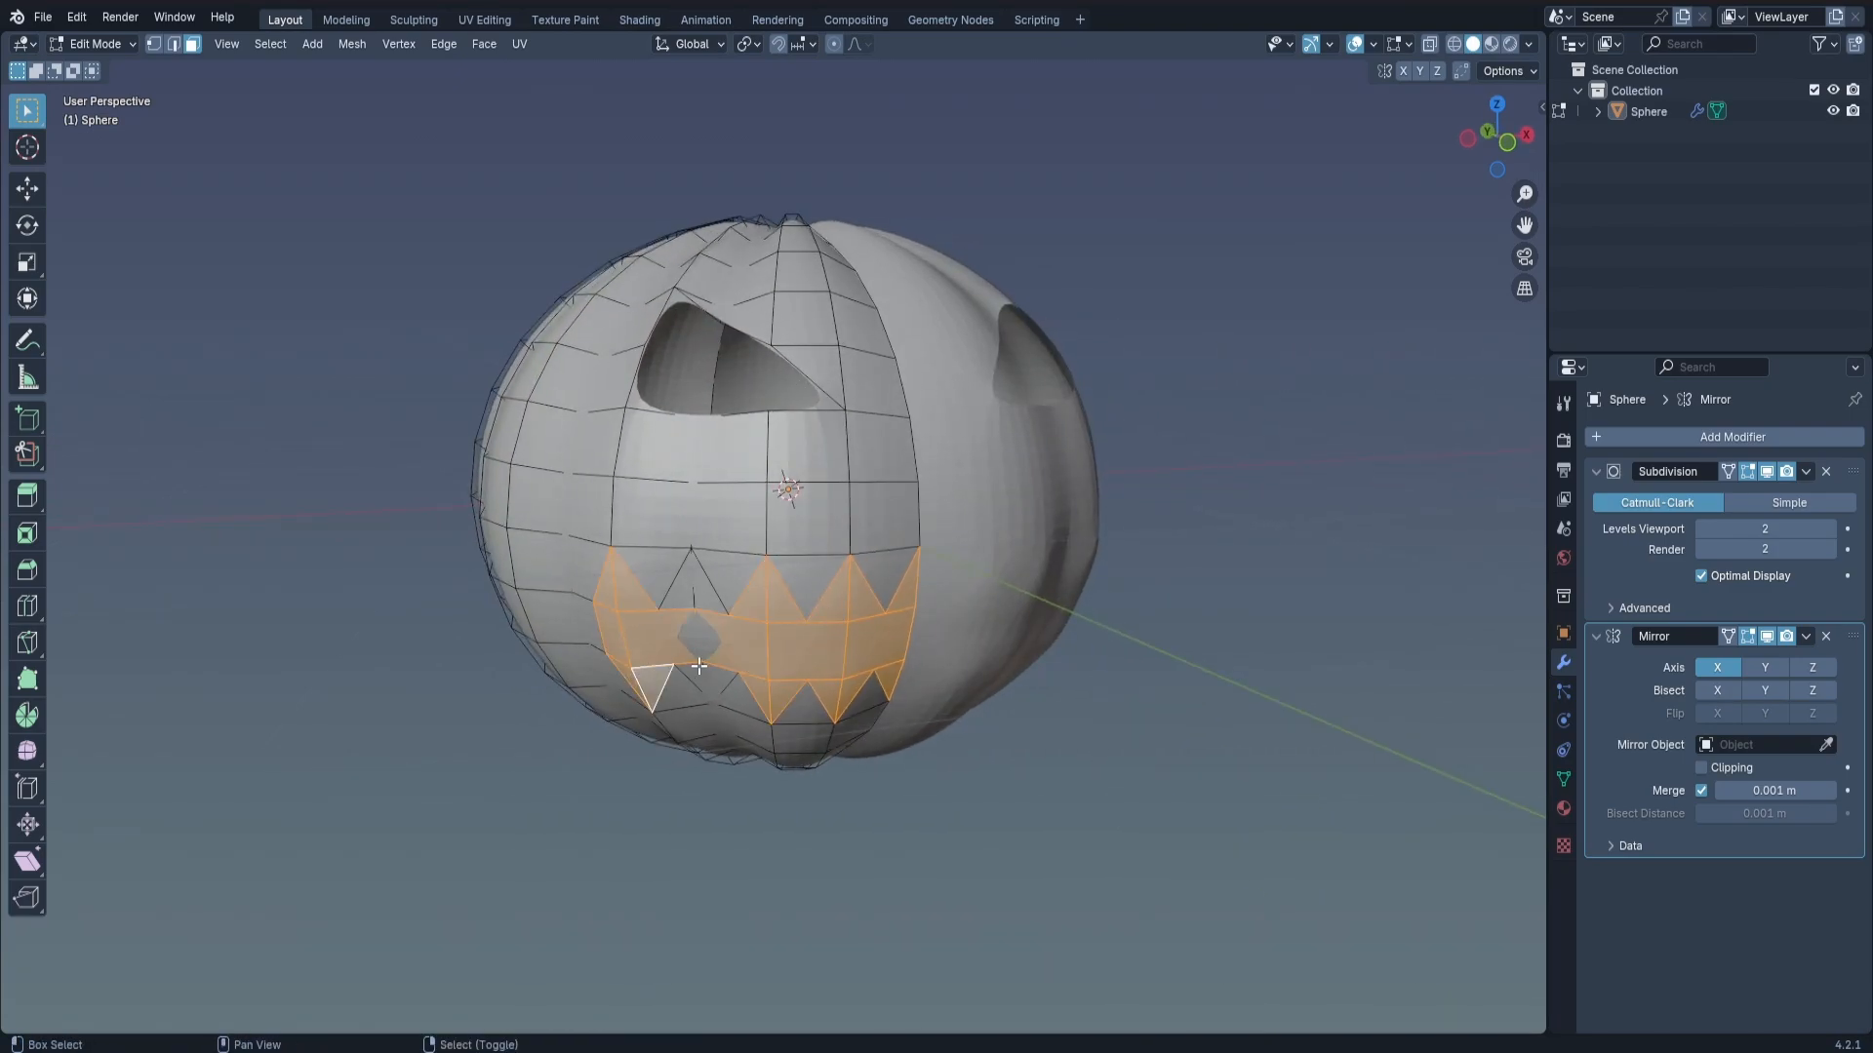
shift+click(711, 667)
shift+right_click(717, 674)
shift+right_click(730, 645)
shift+right_click(704, 599)
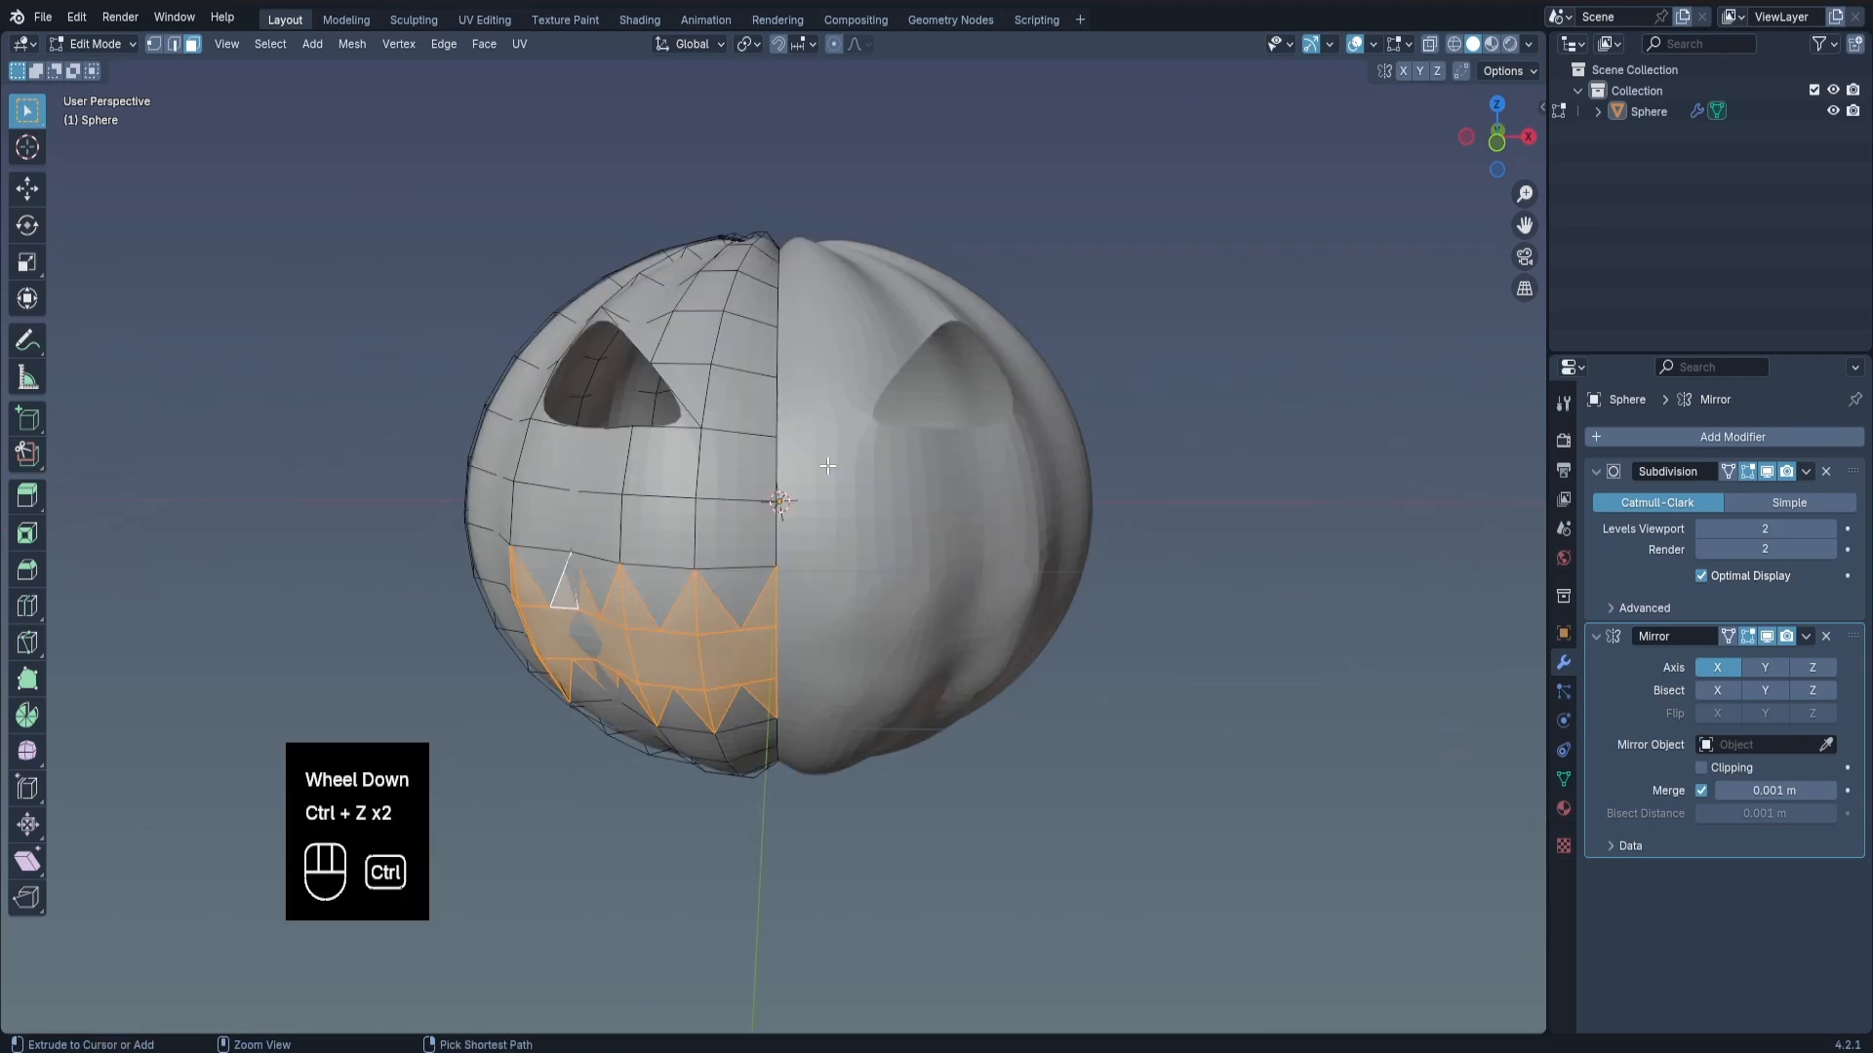
shift+middle_drag(768, 515, 864, 530)
key(x)
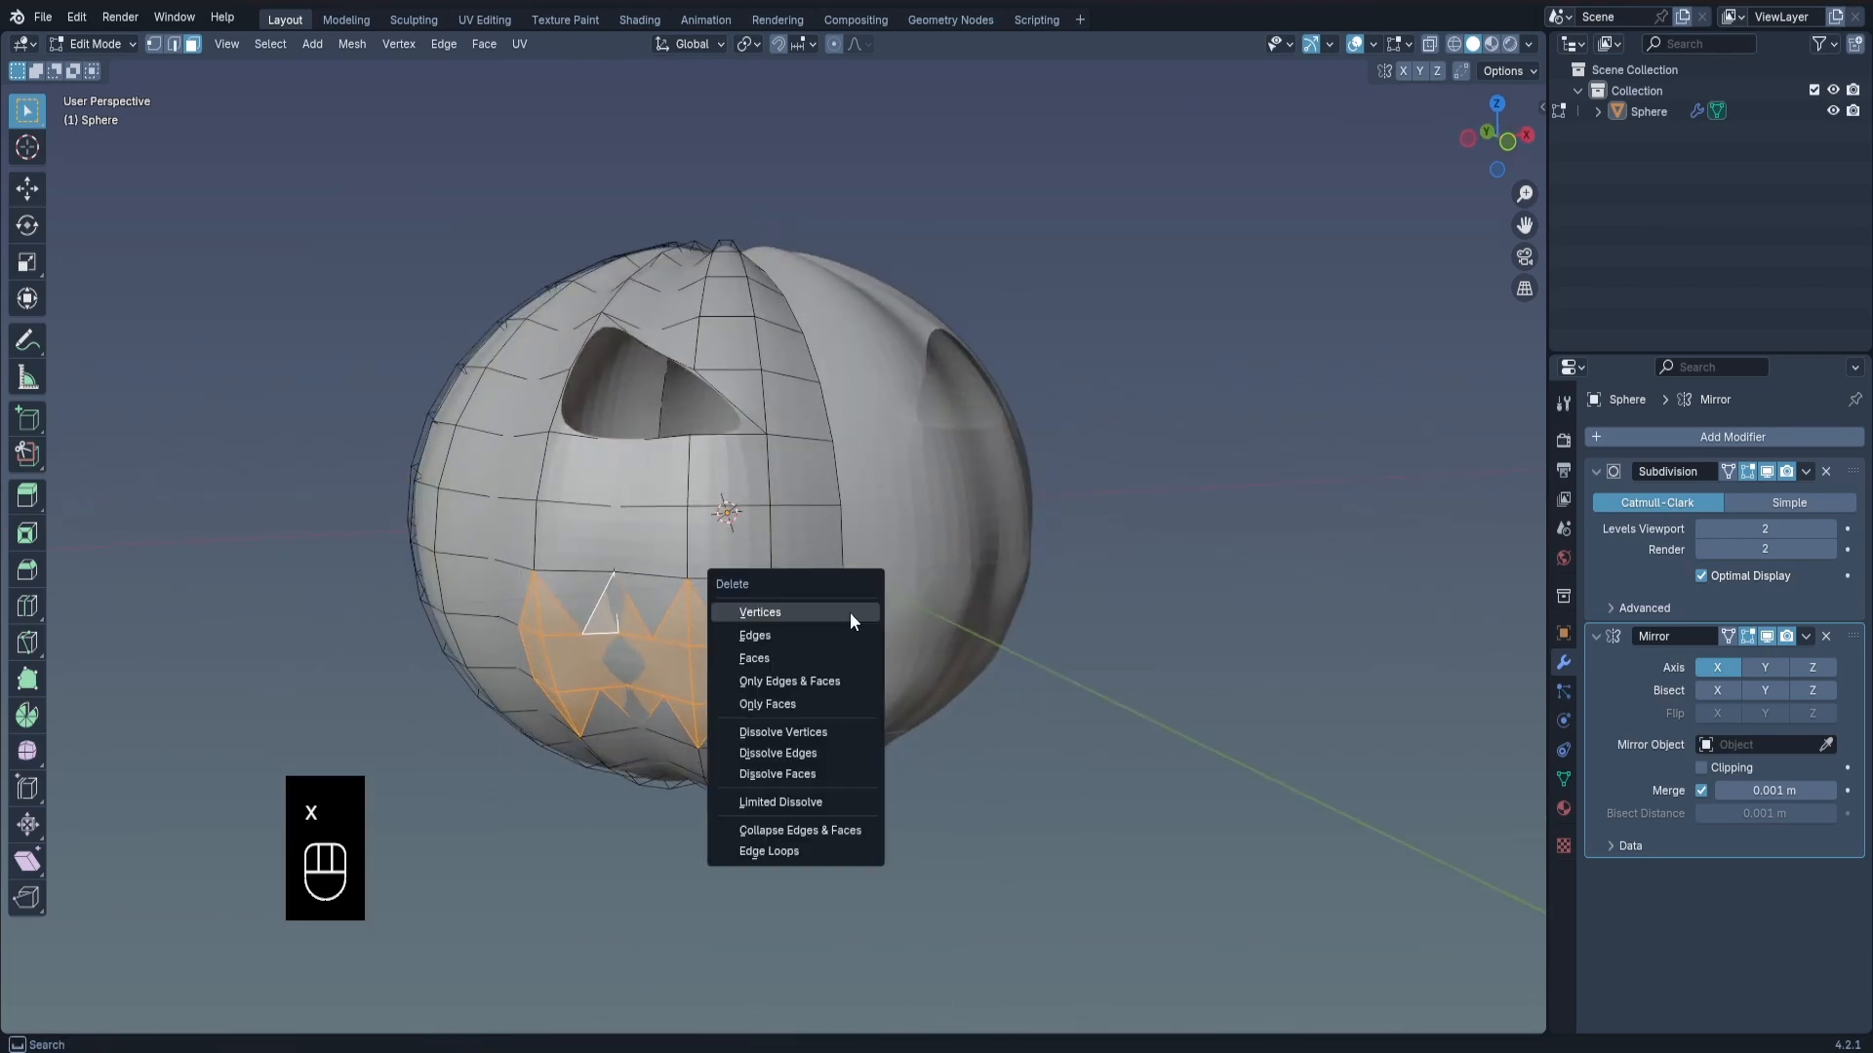
click(850, 613)
middle_drag(850, 612, 918, 529)
key(Tab)
scroll(892, 552, down, 1)
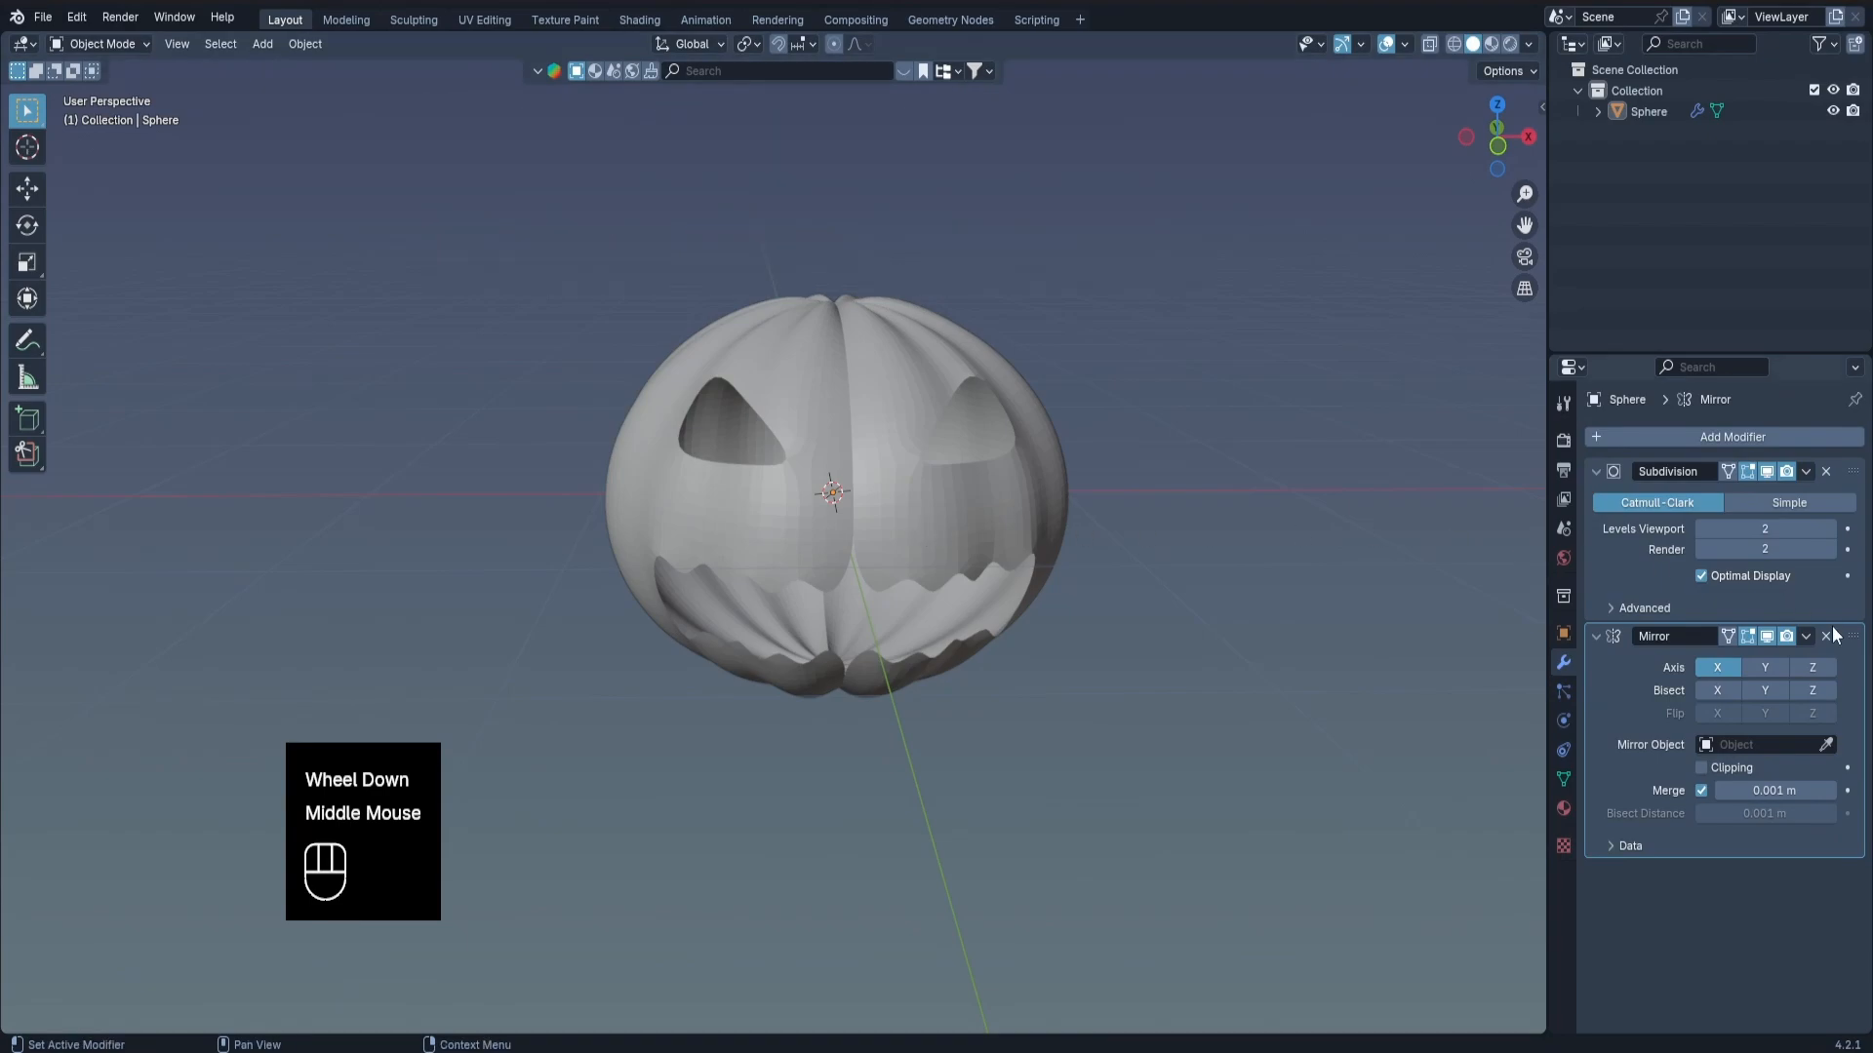
Move the Mirror modifier above Subdivision and add a Solidify modifier placed between the two.
drag(1834, 636, 1835, 450)
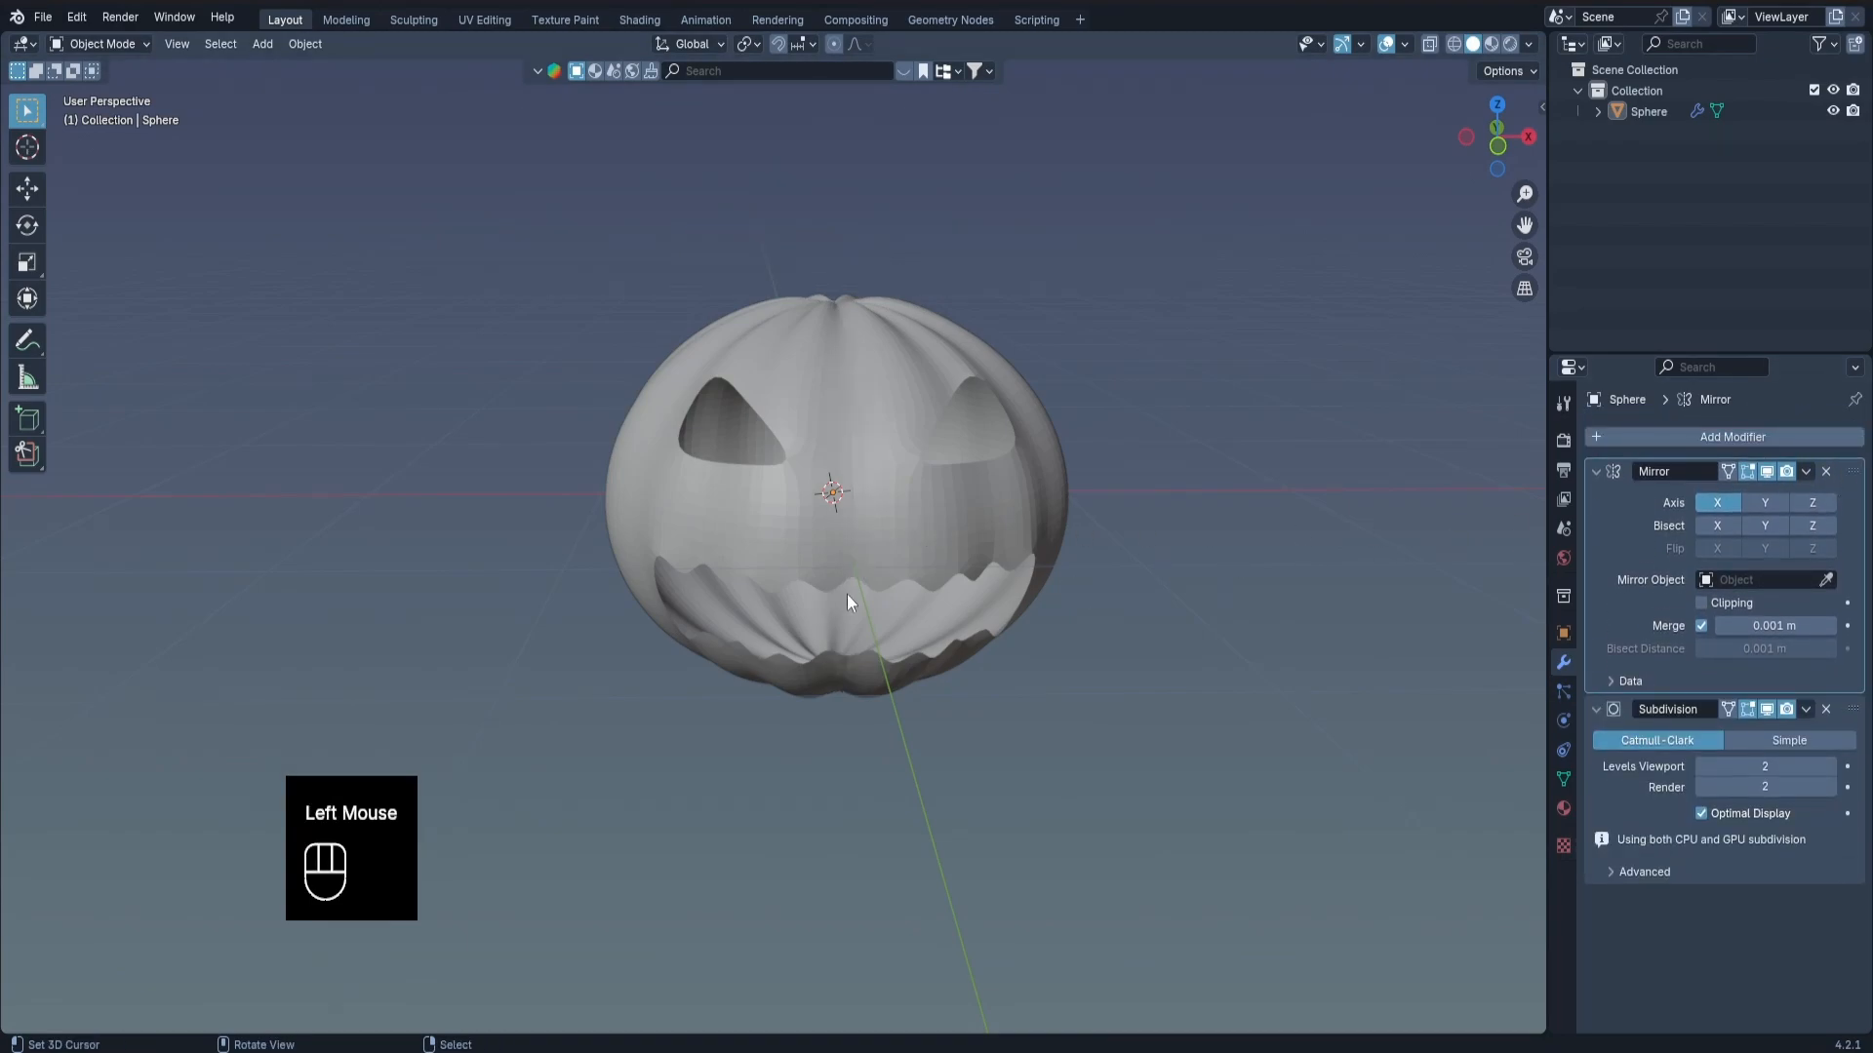
scroll(844, 590, up, 2)
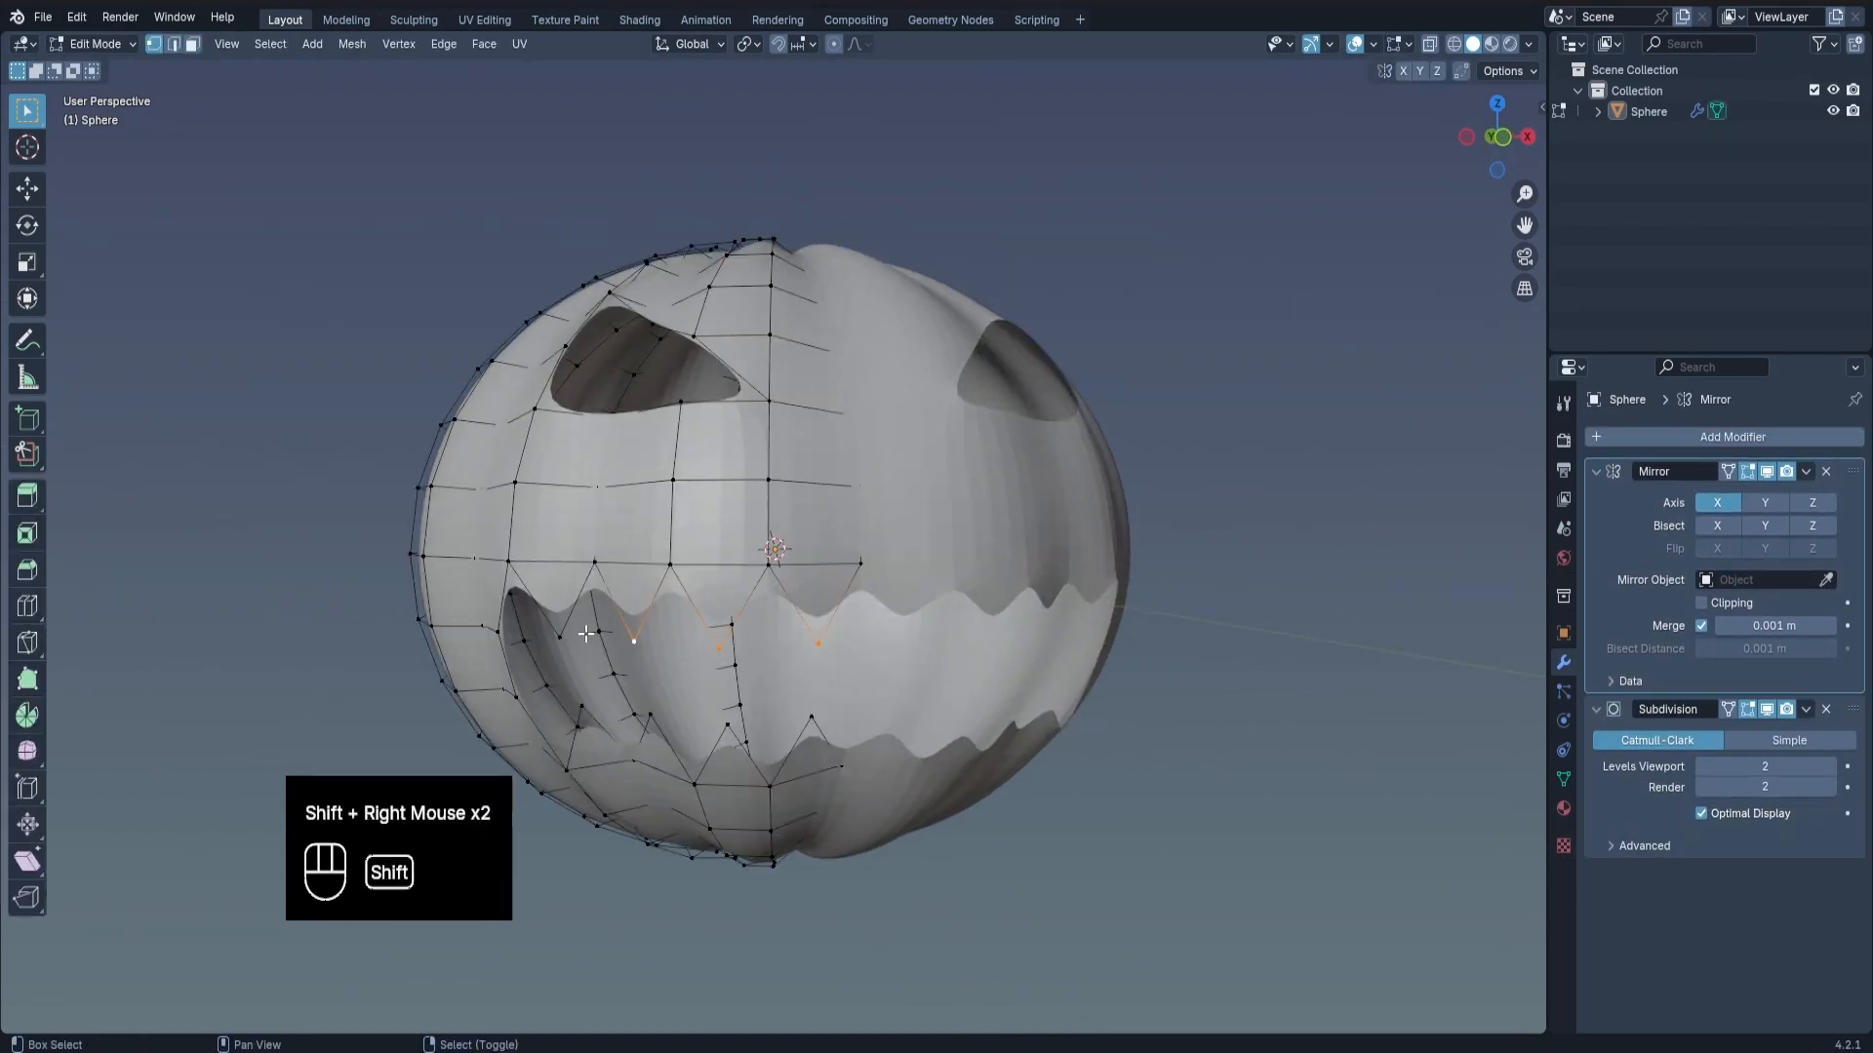
click(1682, 435)
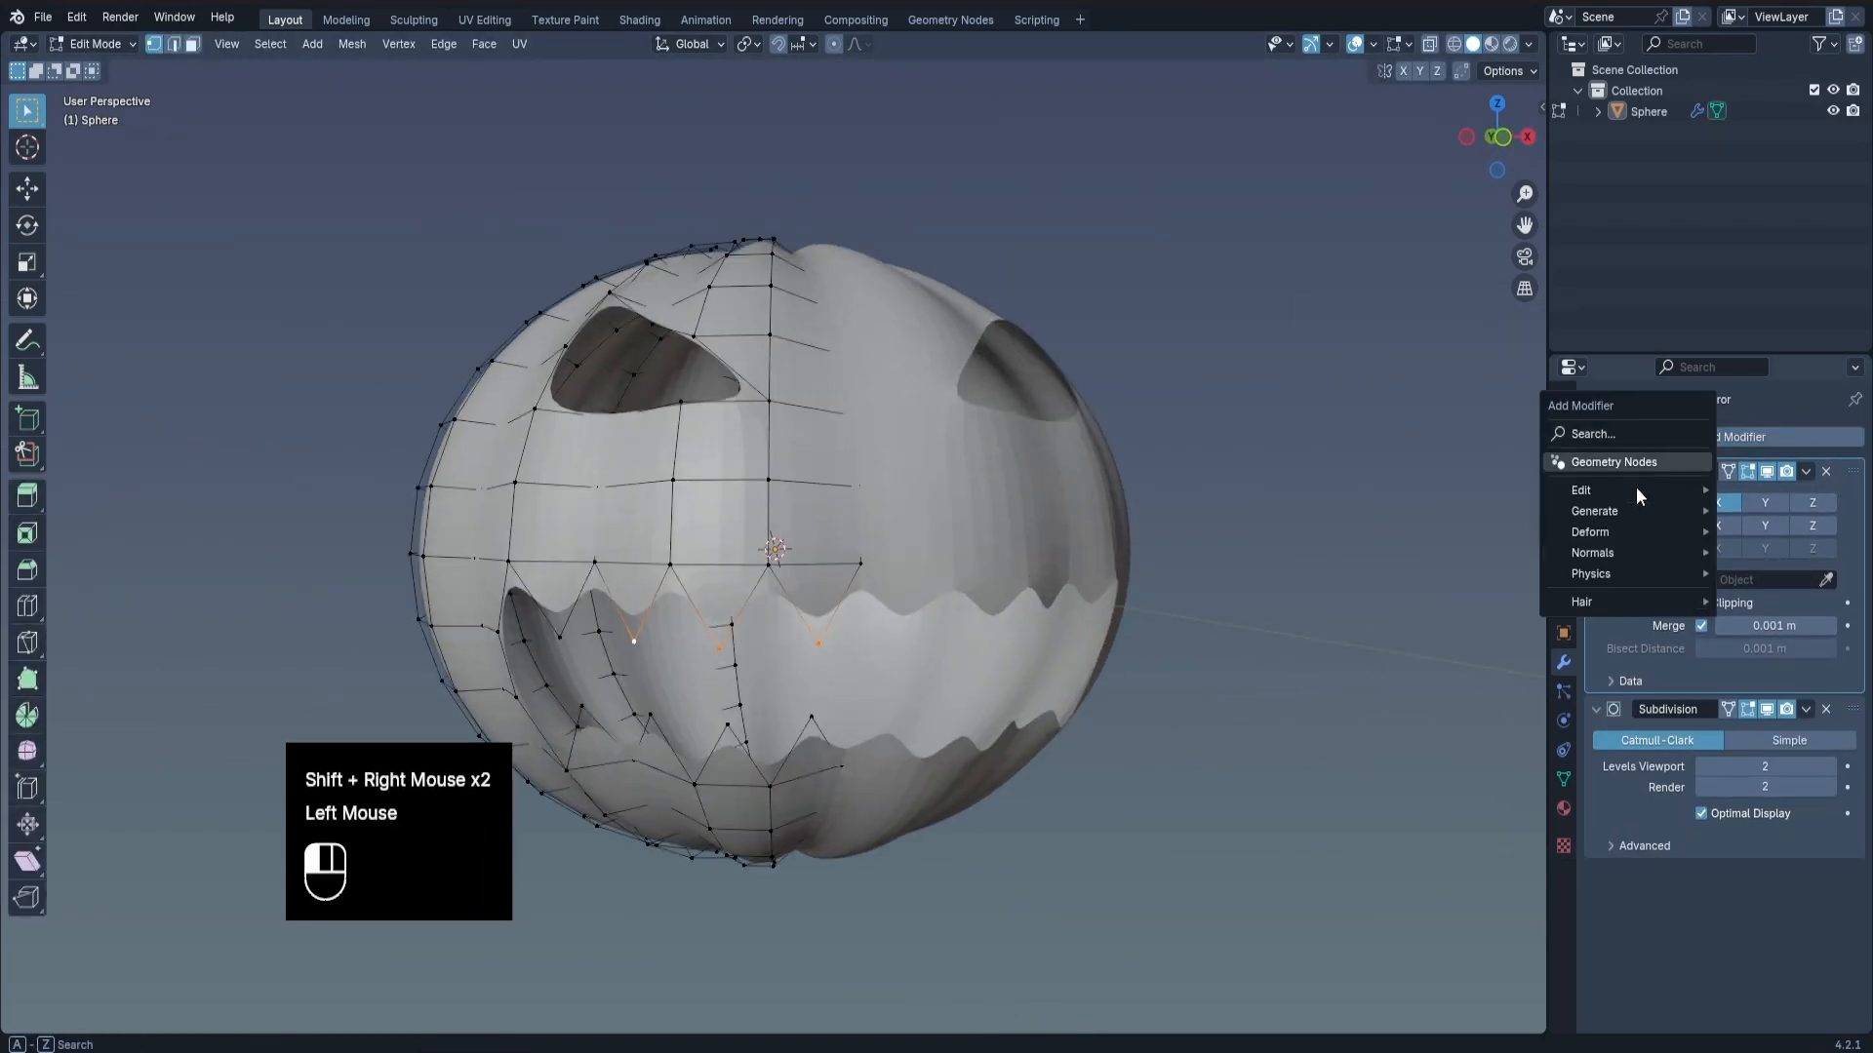
mouse_move(1613, 515)
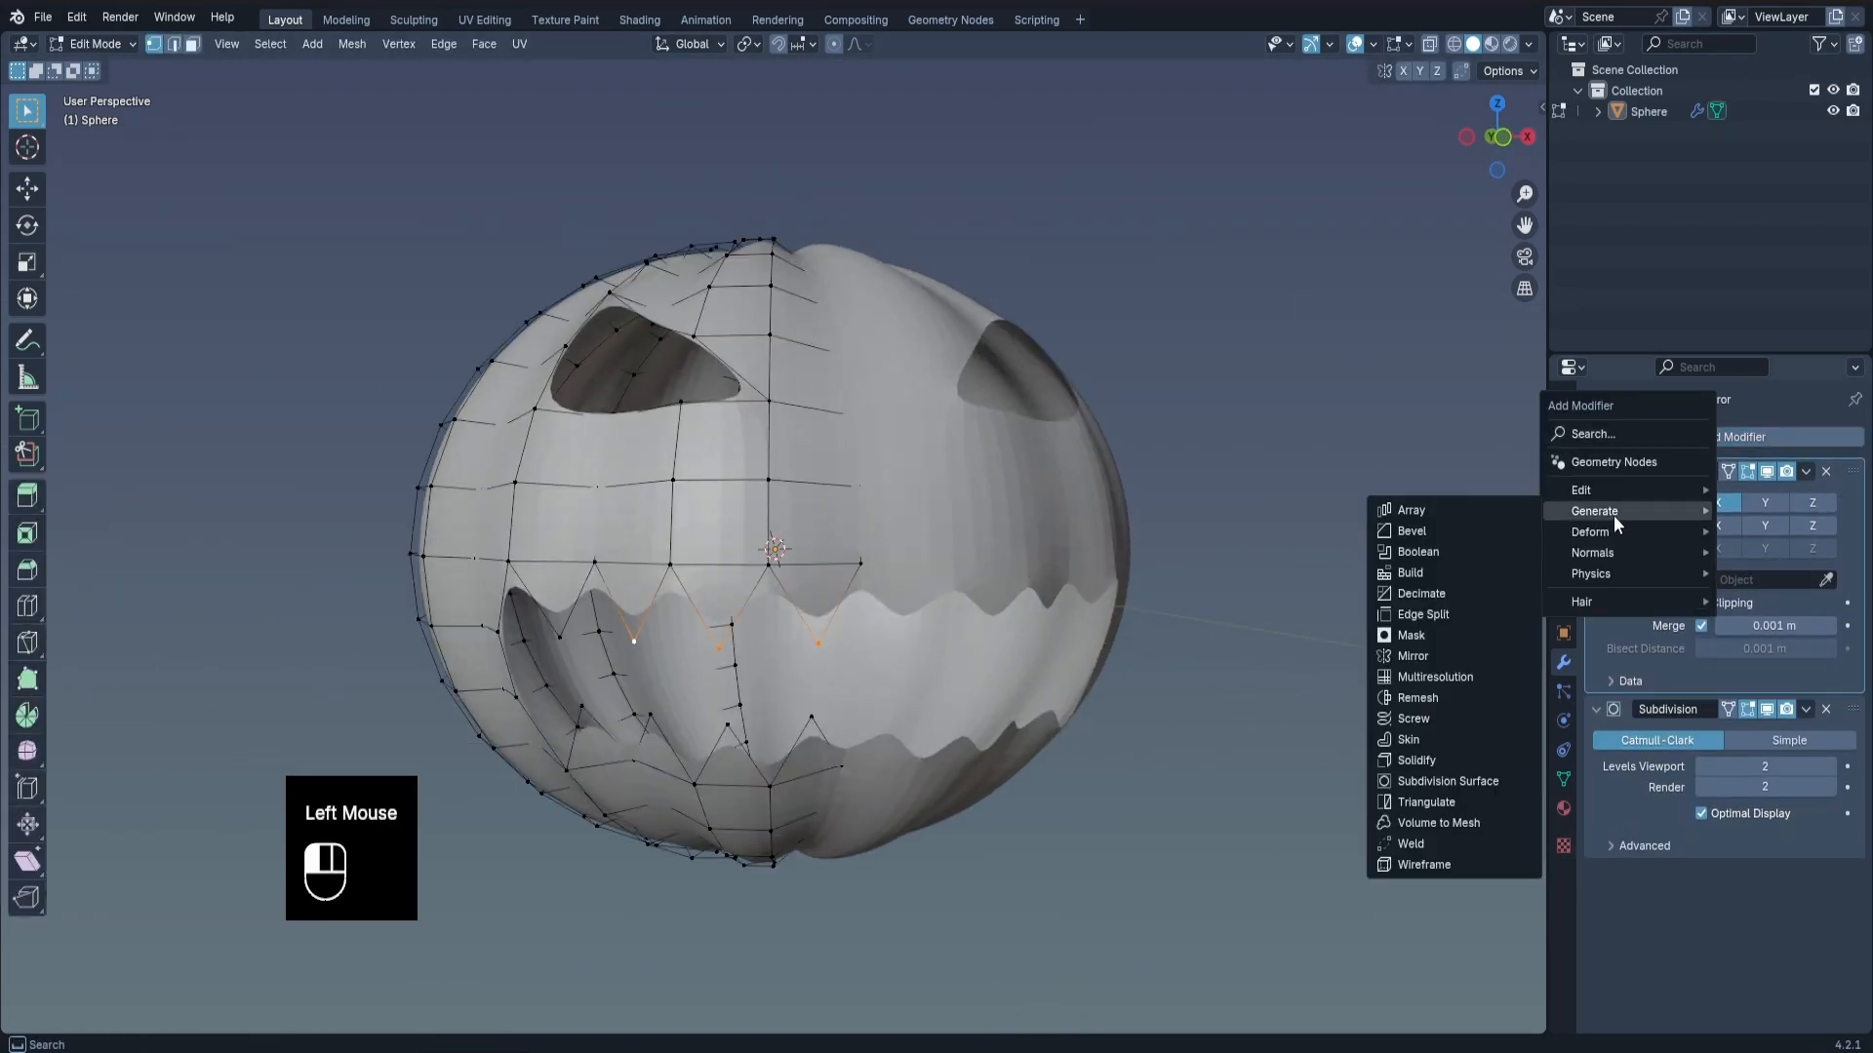
click(1453, 759)
key(Tab)
key(Tab)
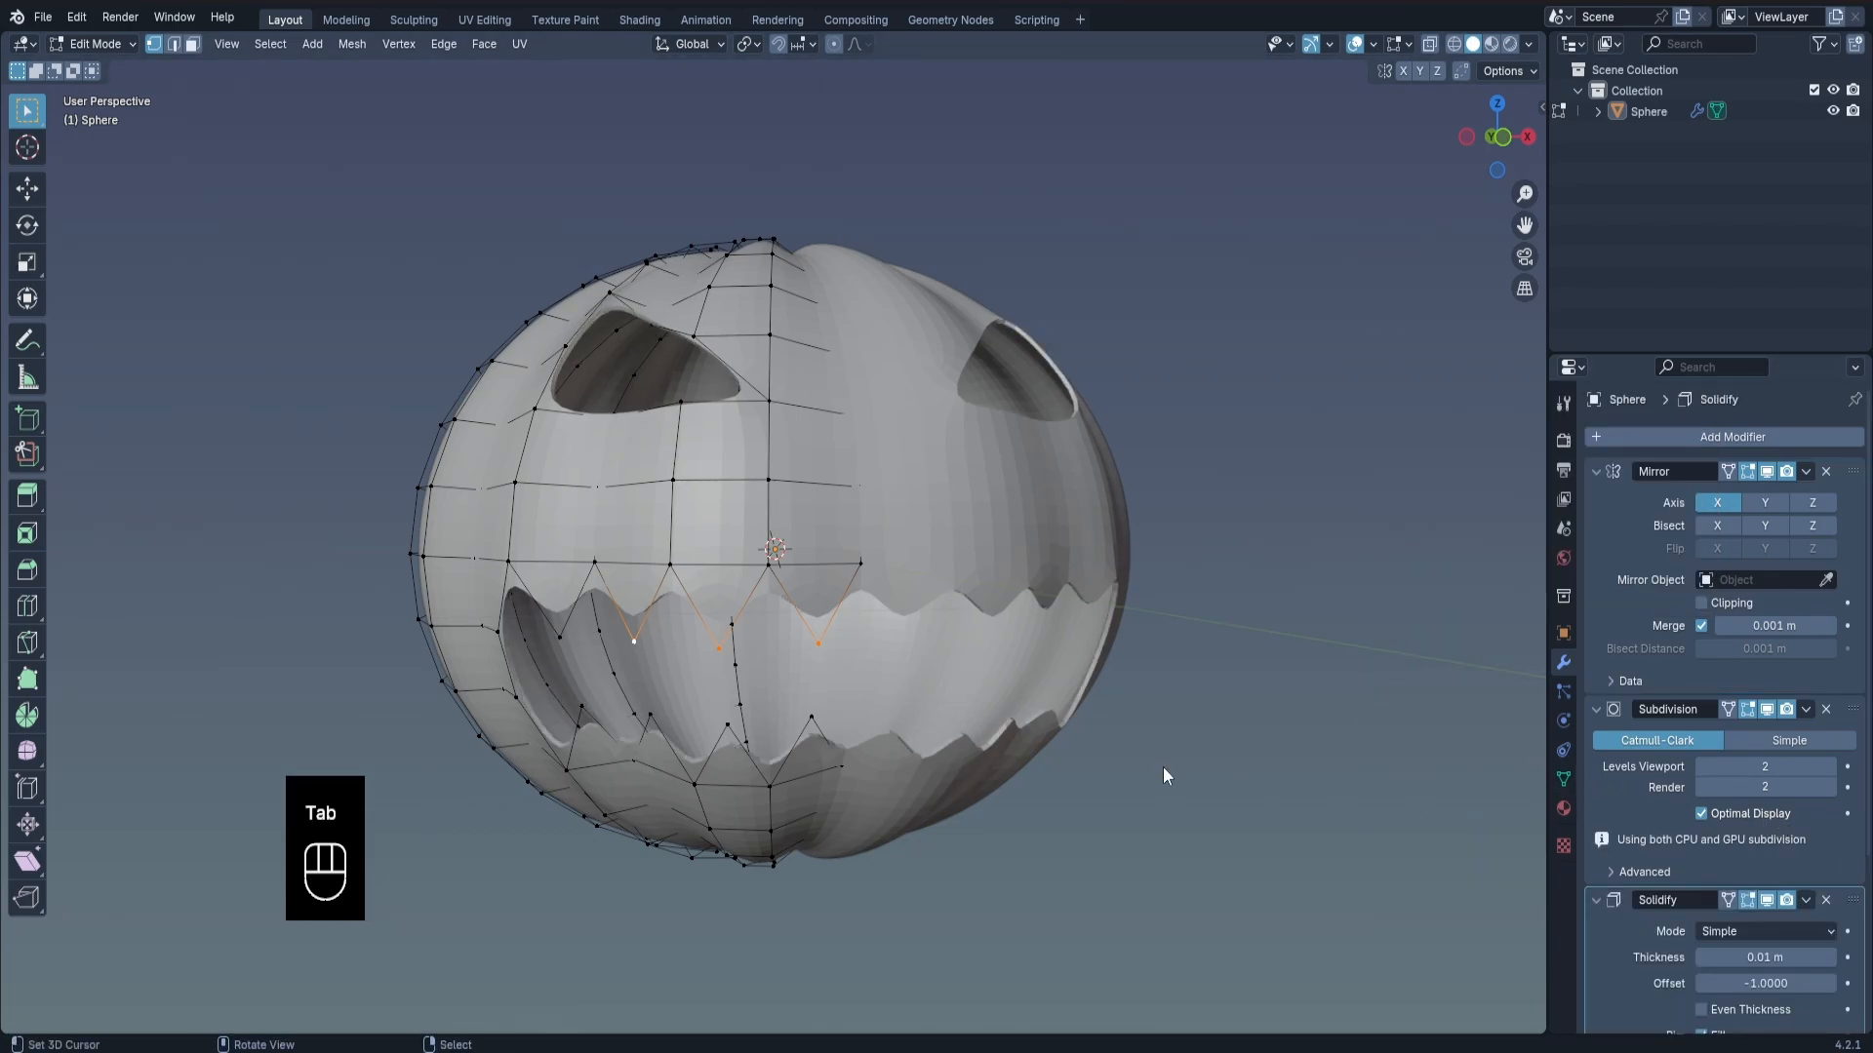
drag(1853, 899, 1853, 714)
Set the Solidify modifier's thickness to 0.1 m to give the pumpkin shell a solid wall.
scroll(952, 605, up, 3)
middle_drag(952, 605, 1116, 513)
scroll(1115, 513, down, 1)
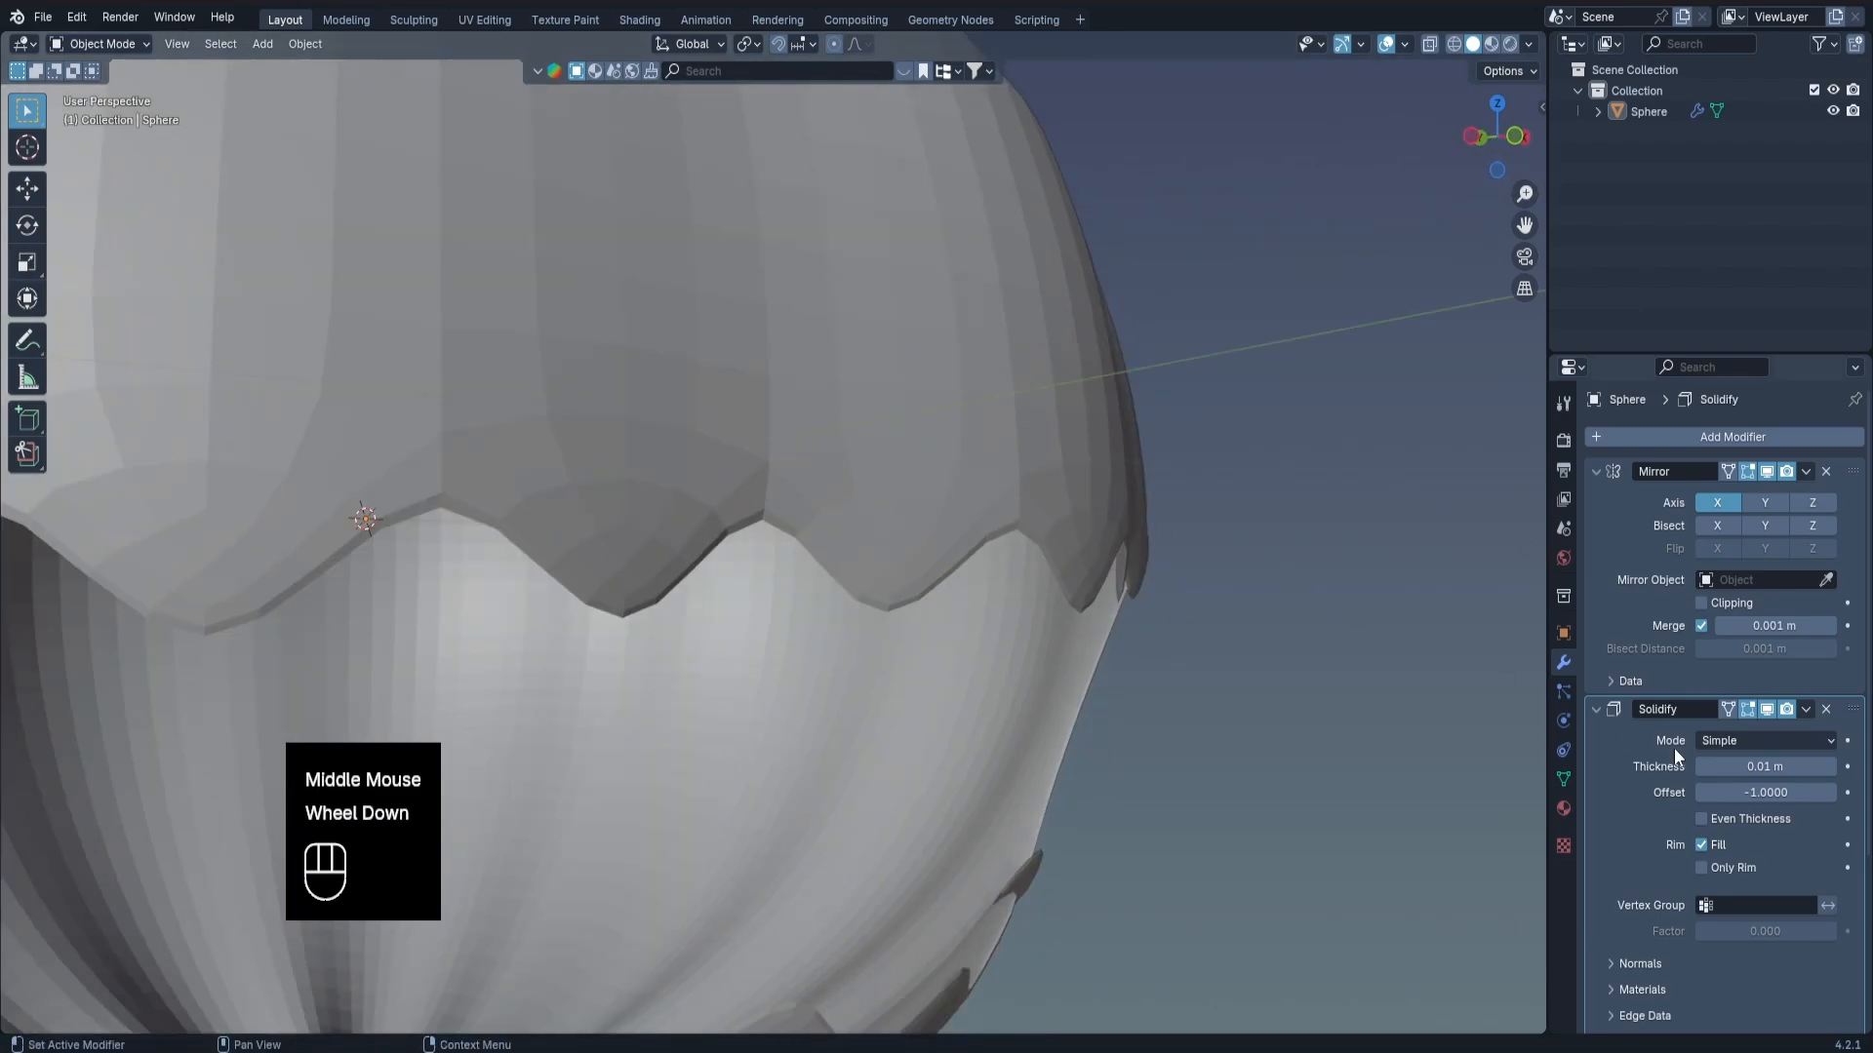
drag(1755, 767, 1796, 767)
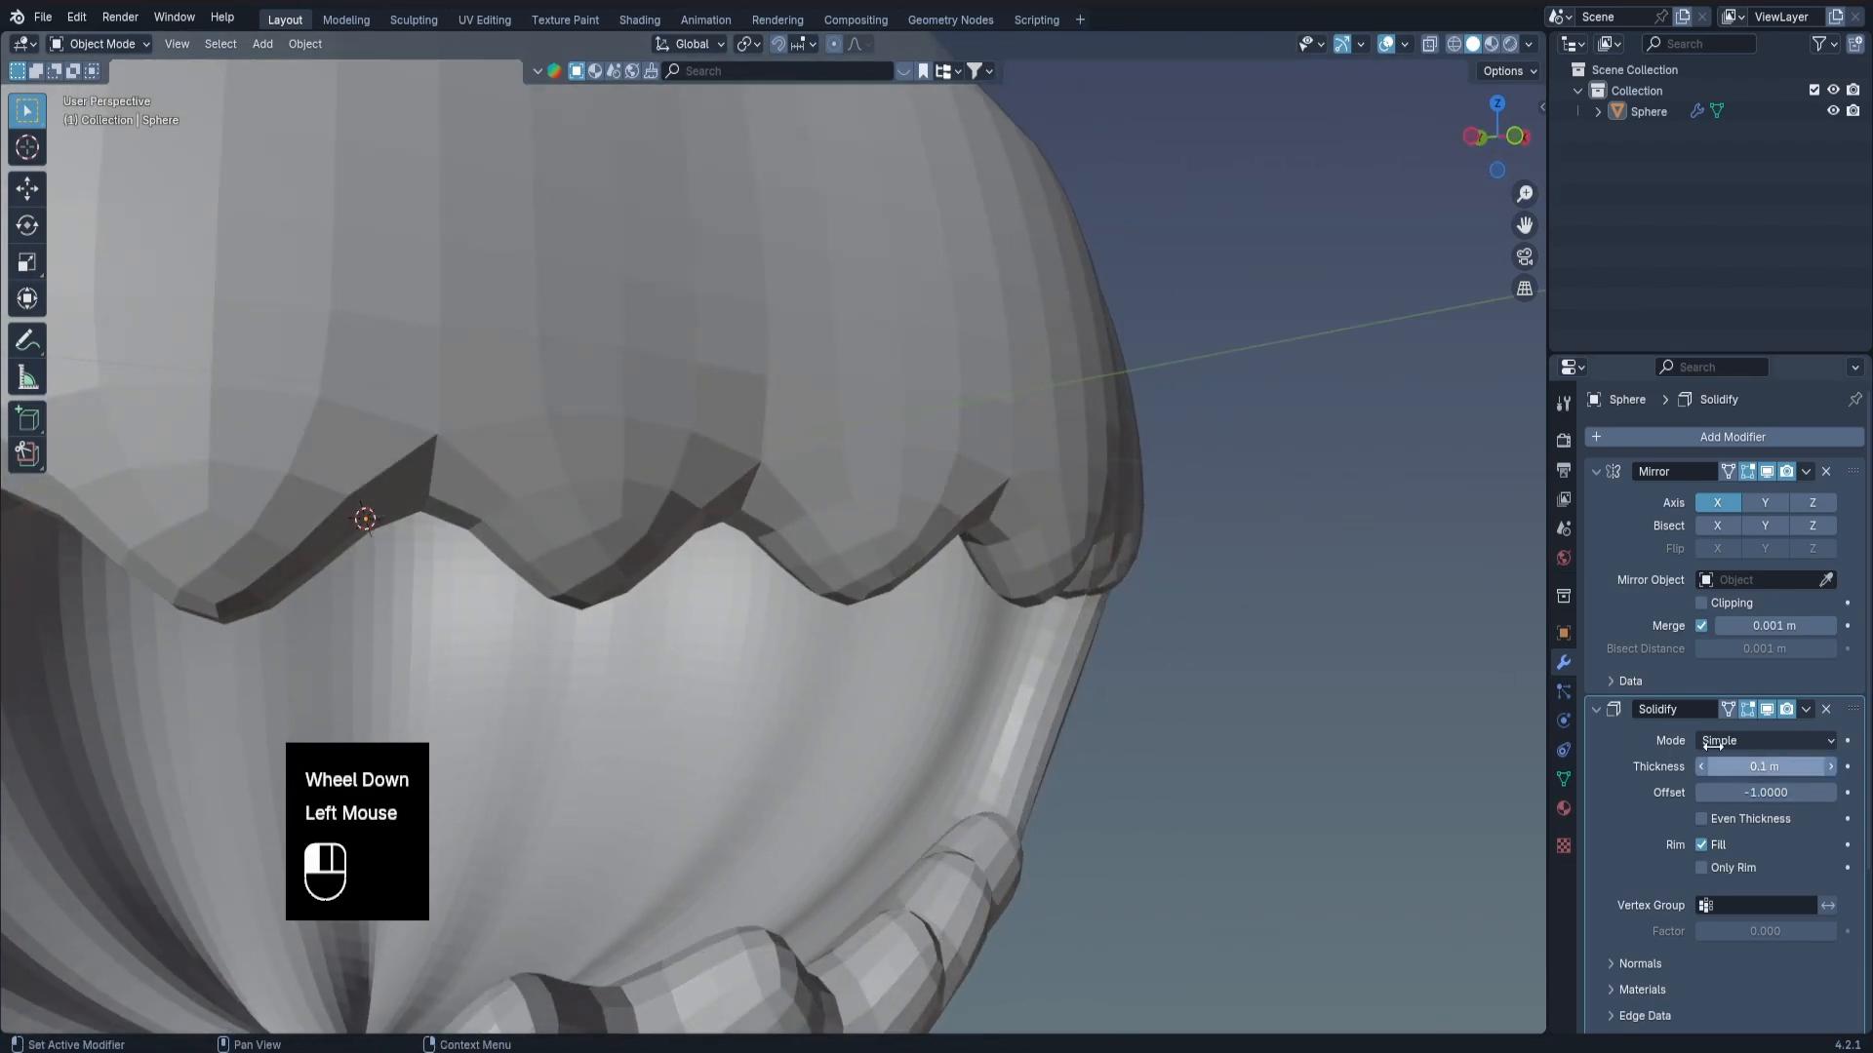
scroll(993, 445, down, 3)
middle_drag(993, 444, 1109, 354)
Select the pumpkin in Object Mode and apply smooth shading to it.
key(w)
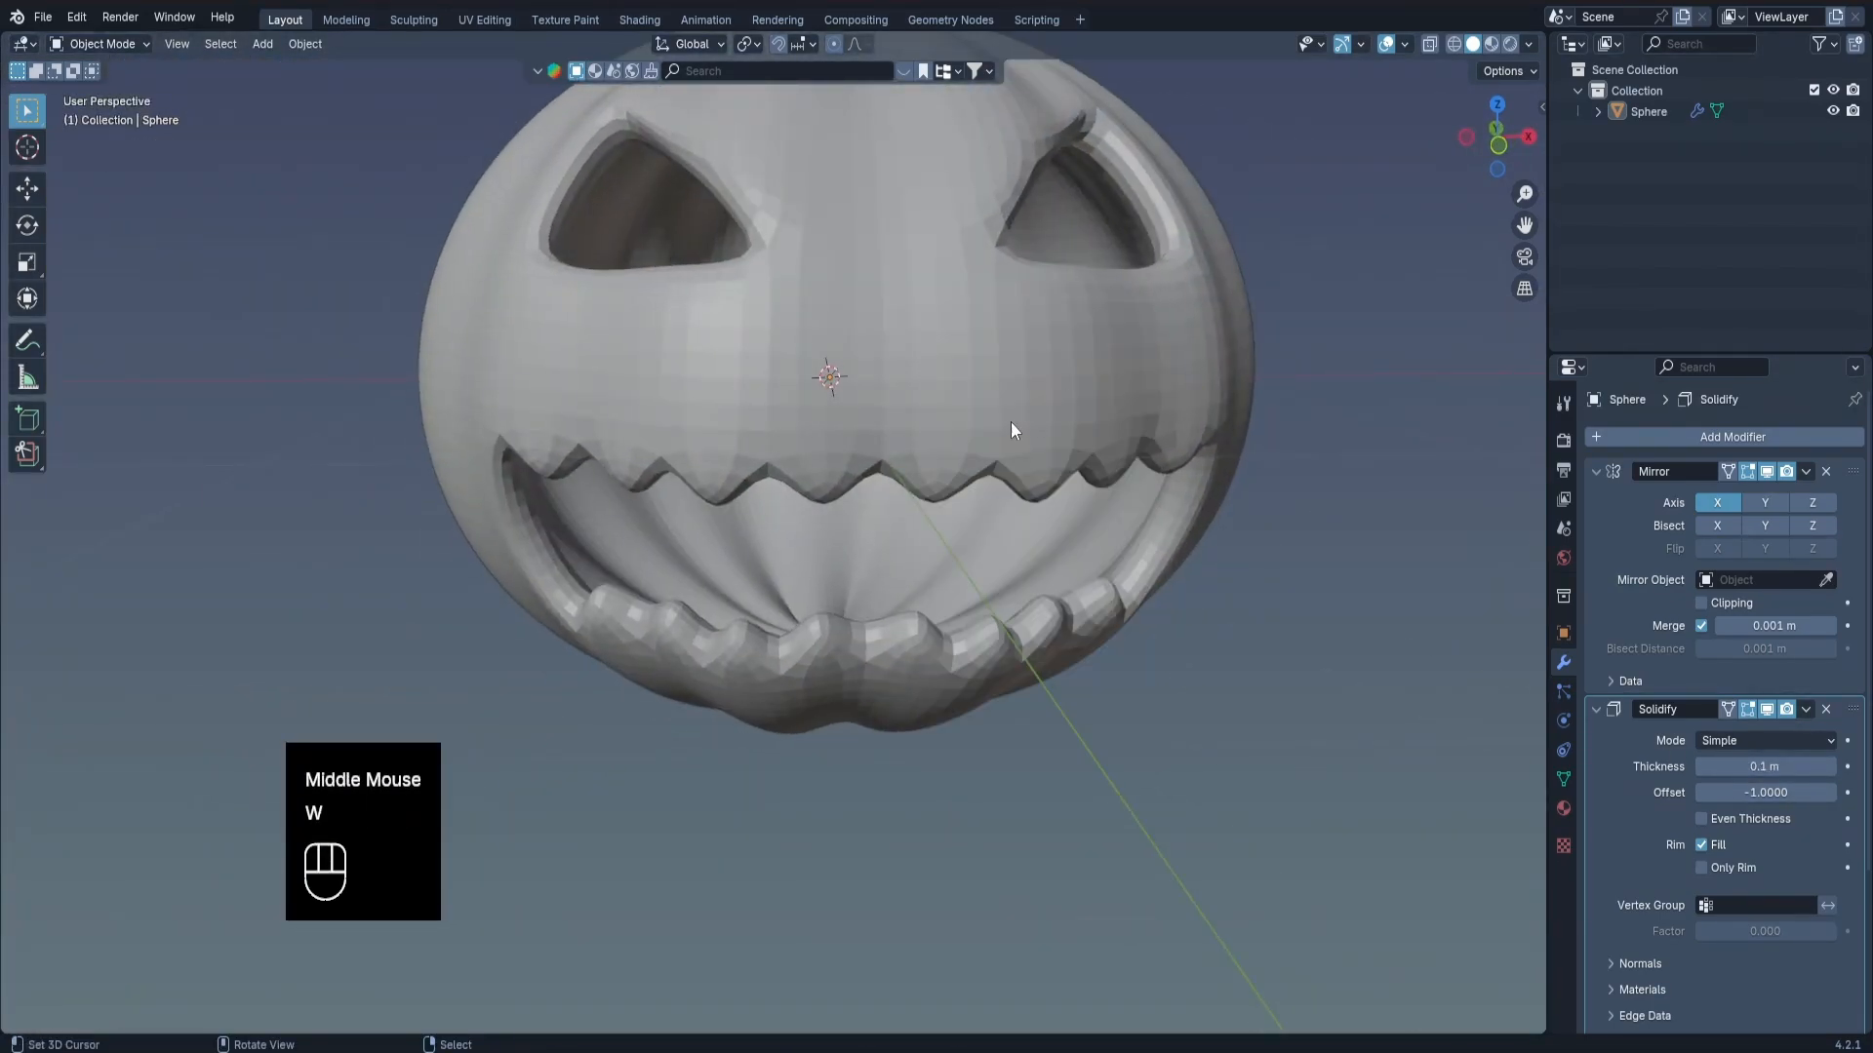
right_click(1008, 423)
key(w)
click(898, 425)
shift+middle_drag(915, 406, 897, 546)
scroll(934, 466, down, 1)
scroll(866, 558, up, 1)
In Edit Mode, select the zigzag vertices along the upper mouth edge and the first ones on the lower edge.
key(Tab)
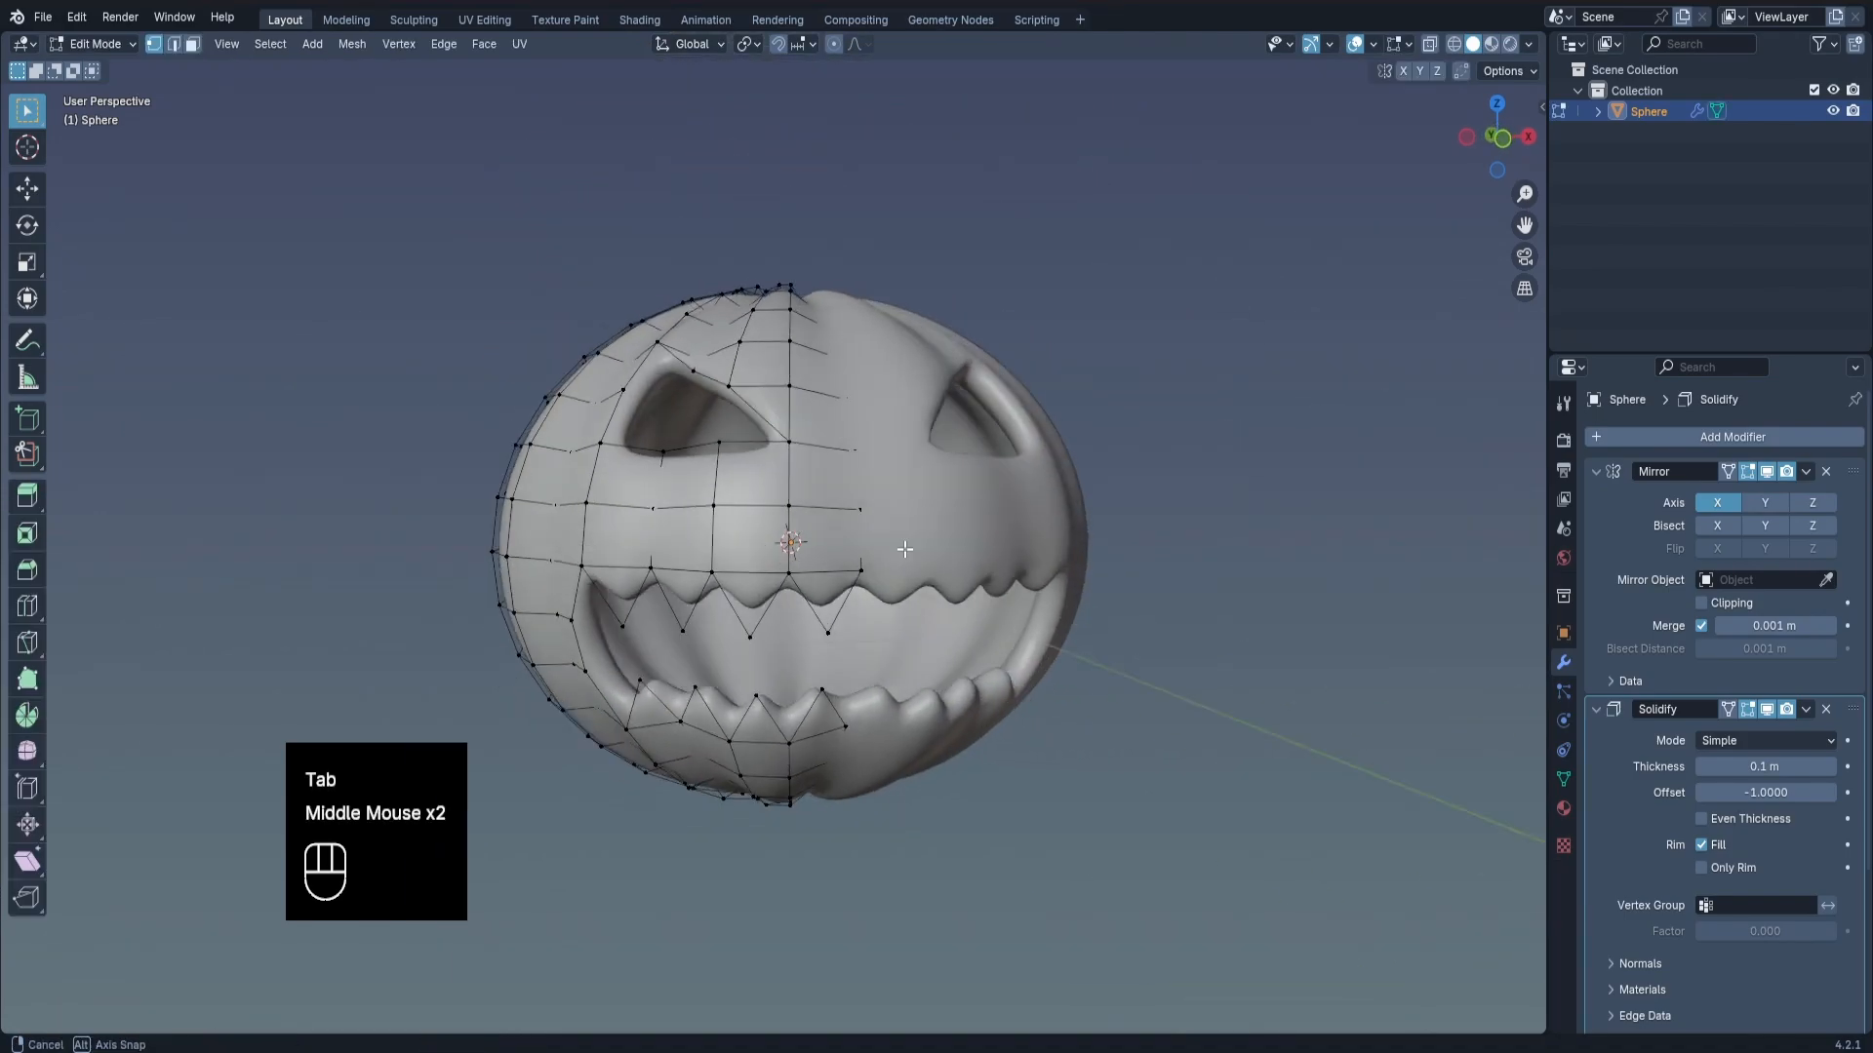
key(KP_1)
scroll(859, 599, up, 2)
scroll(714, 562, down, 1)
shift+scroll(714, 562, down, 1)
shift+middle_drag(944, 624, 840, 603)
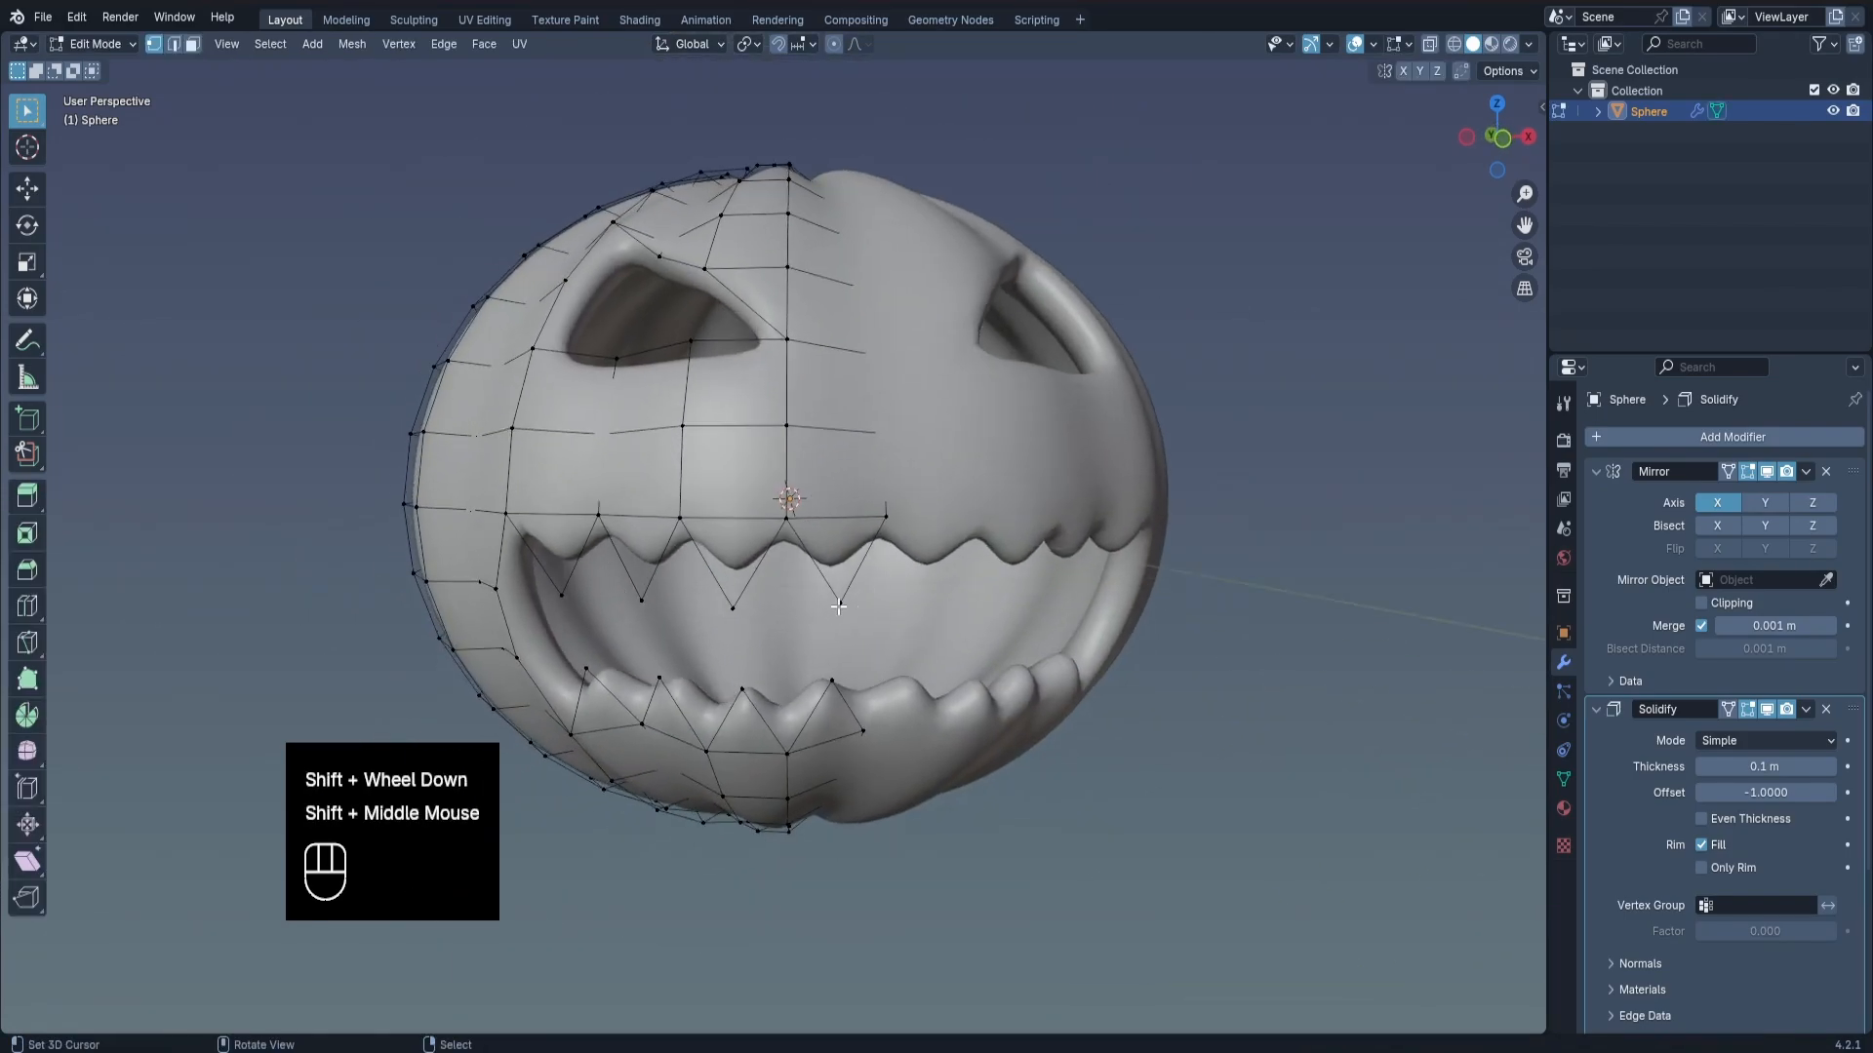
right_click(840, 603)
shift+right_click(786, 517)
shift+right_click(732, 607)
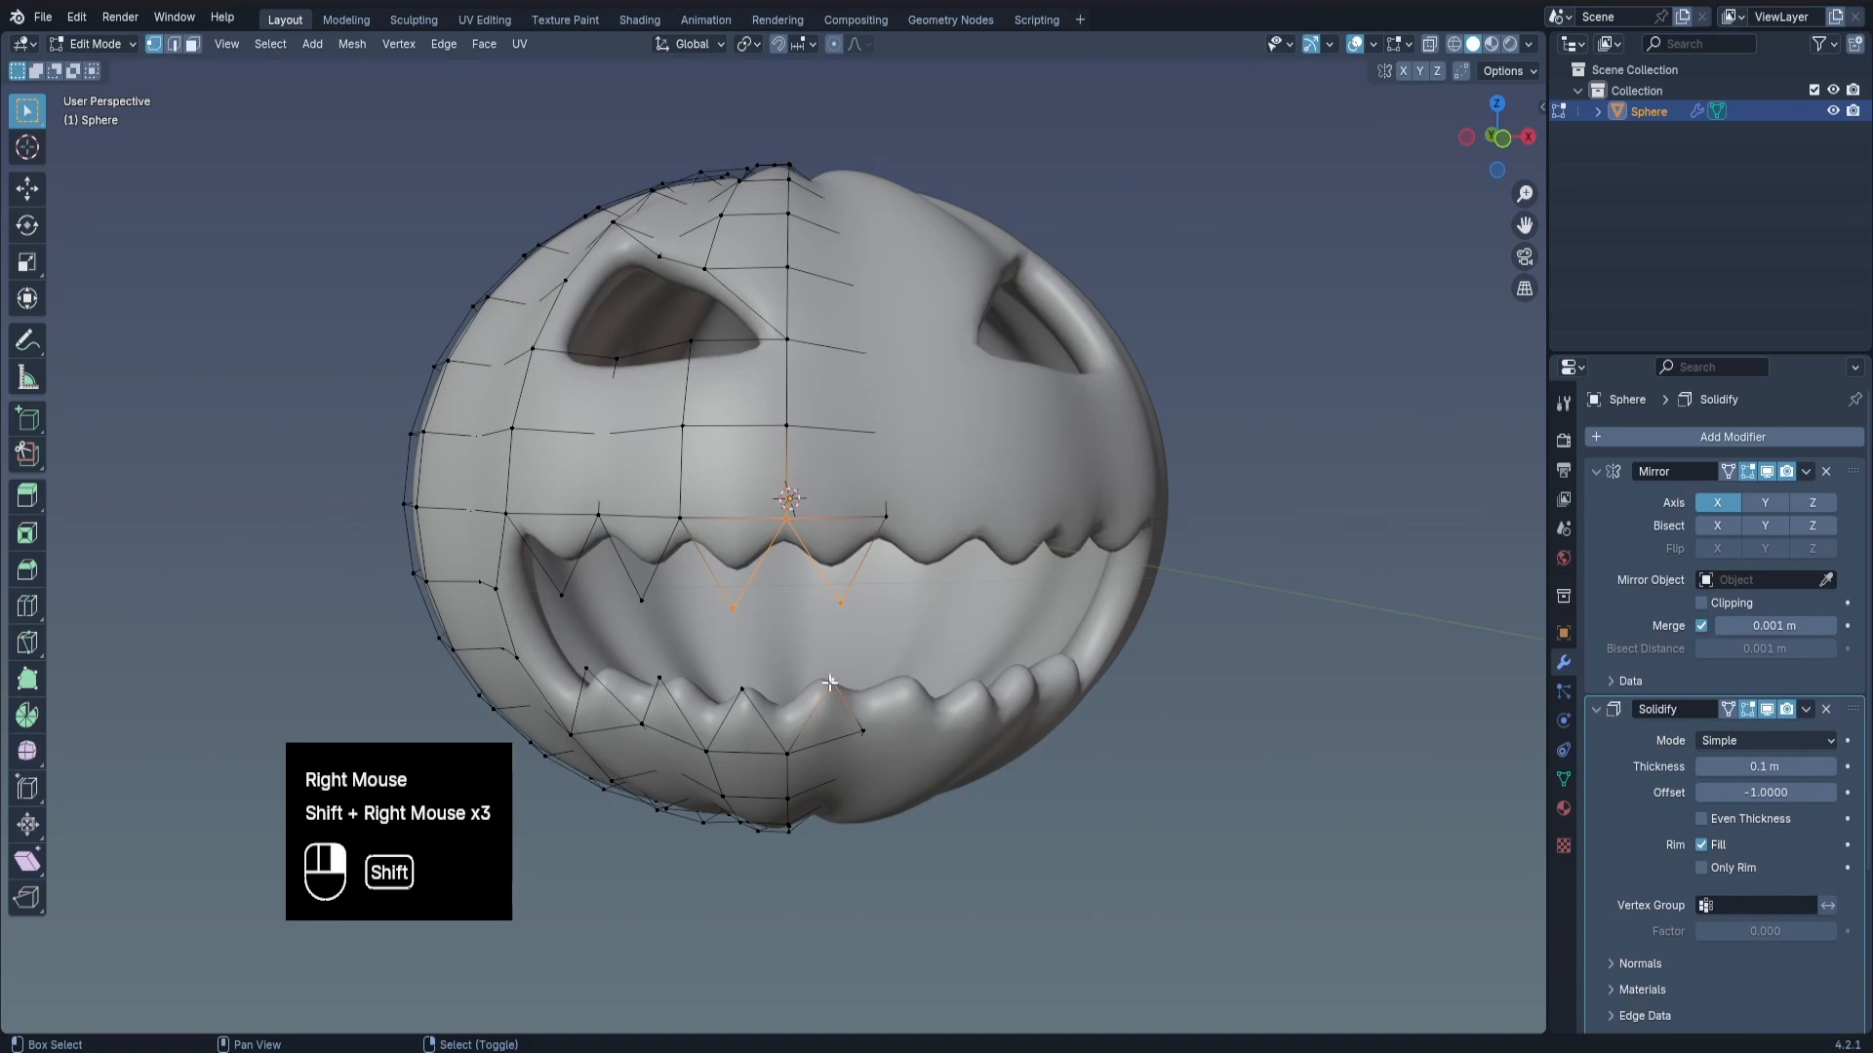
shift+right_click(705, 751)
shift+right_click(680, 517)
shift+right_click(641, 600)
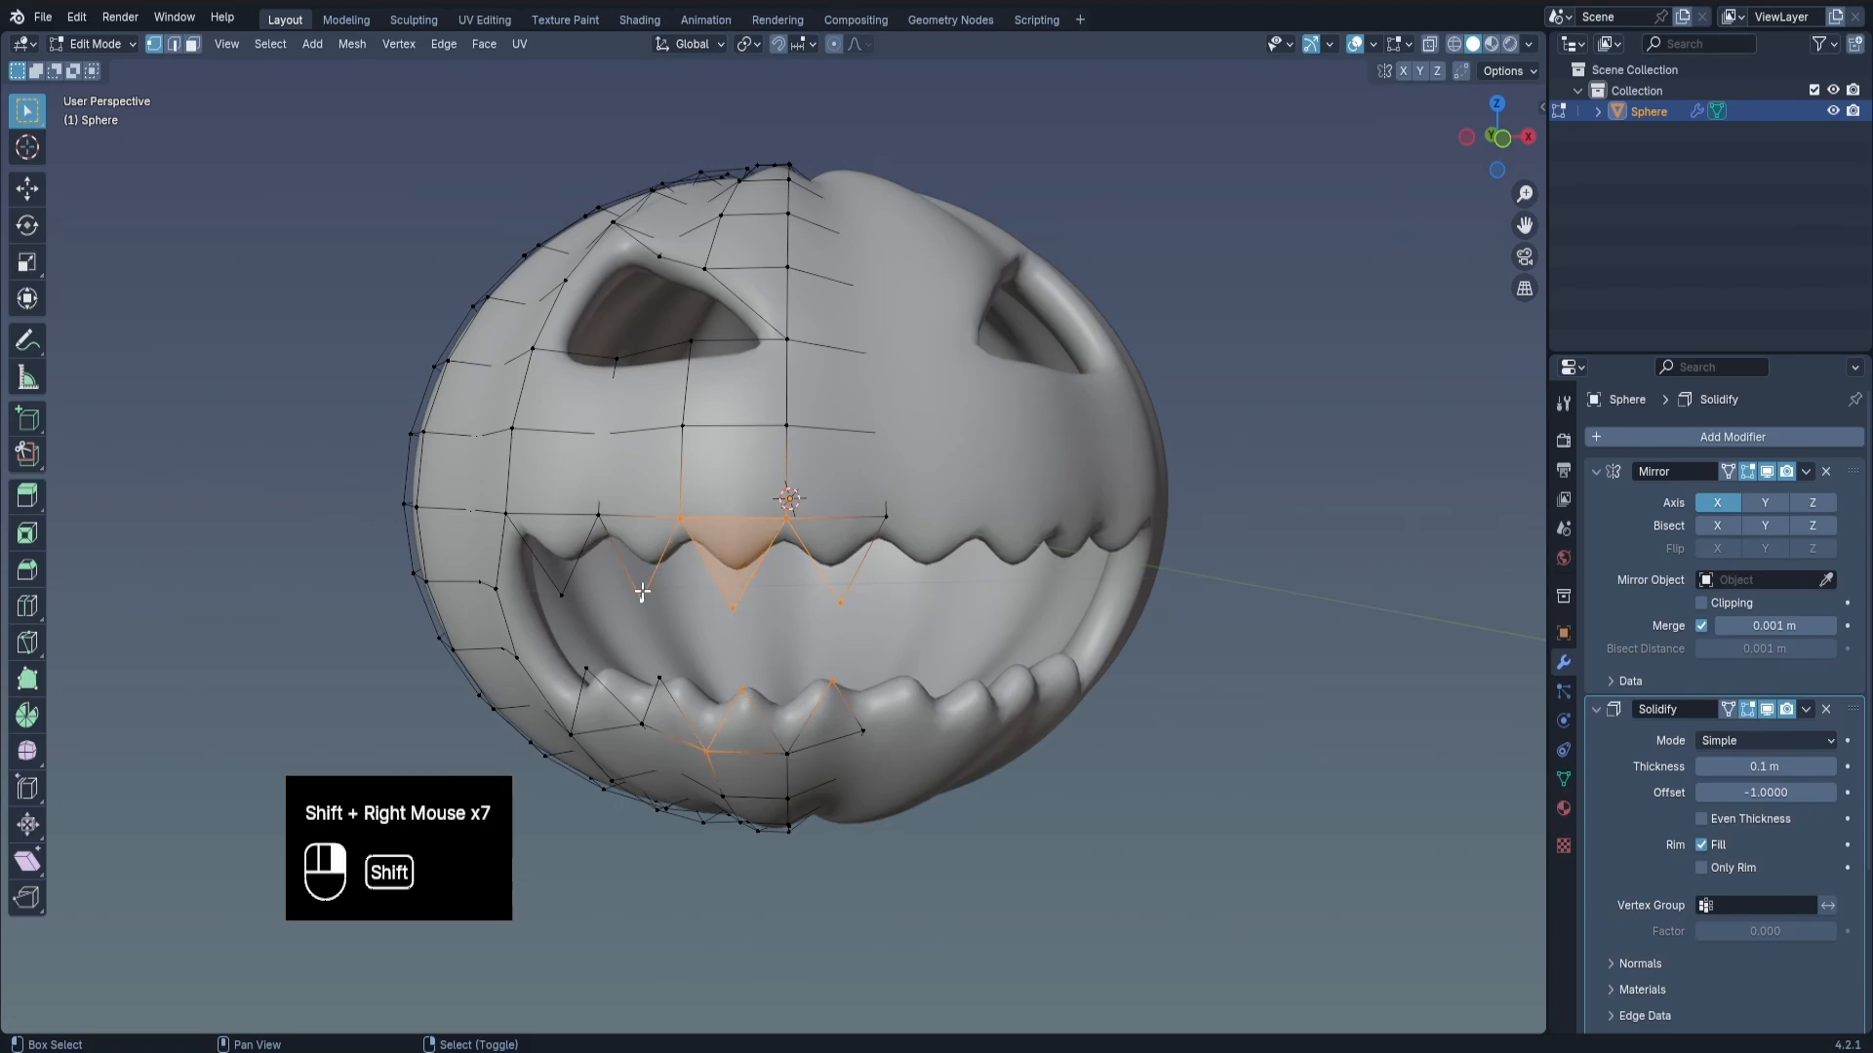
shift+right_click(598, 515)
shift+right_click(507, 516)
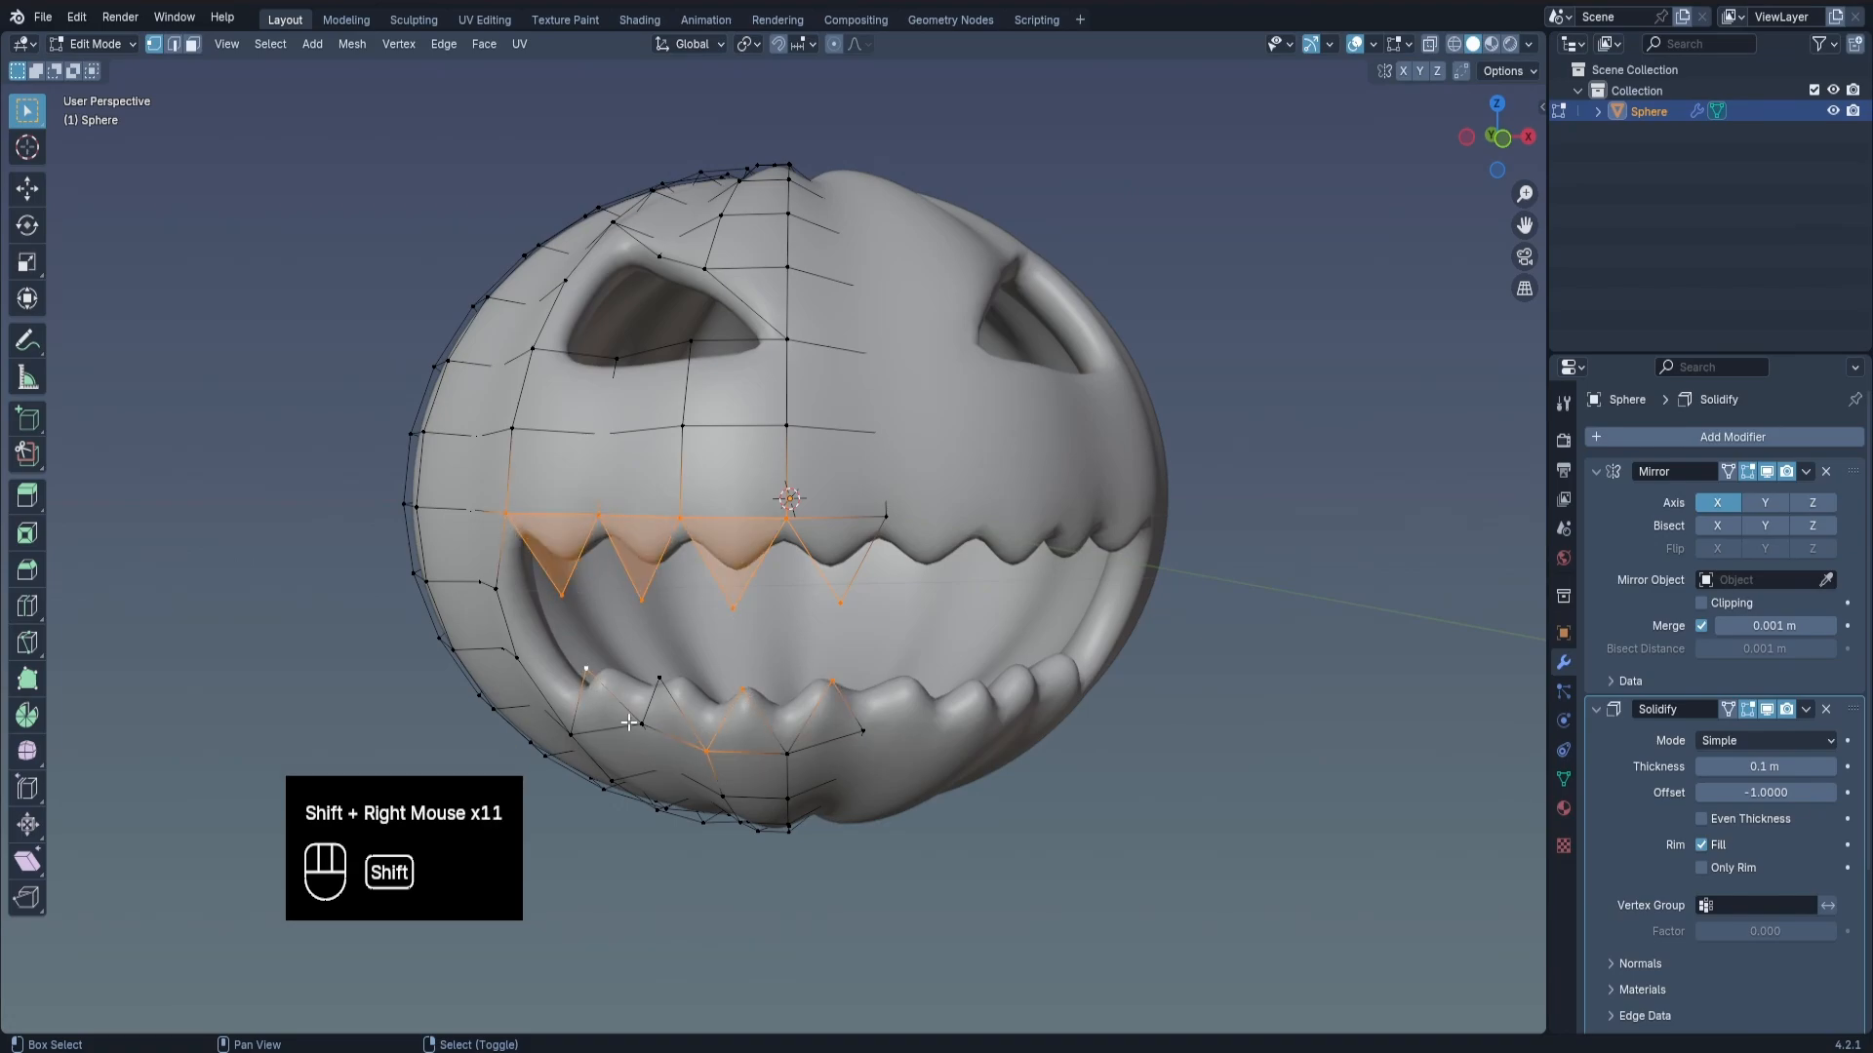
Add the remaining zigzag vertices of the lower mouth edge, from the outer corner to the mirror seam, to the selection.
middle_drag(576, 748, 625, 753)
shift+right_click(556, 733)
middle_drag(877, 464, 793, 456)
shift+right_click(612, 677)
shift+right_click(736, 738)
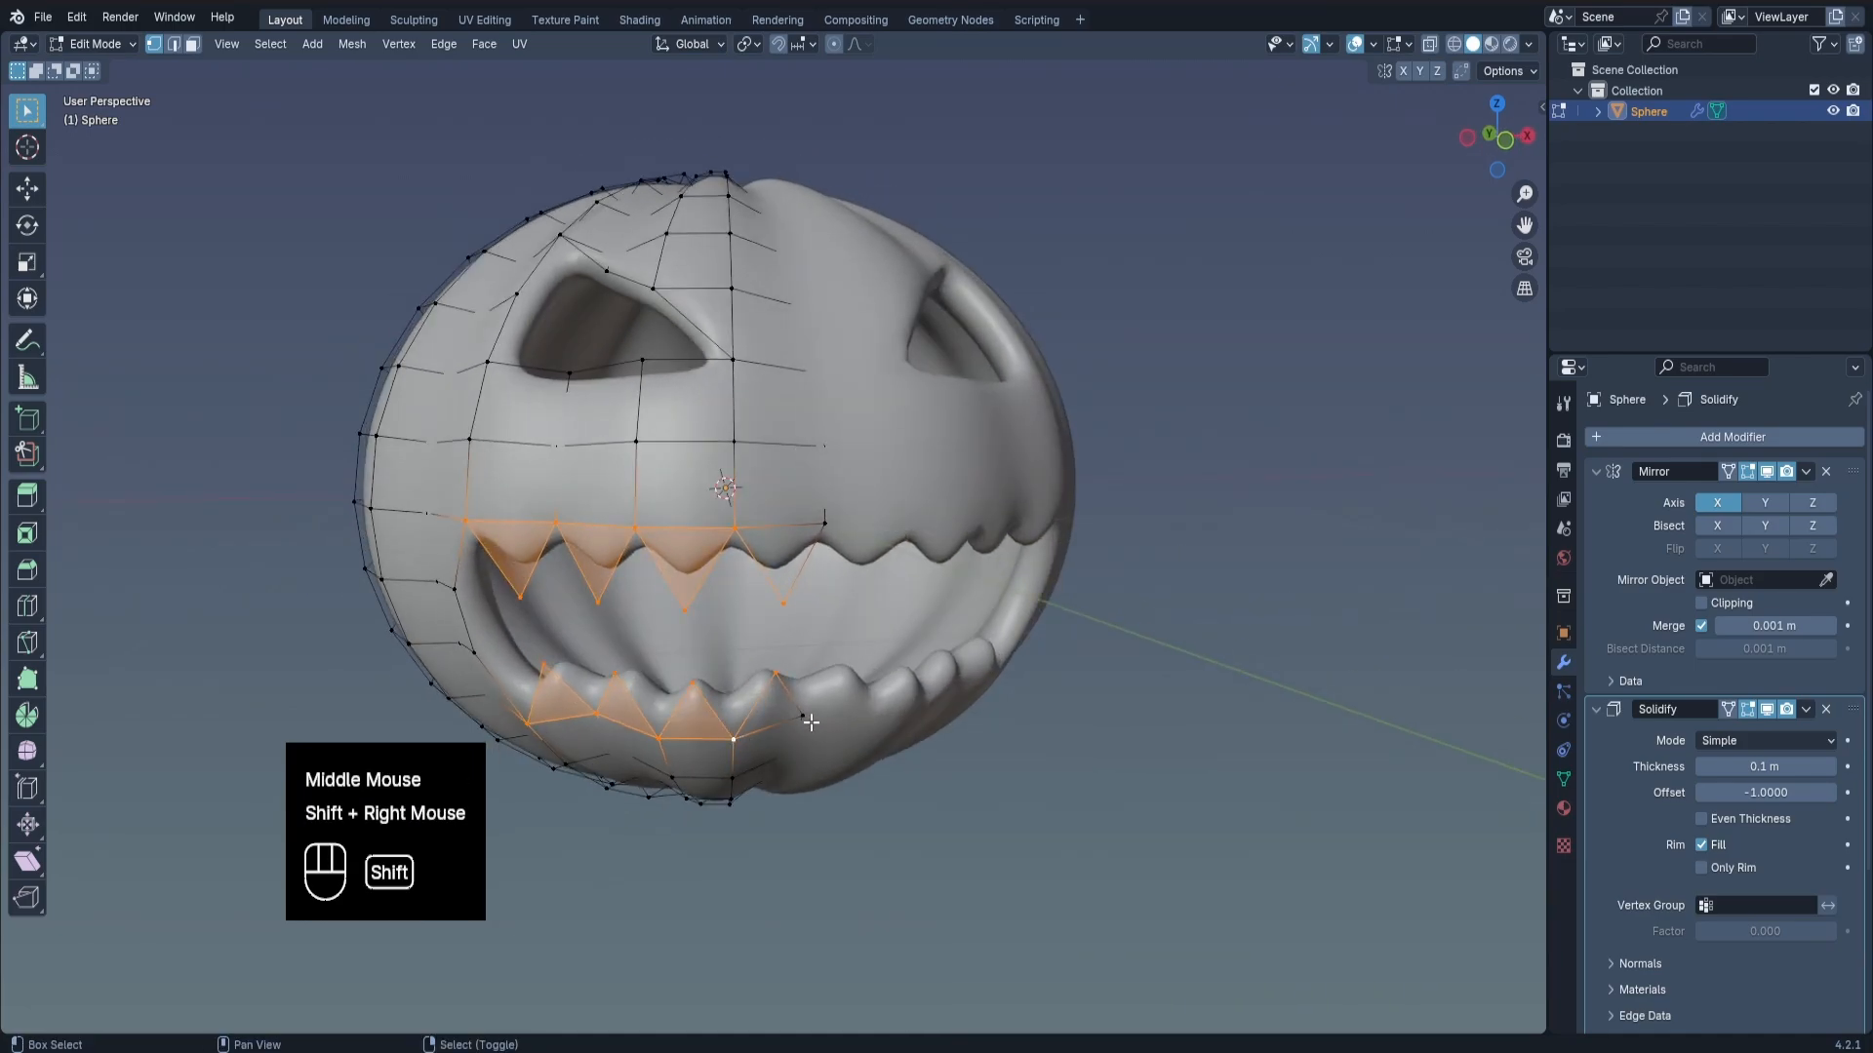
Vertex-bevel the selected mouth vertices by about 0.02 m and return to Object Mode.
key(ctrl+b)
key(v)
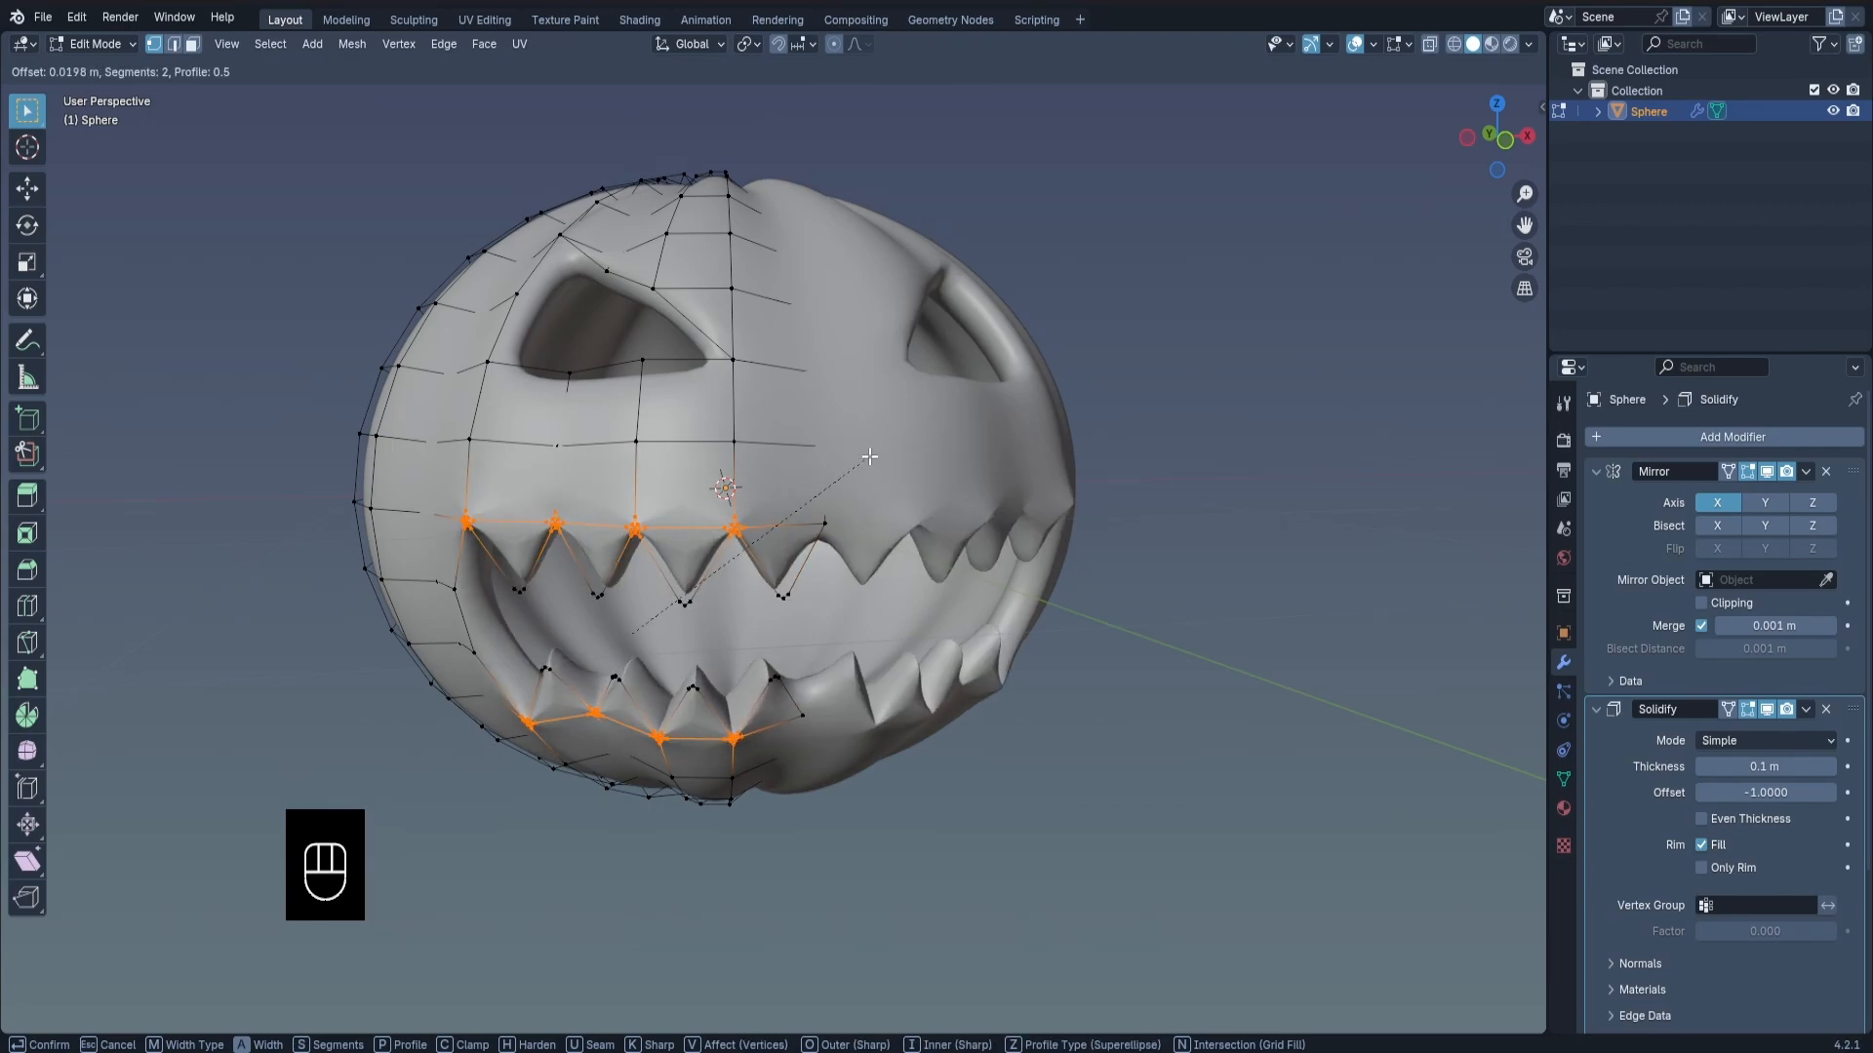
scroll(873, 456, down, 3)
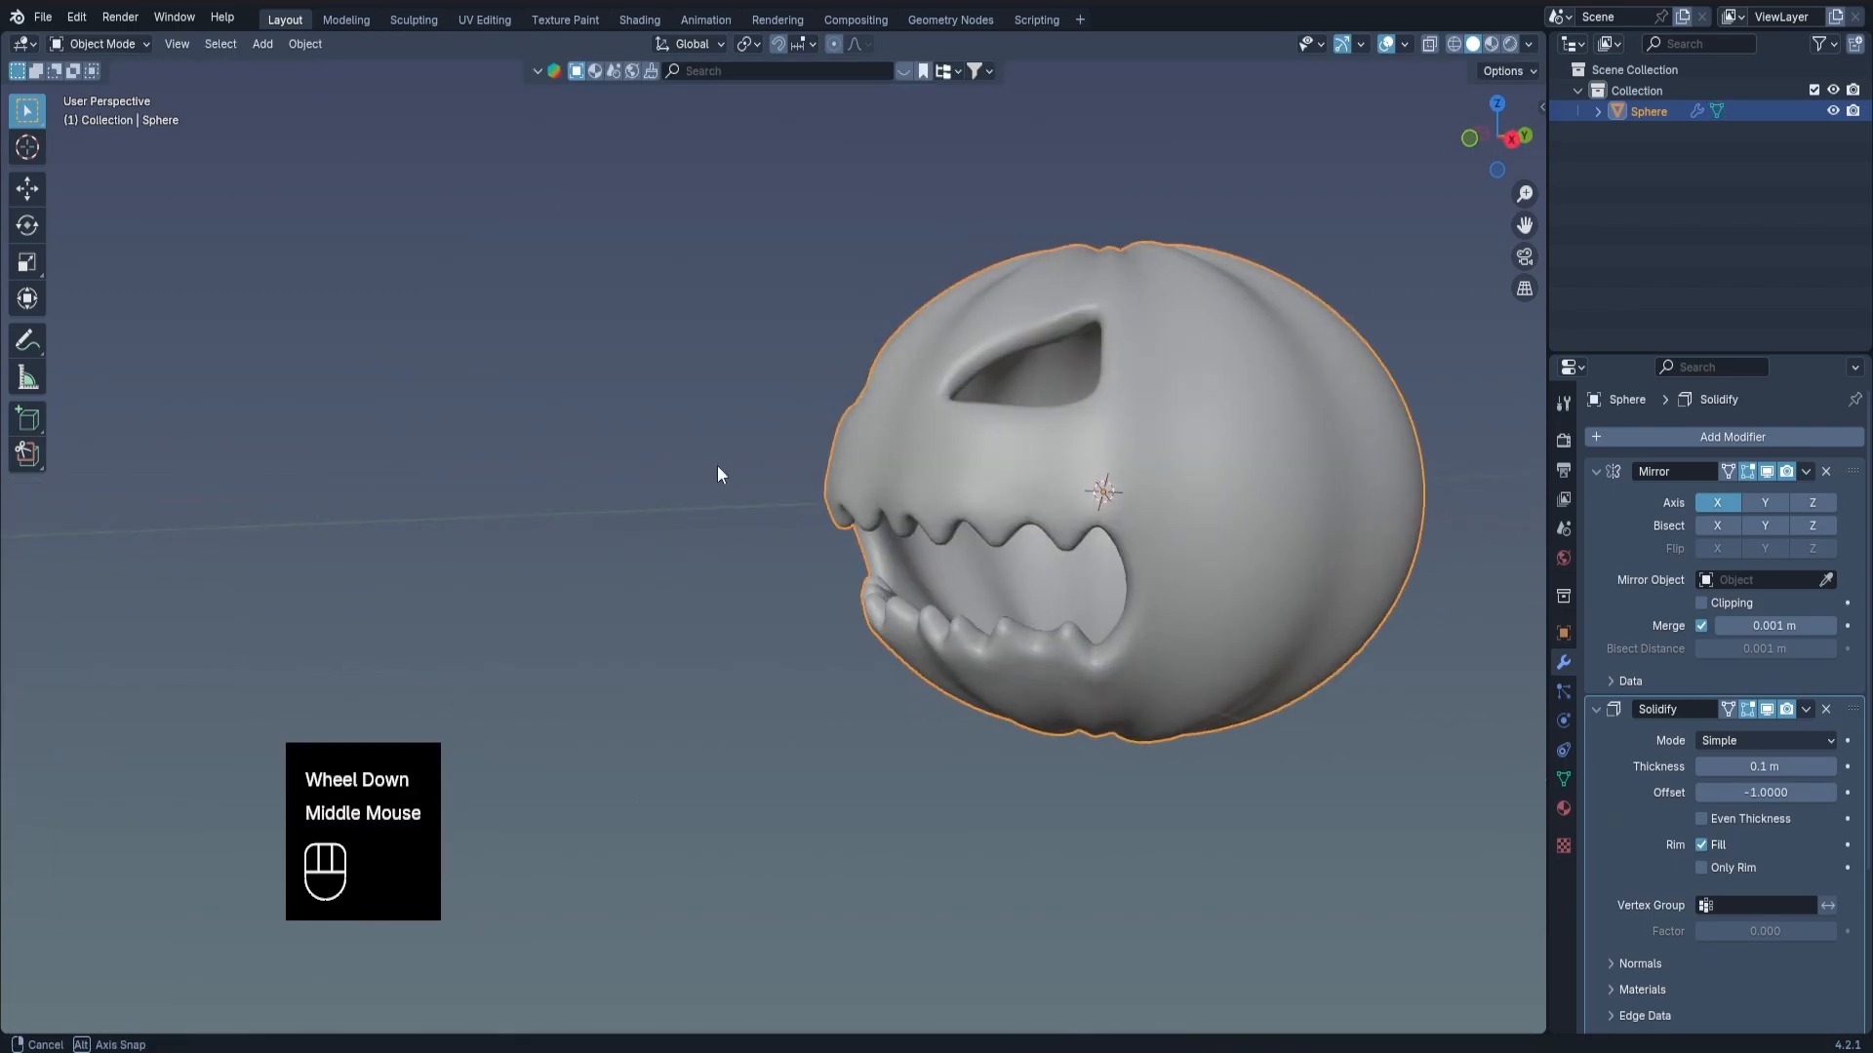
Apply the Mirror modifier so both halves of the pumpkin become editable mesh.
middle_drag(717, 465, 869, 502)
scroll(878, 458, up, 3)
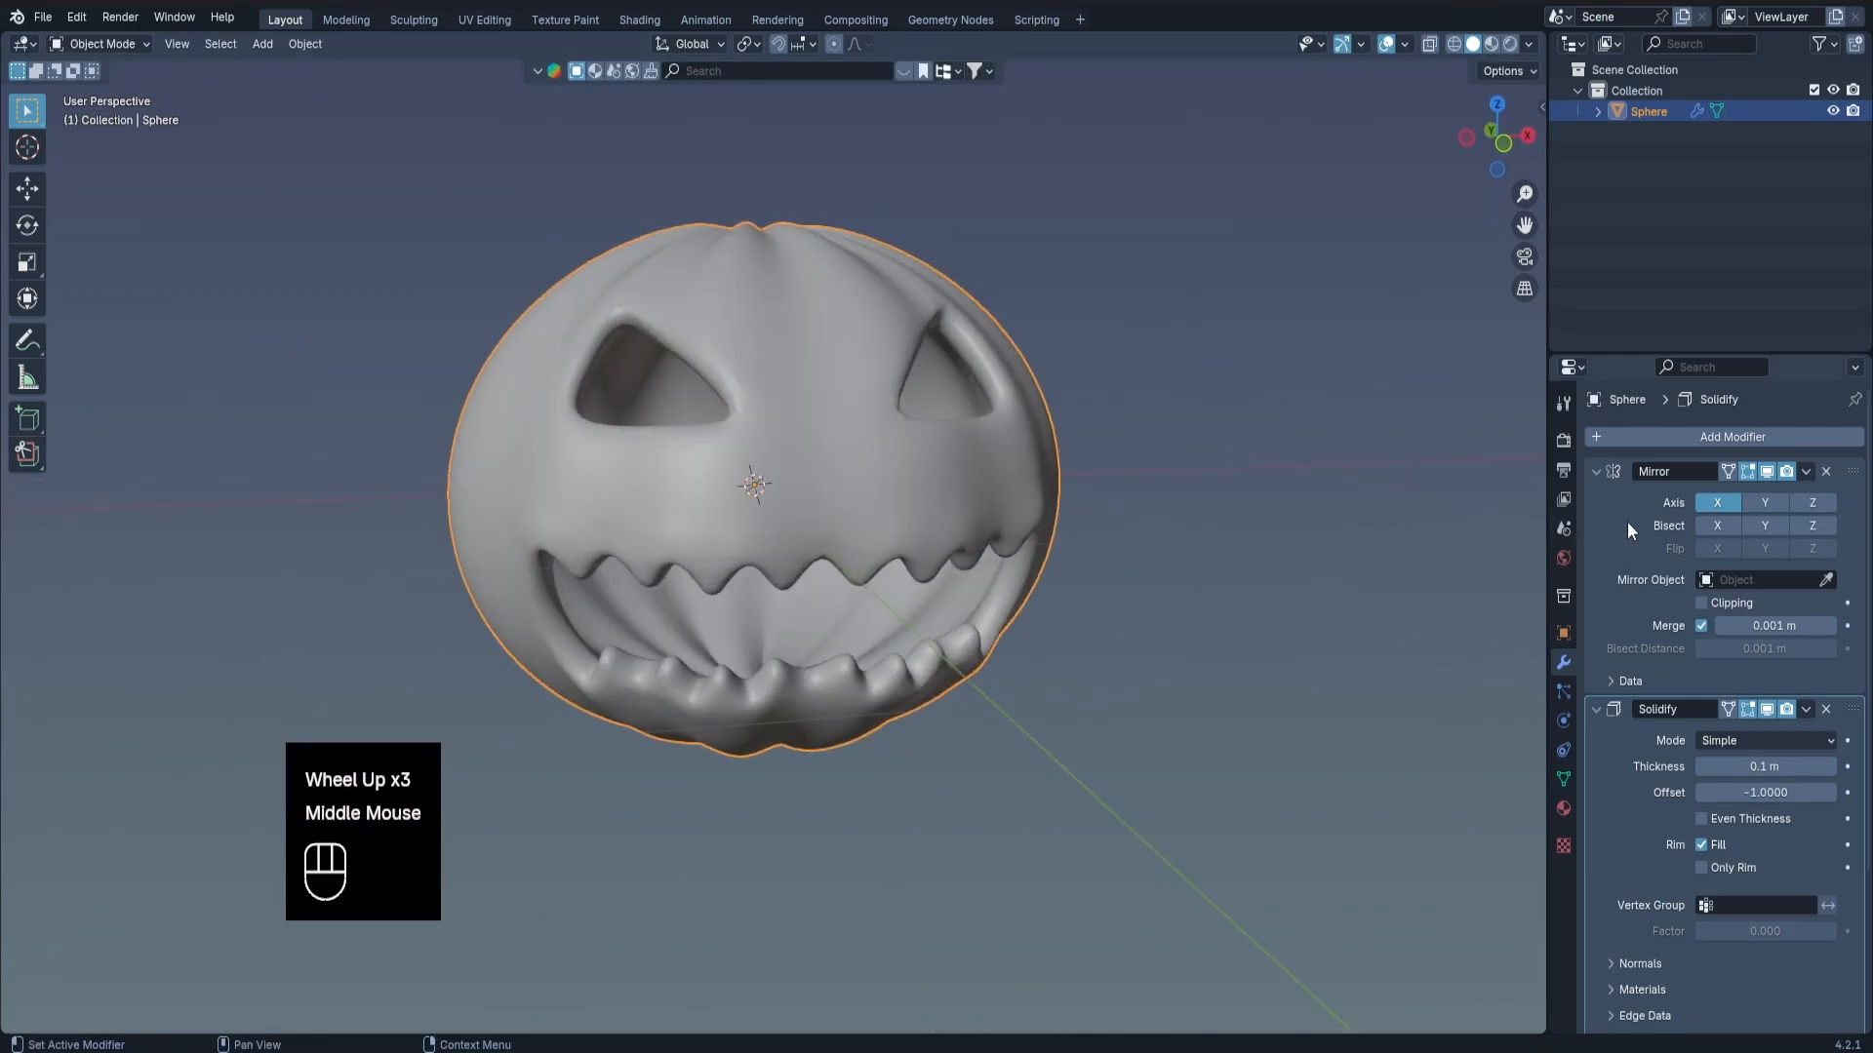
key(ctrl+a)
Vertex-bevel the two remaining unbevelled tooth-root vertices on the upper and lower mouth edges by about 0.017 m, and return to Object Mode.
key(Tab)
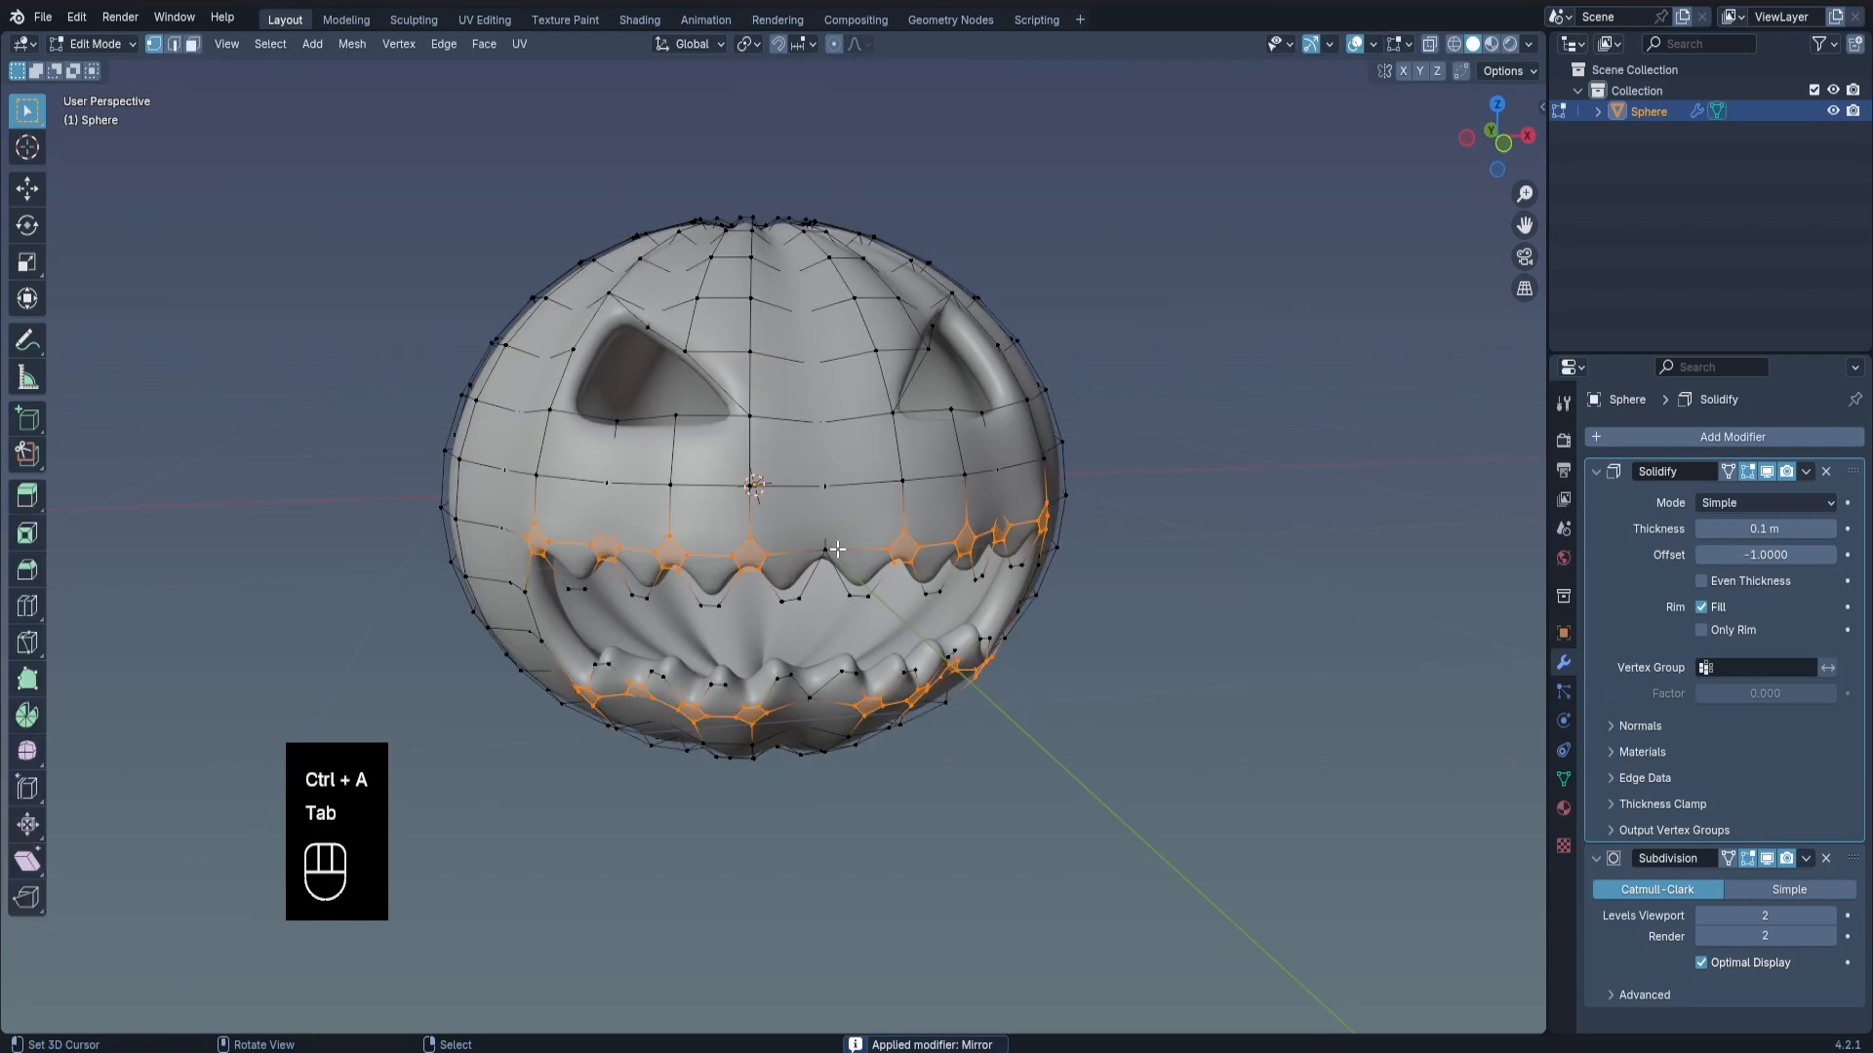
scroll(938, 501, up, 1)
right_click(819, 552)
shift+right_click(799, 755)
middle_drag(830, 738, 878, 702)
scroll(878, 702, up, 1)
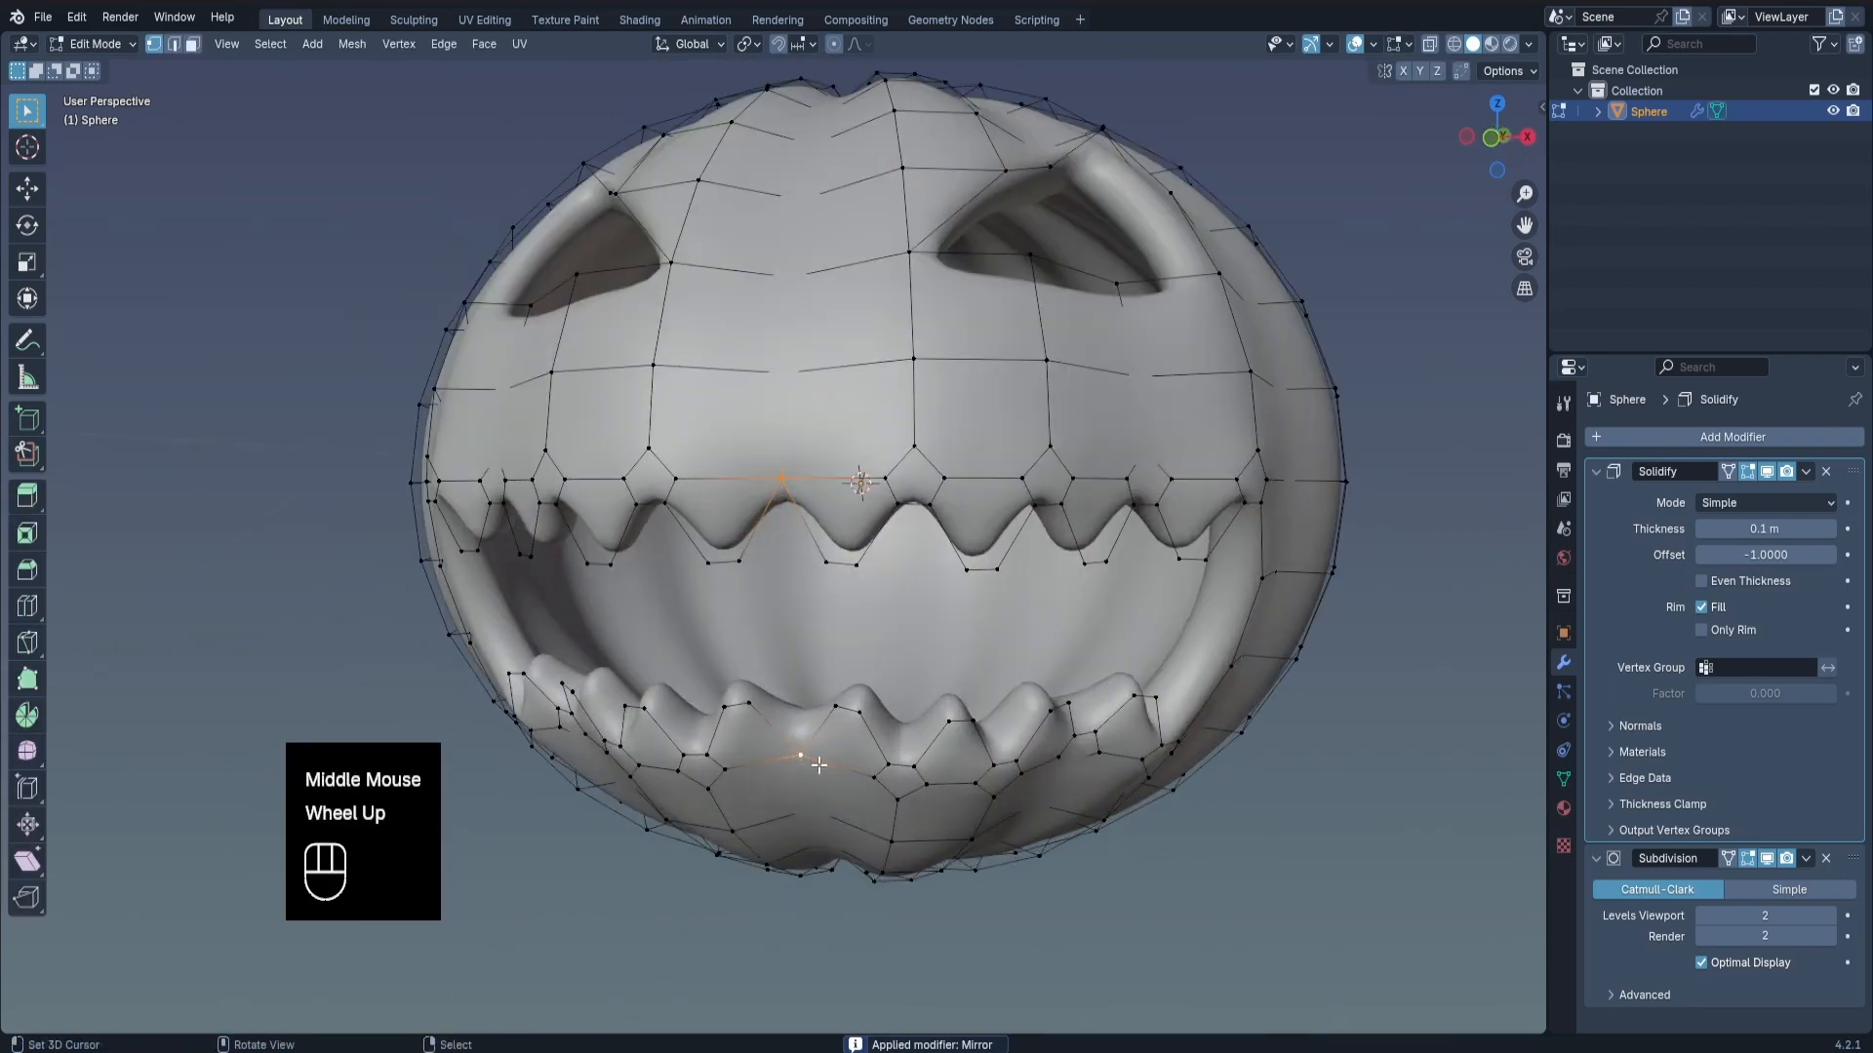
key(ctrl+shift+b)
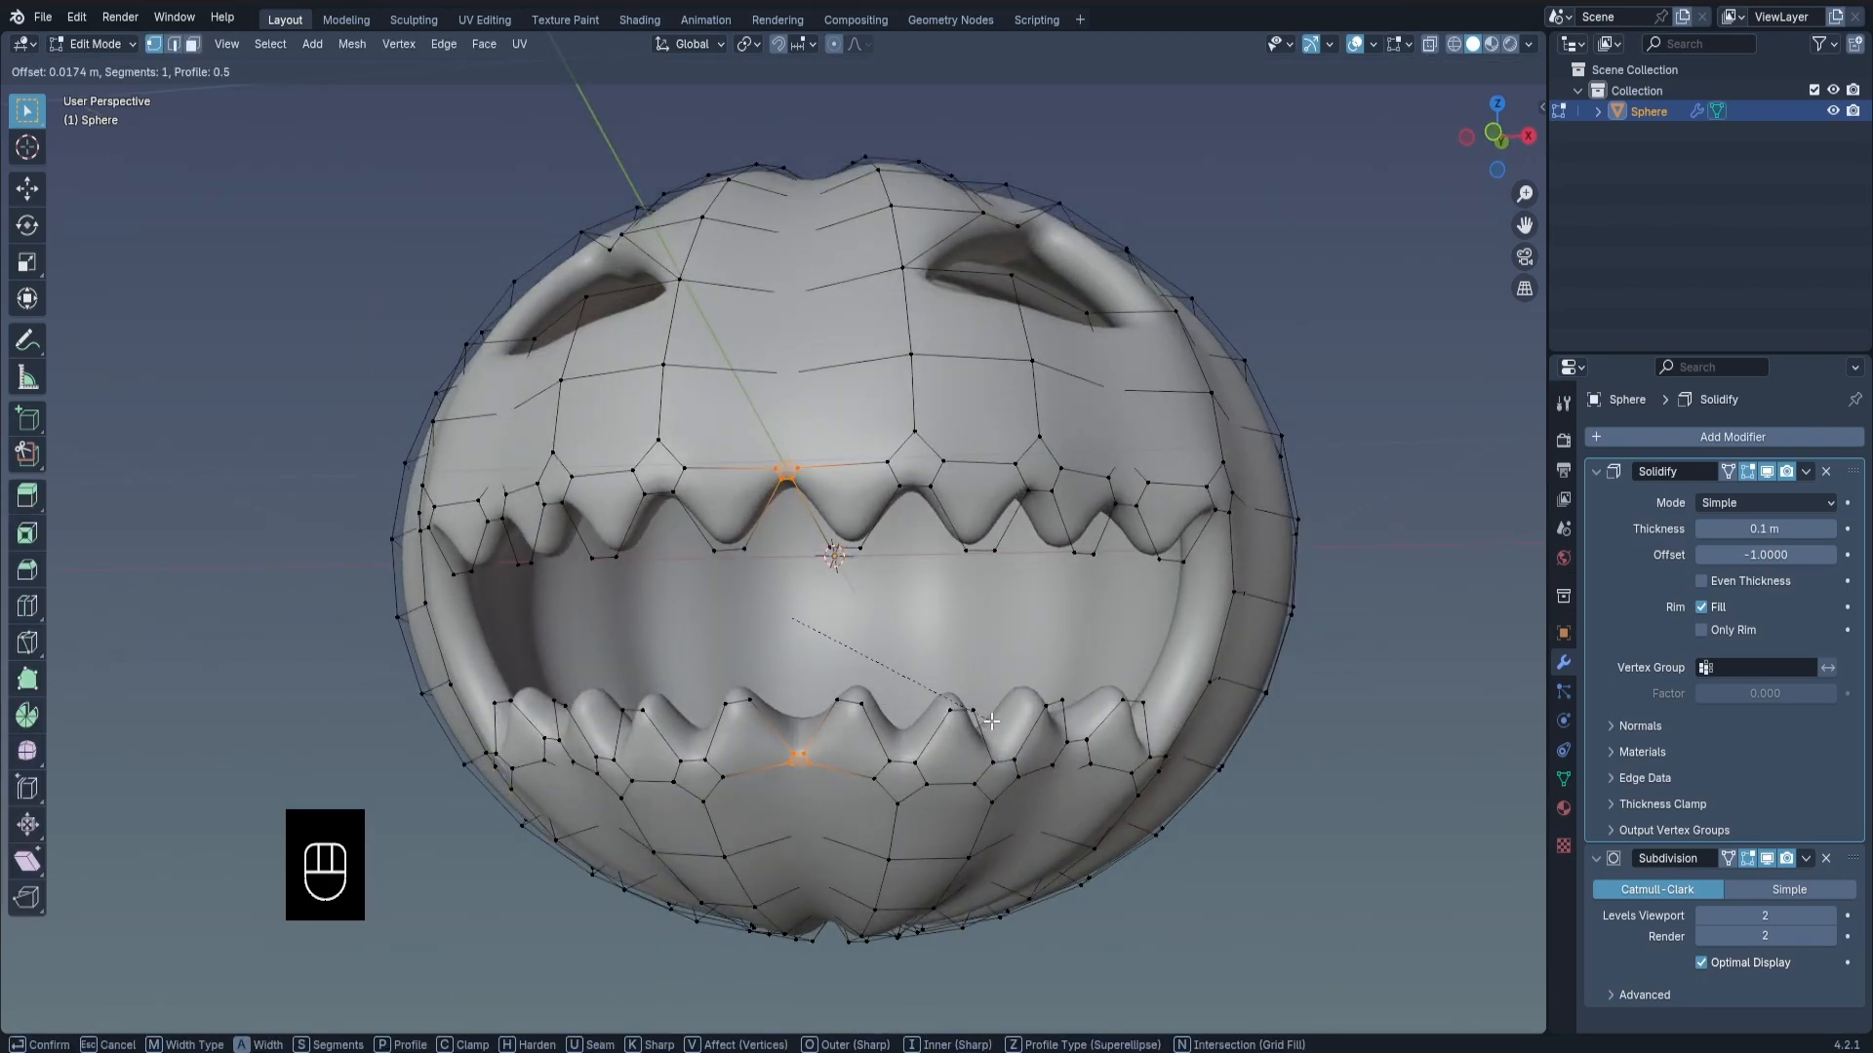
click(990, 719)
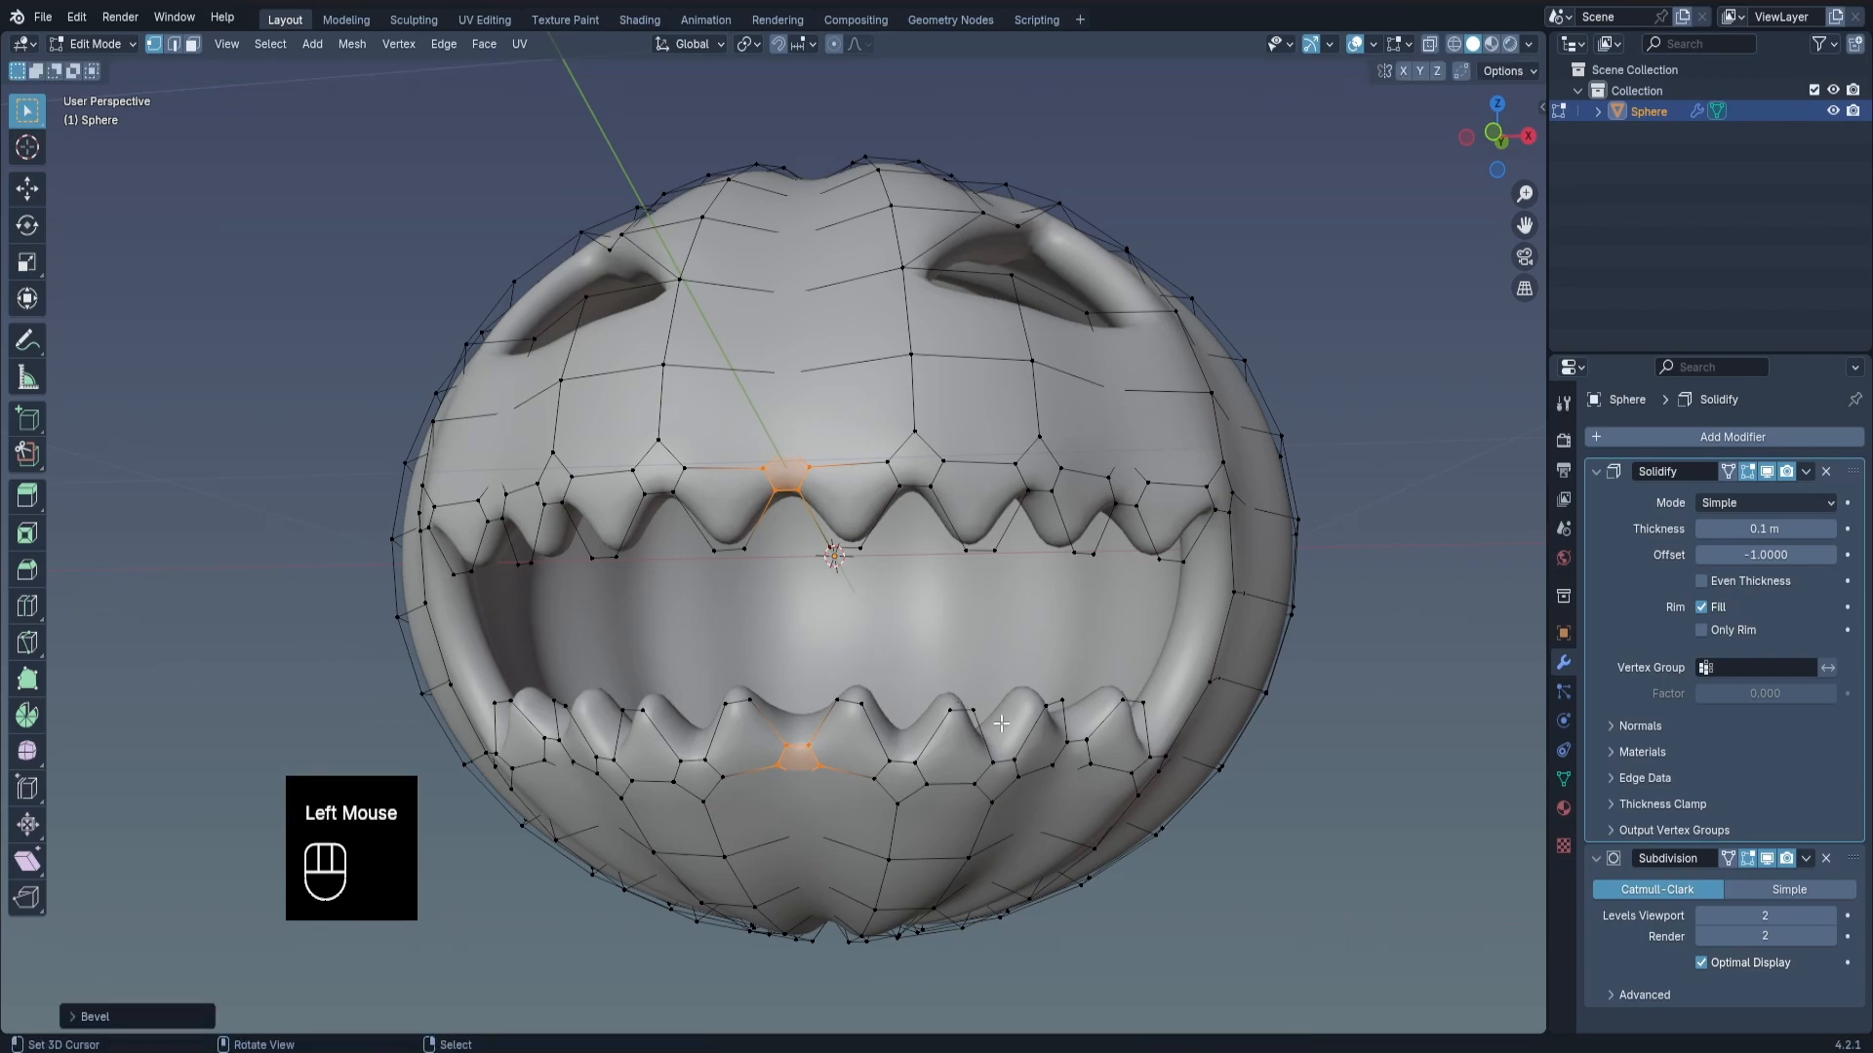
key(Tab)
middle_drag(990, 719, 863, 406)
scroll(807, 418, down, 2)
scroll(862, 406, down, 2)
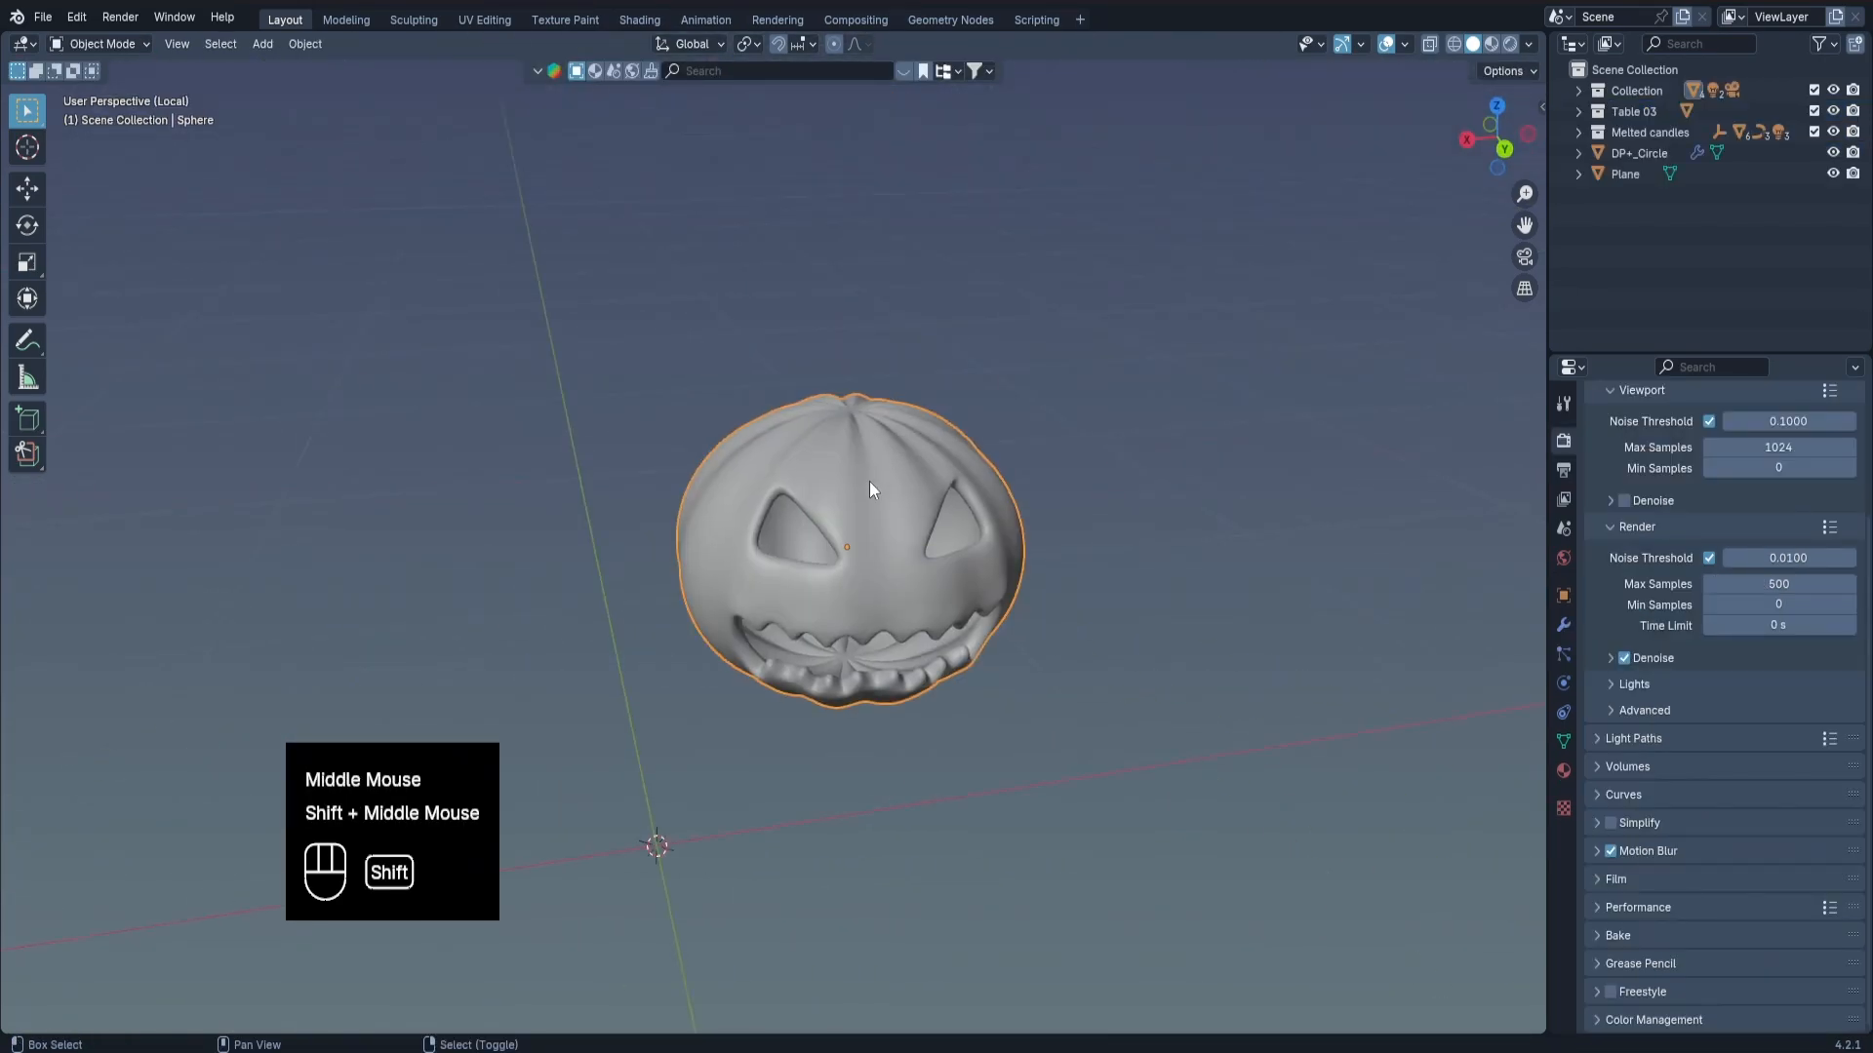
Snap the 3D cursor to the vertex at the pumpkin's top centre and leave Edit Mode.
mouse_move(869, 482)
middle_down()
mouse_move(891, 486)
mouse_move(868, 550)
mouse_move(882, 574)
mouse_move(848, 485)
middle_up()
key(Tab)
scroll(881, 573, up, 2)
key(1)
right_click(847, 485)
shift+middle_drag(1069, 384, 1038, 401)
key(Tab)
Add a cylinder at the 3D cursor and scale it down to a small stem base.
key(shift+a)
mouse_move(997, 429)
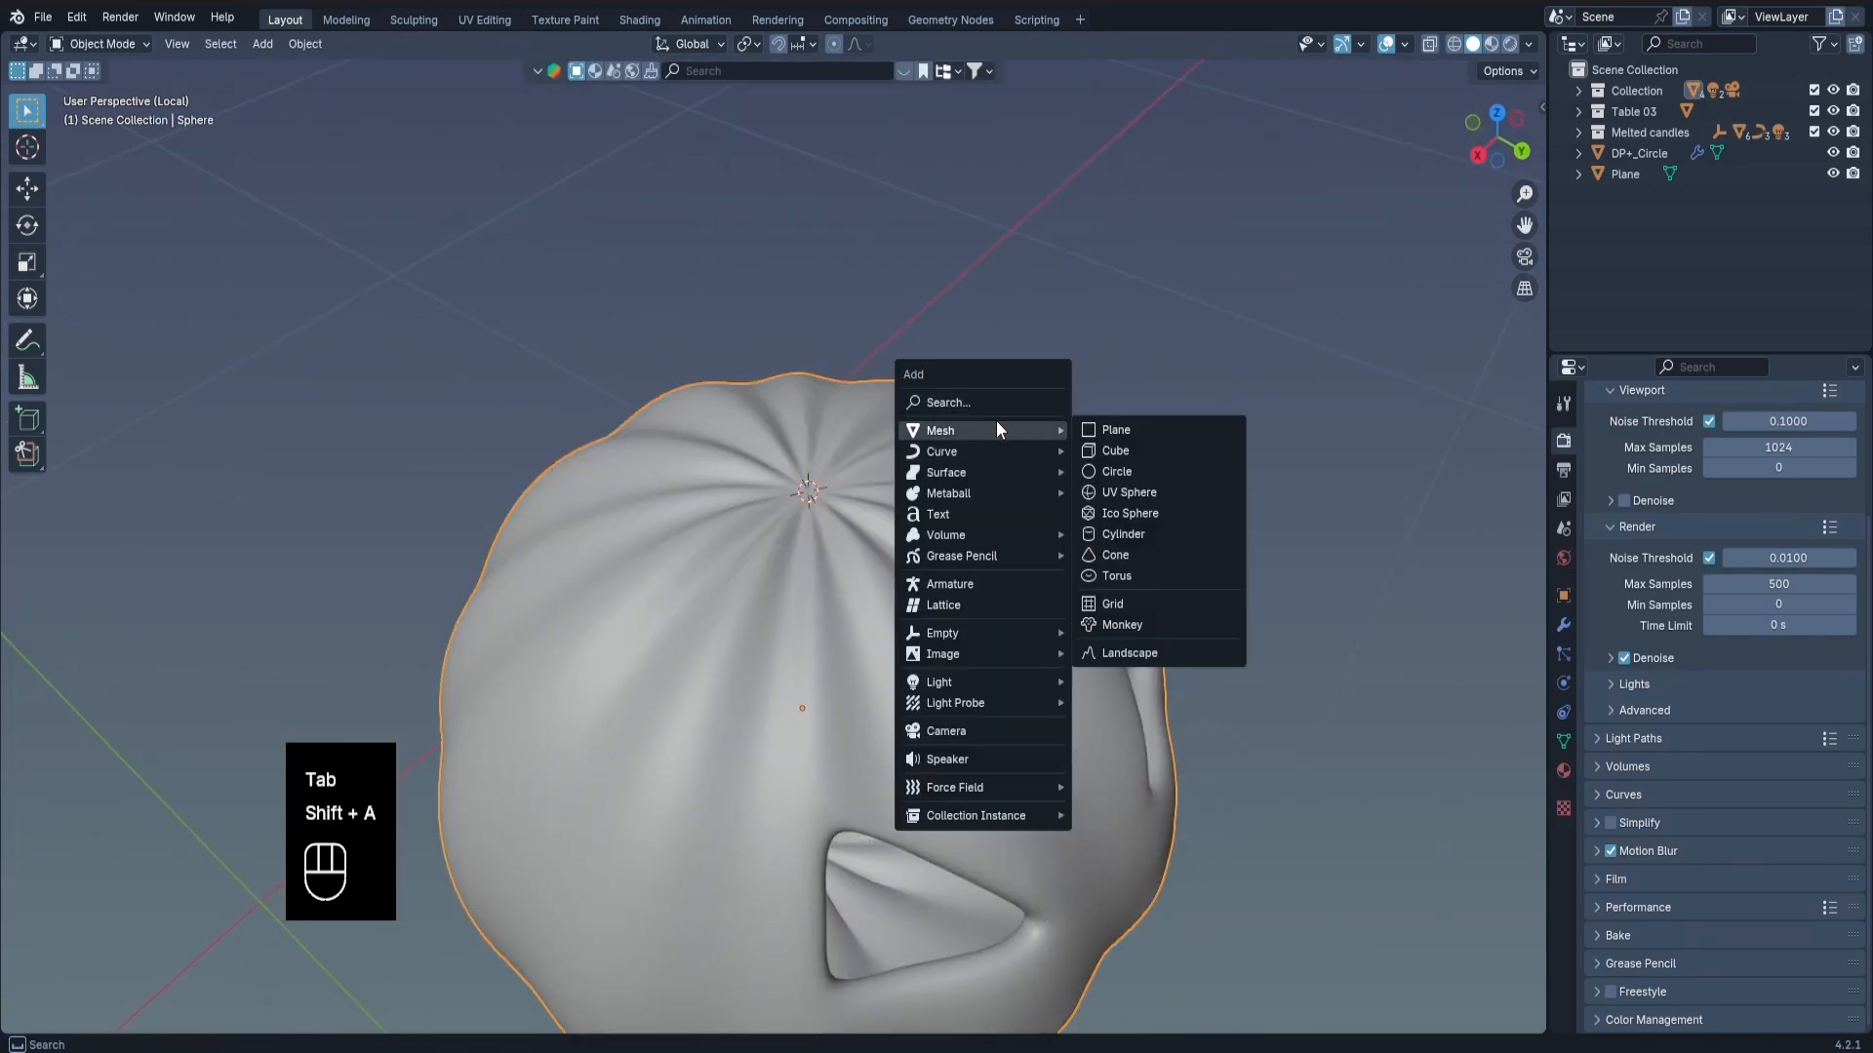
click(1131, 533)
key(s)
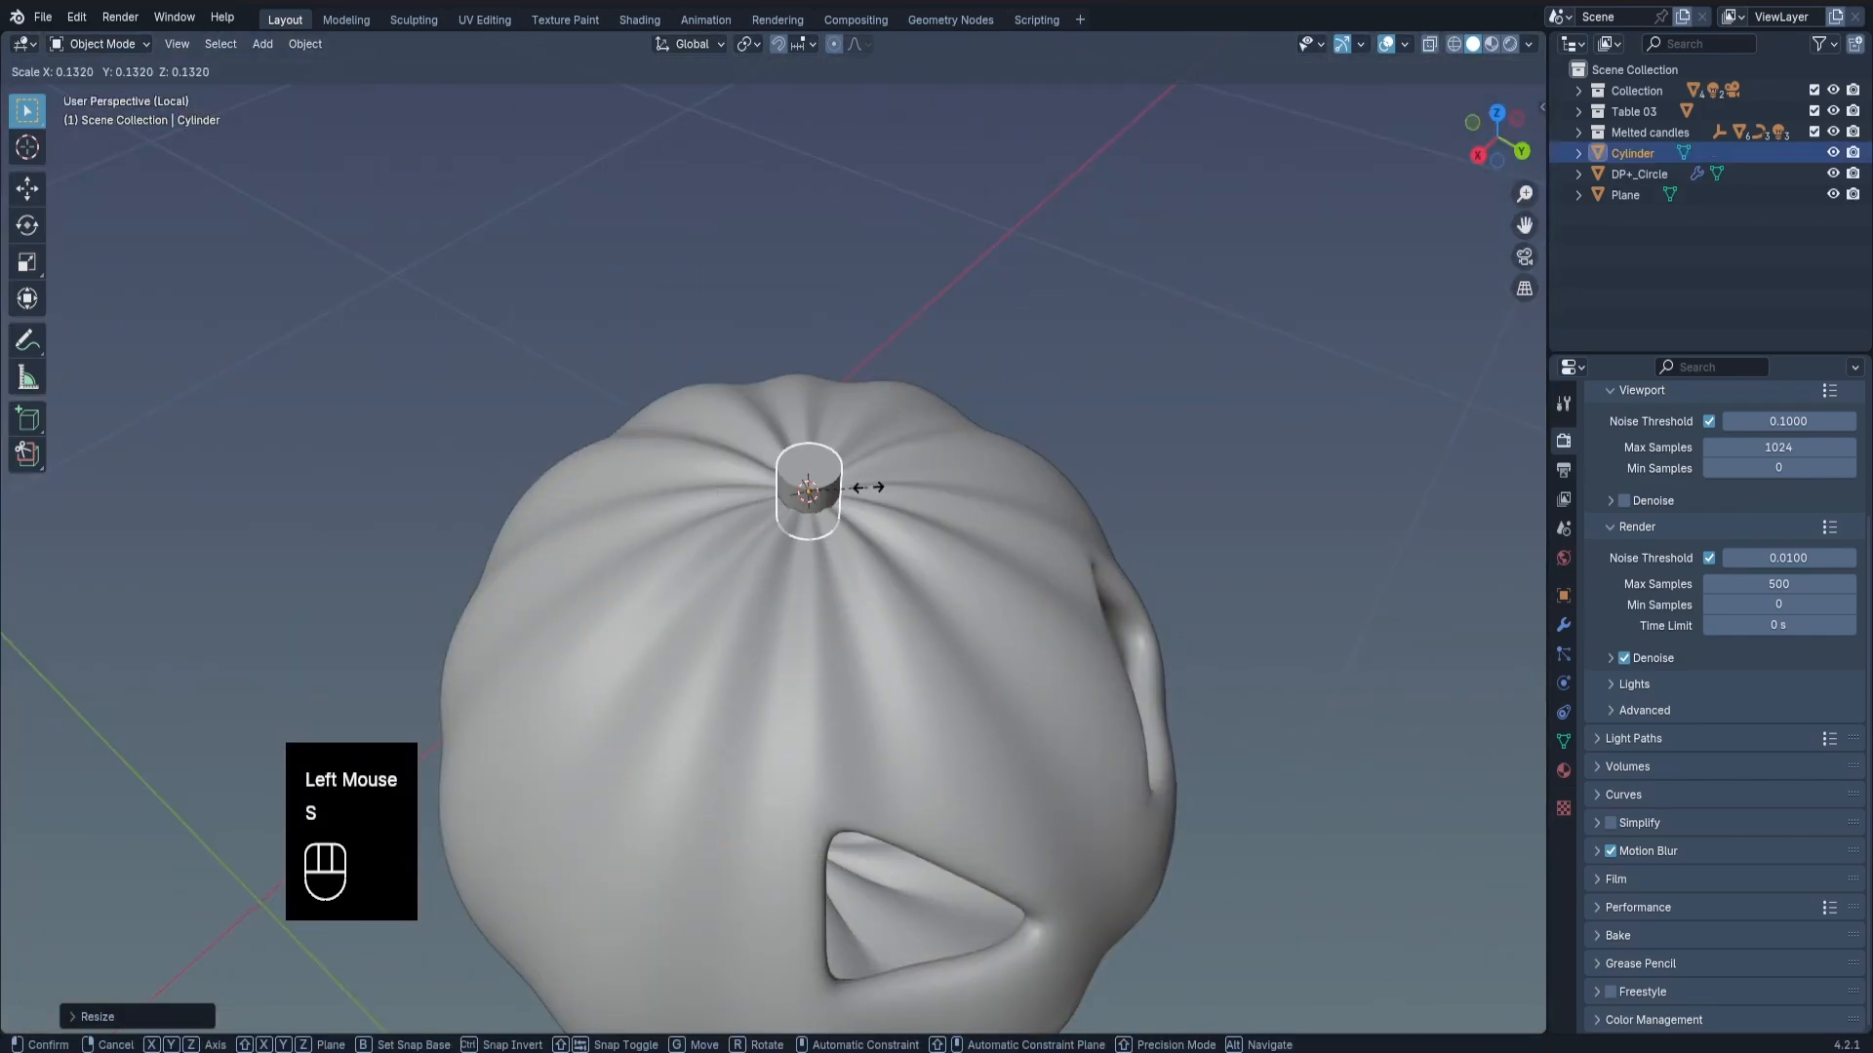
click(846, 487)
Add a level 2 Subdivision Surface modifier to the stem cylinder.
scroll(847, 487, up, 2)
middle_drag(847, 487, 855, 429)
key(Tab)
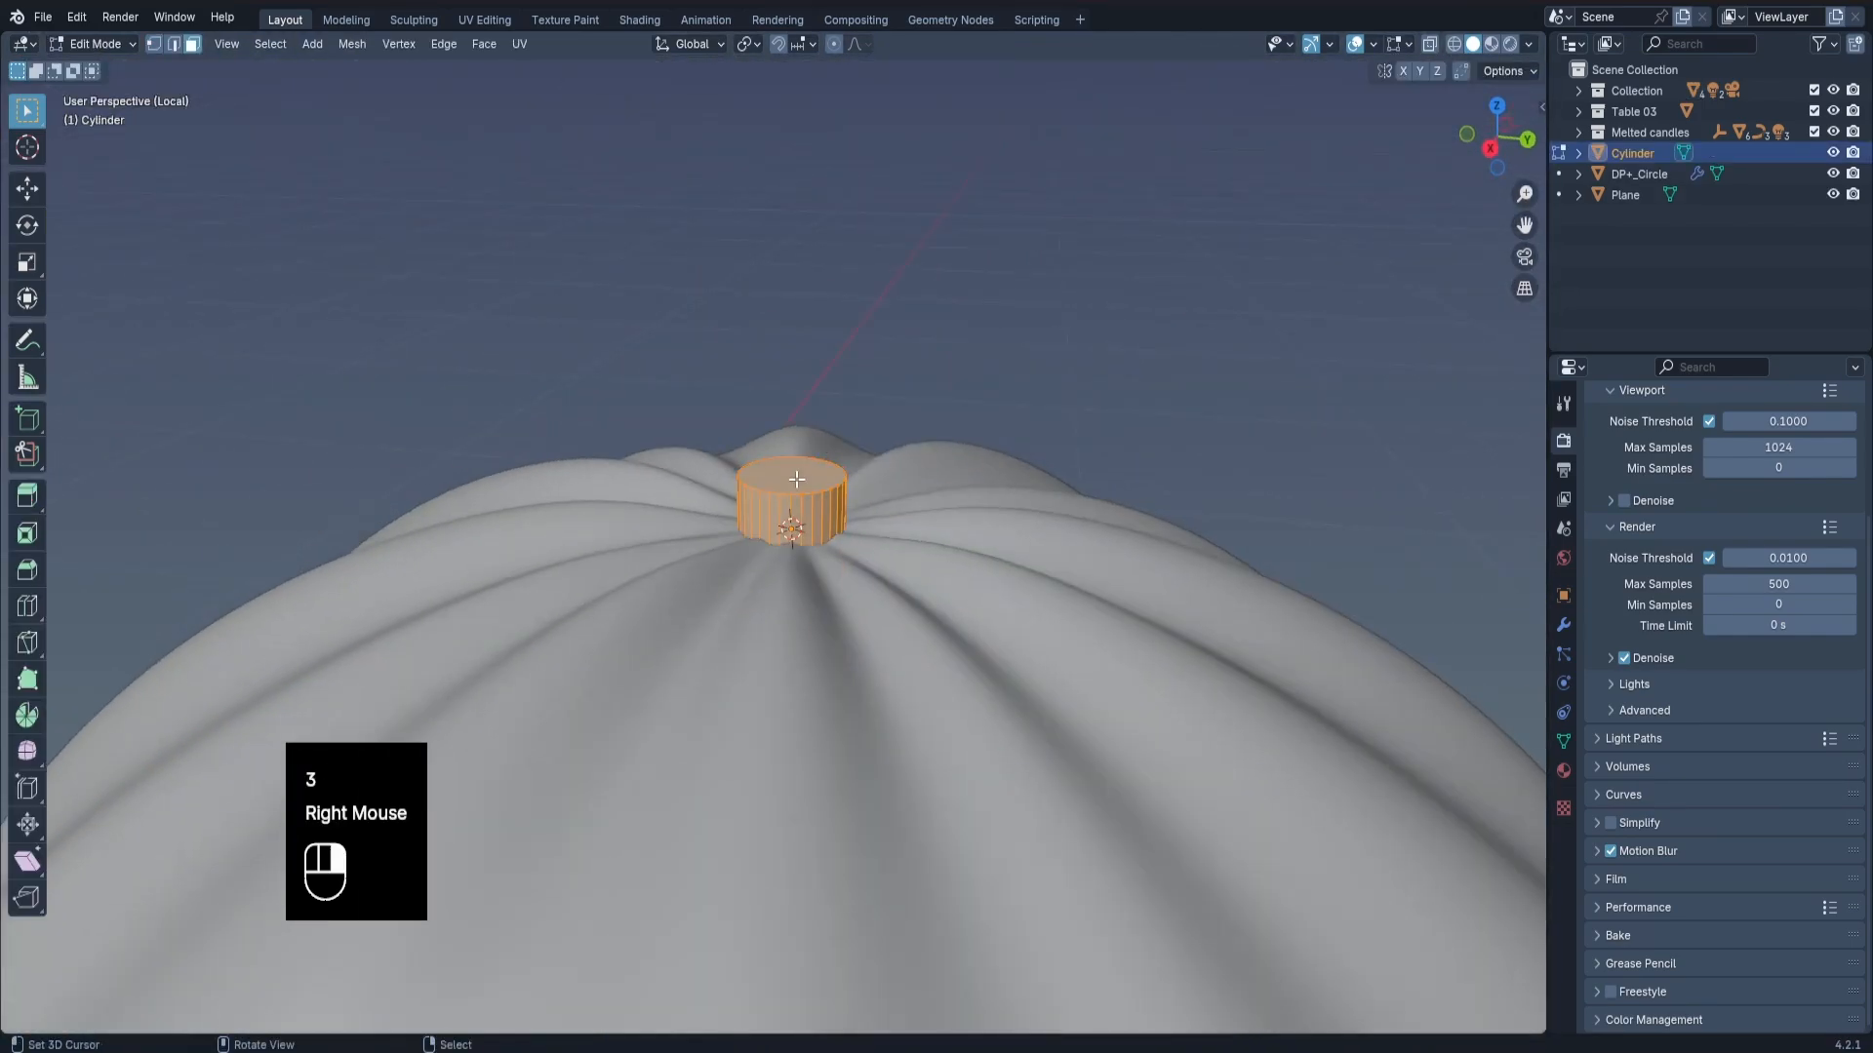
key(3)
right_click(797, 479)
key(Tab)
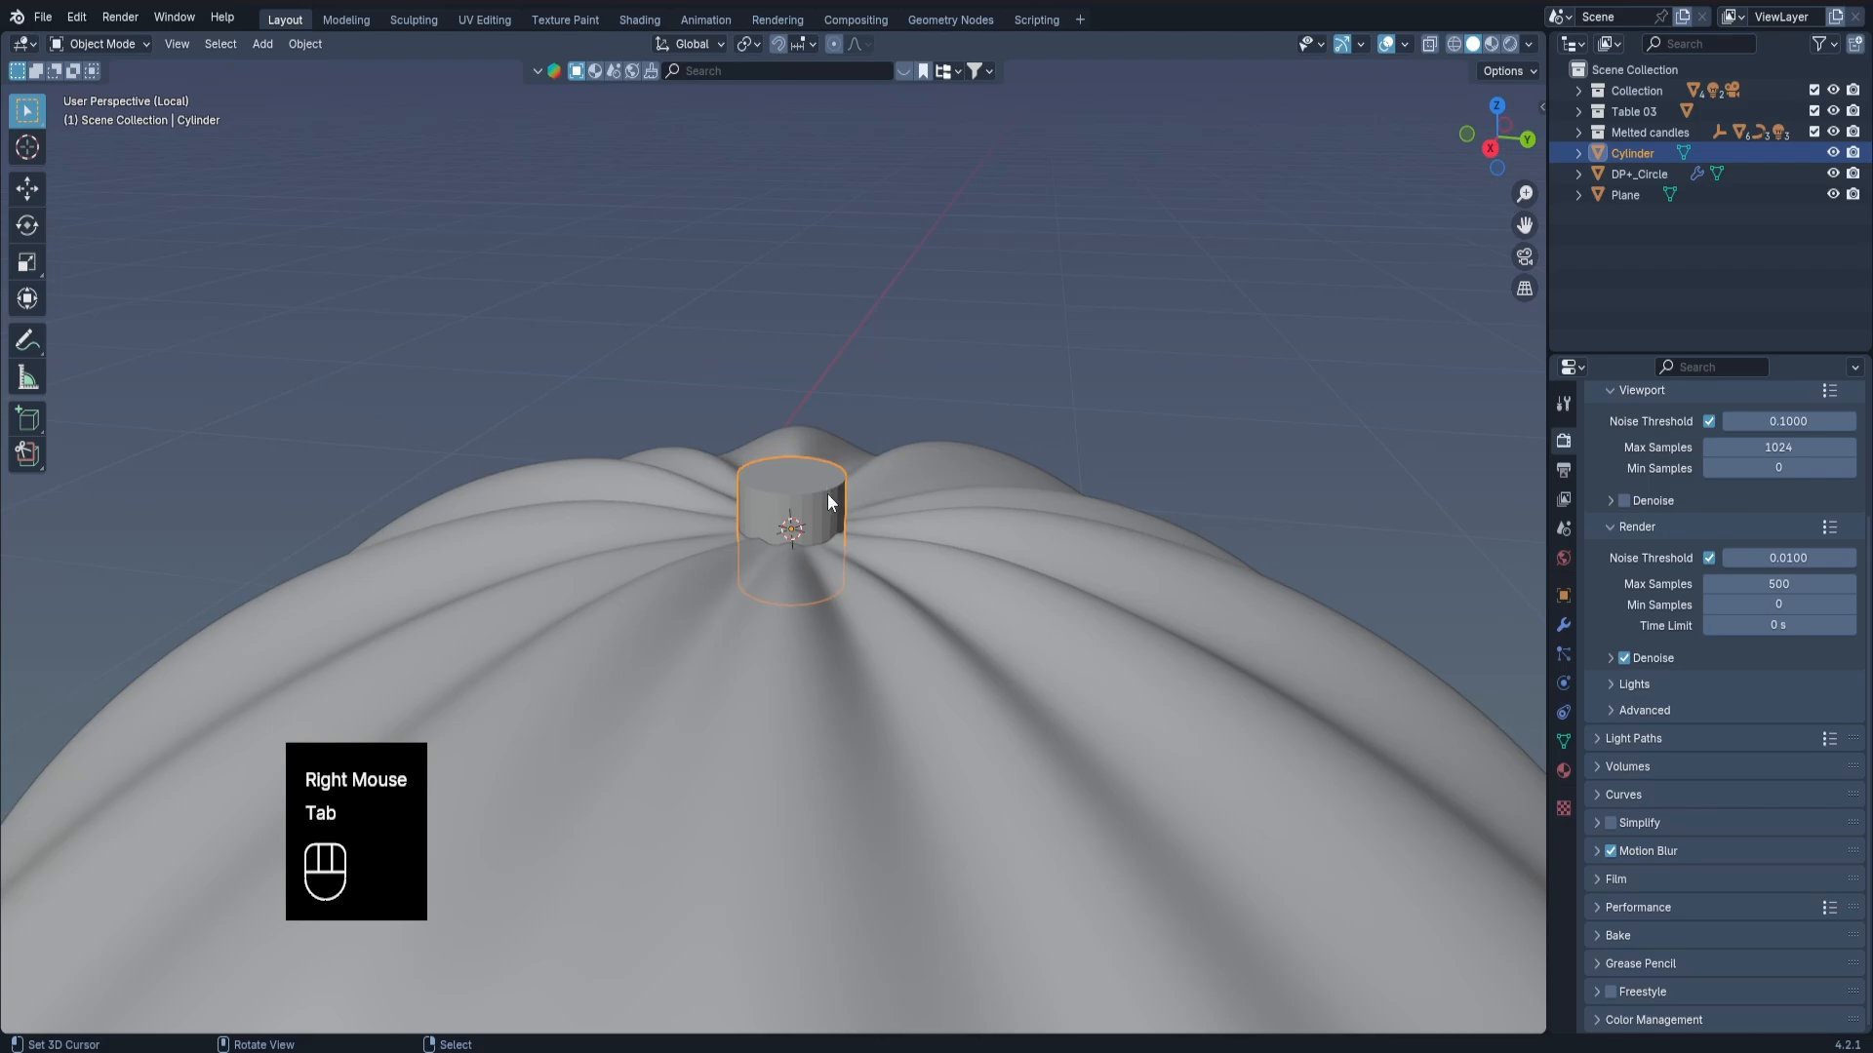
key(ctrl+2)
Select the stem cylinder's top face and extrude it upward by about 0.018 m.
key(Tab)
key(3)
right_click(837, 481)
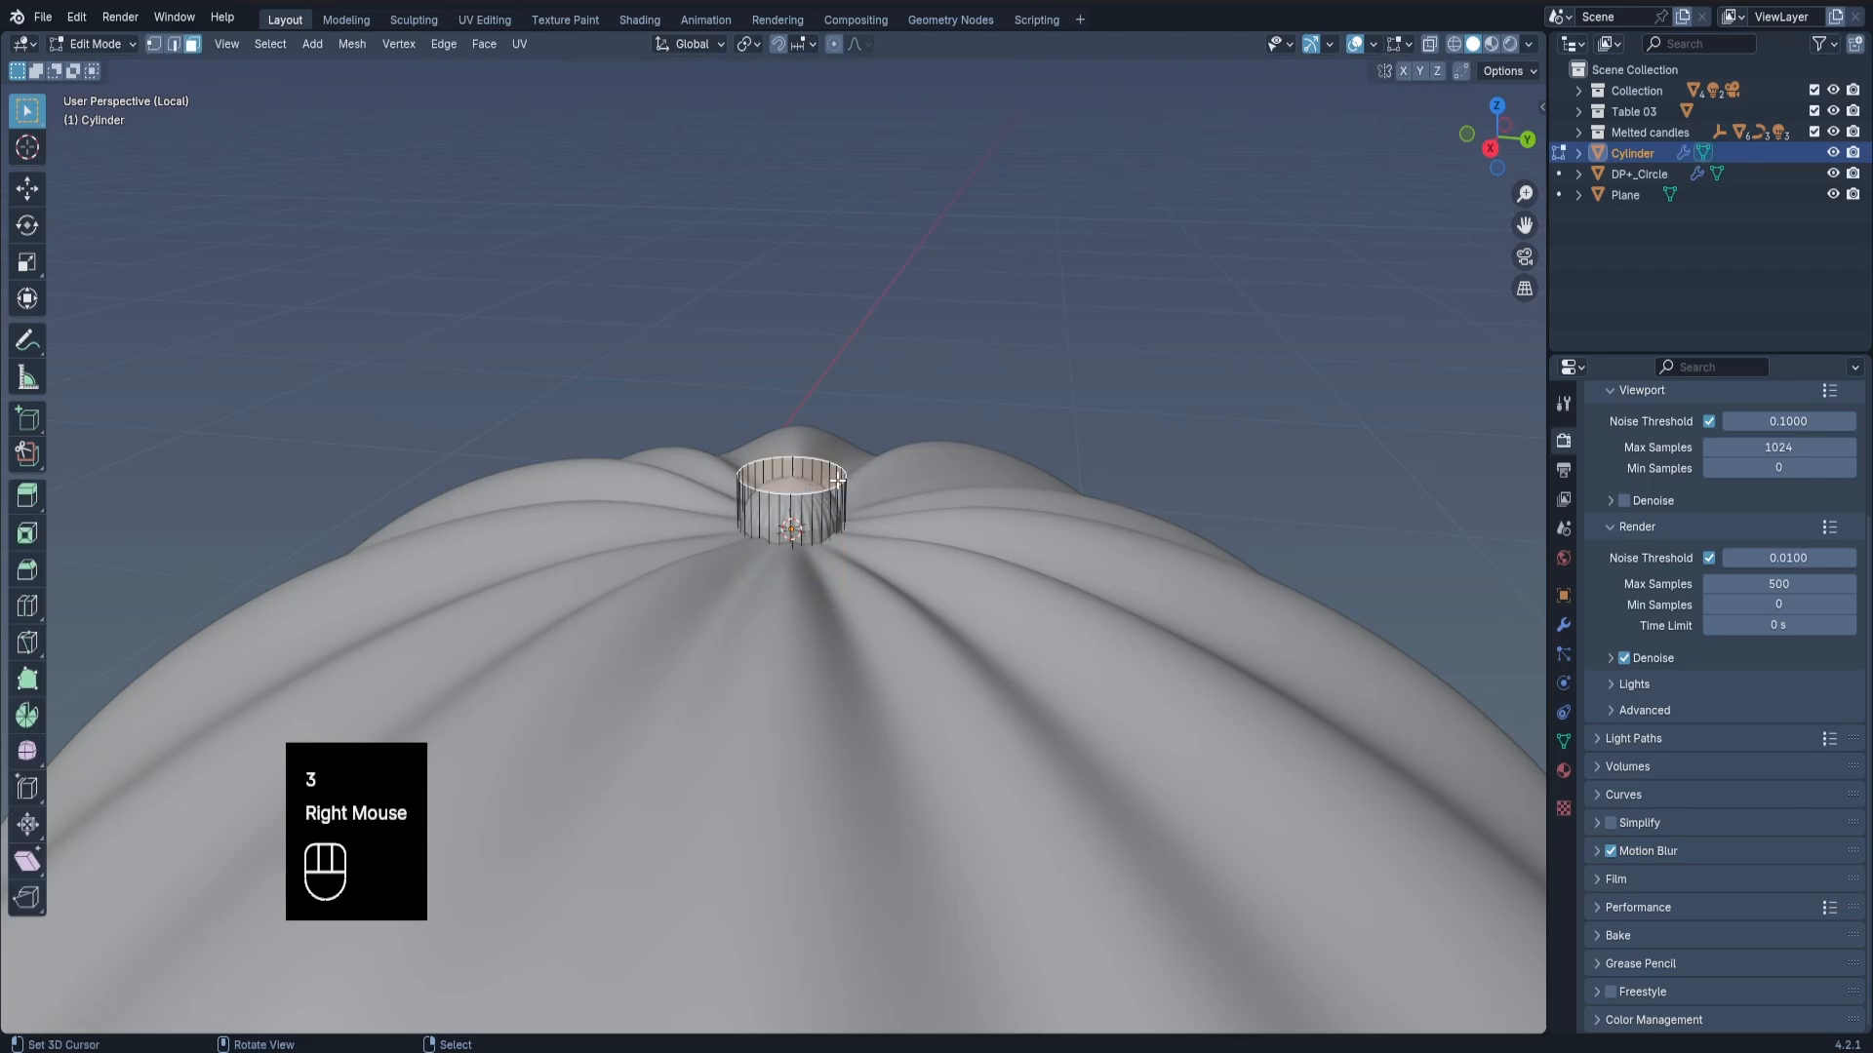
key(e)
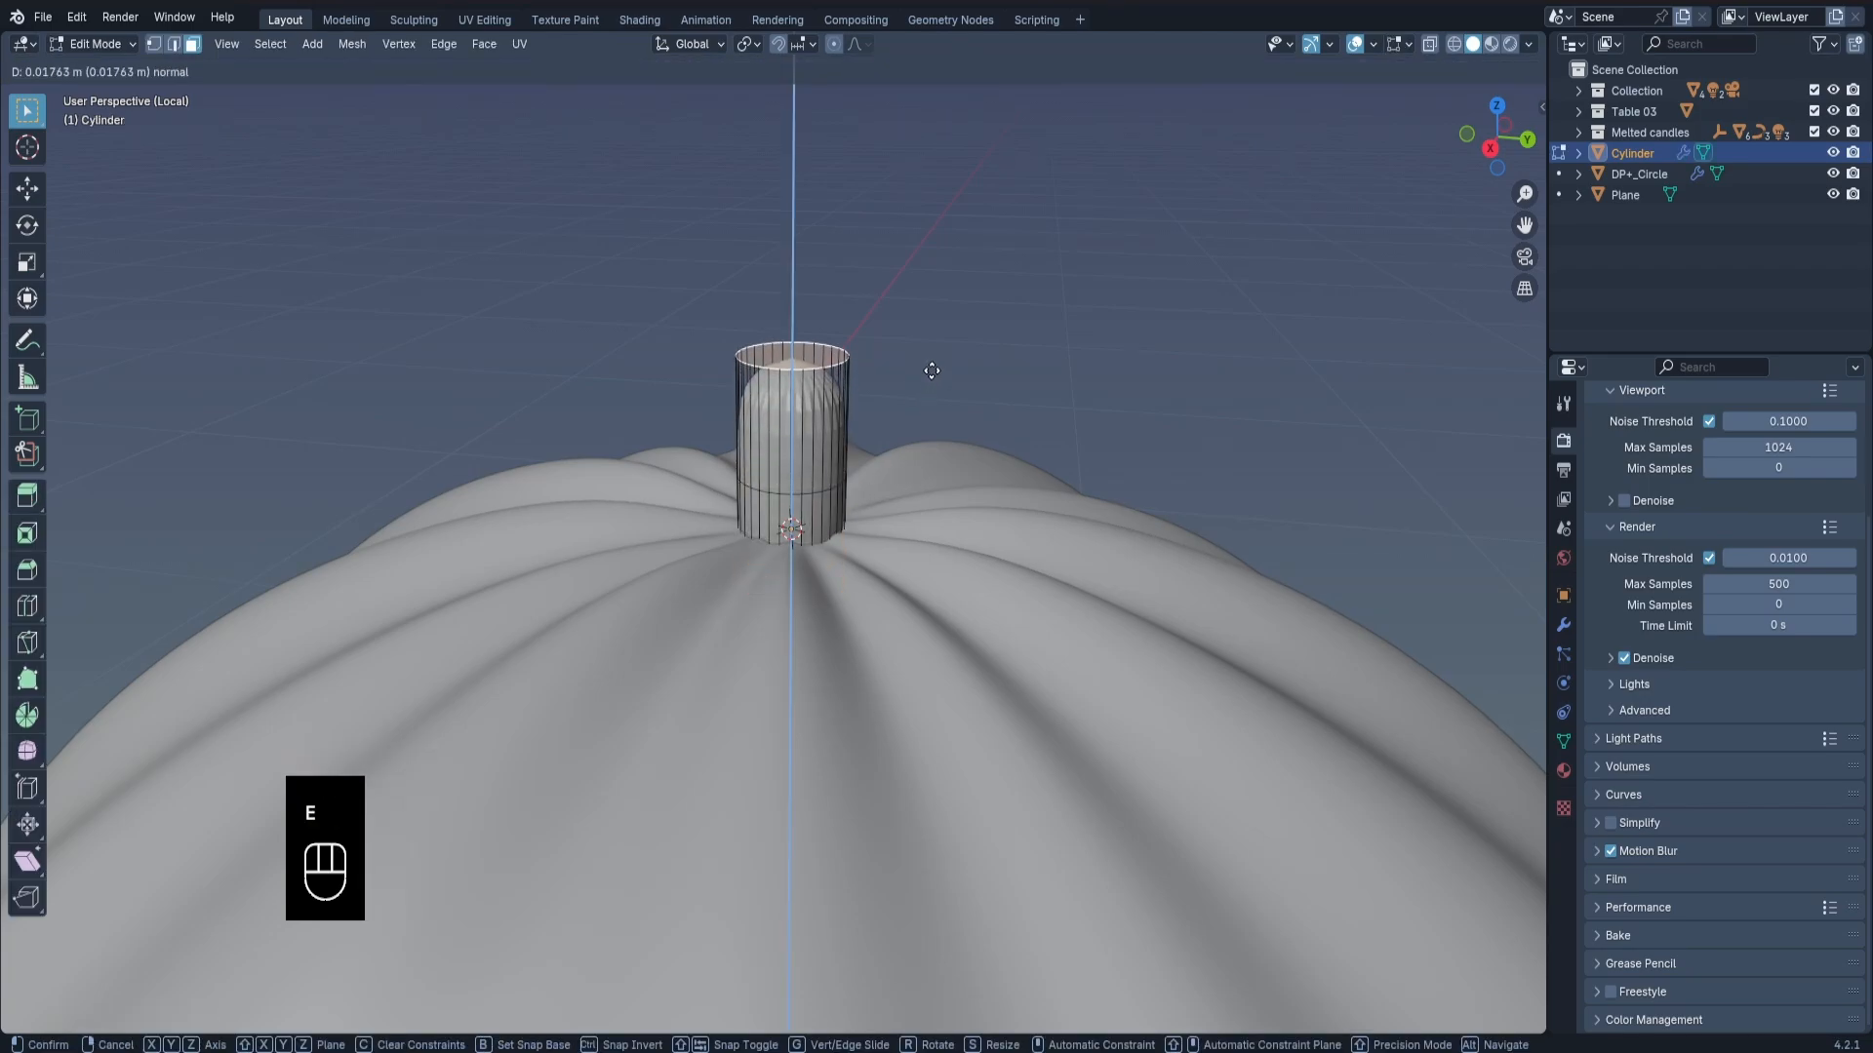
click(927, 372)
In front view, extrude the stem's top face to the cursor twice, bending it sideways and back upward.
key(KP_1)
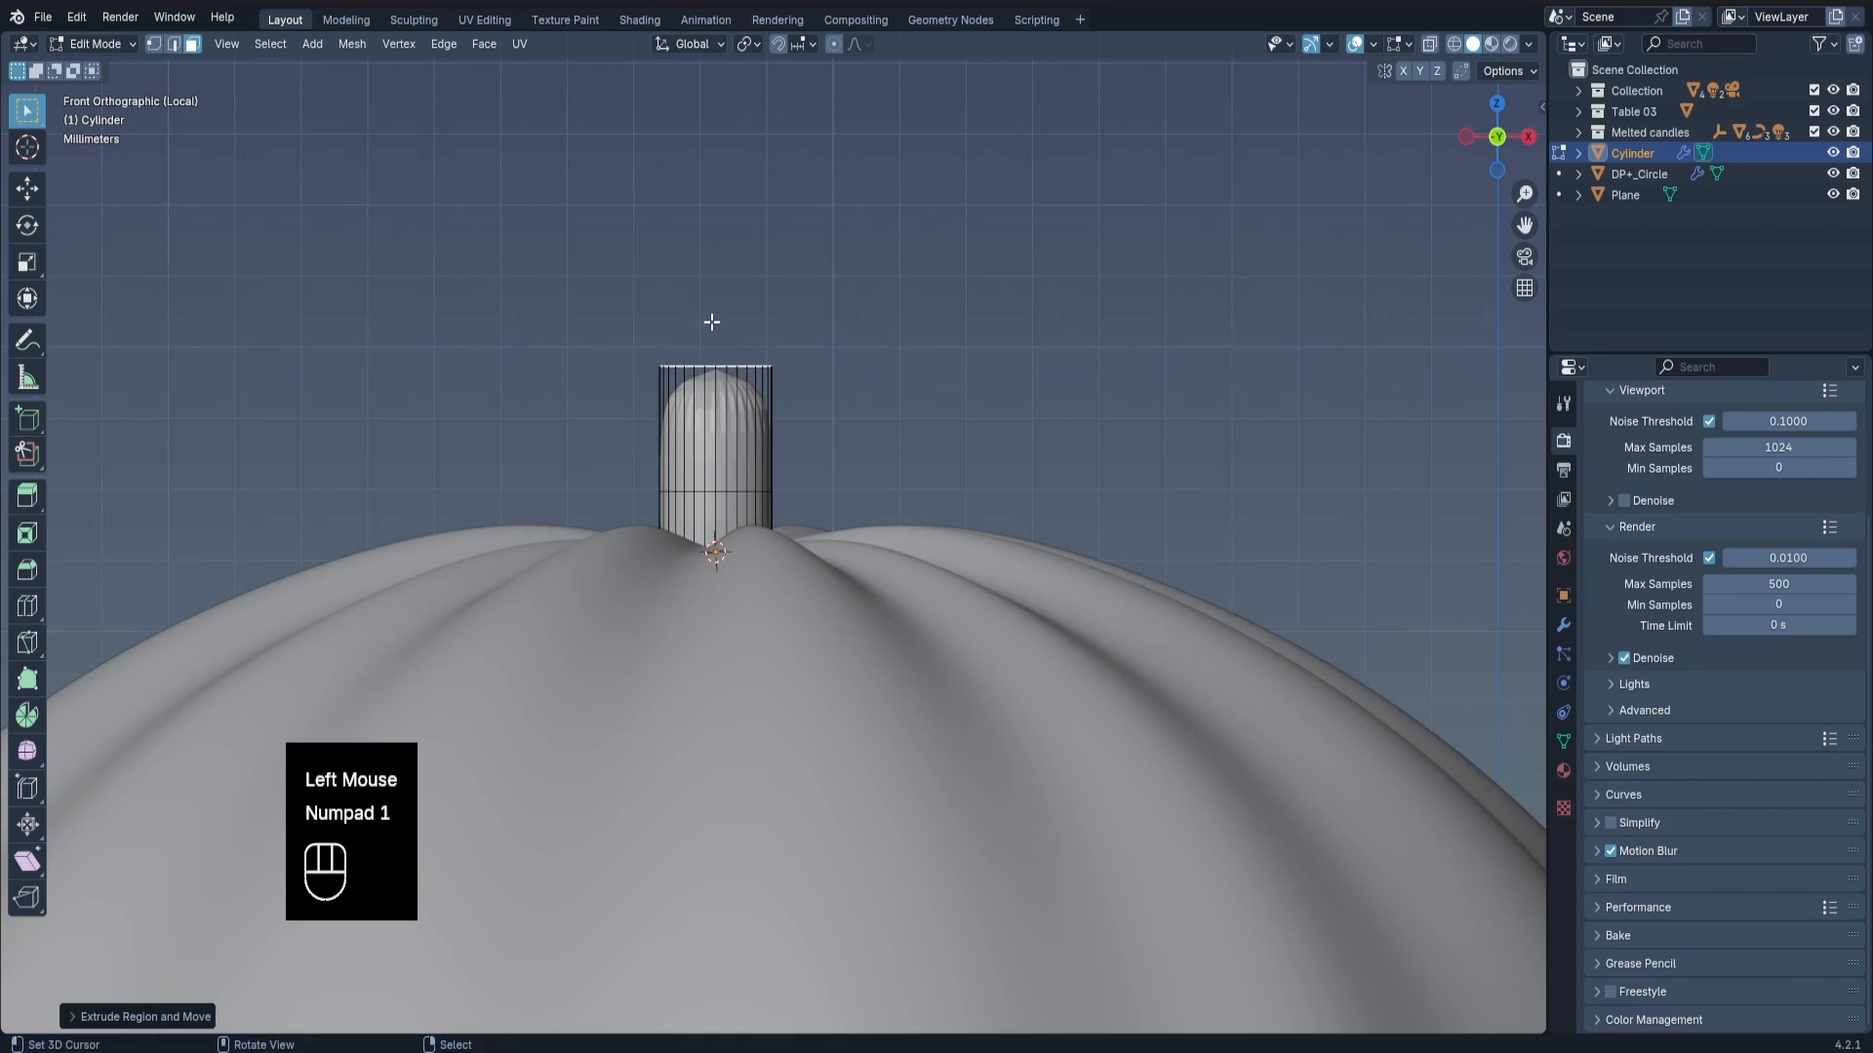
scroll(712, 322, down, 2)
ctrl+click(763, 276)
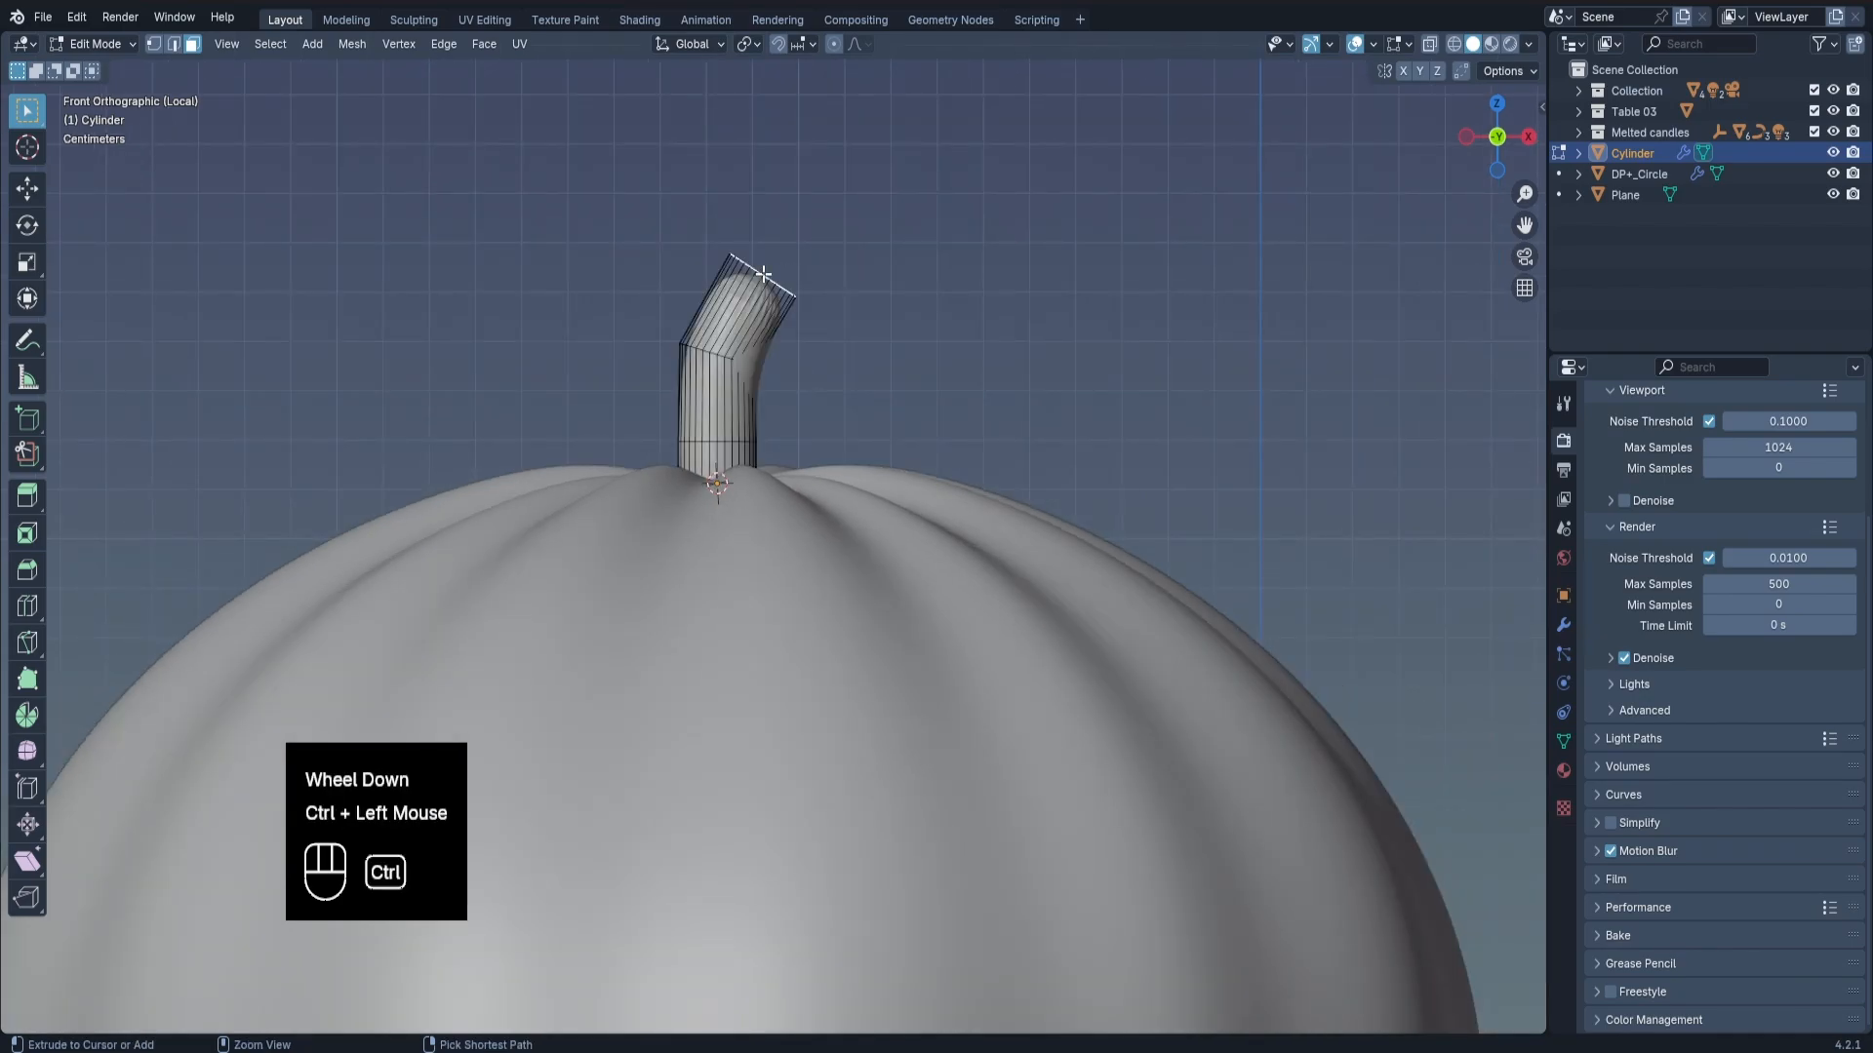
ctrl+click(773, 196)
In wireframe, select the stem's upper three vertex rings, enable proportional editing, and return to solid shading.
key(z)
key(1)
drag(532, 164, 974, 390)
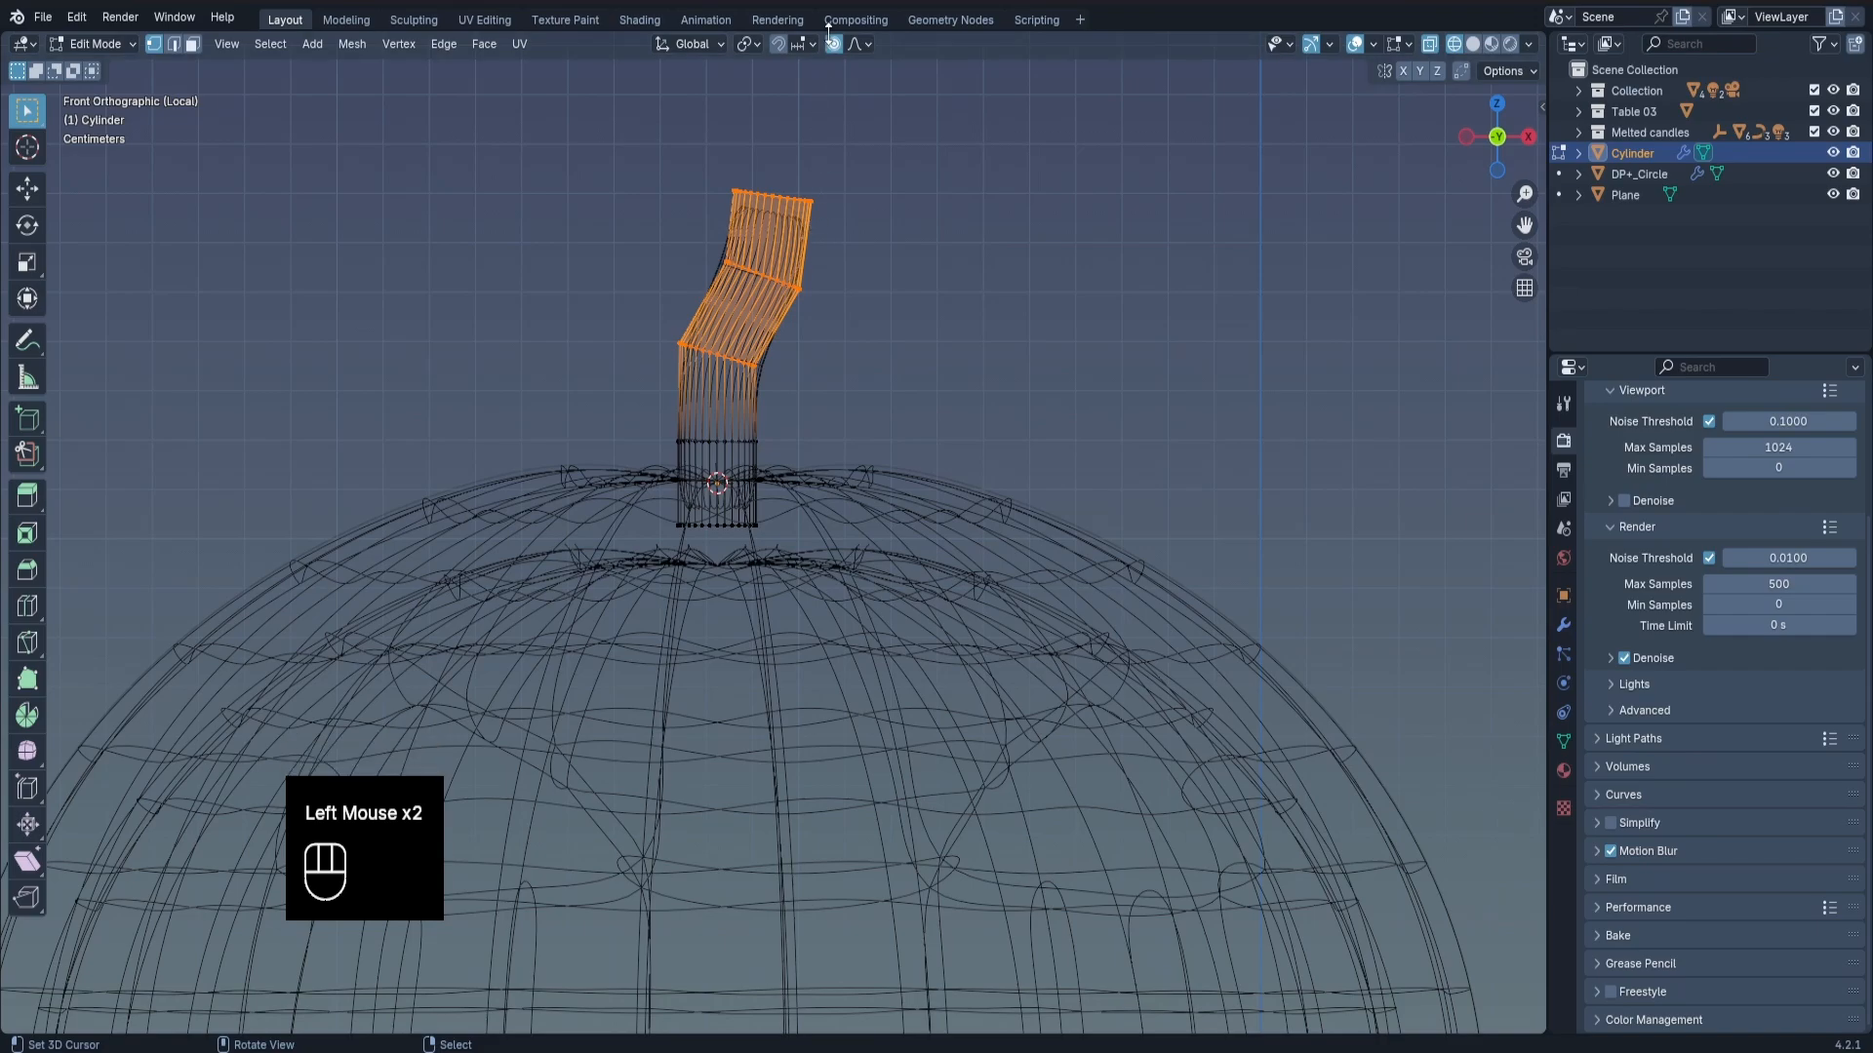
key(z)
key(z)
shift+middle_drag(825, 215, 873, 268)
scroll(915, 261, up, 2)
key(s)
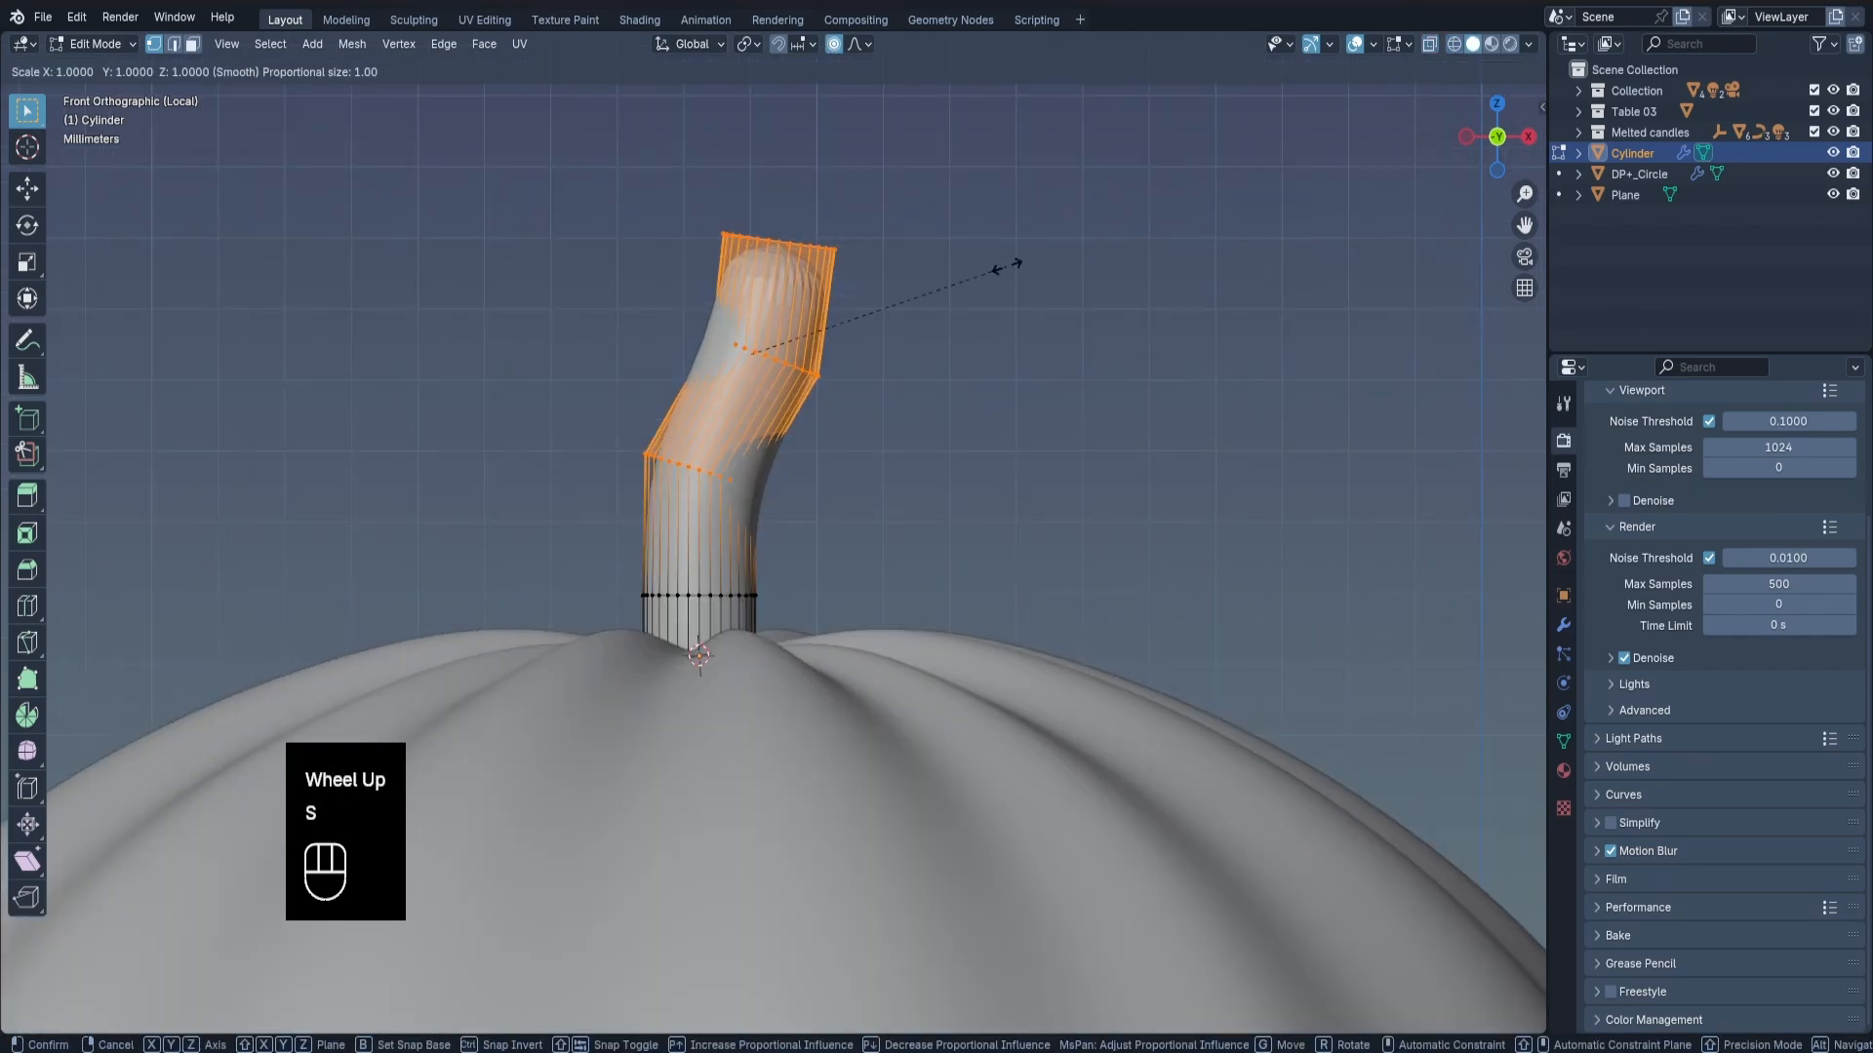
key(shift+z)
right_click(956, 289)
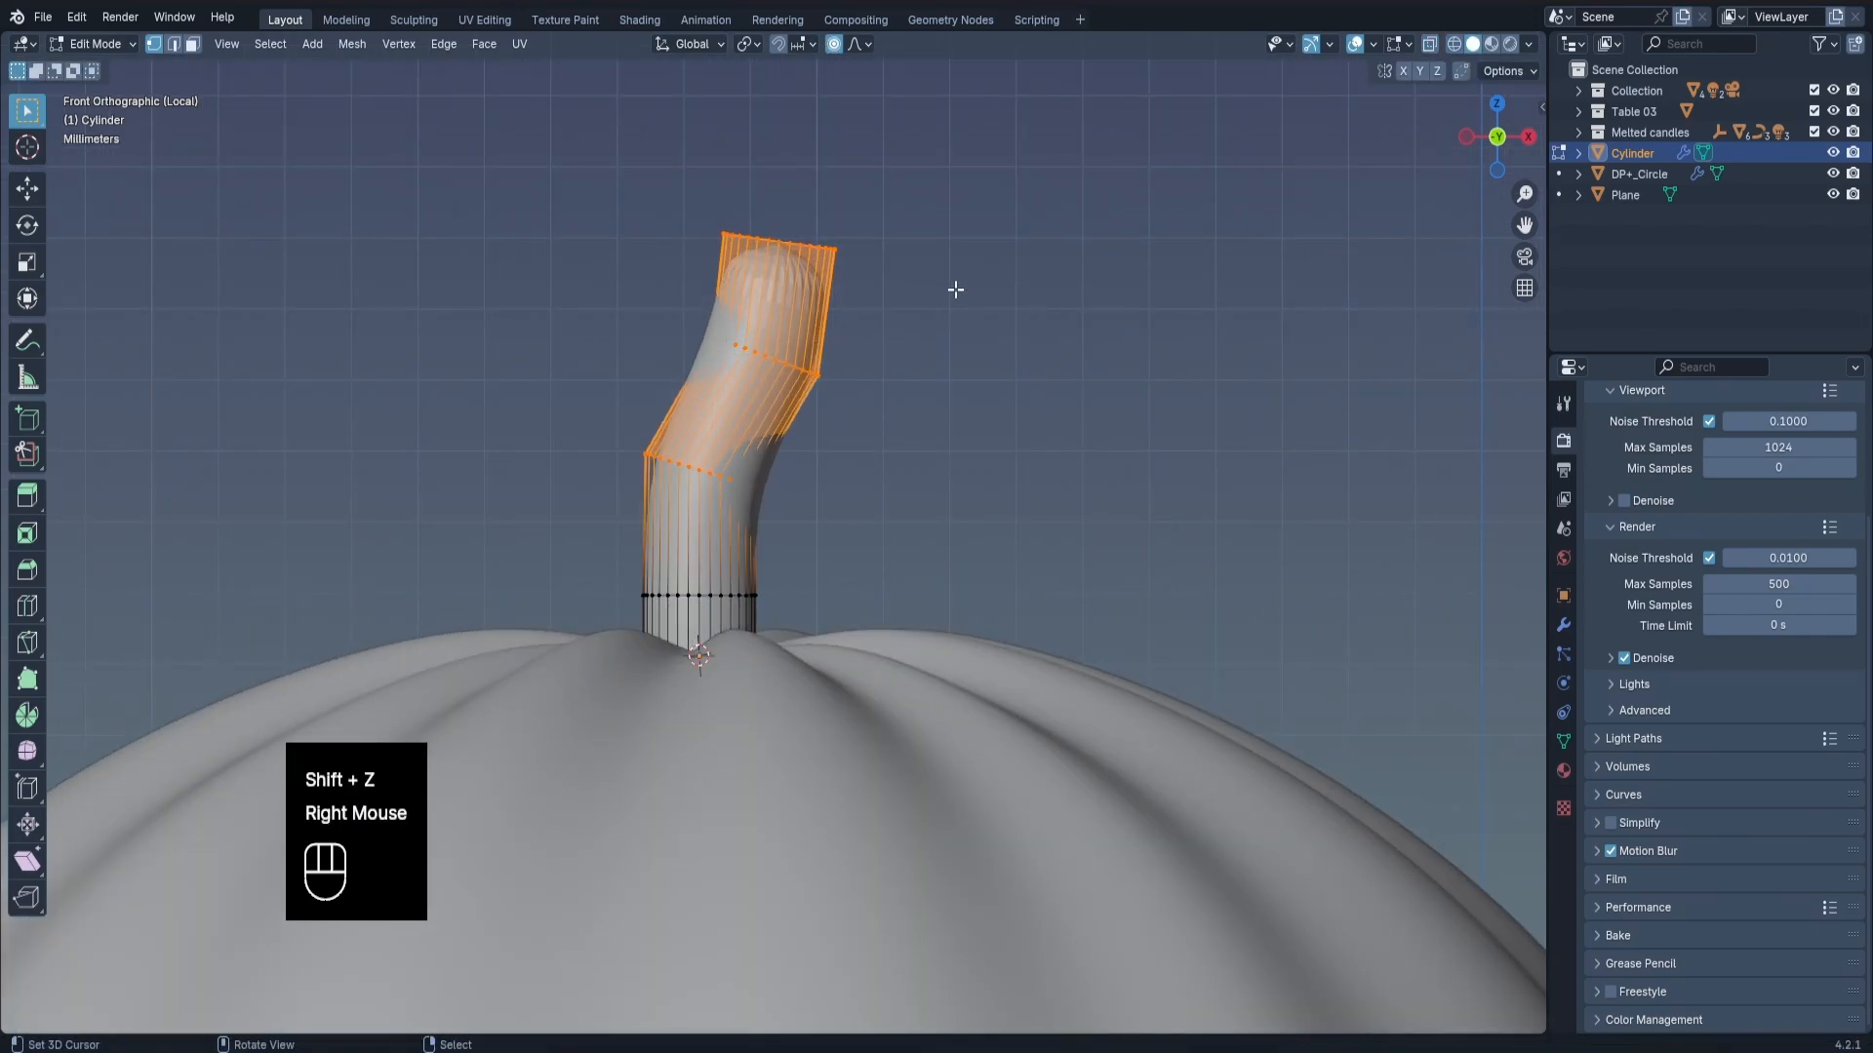
Scale the upper stem rings to about 0.66 in X and Y only, with smooth proportional falloff of size 0.03.
key(s)
key(shift+z)
scroll(905, 303, up, 4)
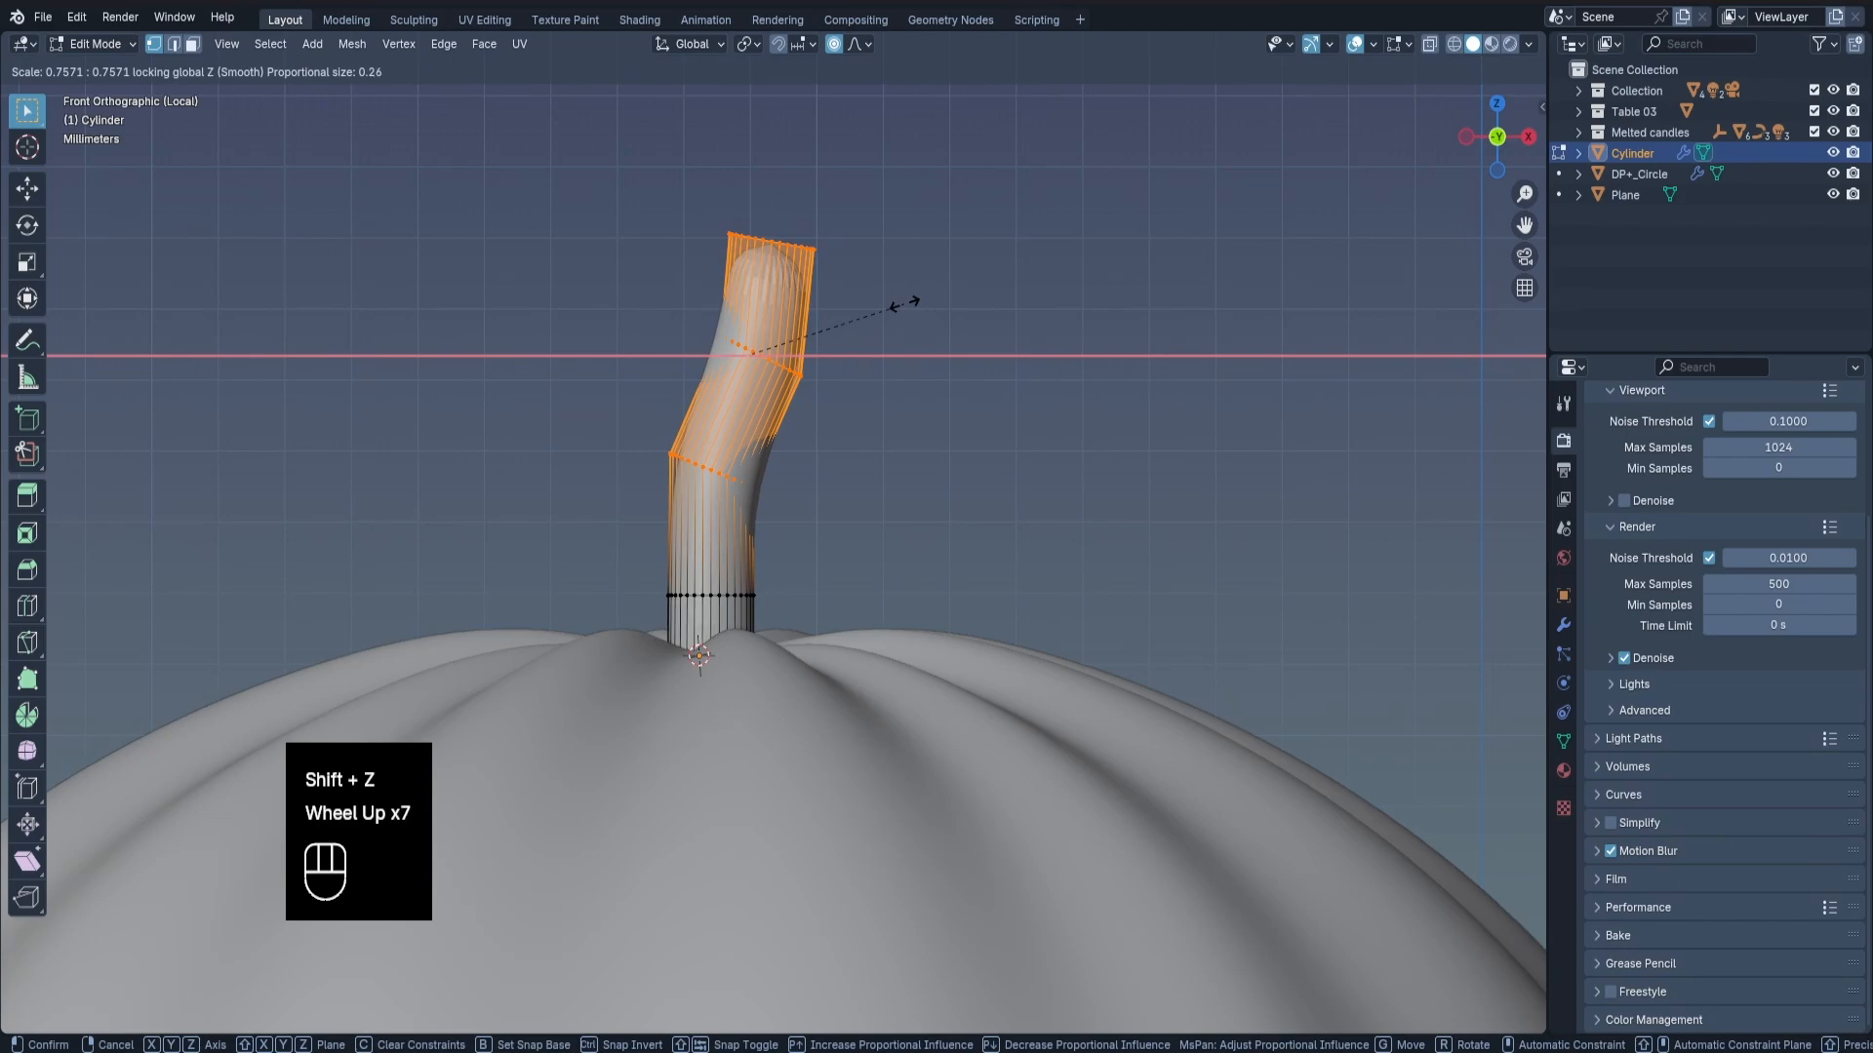
scroll(897, 309, up, 8)
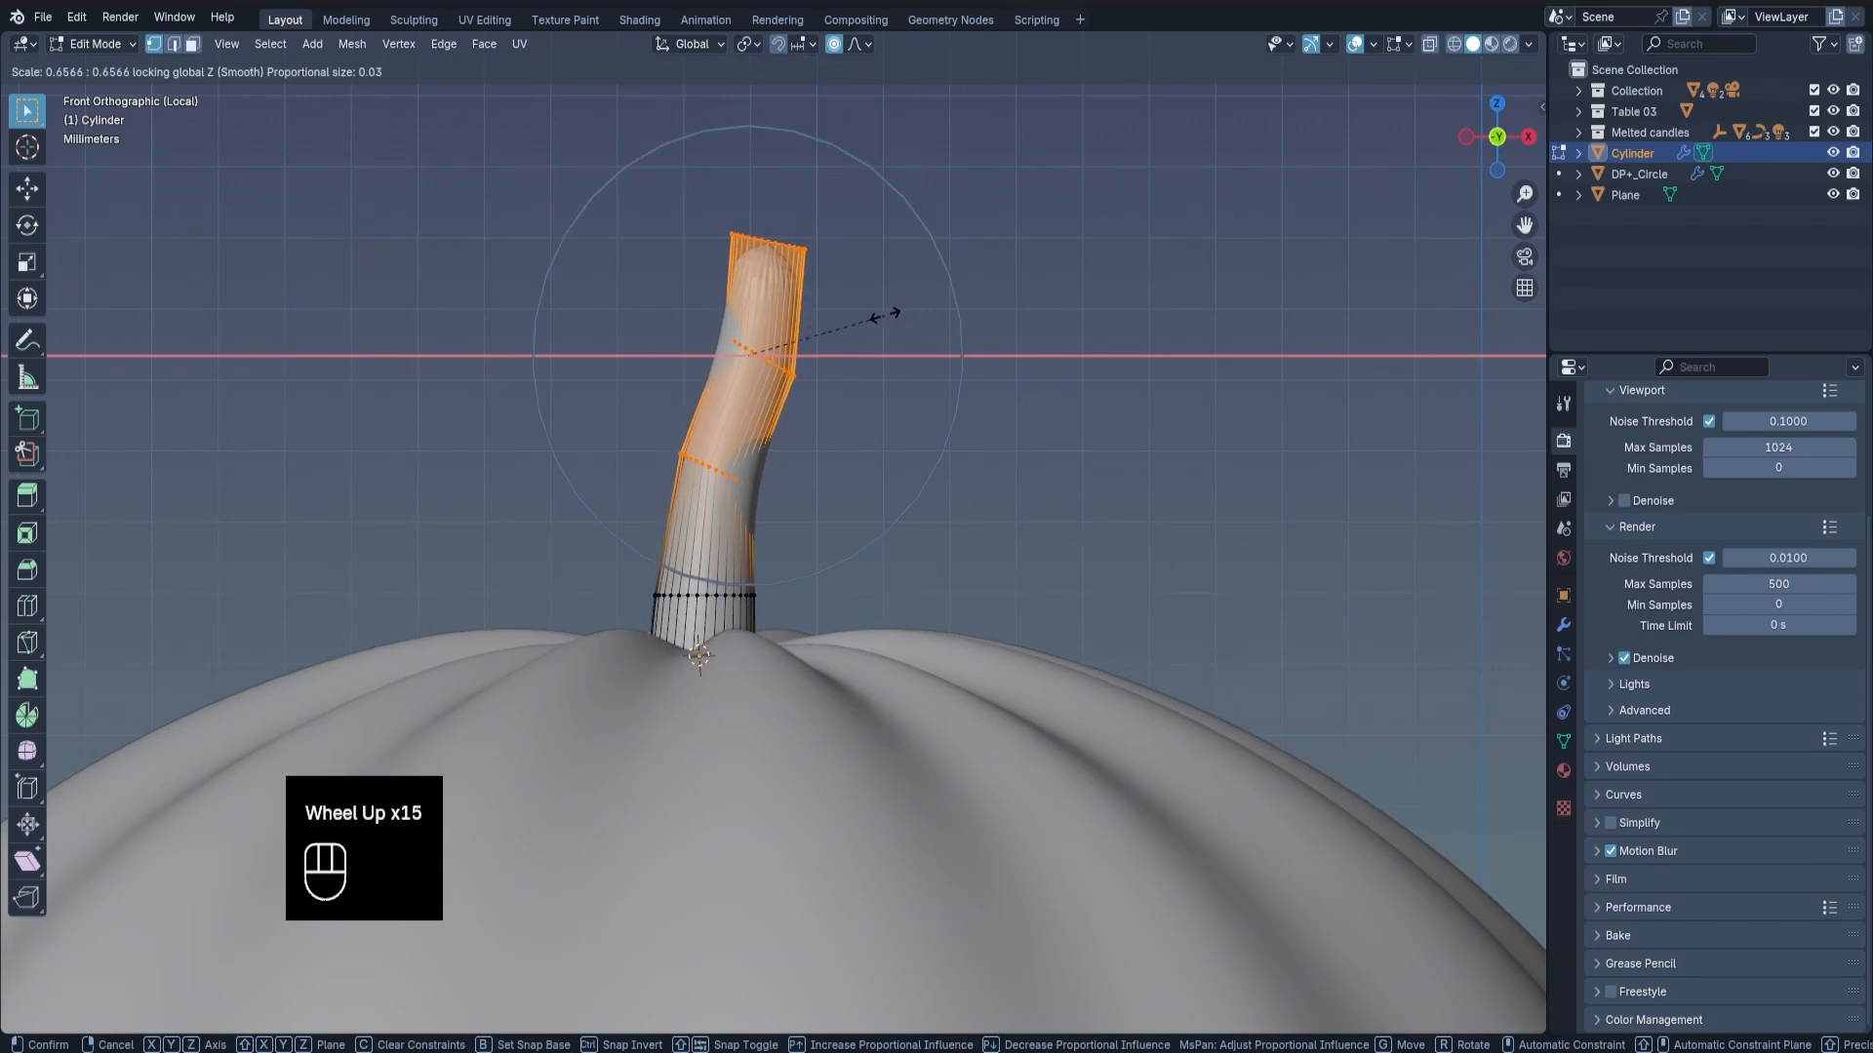
click(887, 310)
In wireframe, select the stem's top vertex ring and scale it inward in X and Y only with smooth proportional editing.
key(z)
drag(646, 143, 910, 298)
key(s)
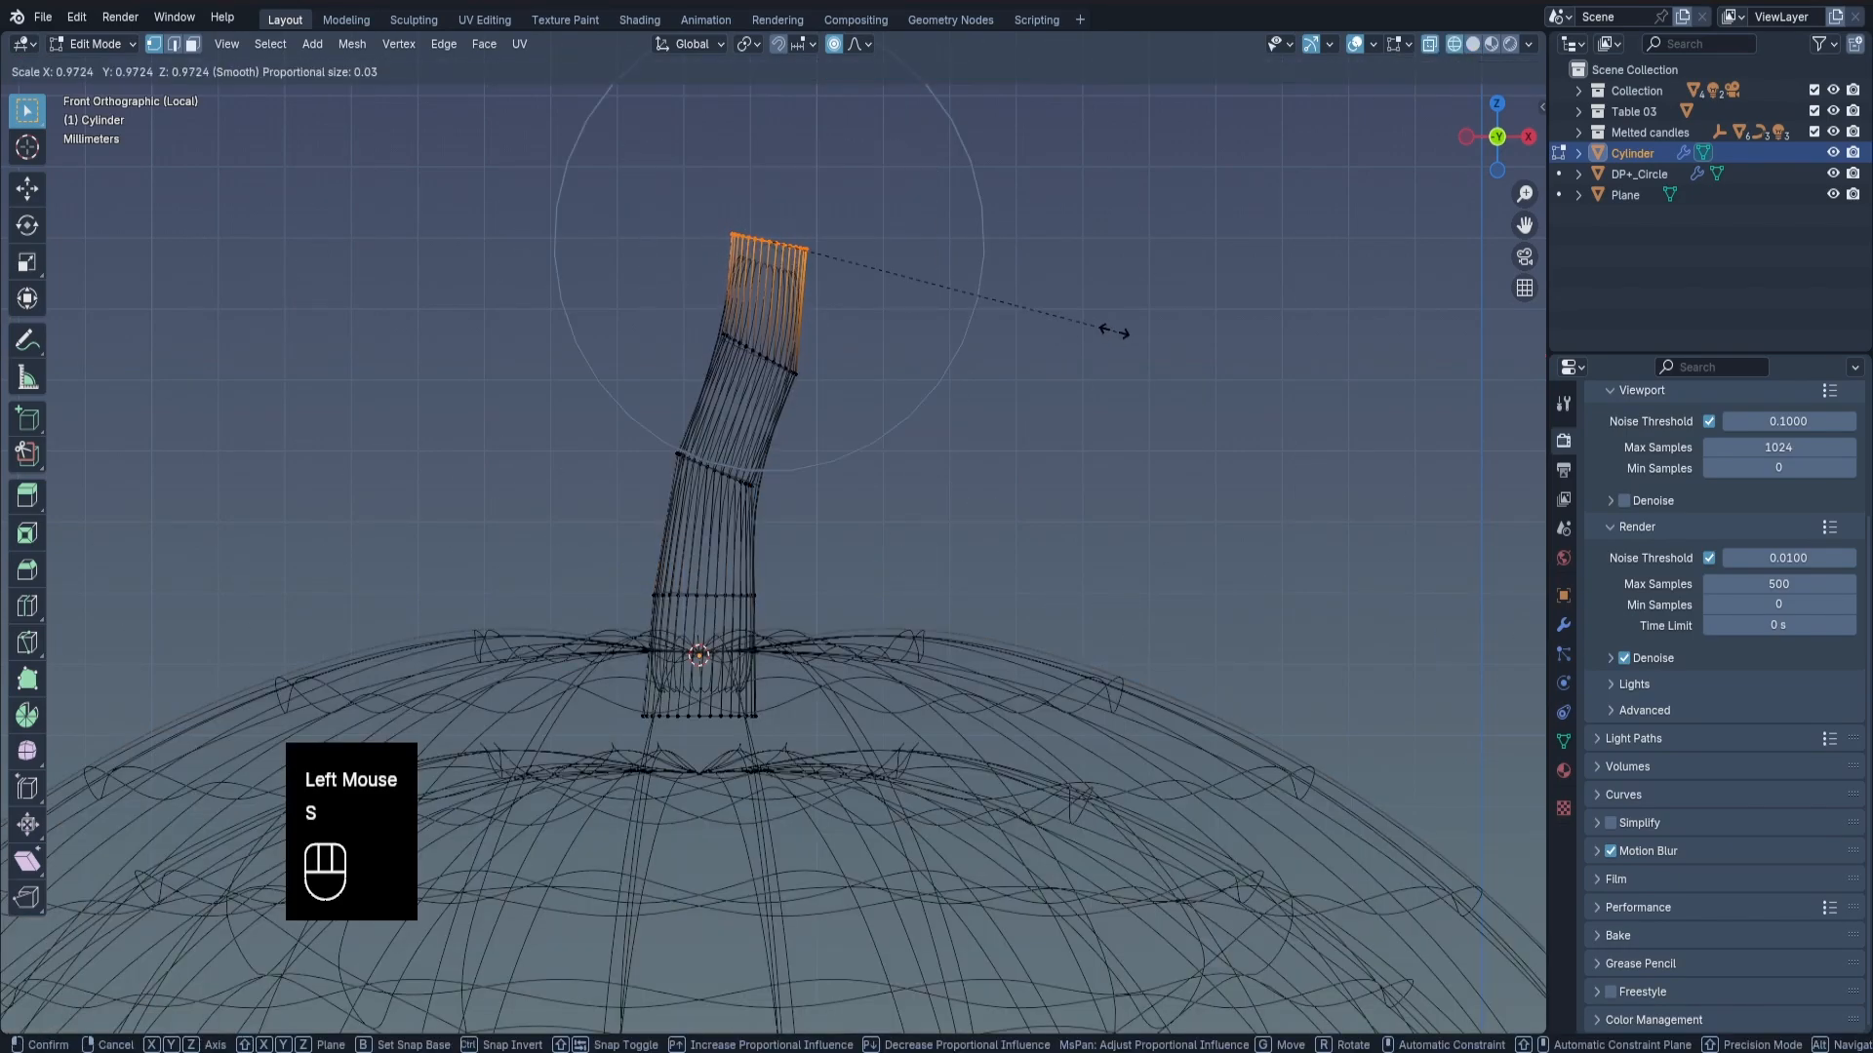
key(z)
key(shift+z)
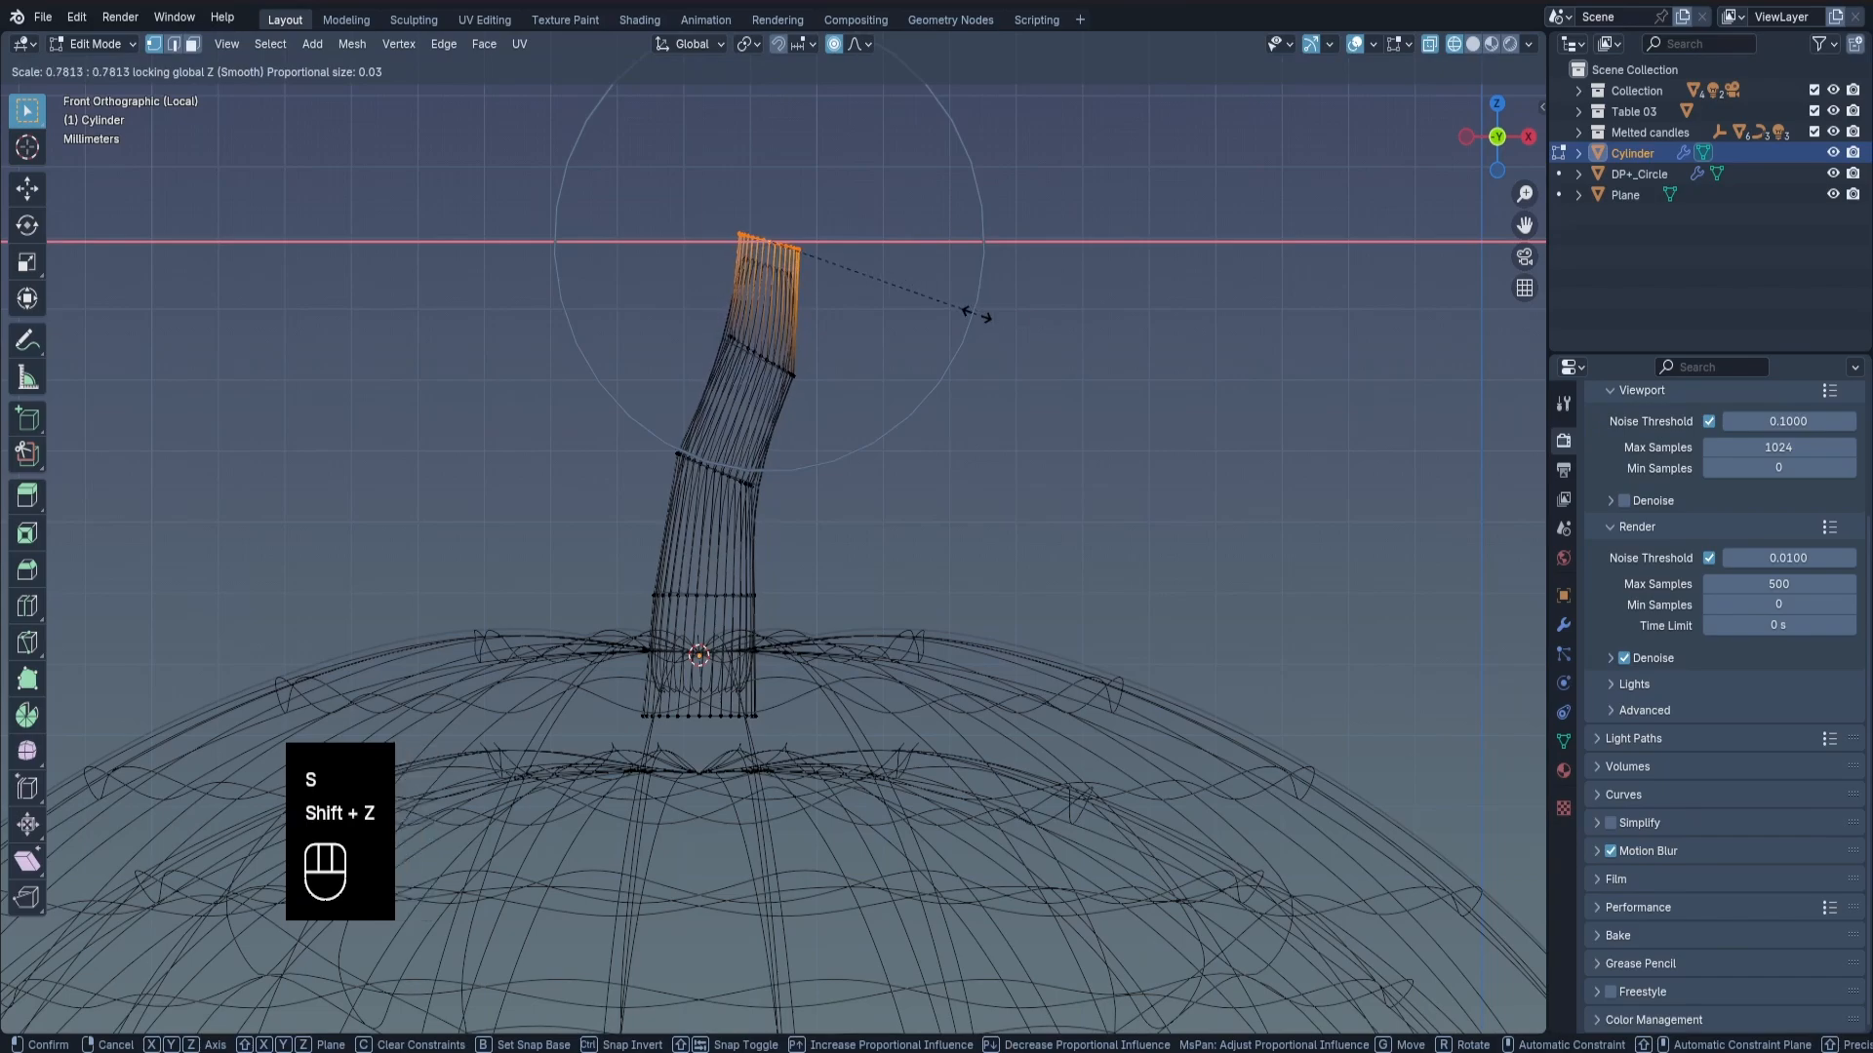
scroll(956, 307, up, 2)
click(940, 301)
Rotate the stem's top ring about -13° in front view to level it, and return to solid shading in Object Mode.
key(r)
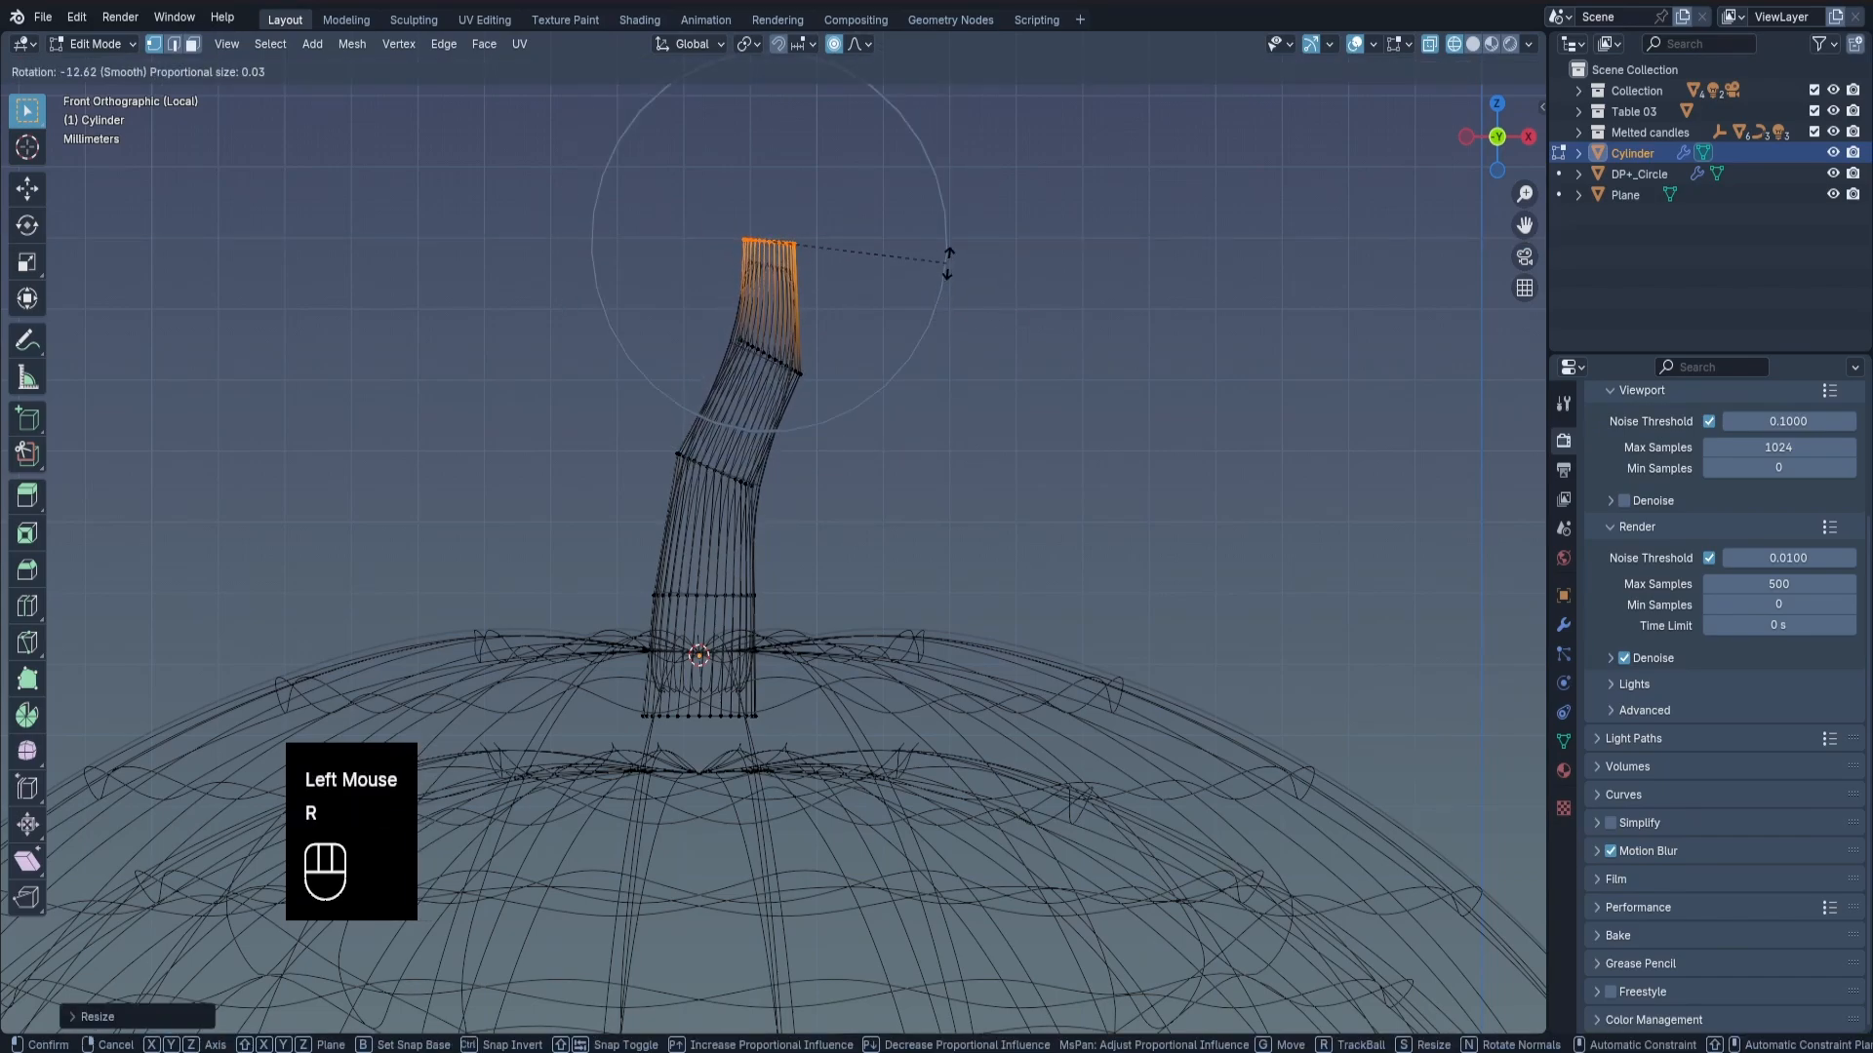
click(948, 258)
key(z)
key(Tab)
middle_drag(1180, 284, 825, 339)
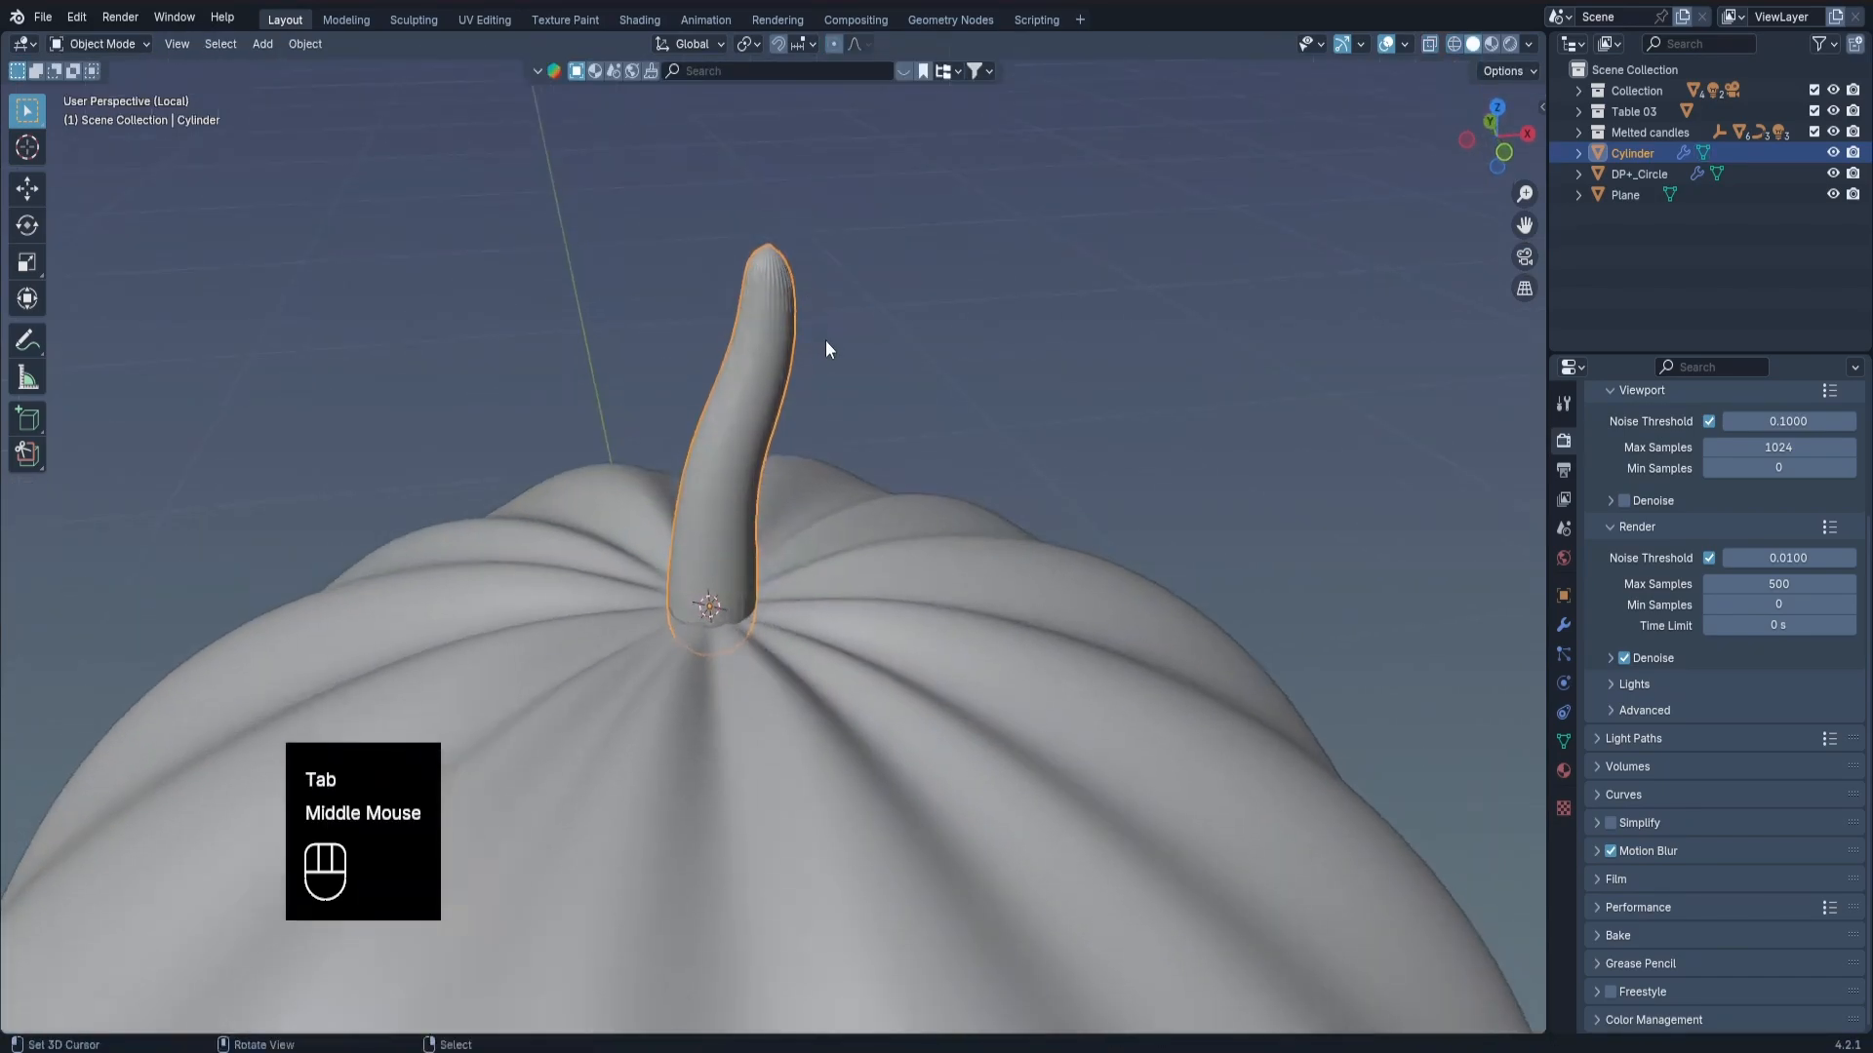
Inset the stem's top face slightly in Edit Mode using face selection.
scroll(825, 339, up, 2)
key(Tab)
key(3)
scroll(798, 258, up, 1)
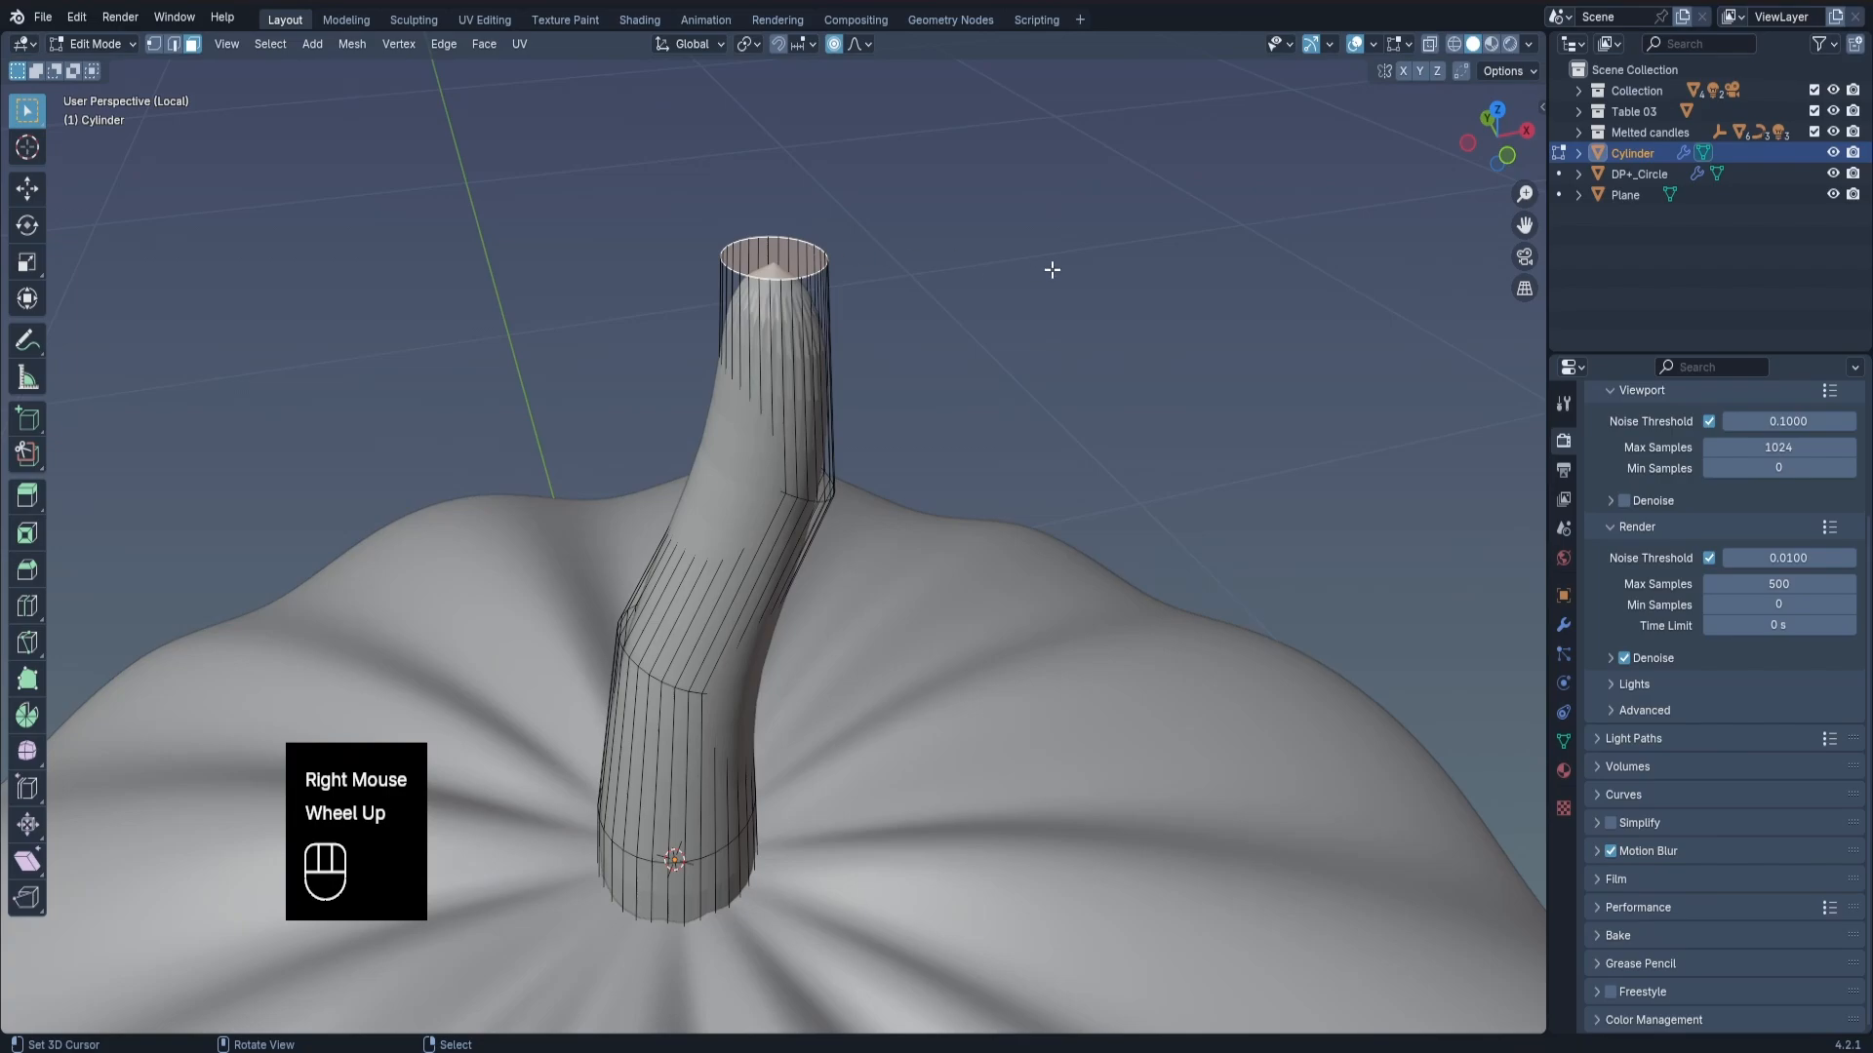
key(i)
click(849, 322)
Add one edge loop around the stem's upper section, slide it close to the top rim, and leave Edit Mode.
key(ctrl+r)
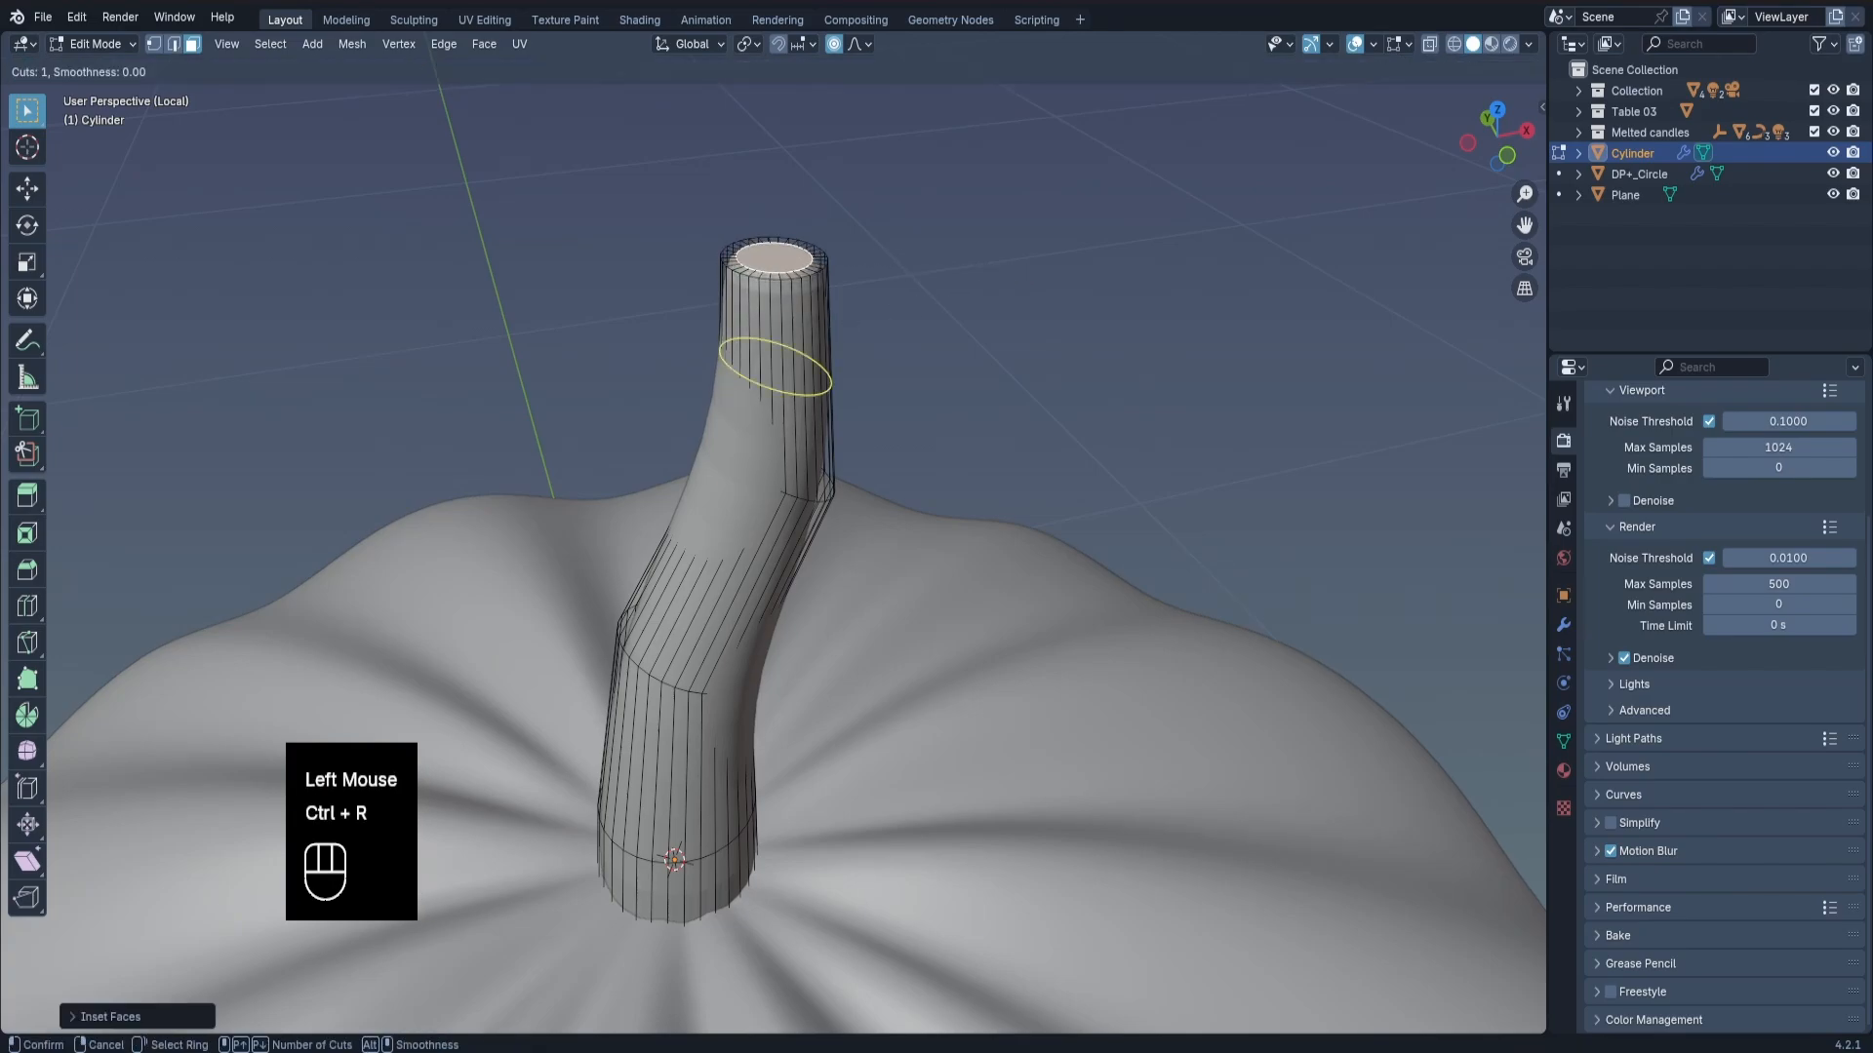
click(825, 373)
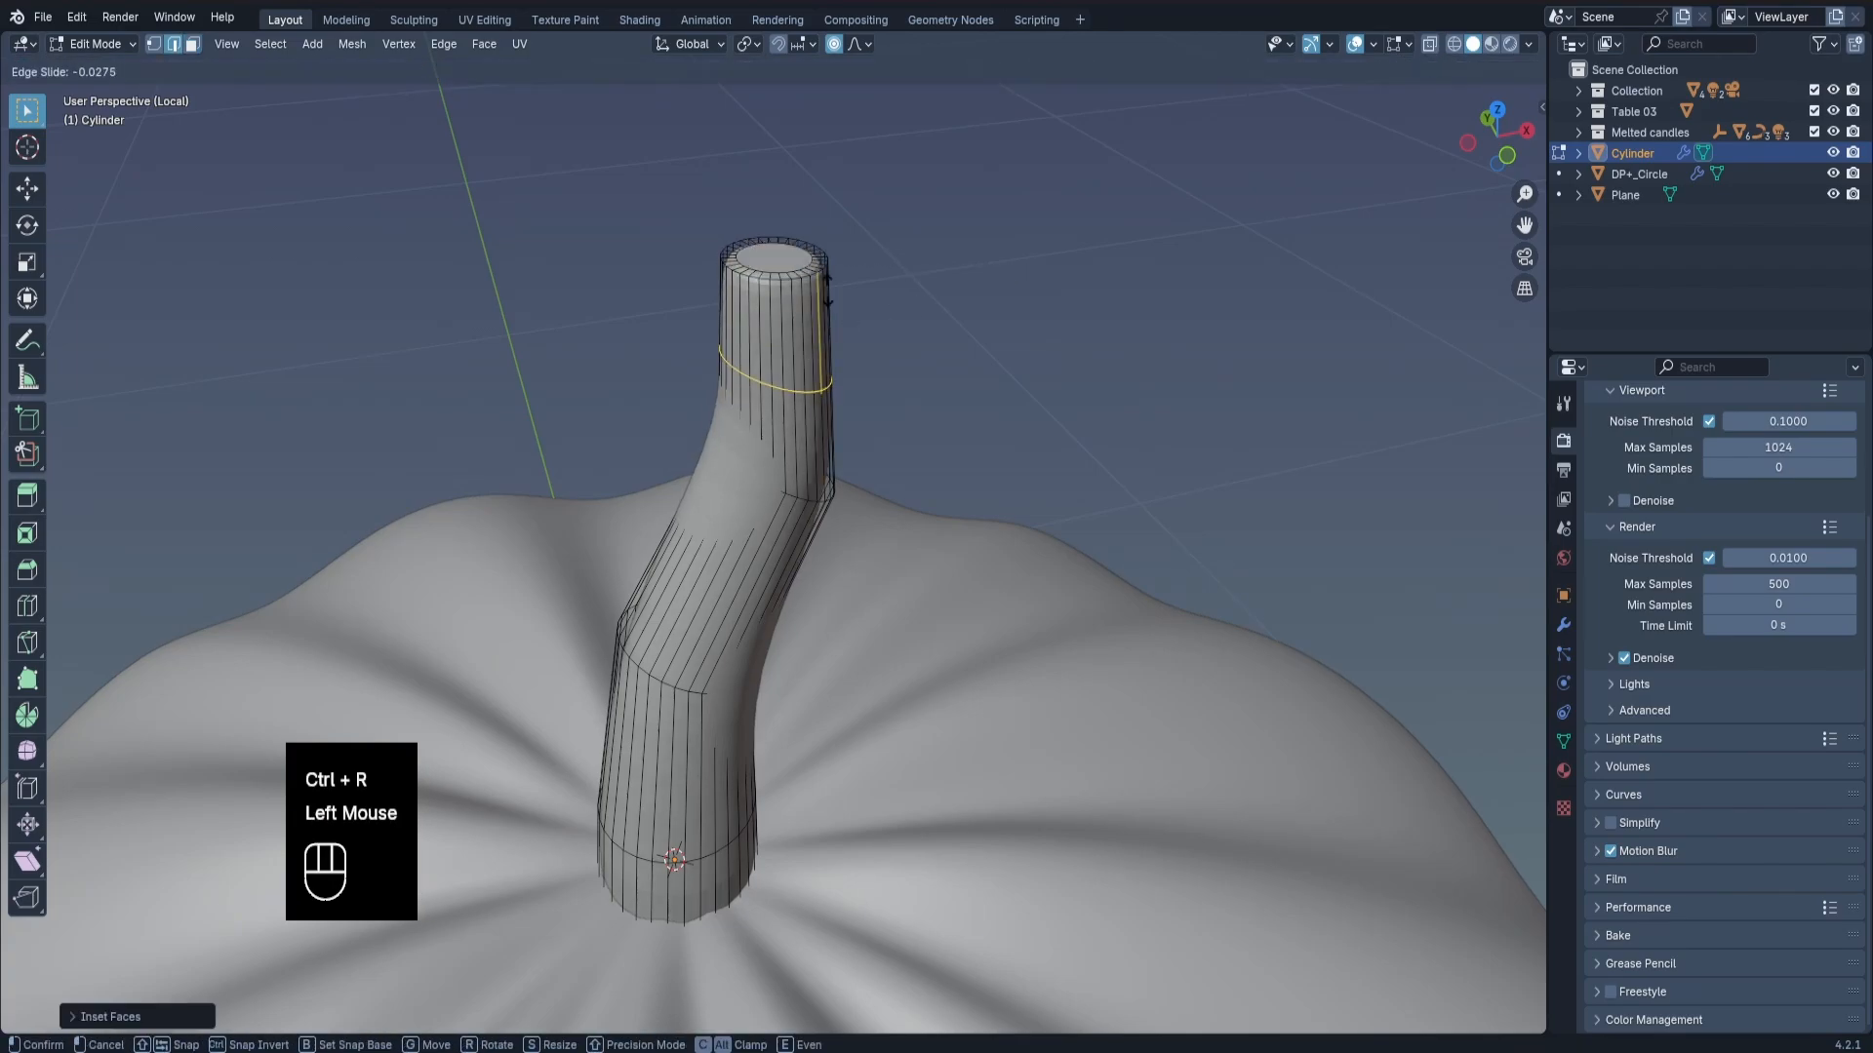
click(839, 232)
key(Tab)
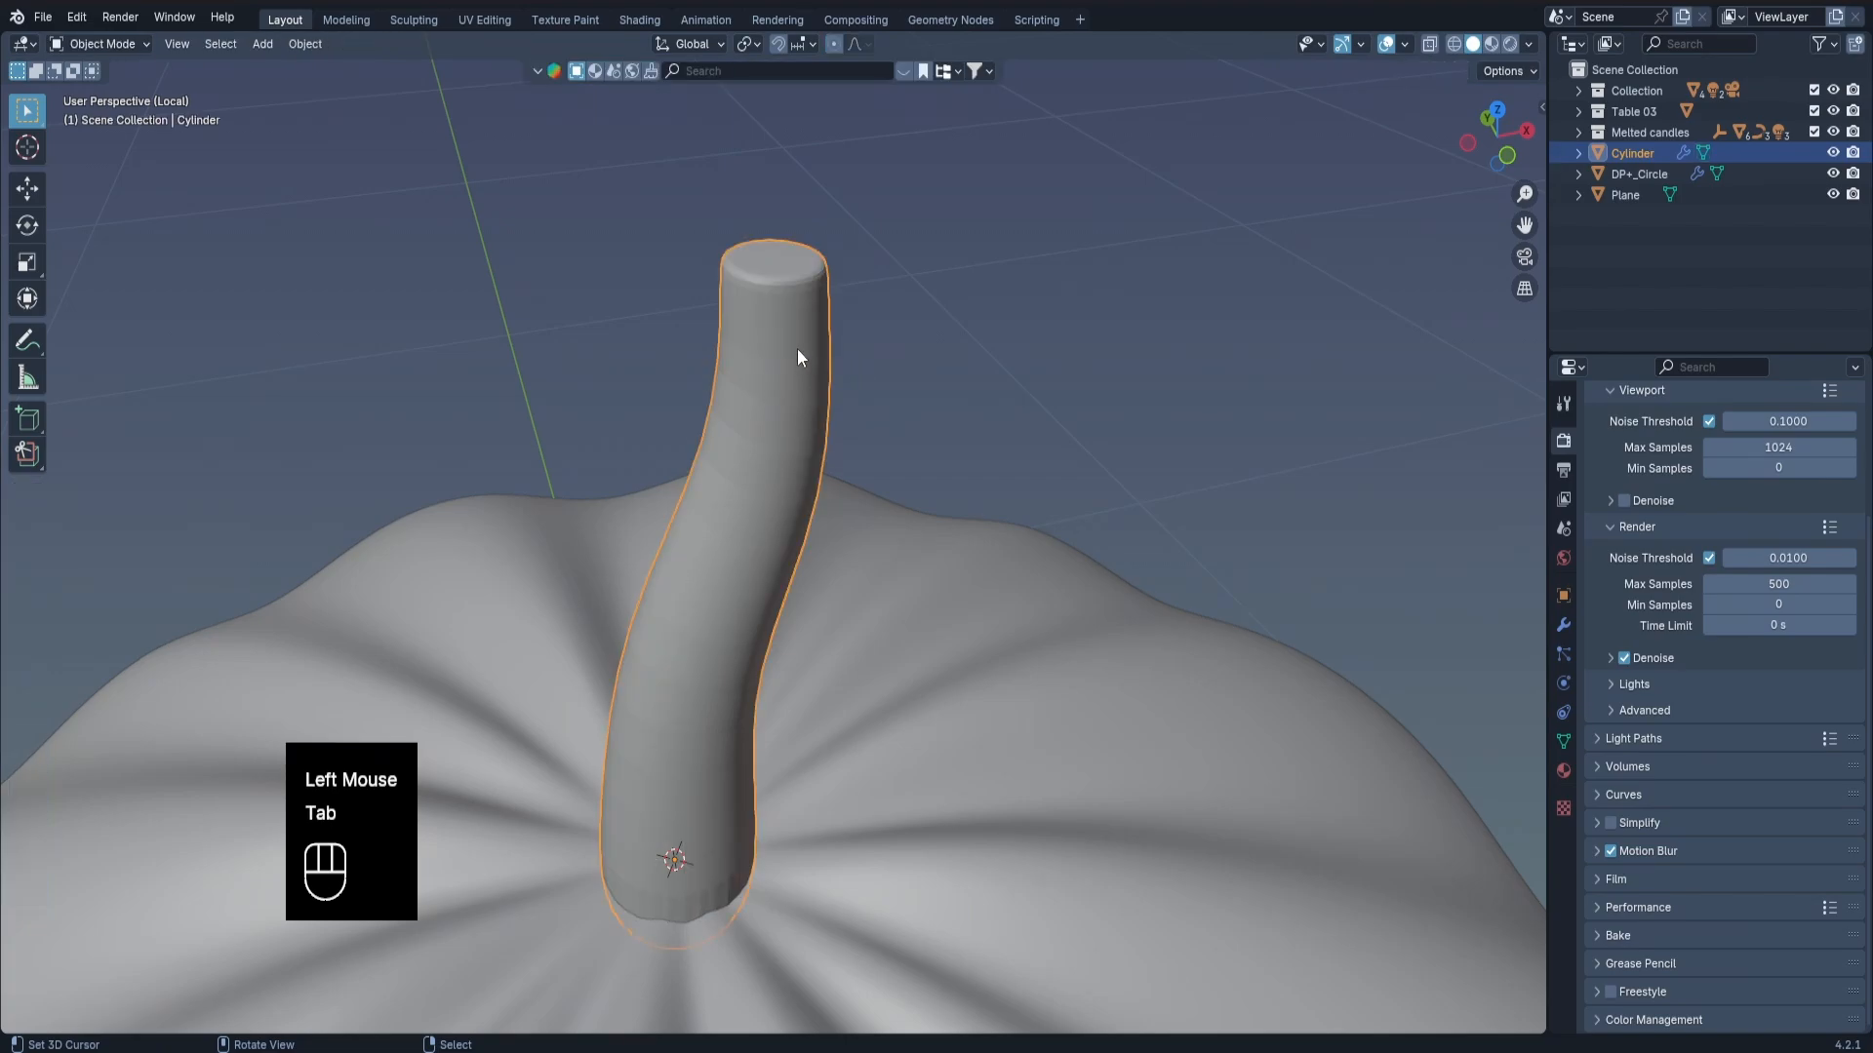
Shade the stem smooth and rescale the whole stem object.
mouse_move(798, 349)
middle_down()
mouse_move(769, 337)
mouse_move(827, 339)
middle_up()
key(w)
click(827, 339)
middle_drag(733, 408, 966, 436)
scroll(731, 414, down, 2)
scroll(710, 455, up, 3)
scroll(710, 454, up, 2)
middle_drag(710, 454, 811, 449)
key(s)
click(950, 560)
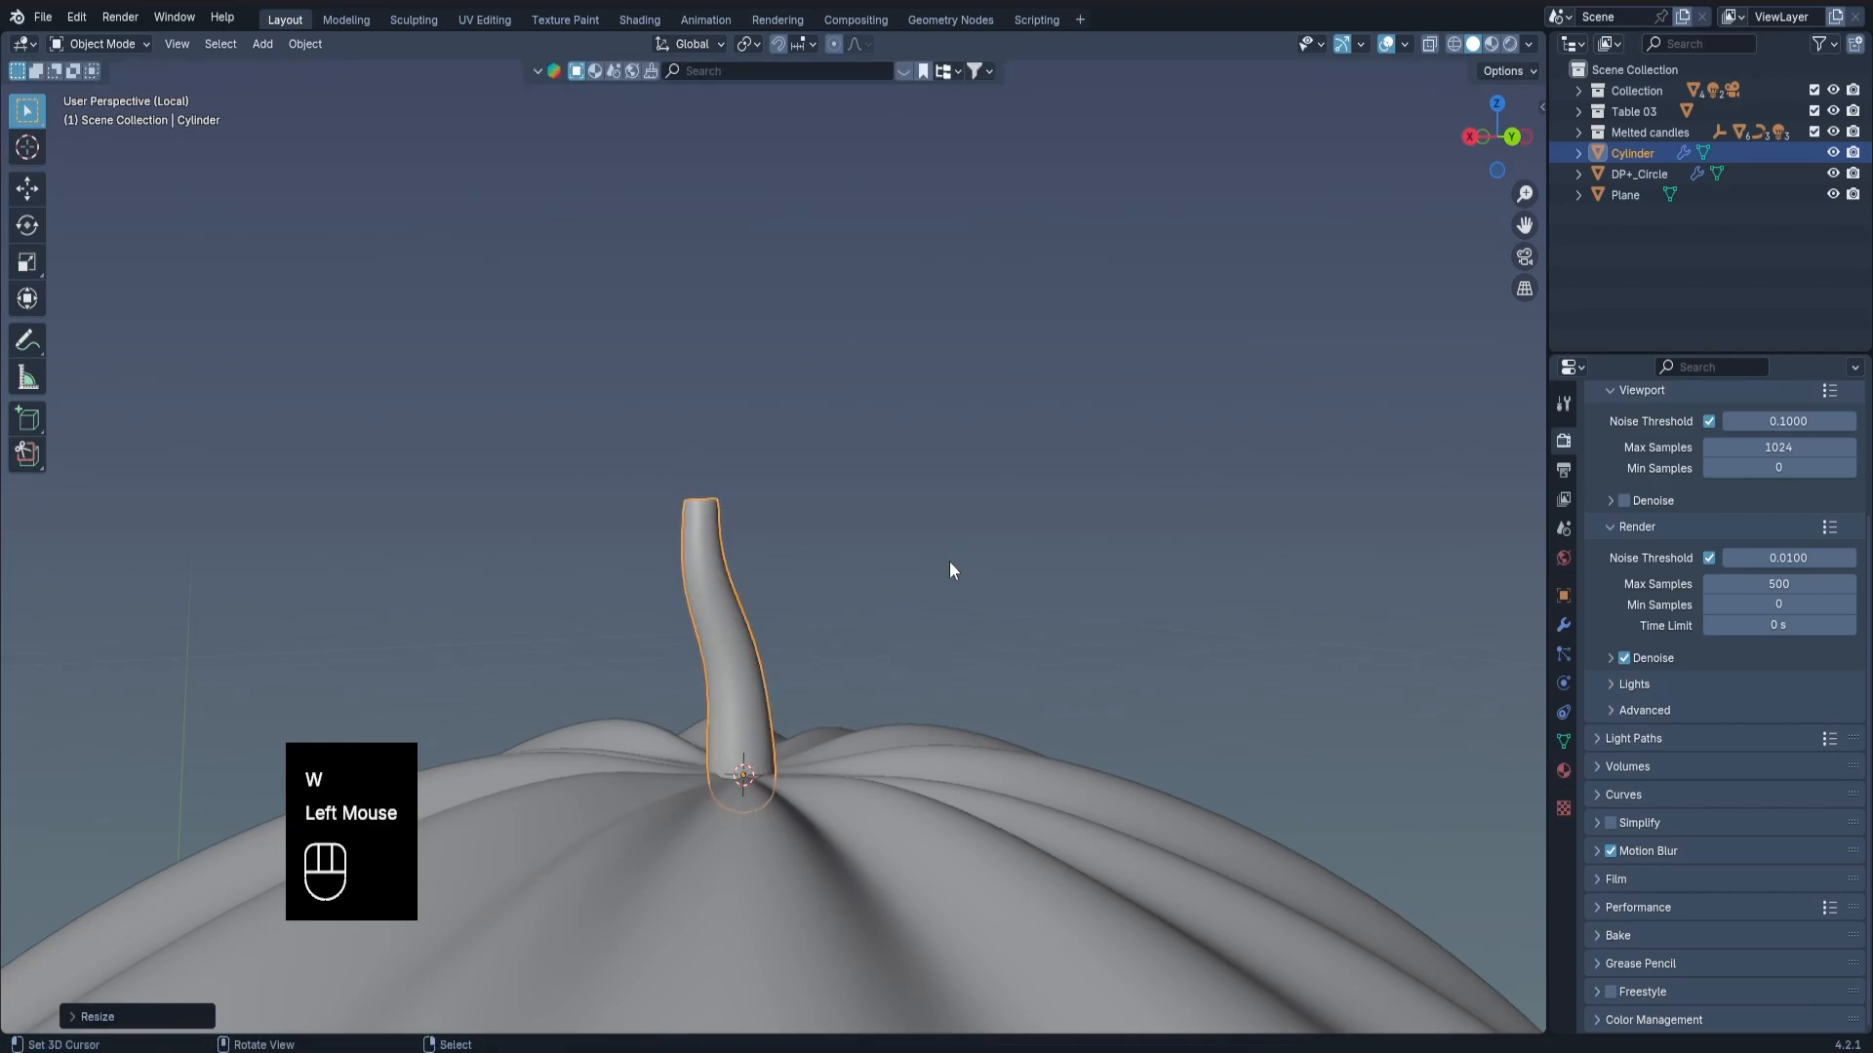
Add one edge loop around the stem's base near the pumpkin surface and return to Object Mode.
key(Tab)
scroll(771, 742, up, 3)
middle_drag(771, 741, 784, 757)
key(ctrl+r)
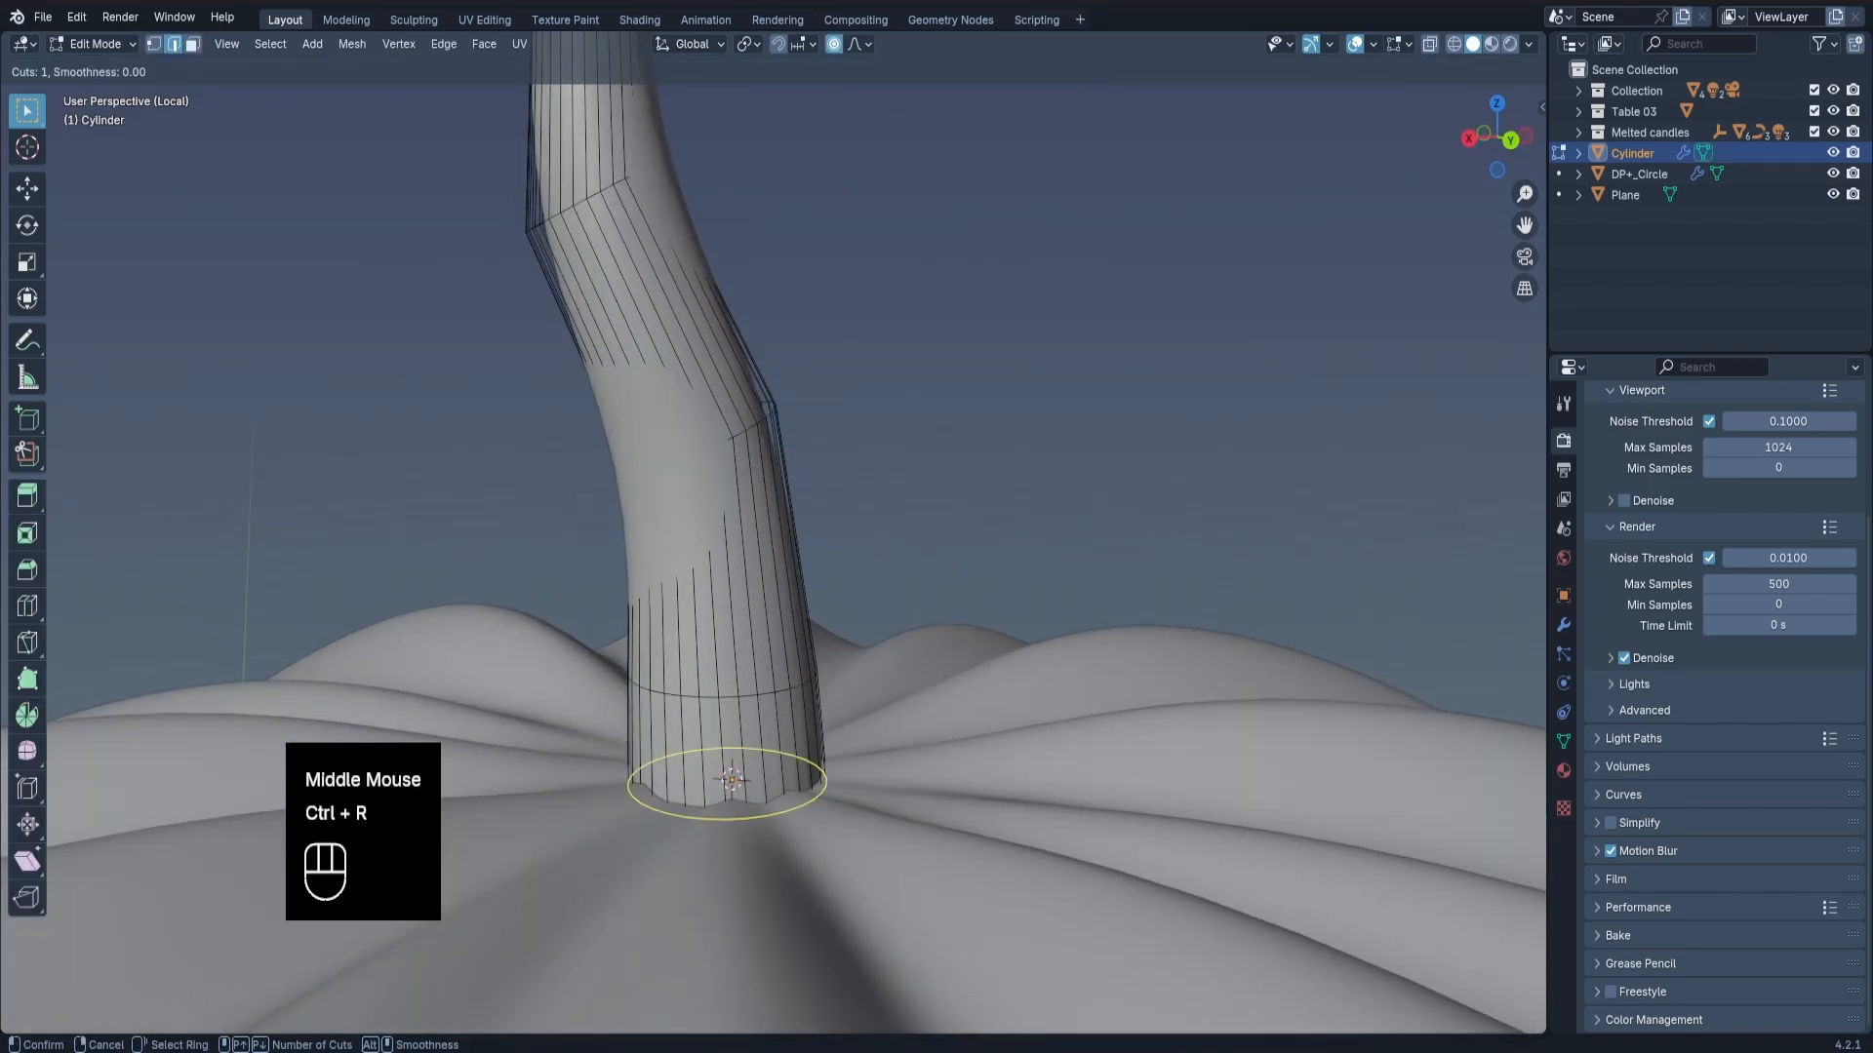
click(783, 762)
click(781, 773)
key(Tab)
scroll(751, 629, down, 2)
scroll(751, 625, down, 1)
middle_drag(751, 625, 747, 581)
scroll(747, 582, up, 3)
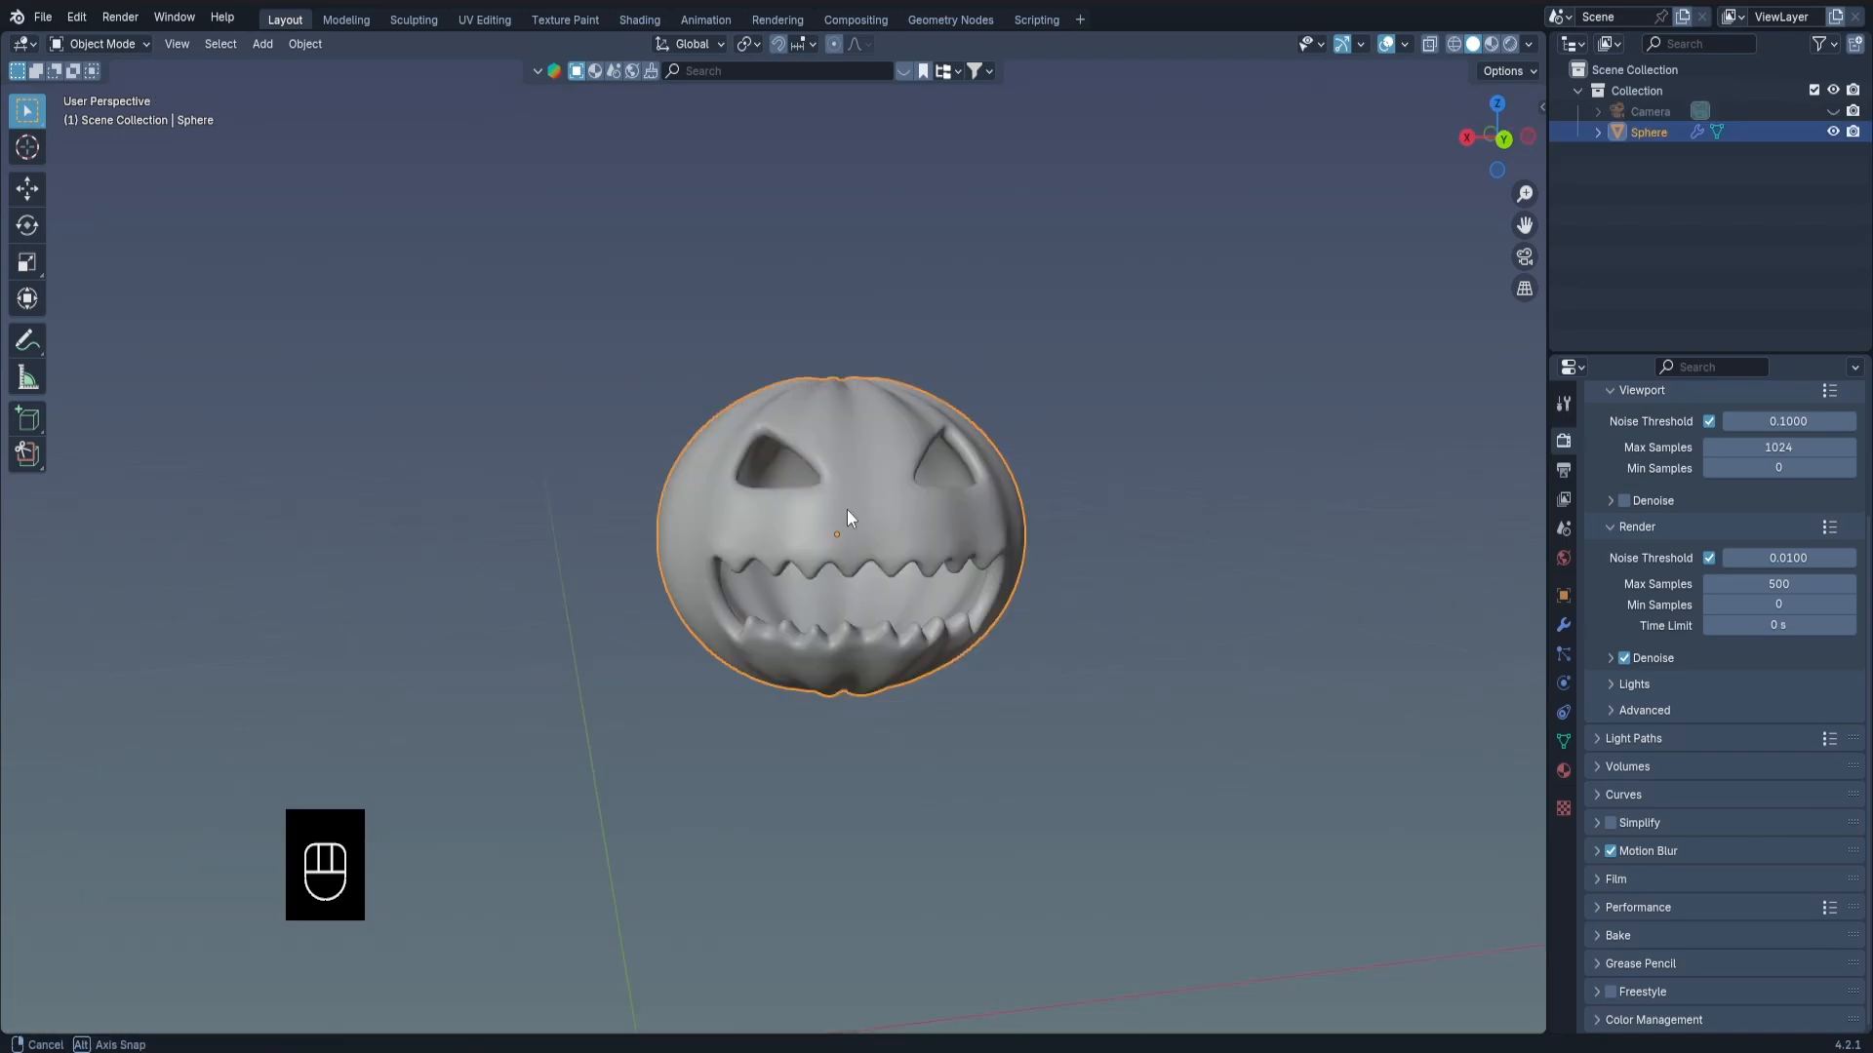
middle_drag(846, 511, 827, 543)
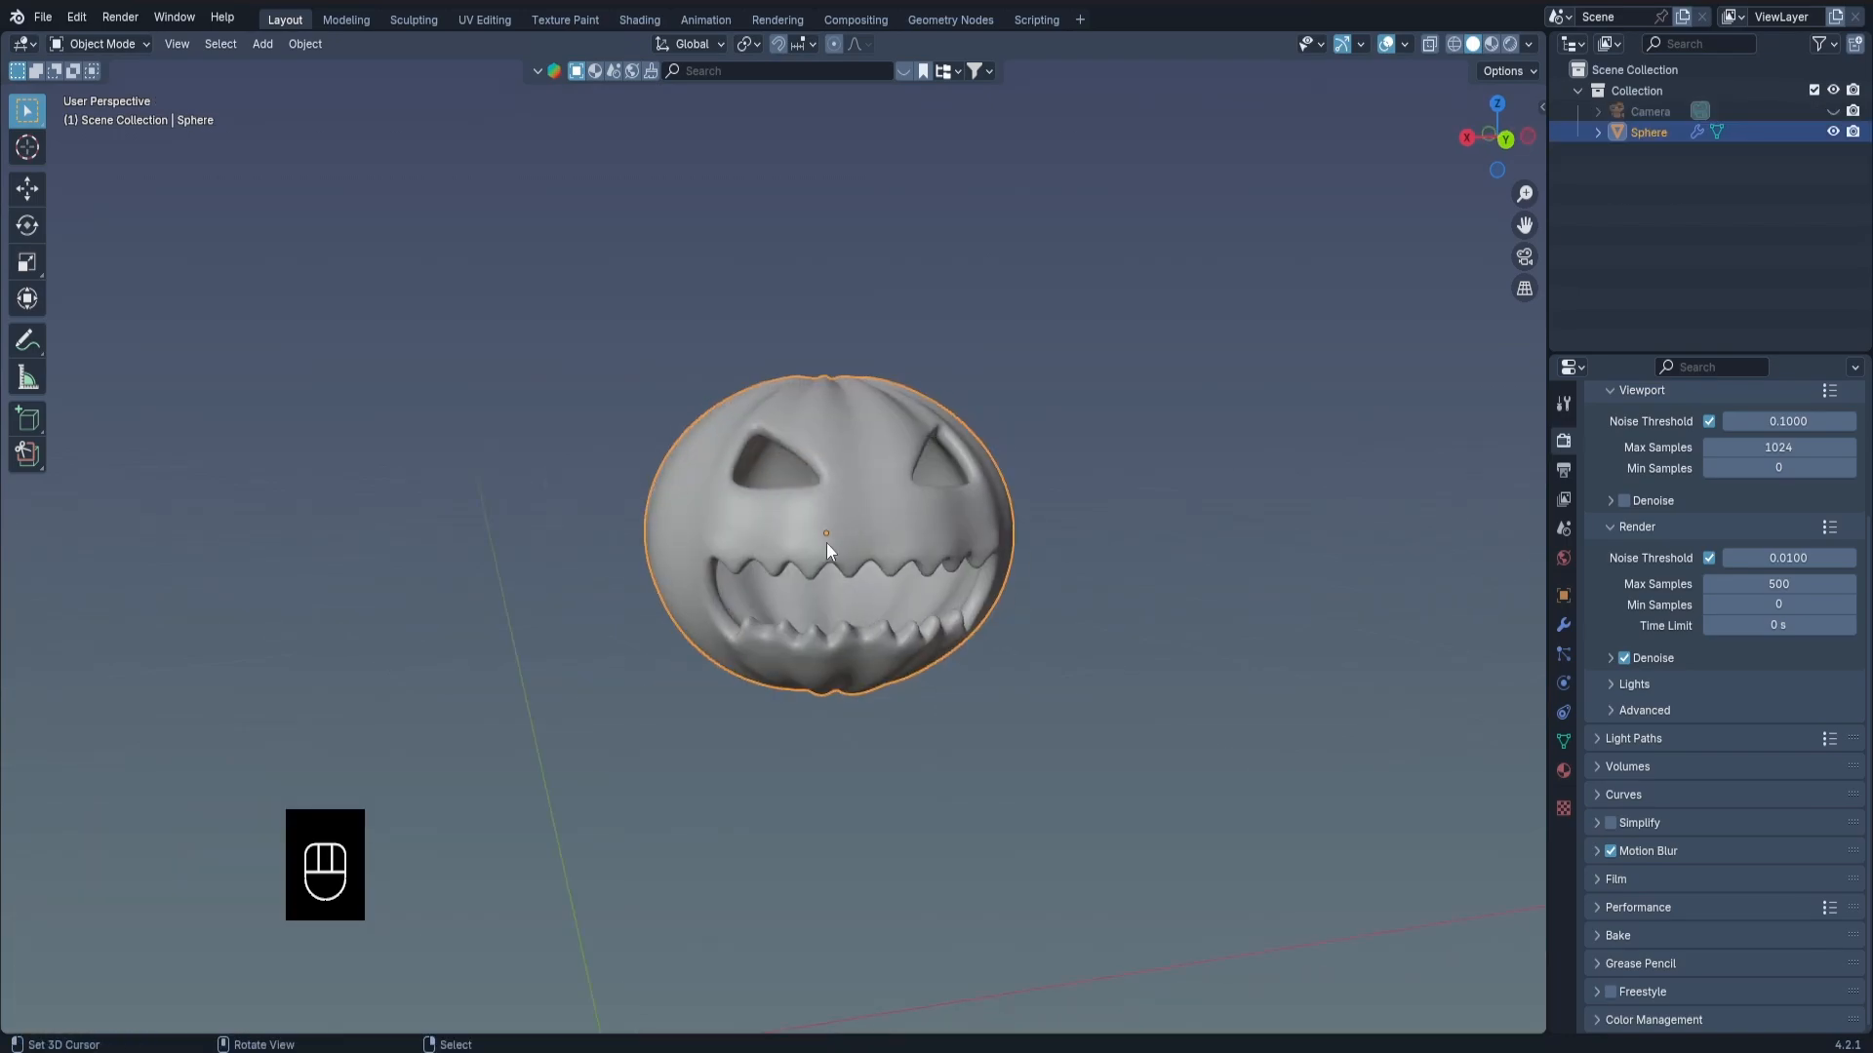
Split the 3D viewport horizontally and turn the lower area into a Shader Editor showing the pumpkin's material nodes.
drag(8, 1032, 13, 644)
click(22, 655)
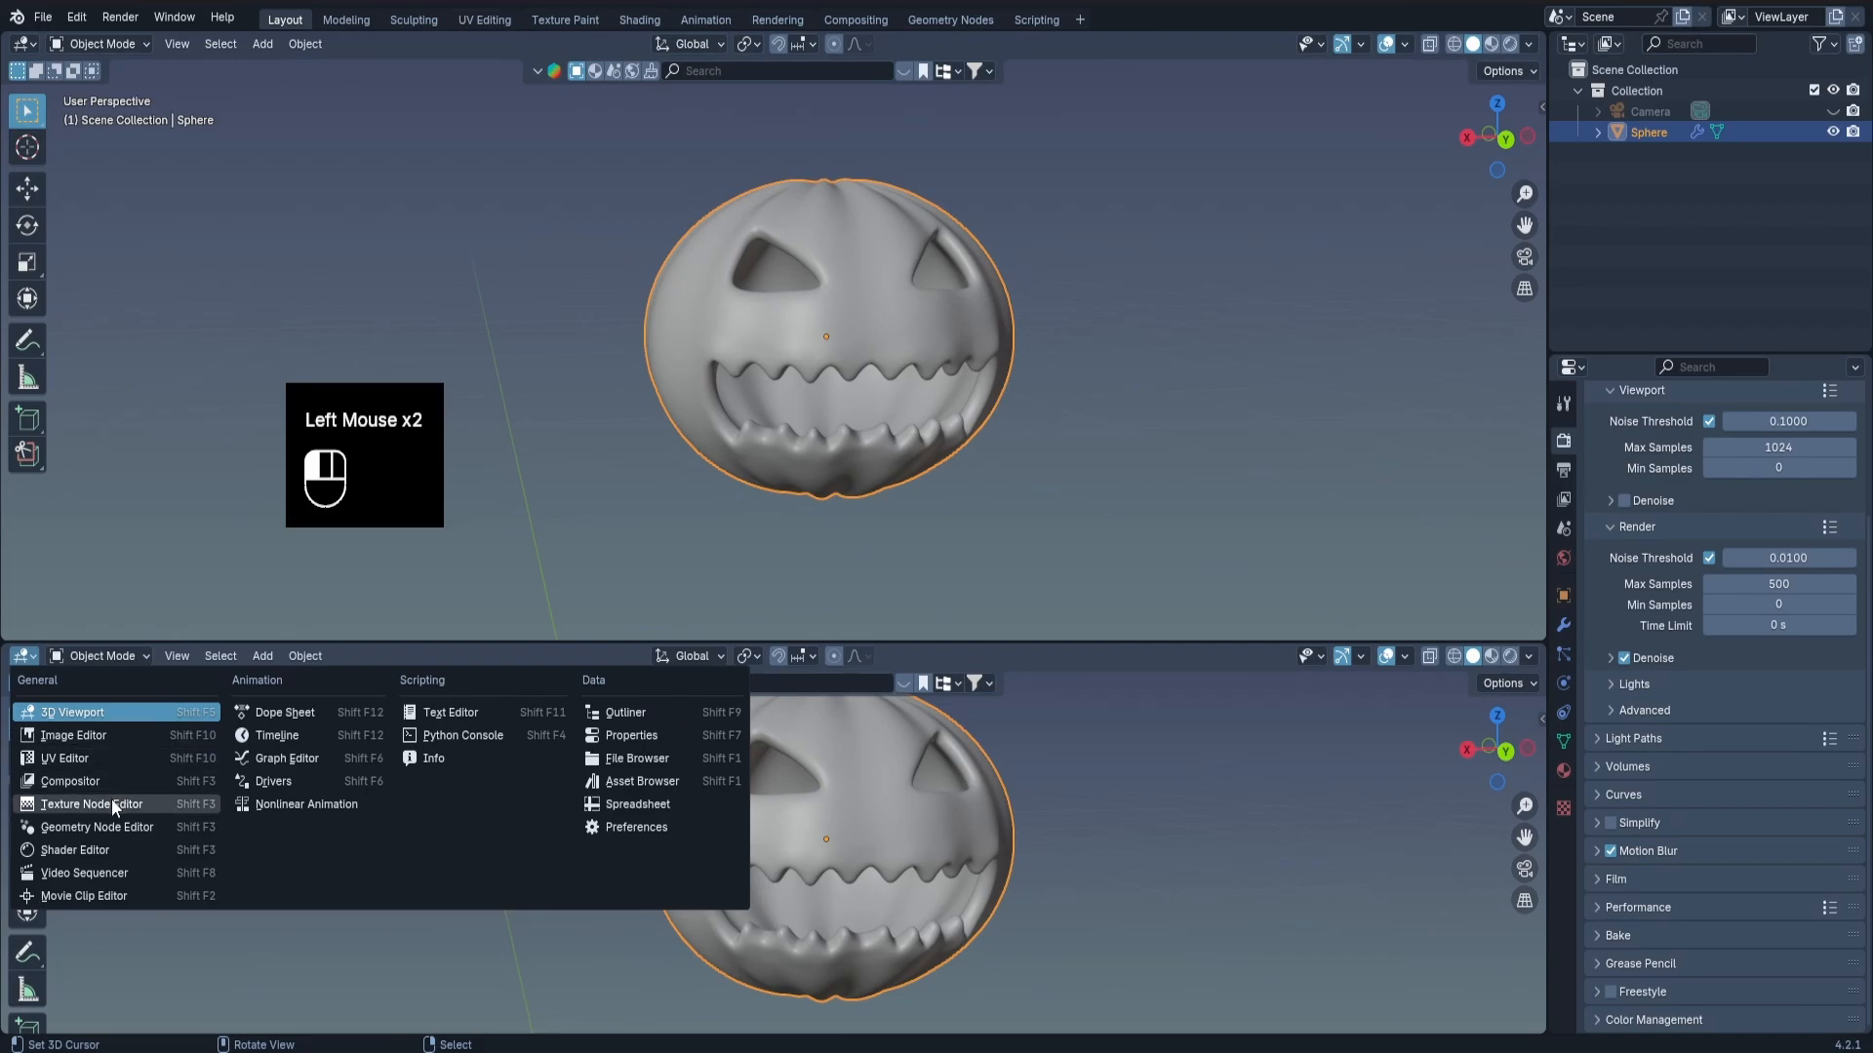
click(98, 850)
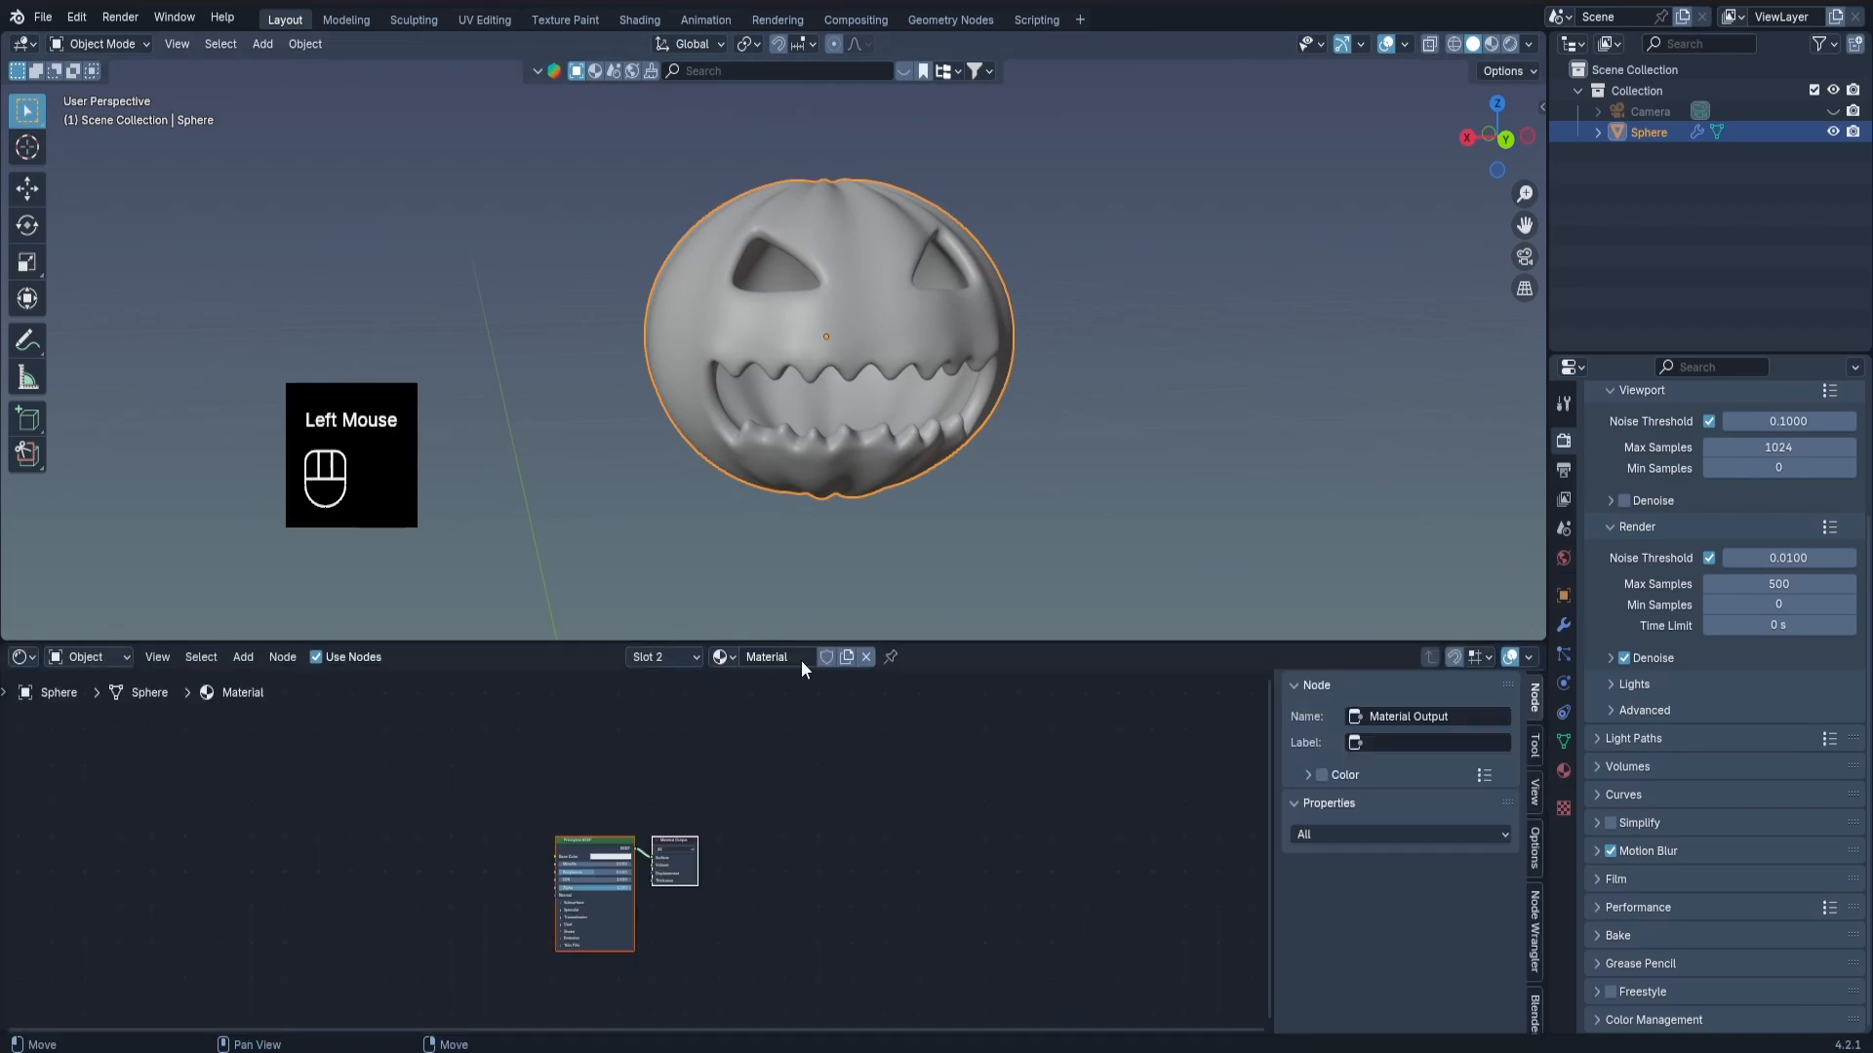
scroll(586, 892, up, 3)
middle_drag(670, 868, 922, 827)
scroll(741, 778, up, 1)
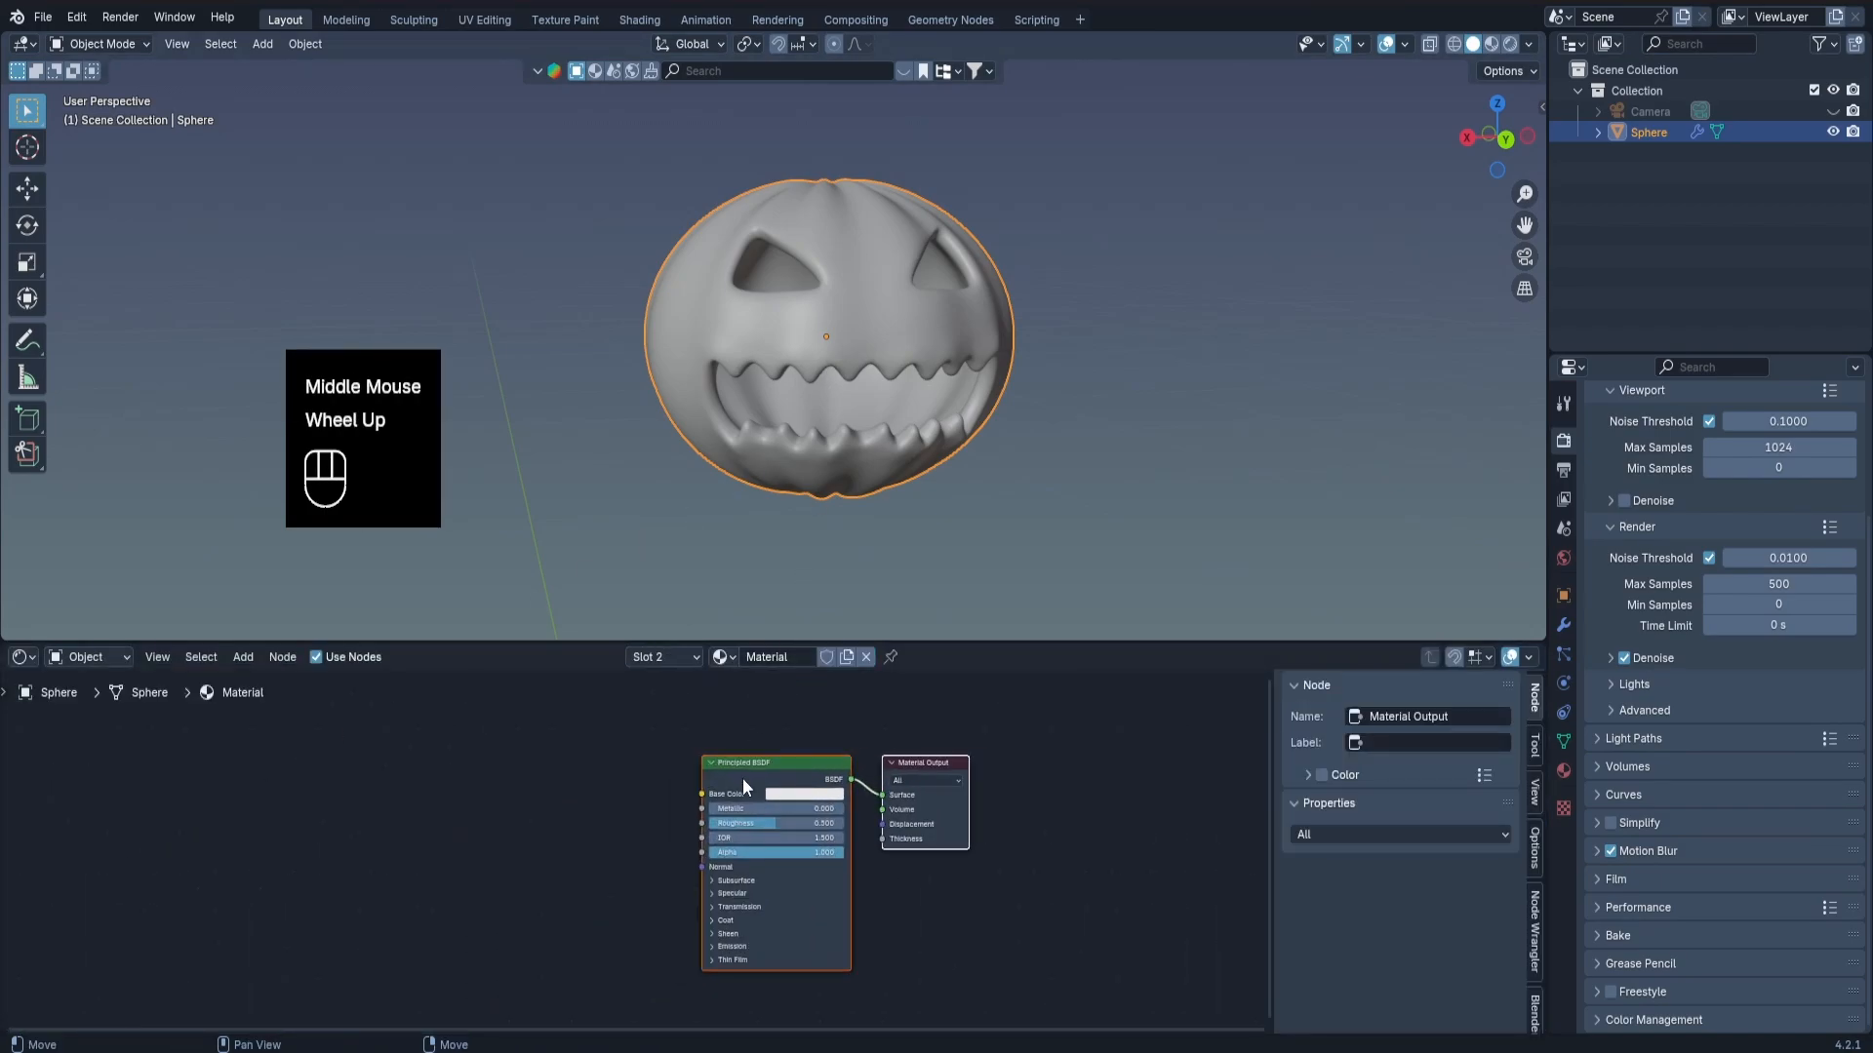
scroll(753, 772, up, 1)
Add a Noise Texture node before the Principled BSDF and attach Mapping and Texture Coordinate nodes to it.
click(768, 767)
middle_drag(769, 766, 818, 729)
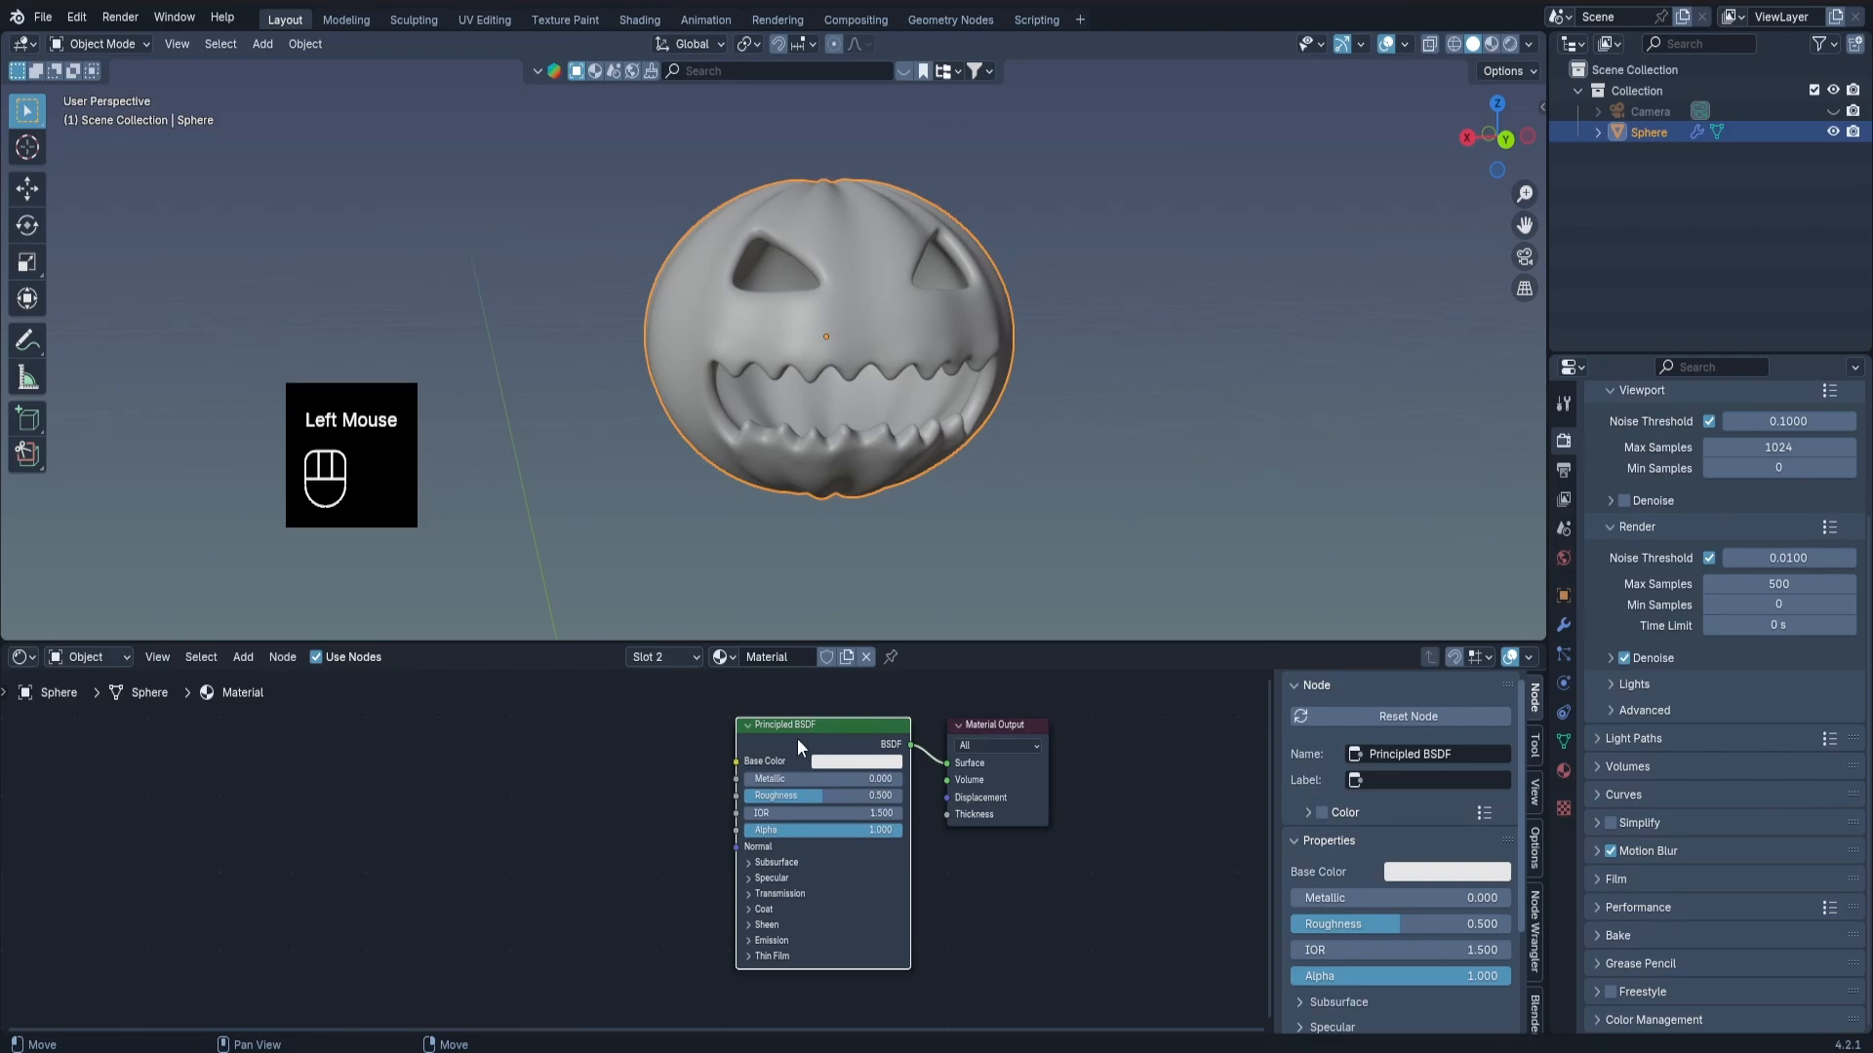
middle_drag(714, 738, 833, 743)
double_click(571, 742)
key(shift+a)
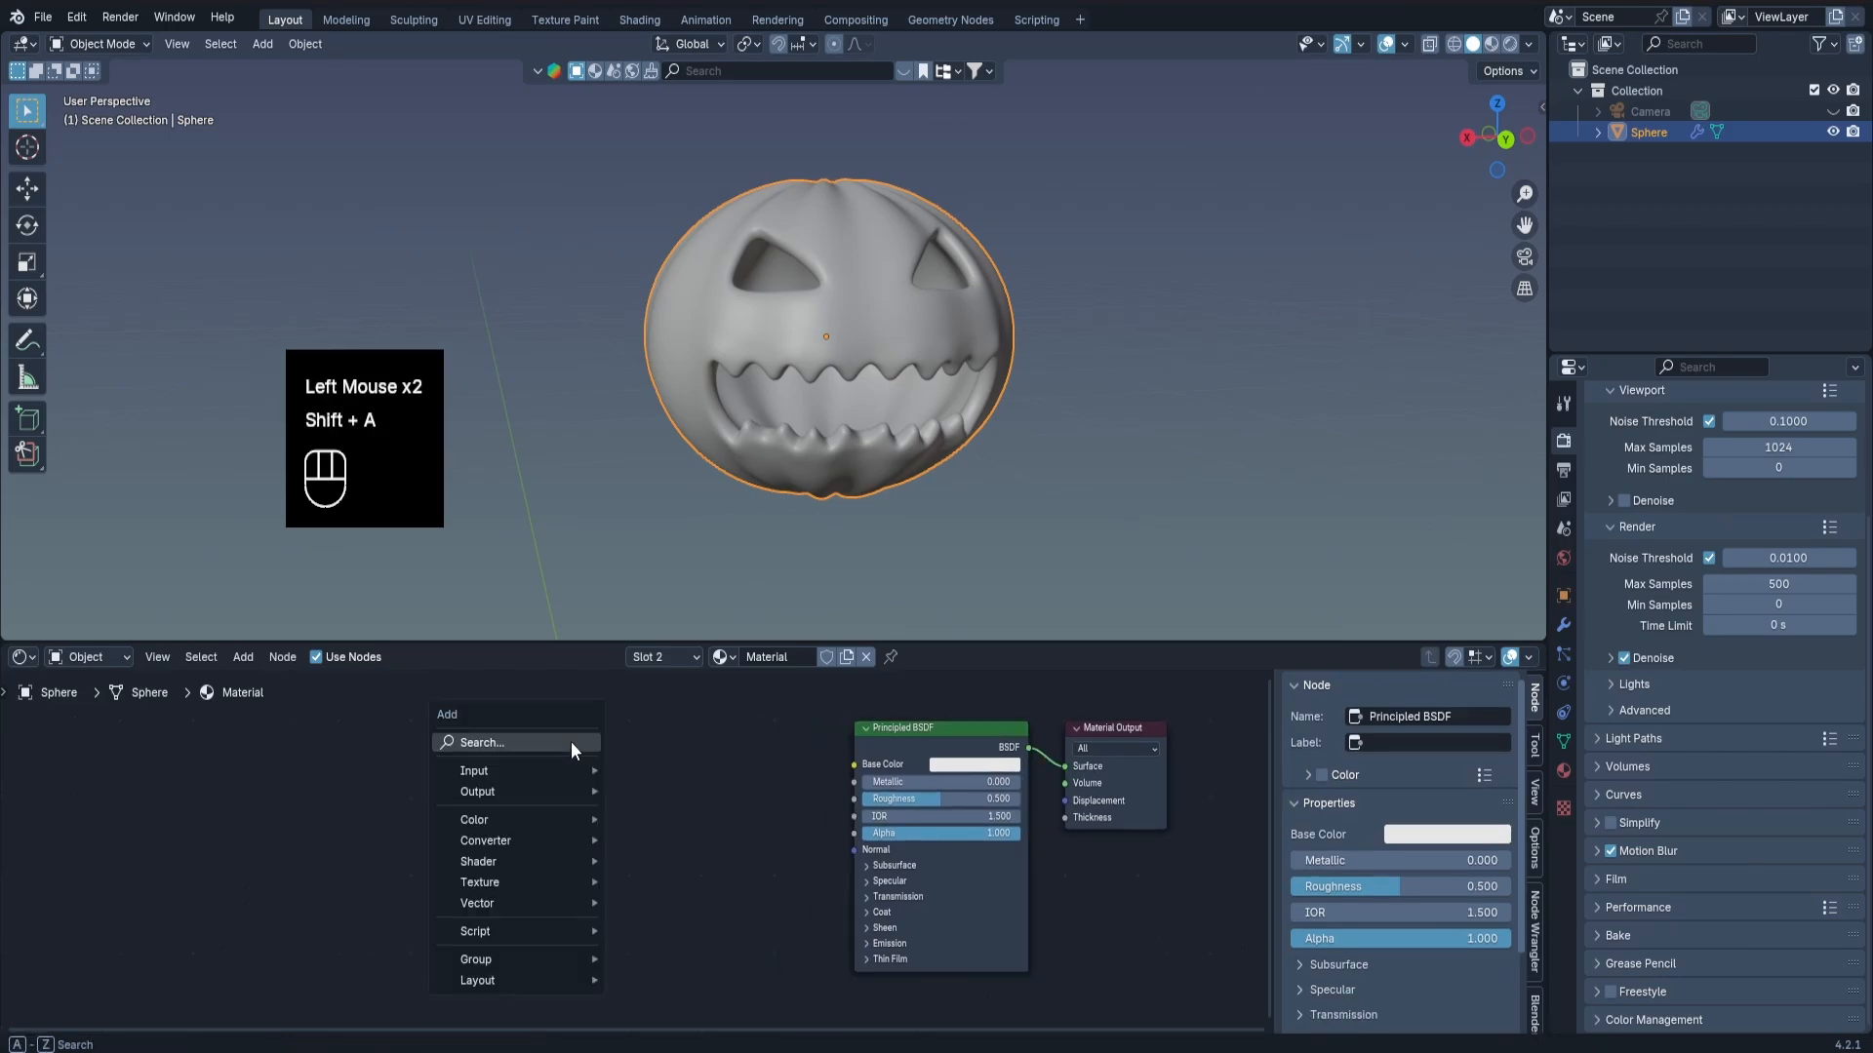
text(nois)
key(Return)
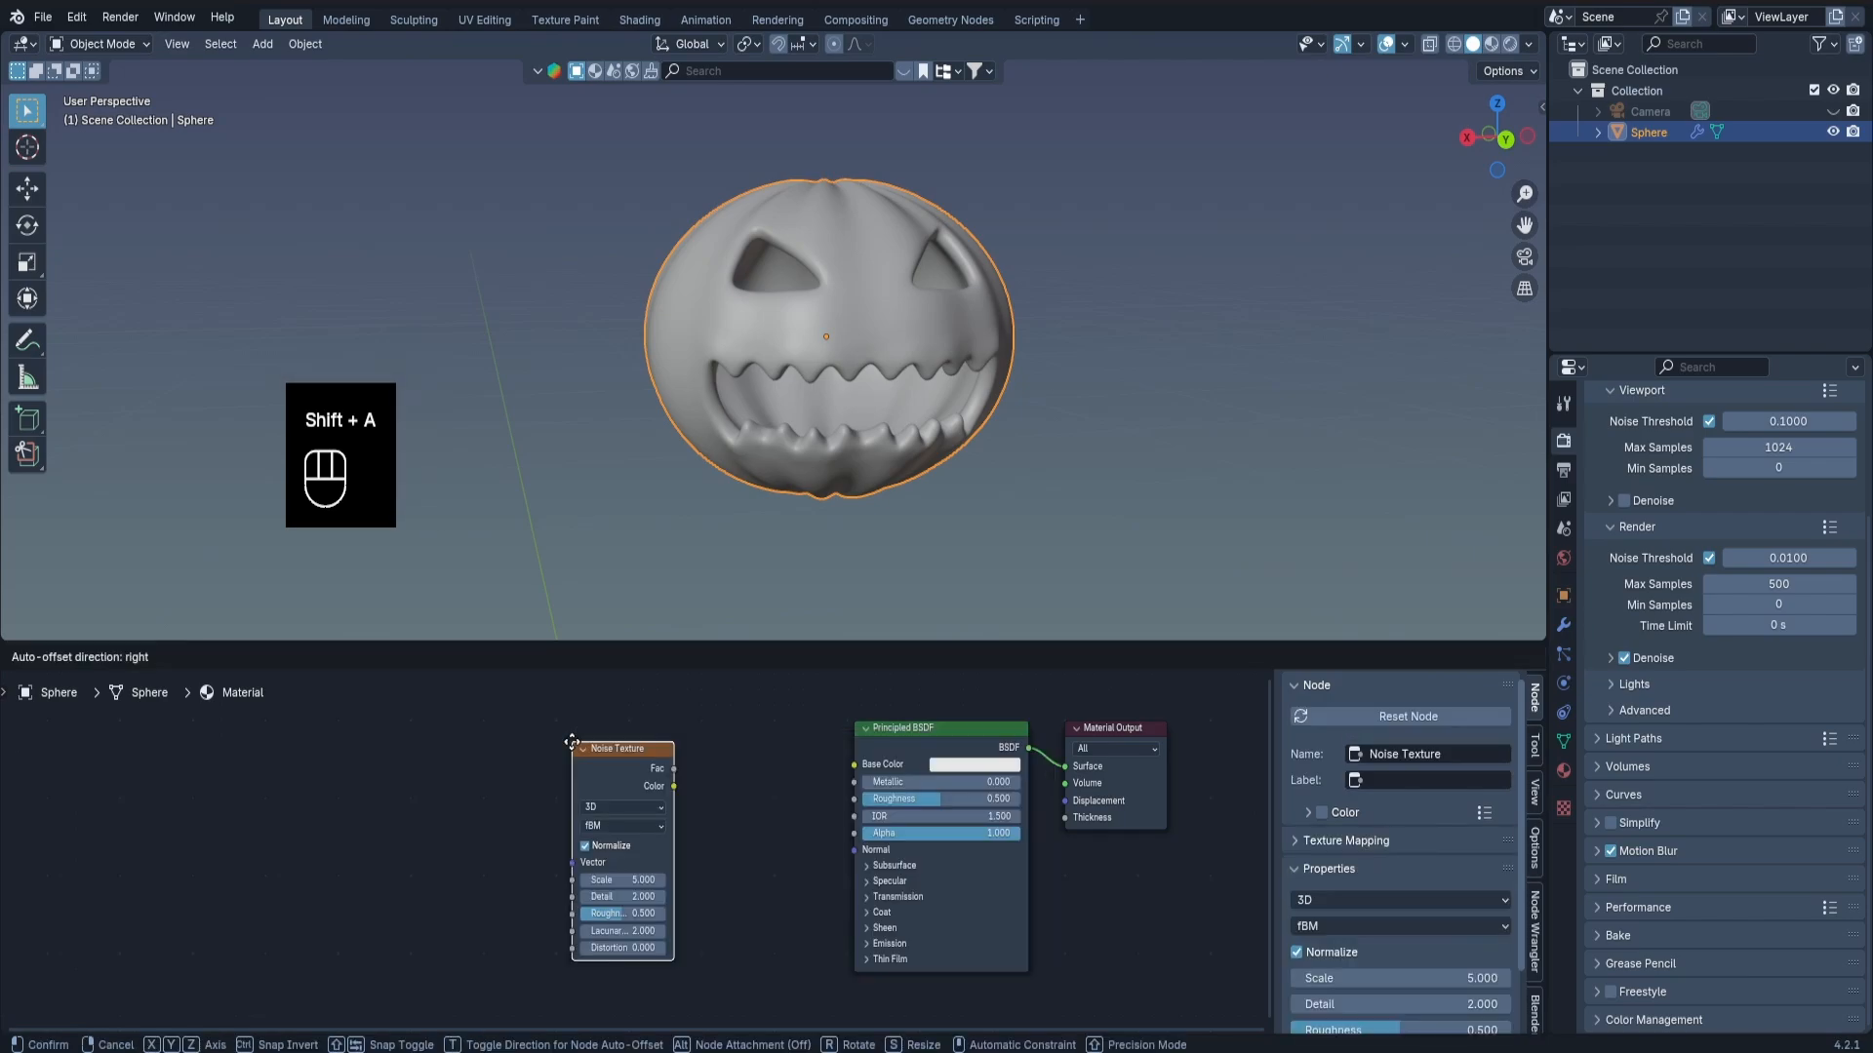
click(571, 753)
click(562, 733)
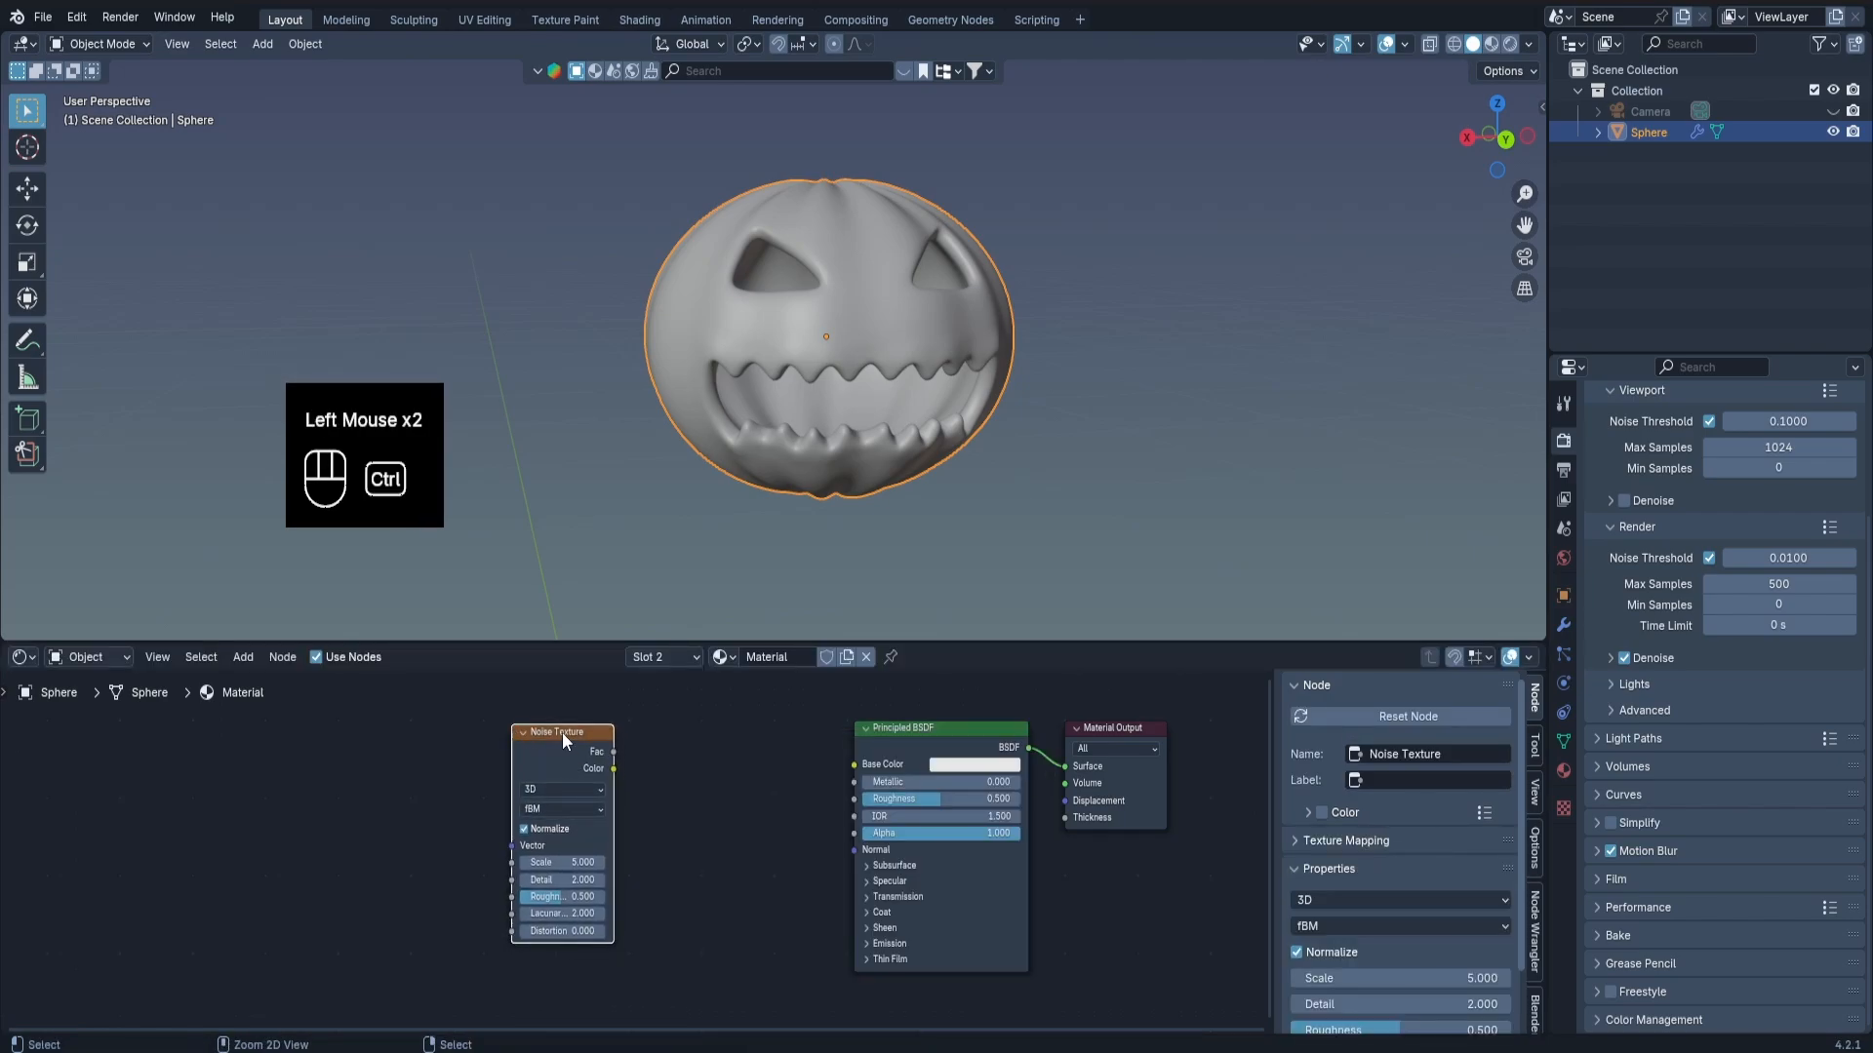
key(ctrl+t)
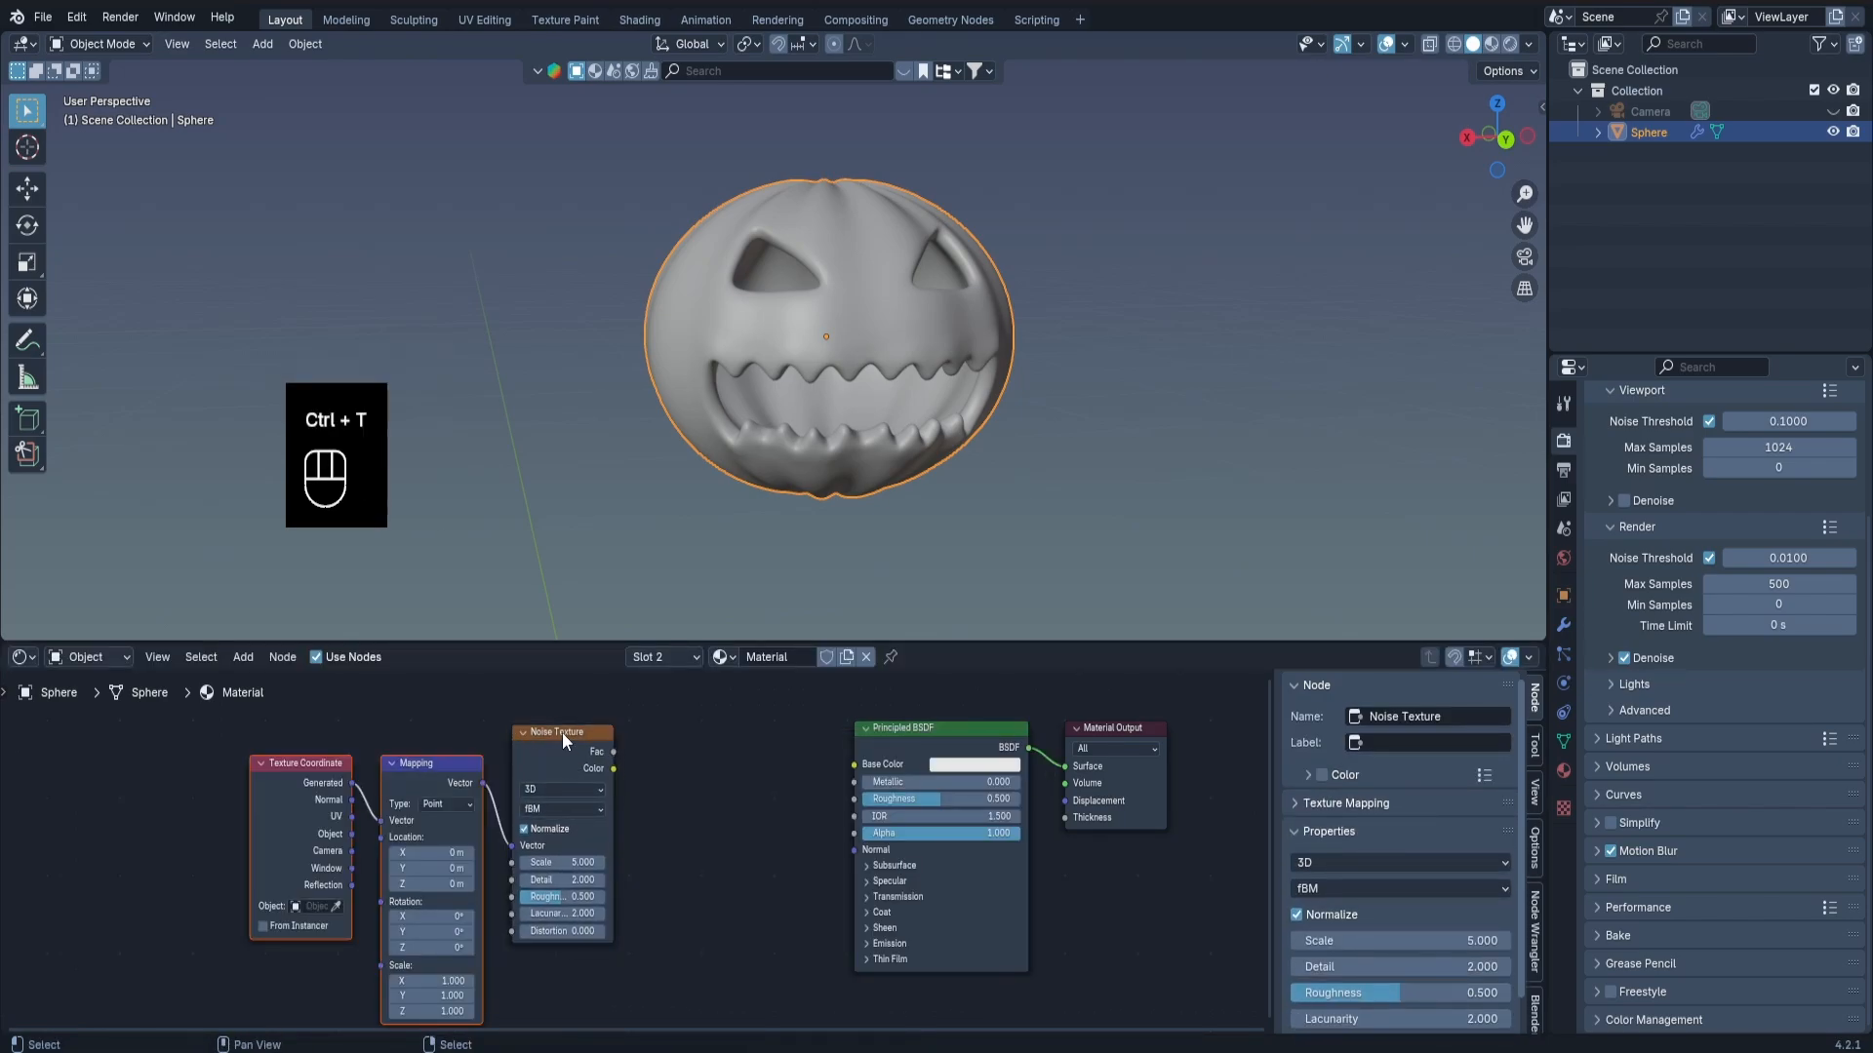
Add a Bump node between the Noise Texture and the Principled BSDF.
key(shift+a)
click(721, 745)
text(bump)
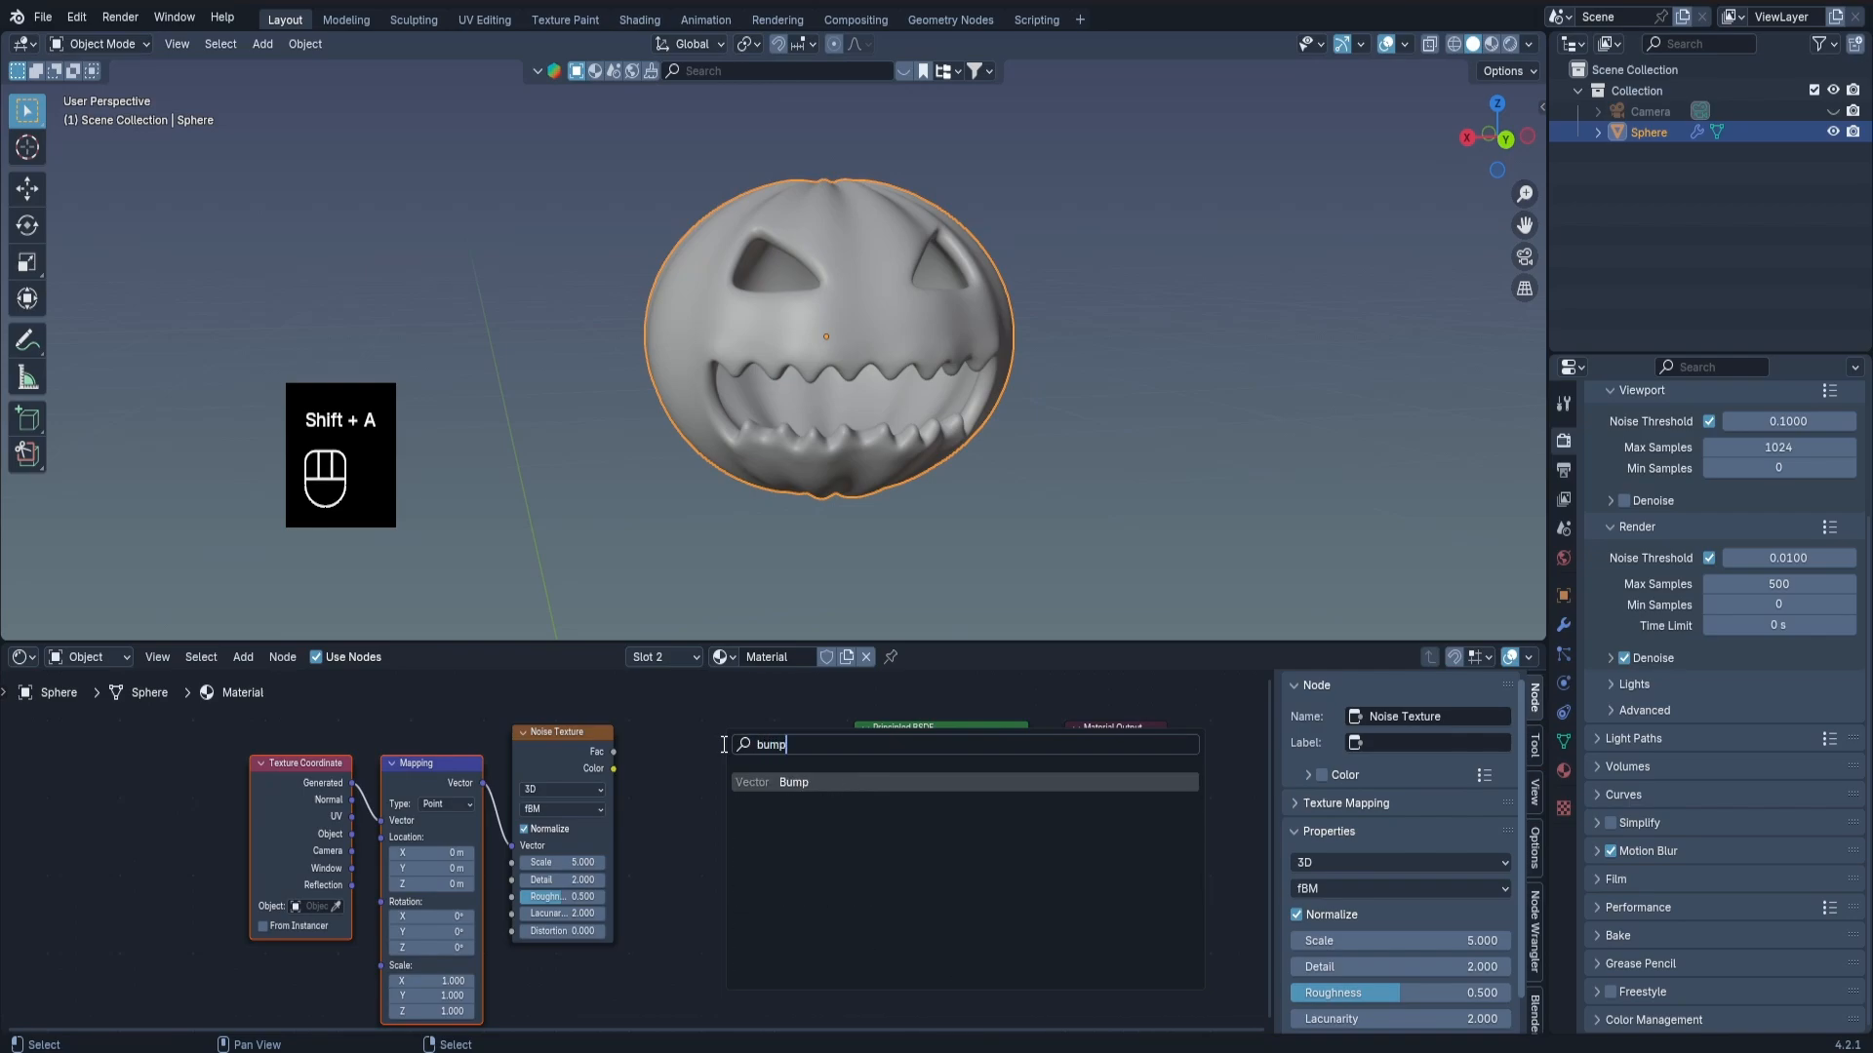
key(Return)
click(722, 744)
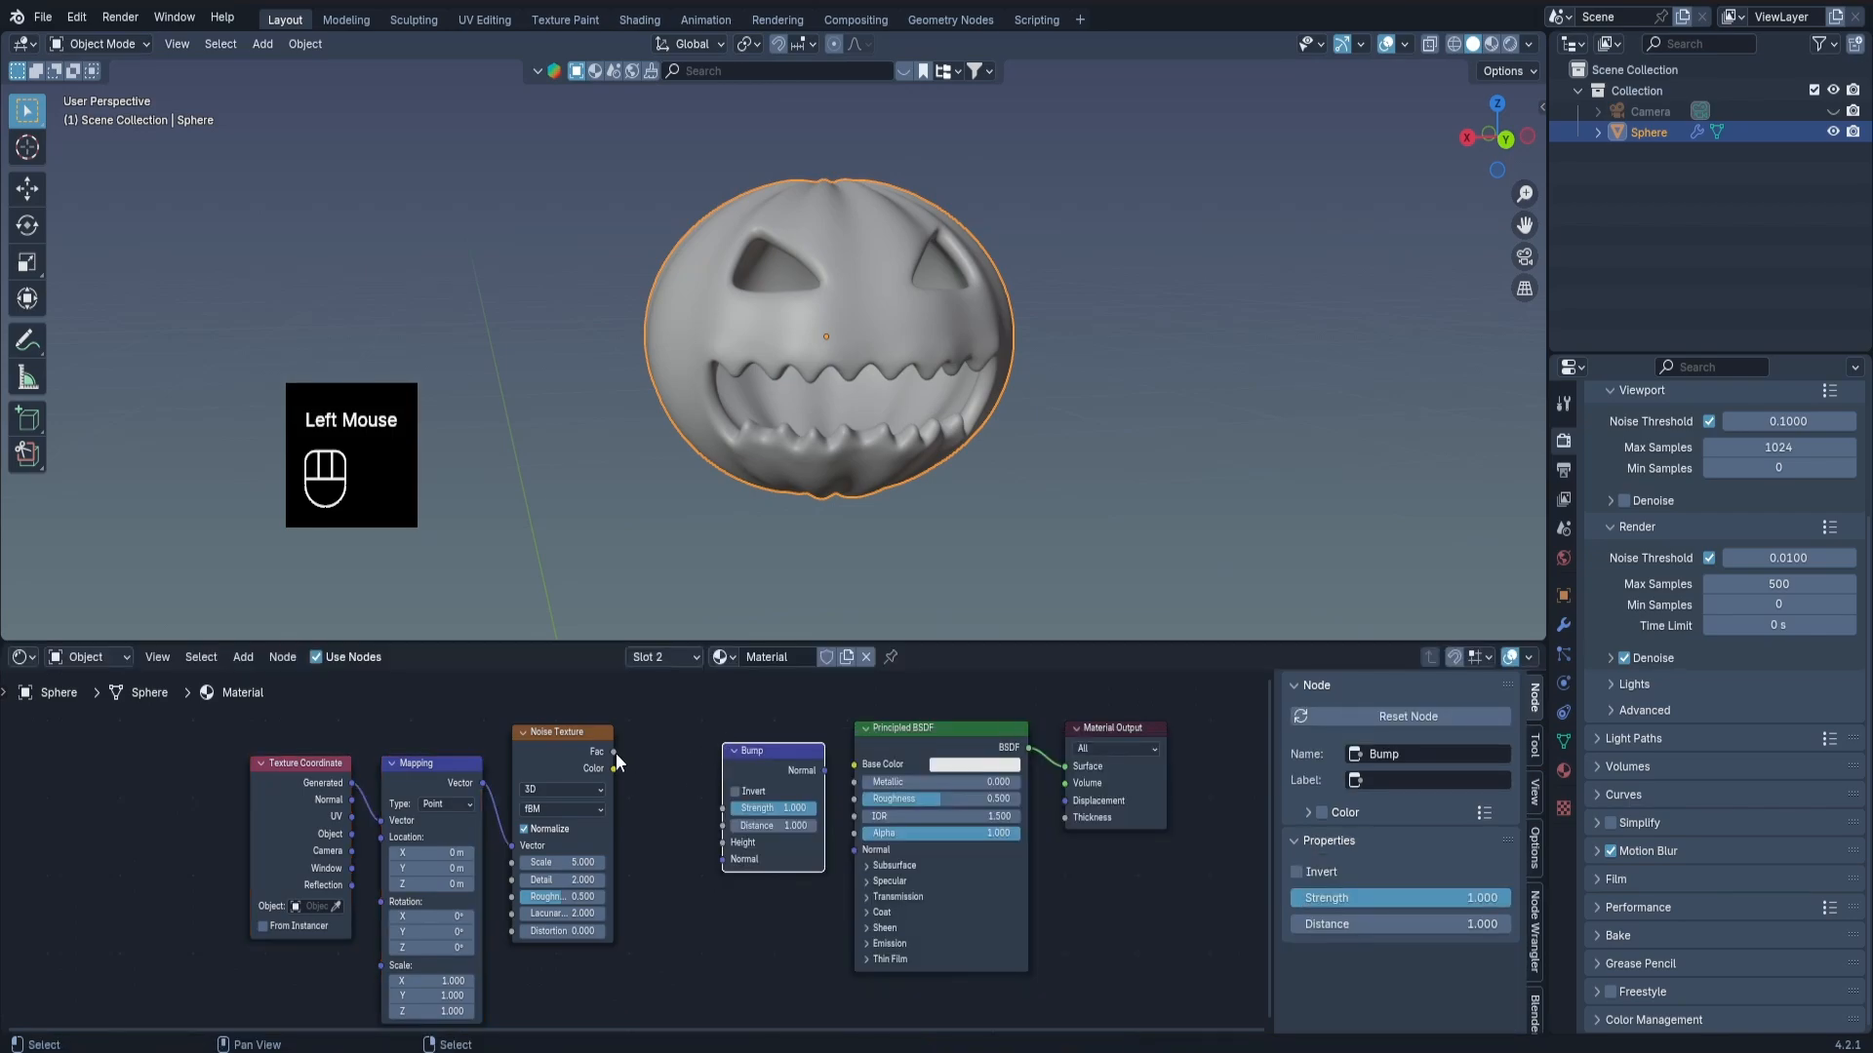
Connect the noise Fac output to the Bump Height, and the Bump Normal to the Principled BSDF Normal.
drag(617, 753, 724, 838)
click(821, 771)
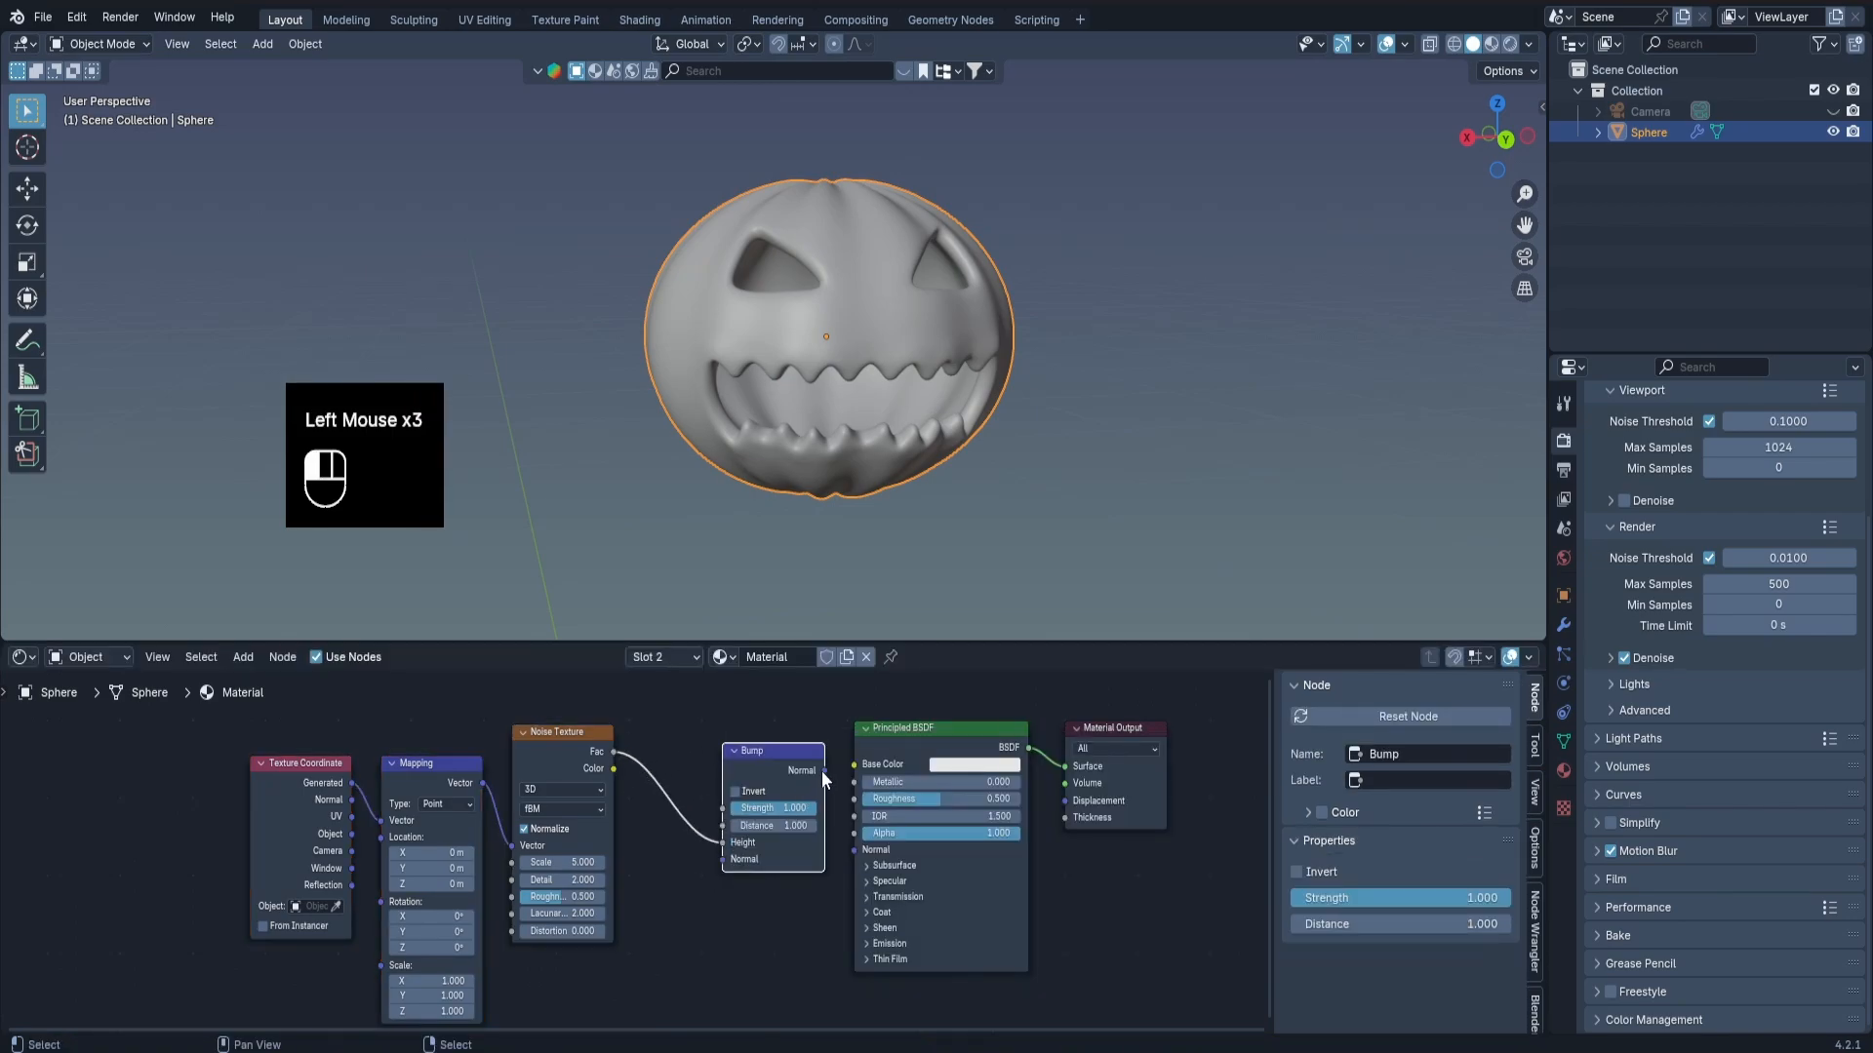
drag(844, 855, 844, 851)
drag(784, 760, 751, 830)
Switch the 3D viewport to rendered shading and add a Sun light to the scene.
scroll(766, 394, up, 2)
middle_drag(766, 395, 800, 423)
scroll(800, 423, down, 1)
key(z)
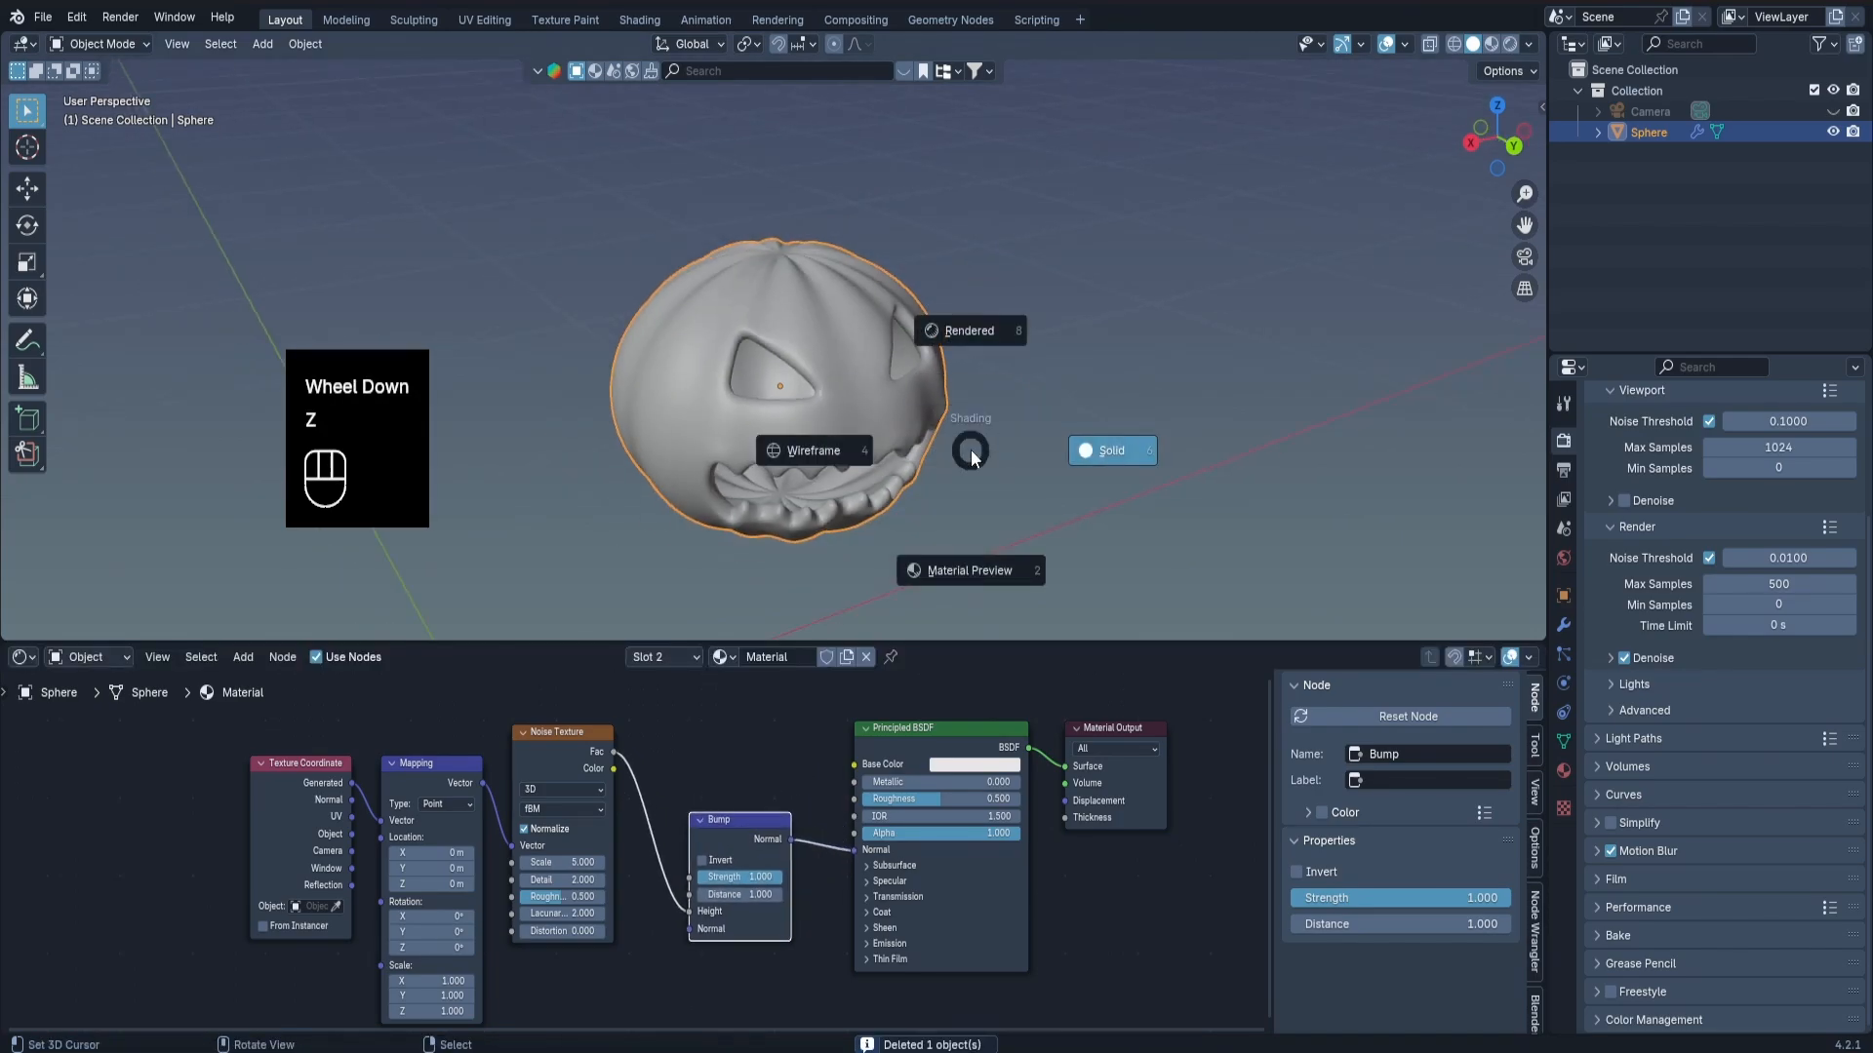
click(950, 253)
key(shift+a)
mouse_move(1003, 380)
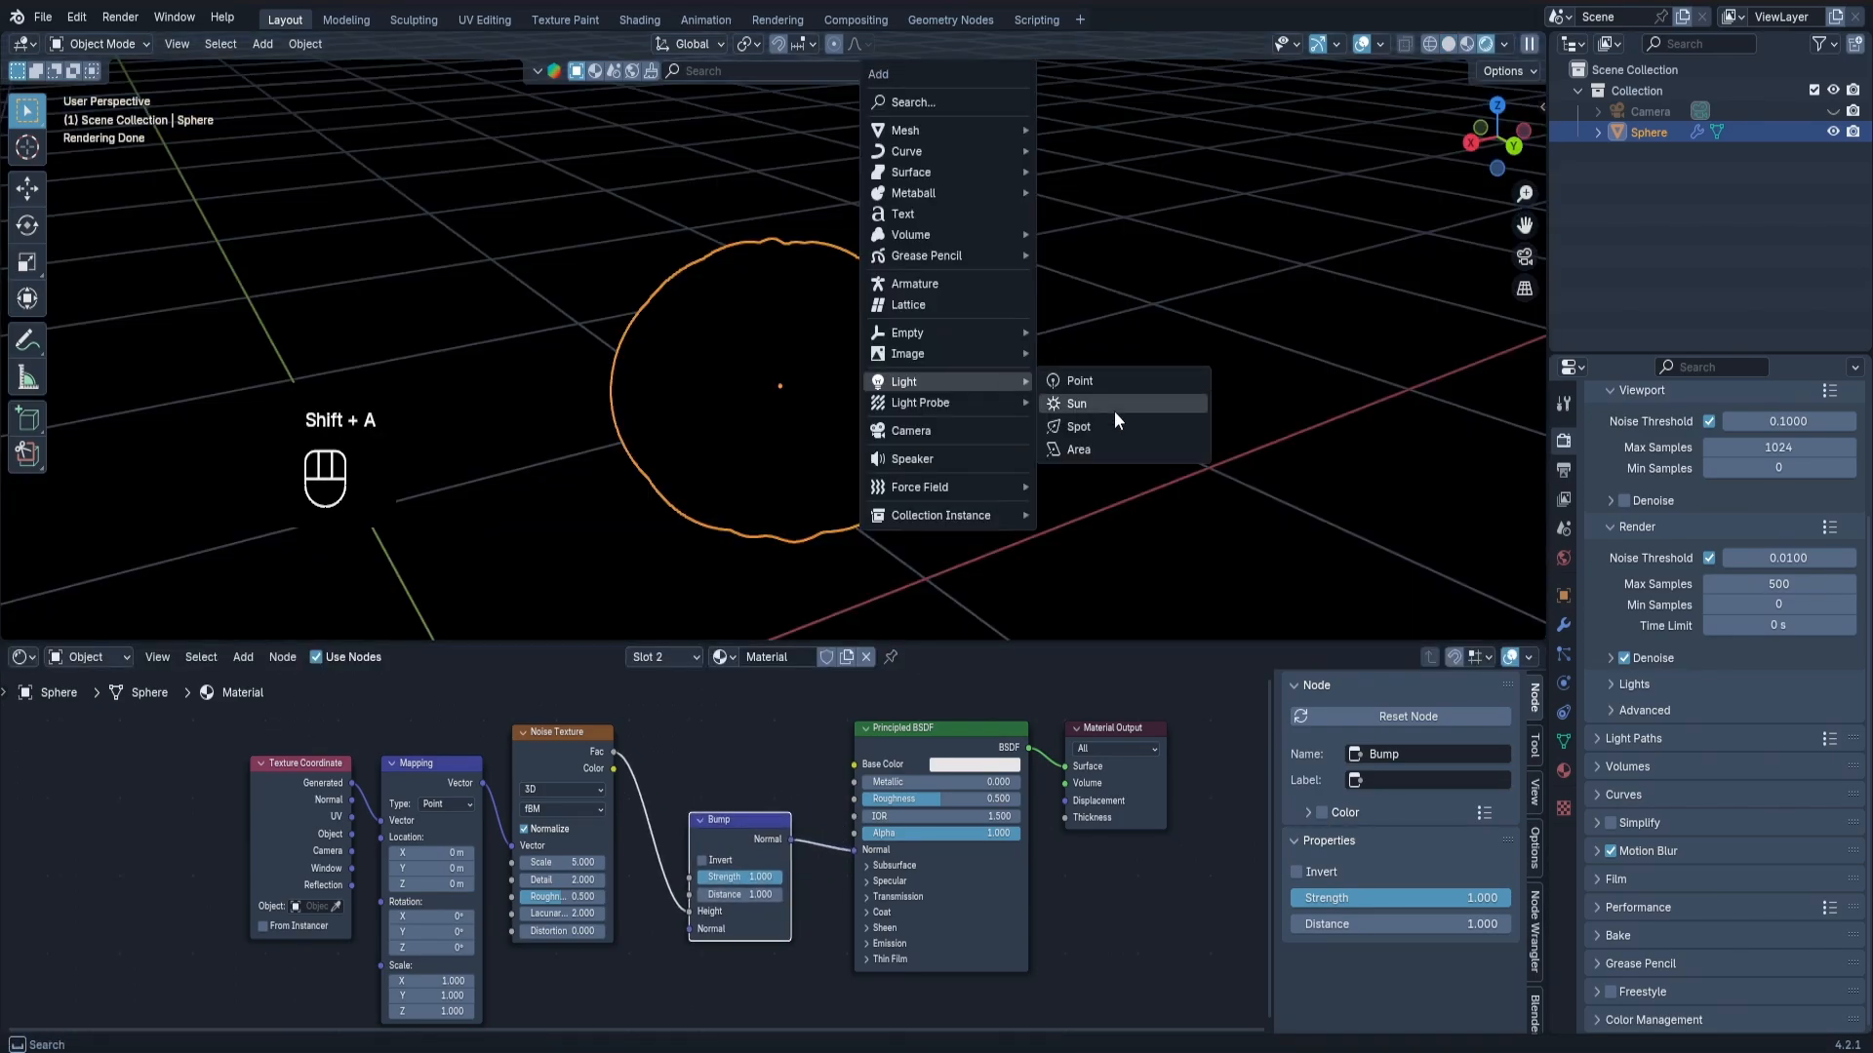
click(1087, 406)
scroll(703, 447, down, 2)
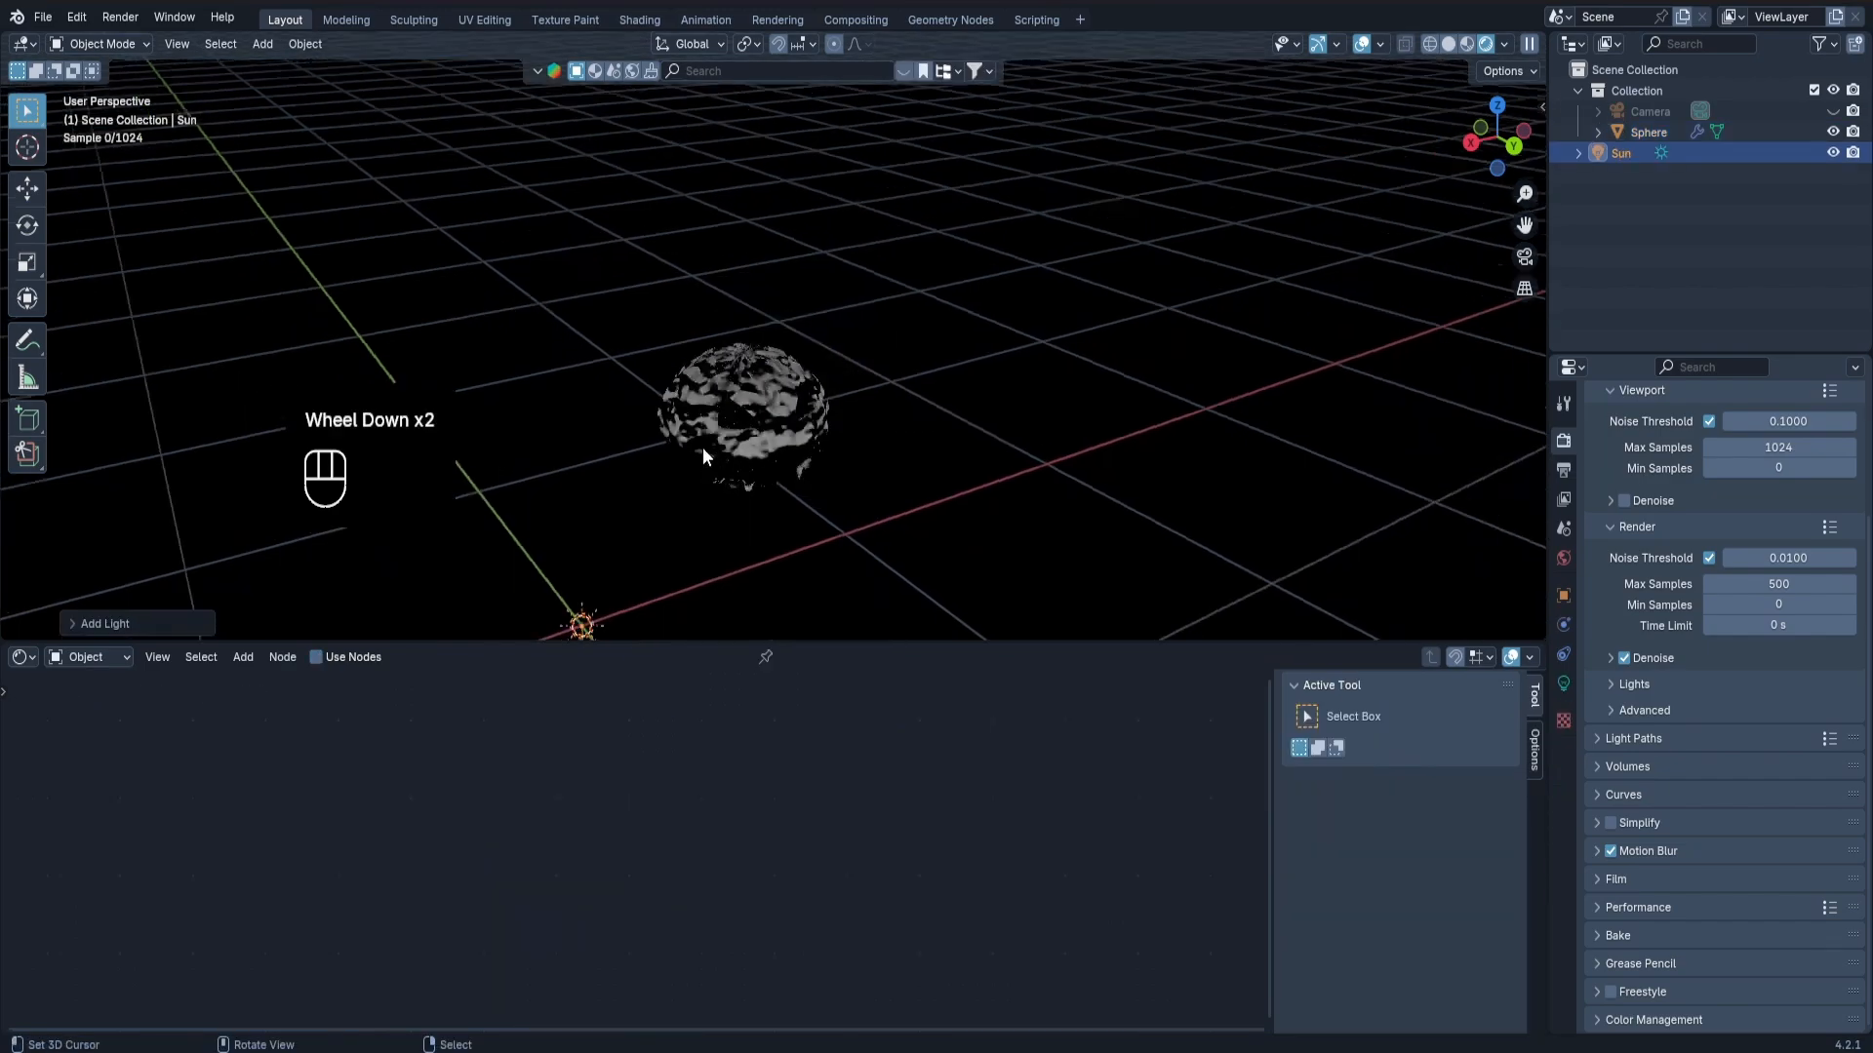
Raise the sun light along Z above the pumpkin.
middle_drag(703, 447, 706, 494)
key(g)
key(z)
click(528, 251)
key(g)
key(x)
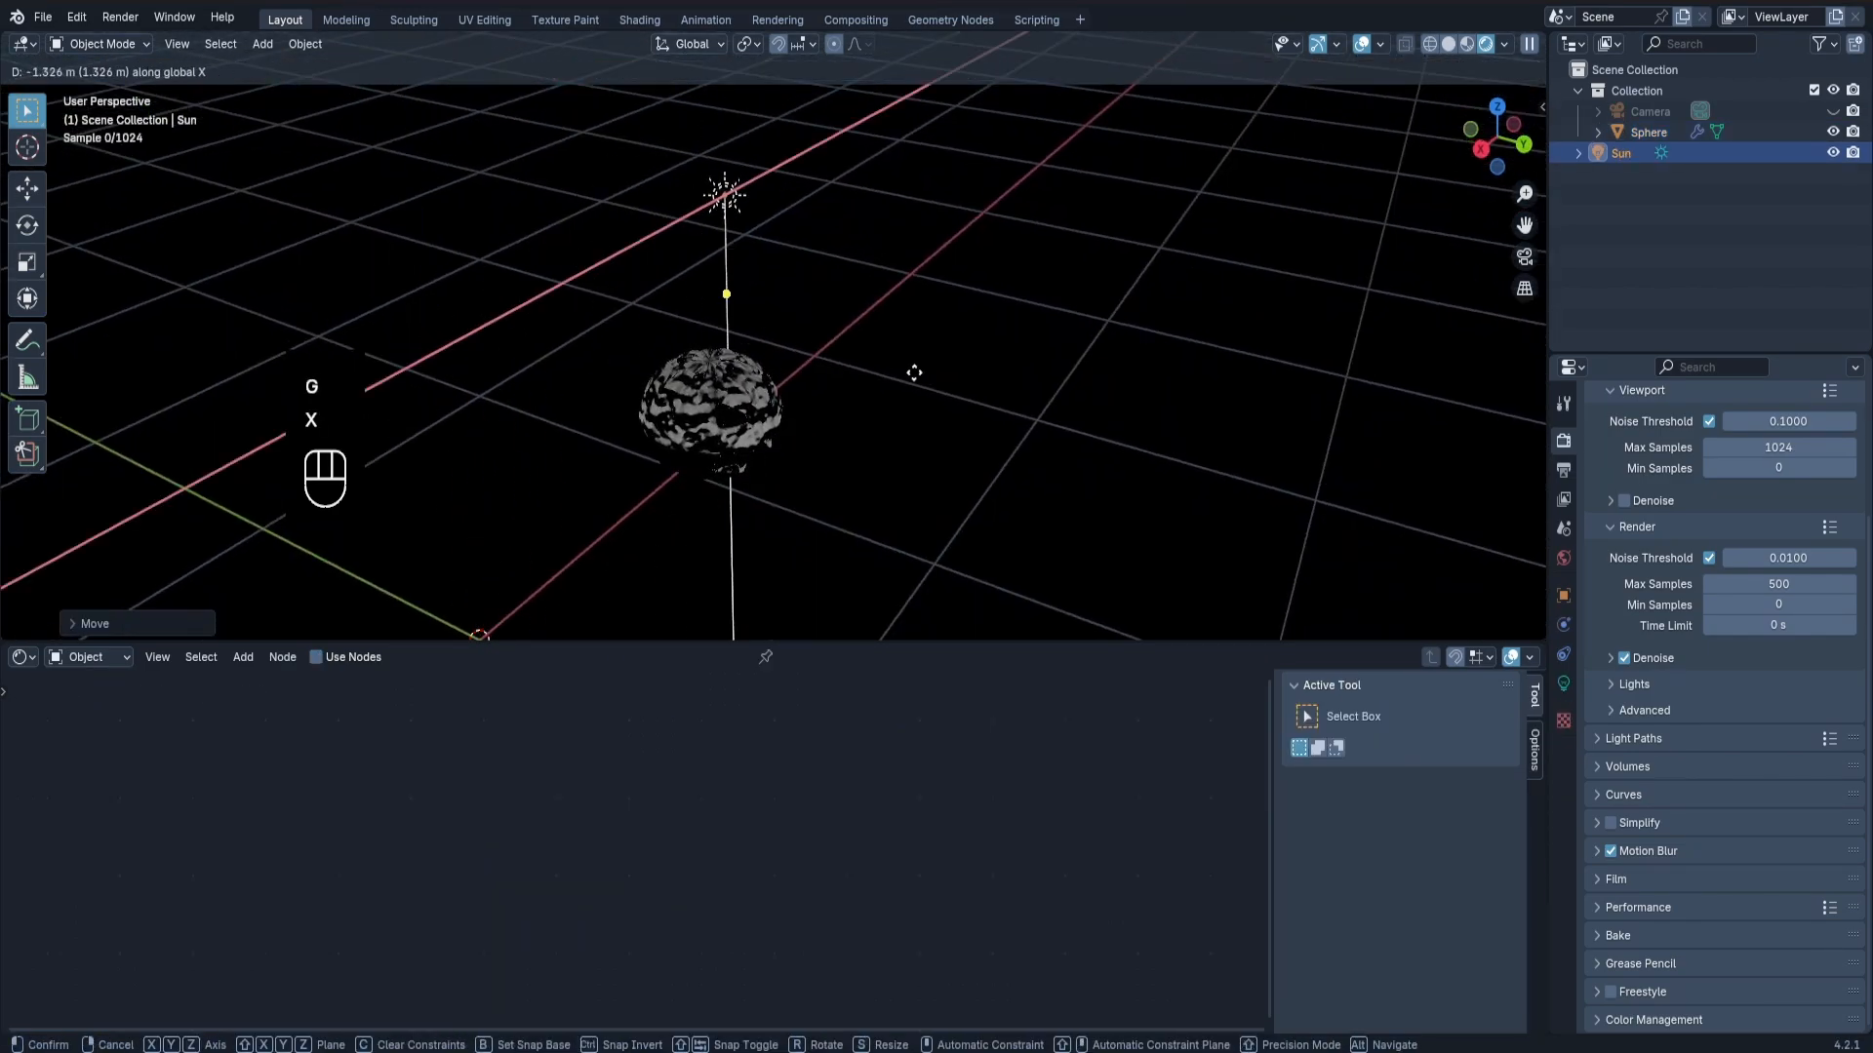
right_click(911, 368)
Move the sun light along Y to one side of the pumpkin and rotate it about X.
key(g)
key(y)
click(1175, 494)
key(r)
key(x)
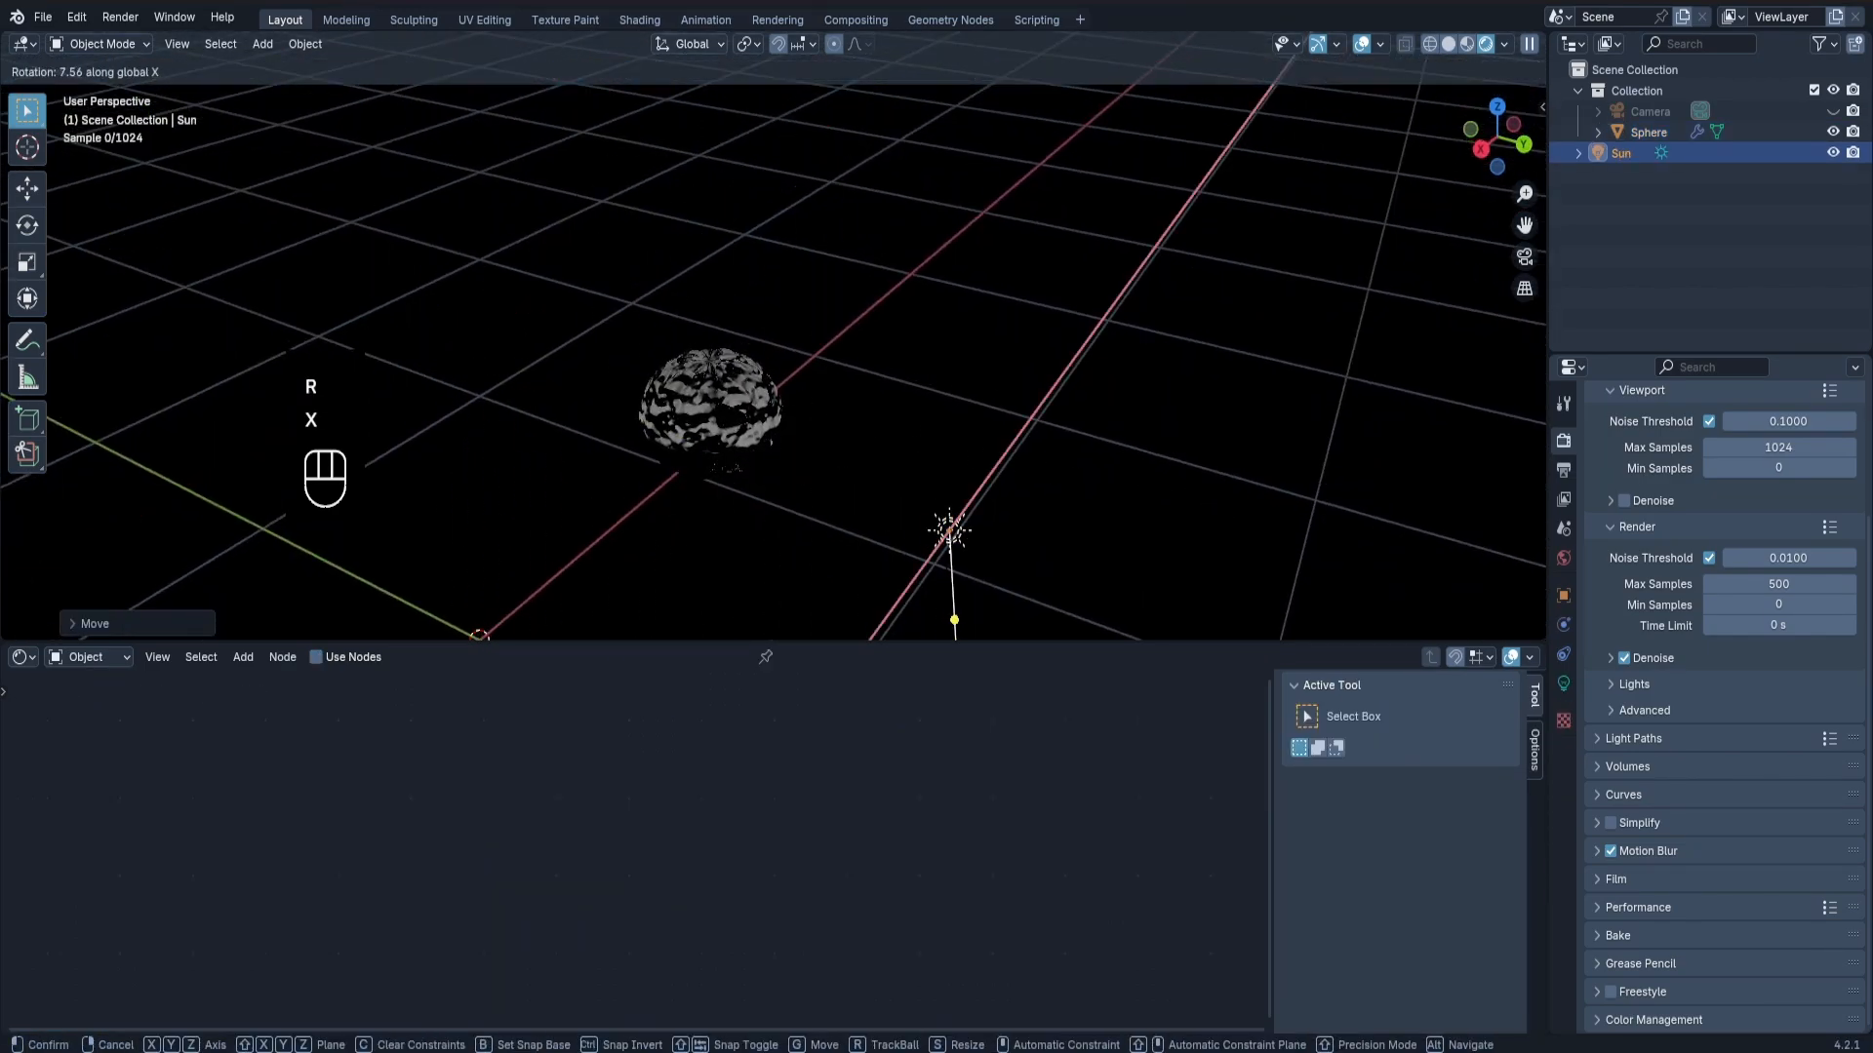
click(932, 561)
Raise the sun light further along Z and adjust its rotation about X to aim its beam past the pumpkin.
key(g)
key(z)
click(944, 208)
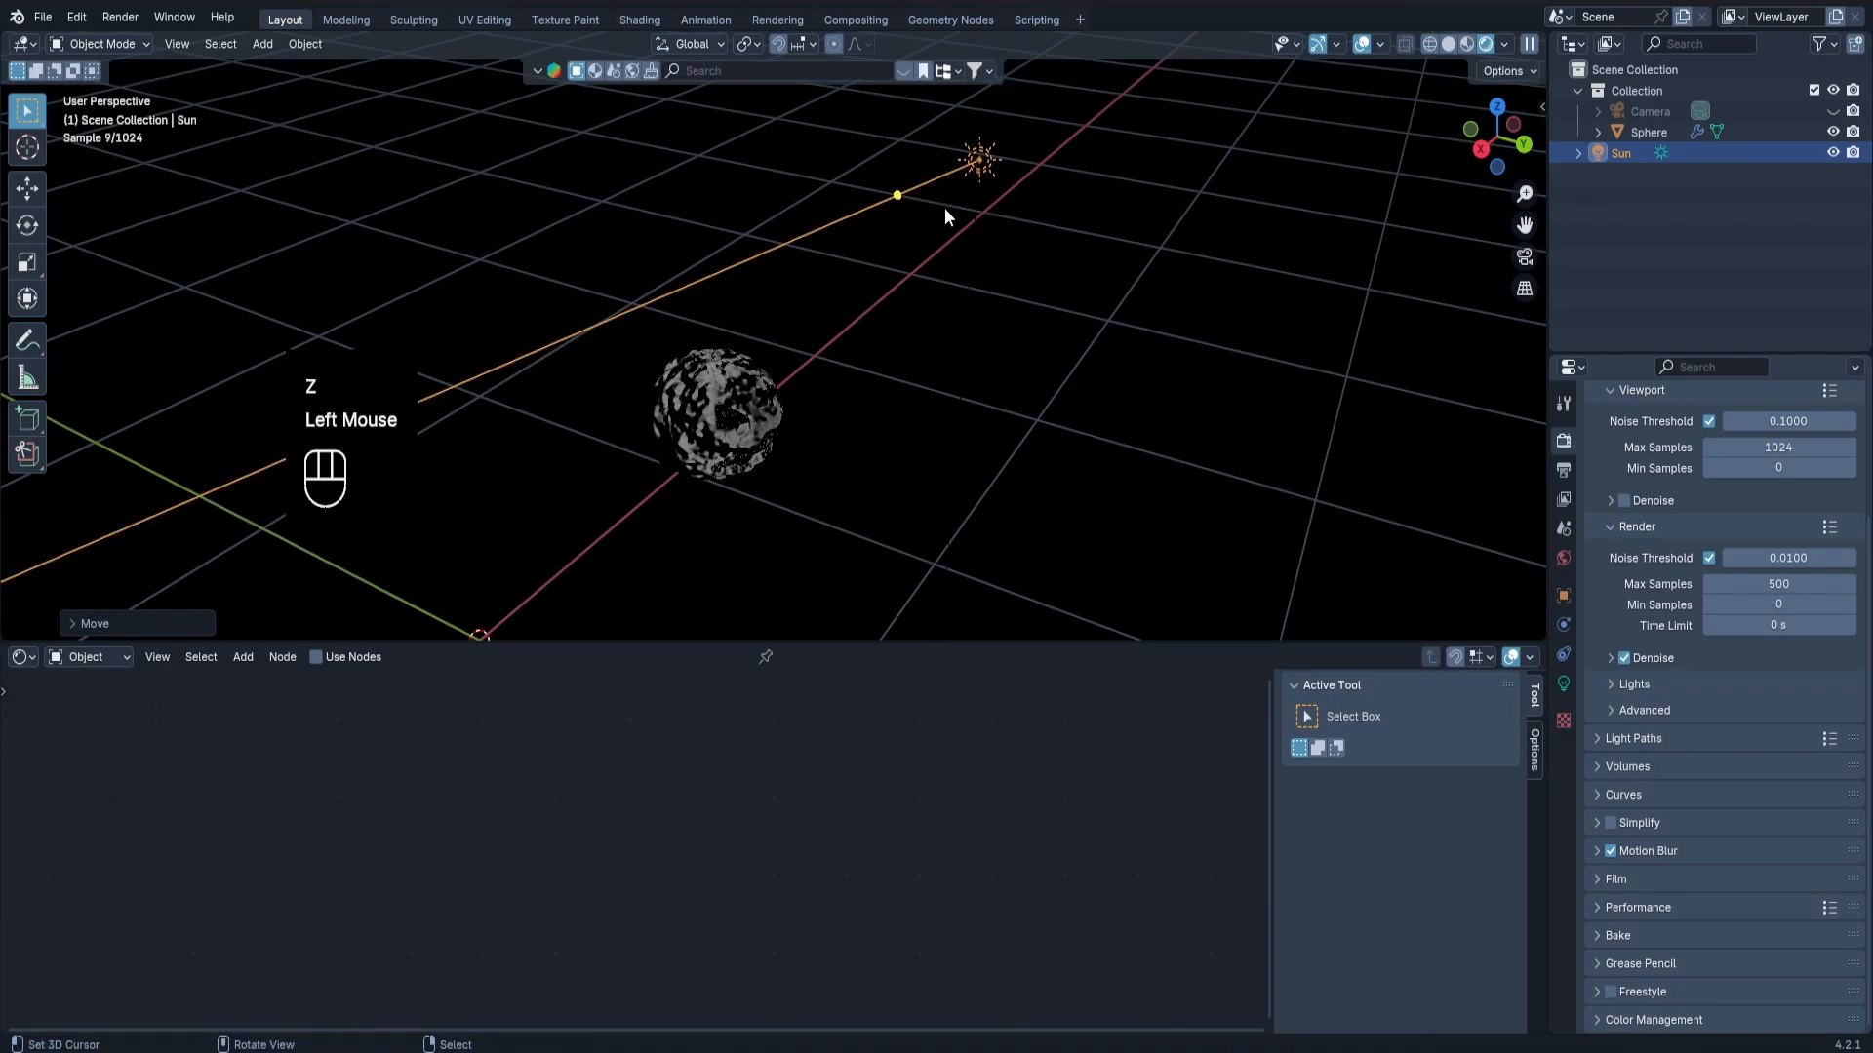
key(r)
key(x)
click(959, 230)
Set the sun light's strength to 5.
middle_drag(959, 232, 983, 199)
scroll(983, 199, down, 2)
click(1563, 683)
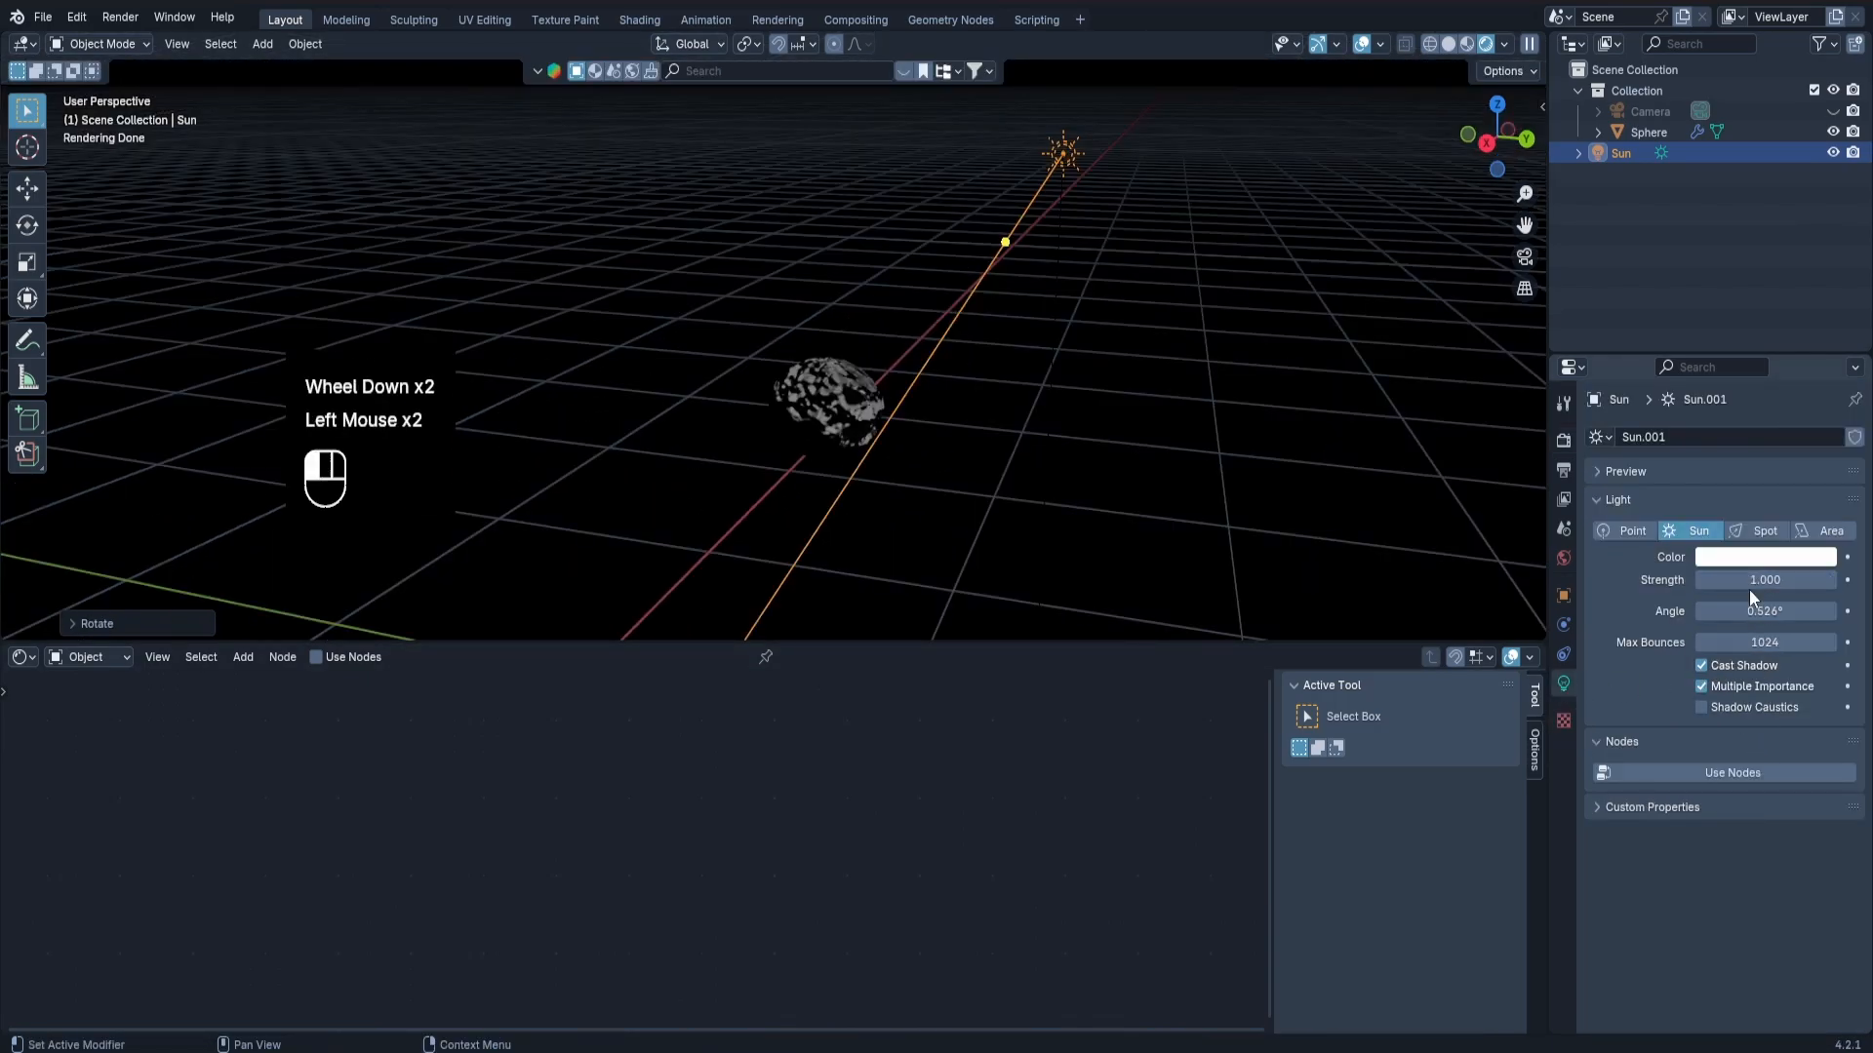
key(Return)
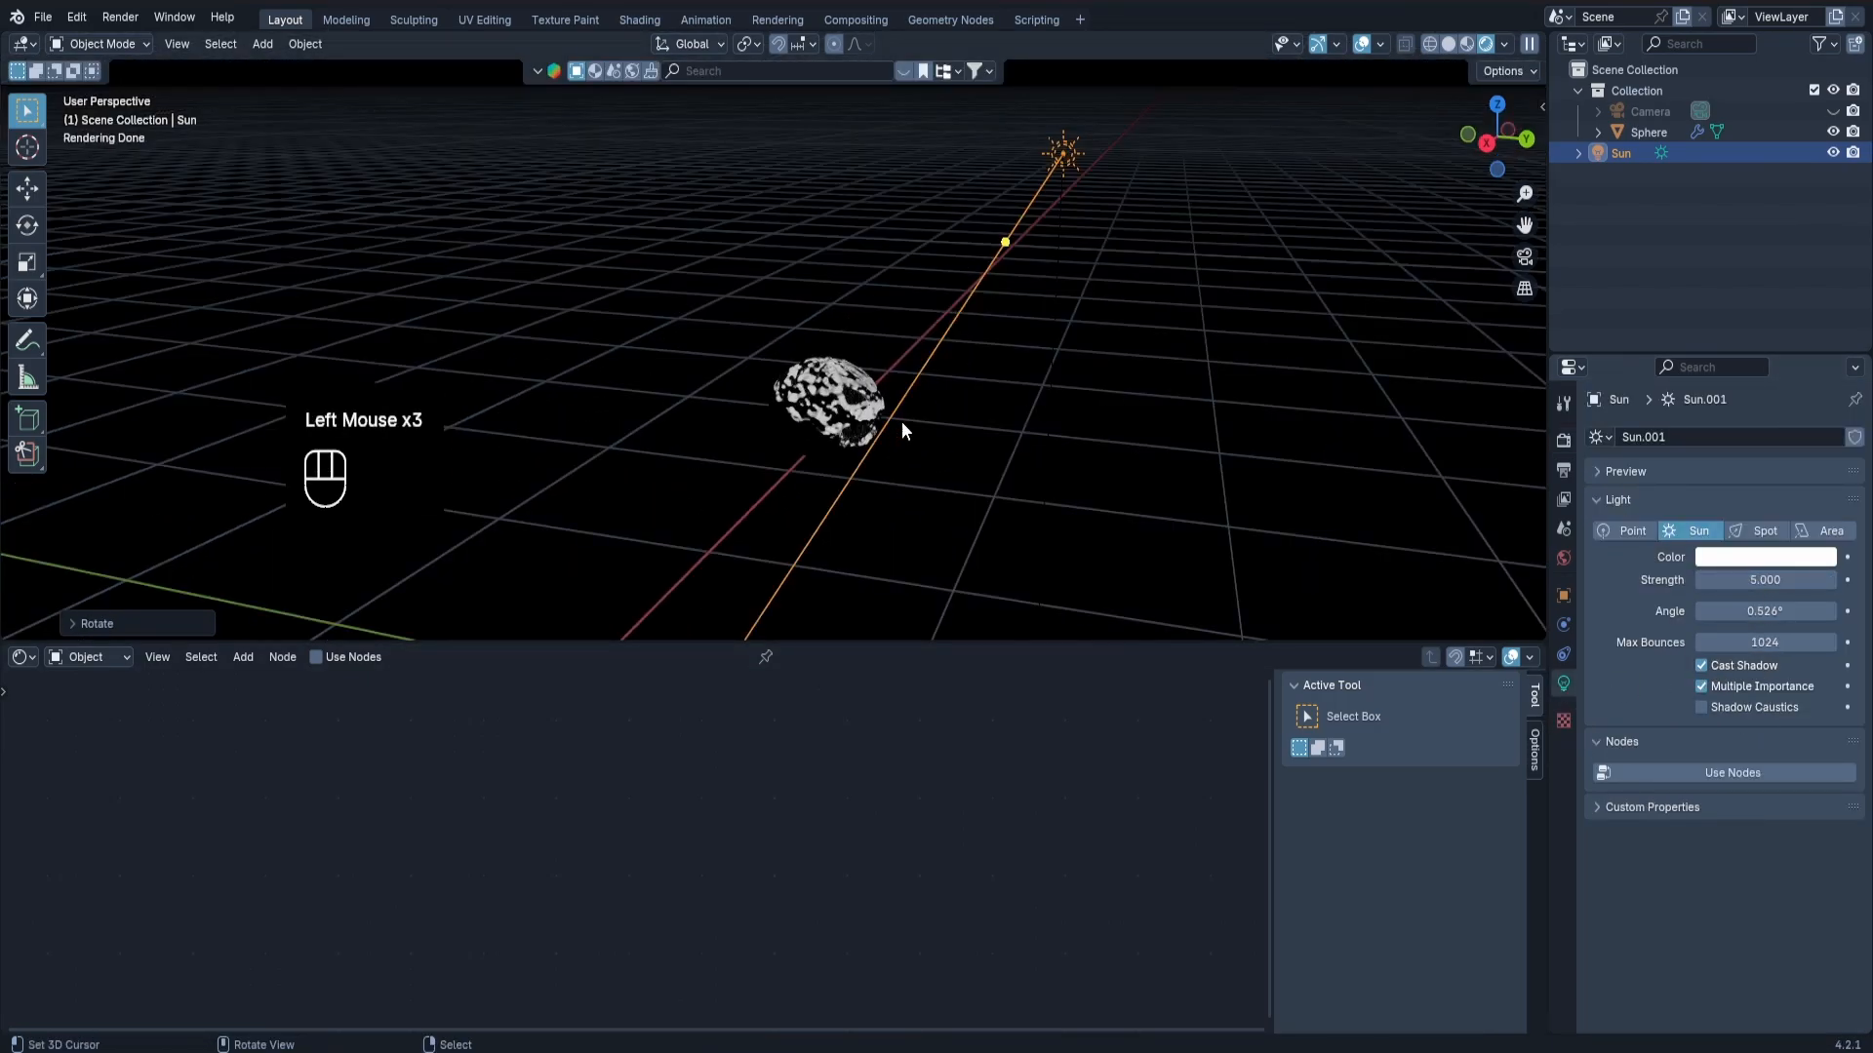
Select the pumpkin and set the Noise Texture's Detail to 15 in its material.
scroll(878, 407, up, 2)
middle_drag(856, 394, 851, 357)
right_click(884, 398)
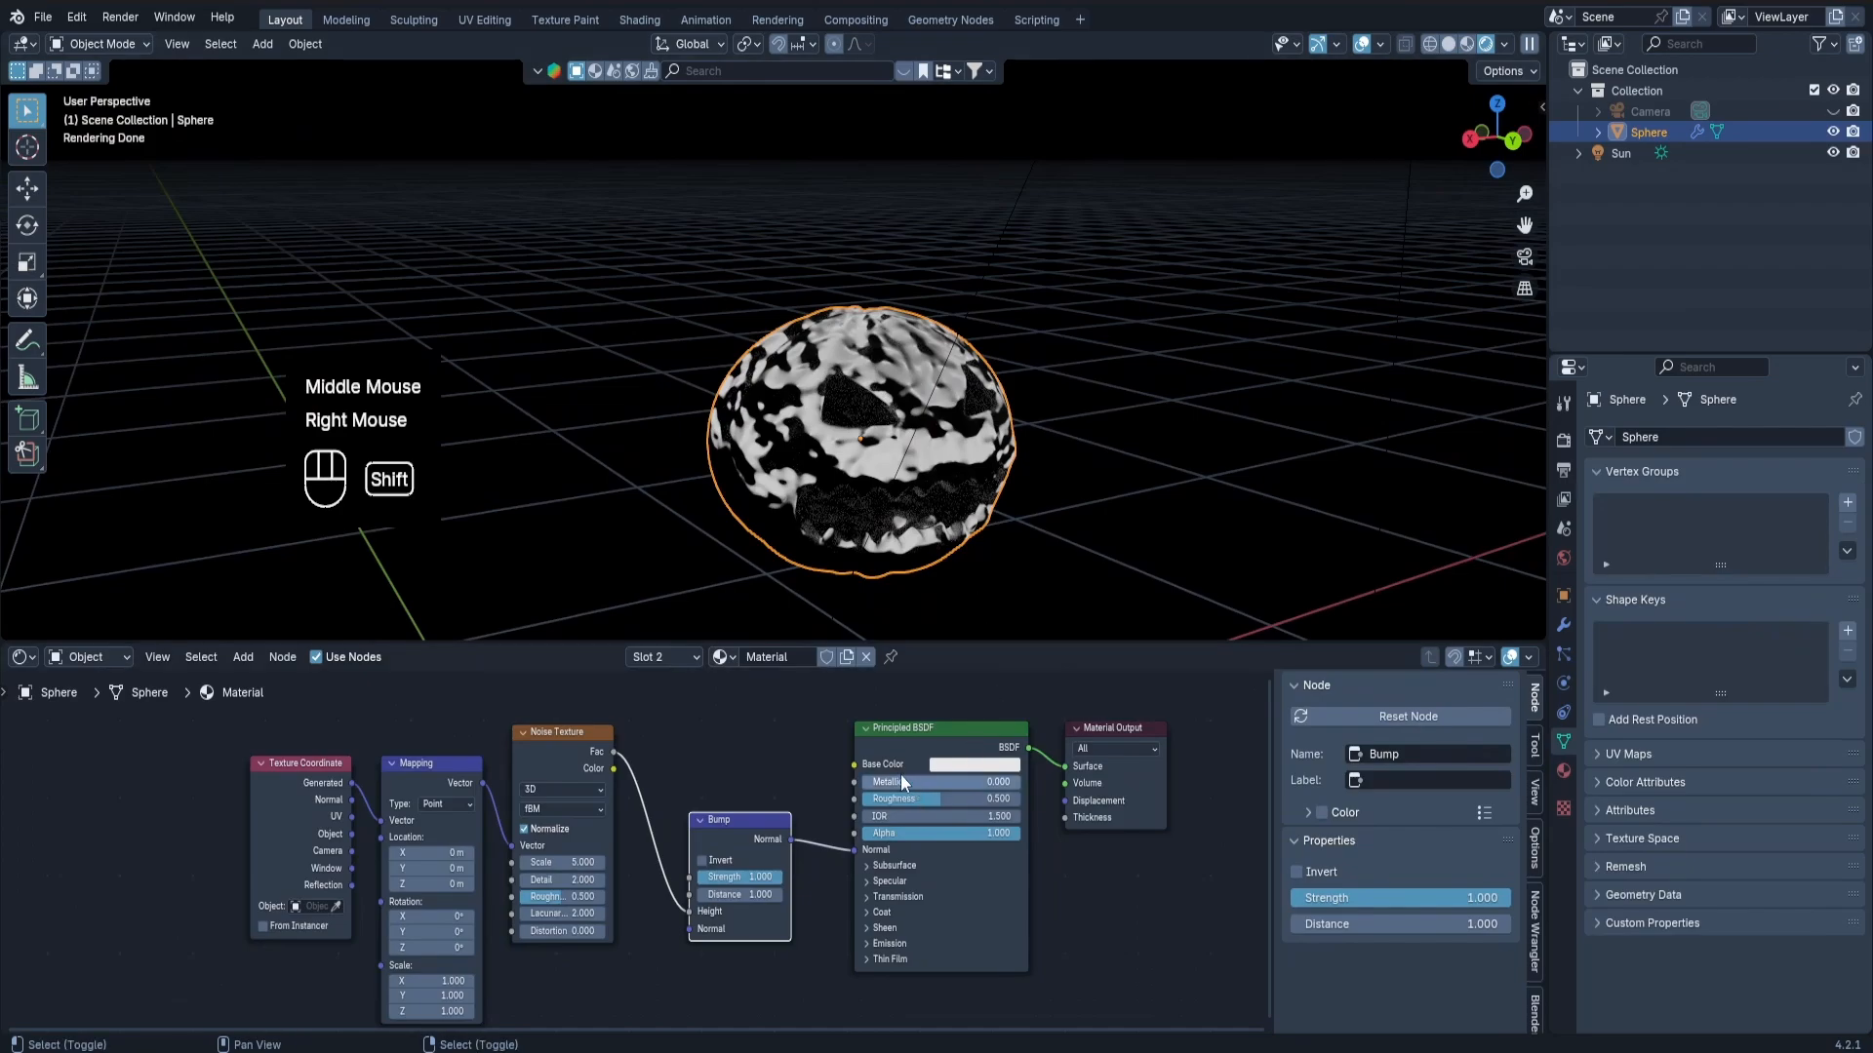
shift+middle_drag(899, 774, 759, 772)
scroll(863, 589, up, 2)
shift+middle_drag(927, 527, 896, 491)
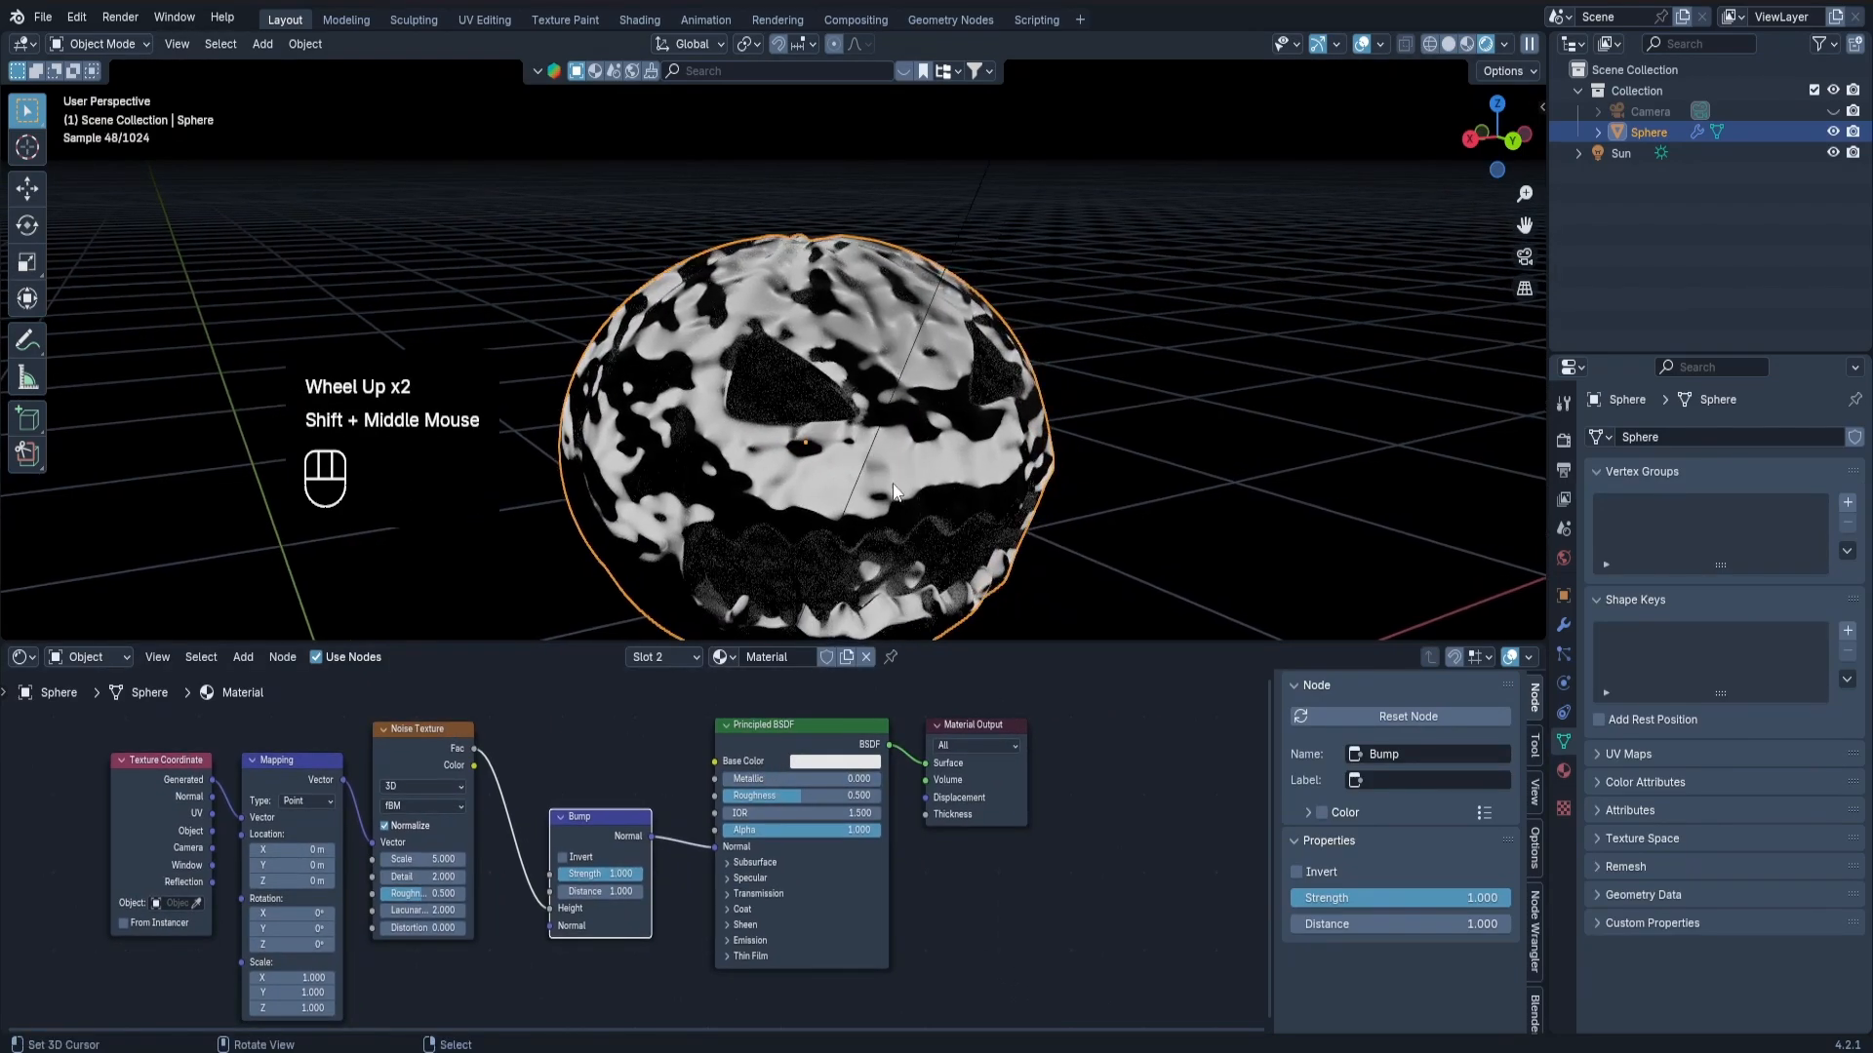
drag(405, 877, 459, 877)
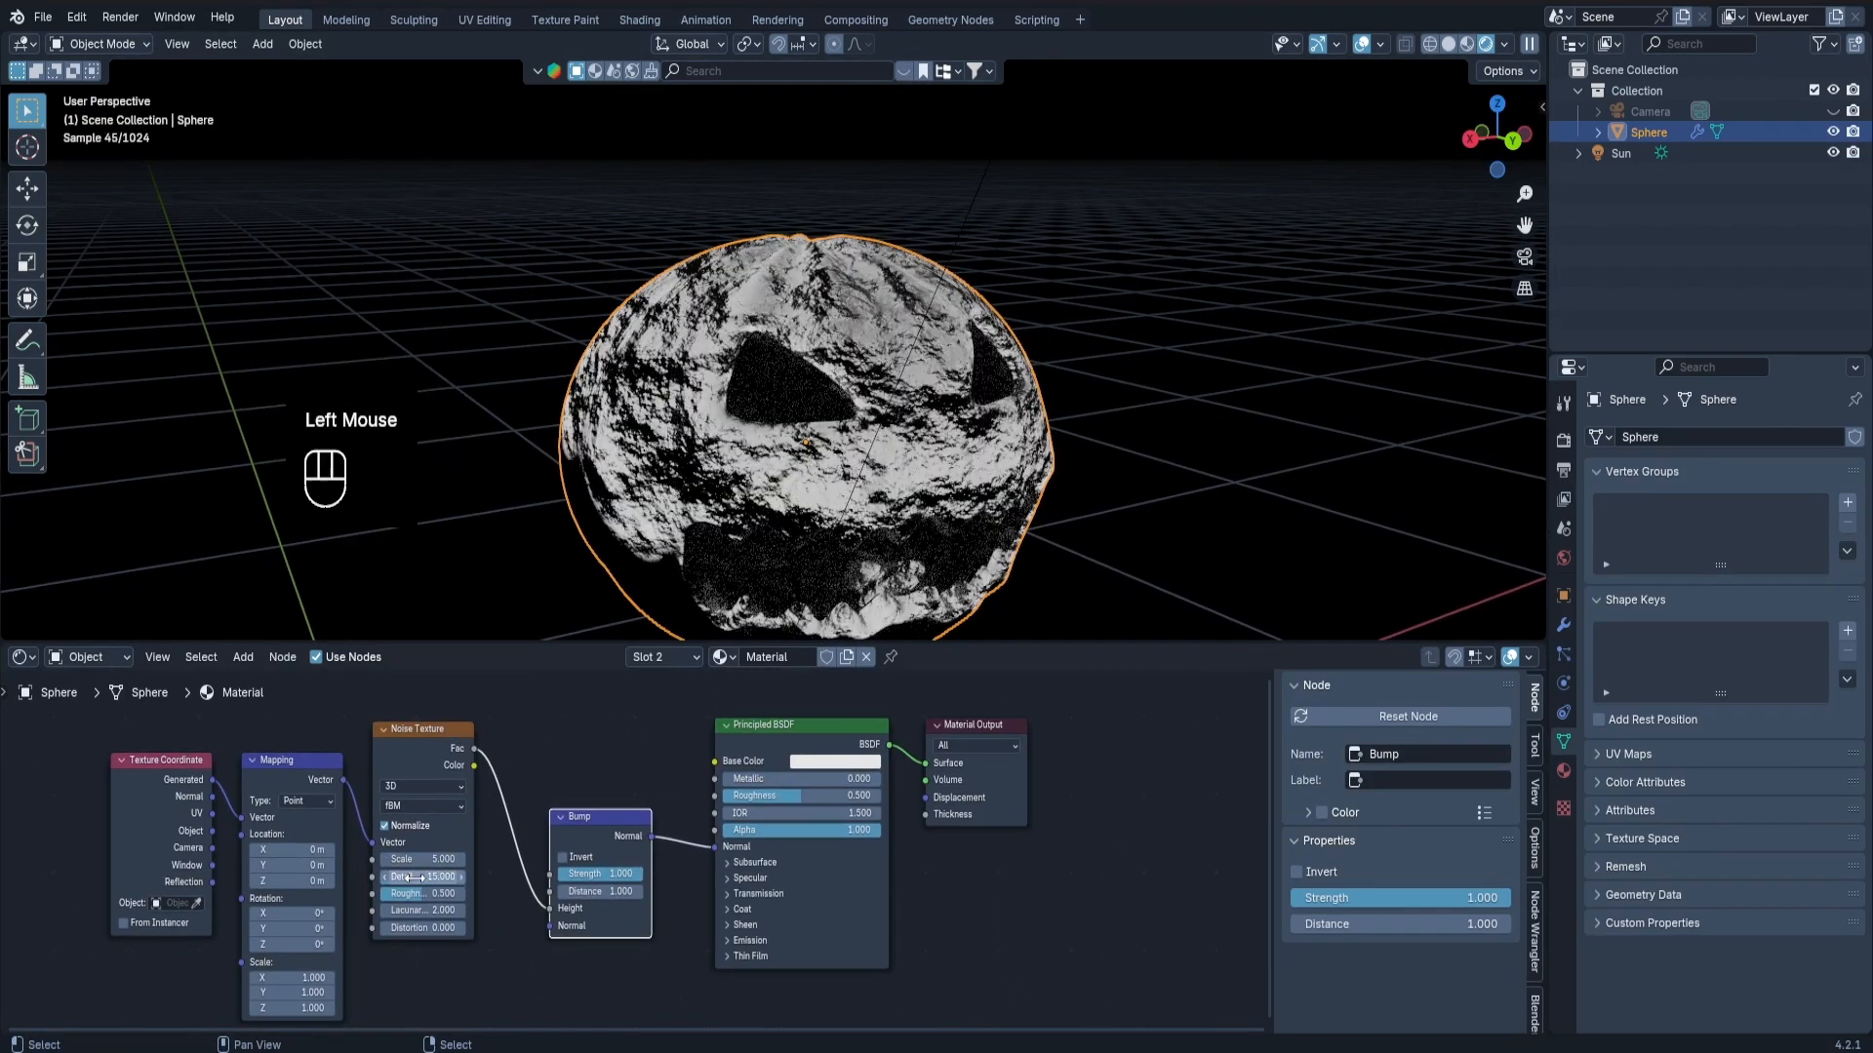
middle_drag(889, 503, 845, 441)
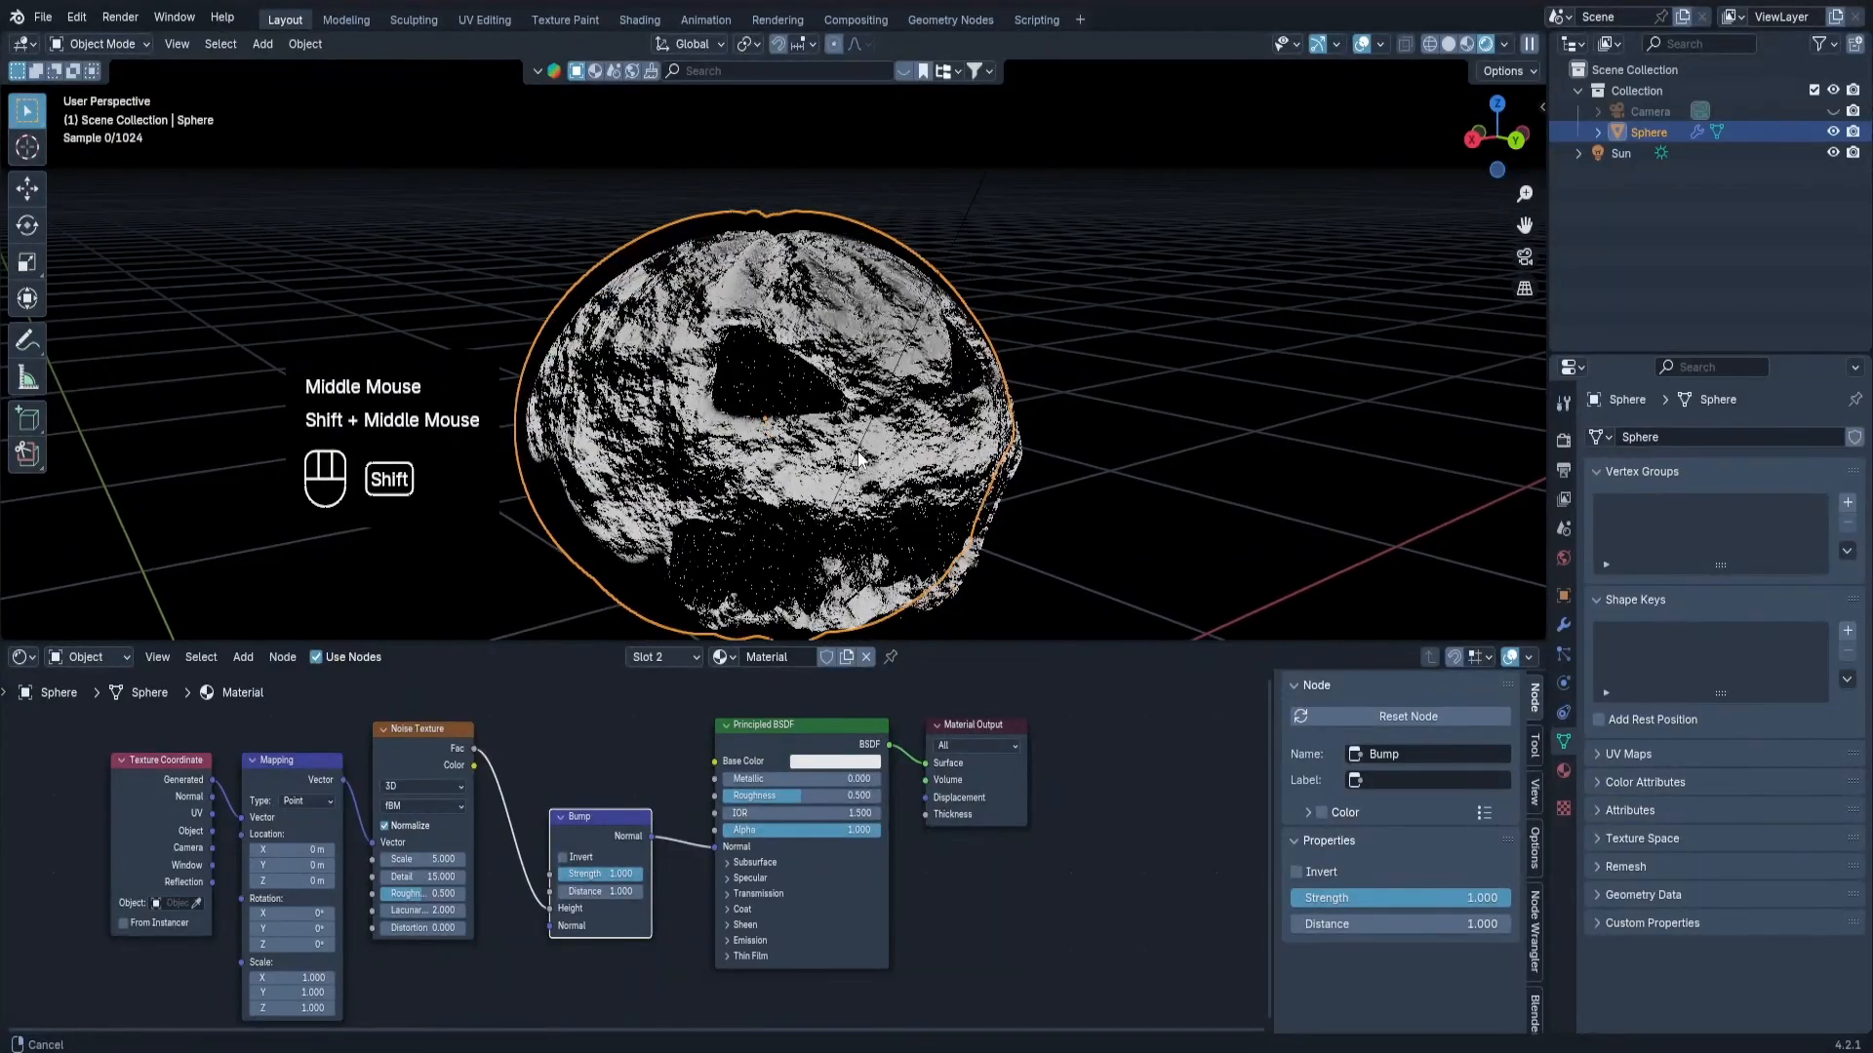
Feed the Mapping node from the Texture Coordinate's Object output and set the Noise Texture's Scale to 43.
scroll(841, 435, up, 2)
scroll(552, 835, up, 2)
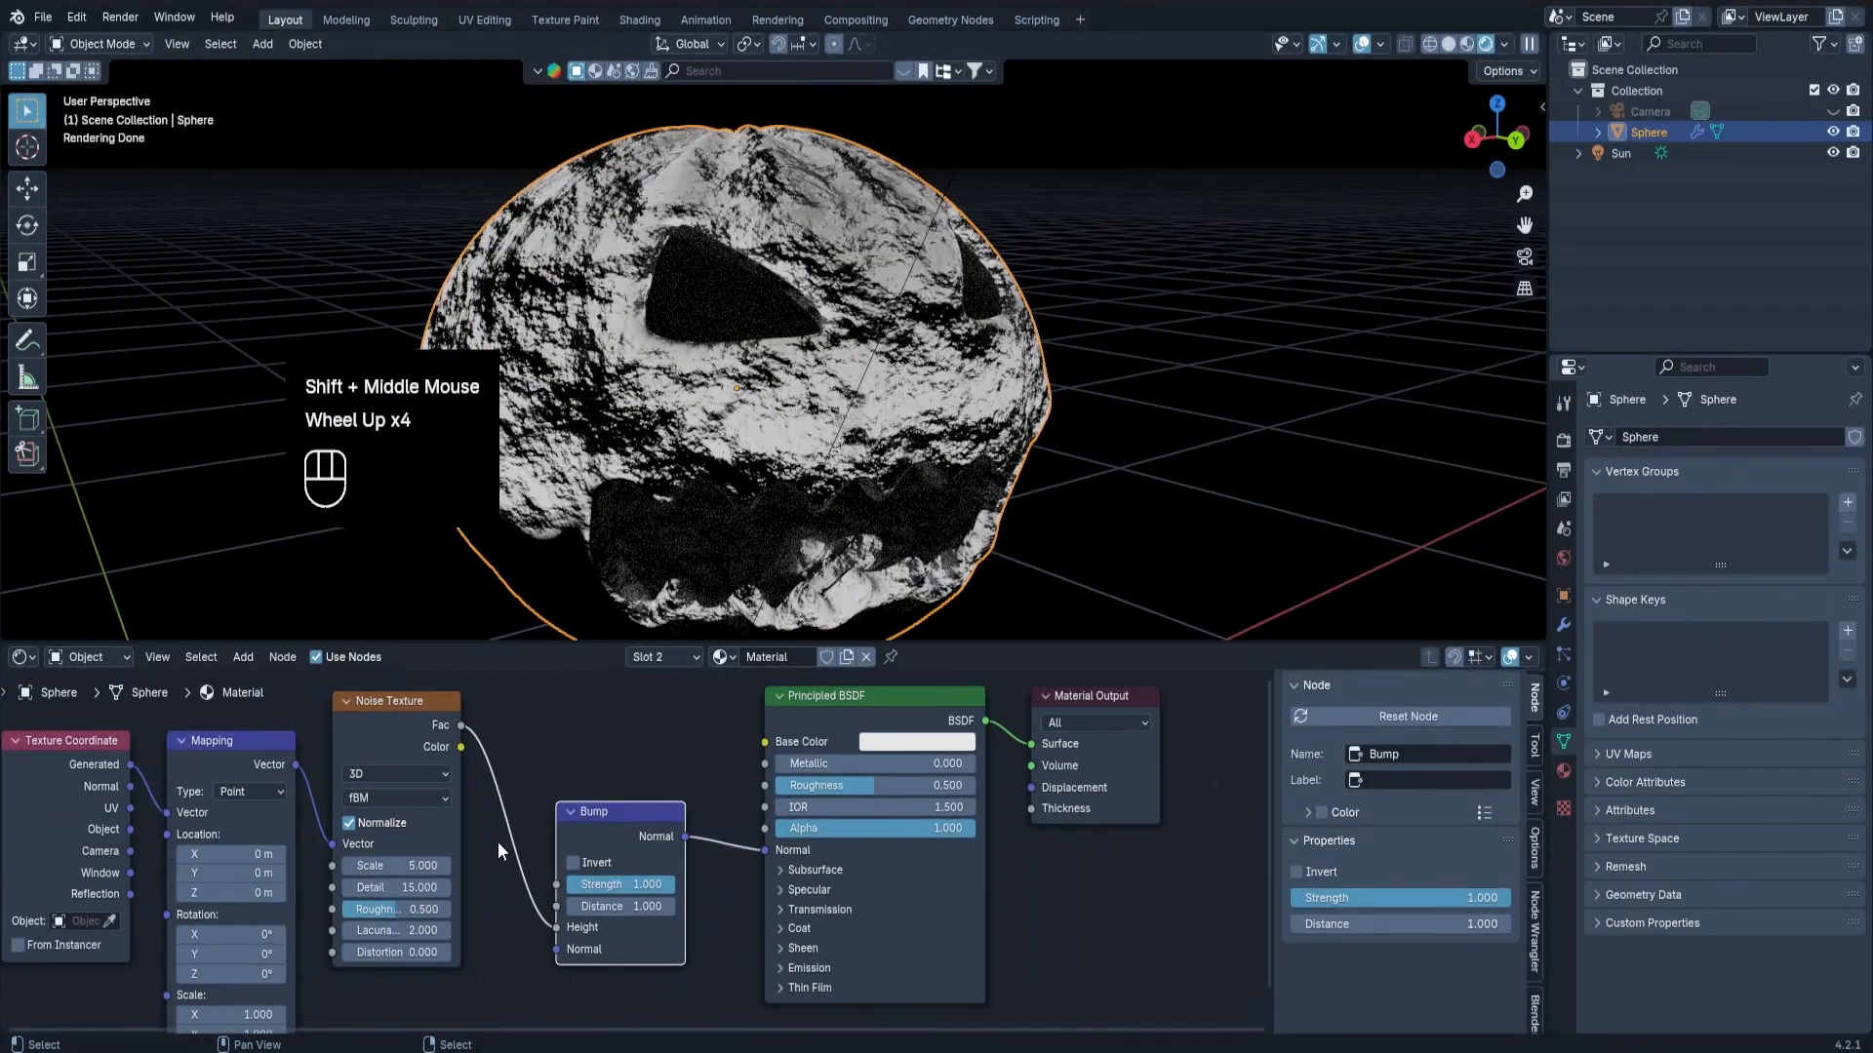
scroll(810, 490, down, 2)
click(132, 845)
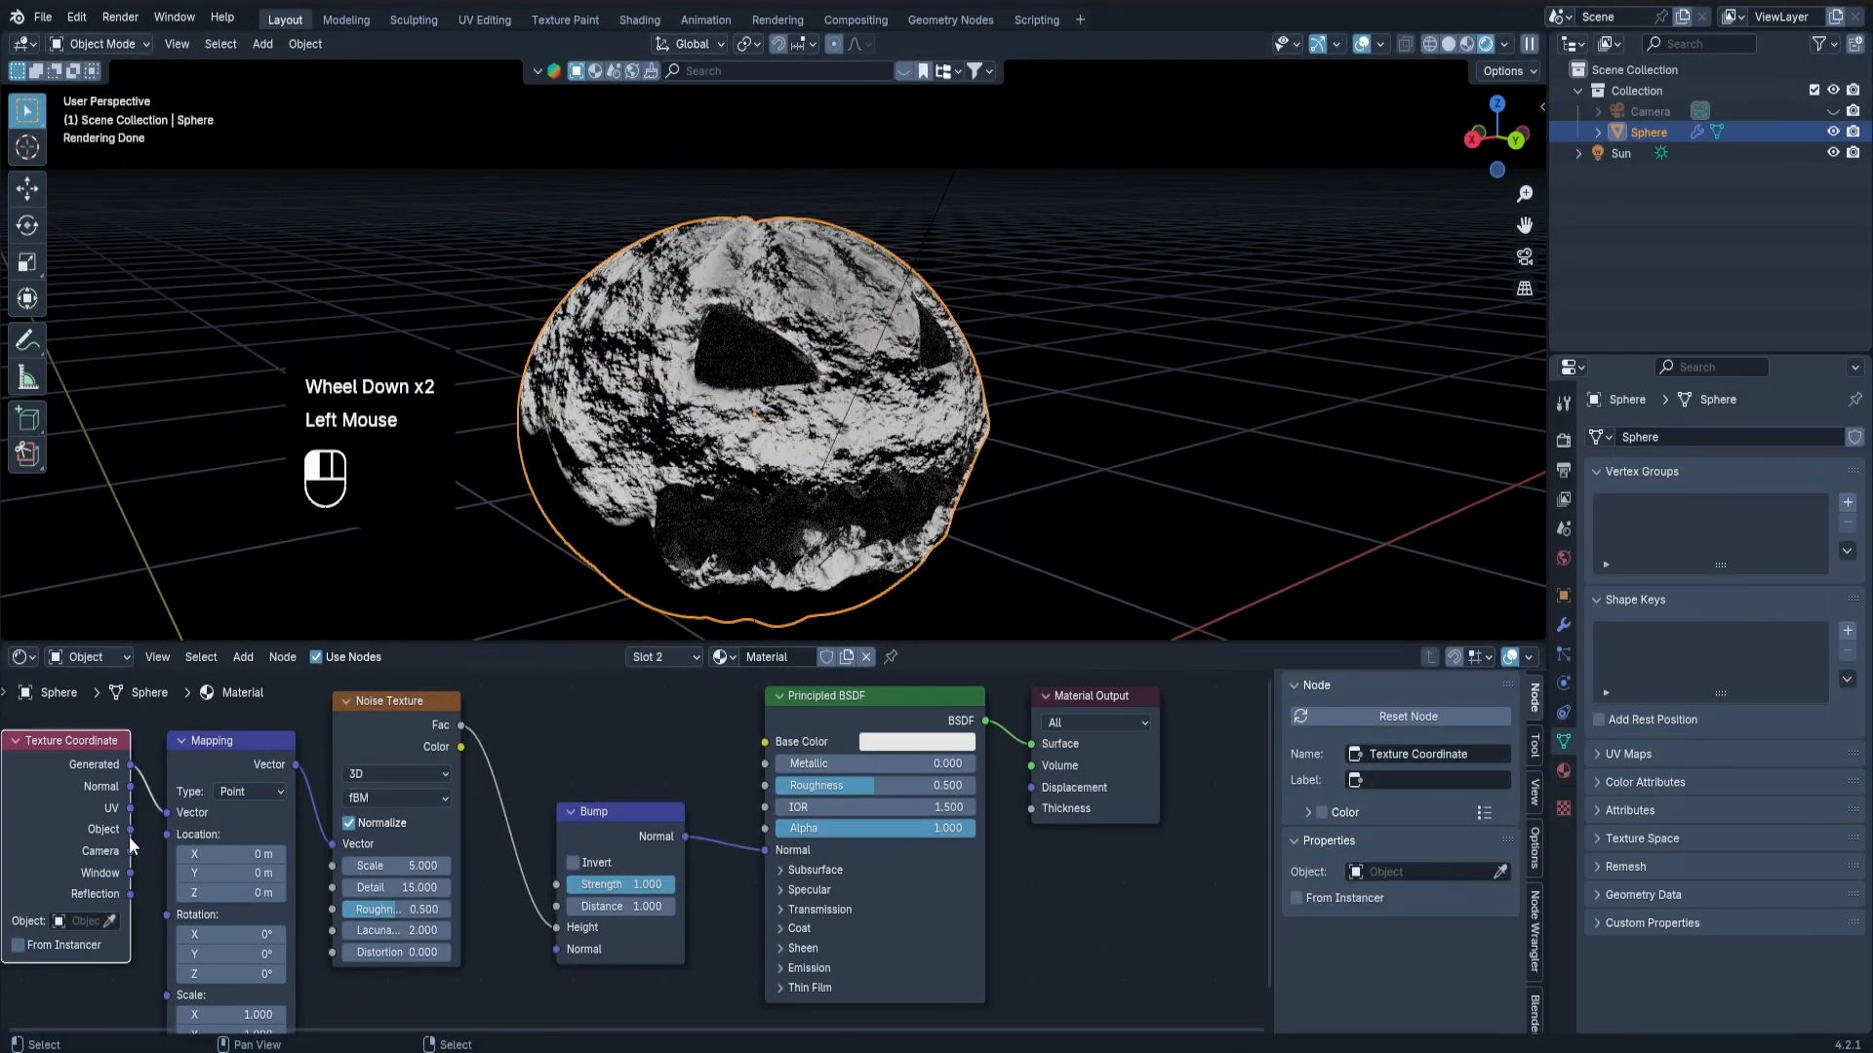
drag(147, 837, 166, 819)
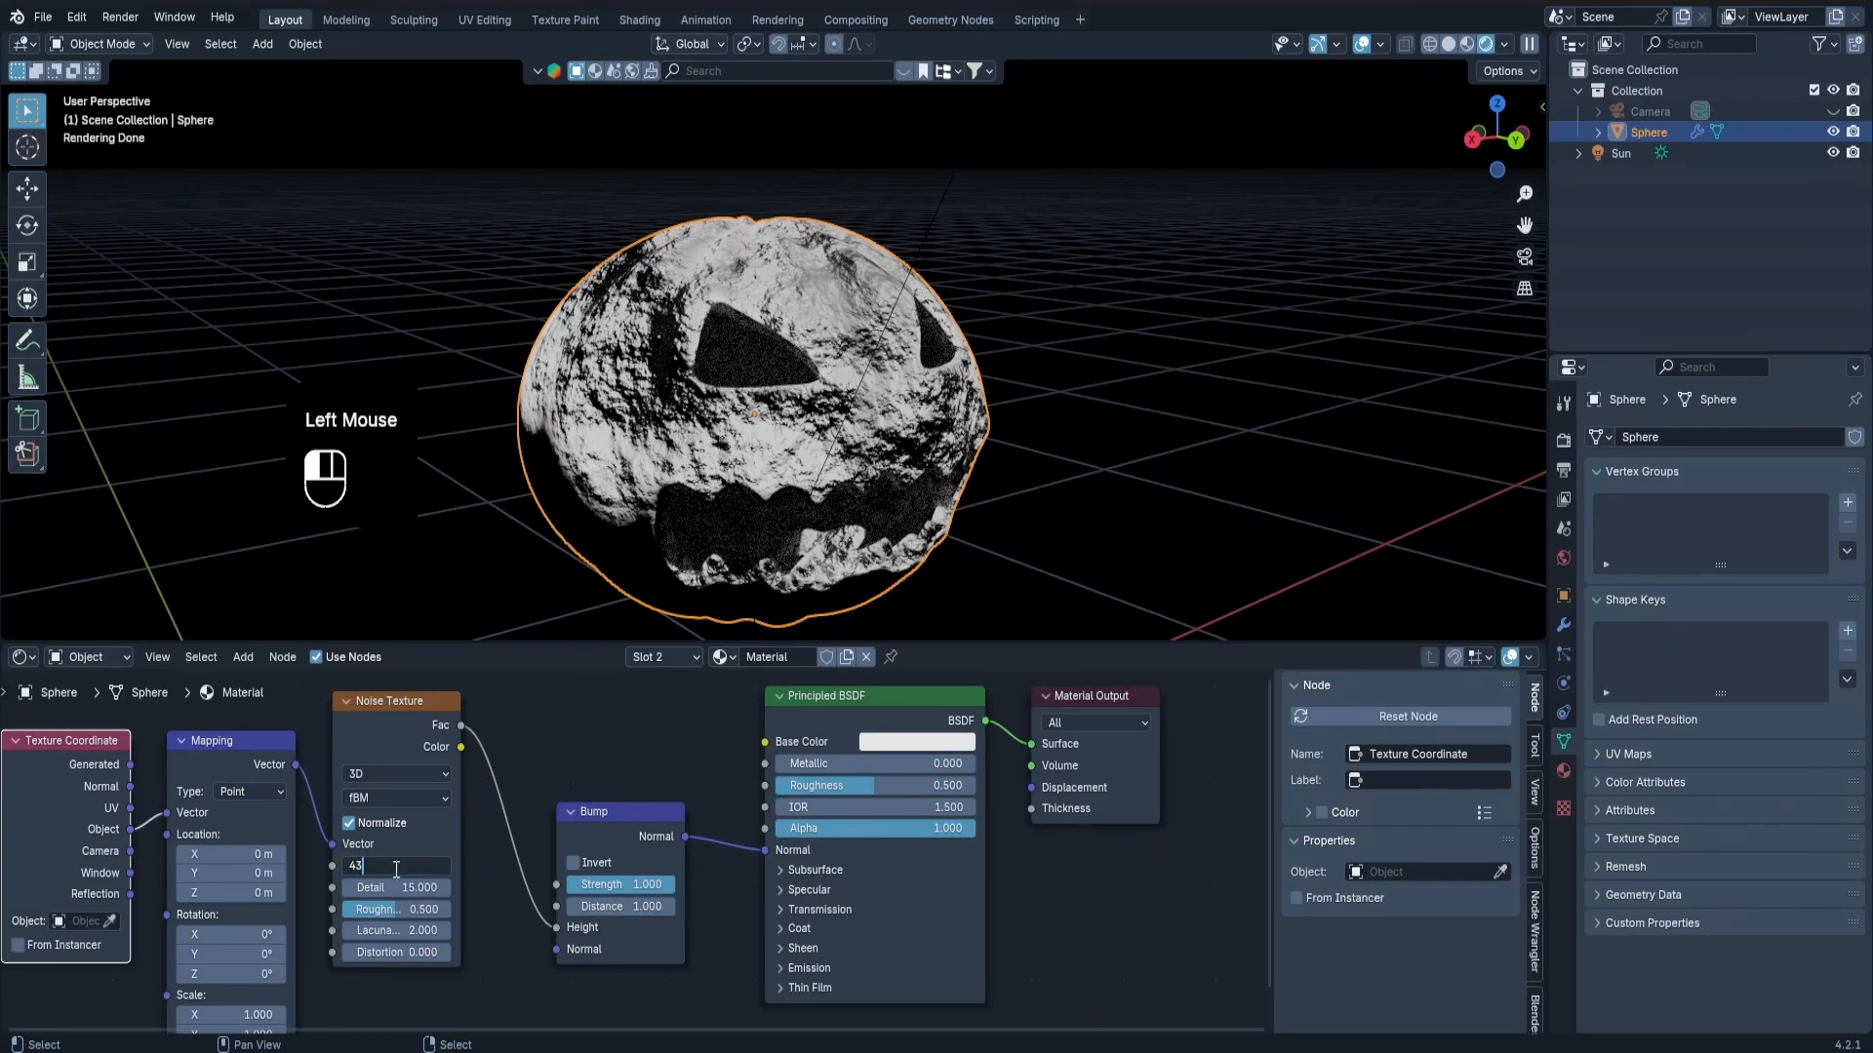
key(Return)
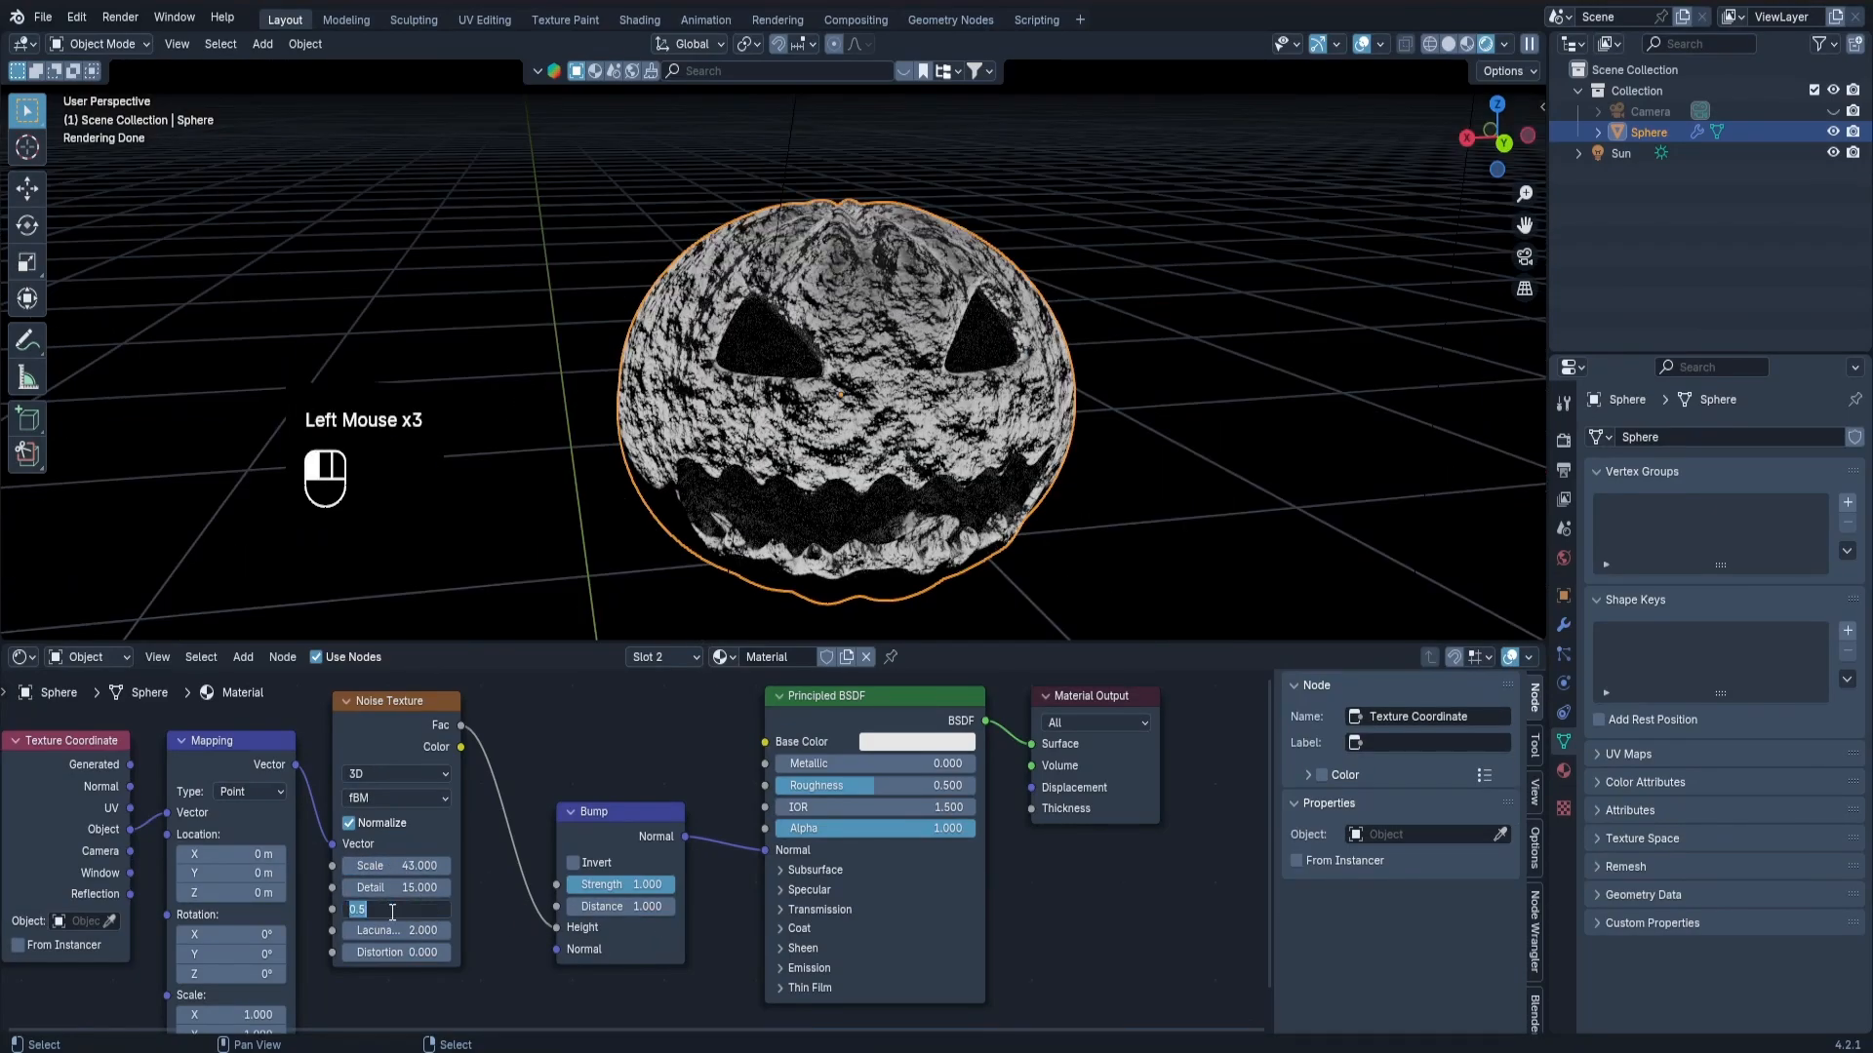
Set the Noise Texture's Roughness to 0.7, fine-tune it to 0.691 and inspect the surface.
text(0.7)
key(Return)
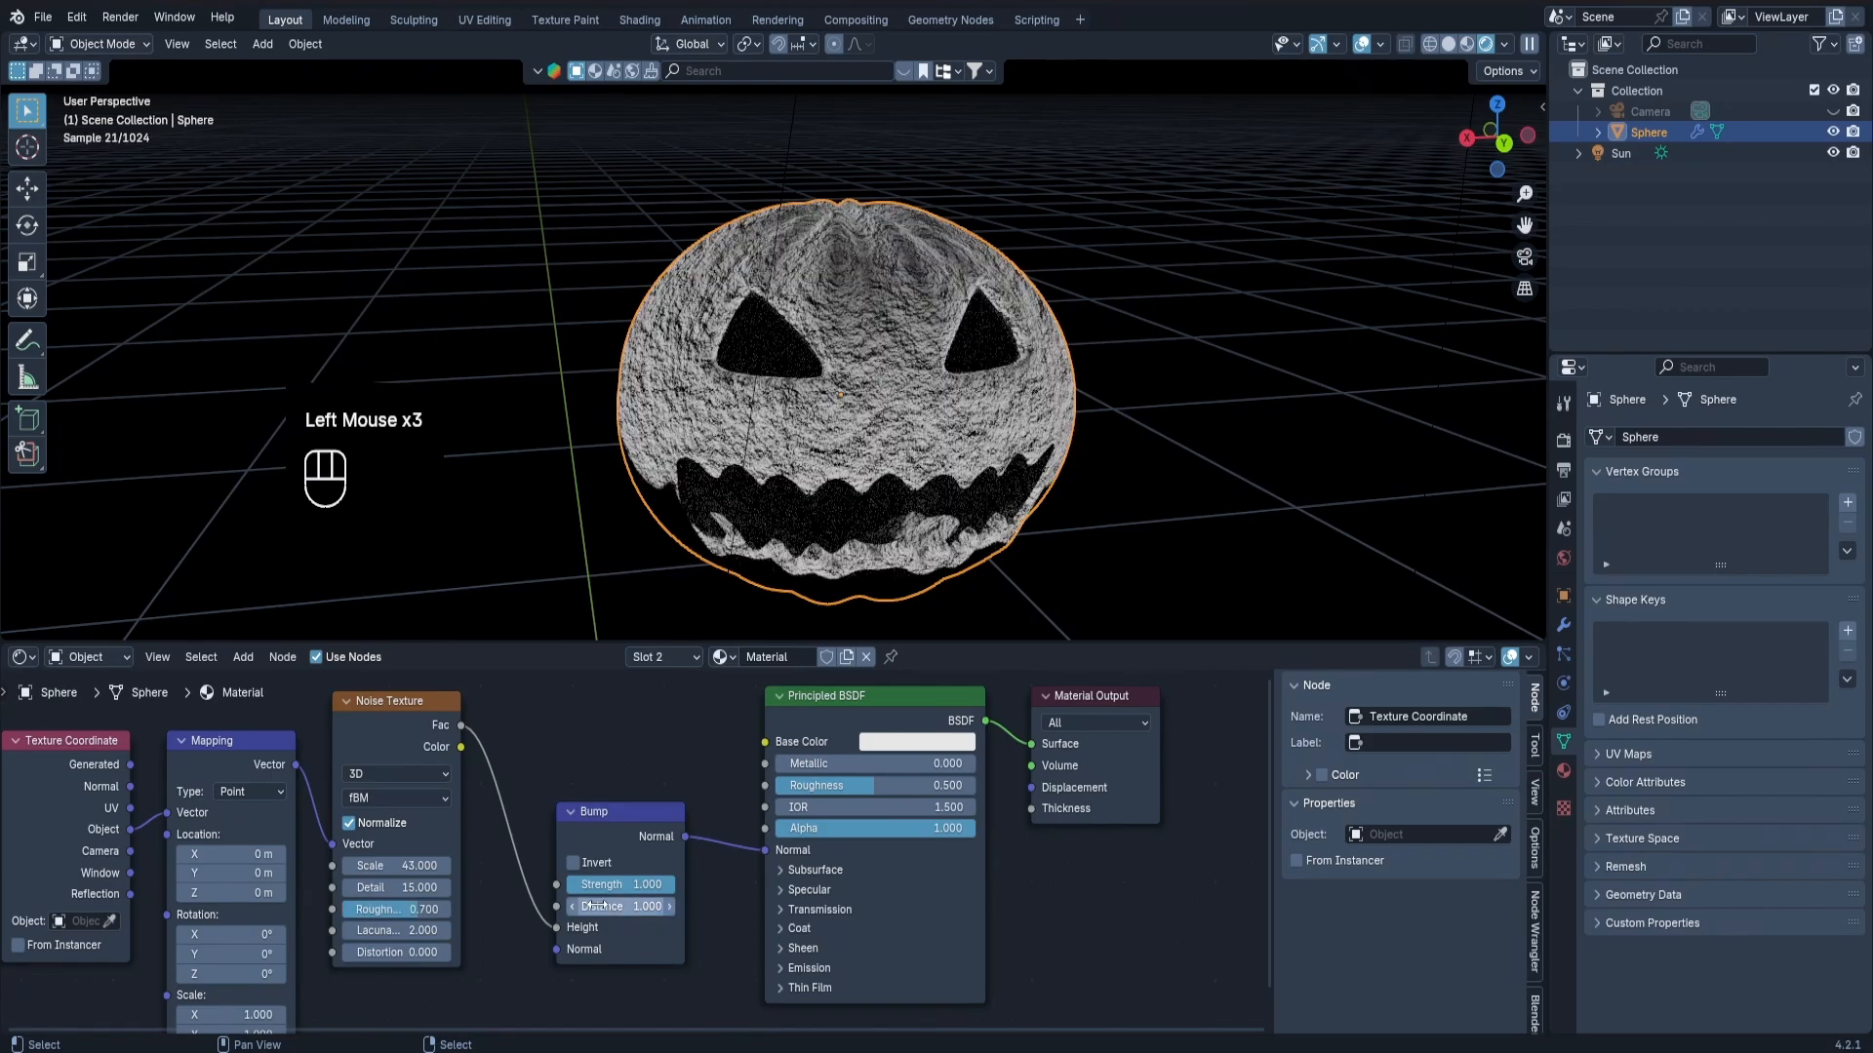
middle_drag(767, 494, 702, 488)
scroll(702, 488, up, 2)
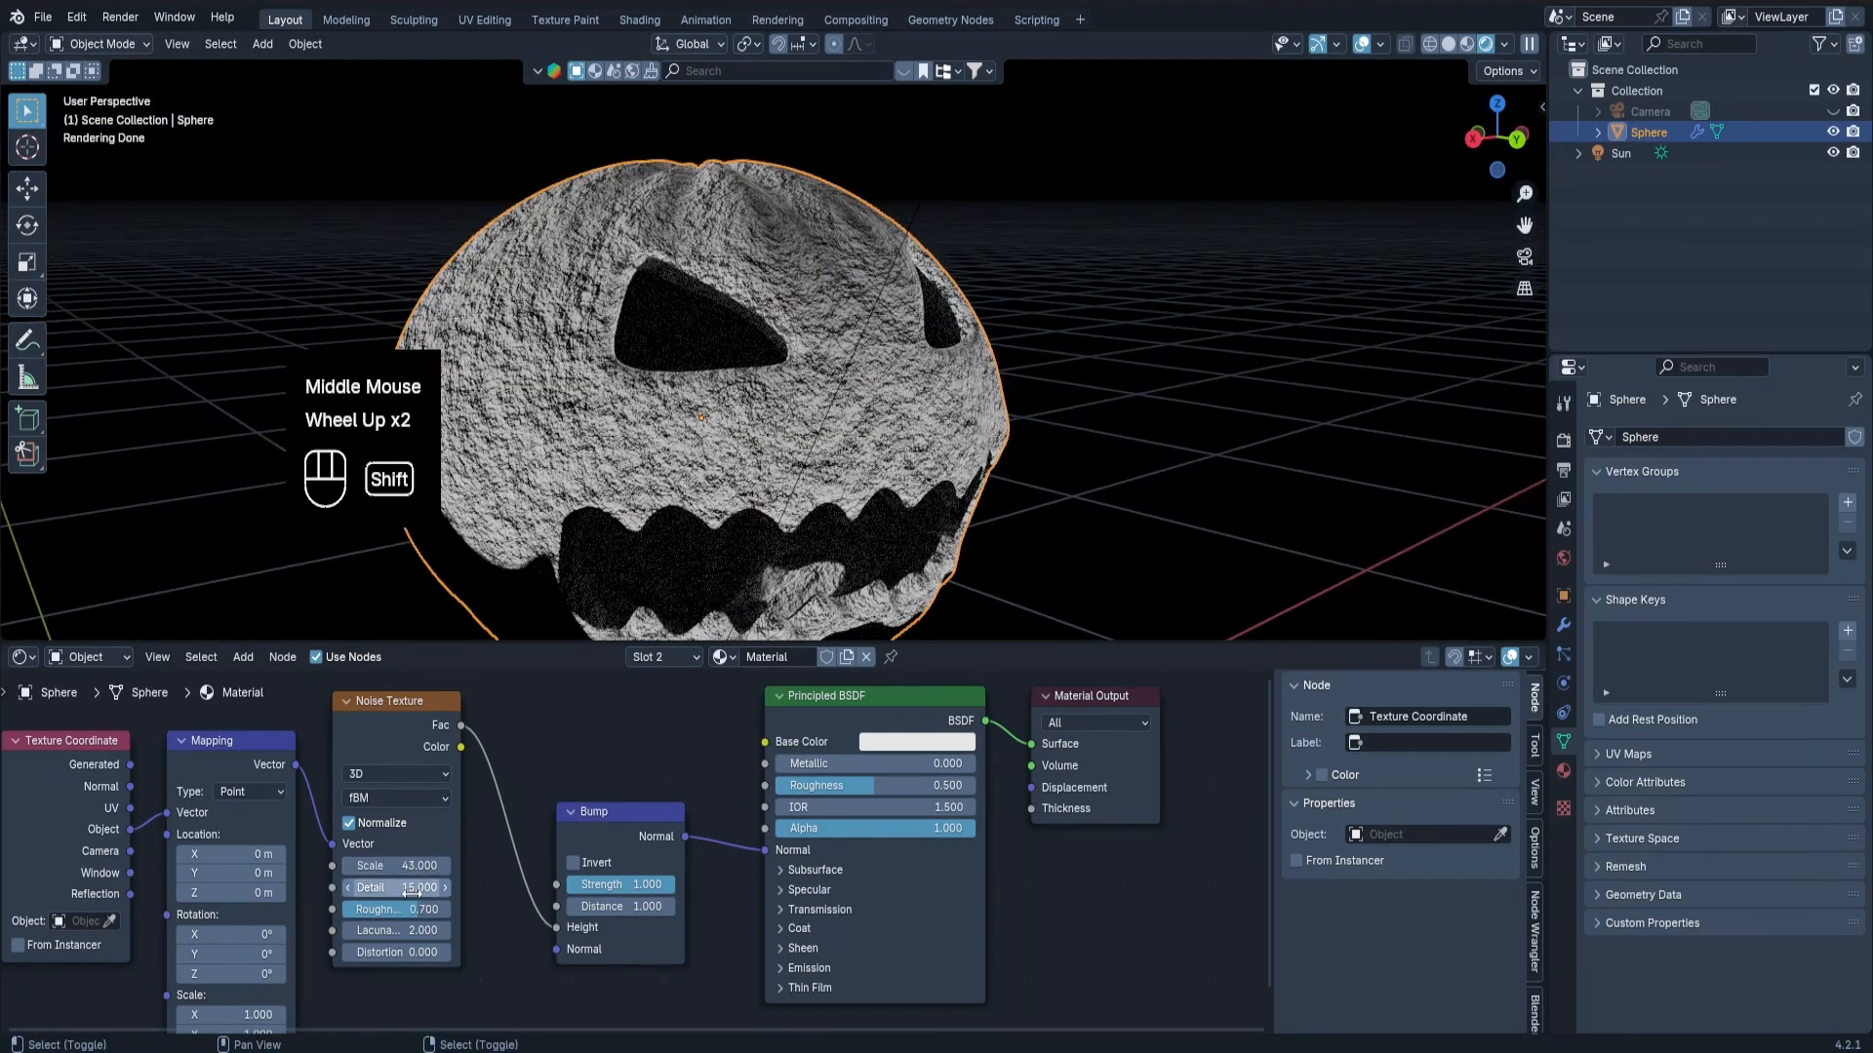
shift+drag(422, 919, 411, 919)
scroll(814, 419, down, 2)
middle_drag(814, 419, 830, 492)
scroll(805, 463, down, 1)
scroll(830, 492, up, 1)
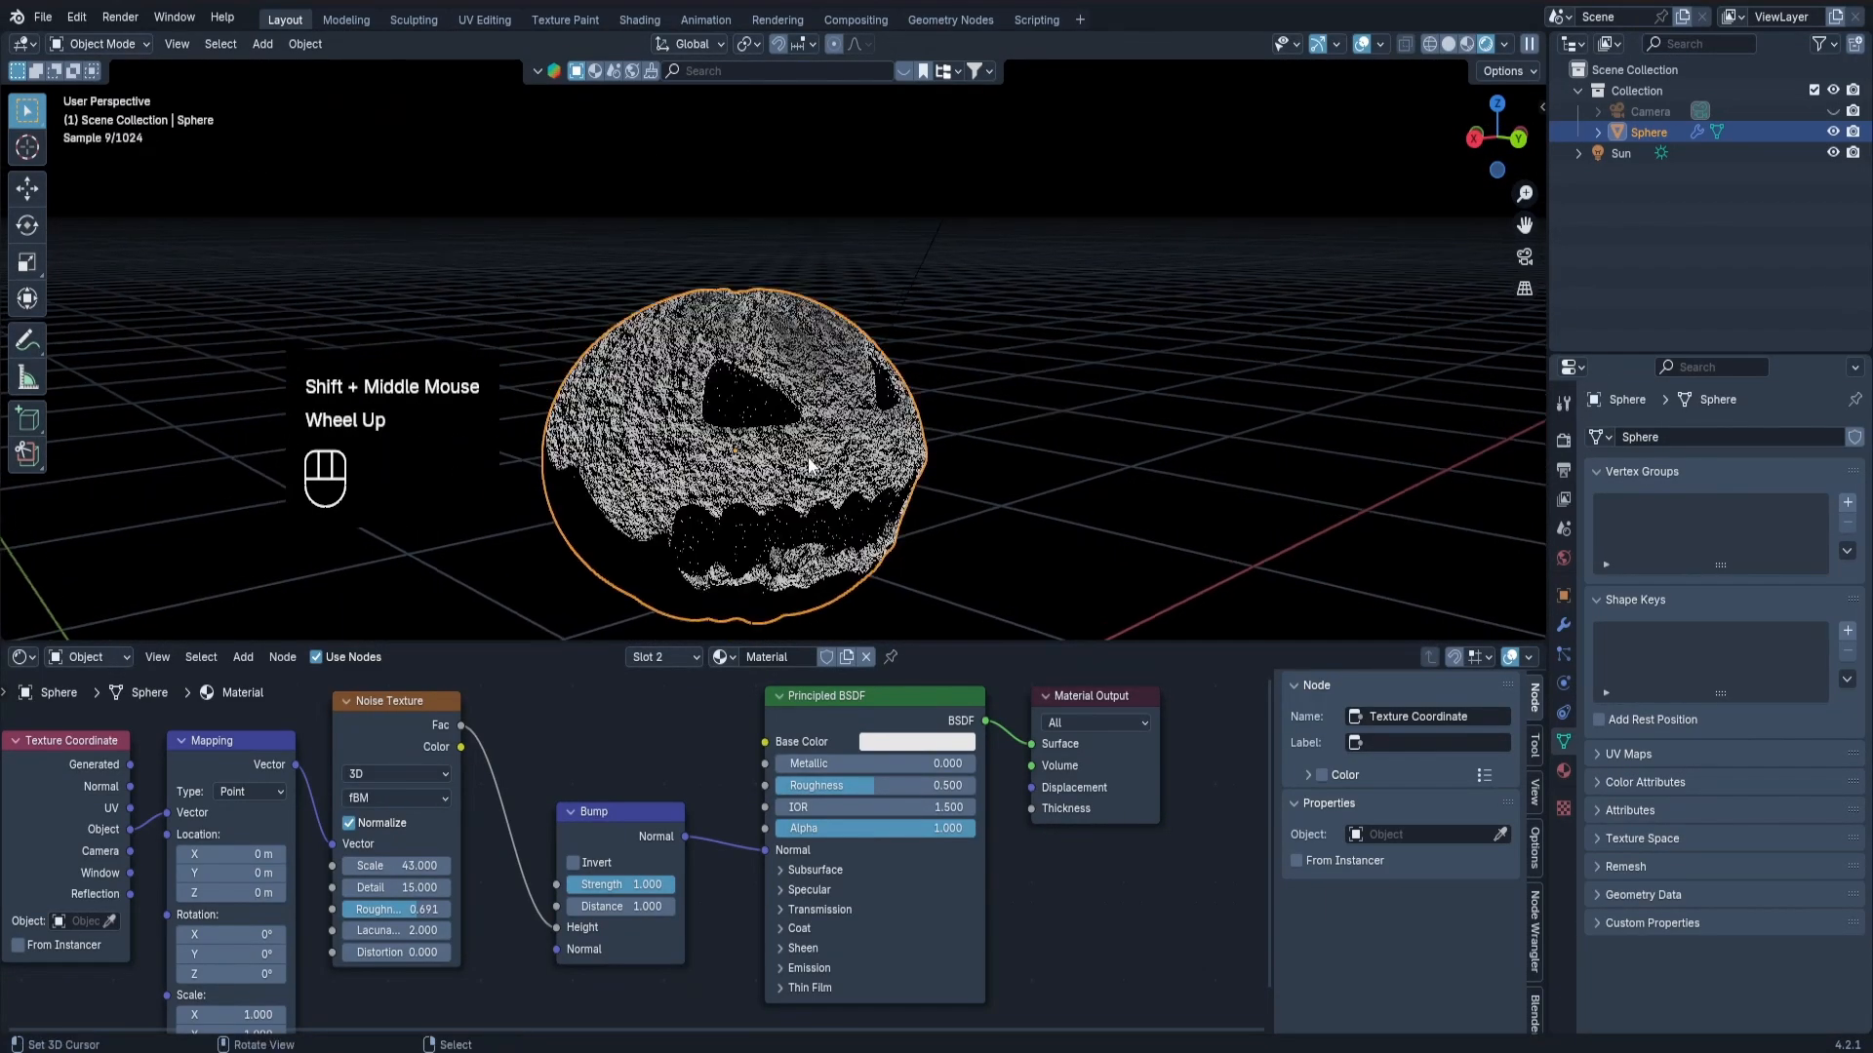
Set the Bump node's Strength to 0.2 and check the softened surface from the front.
text(.2)
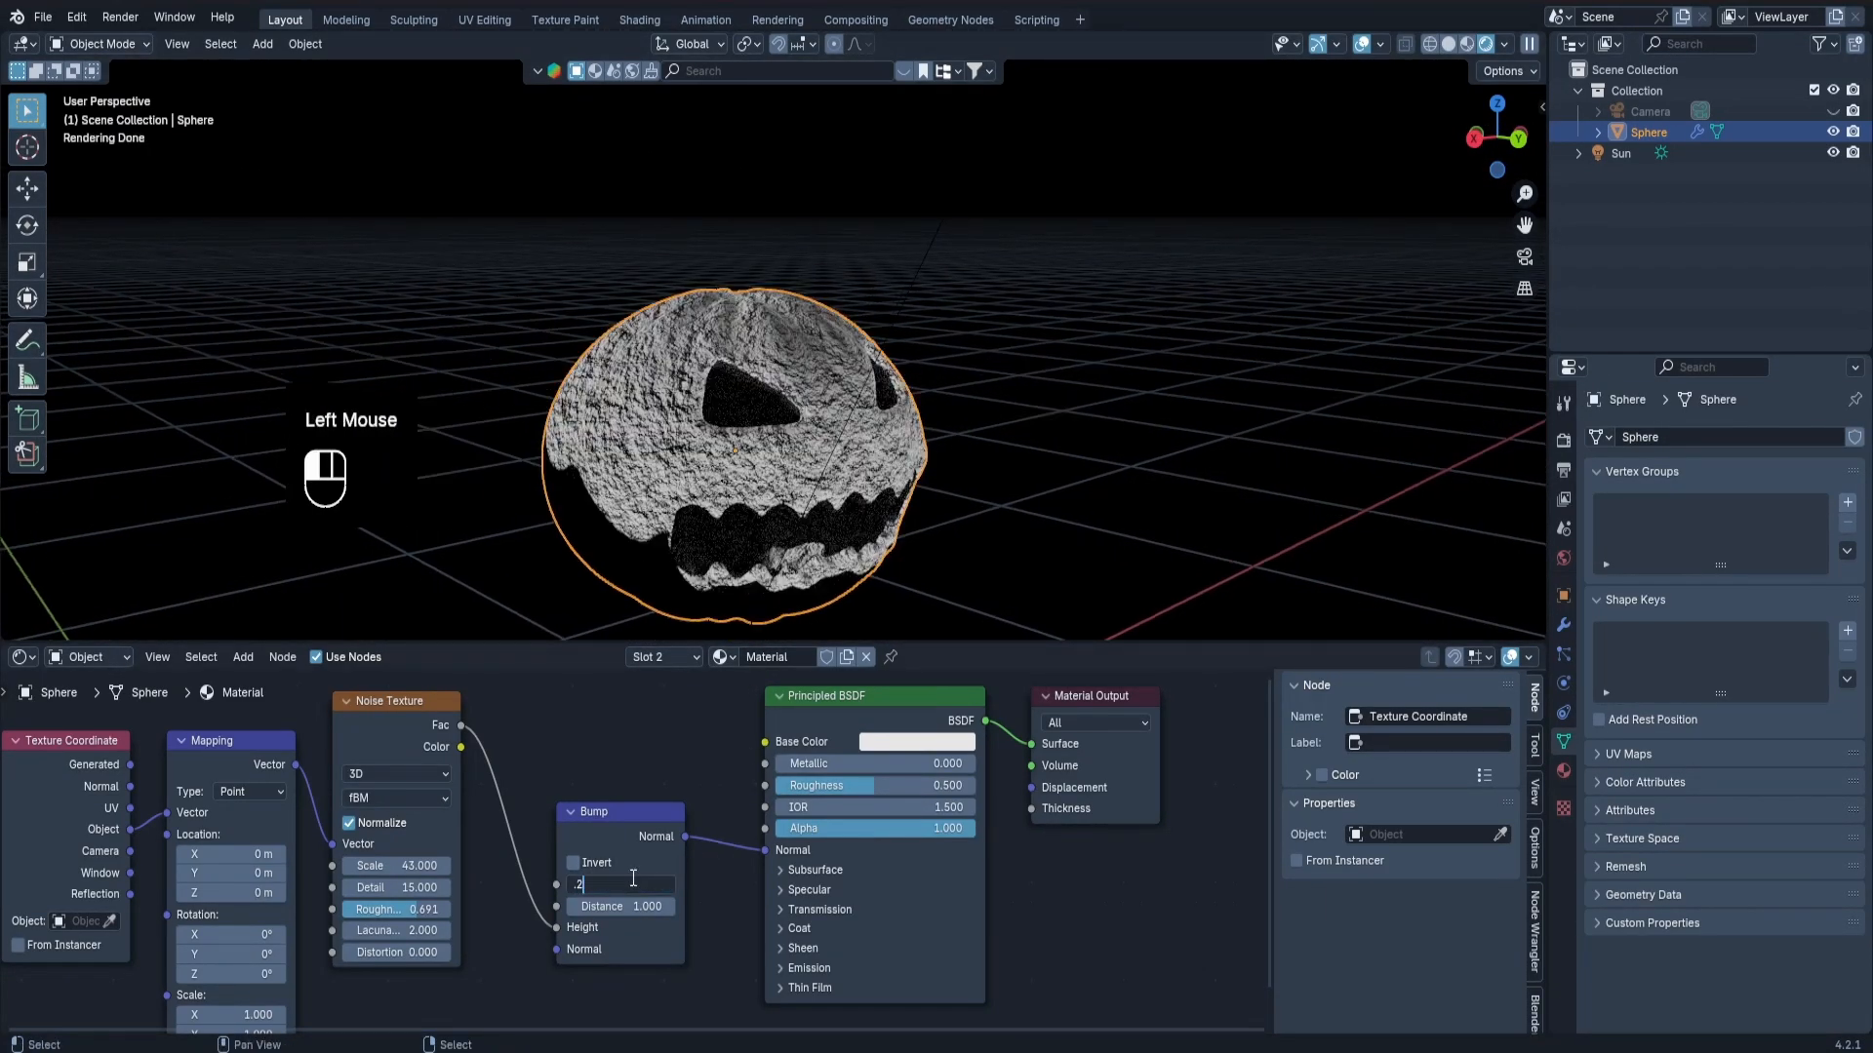
key(Return)
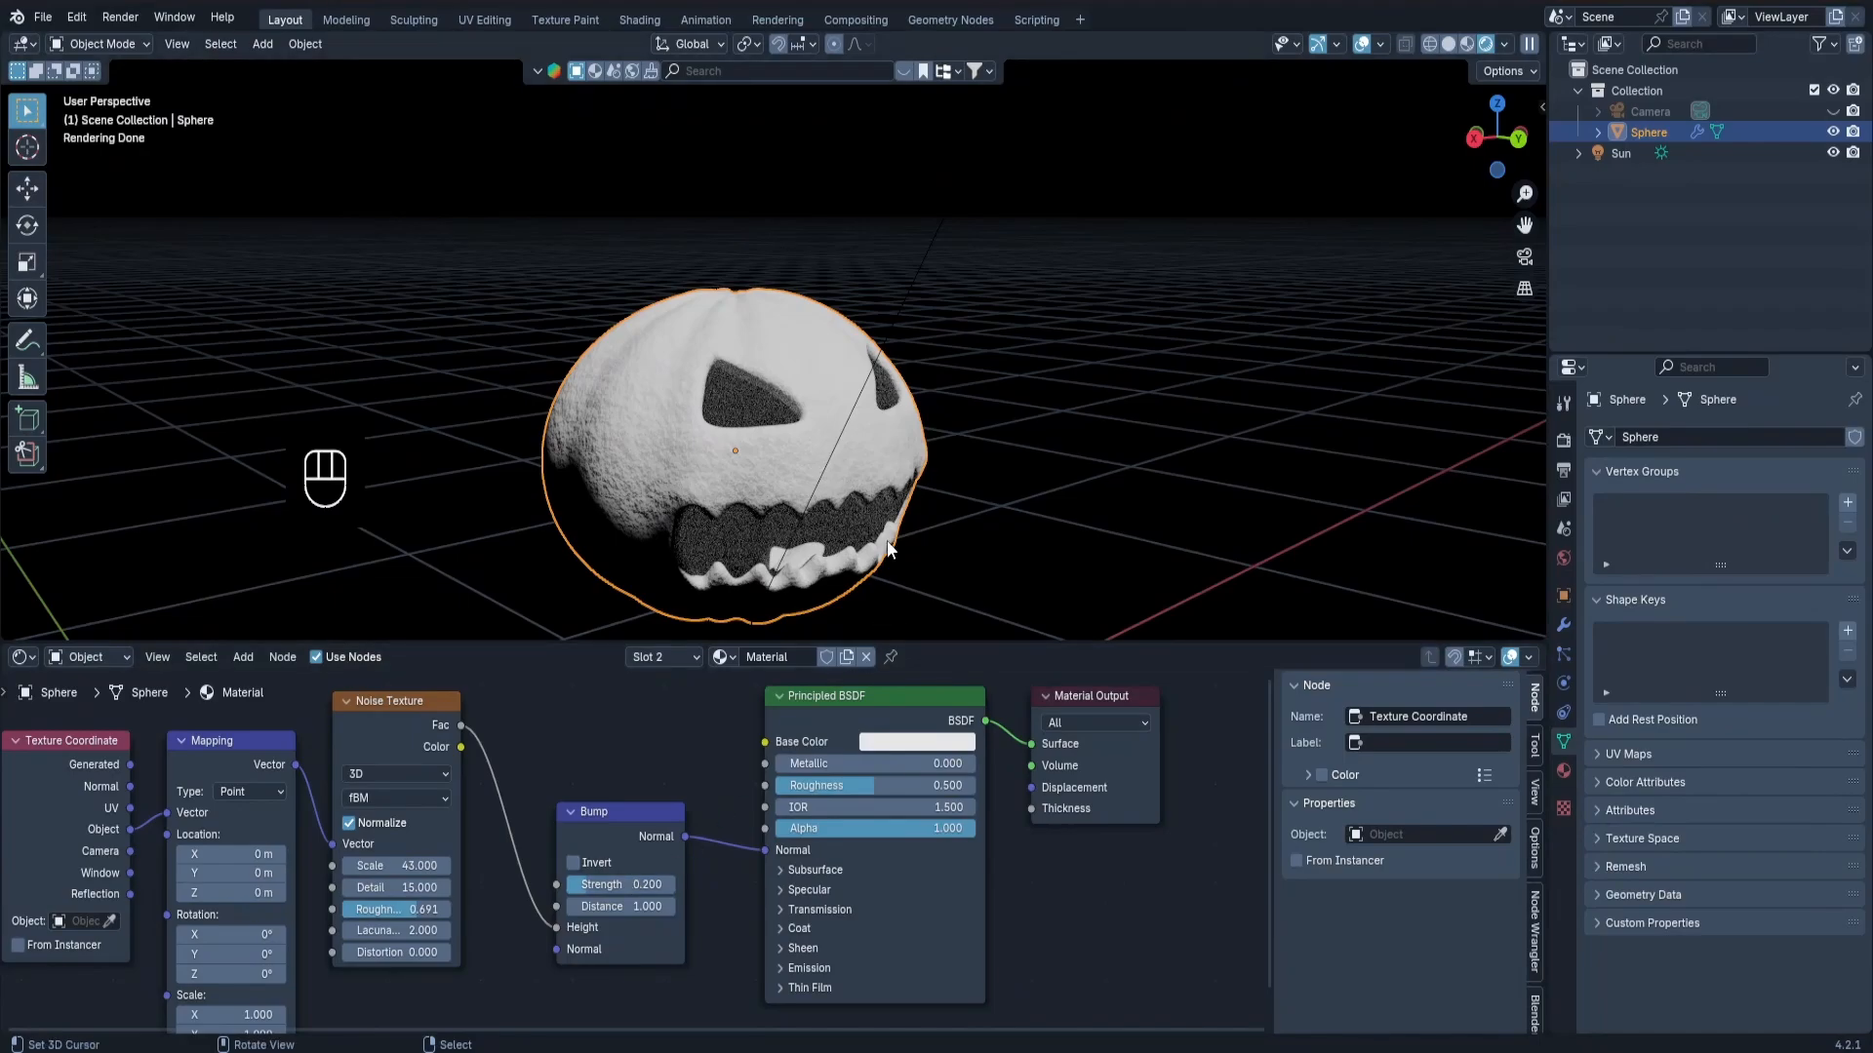
middle_drag(810, 468, 961, 504)
scroll(847, 499, up, 2)
Select the Texture Coordinate, Mapping, Noise Texture and Bump nodes and move them together below the Principled BSDF.
scroll(644, 770, down, 3)
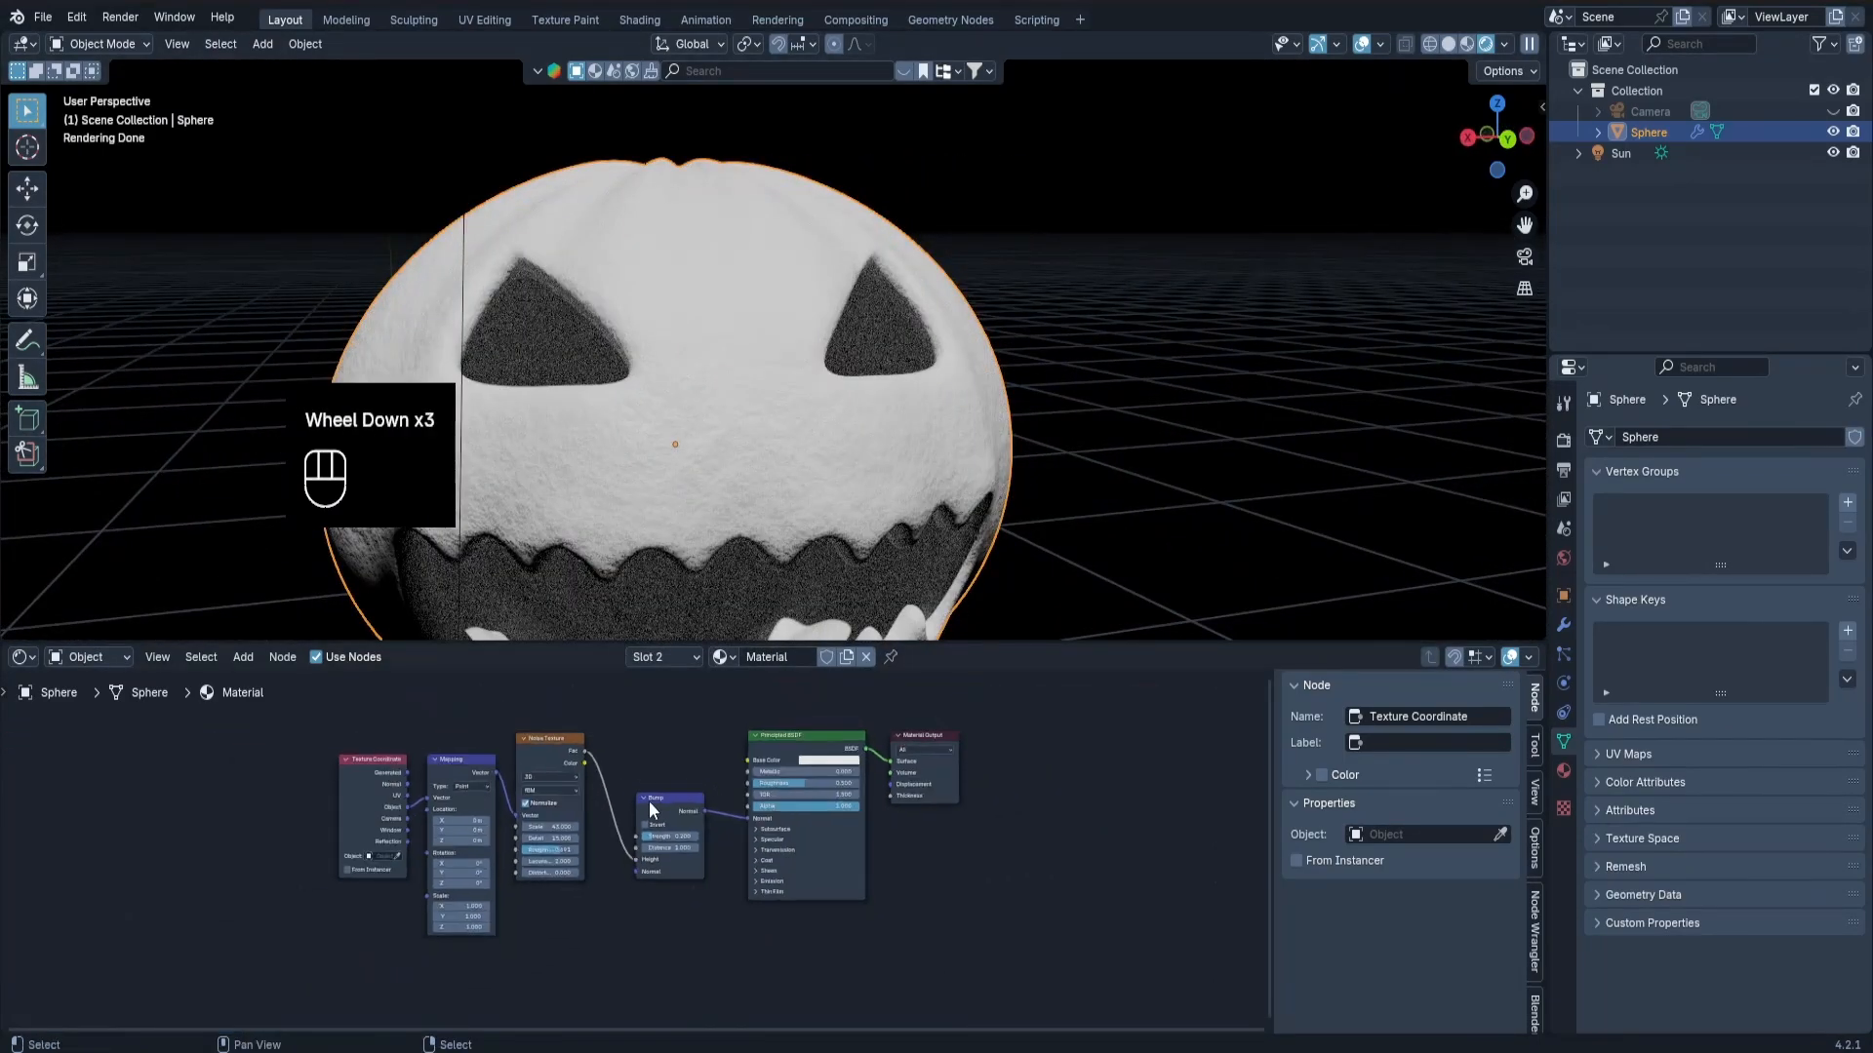
drag(246, 699, 746, 960)
shift+middle_drag(829, 846, 971, 792)
scroll(759, 502, down, 2)
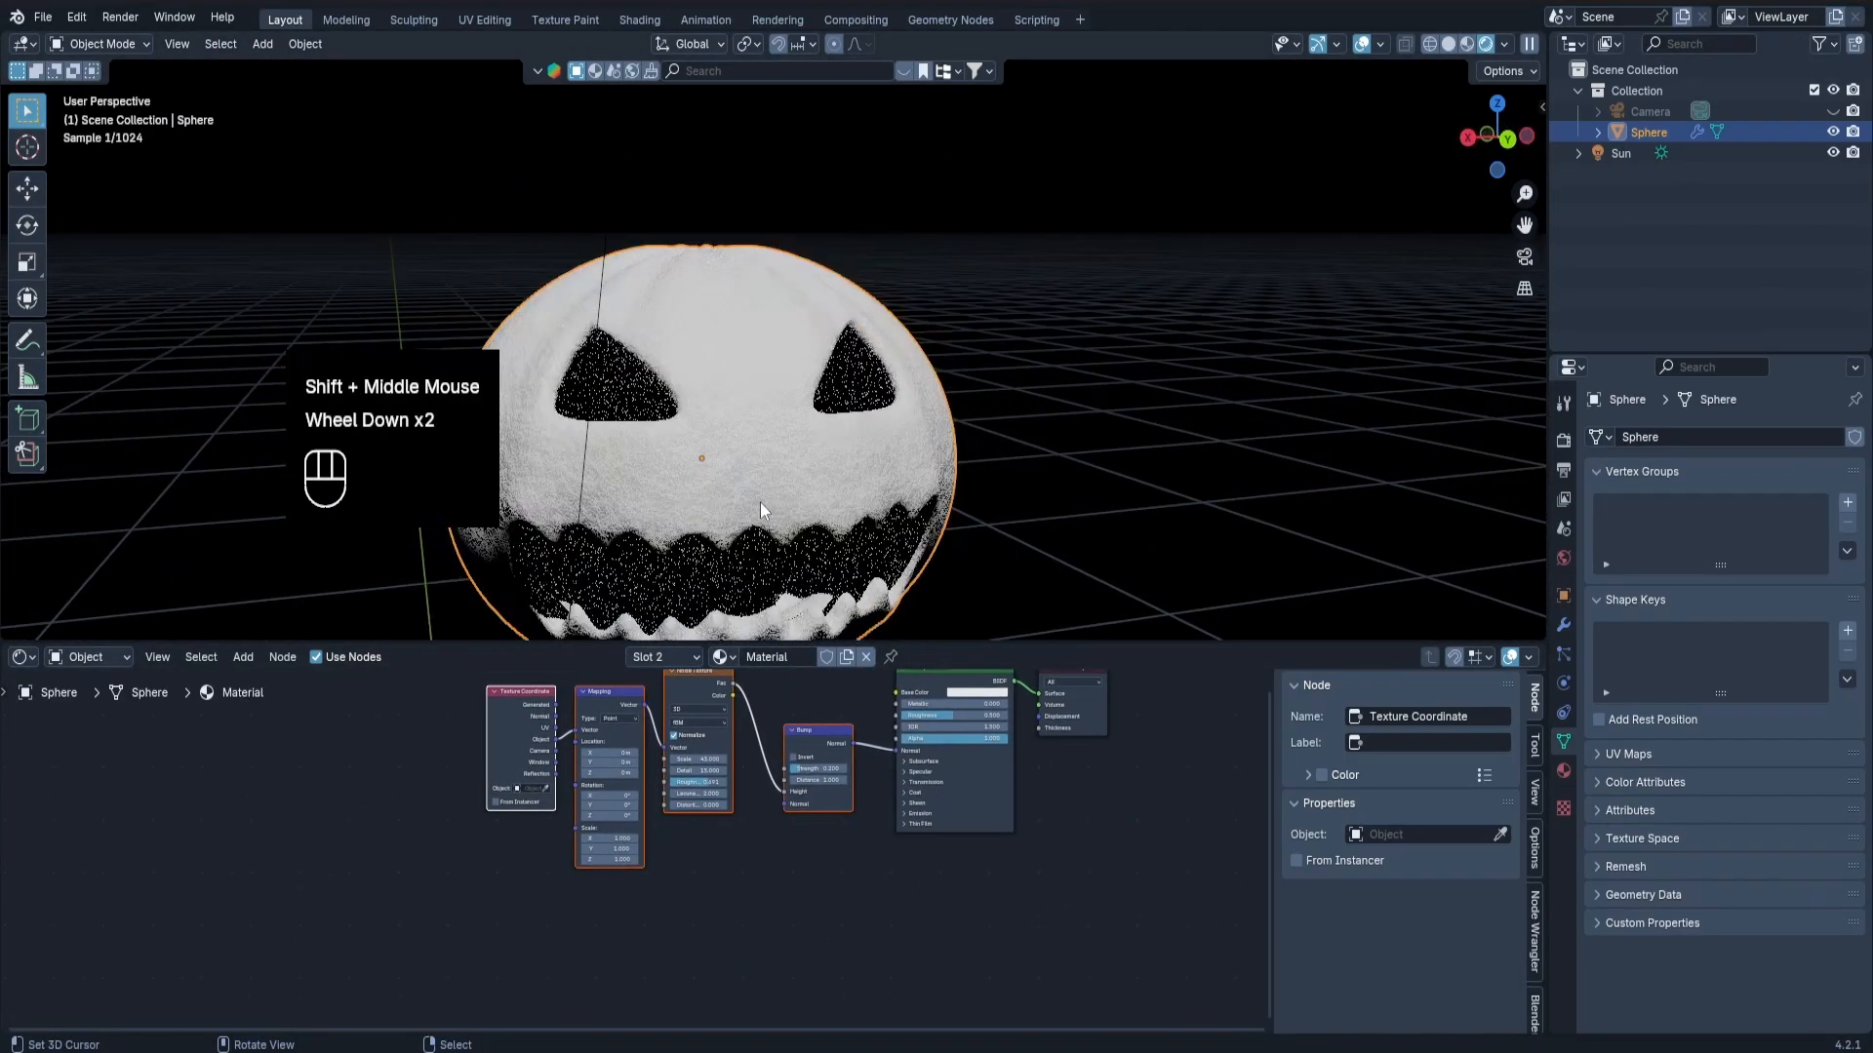
shift+middle_drag(817, 445, 985, 437)
shift+middle_drag(856, 741, 704, 826)
scroll(704, 823, up, 1)
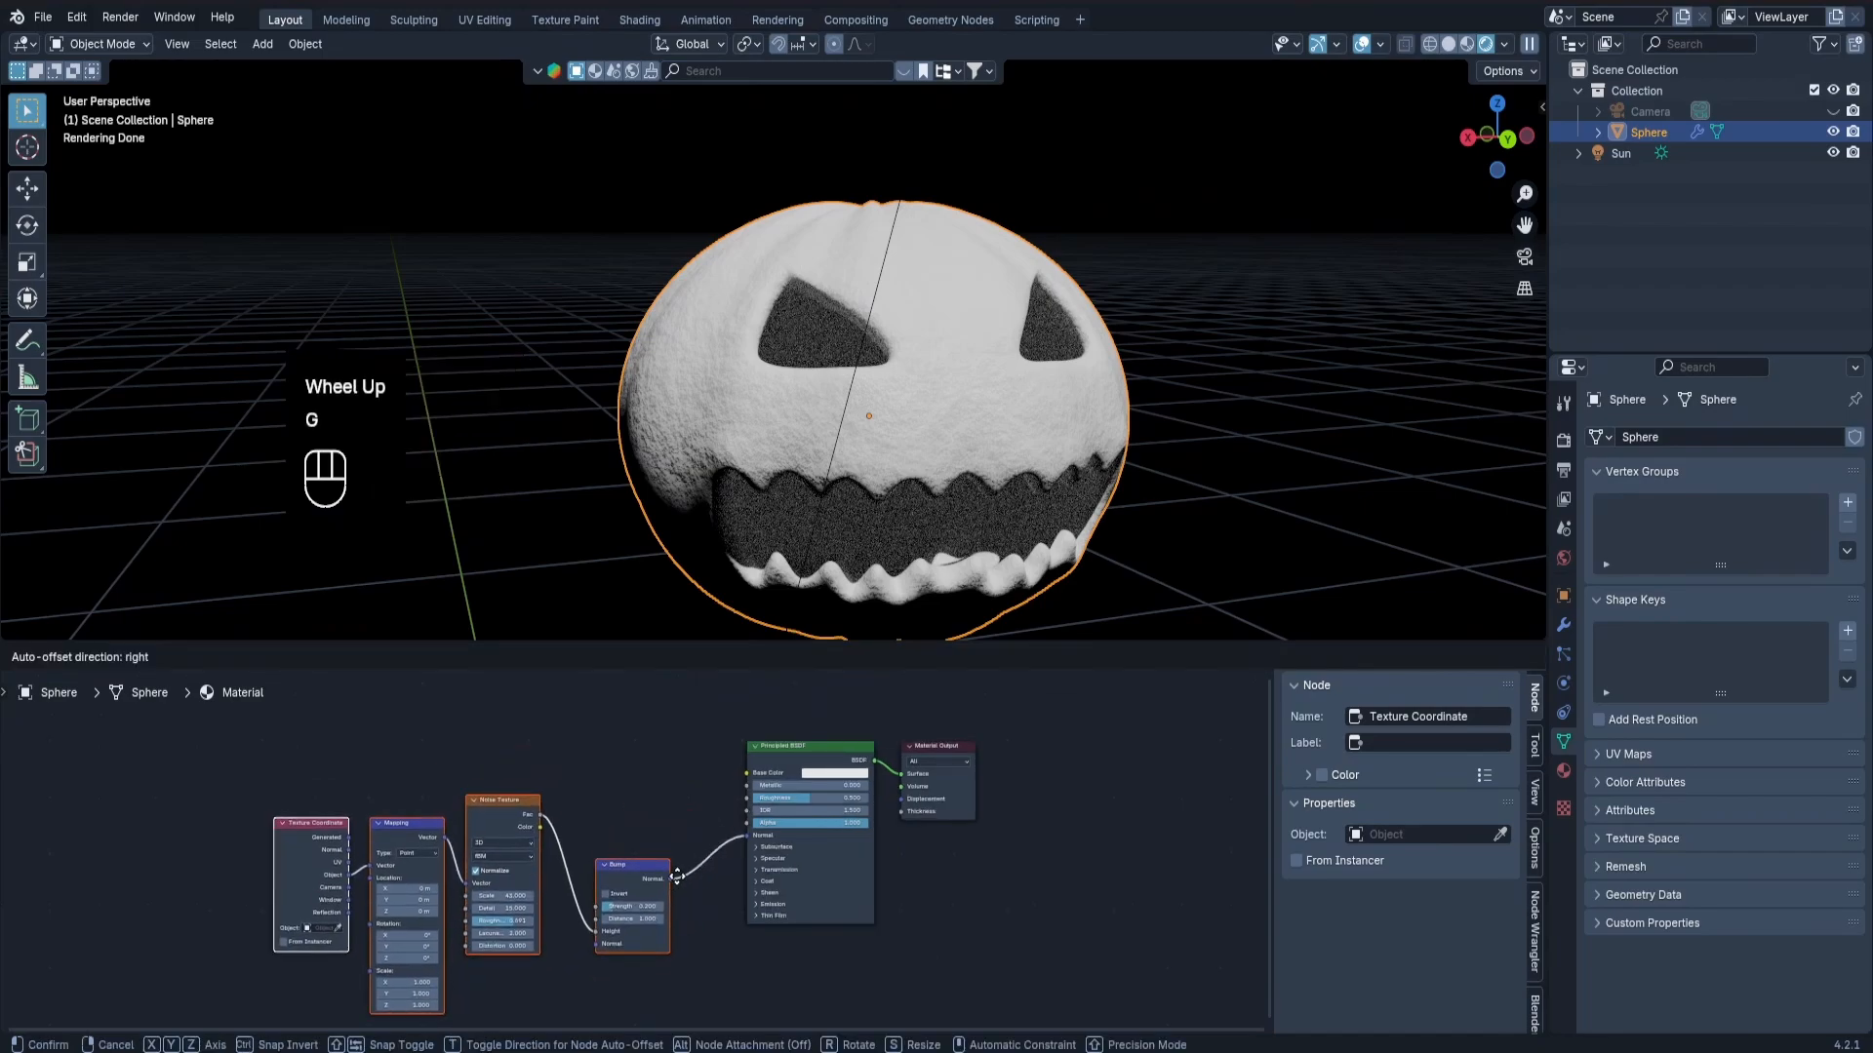
key(g)
click(610, 963)
Add a Color Ramp node and place it above and before the Principled BSDF.
key(shift+a)
text(color)
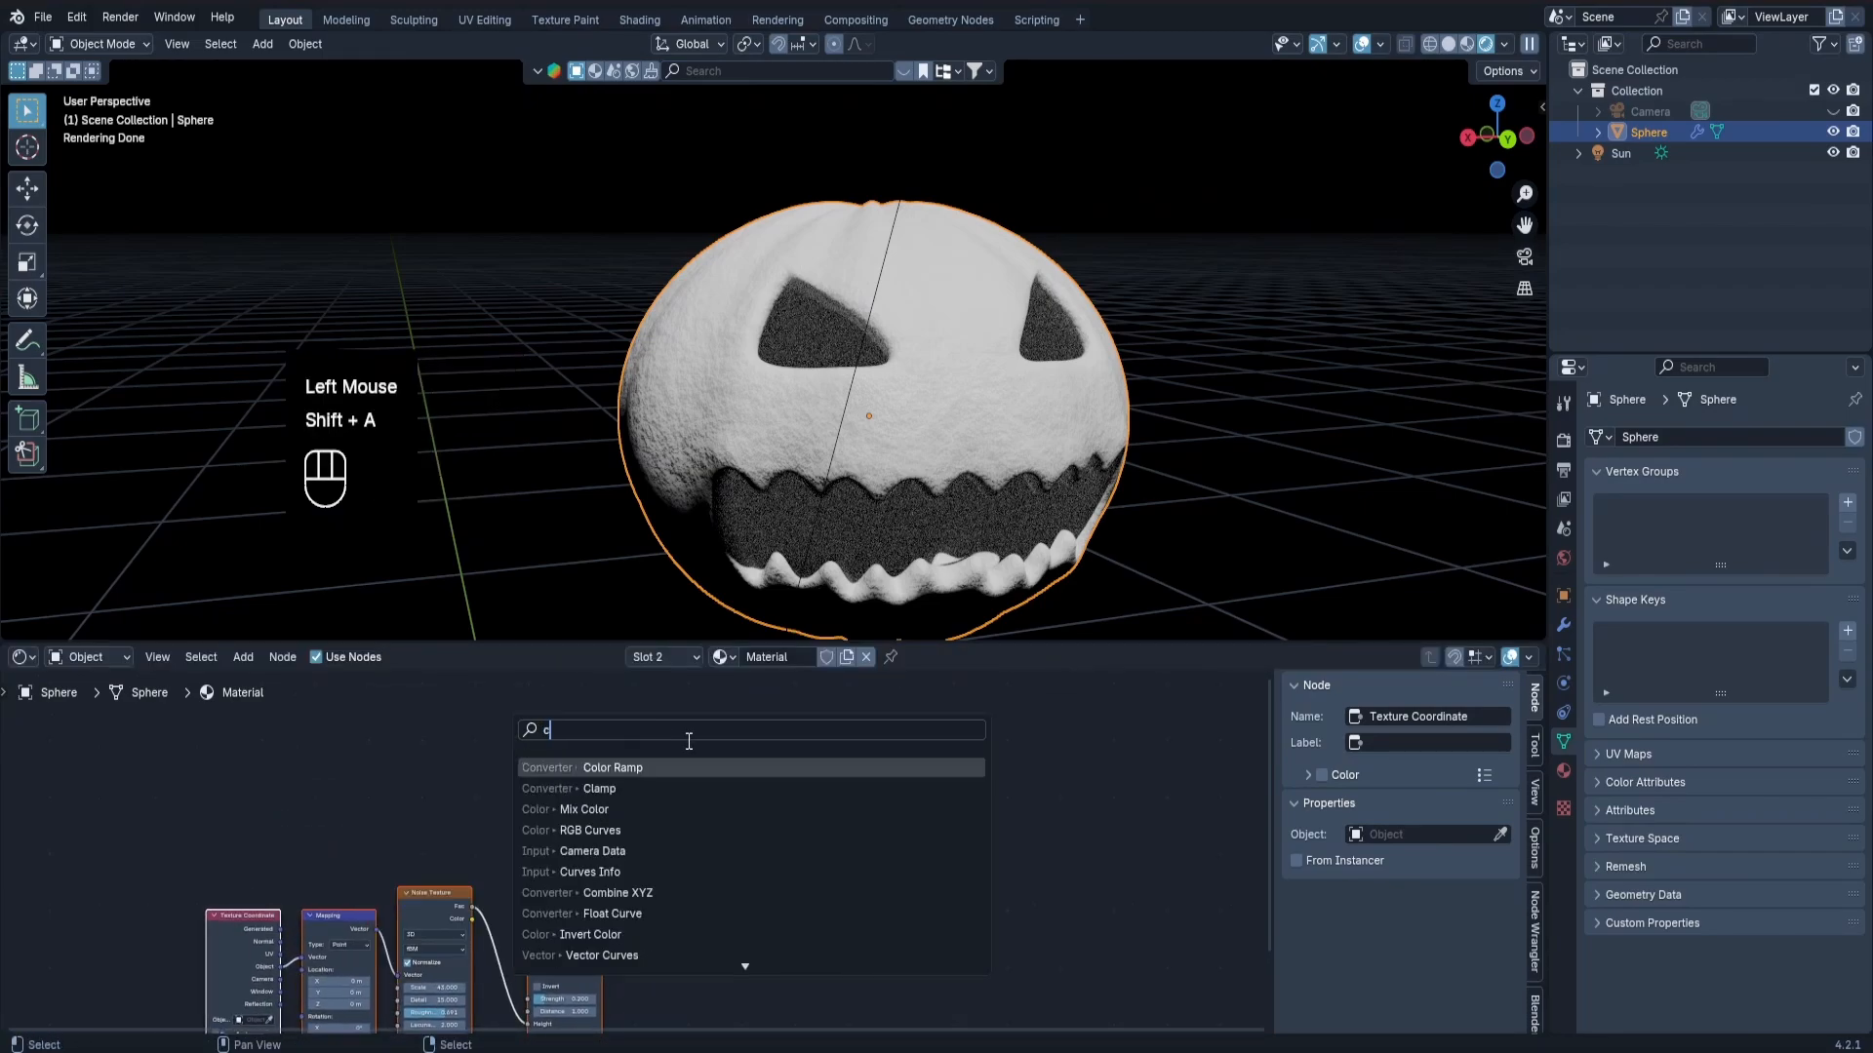
key(Return)
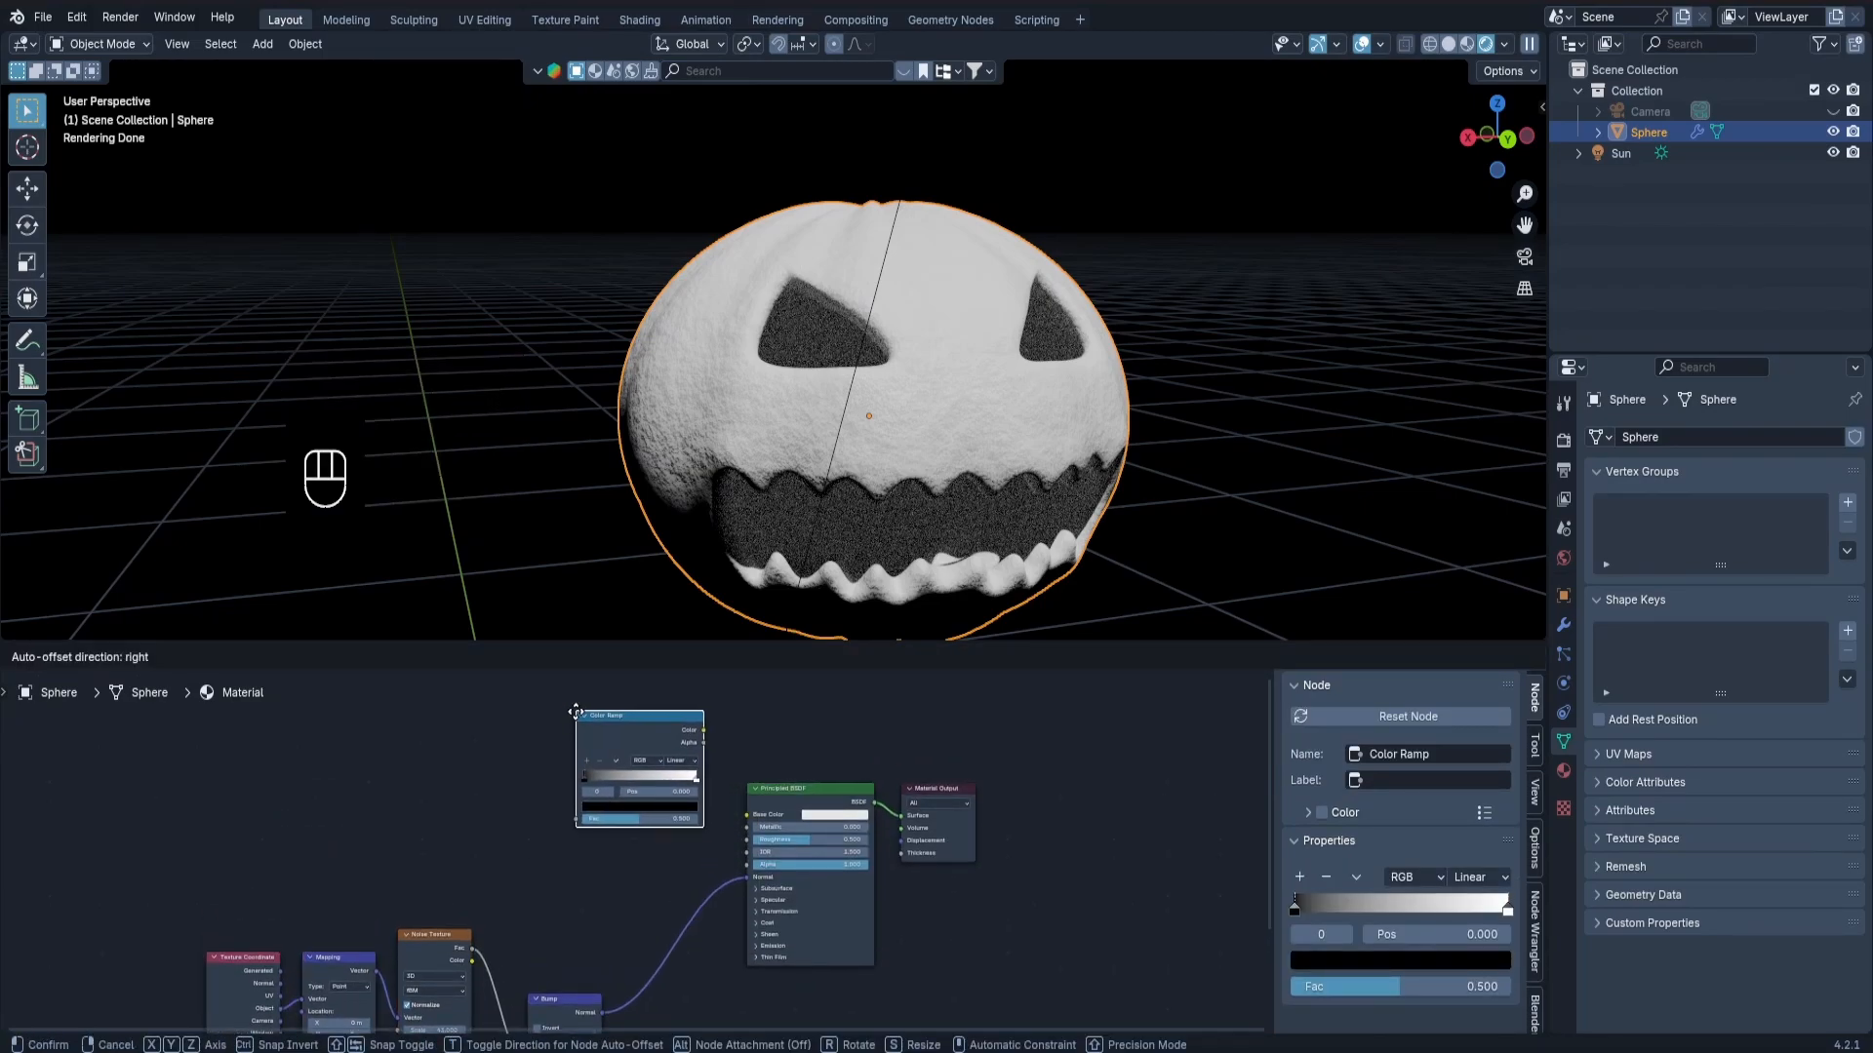
click(578, 710)
scroll(716, 804, up, 2)
Change the Color Ramp's white stop to a slightly darkened orange.
click(693, 777)
click(619, 806)
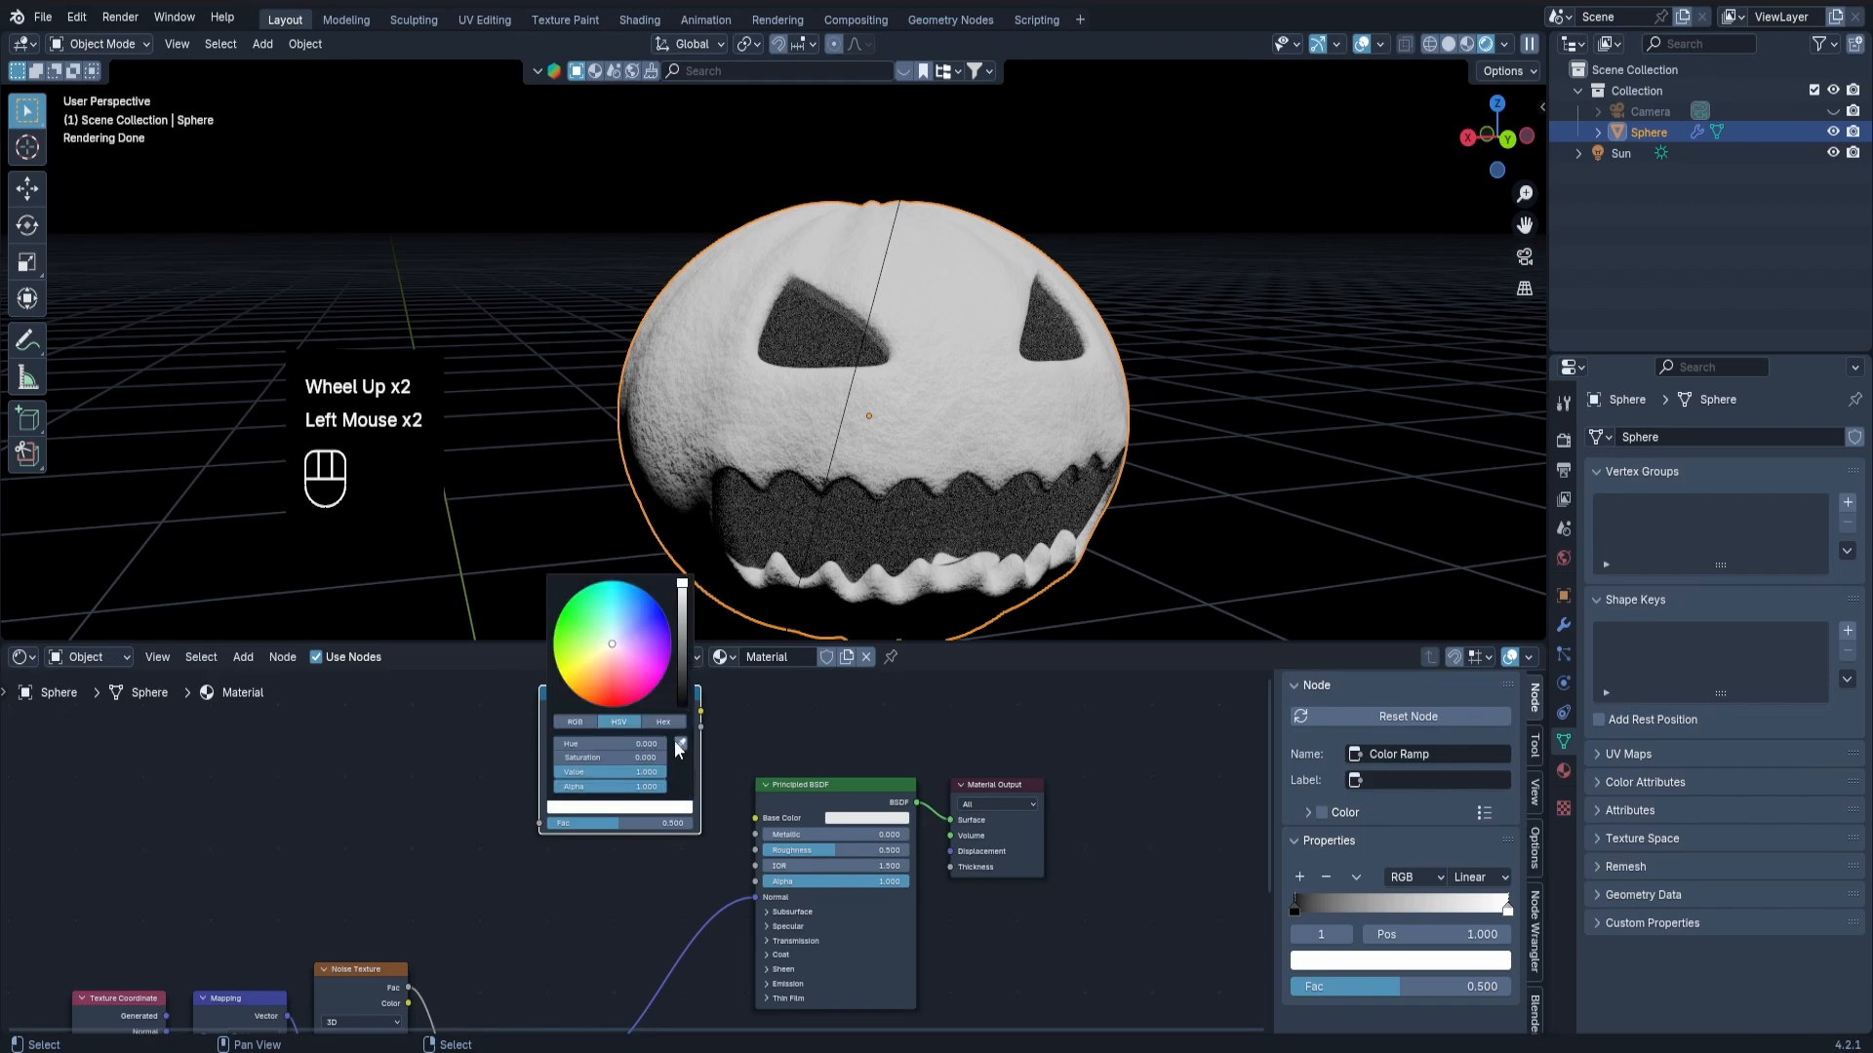
click(597, 671)
drag(597, 673, 600, 688)
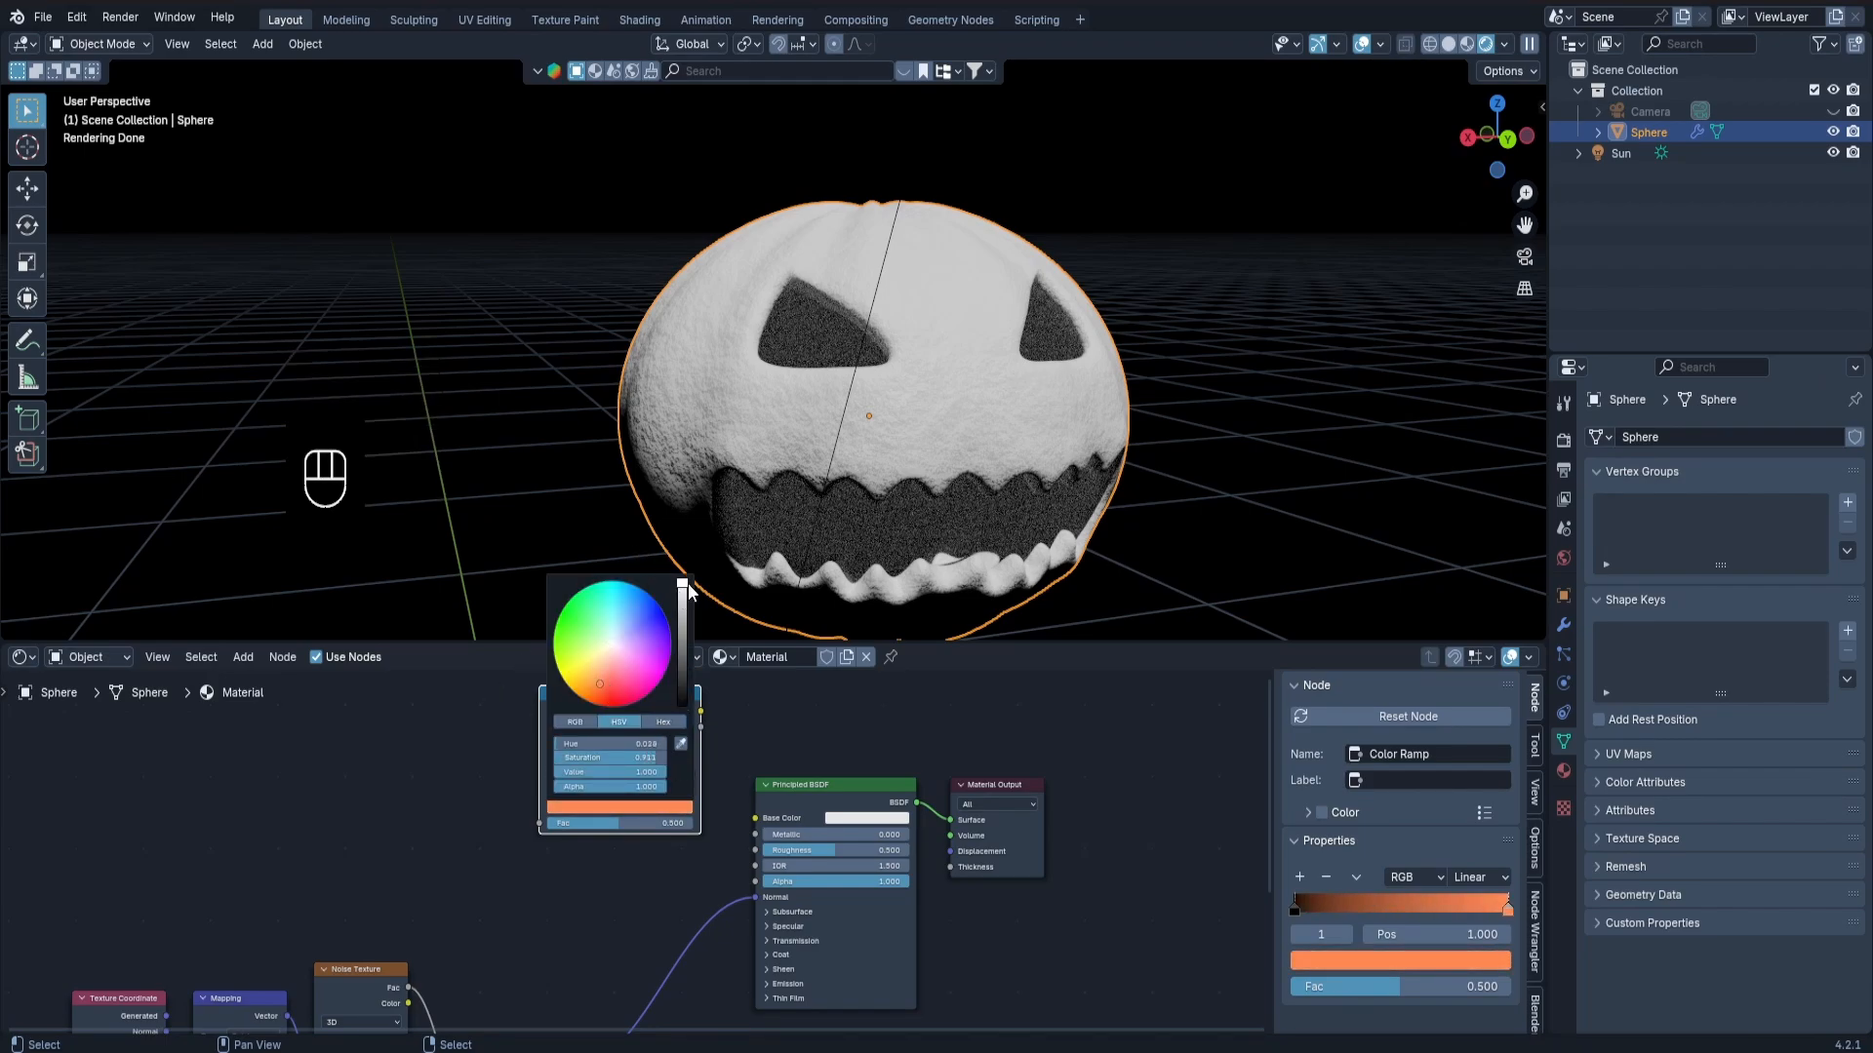
drag(687, 585, 685, 610)
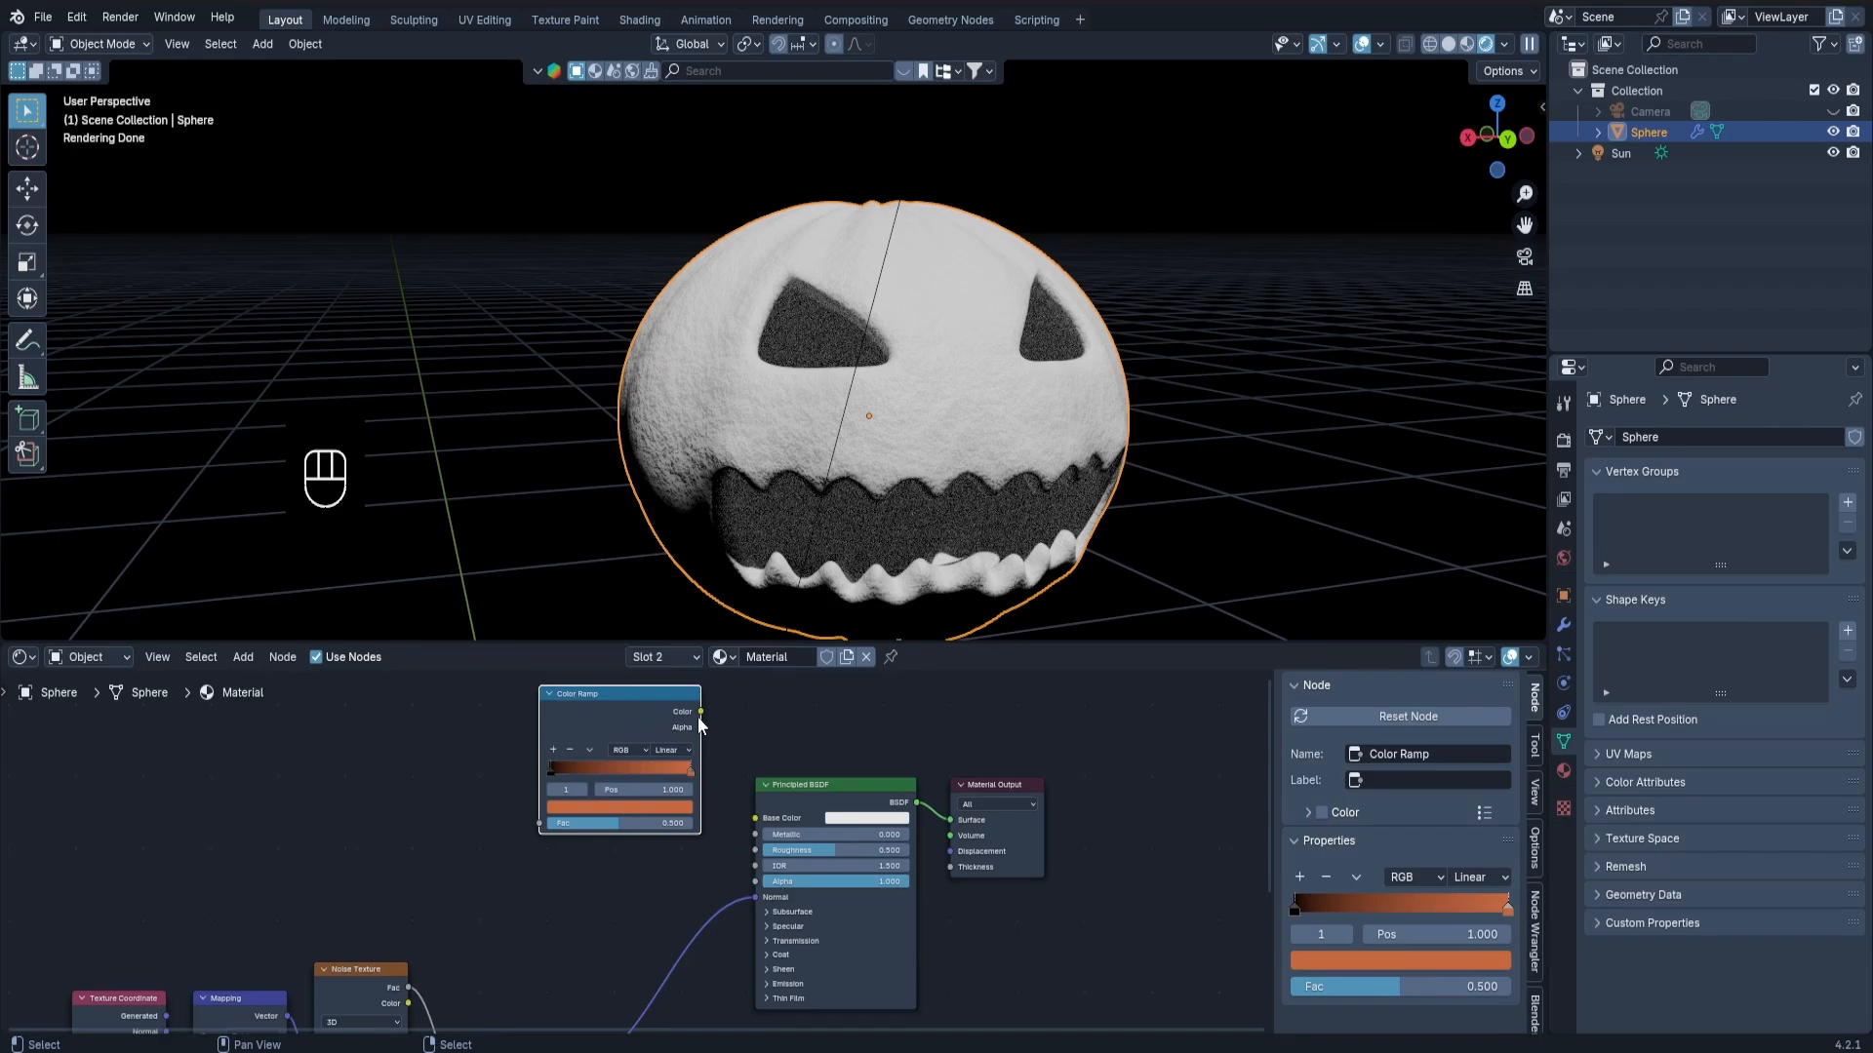
Connect the Color Ramp's Color output to the Principled BSDF's Base Color and inspect the pumpkin.
drag(757, 830, 756, 819)
scroll(975, 412, up, 2)
middle_drag(975, 413, 1034, 419)
scroll(939, 558, down, 2)
middle_drag(939, 558, 864, 453)
scroll(799, 507, up, 2)
middle_drag(799, 506, 799, 487)
shift+middle_drag(800, 488, 800, 472)
scroll(800, 558, up, 2)
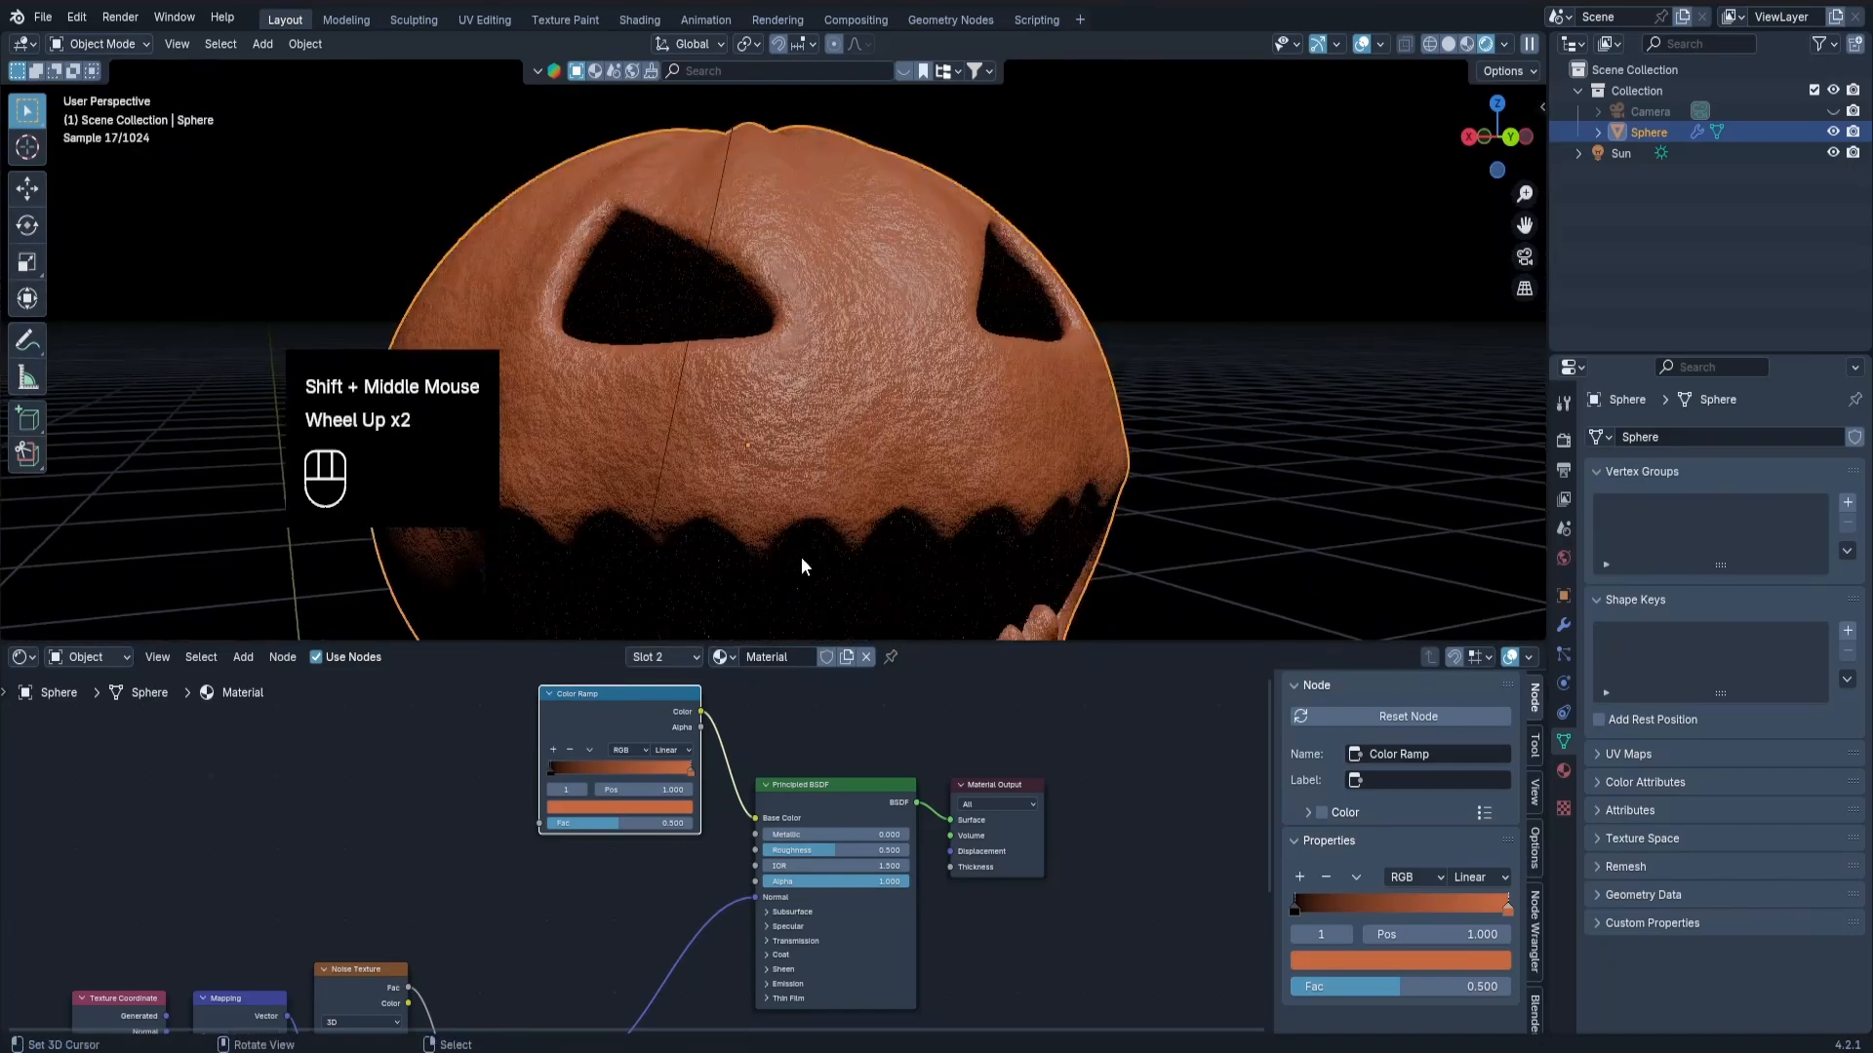
Change the Color Ramp's black stop to dark brown with hue 0.024, saturation 0.688 and value 0.041.
scroll(620, 745, up, 4)
click(523, 786)
click(585, 827)
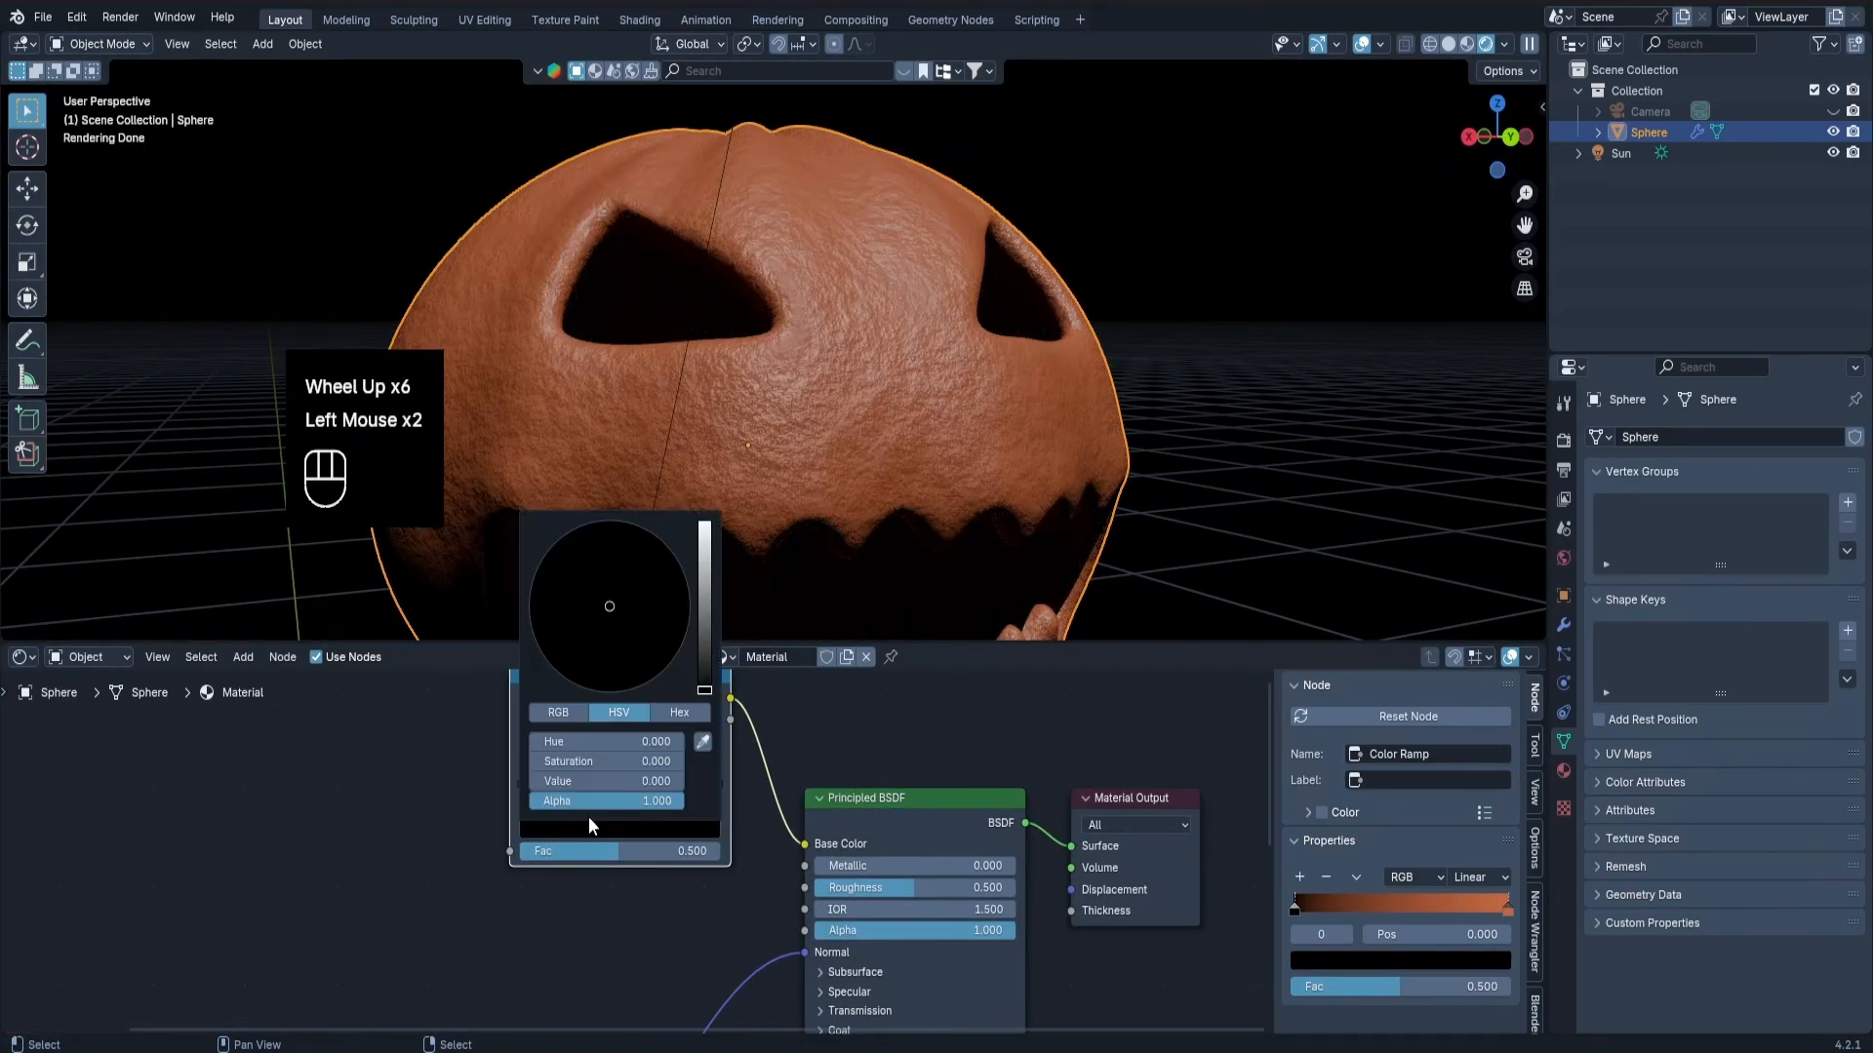
drag(702, 691, 703, 662)
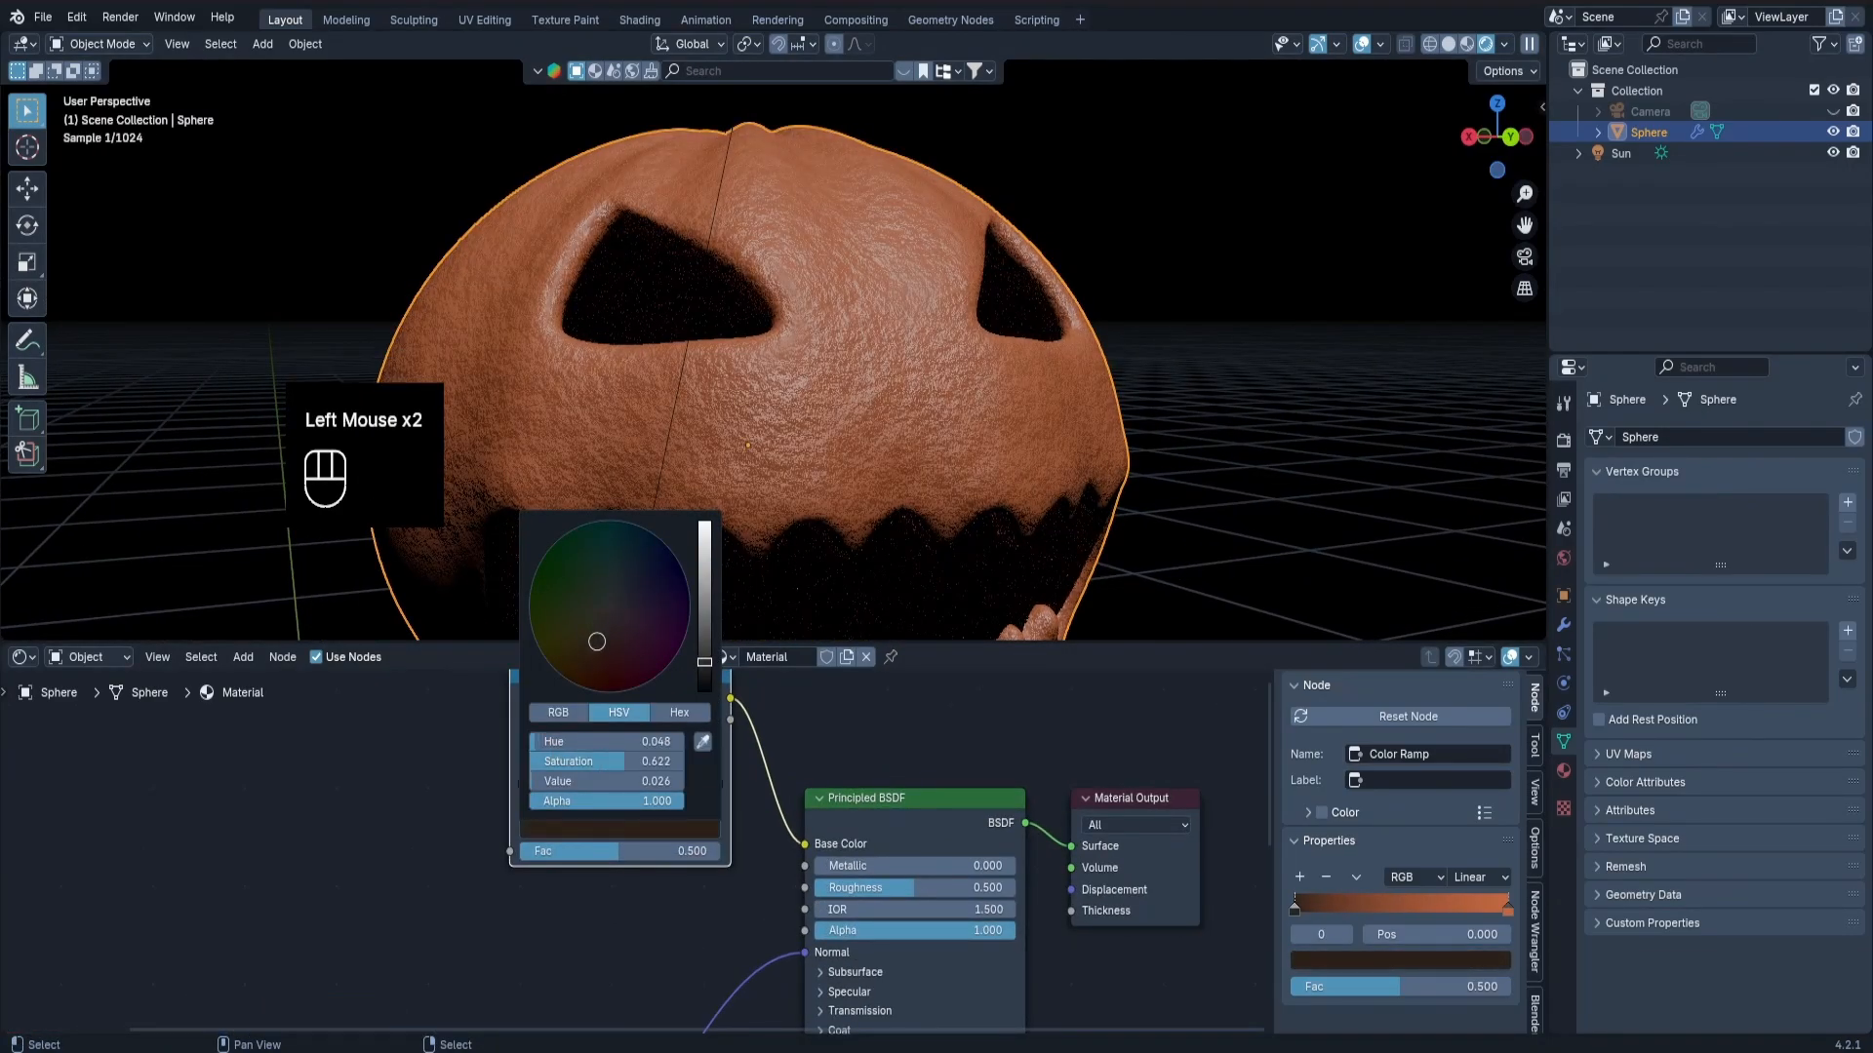
drag(597, 642, 602, 644)
drag(713, 689, 705, 654)
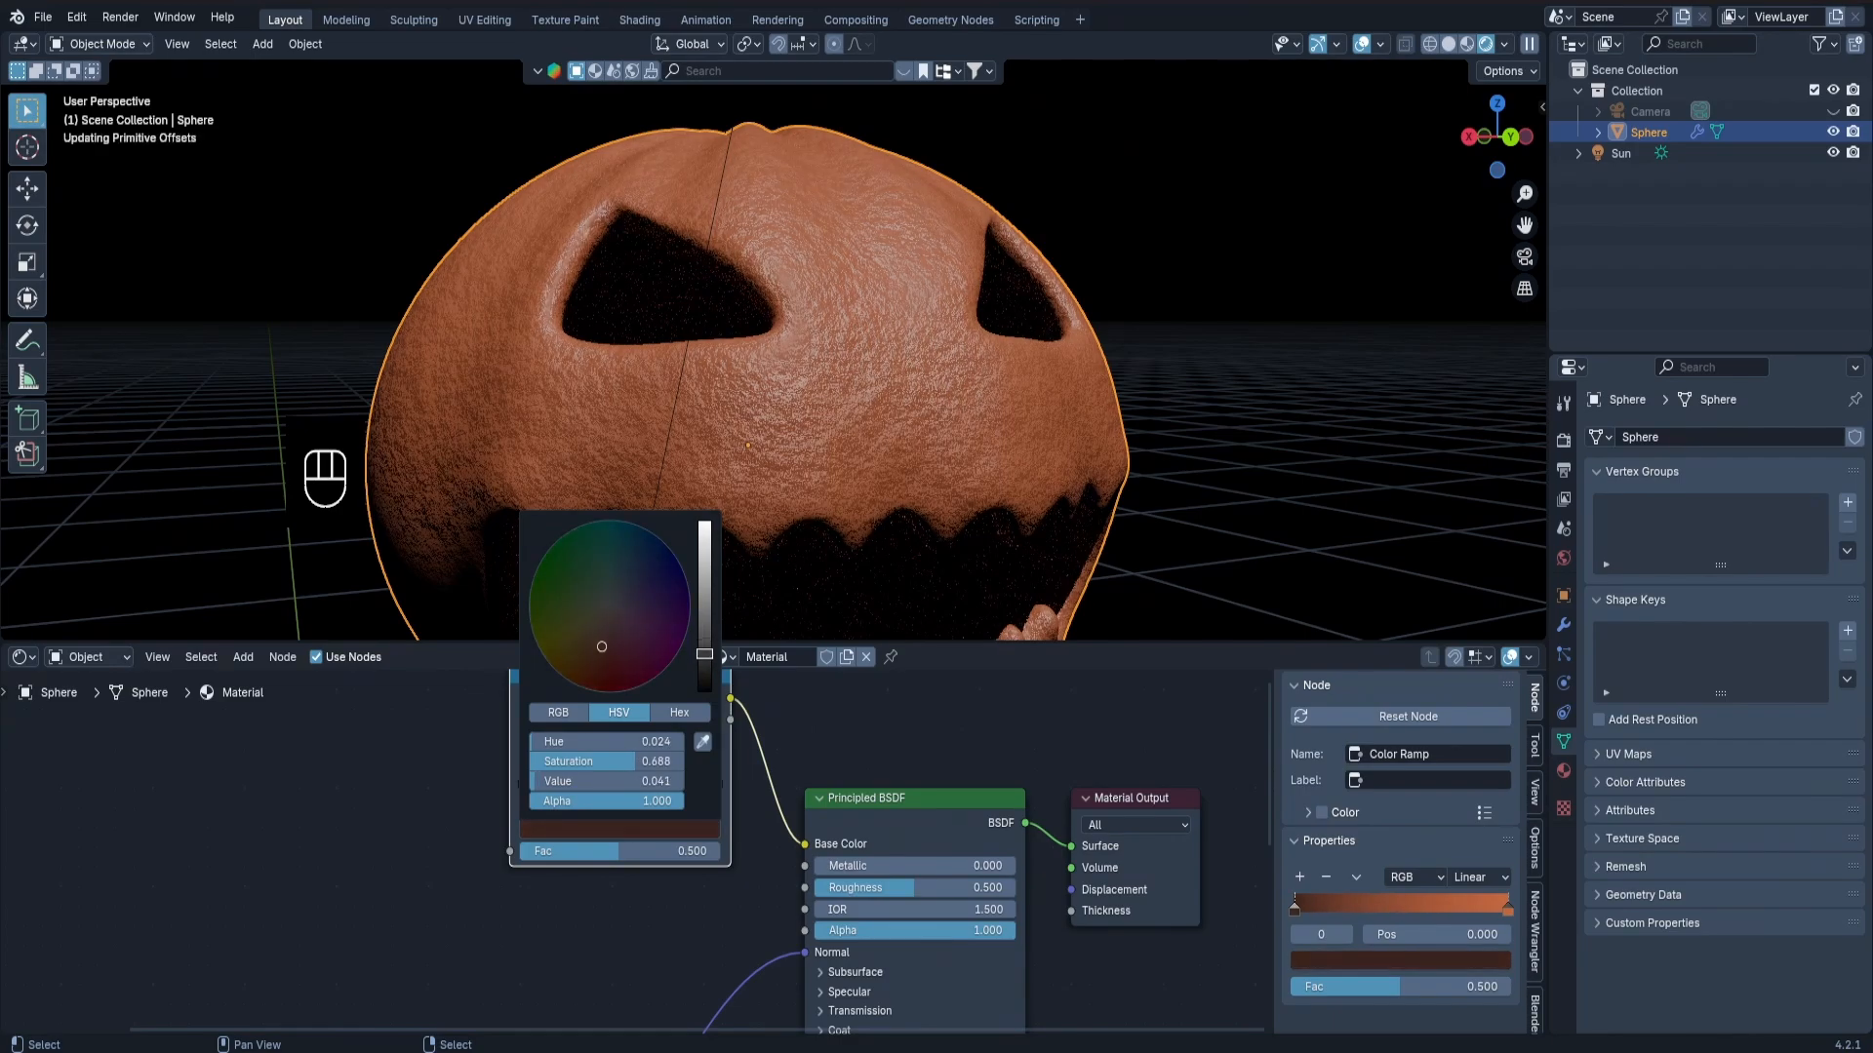
Try shifting the Color Ramp's dark stop to position 0.318.
drag(524, 782, 640, 788)
right_click(640, 788)
scroll(639, 807, down, 2)
click(570, 798)
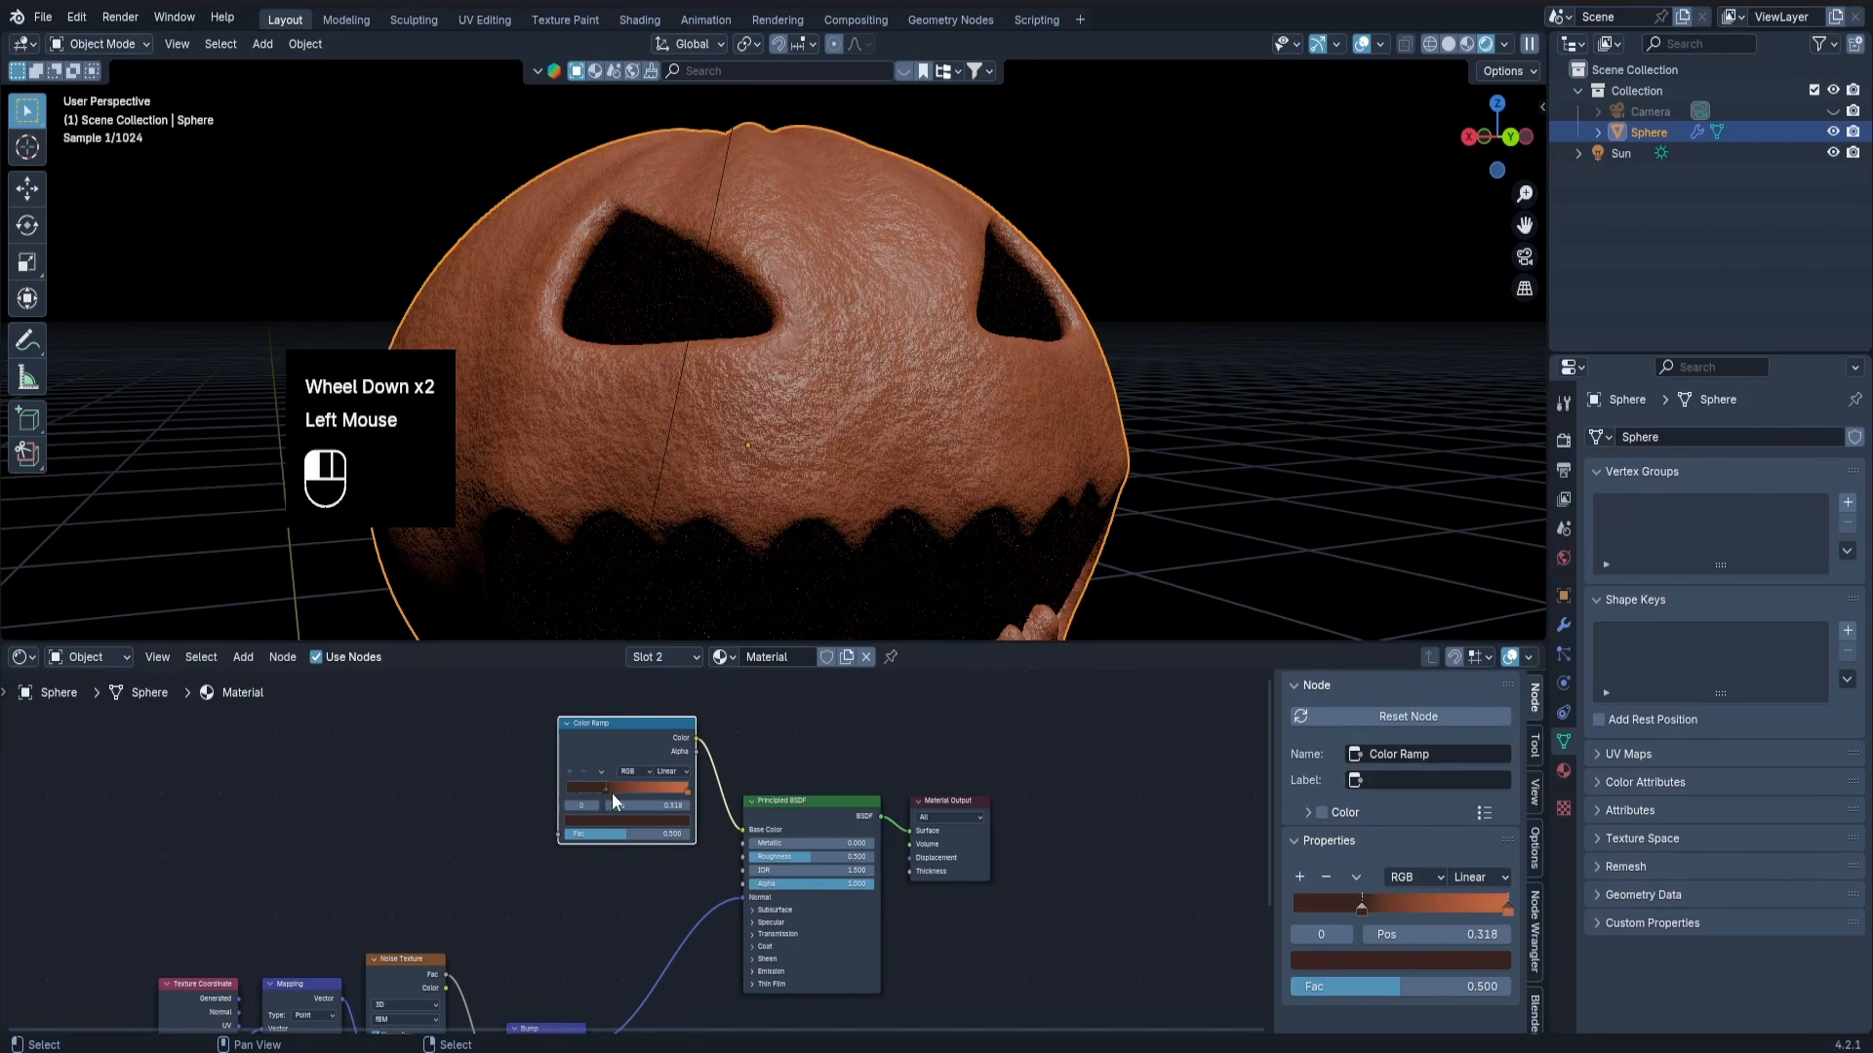
Link the Noise Texture's Fac output to the Color Ramp's Fac and move the dark stop to position 0.523.
middle_drag(477, 852, 427, 846)
middle_drag(472, 846, 592, 777)
drag(585, 841, 770, 822)
scroll(743, 780, up, 2)
middle_drag(780, 565, 859, 405)
scroll(909, 500, down, 2)
mouse_move(859, 405)
shift+middle_down()
mouse_move(857, 378)
mouse_move(792, 394)
mouse_move(872, 396)
shift+middle_up()
scroll(792, 394, up, 2)
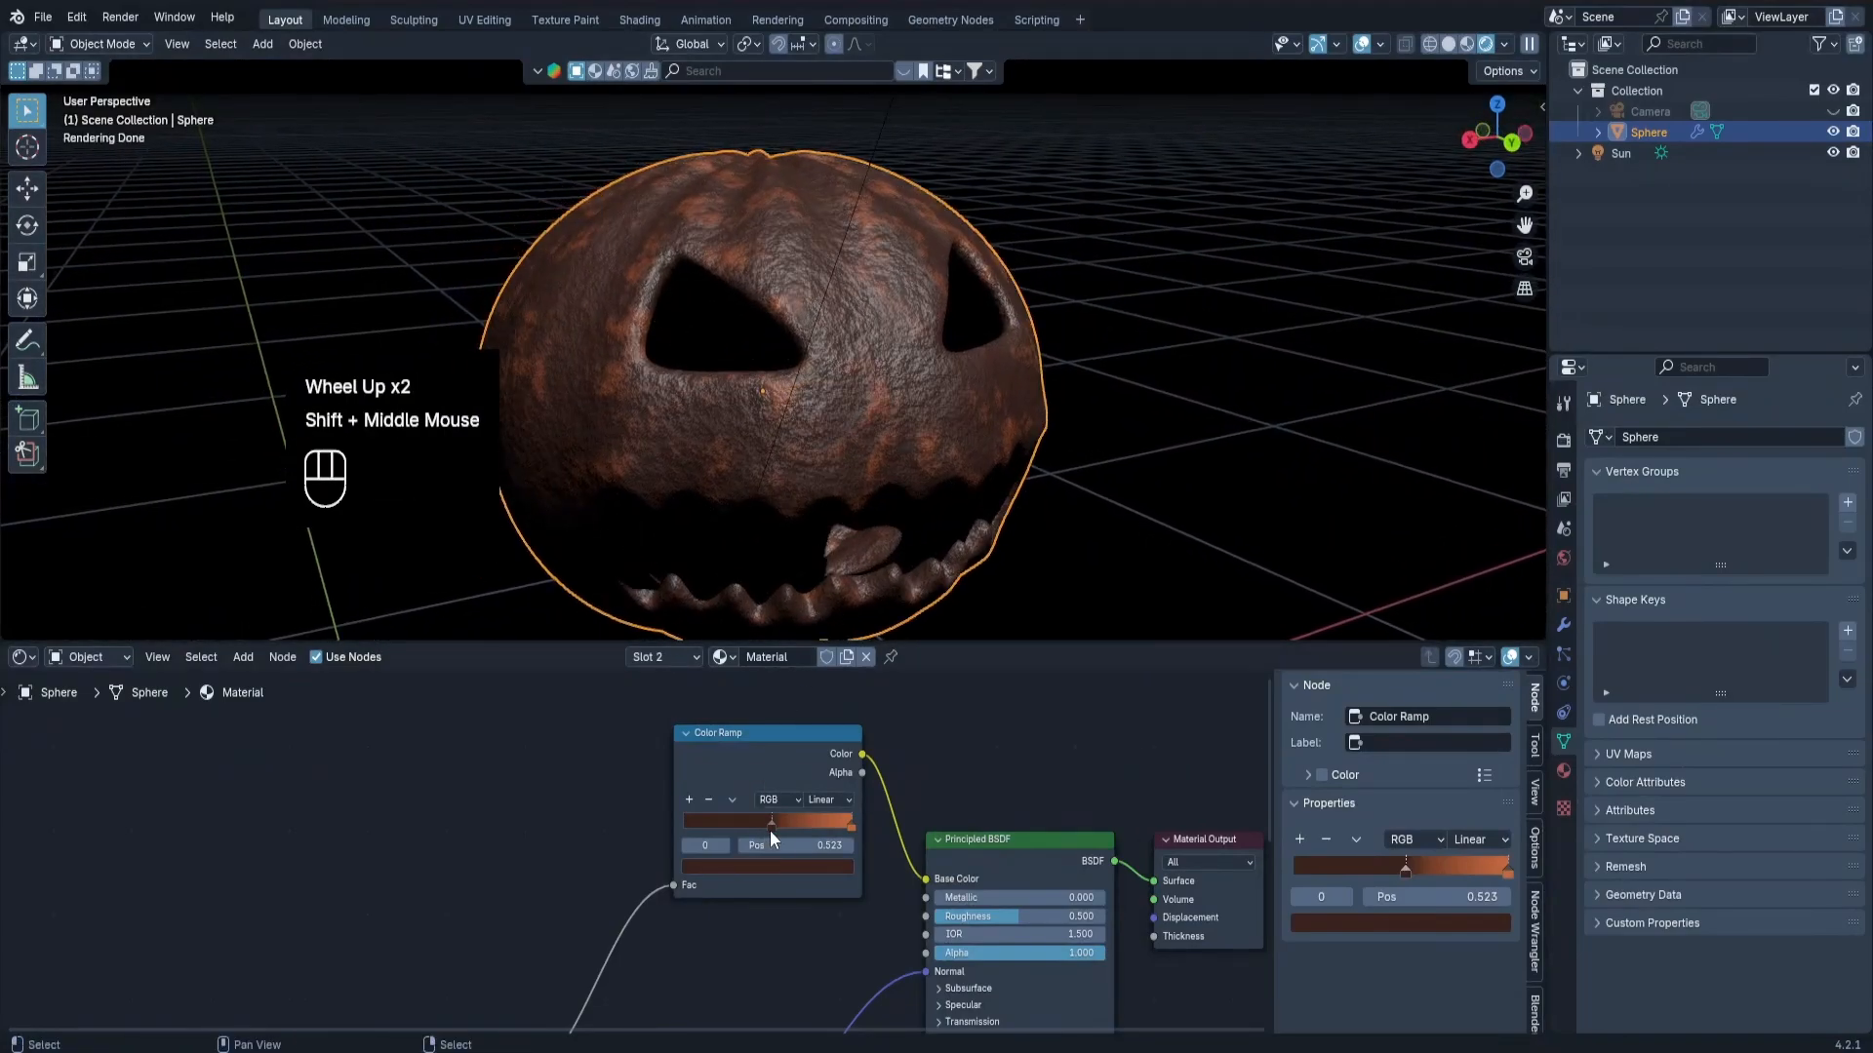
Move the Color Ramp's dark stop back to position 0.091 and inspect the pumpkin from several angles.
drag(771, 826, 702, 827)
middle_drag(839, 449, 973, 419)
scroll(973, 419, down, 2)
middle_drag(992, 506, 930, 451)
scroll(931, 420, up, 2)
scroll(1004, 466, down, 2)
mouse_move(929, 451)
middle_down()
mouse_move(915, 433)
mouse_move(942, 440)
middle_up()
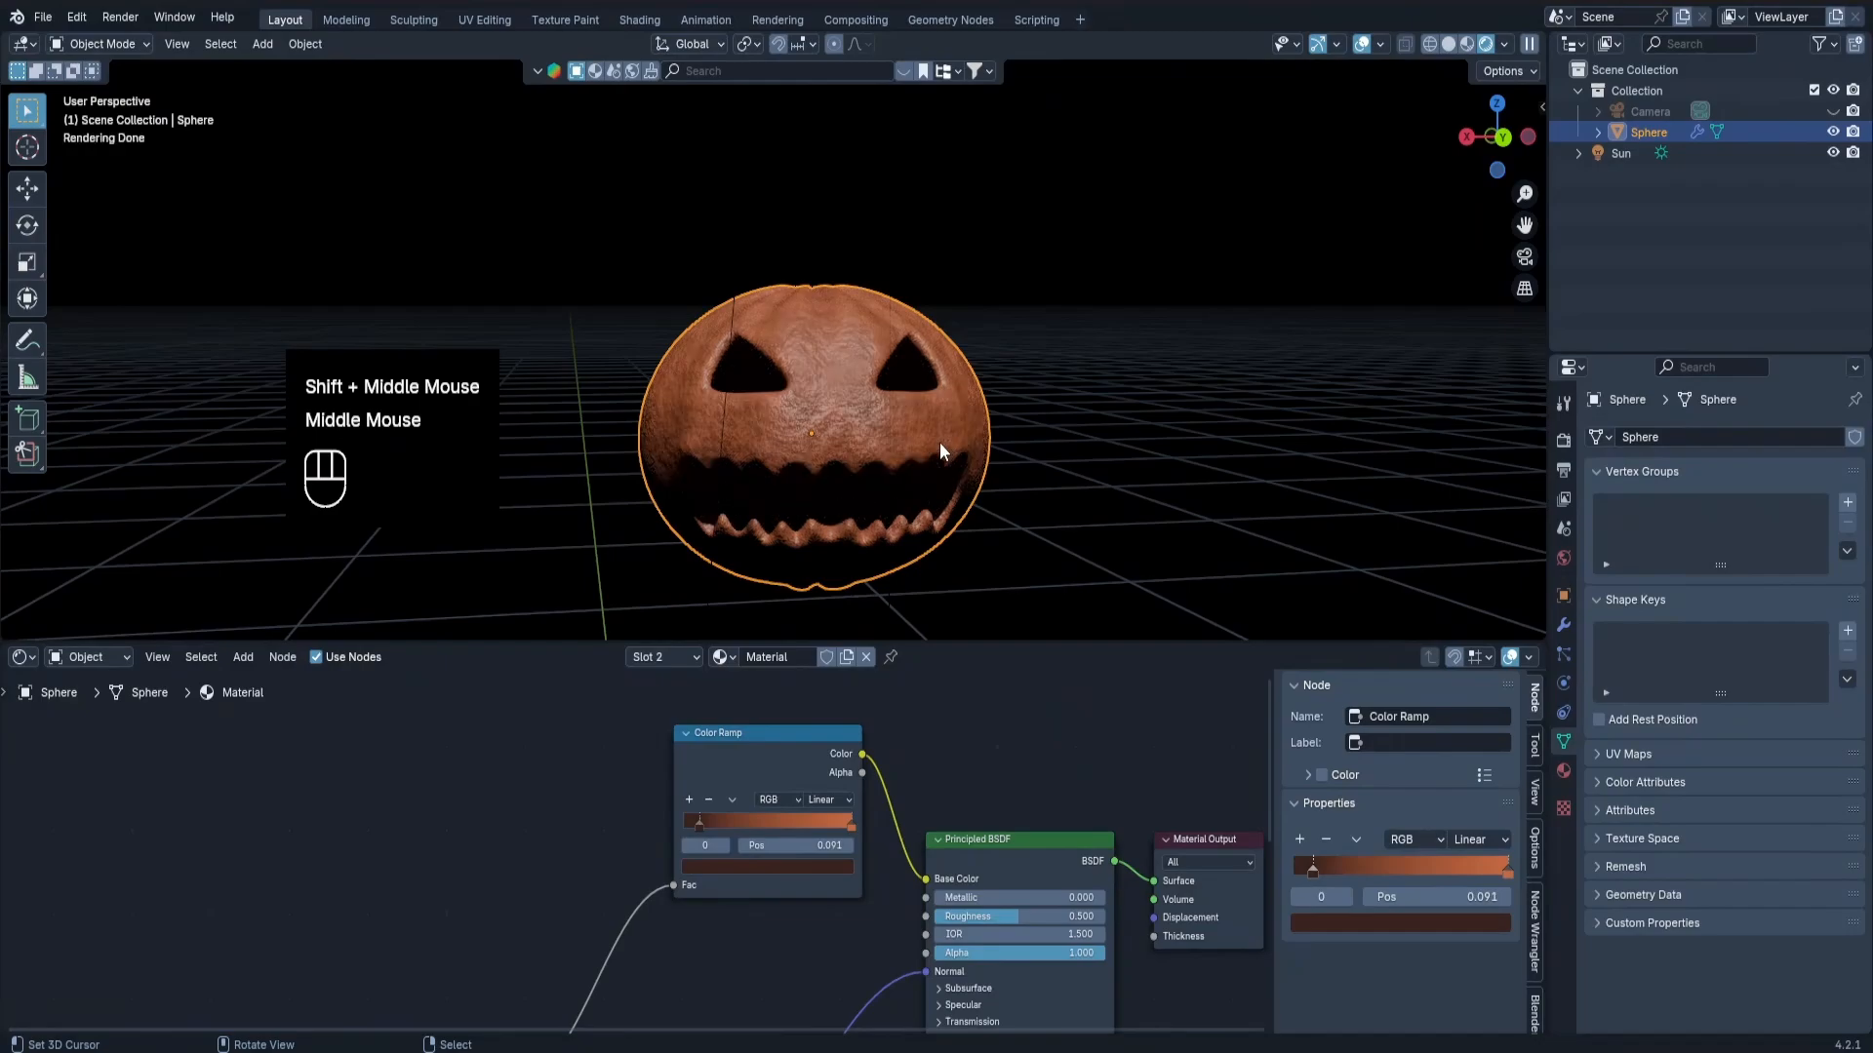
middle_drag(951, 595, 927, 543)
scroll(852, 489, up, 2)
Move the Color Ramp up, add an Image Texture node below it and load WaterStains_08.png into it.
scroll(799, 794, down, 3)
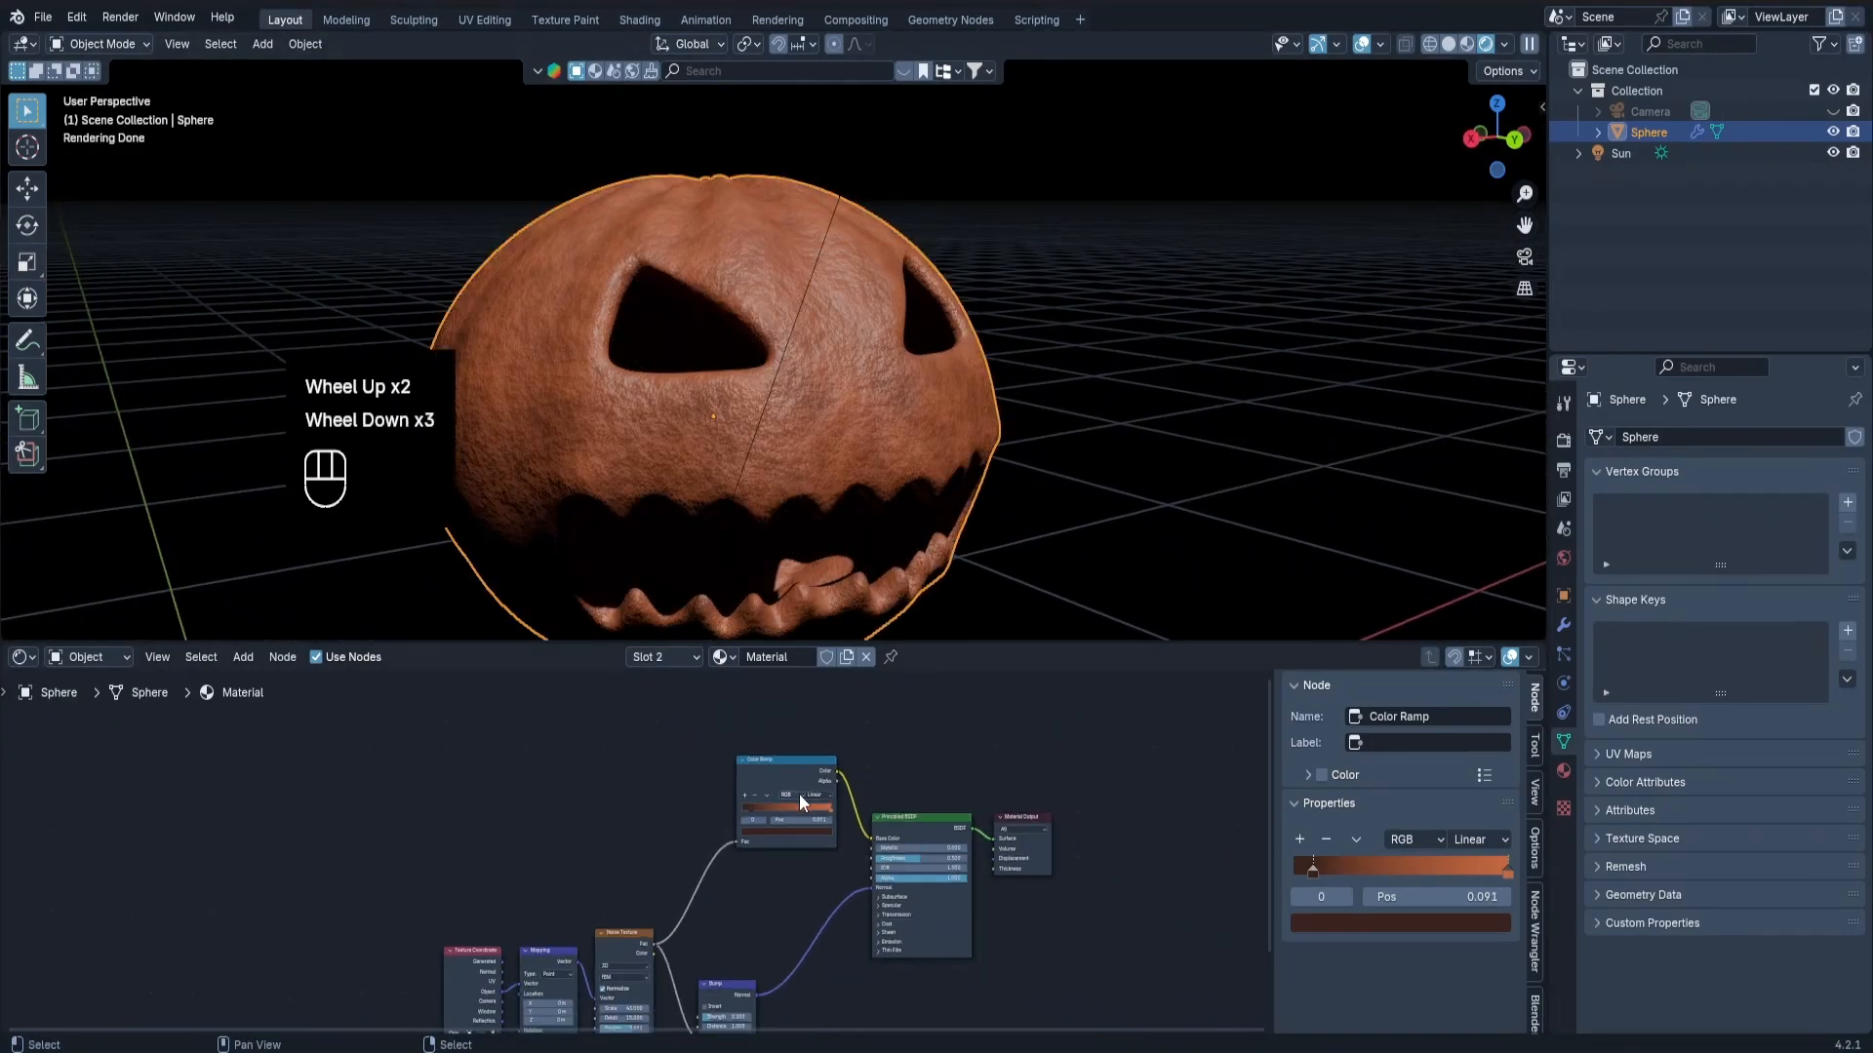
drag(775, 763, 742, 716)
key(shift+a)
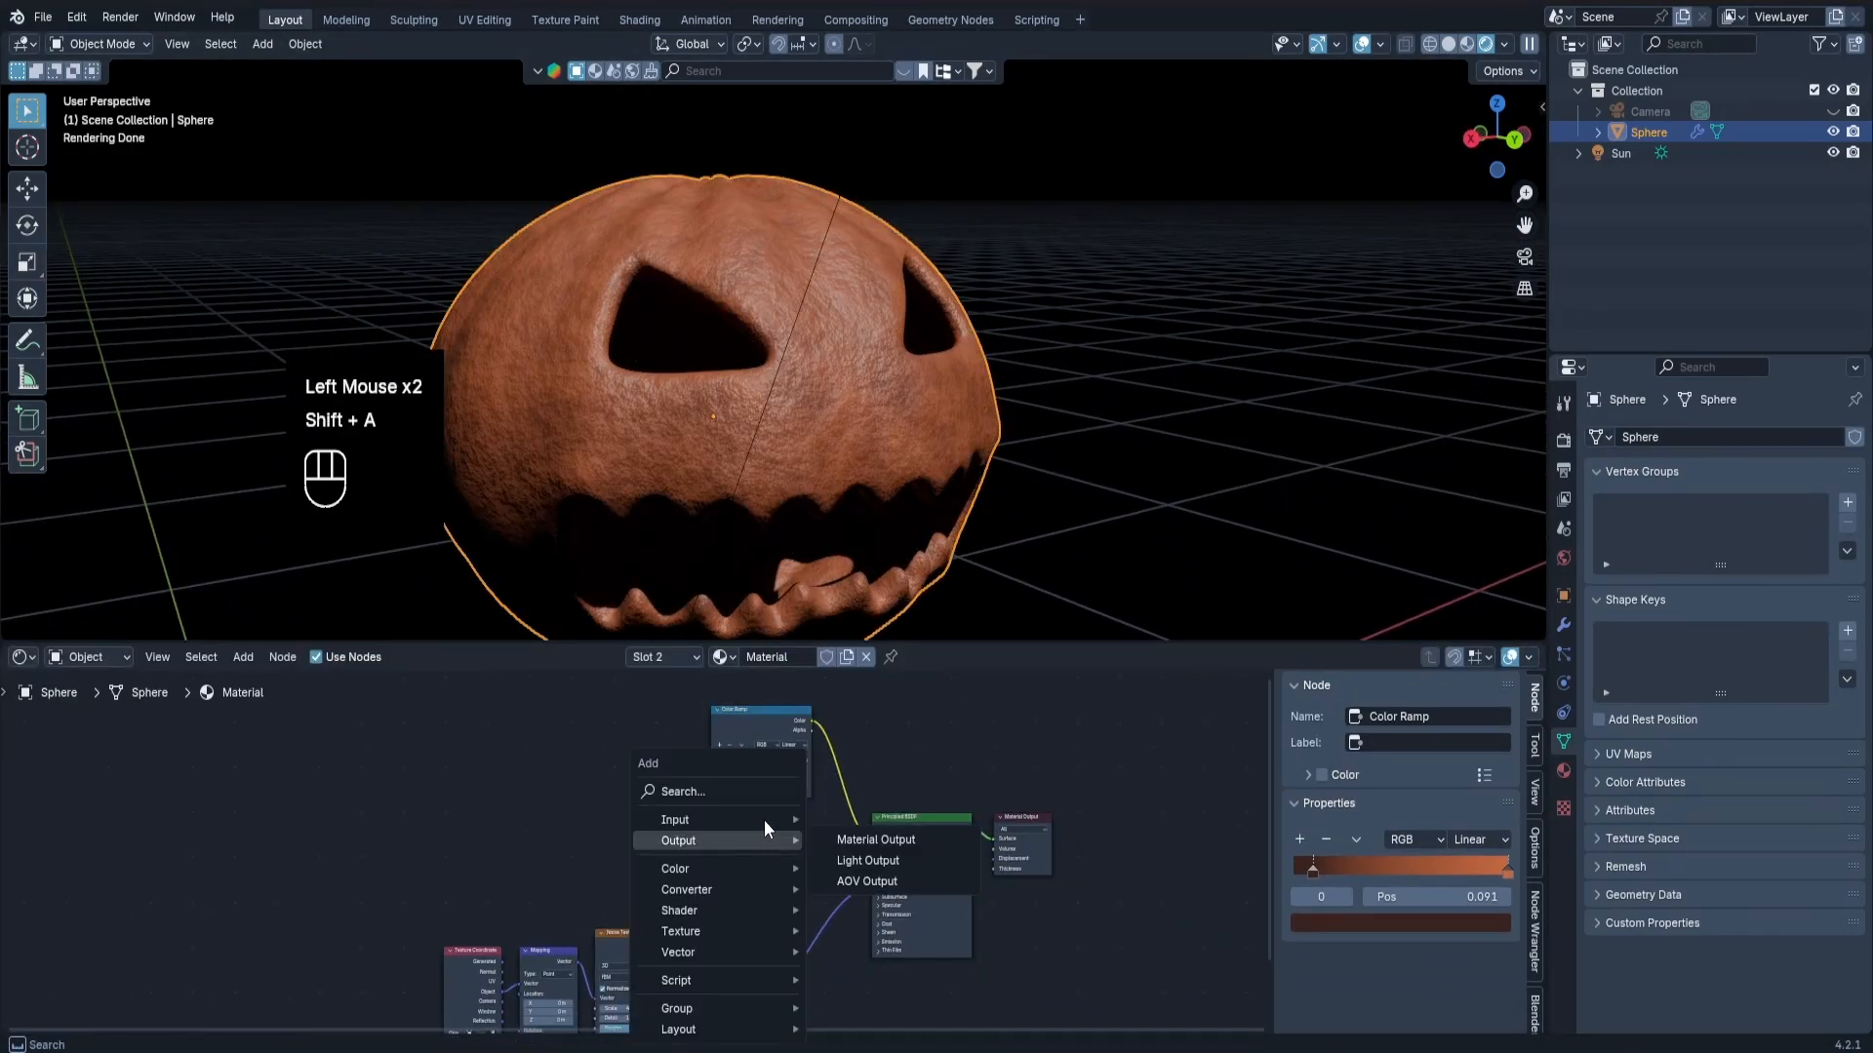
click(735, 783)
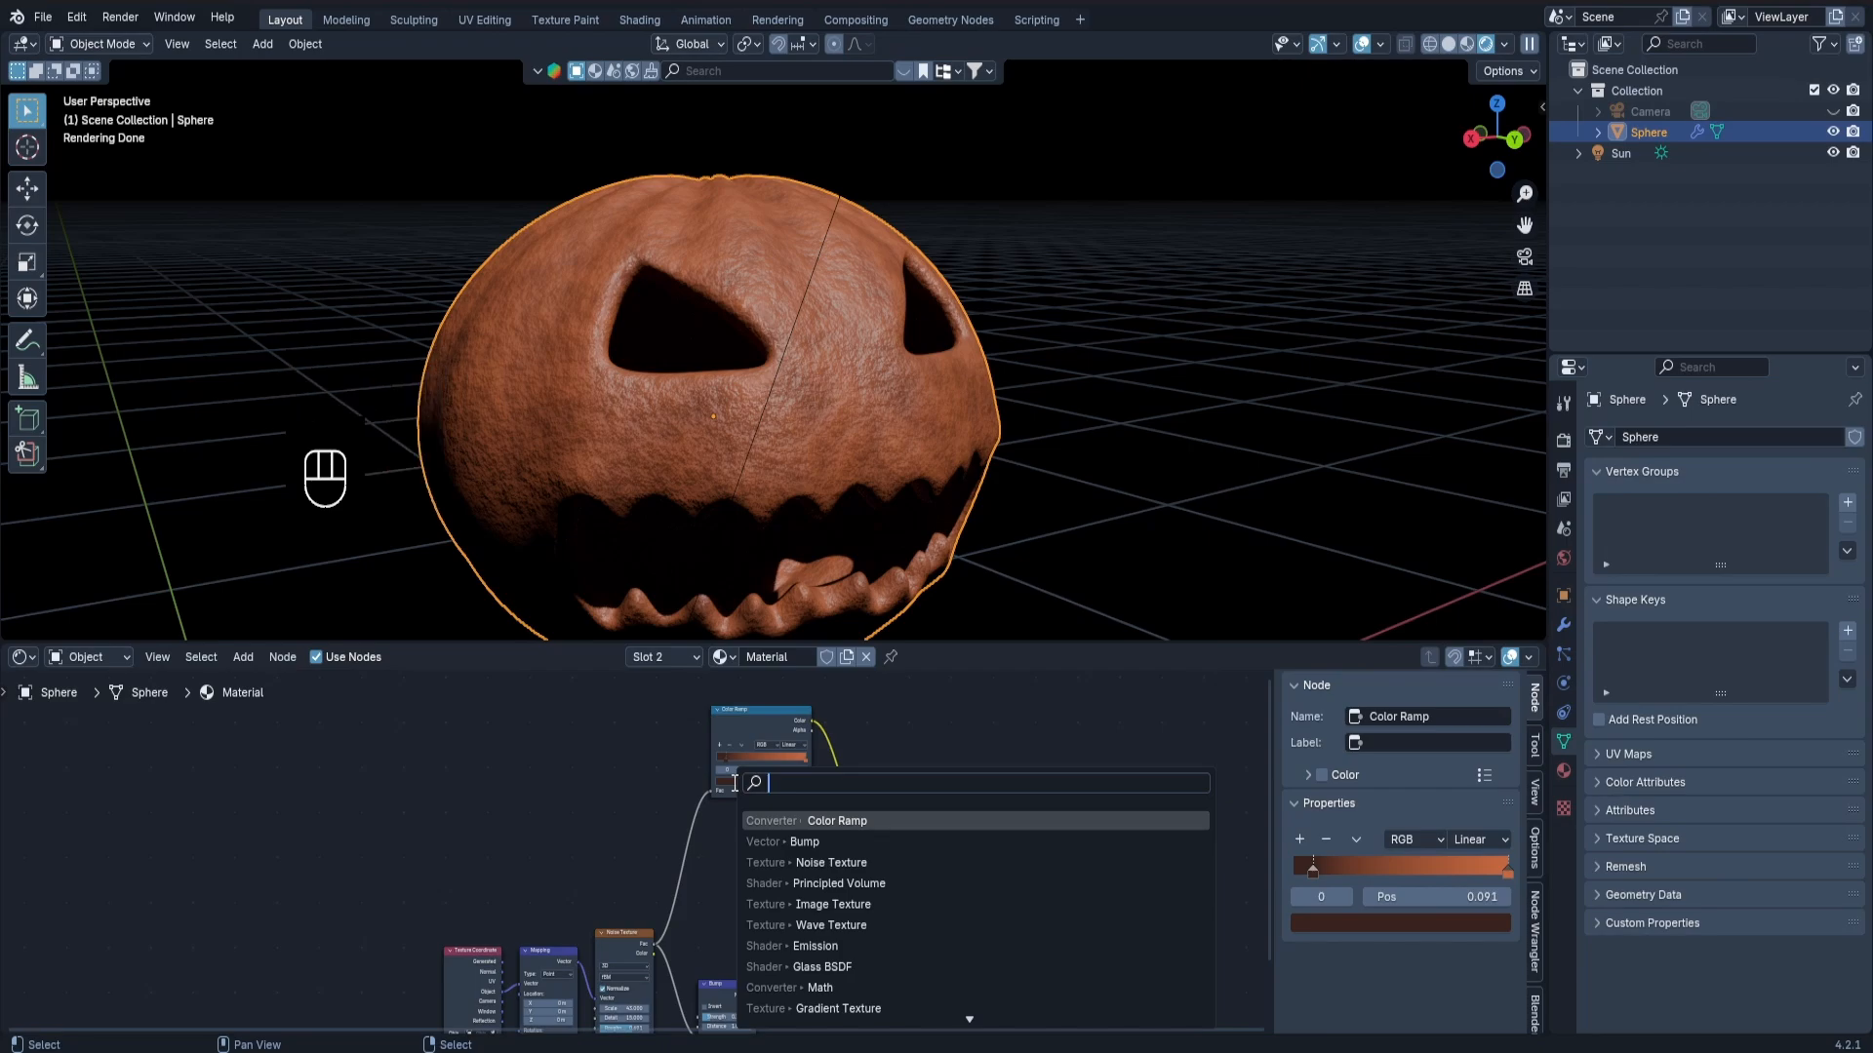
text(image)
key(Return)
click(717, 820)
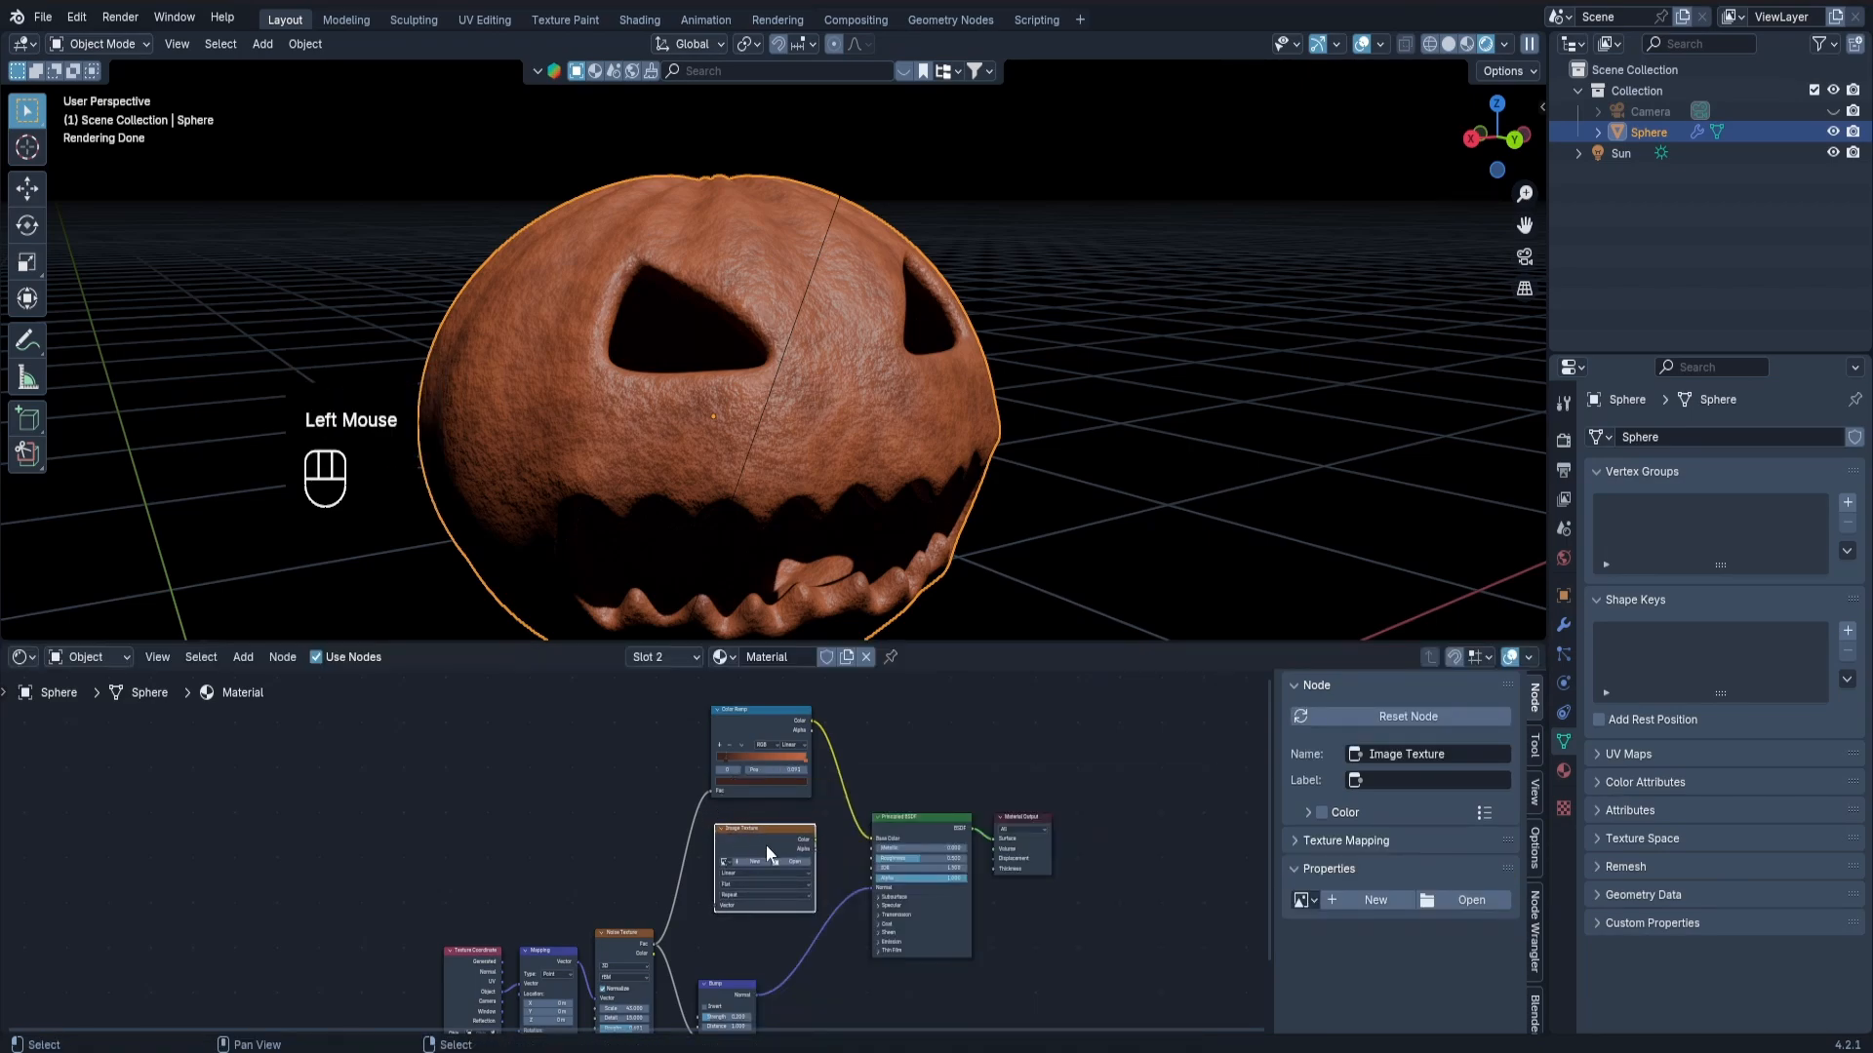
scroll(775, 849, up, 4)
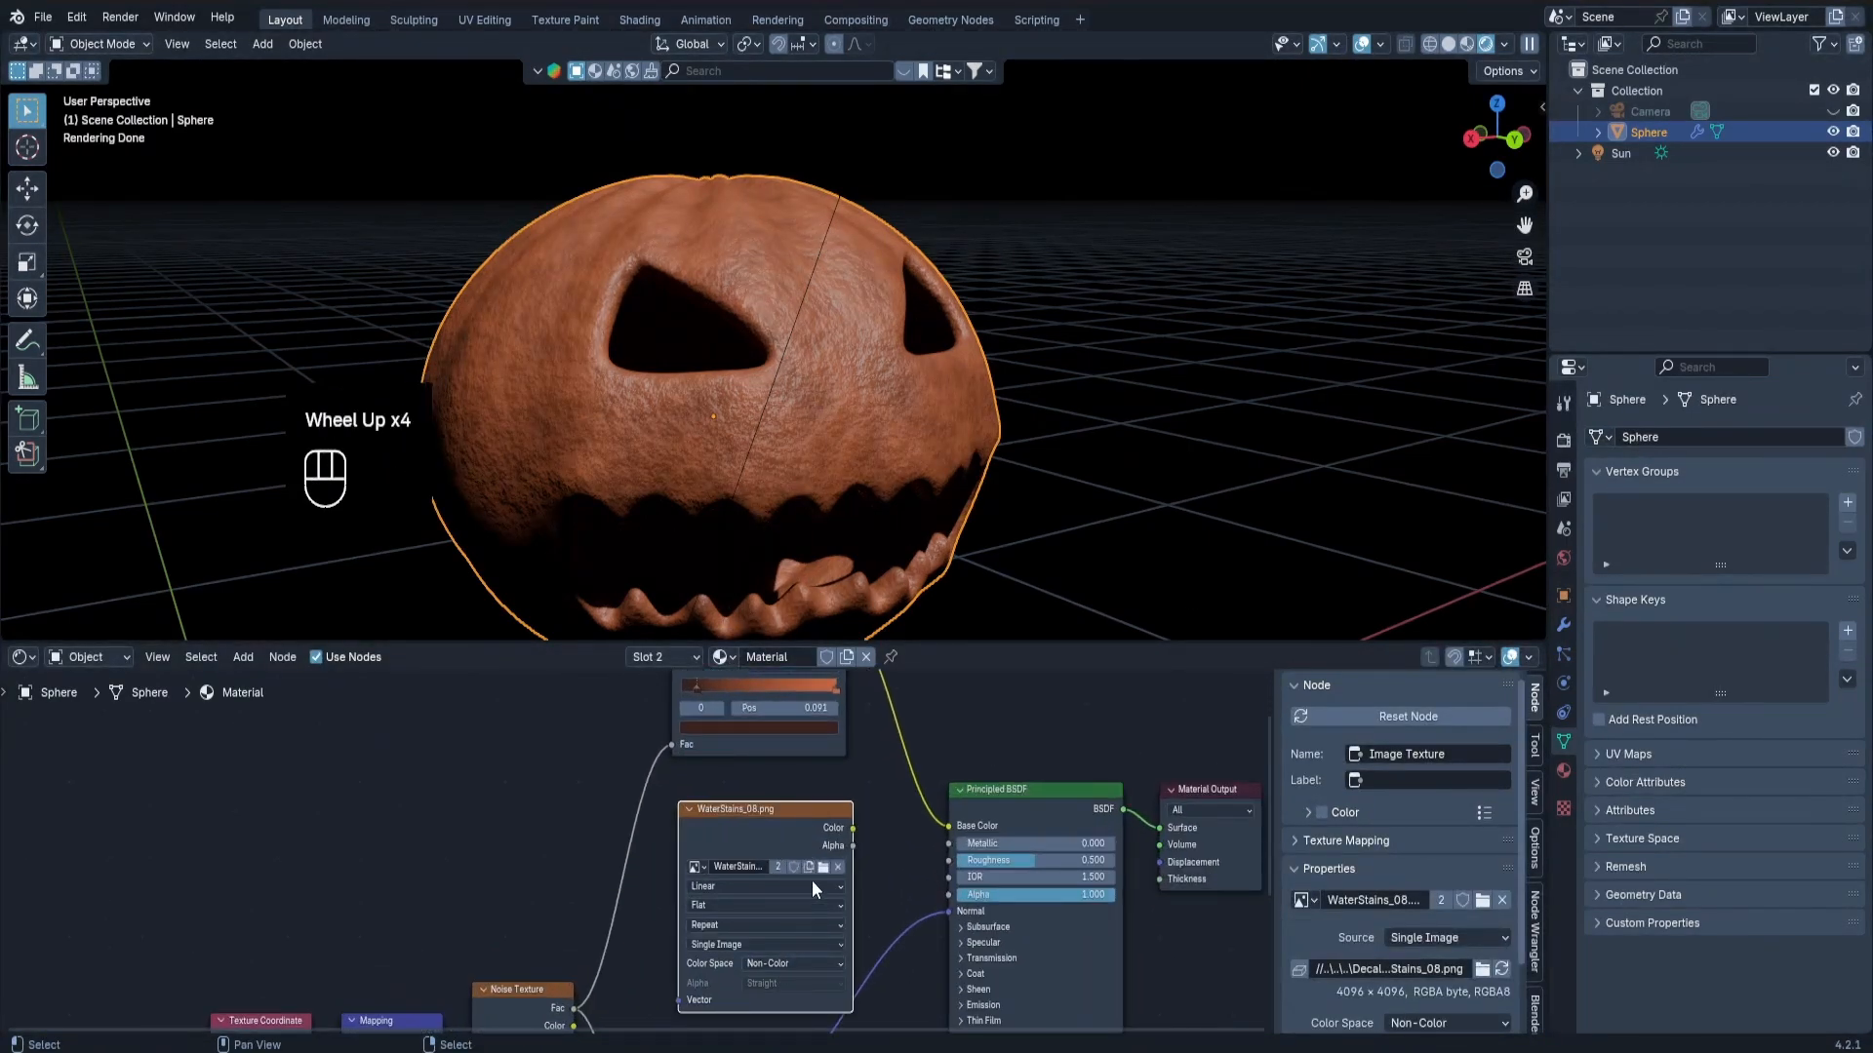
Spread the Color Ramp and the water-stains Image Texture node apart in the node graph.
scroll(771, 811, down, 1)
drag(771, 811, 782, 807)
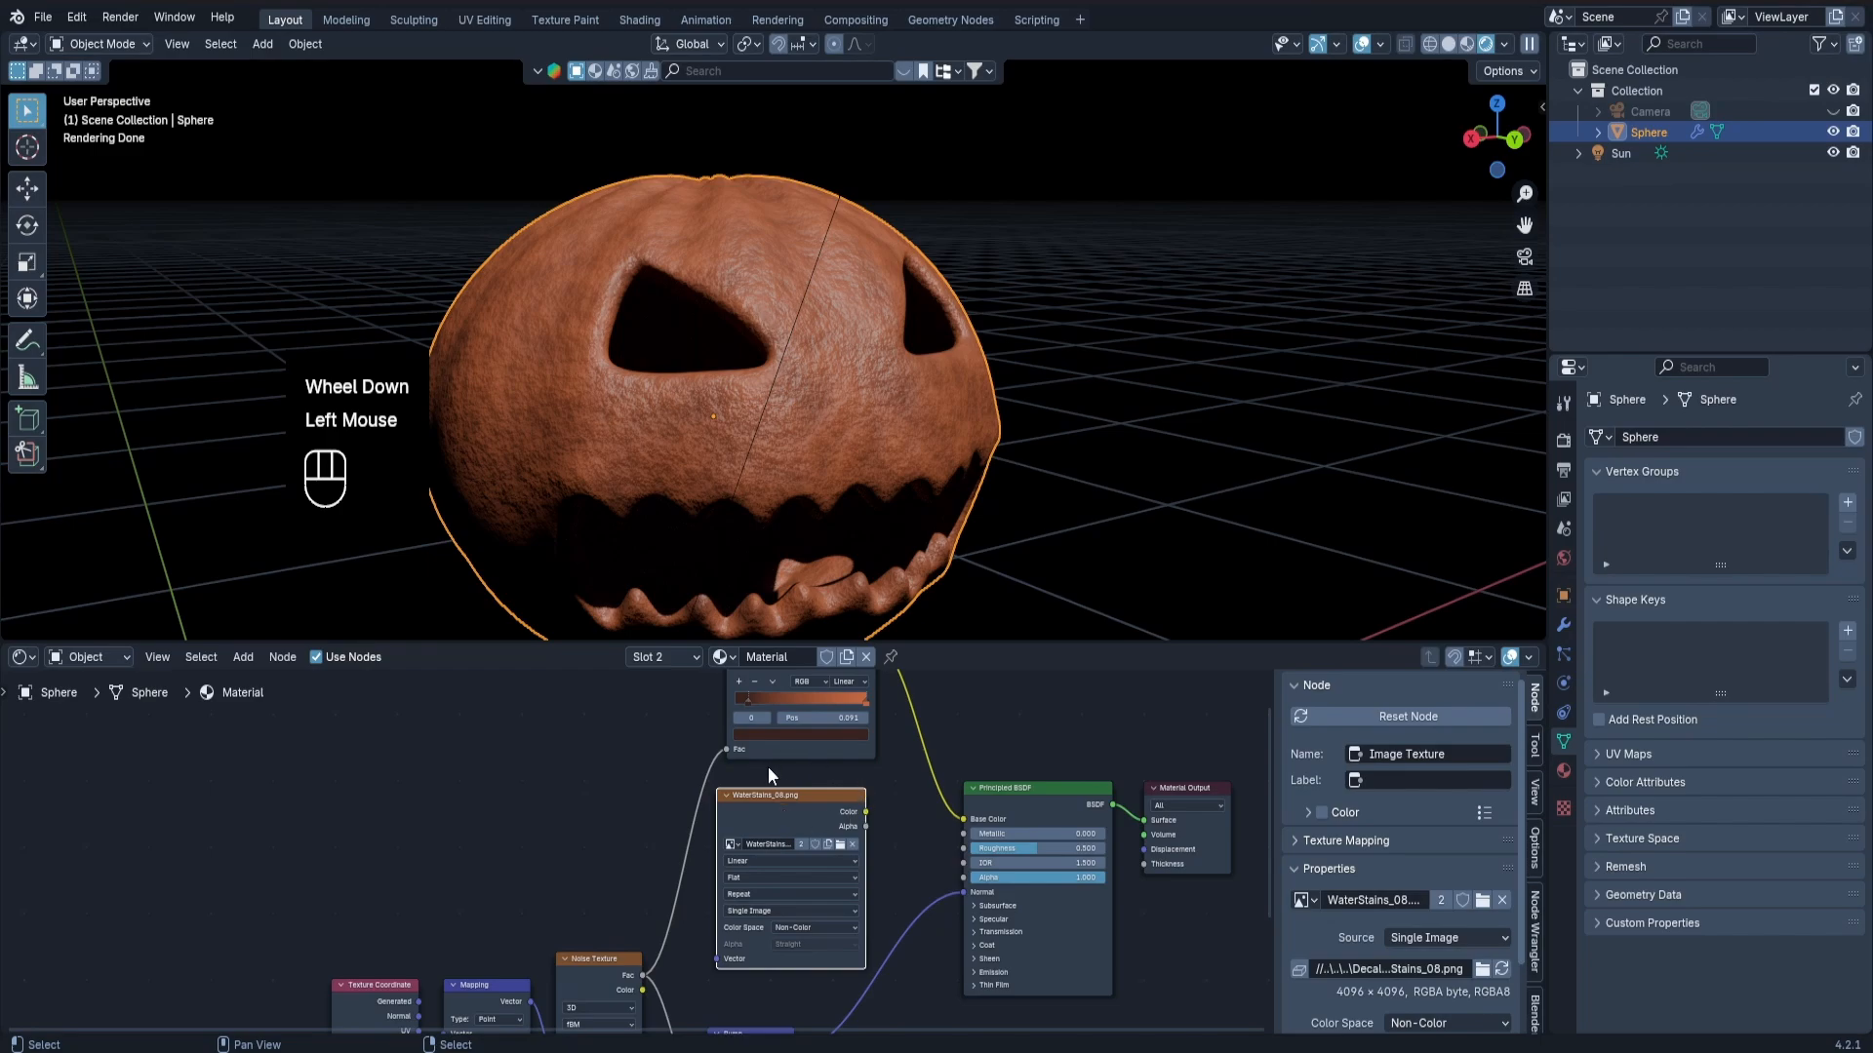
middle_drag(768, 768, 787, 897)
drag(811, 760, 722, 678)
drag(814, 926, 814, 864)
scroll(804, 870, down, 2)
middle_drag(805, 870, 823, 813)
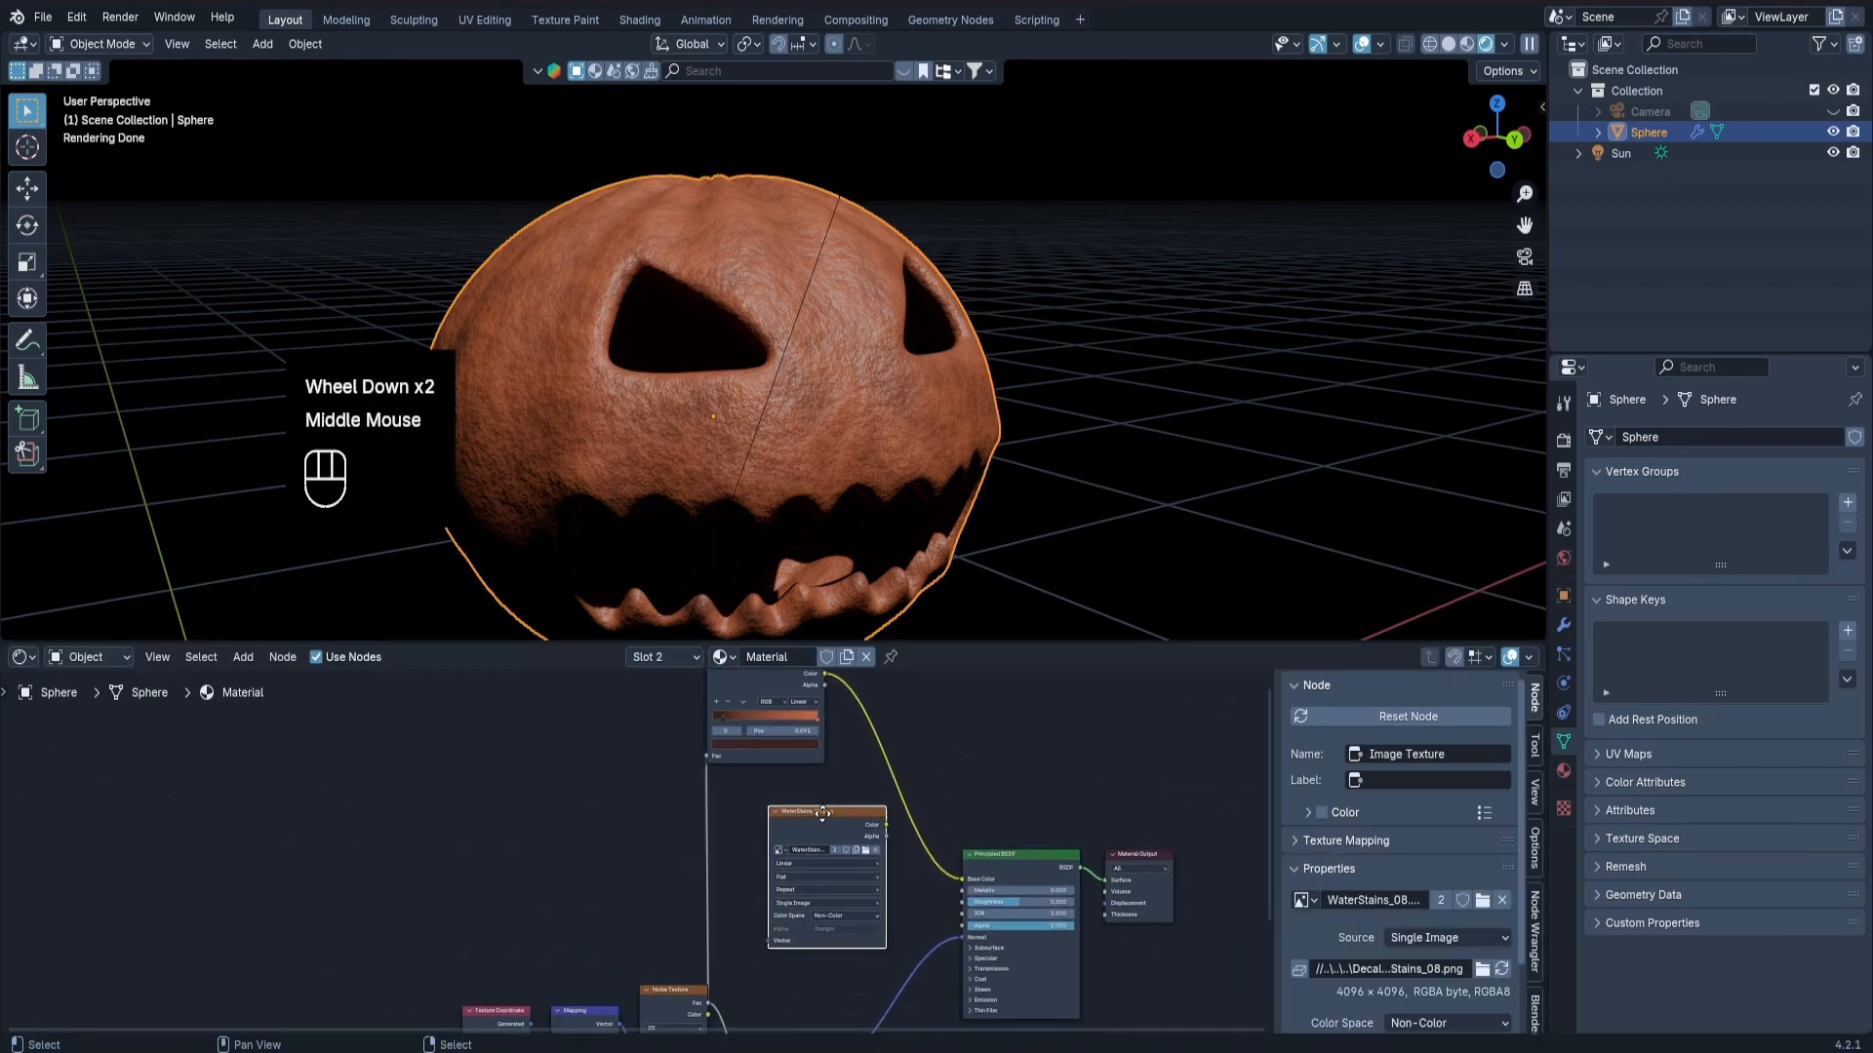
Give the water-stains Image Texture its own Texture Coordinate and Mapping nodes and move both further away from it.
scroll(834, 816, up, 1)
click(821, 835)
click(821, 835)
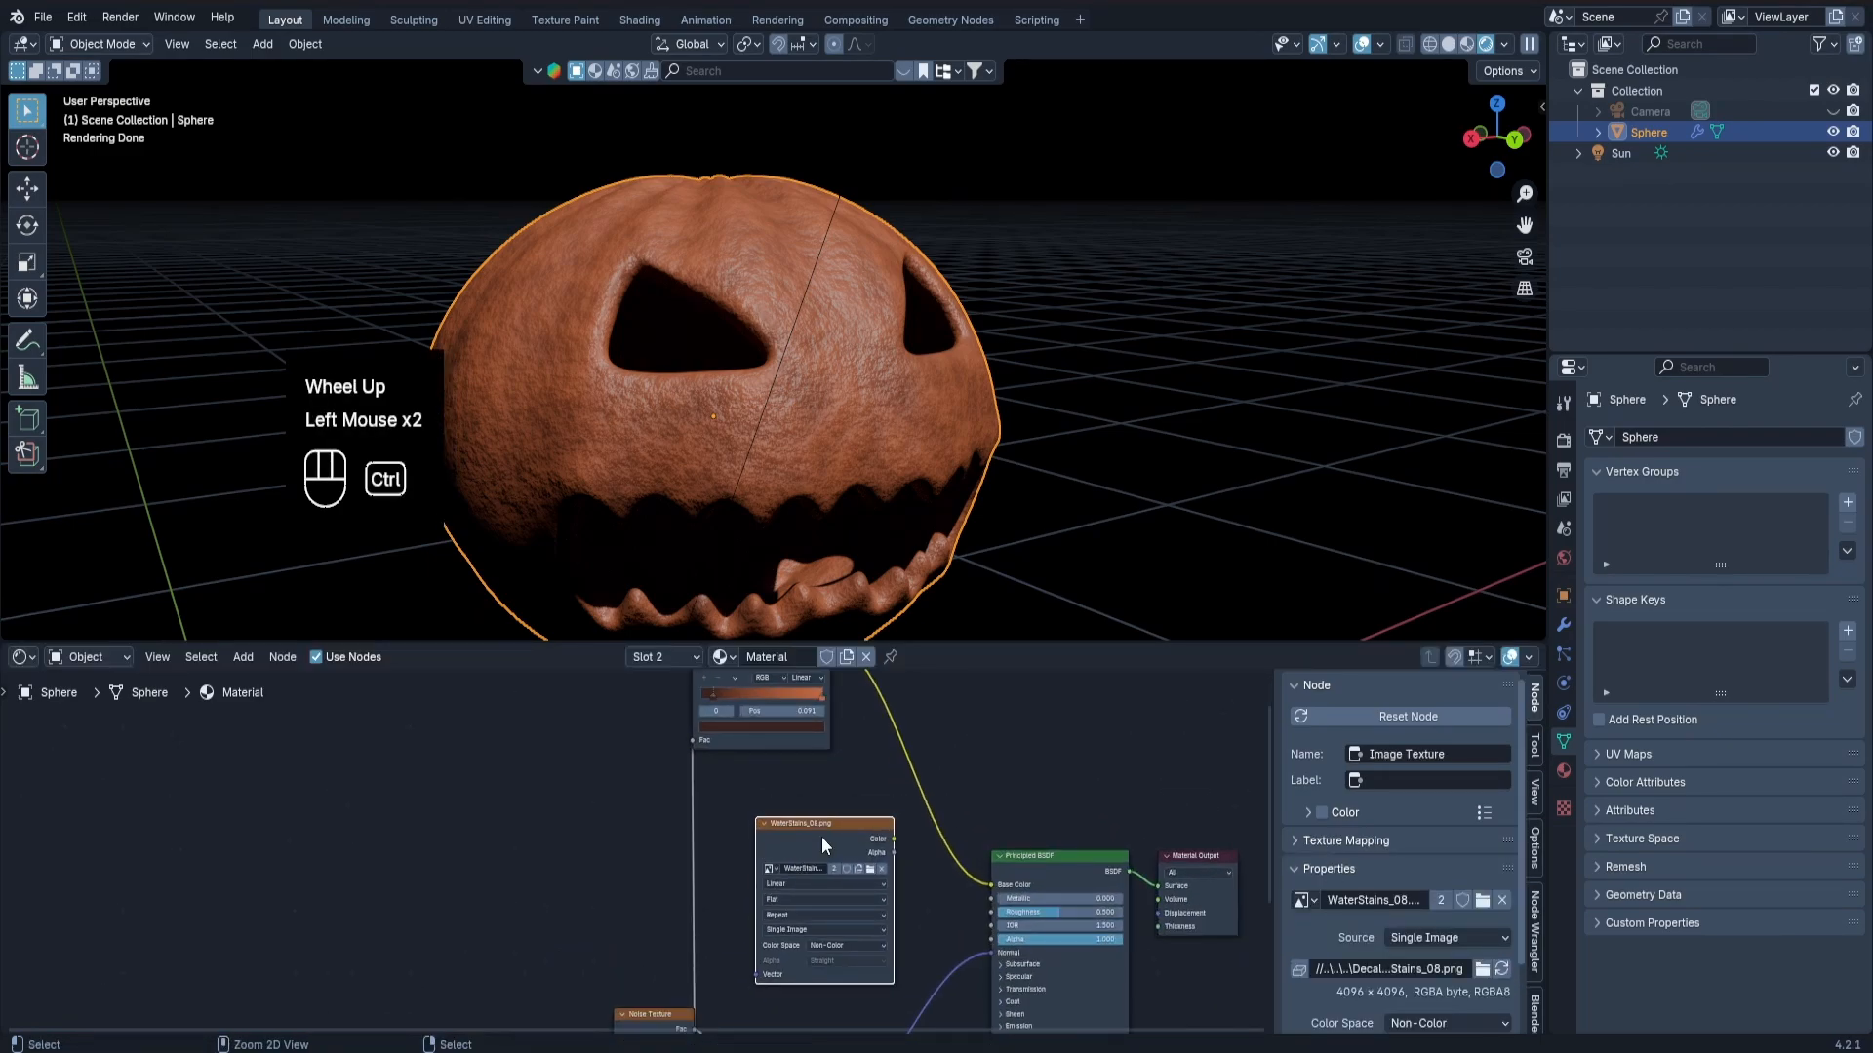
key(ctrl+t)
click(668, 905)
key(g)
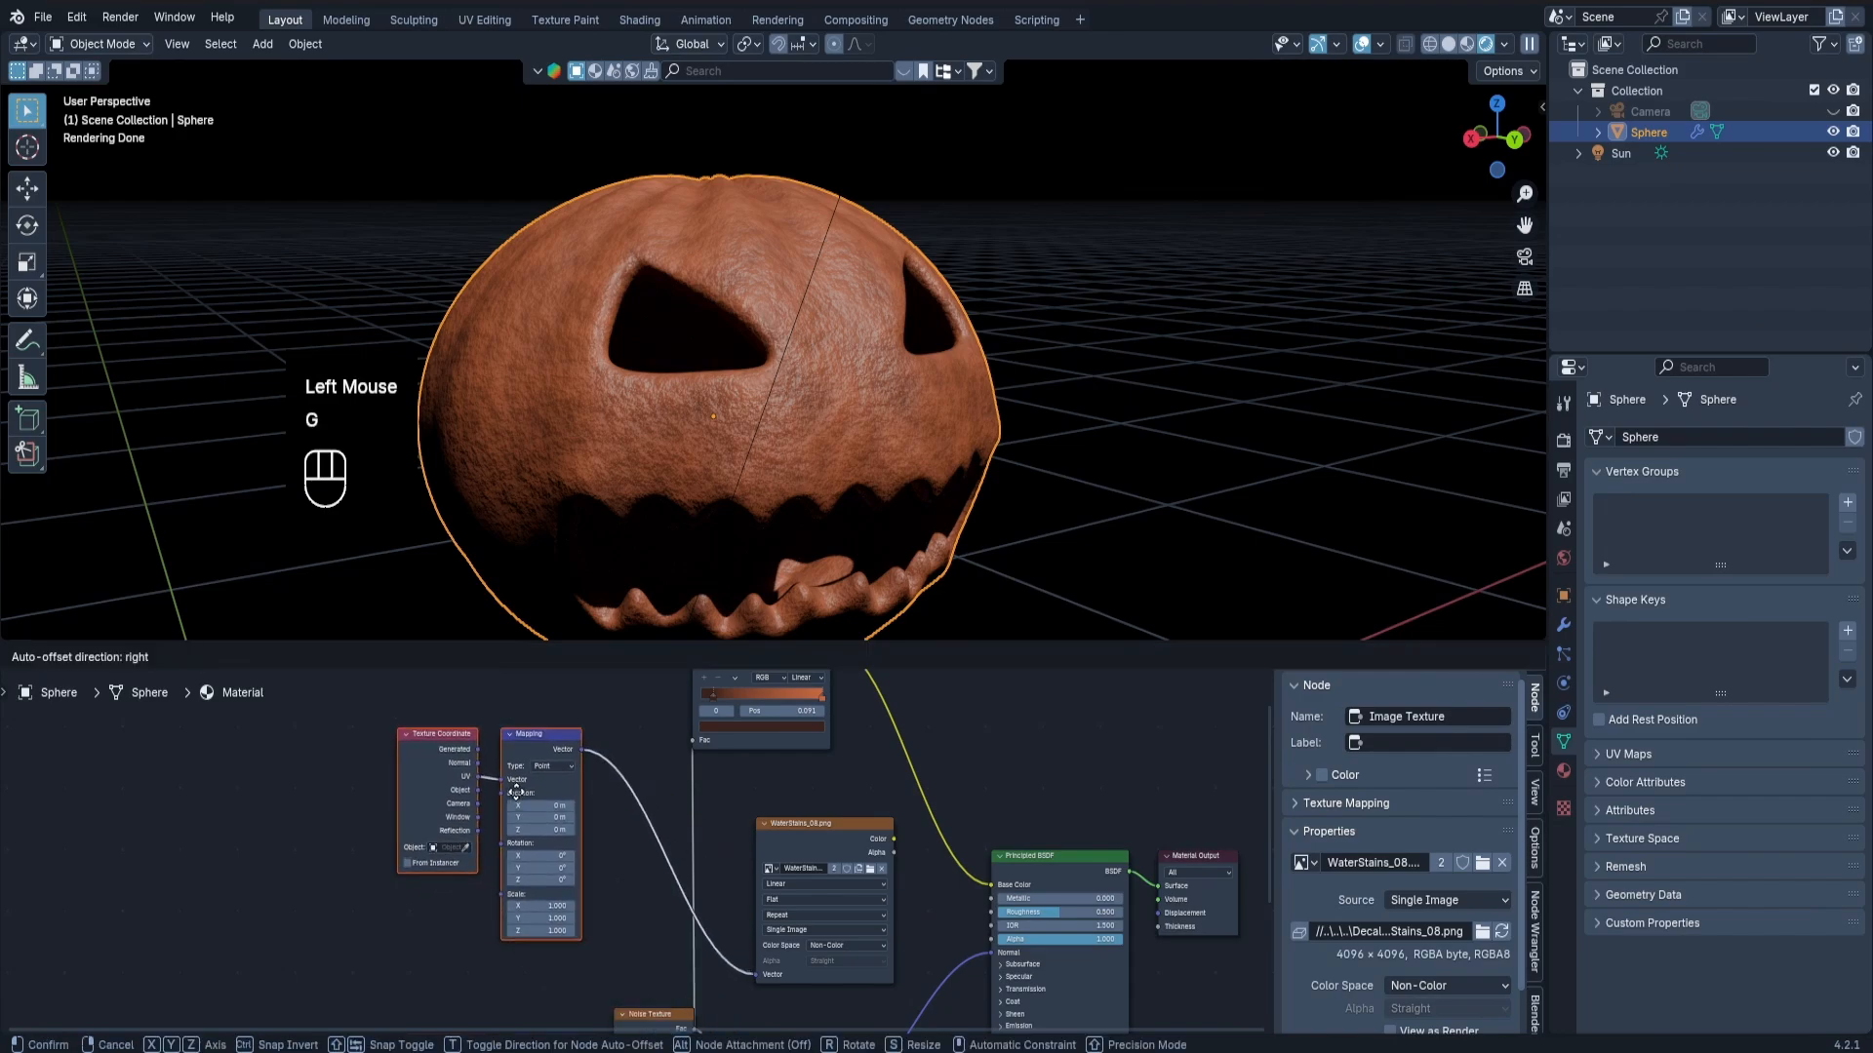
click(514, 804)
Add a second Color Ramp node beside the water-stains Image Texture.
scroll(836, 835, up, 1)
middle_drag(836, 835, 604, 765)
drag(604, 764, 561, 759)
key(shift+a)
text(c)
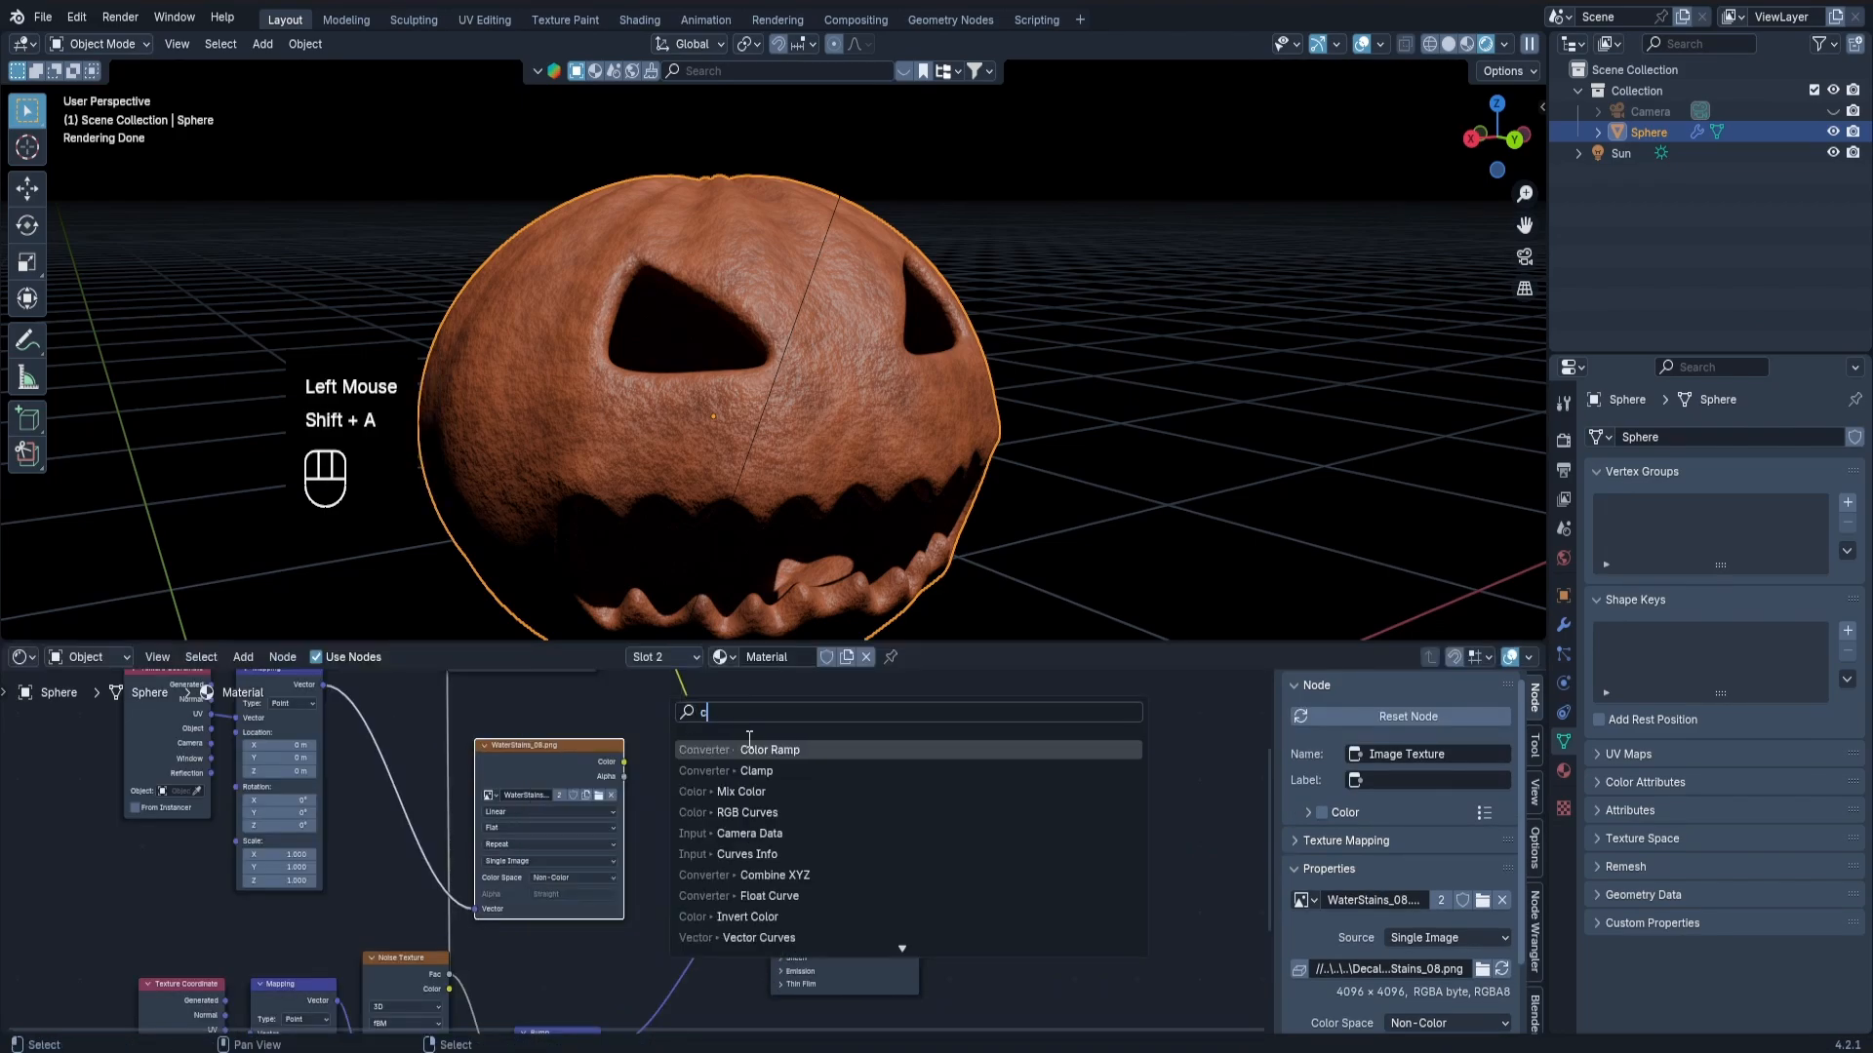
click(752, 745)
click(584, 786)
Place the new Color Ramp between the water-stains Image Texture and the Principled BSDF and feed the texture's Color into its Fac.
drag(861, 788, 1000, 781)
drag(698, 794, 821, 780)
drag(744, 900, 955, 813)
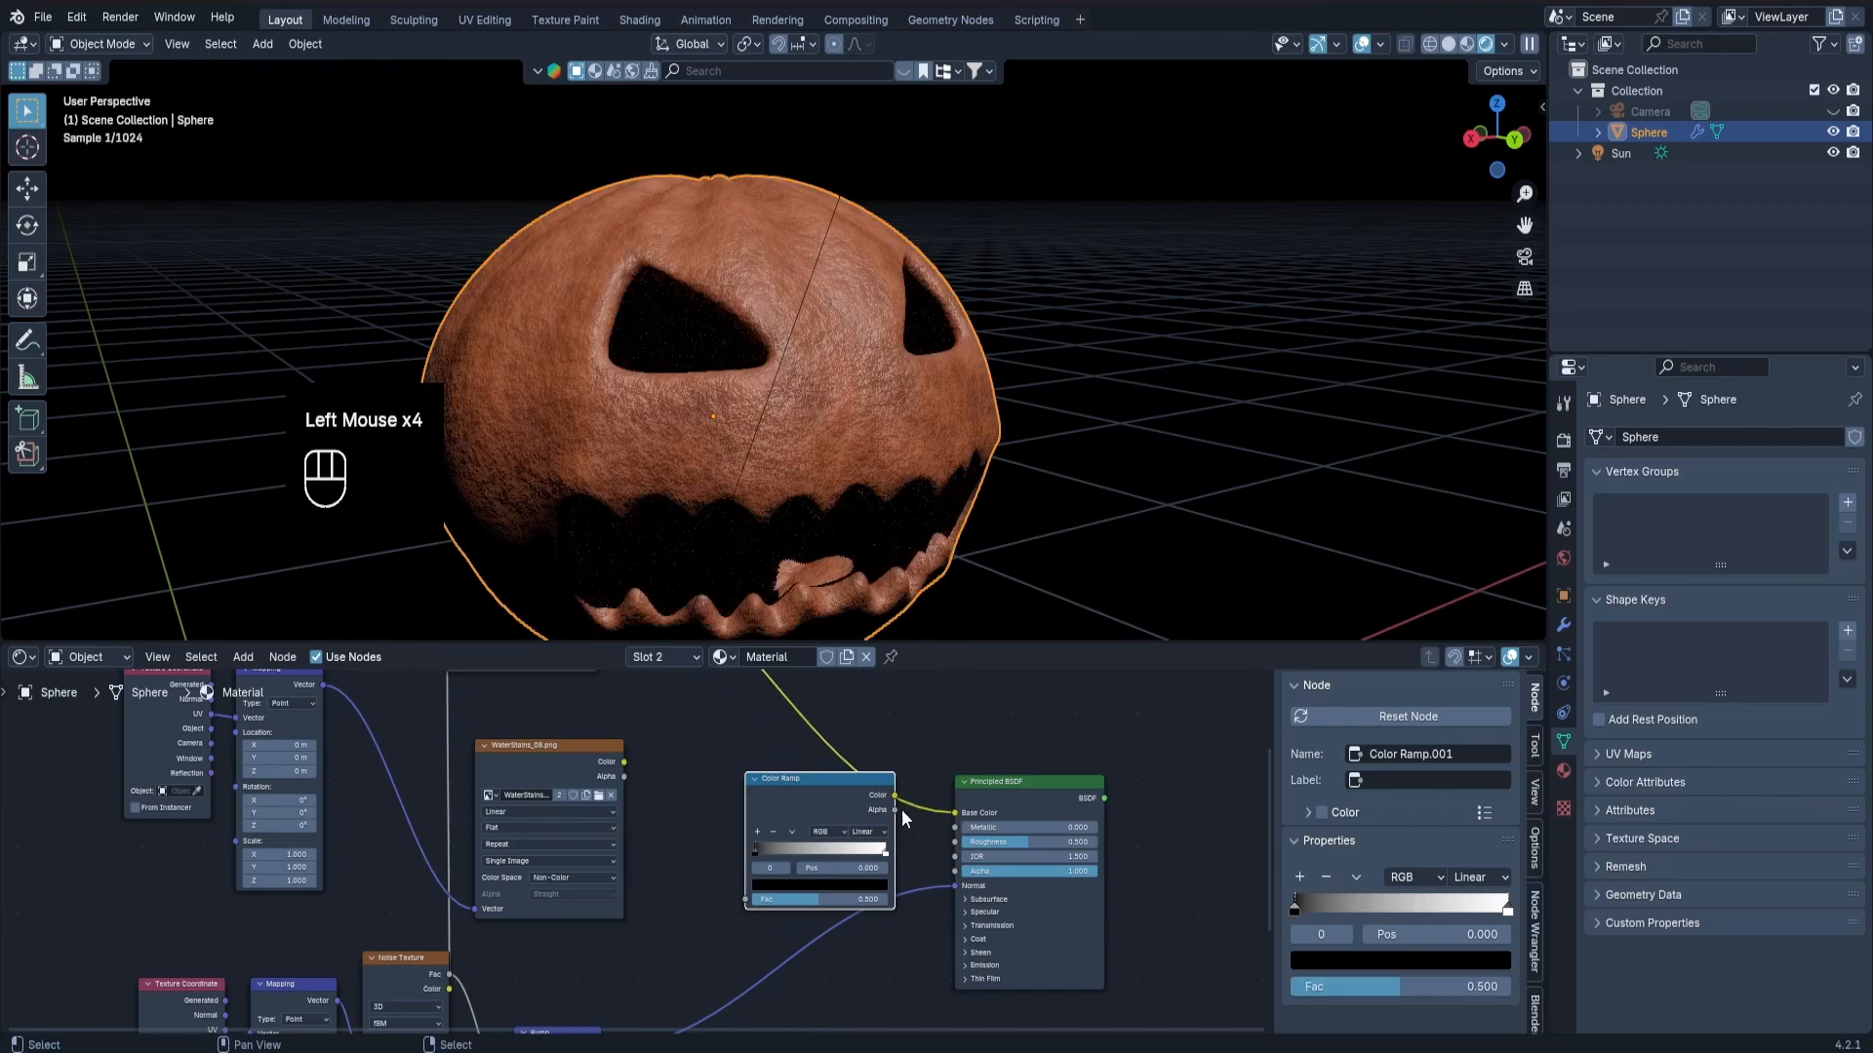
drag(828, 792, 737, 790)
drag(624, 762, 653, 896)
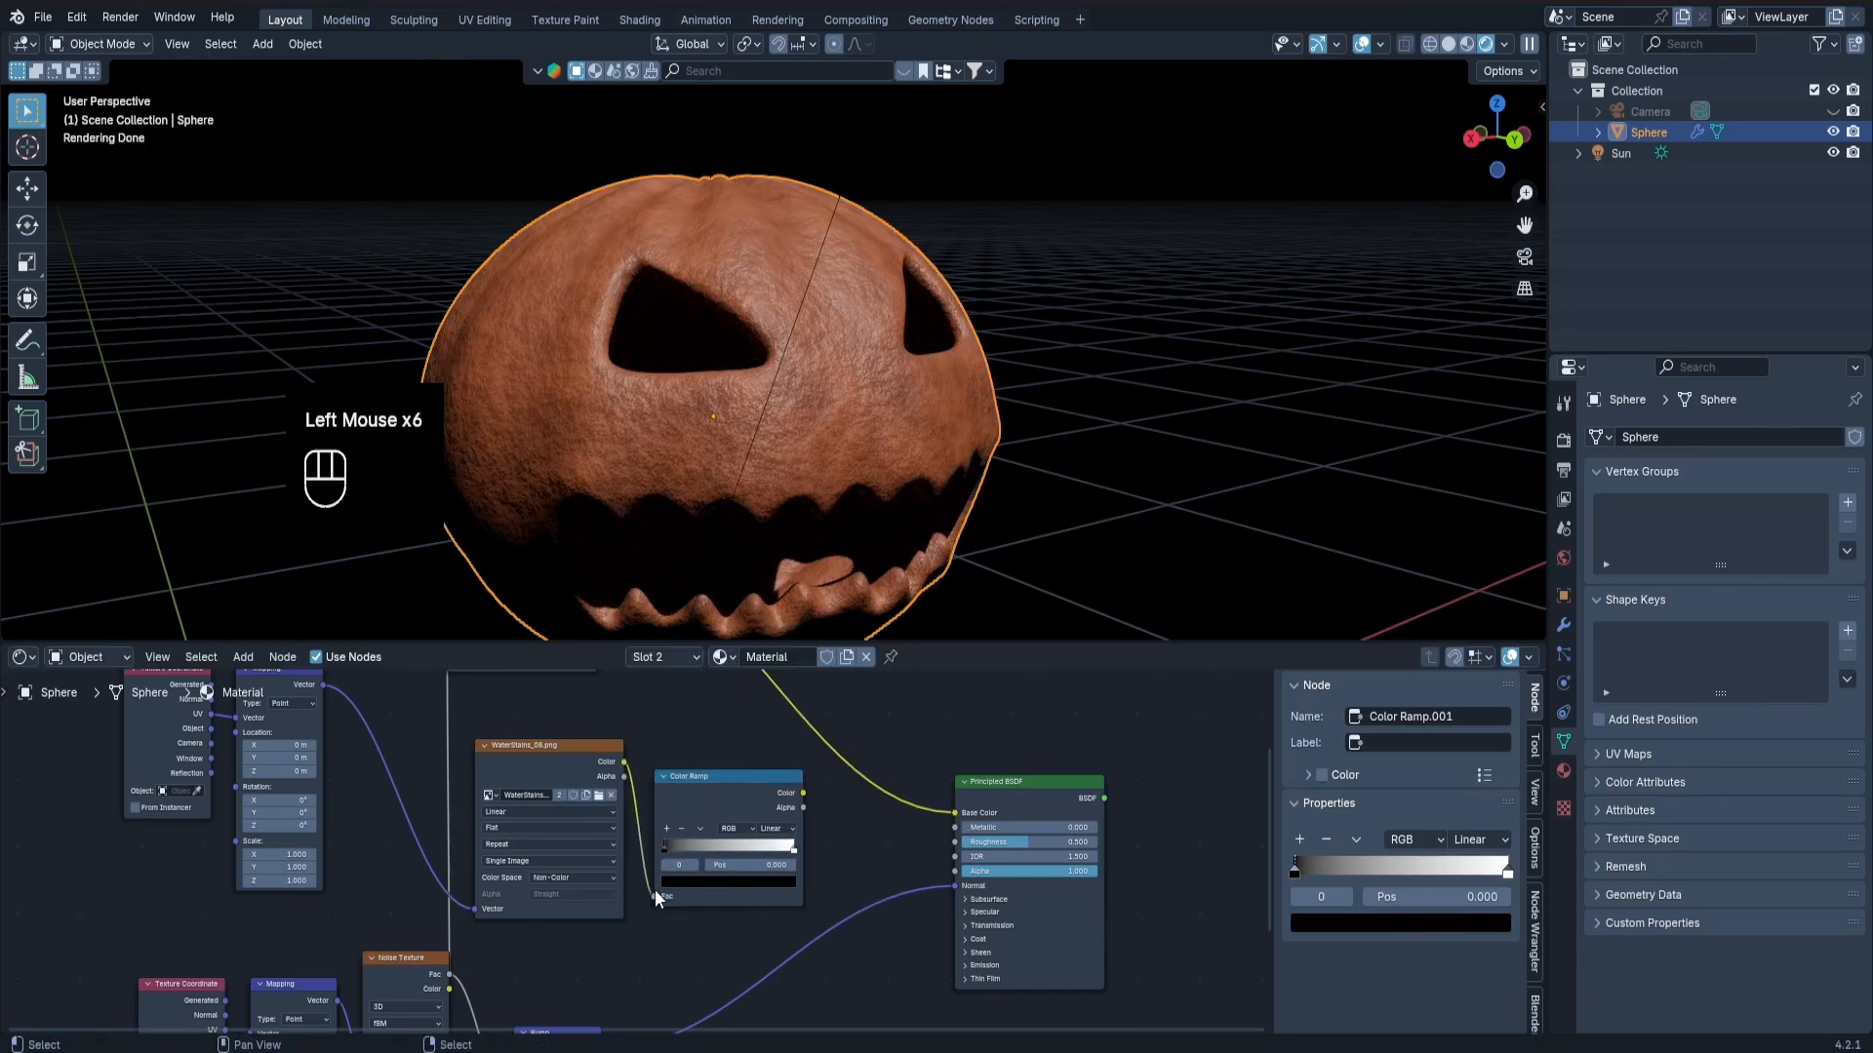
Preview the water-stains Color Ramp's output on the pumpkin and inspect the stain pattern around its surface.
ctrl+shift+click(720, 790)
middle_drag(782, 494, 661, 453)
scroll(847, 442, down, 1)
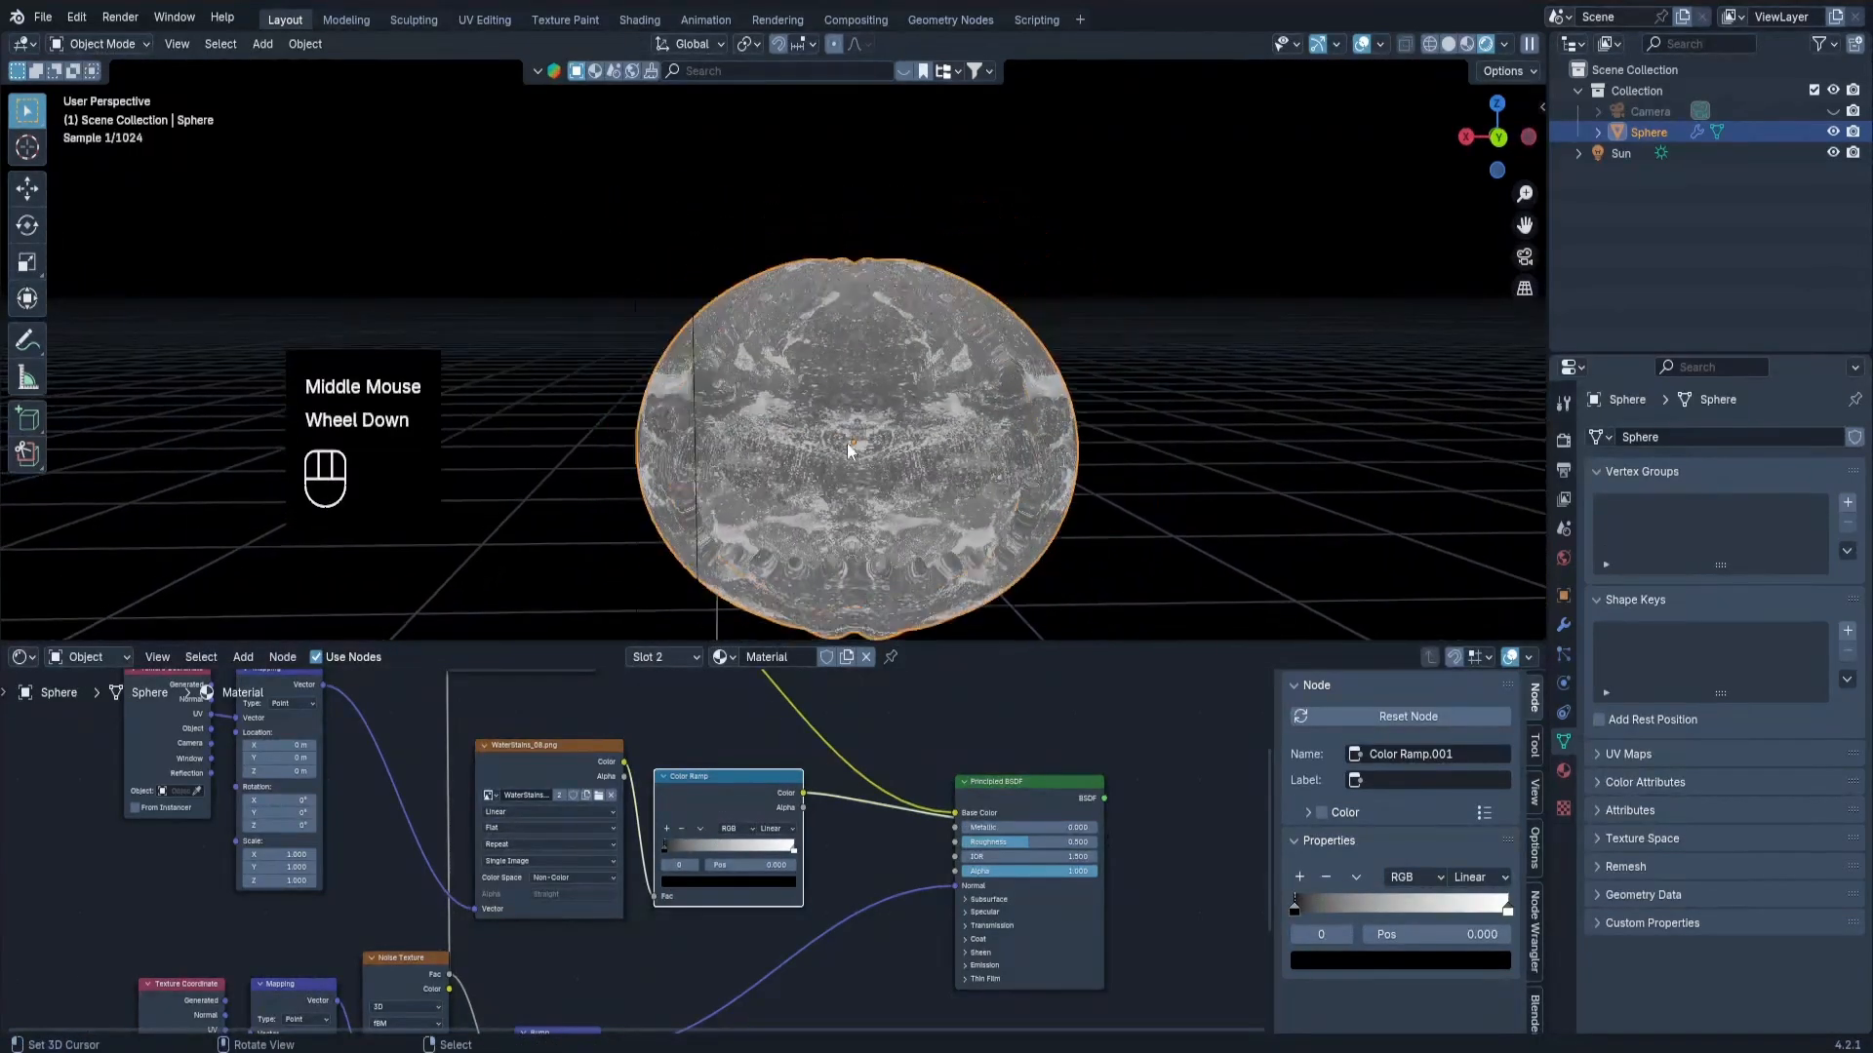
middle_drag(846, 443, 738, 527)
scroll(804, 458, up, 2)
Reverse the water-stains Color Ramp so white comes first, with its dark stop at position 0.5 and lightened to grey.
drag(665, 847, 594, 845)
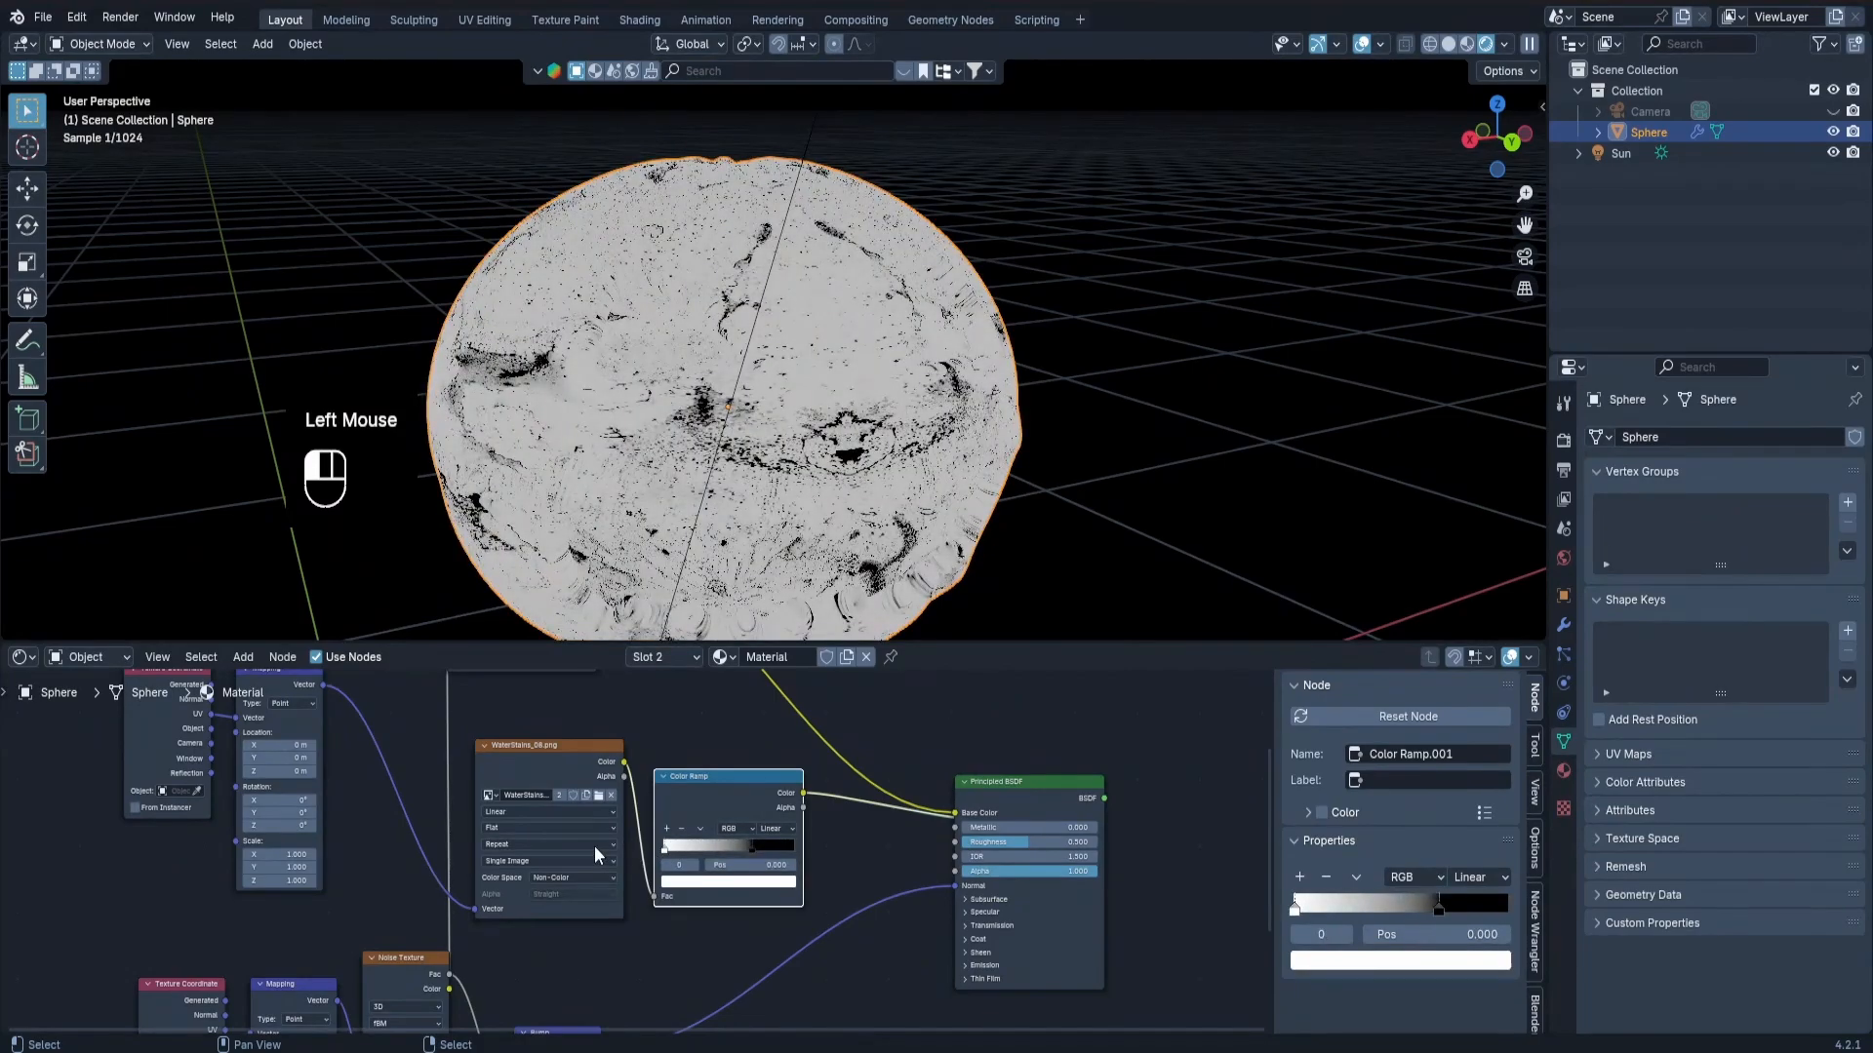
mouse_move(752, 849)
mouse_down()
mouse_move(810, 854)
mouse_move(728, 853)
mouse_move(729, 878)
mouse_up()
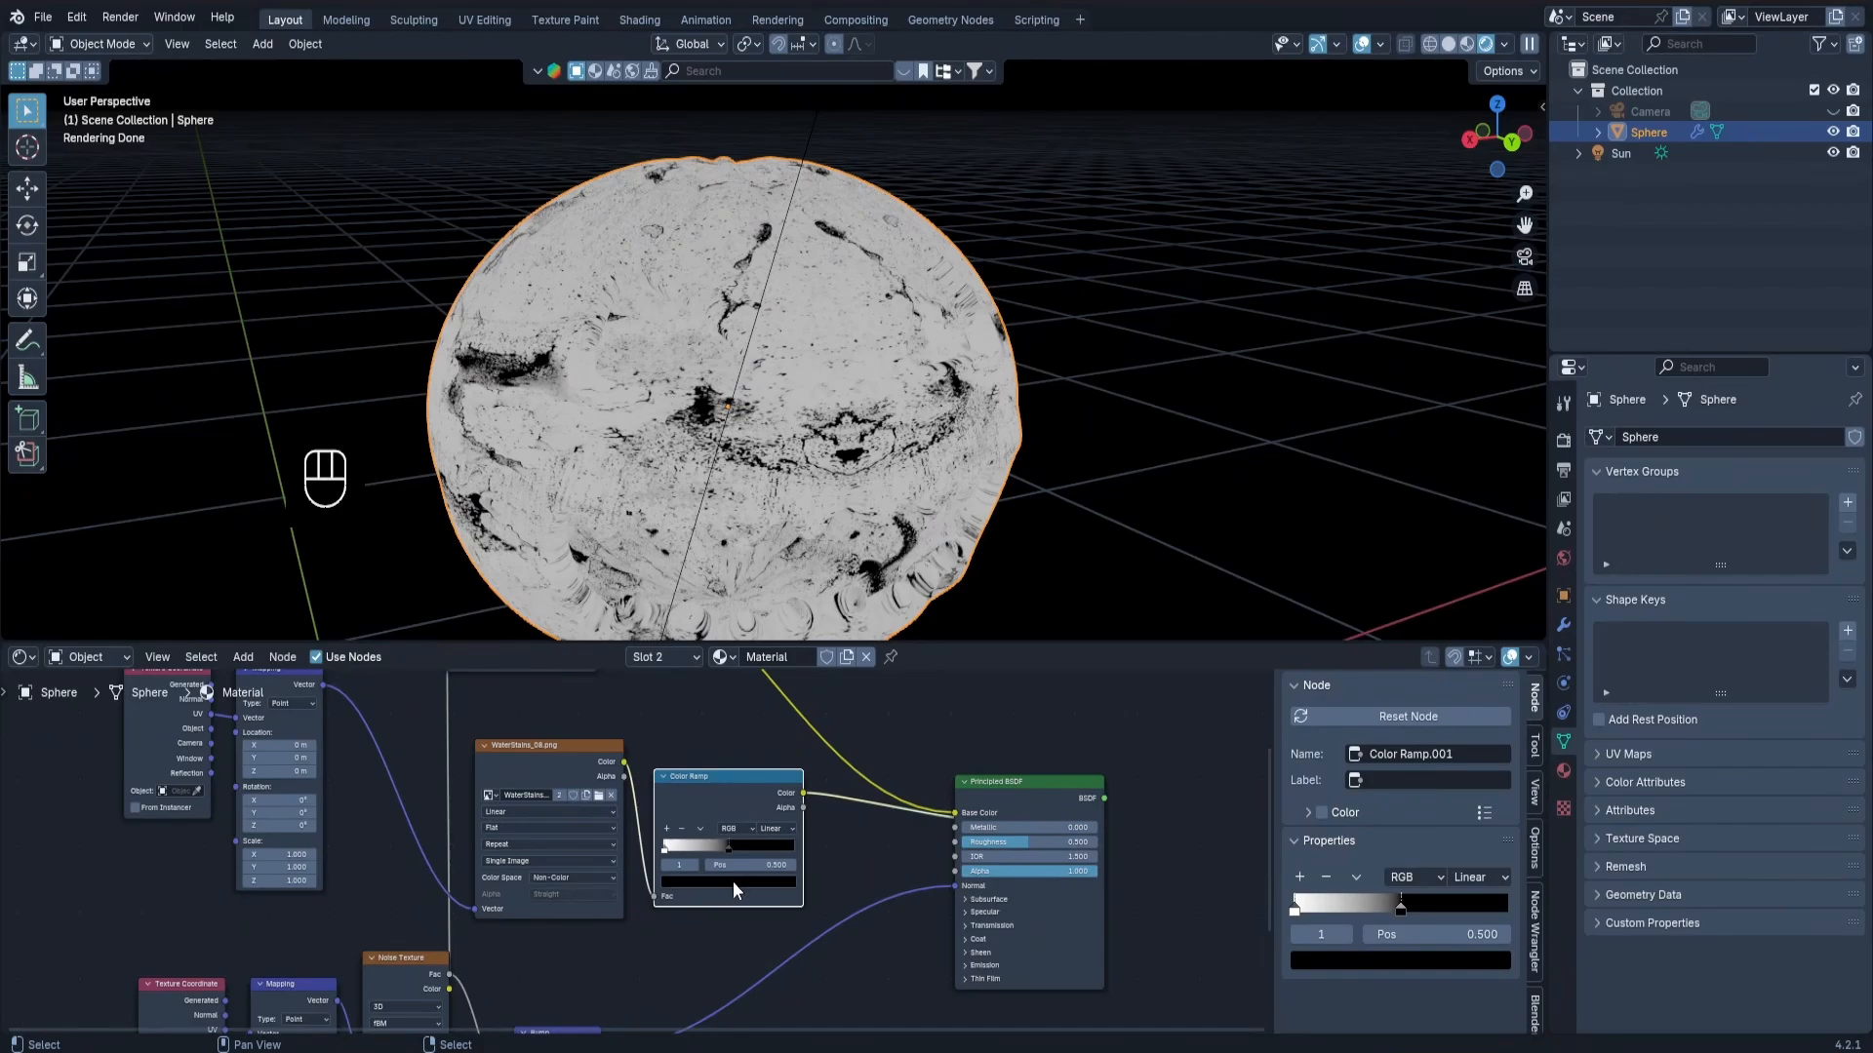
click(733, 882)
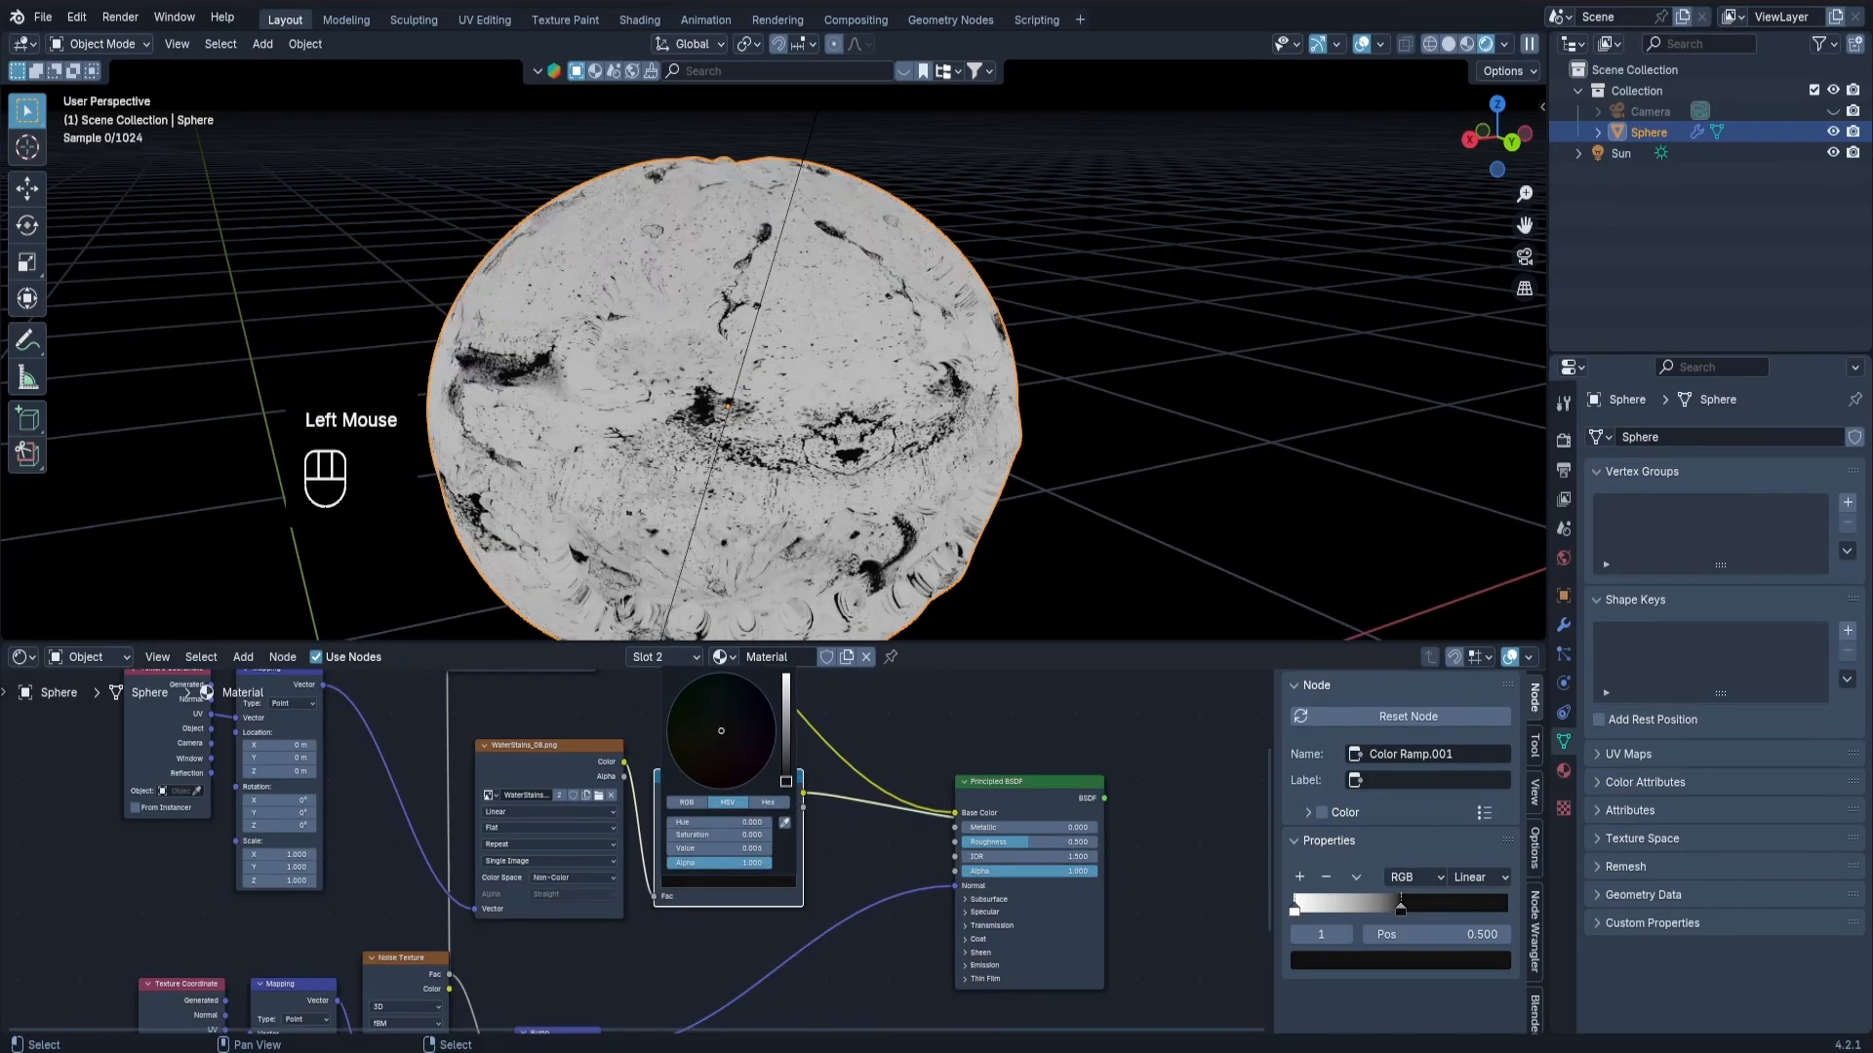
drag(786, 781, 788, 743)
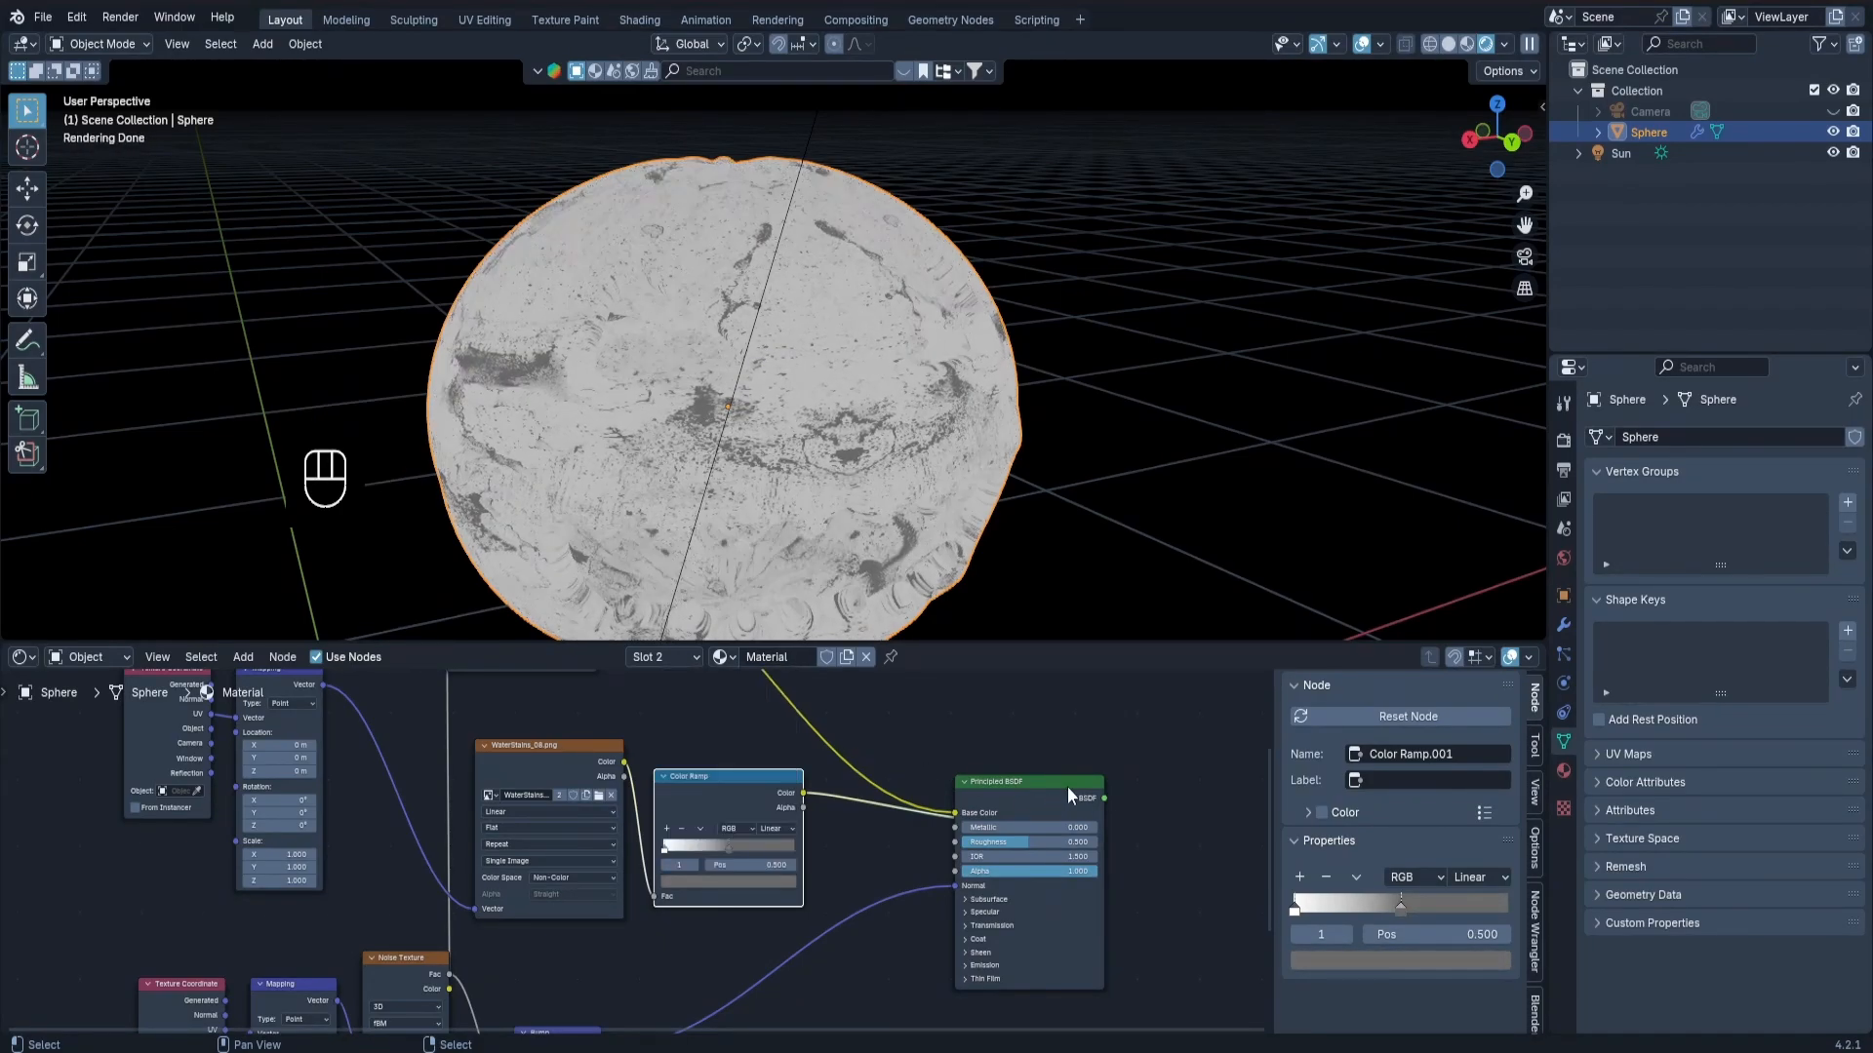
Show the full Principled BSDF material again and connect the water-stains Color Ramp's Color to its Roughness input.
middle_drag(1055, 785, 926, 774)
ctrl+shift+click(897, 769)
drag(672, 784, 819, 833)
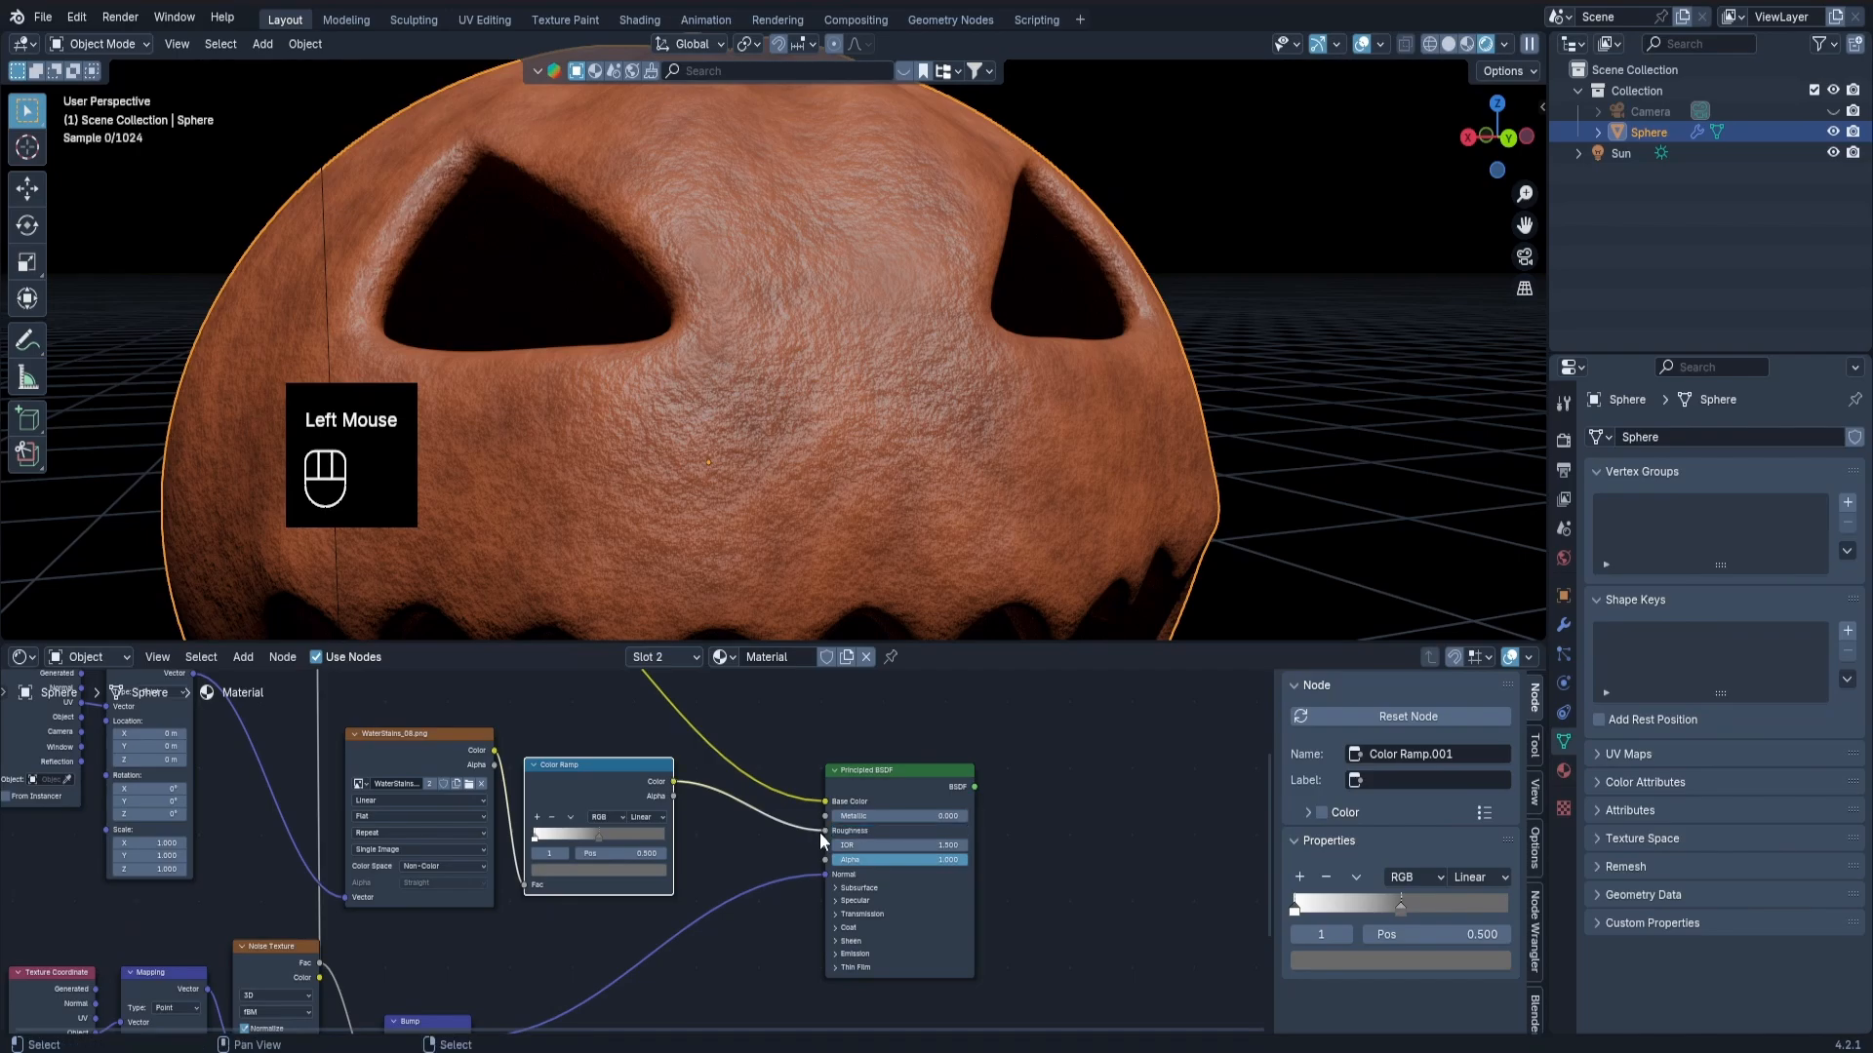
middle_drag(839, 458, 765, 402)
scroll(899, 457, down, 2)
scroll(765, 401, up, 3)
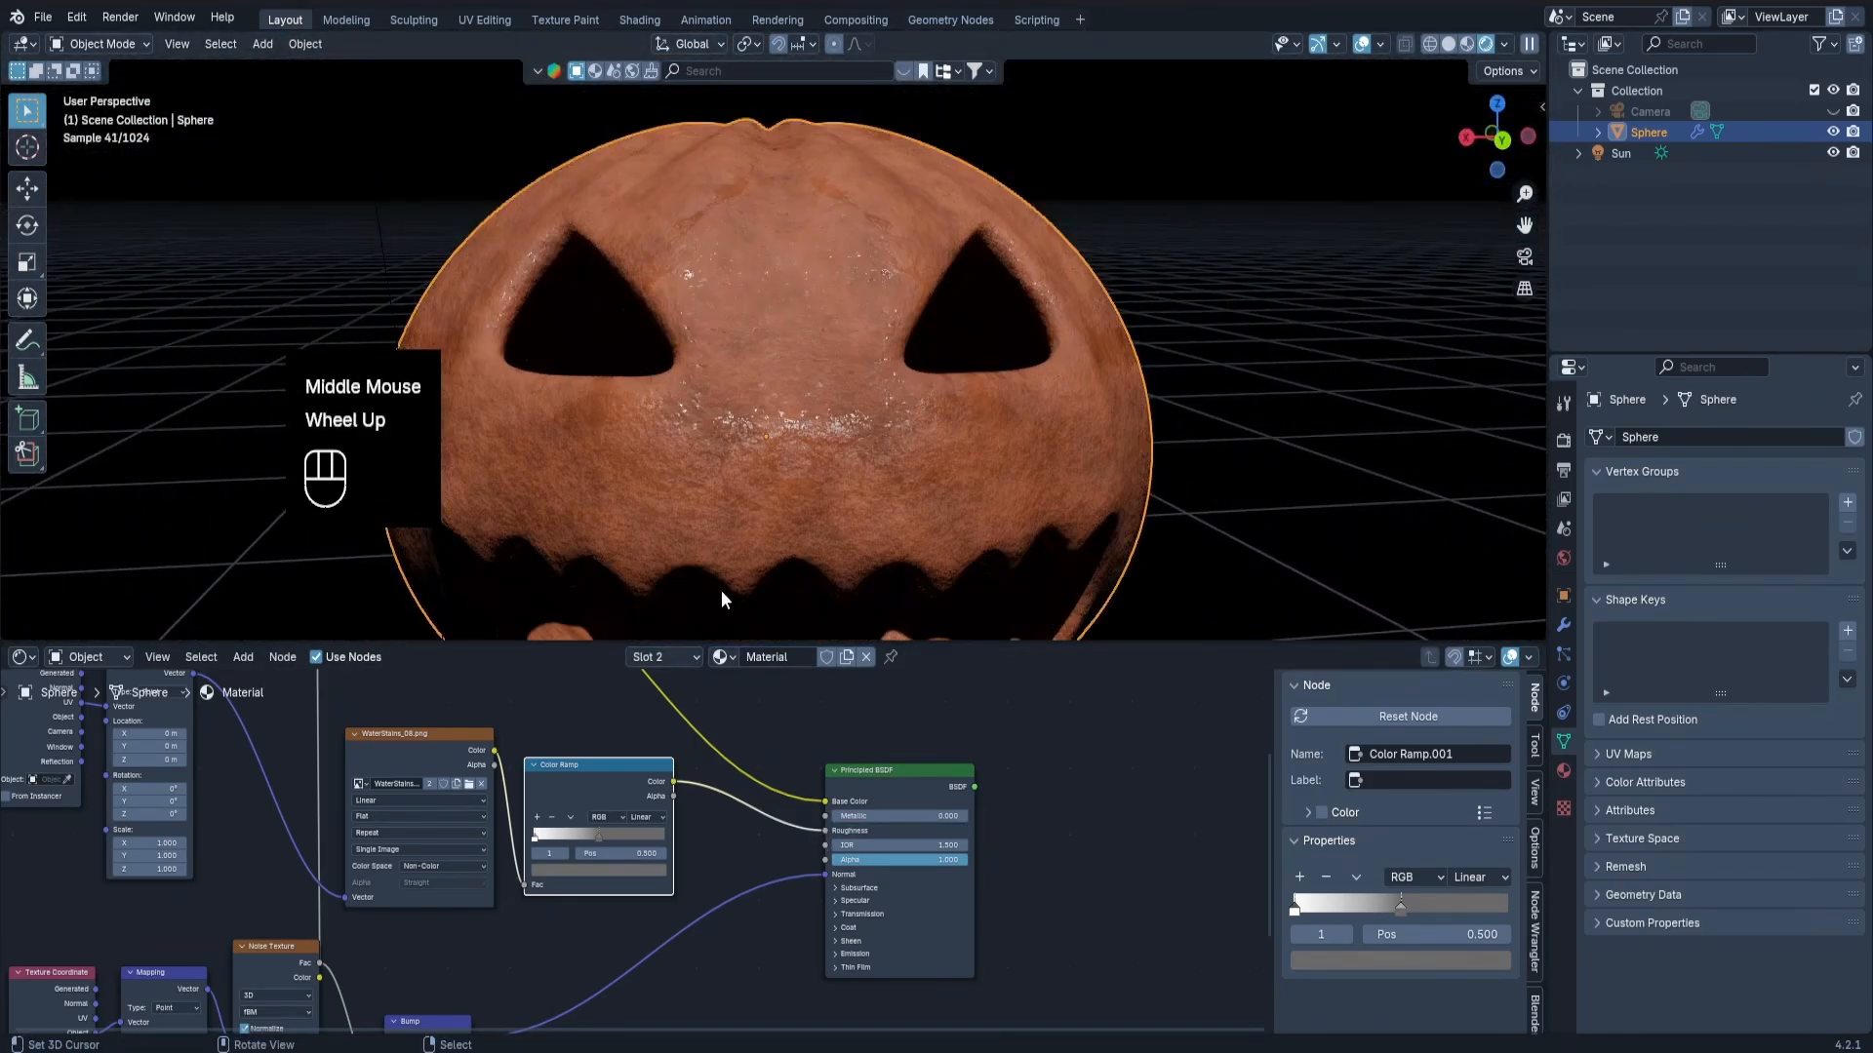
Darken the water-stains ramp's white stop to a value of 0.520 and shift its grey stop further along the gradient.
scroll(582, 820, up, 2)
mouse_move(514, 845)
mouse_down()
mouse_move(556, 845)
mouse_move(514, 845)
mouse_up()
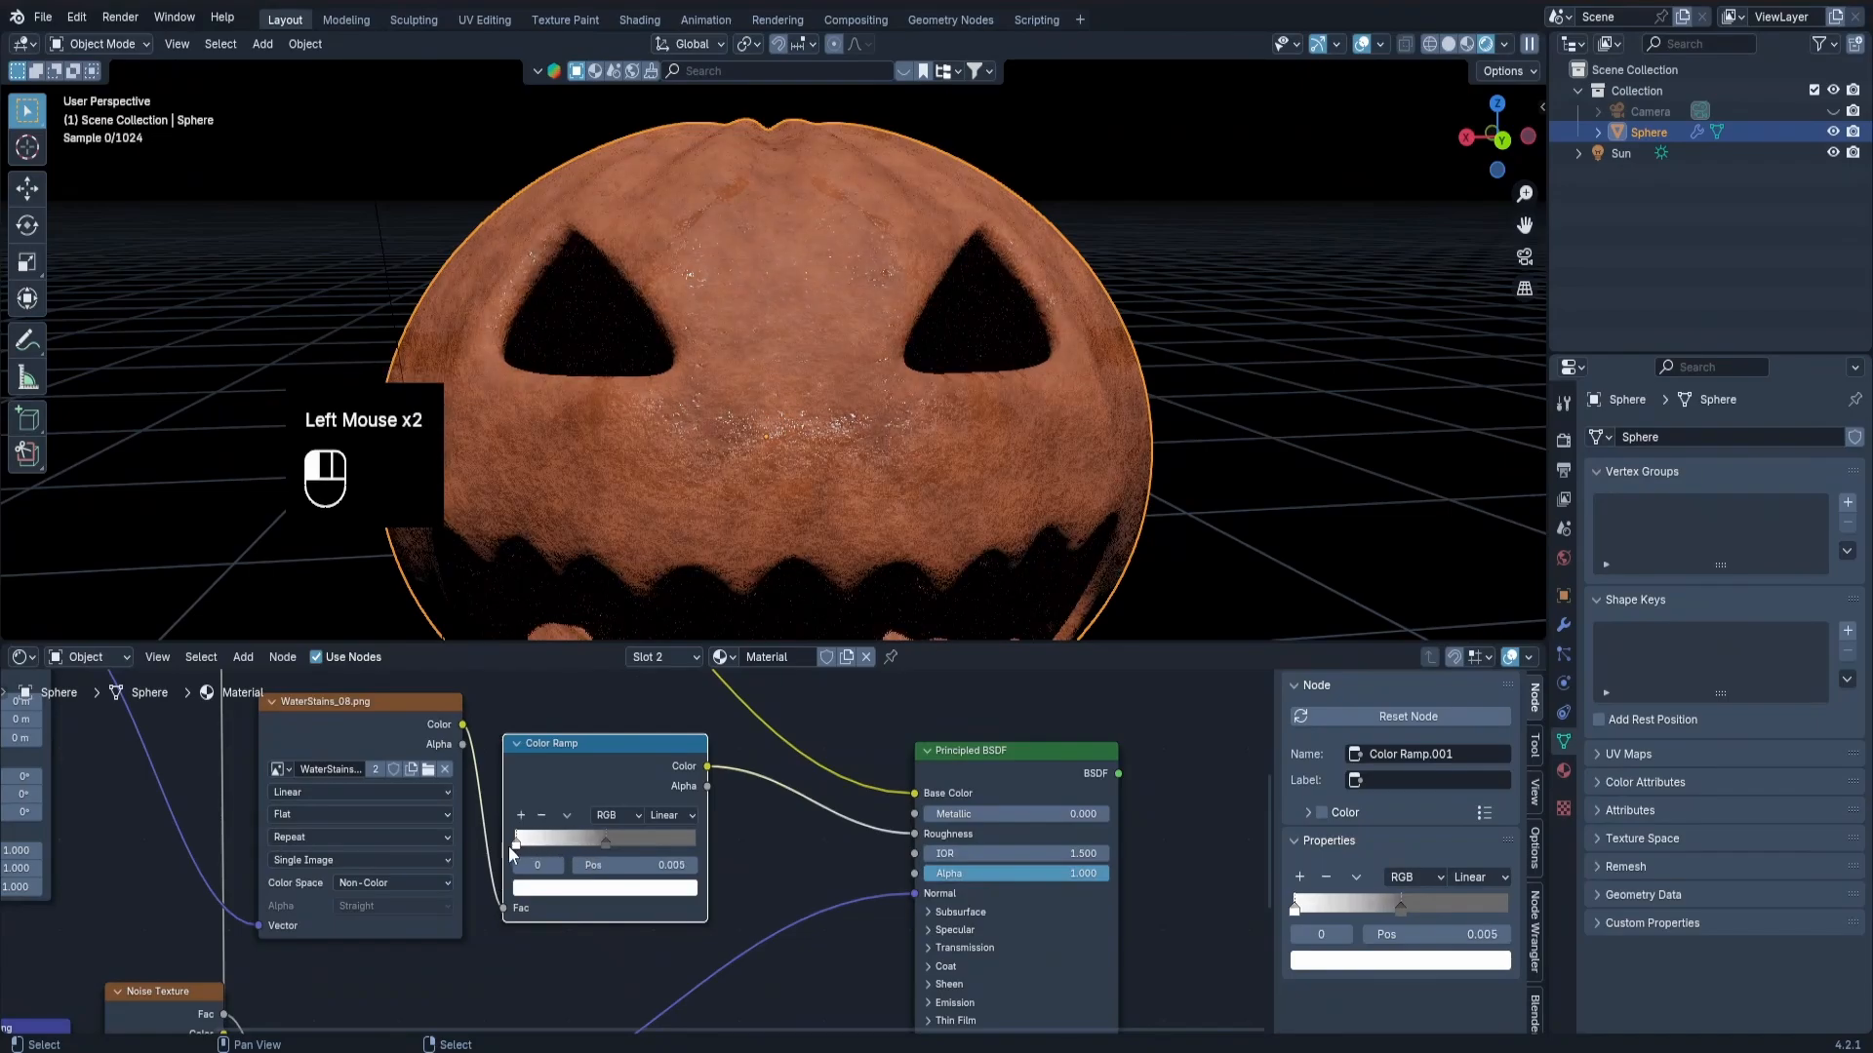
click(561, 889)
drag(683, 610, 683, 642)
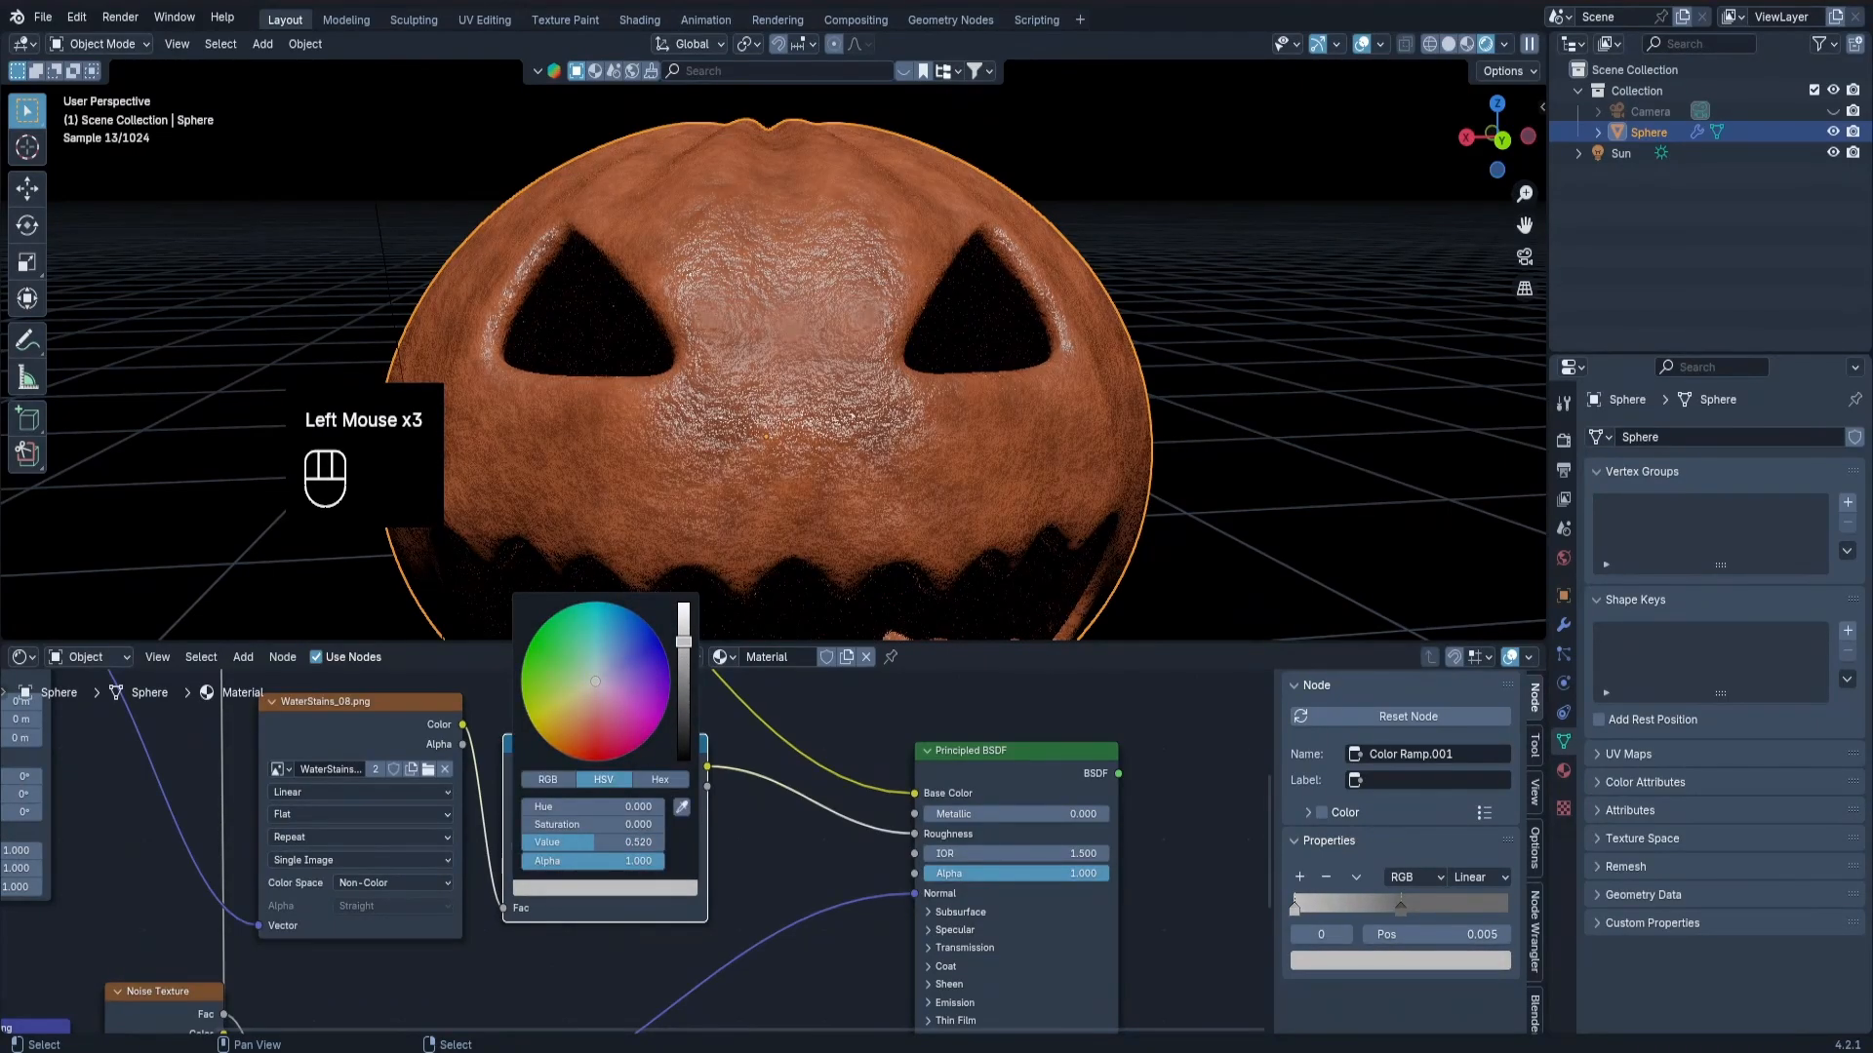
click(609, 844)
click(612, 889)
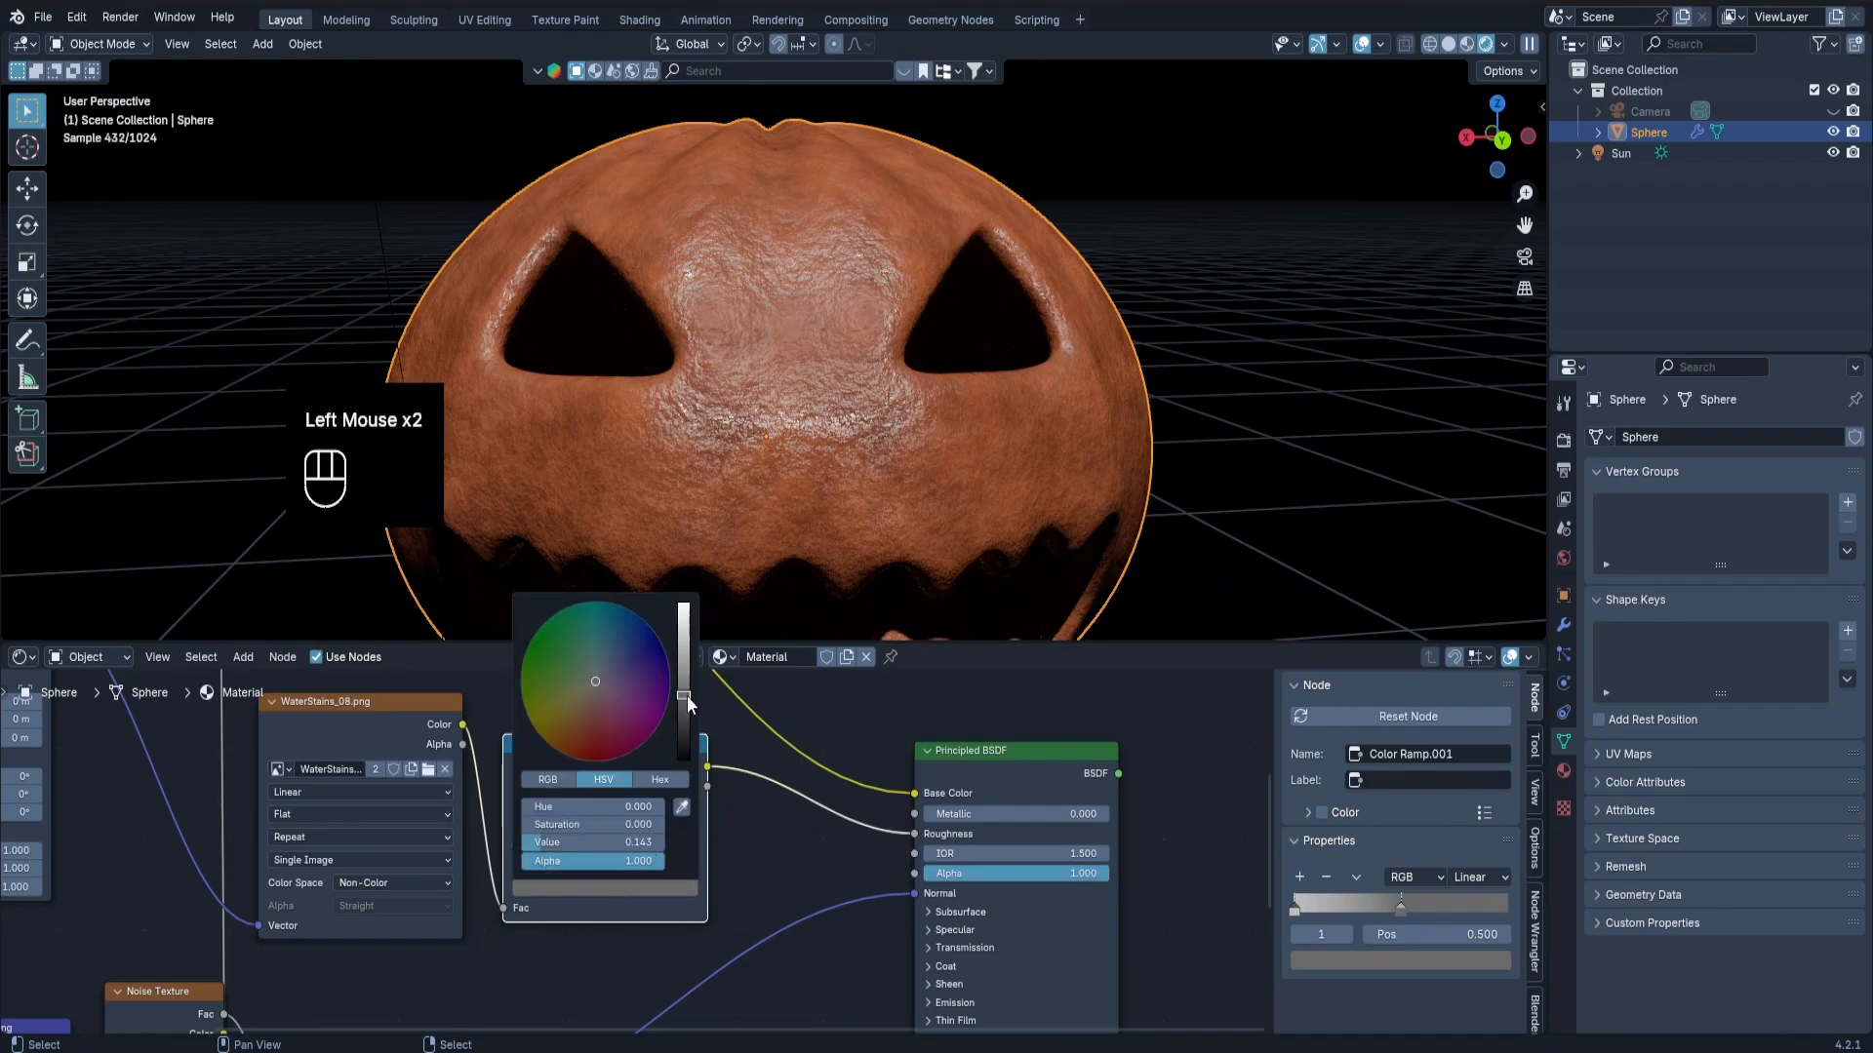
mouse_move(605, 839)
mouse_down()
mouse_move(681, 845)
mouse_move(542, 841)
mouse_move(629, 841)
mouse_up()
Snap the 3D cursor to the selected pumpkin and add a UV sphere at that point.
scroll(718, 571, up, 1)
middle_drag(718, 571, 803, 436)
scroll(869, 496, down, 2)
scroll(810, 410, up, 1)
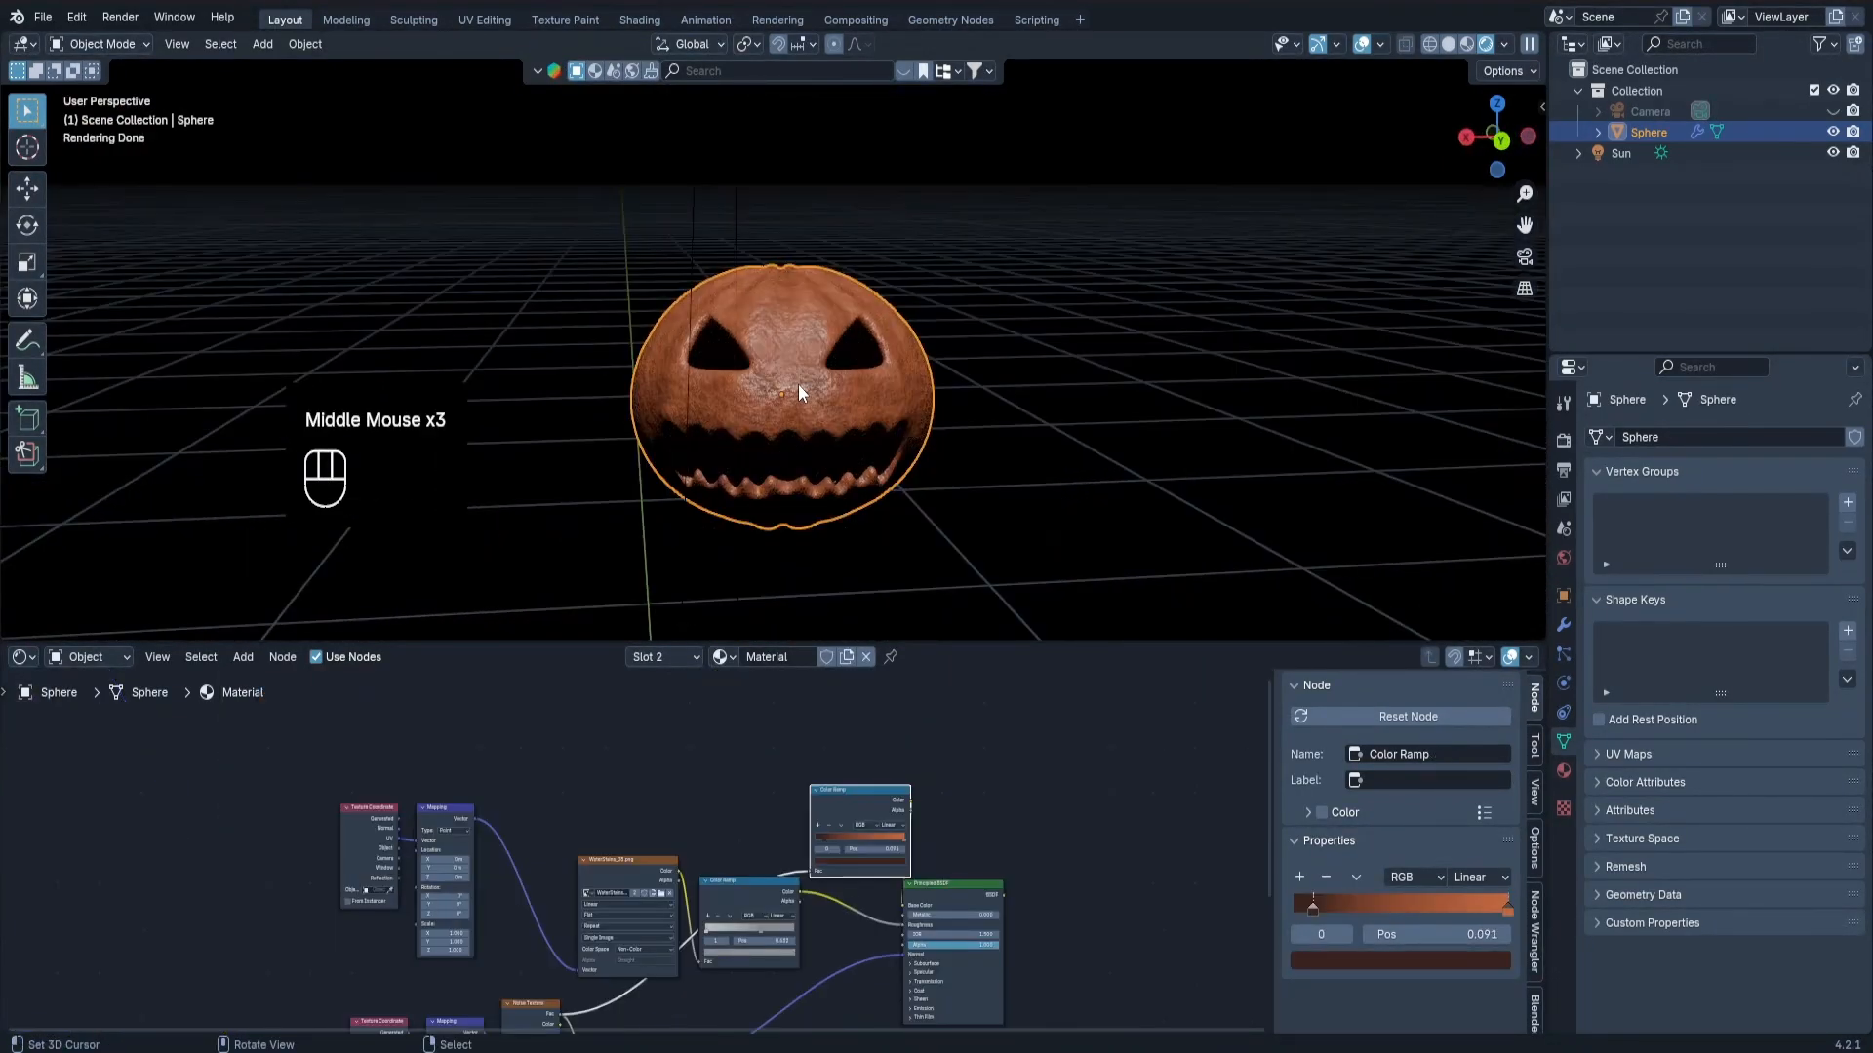
scroll(798, 384, up, 1)
key(shift+s)
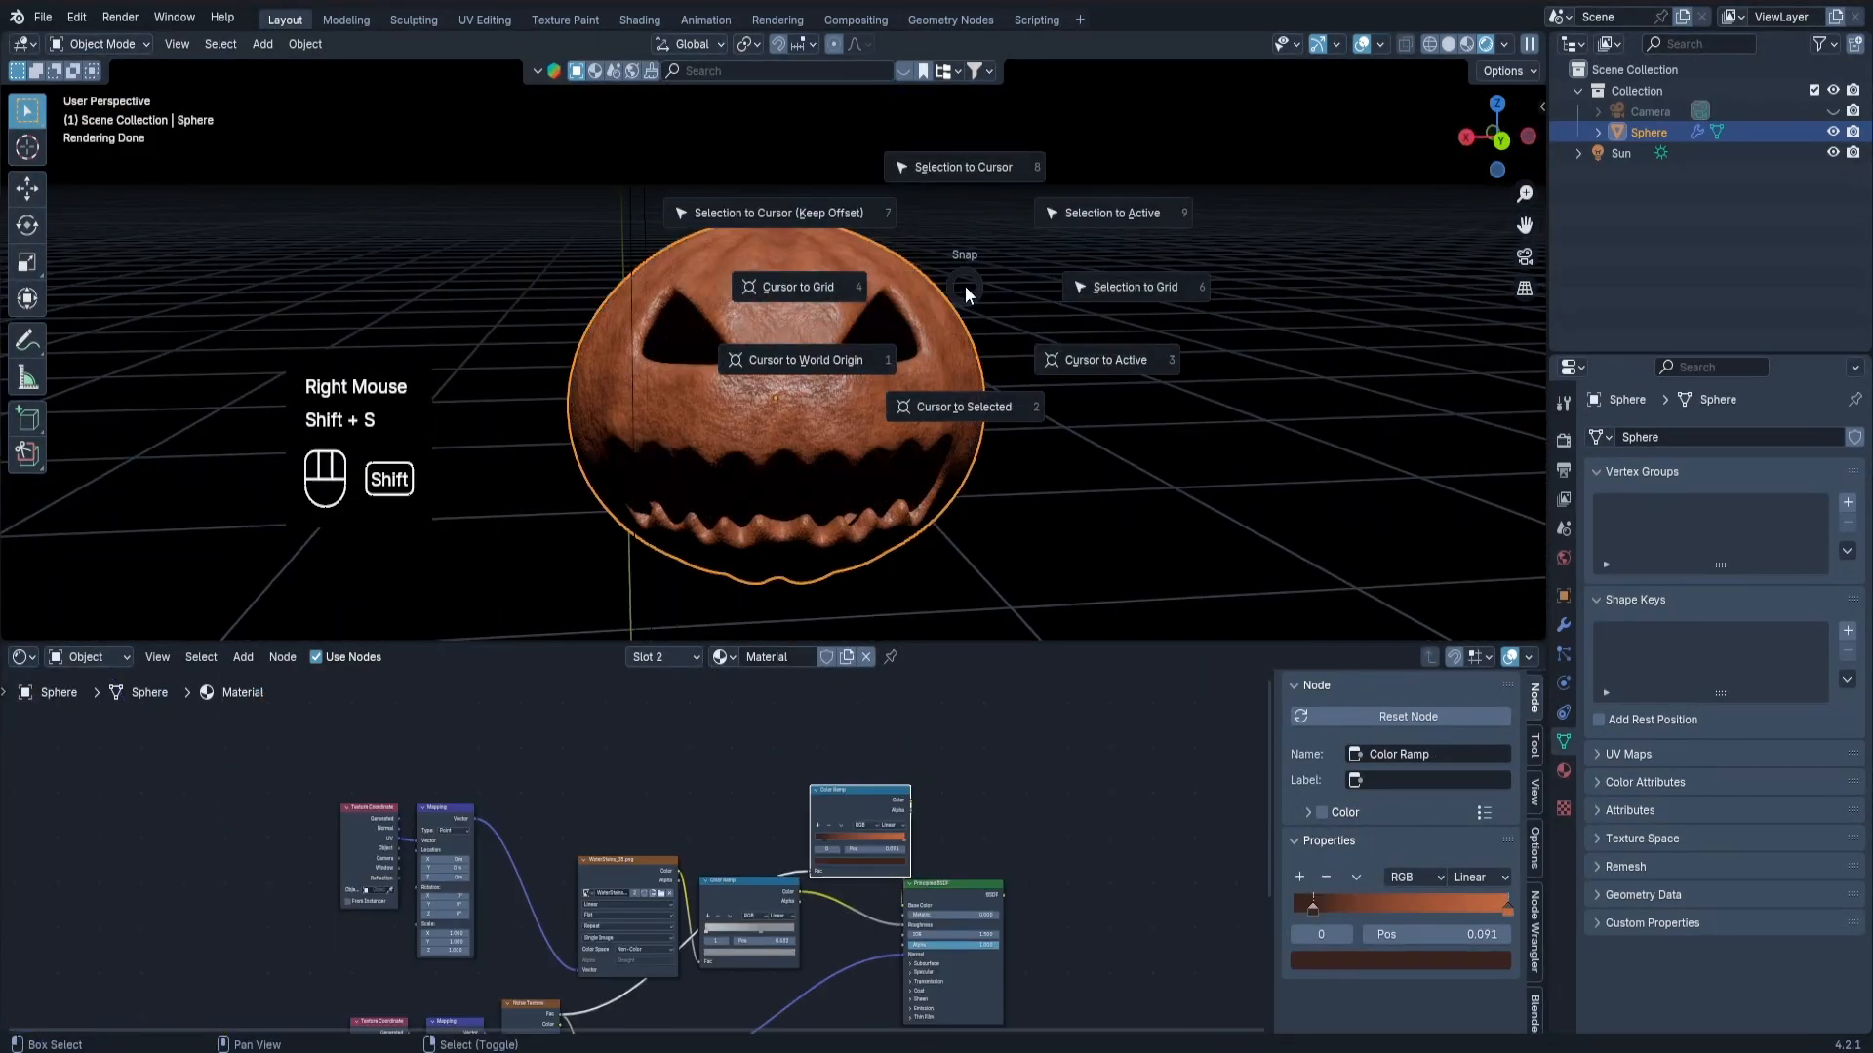
click(945, 408)
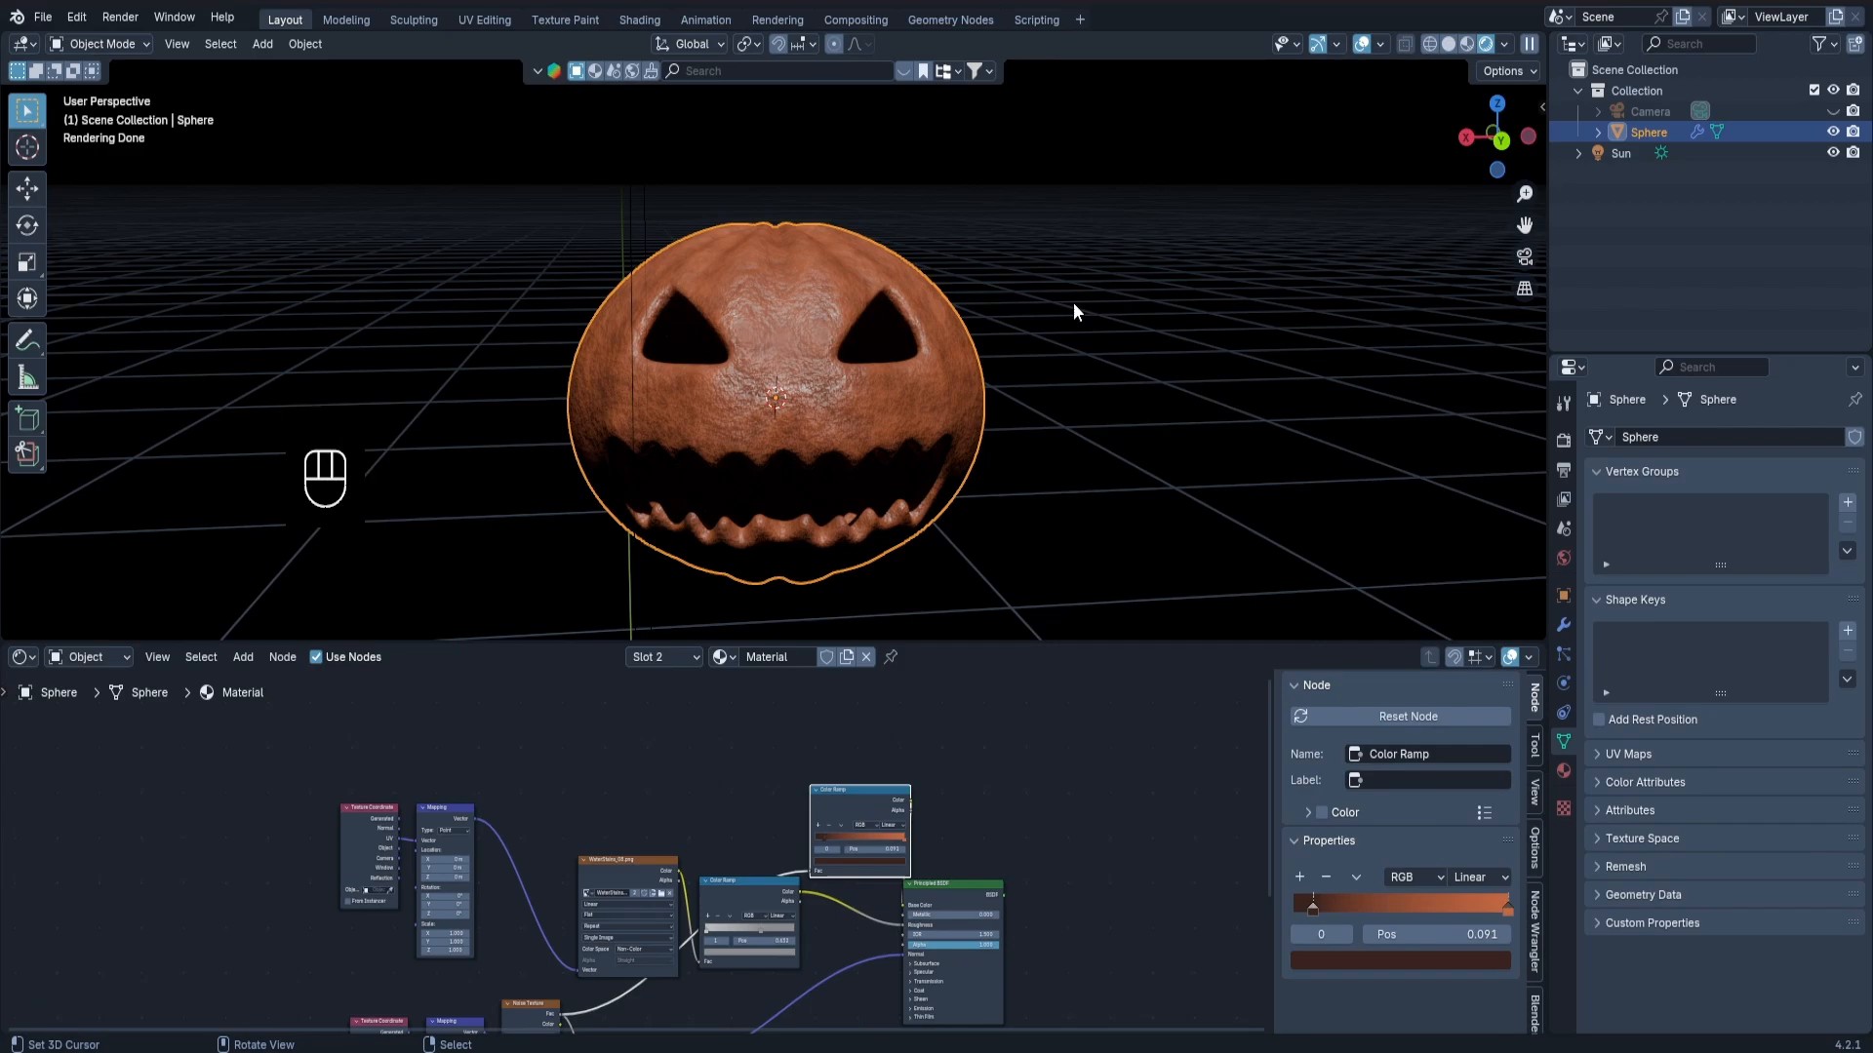
key(shift+a)
mouse_move(1053, 332)
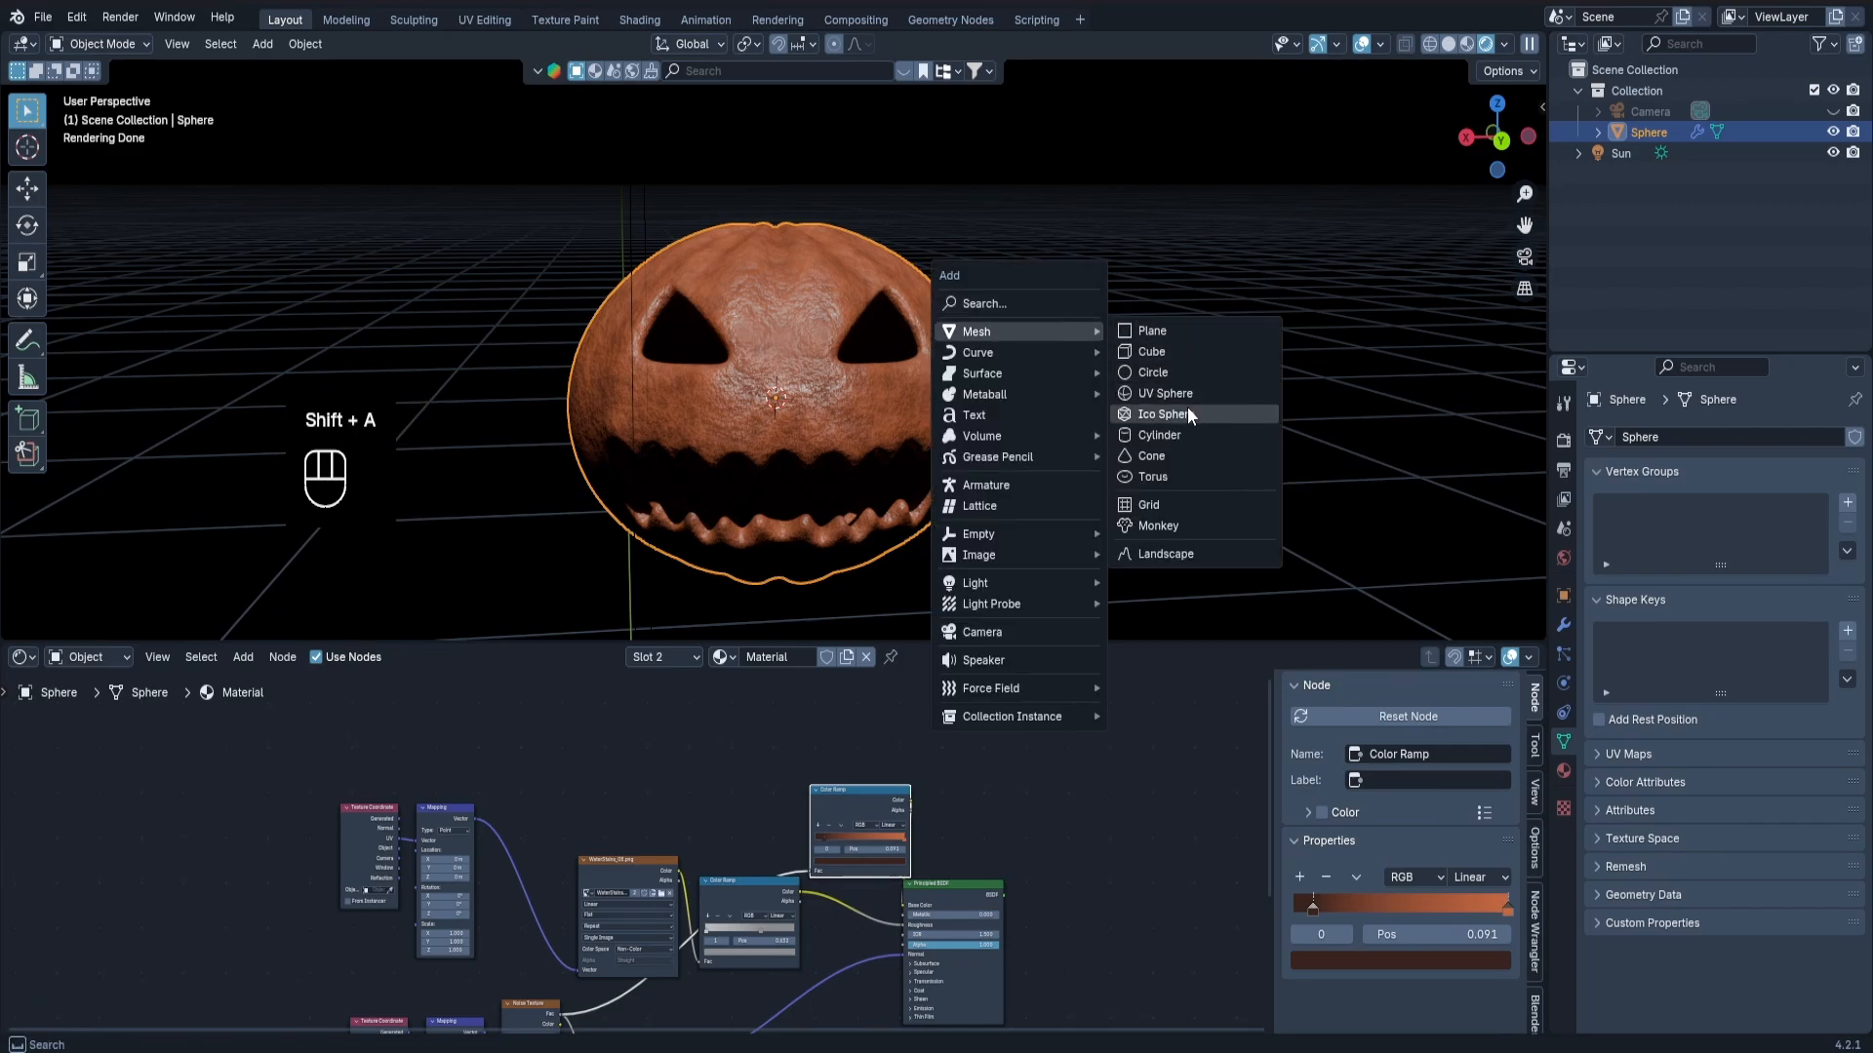
click(1188, 394)
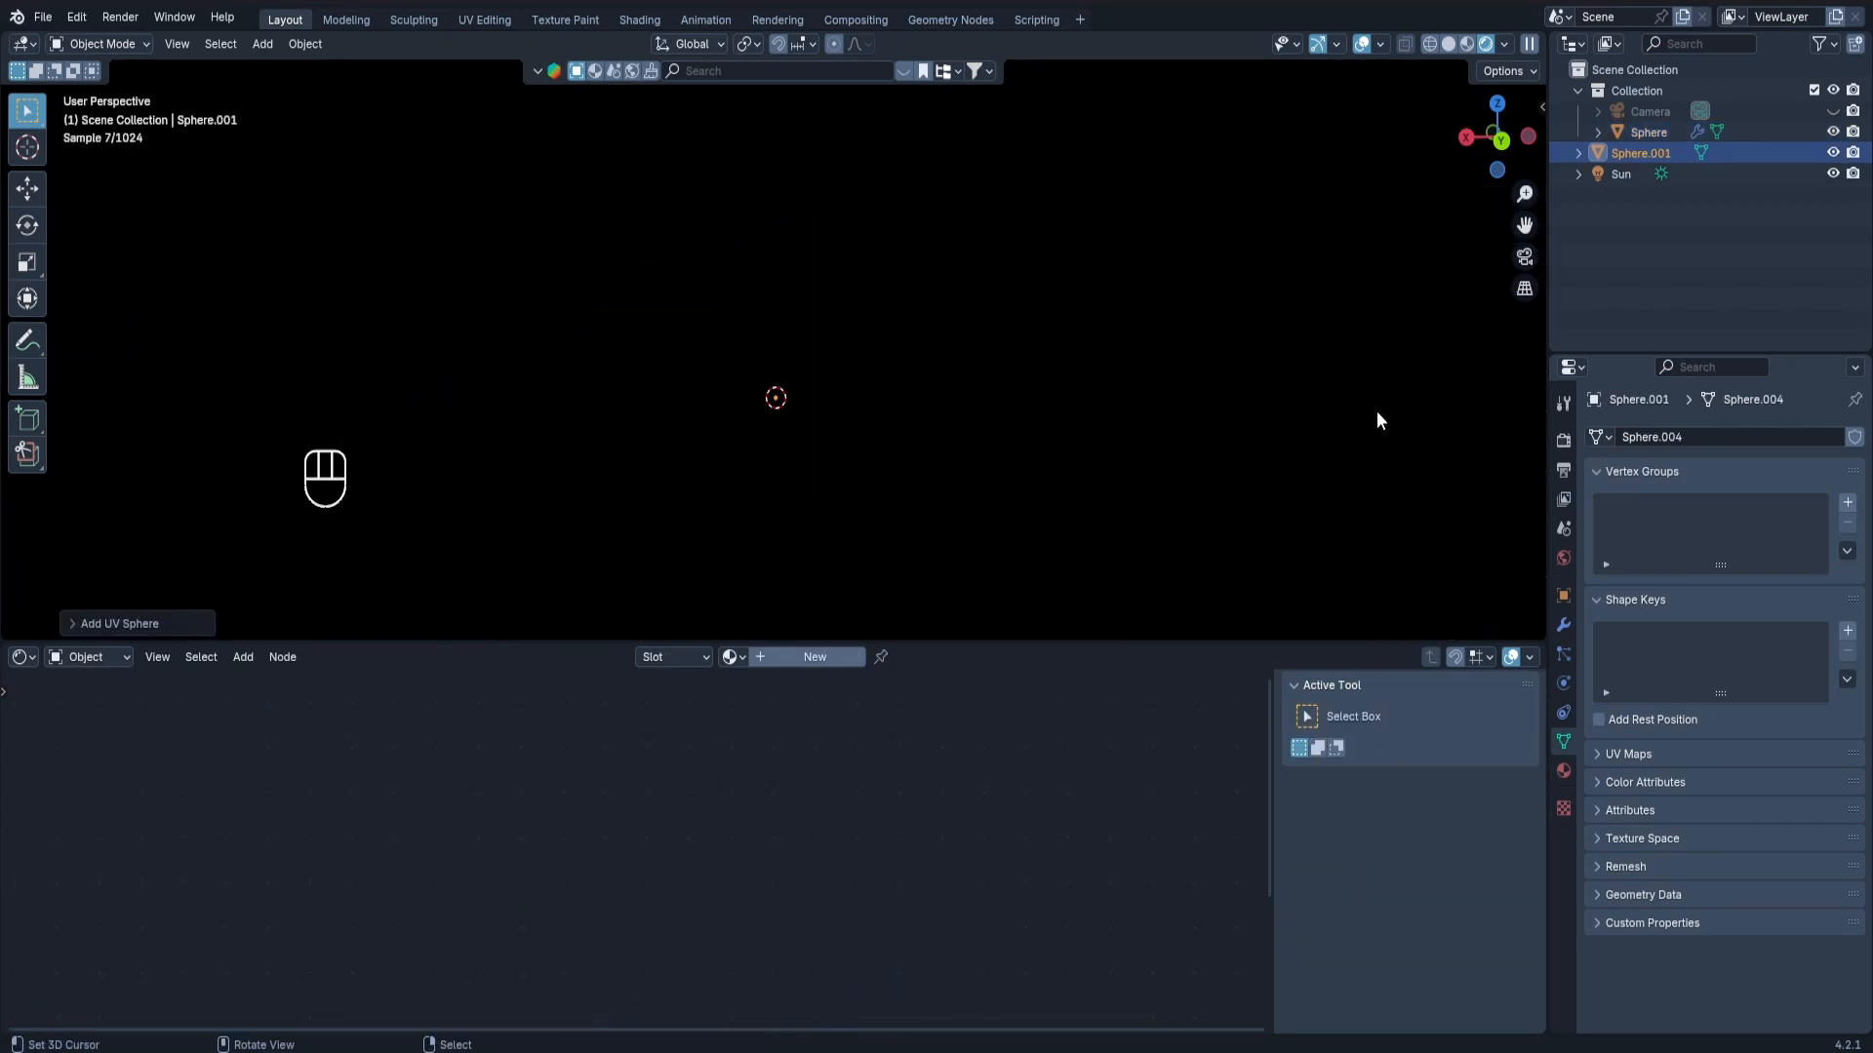
Scale the new sphere to fit inside the pumpkin and flatten it along Z, to about 0.145 in X and Y and 0.107 in Z.
key(s)
click(987, 460)
key(s)
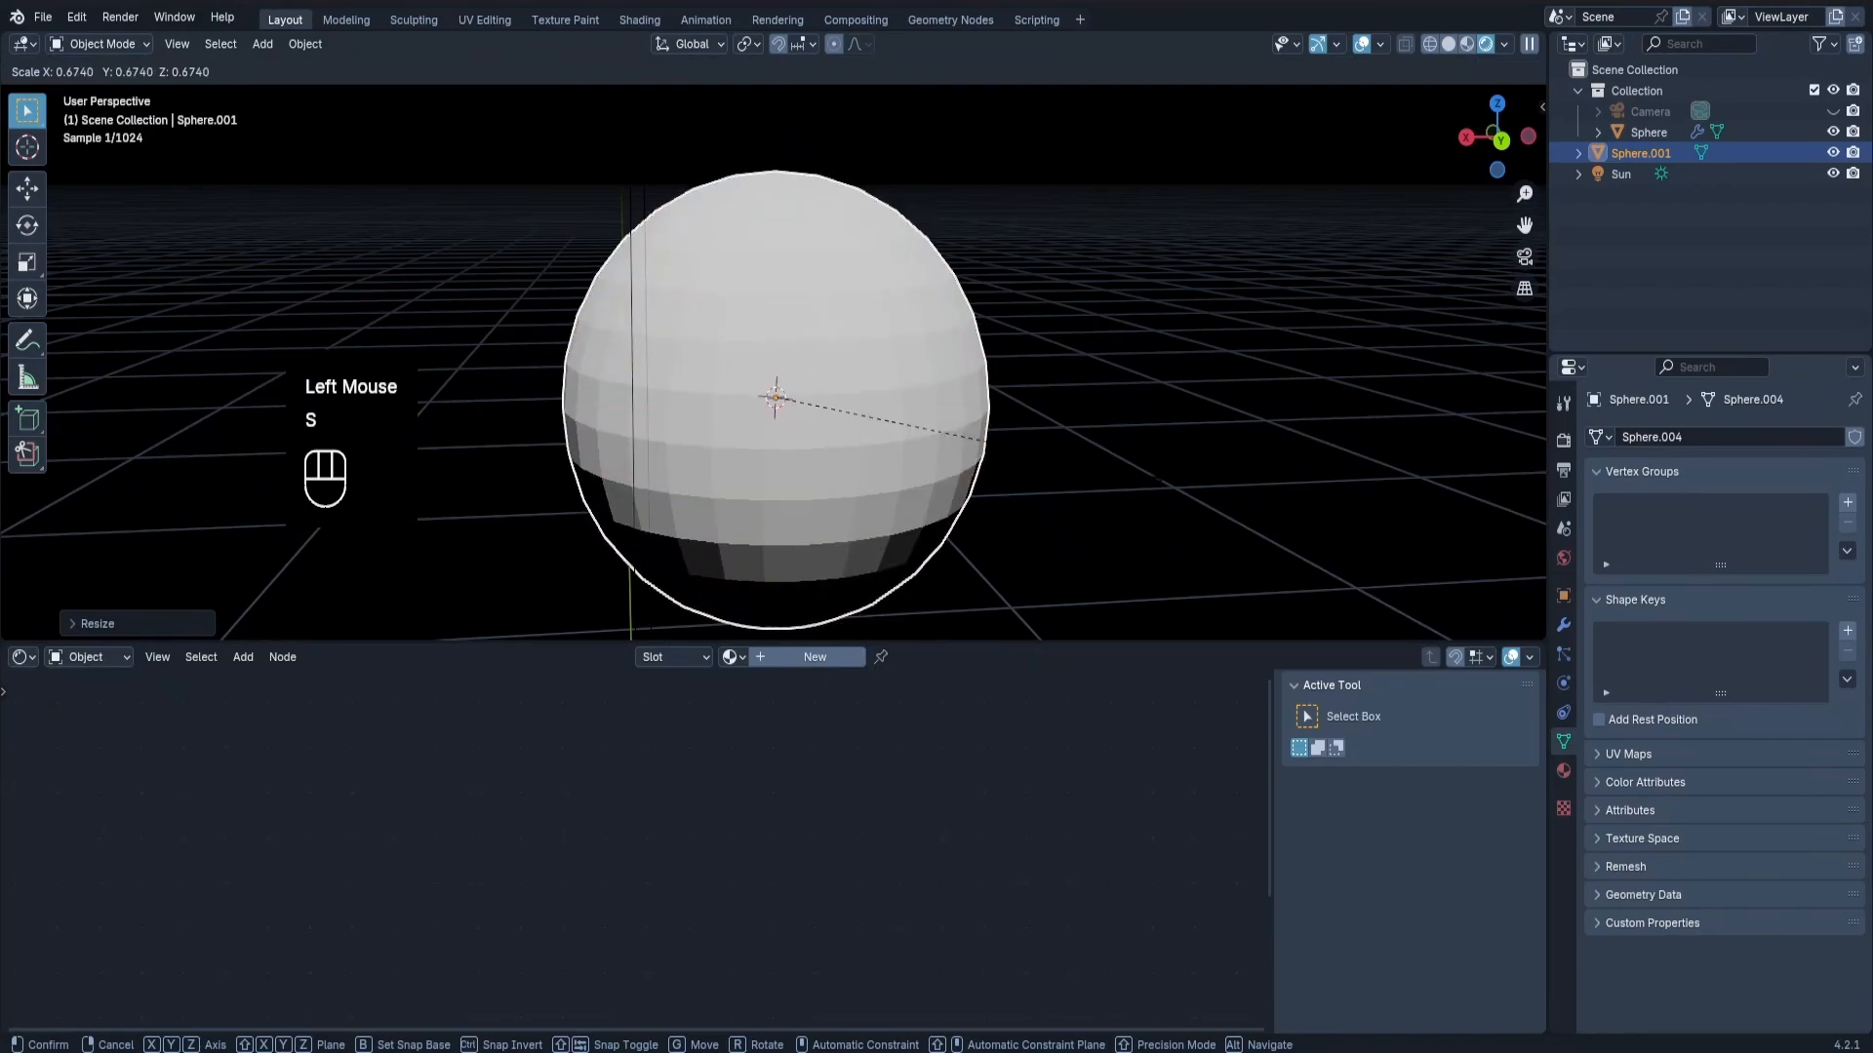
click(1171, 480)
key(s)
key(z)
click(1063, 462)
key(s)
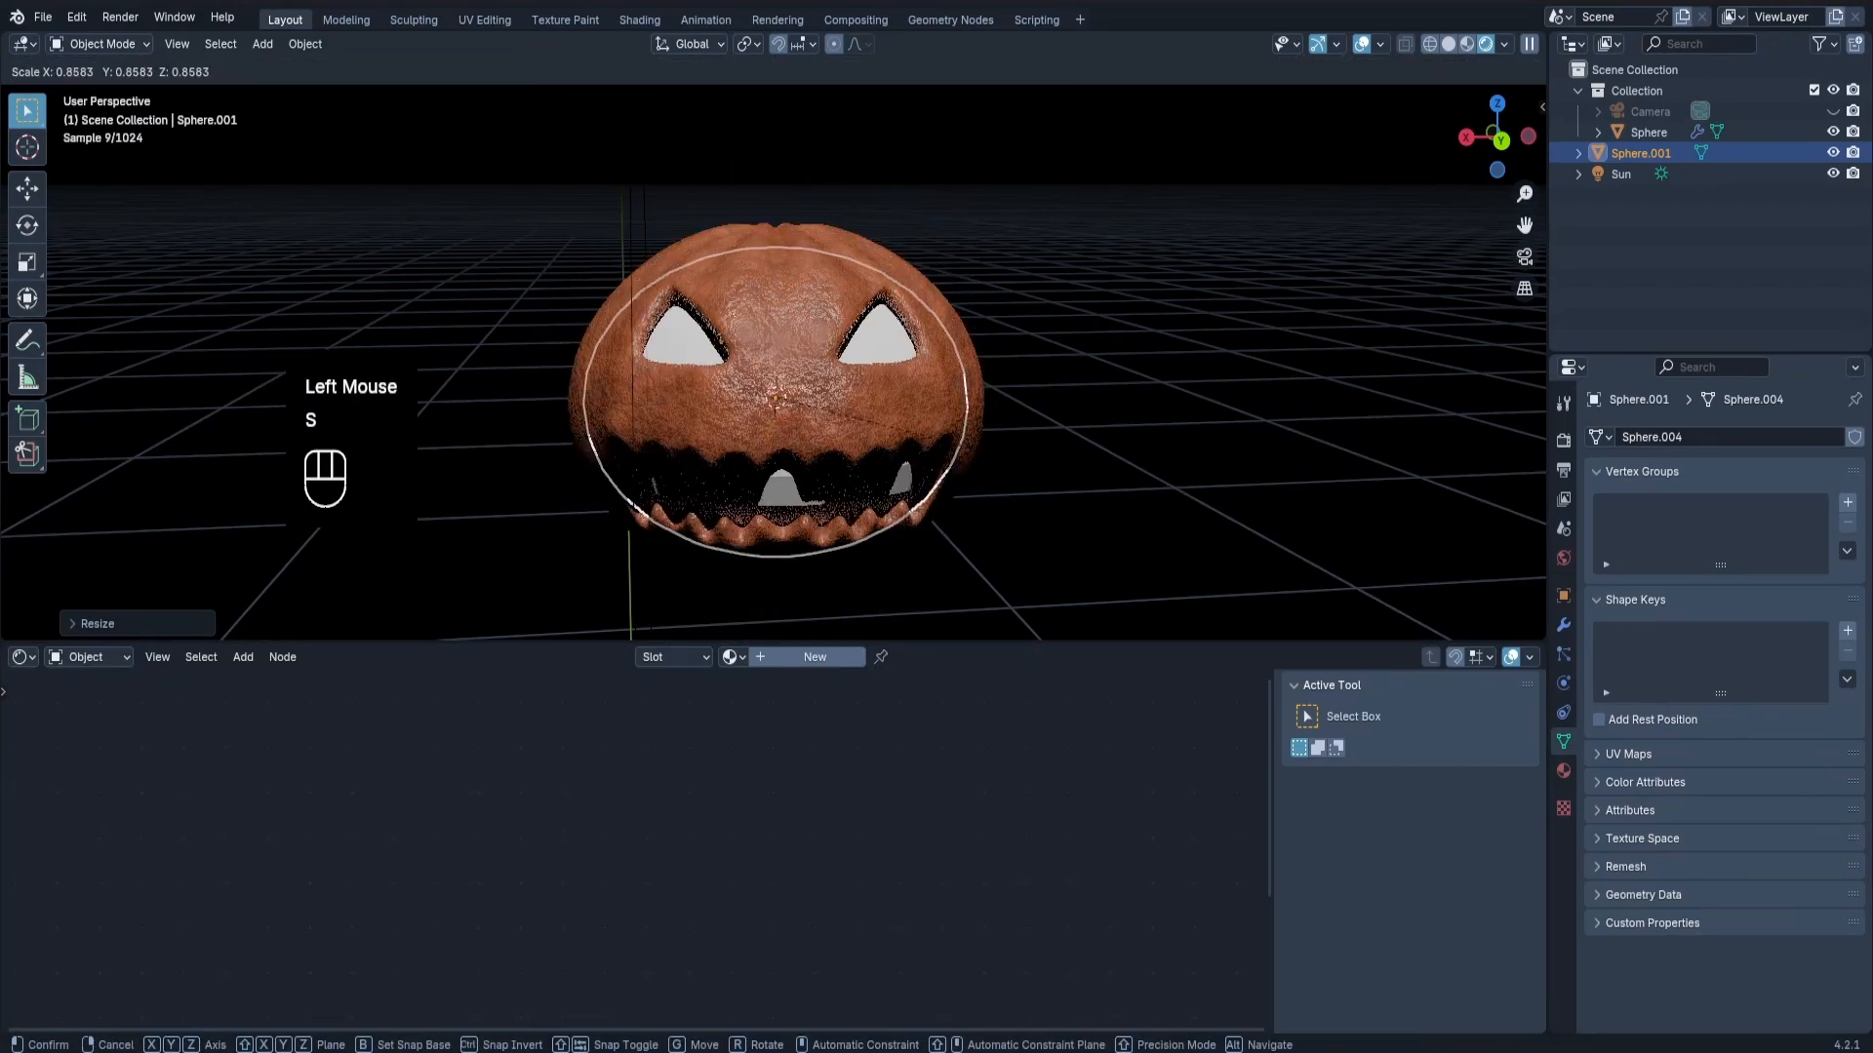
click(1005, 447)
Create a new material for the inner sphere and name it Emission.
middle_drag(837, 391, 853, 477)
click(787, 662)
click(790, 656)
text(Emission)
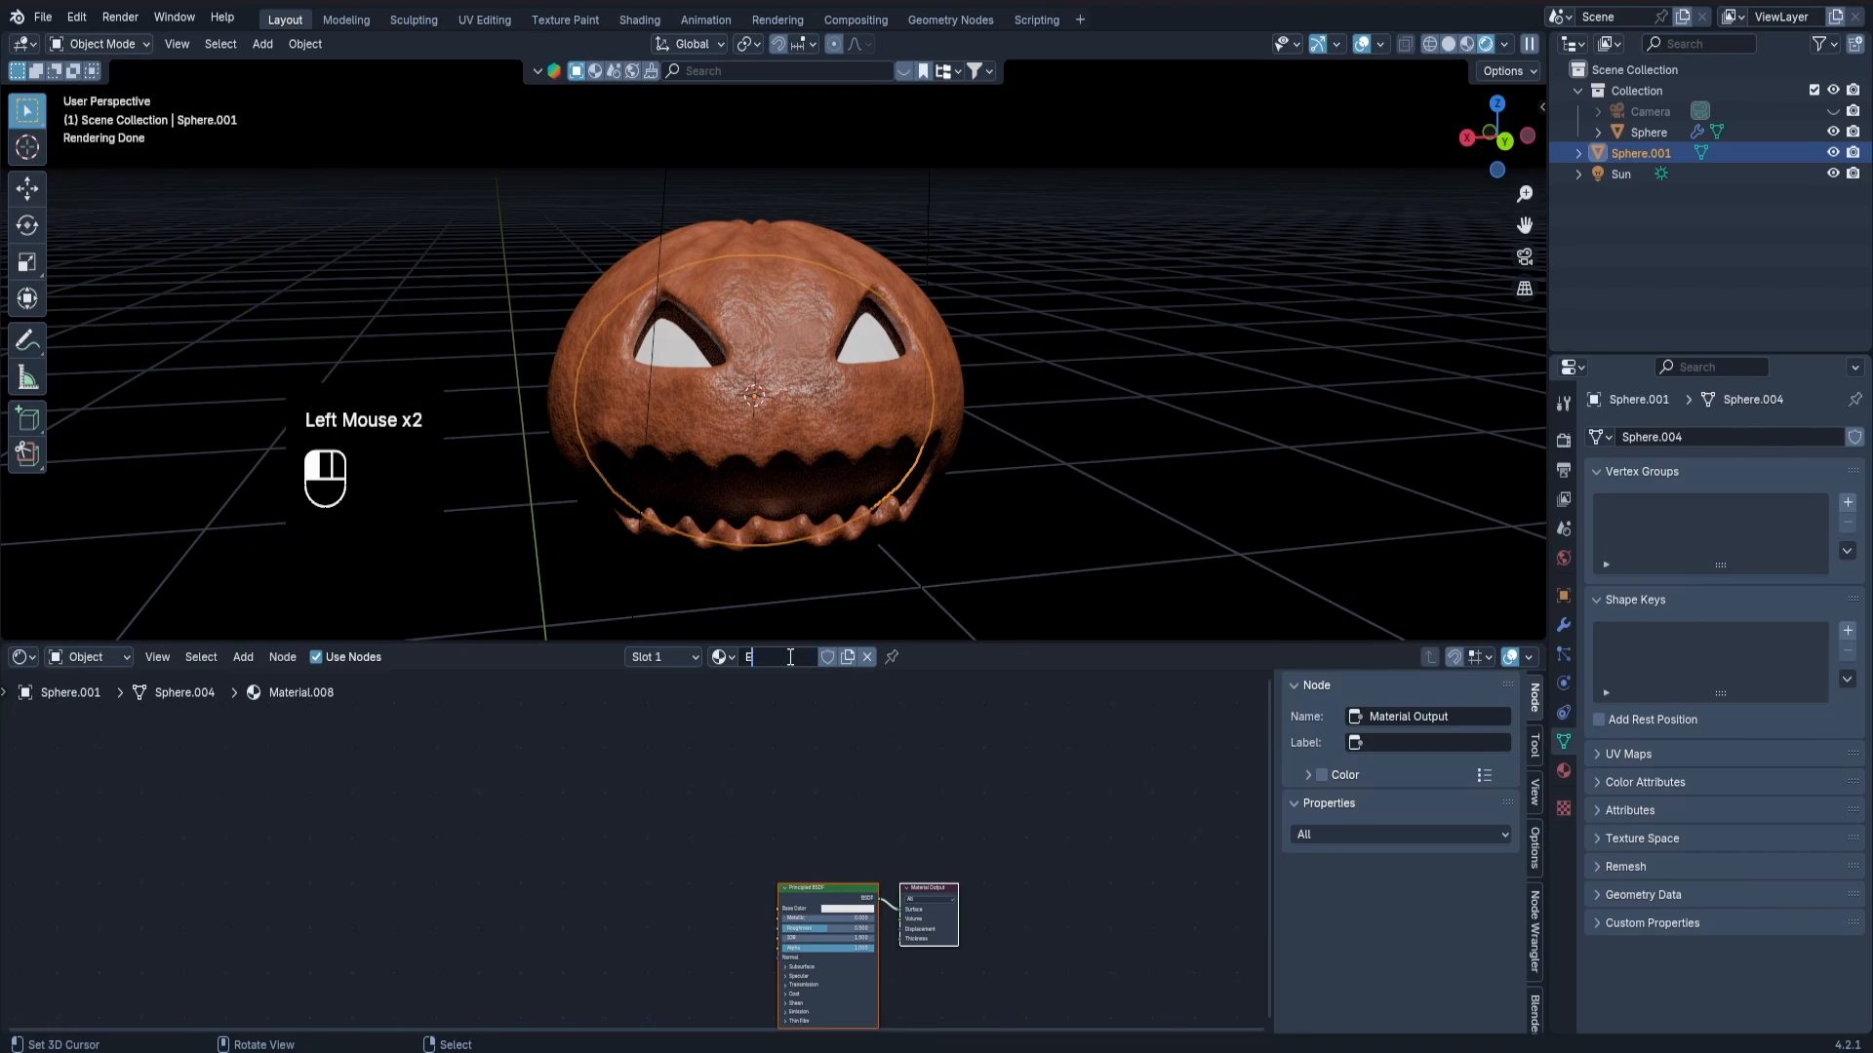
key(Return)
scroll(839, 859, down, 1)
middle_drag(849, 849, 863, 824)
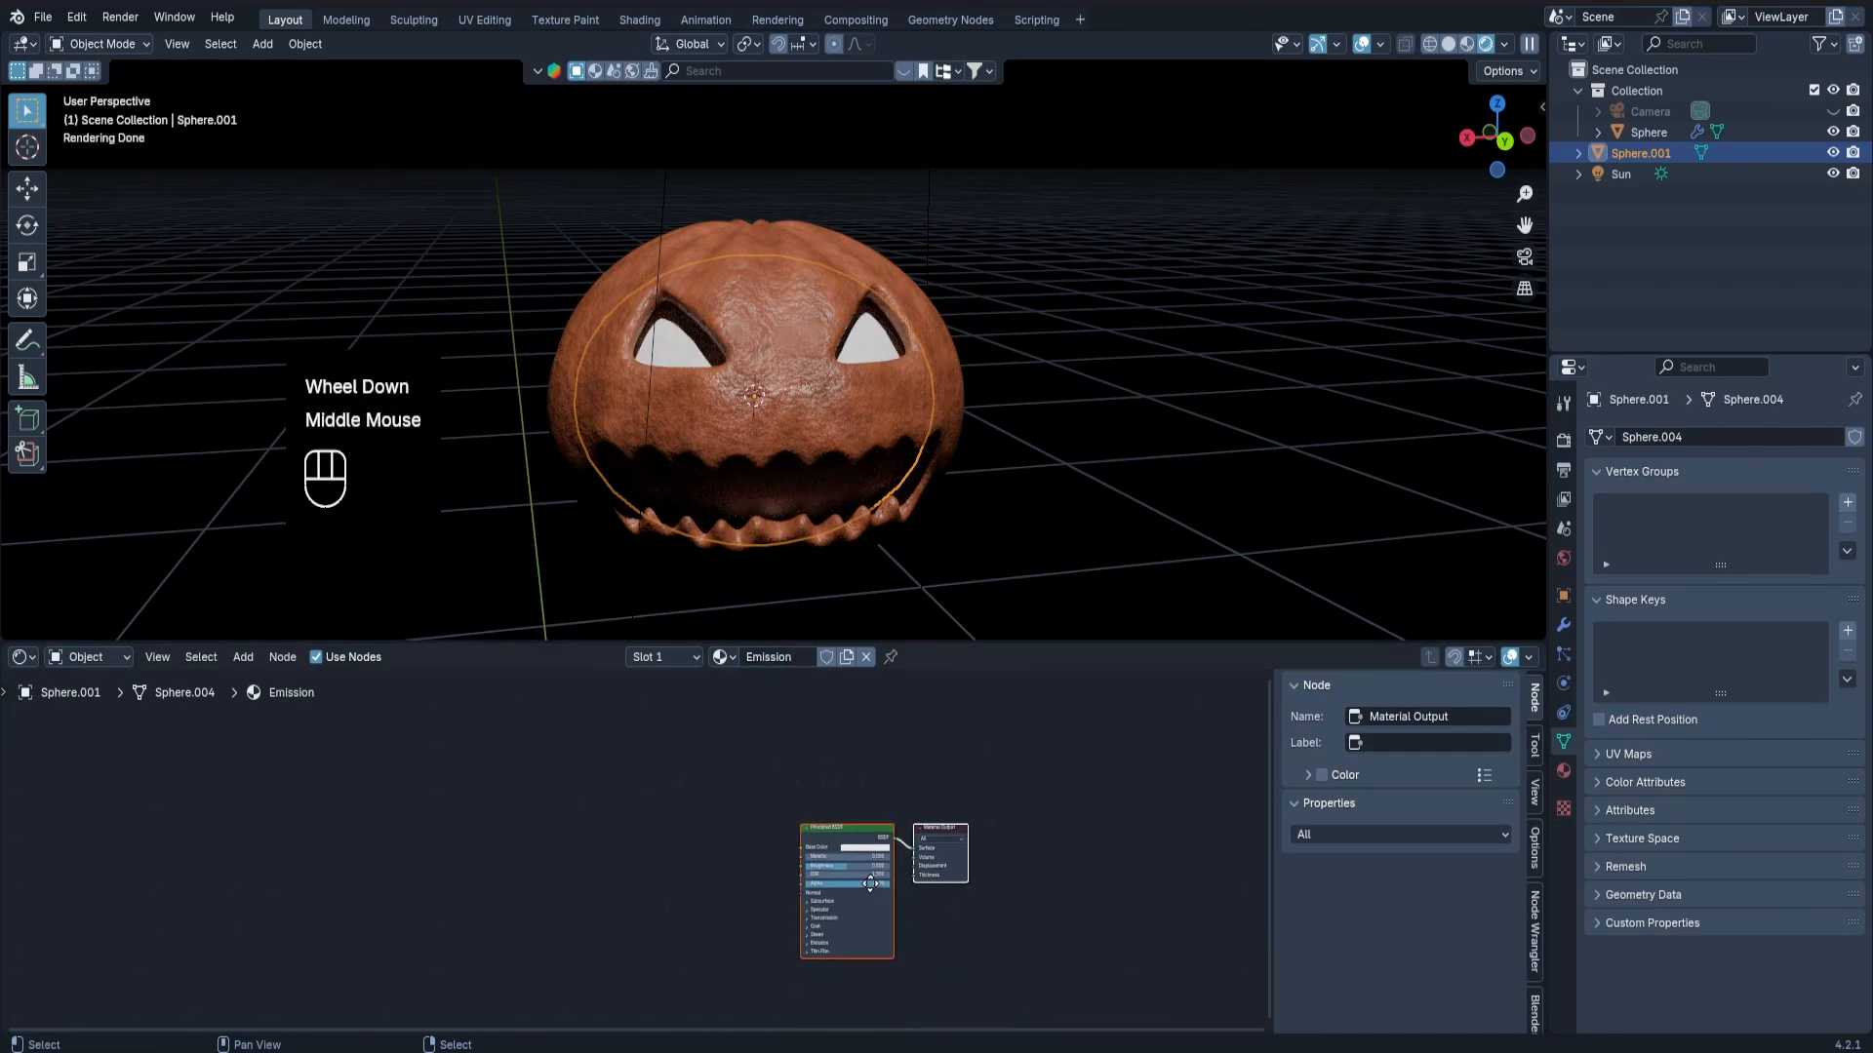
scroll(864, 824, up, 6)
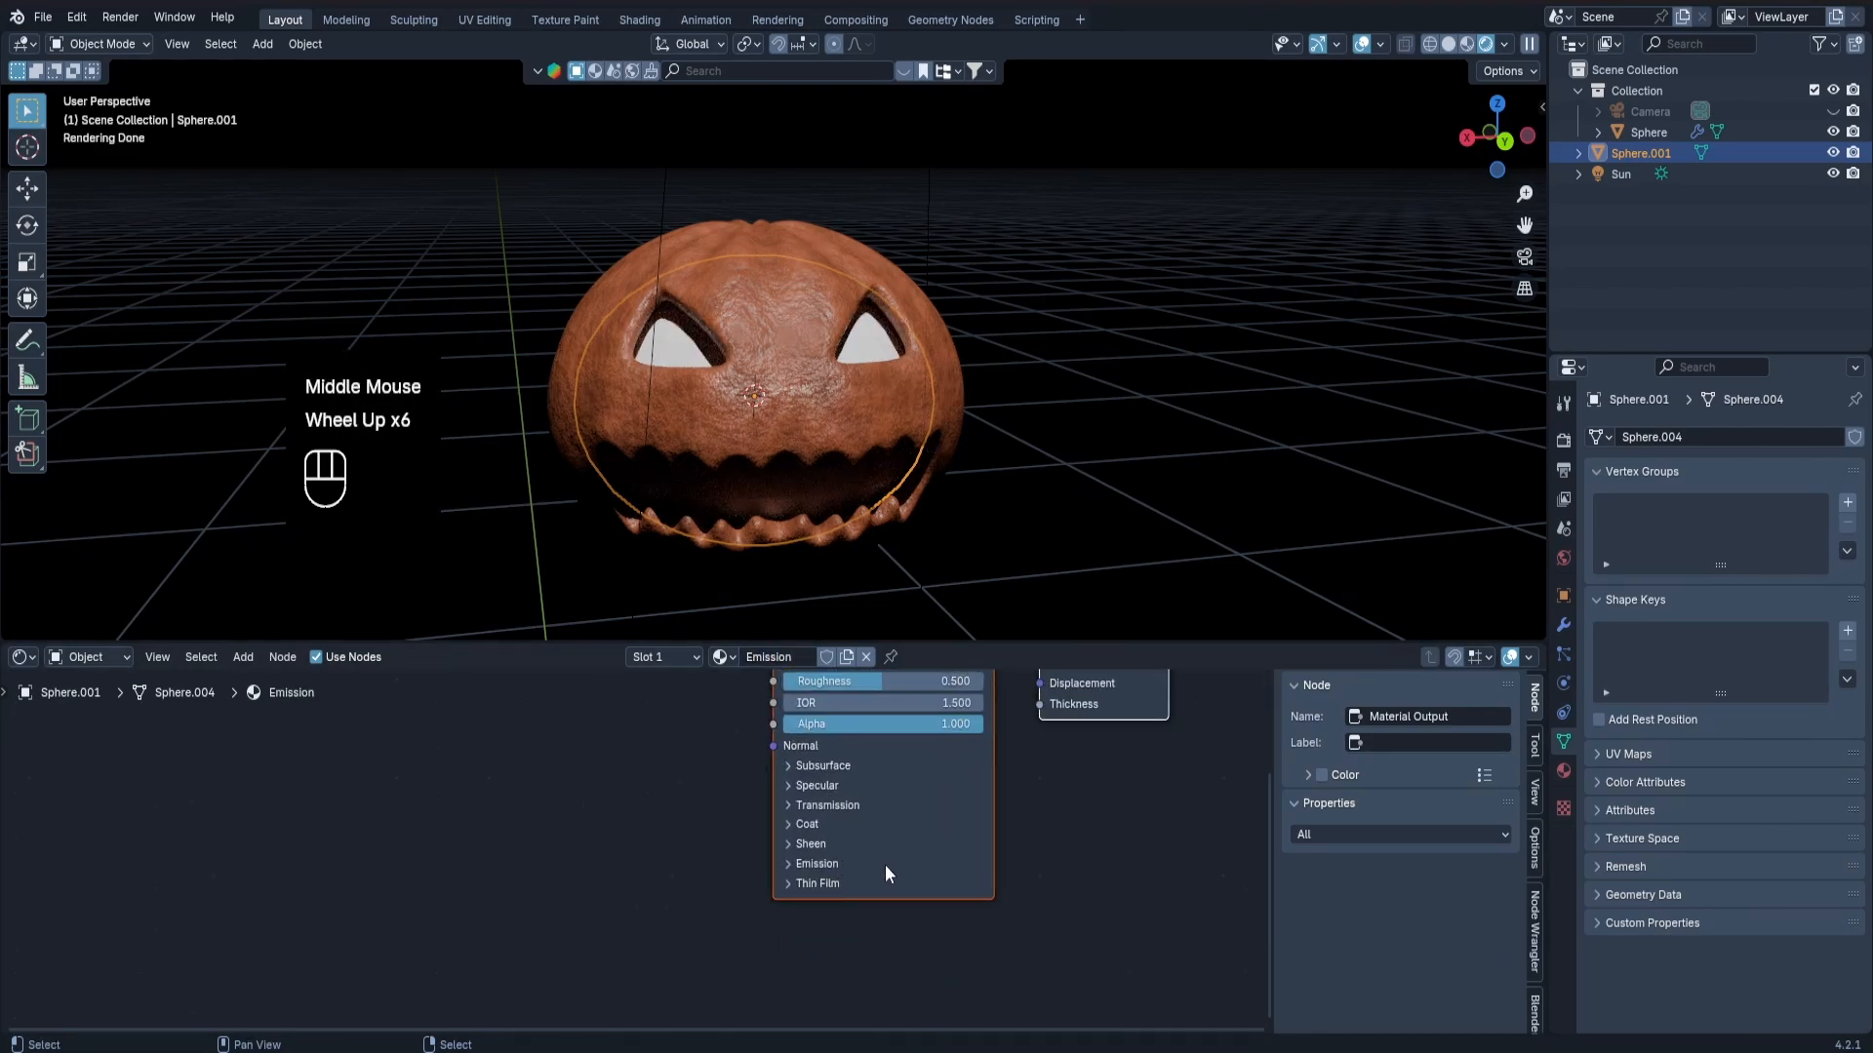
Turn off the inner sphere's Camera ray visibility in its object visibility settings.
click(1564, 598)
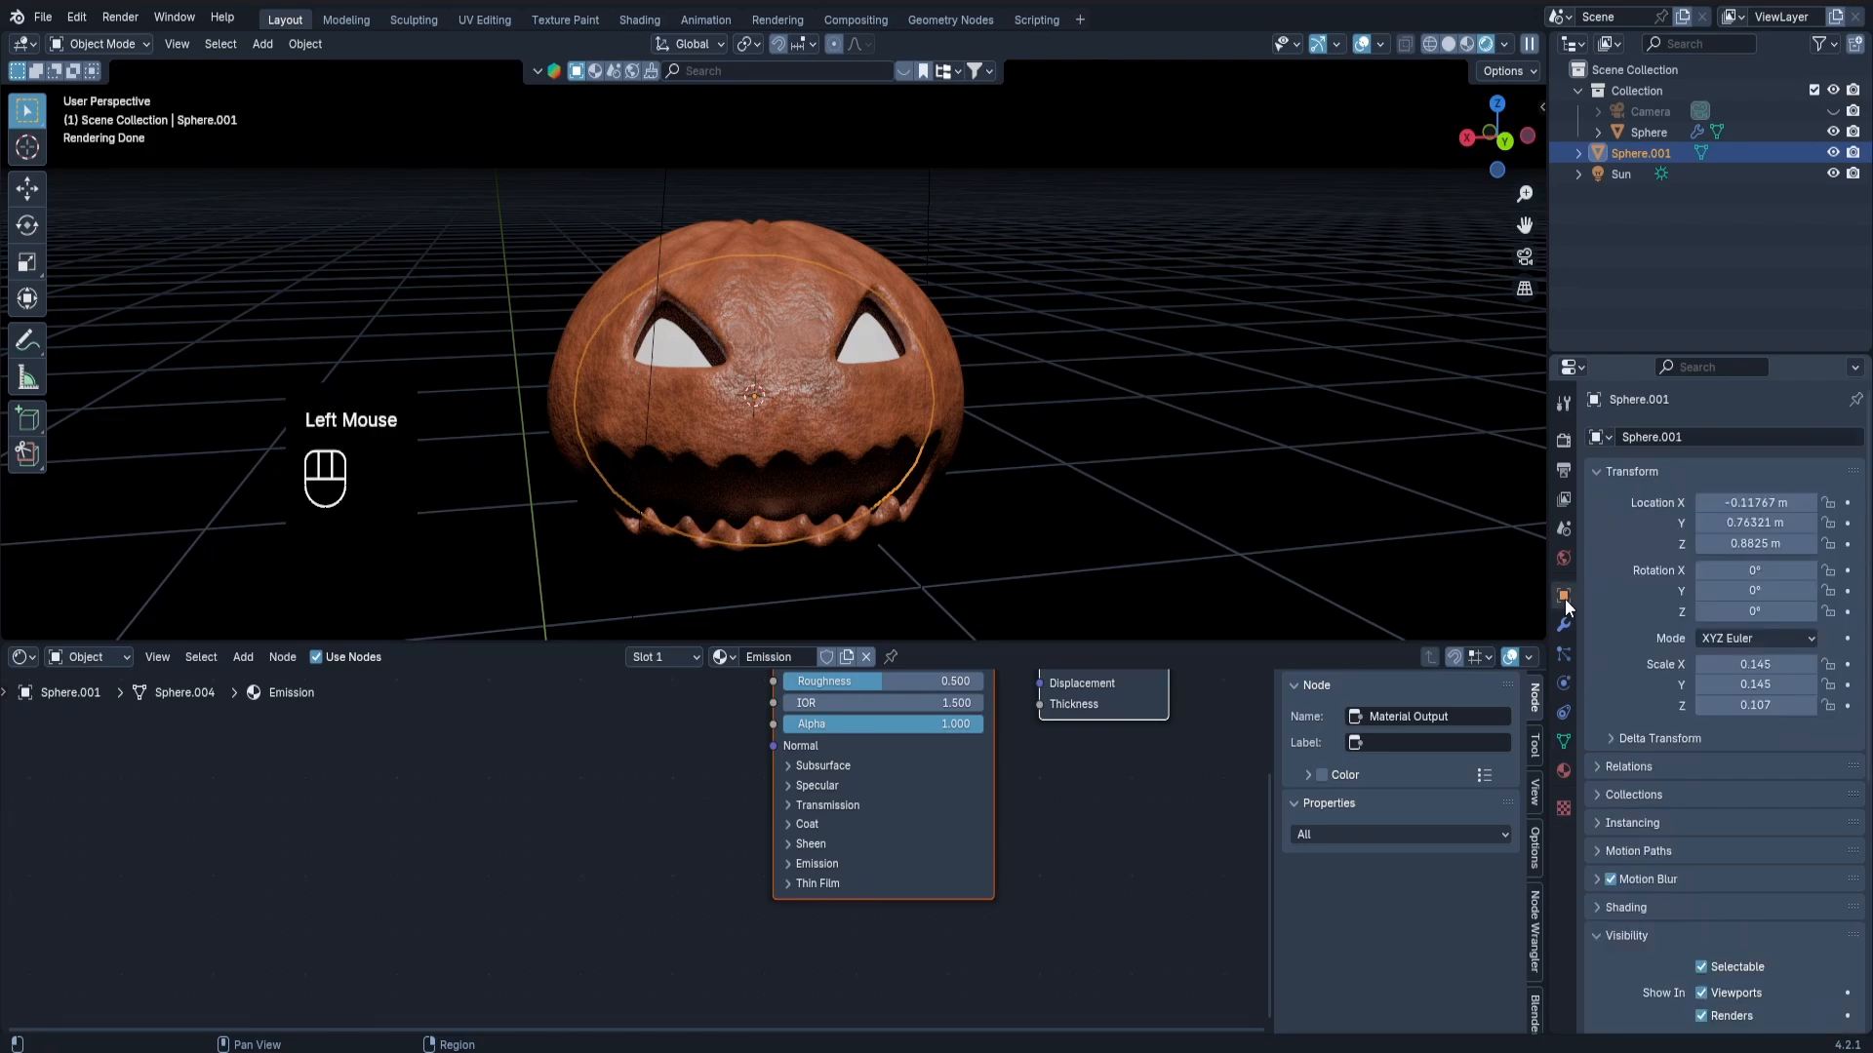
scroll(1714, 757, down, 2)
click(1625, 852)
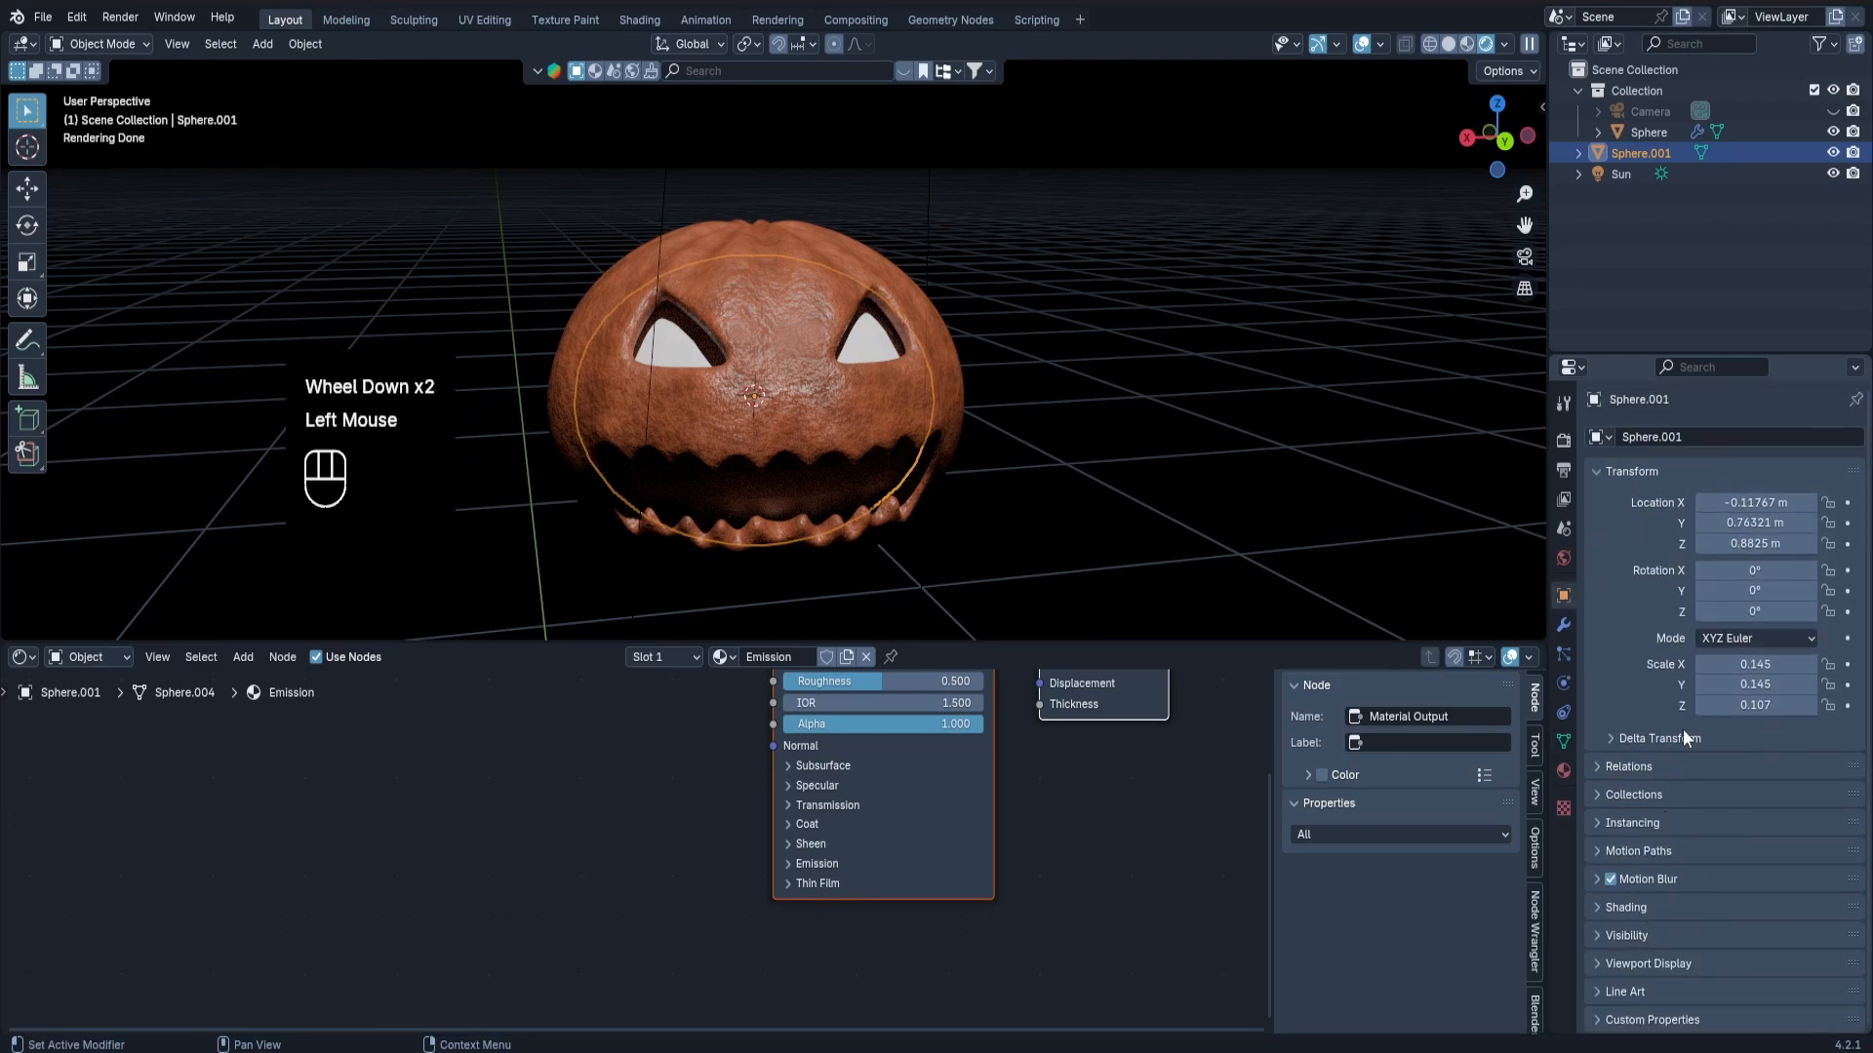
scroll(1683, 729, down, 3)
scroll(1667, 703, up, 2)
scroll(1701, 720, down, 3)
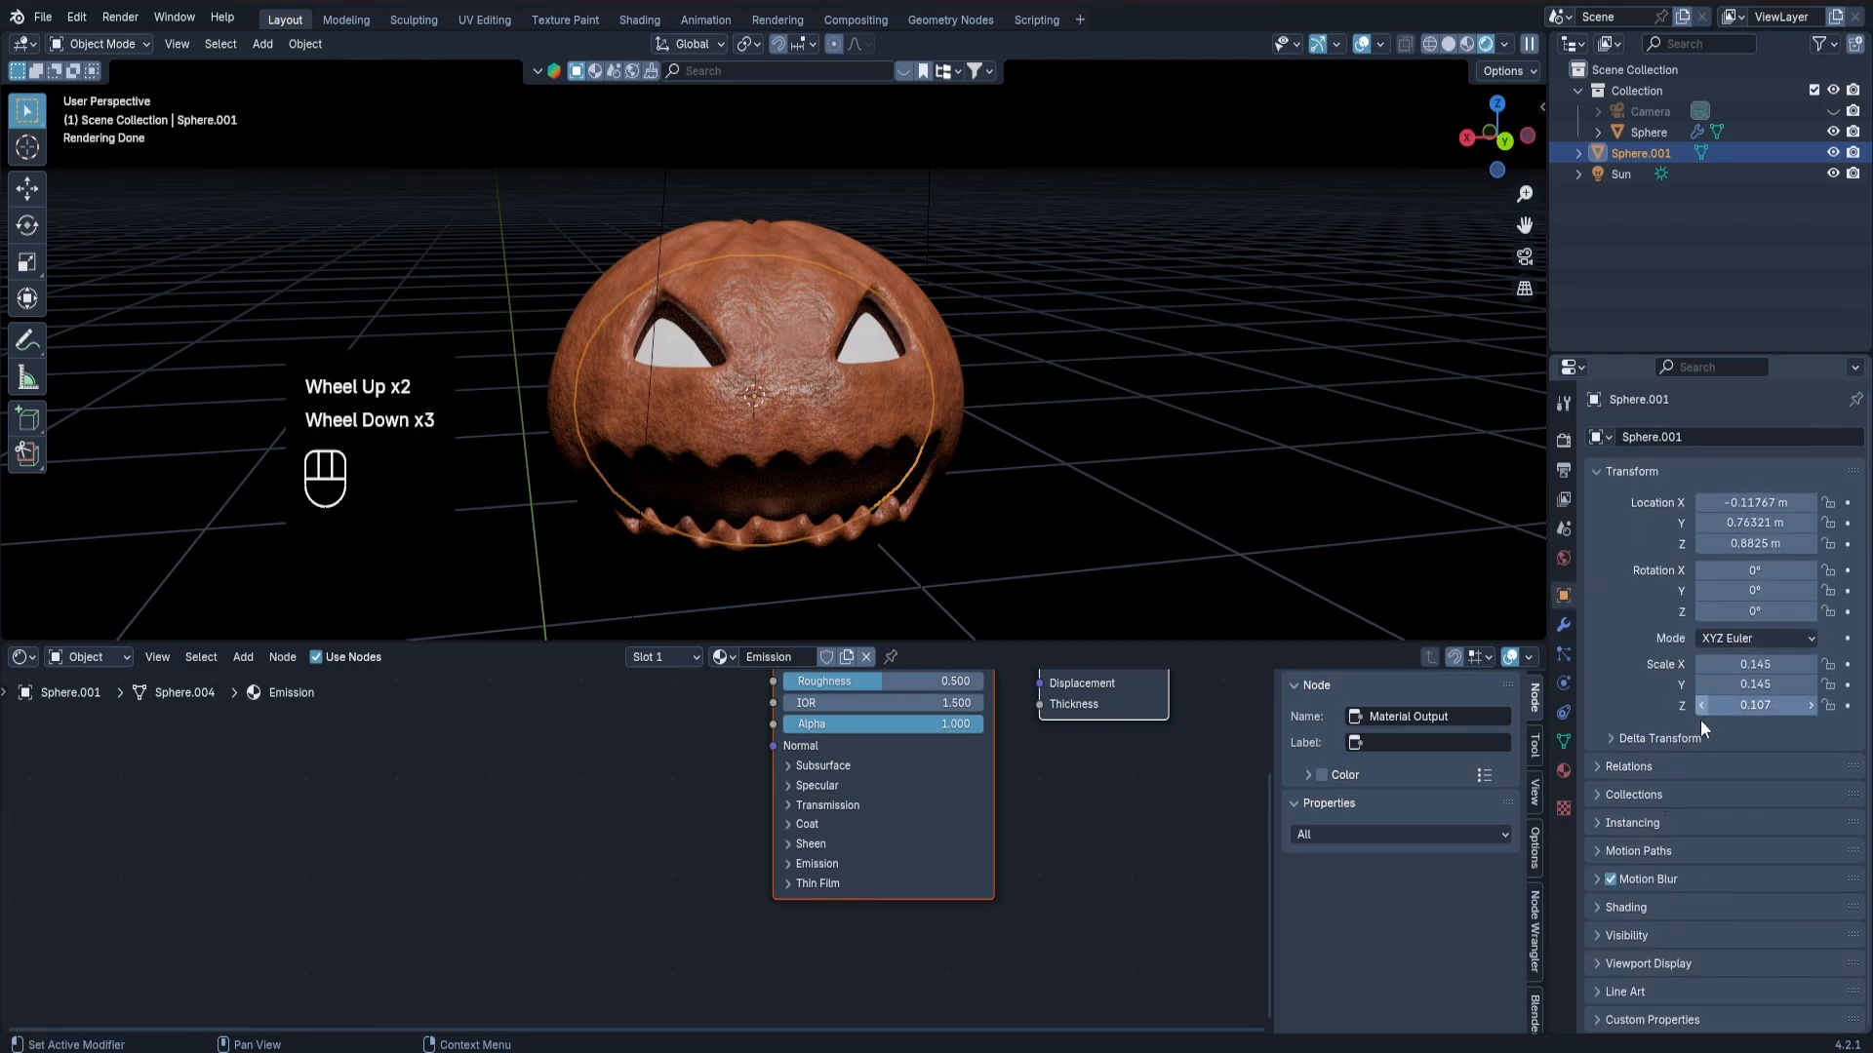
click(1624, 932)
scroll(1648, 888, down, 4)
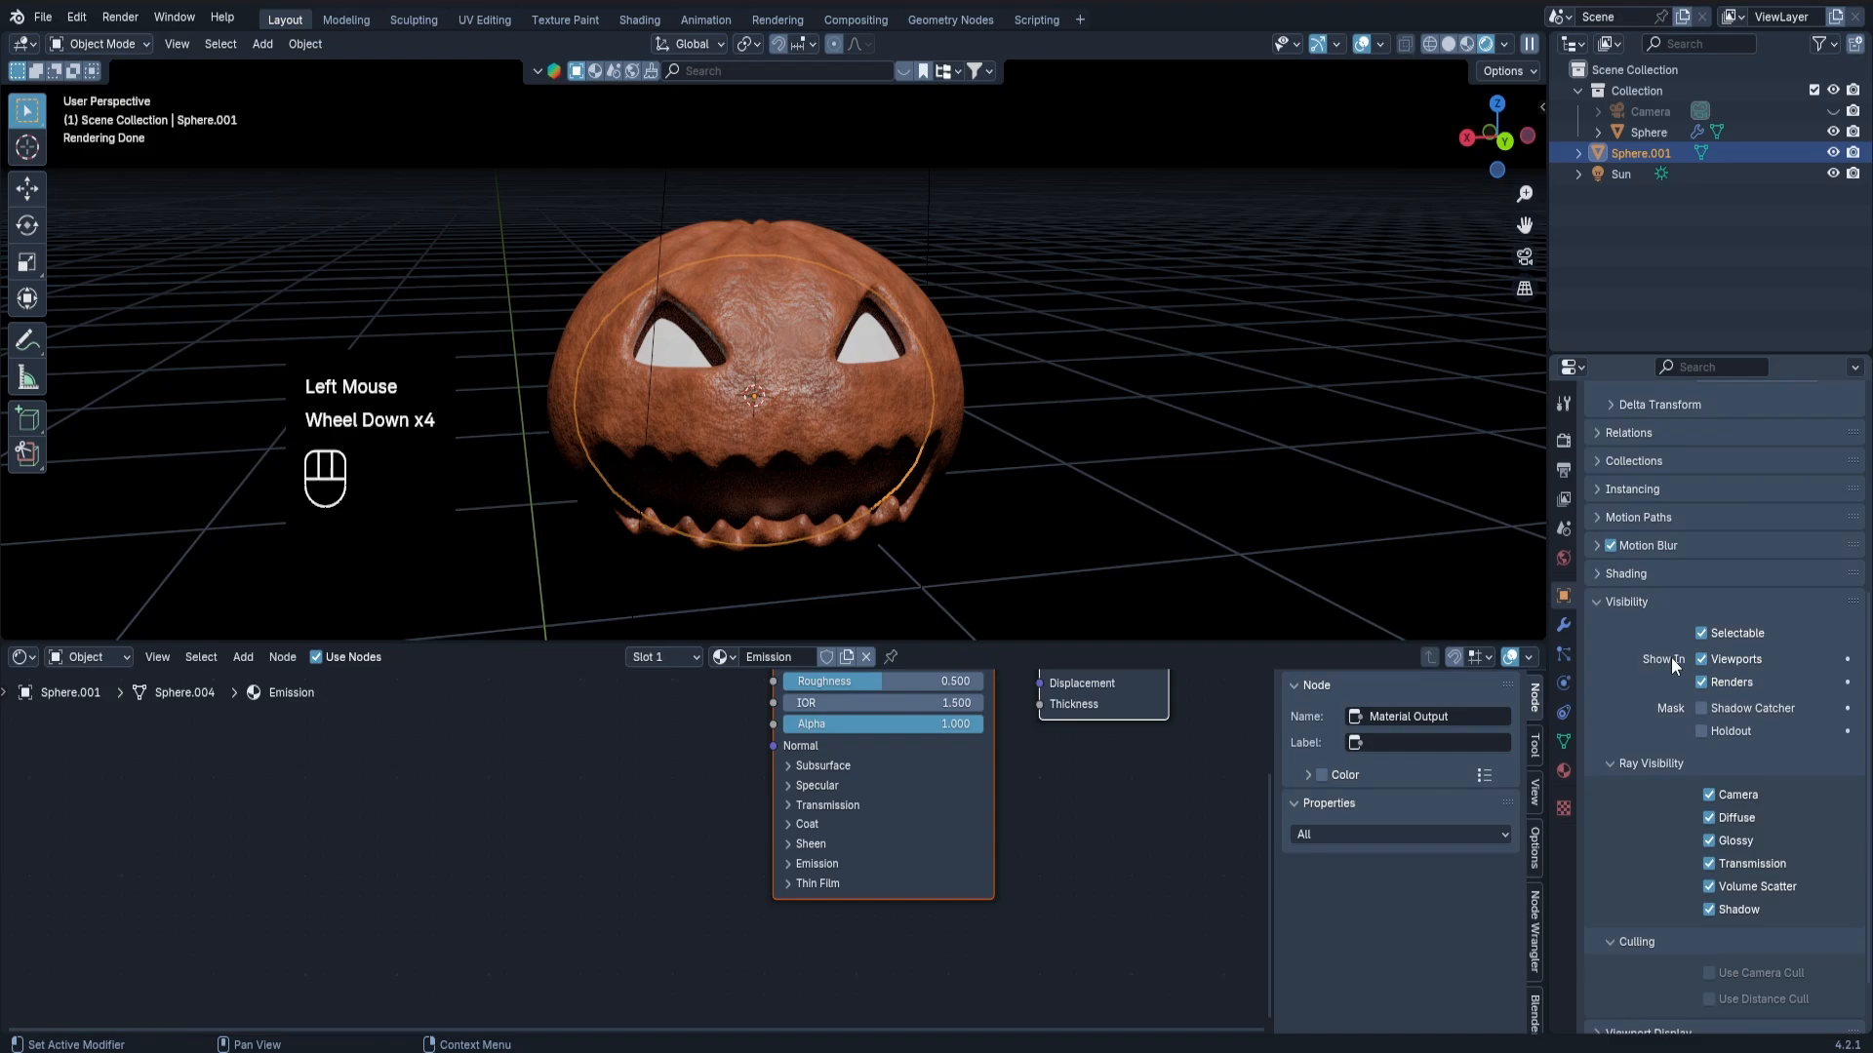
click(1709, 795)
middle_drag(1022, 390, 824, 378)
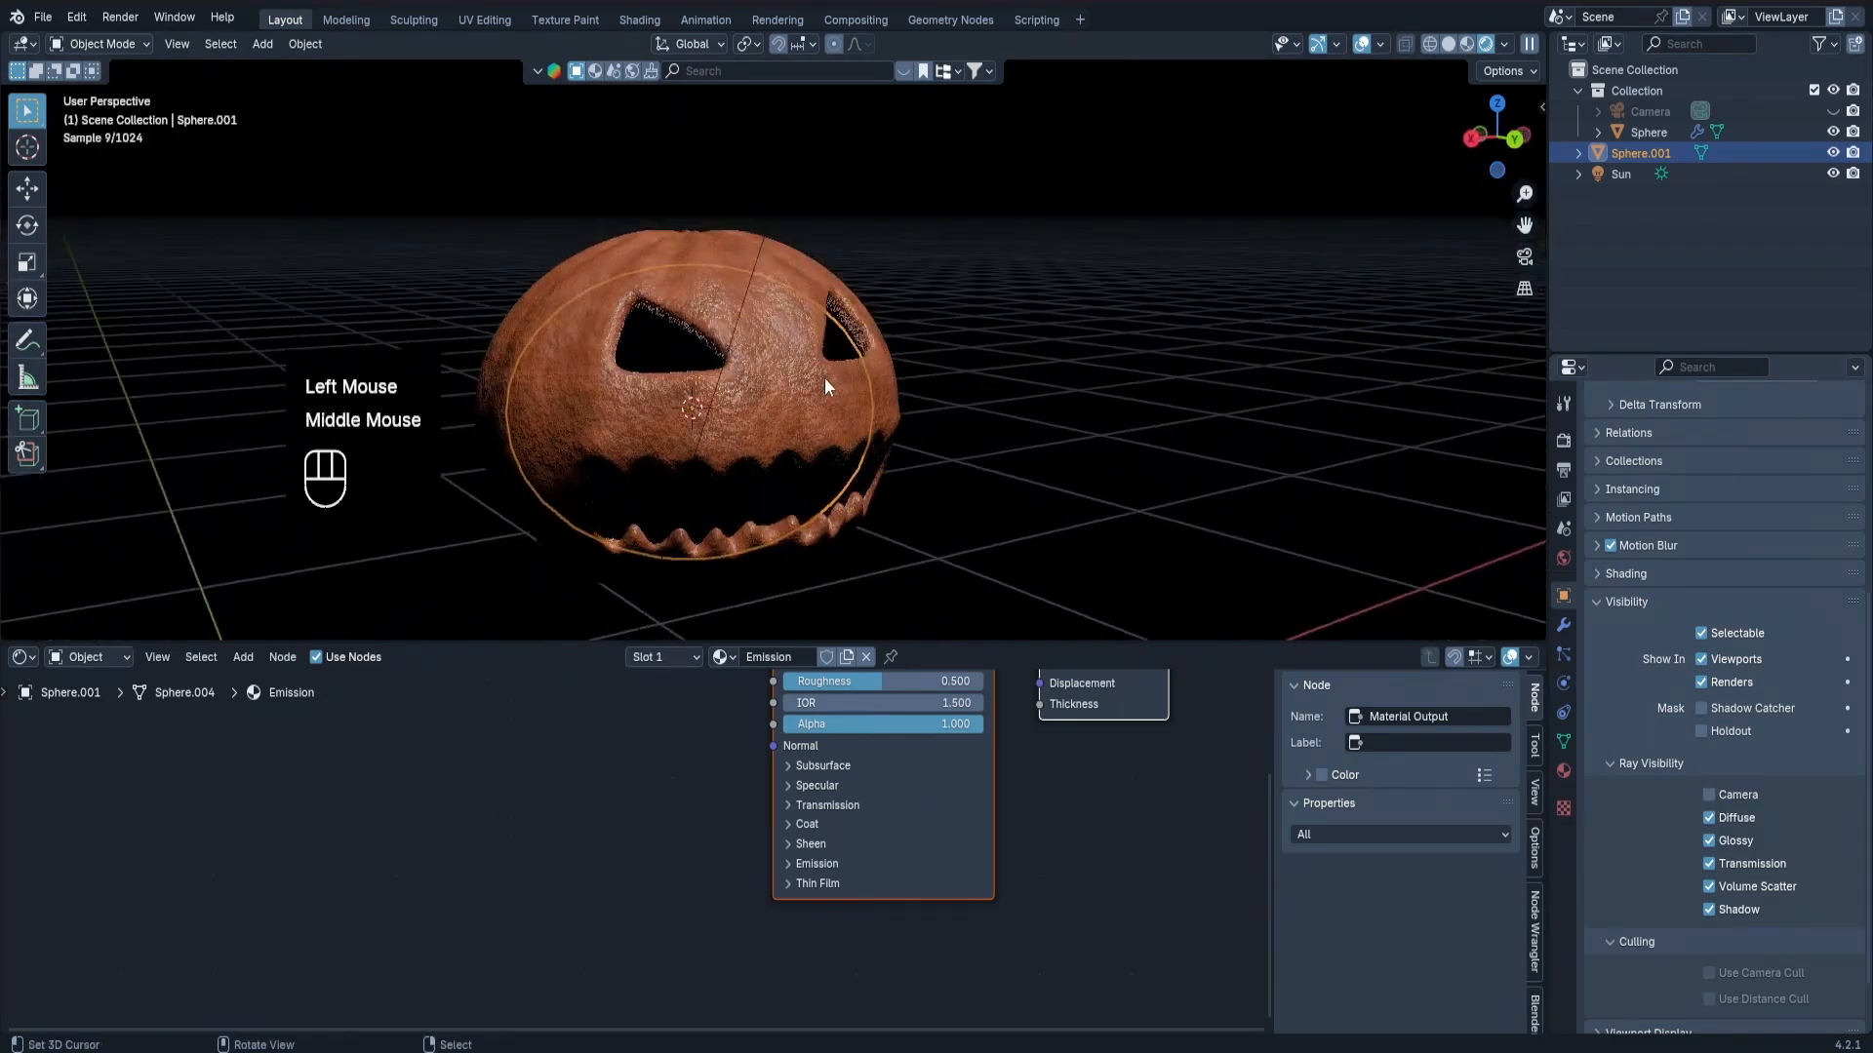
Set the emission strength of the inner sphere's Principled BSDF to 150.
middle_drag(873, 858, 788, 915)
scroll(796, 904, up, 1)
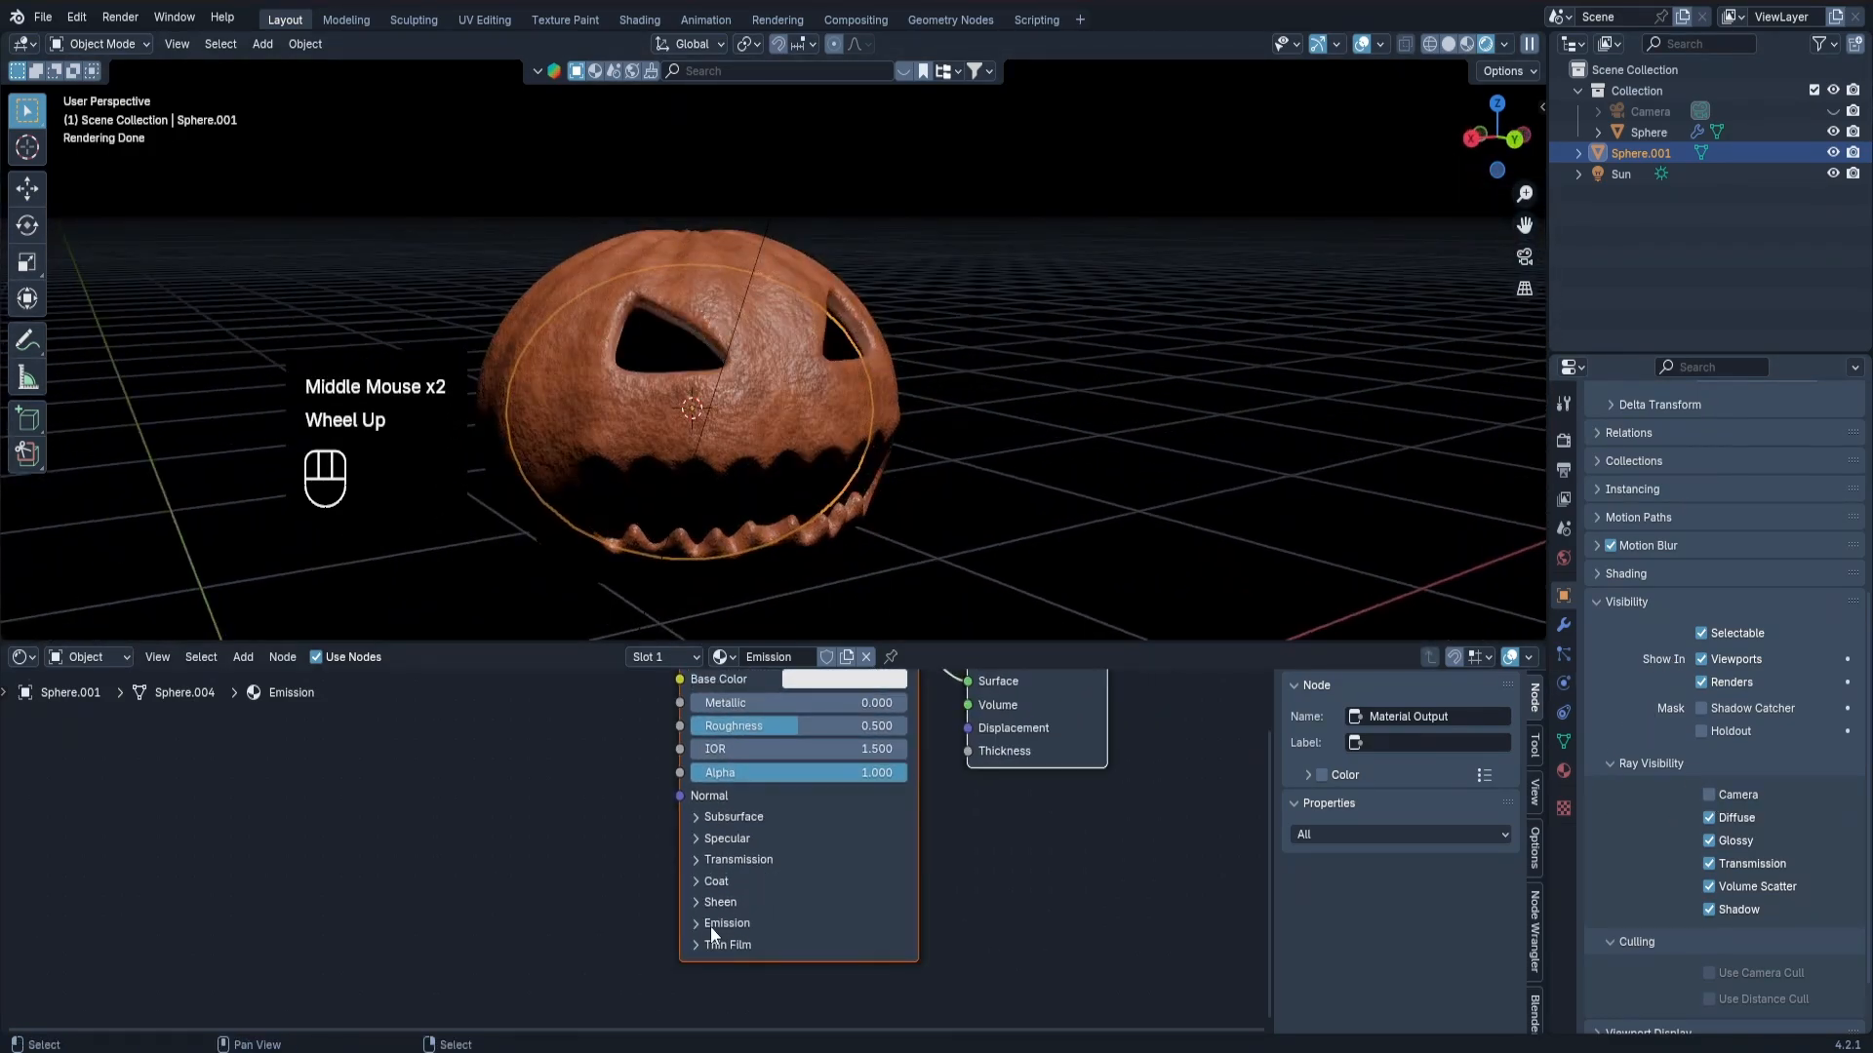
click(704, 925)
click(787, 973)
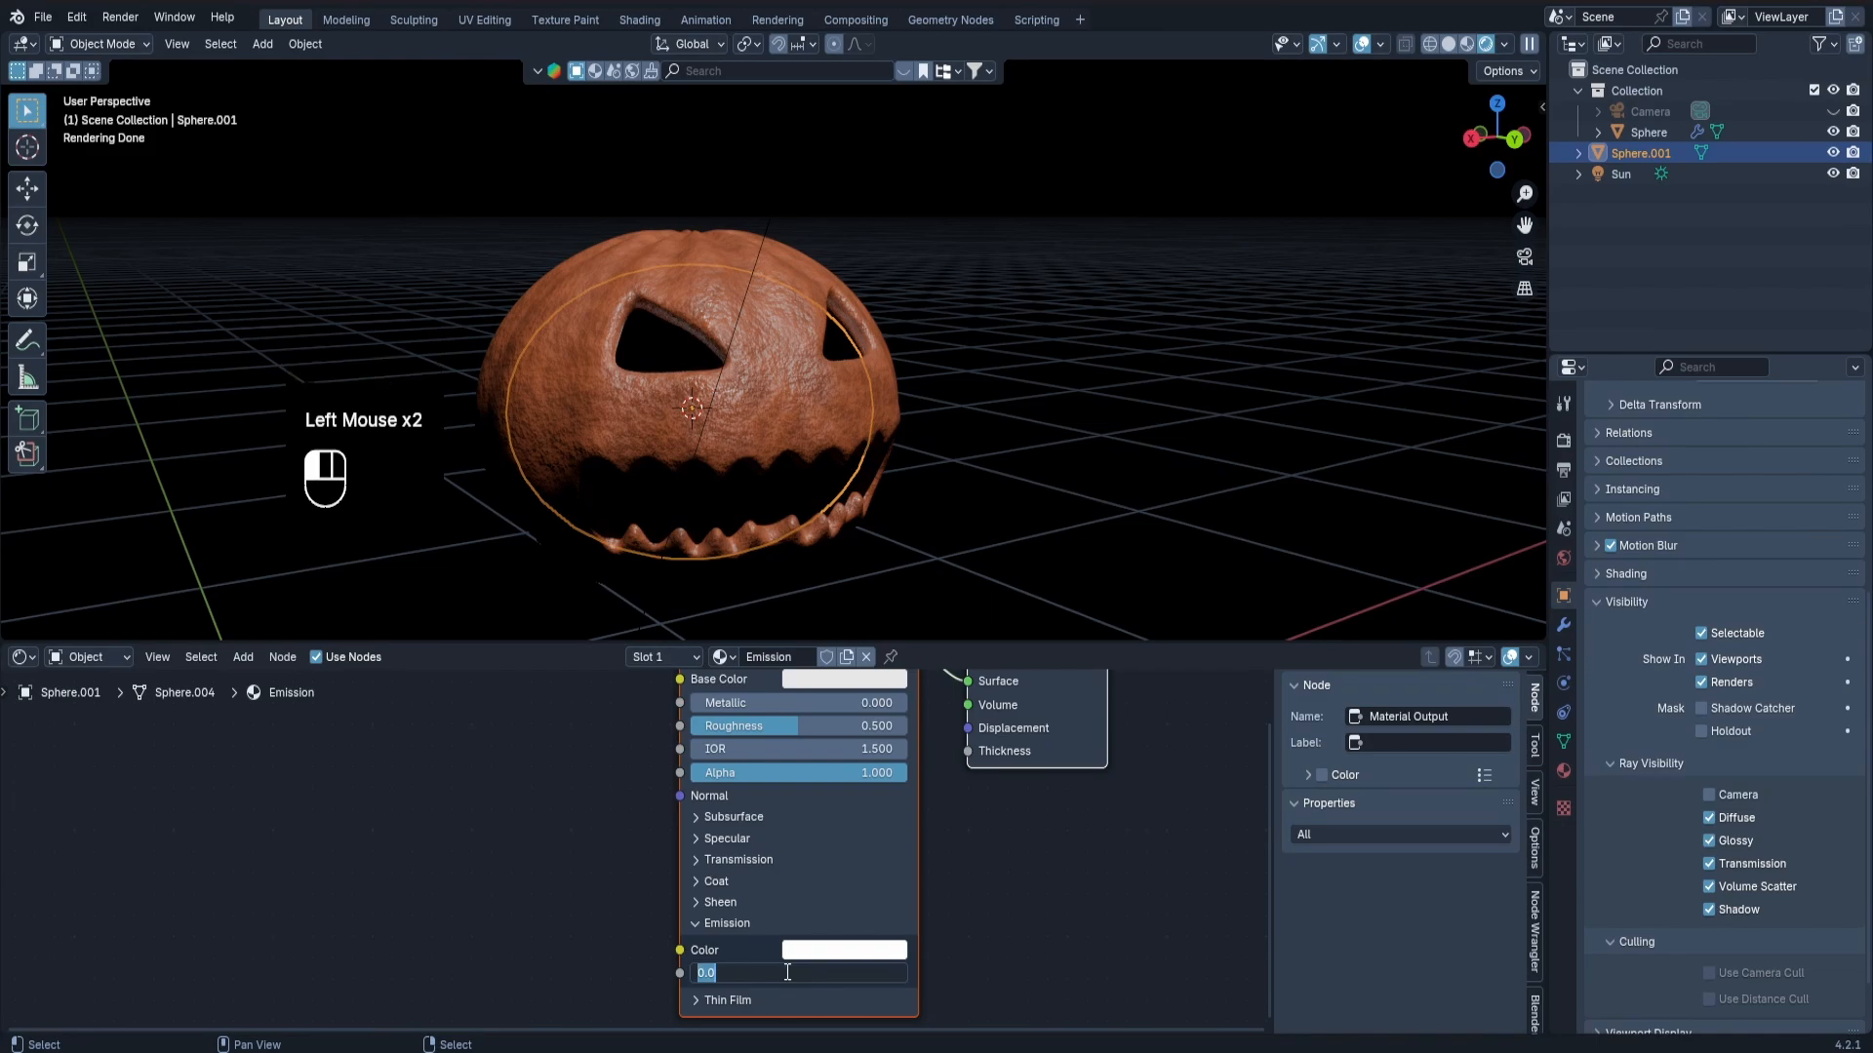
text(150)
key(Return)
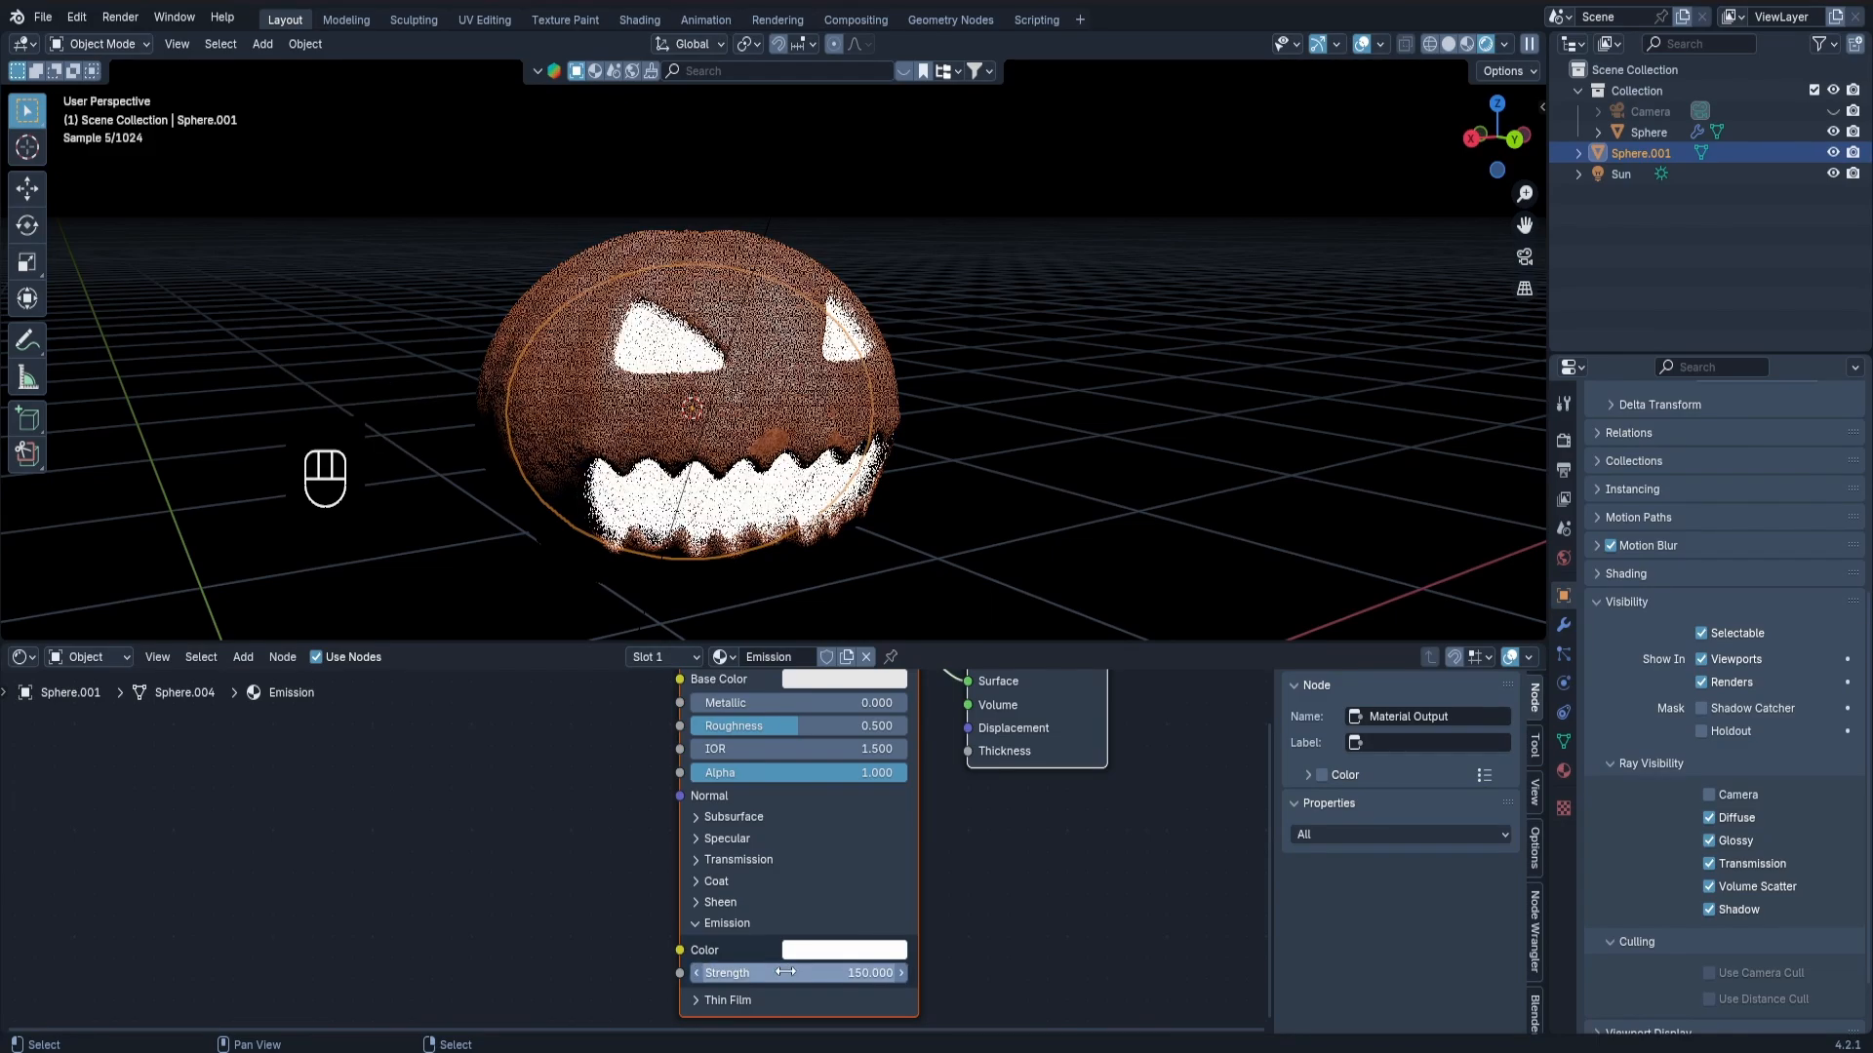
Change the inner sphere's emission color to orange with hue 0.053 and saturation 1, and check the glow on the pumpkin.
click(882, 952)
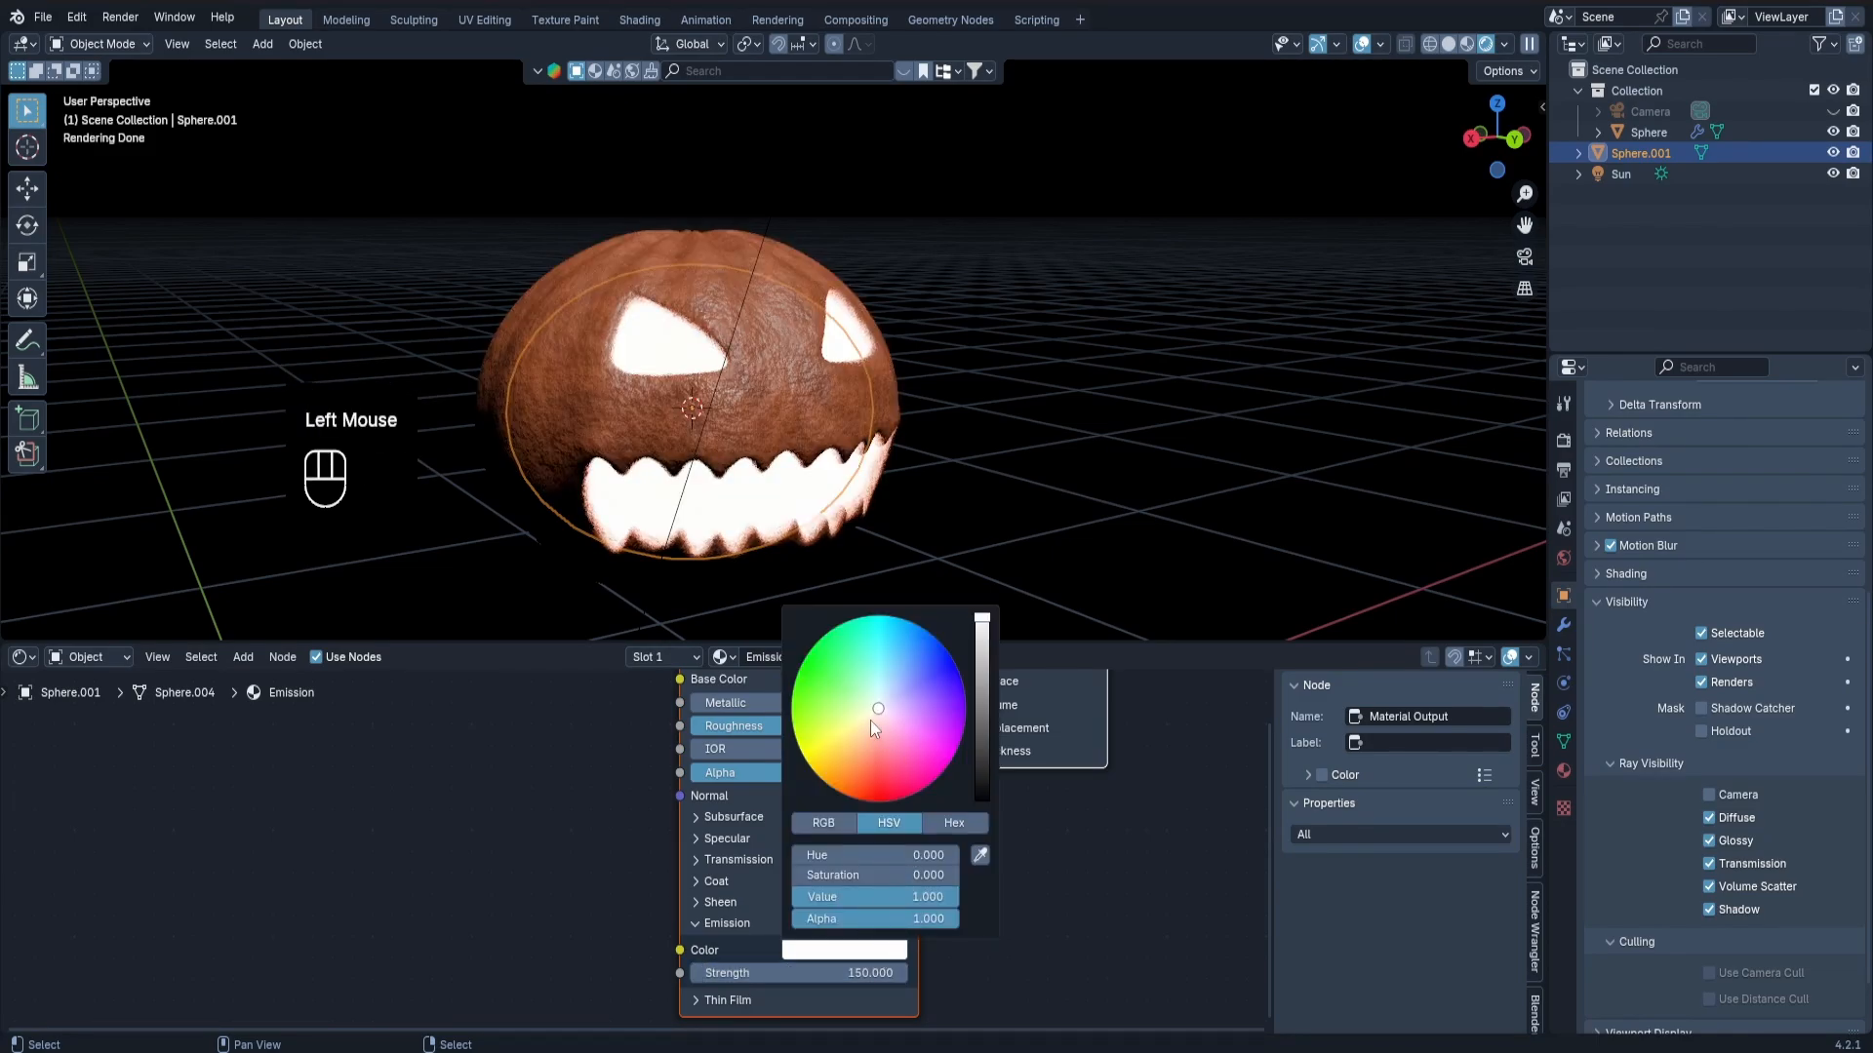
drag(827, 764, 826, 785)
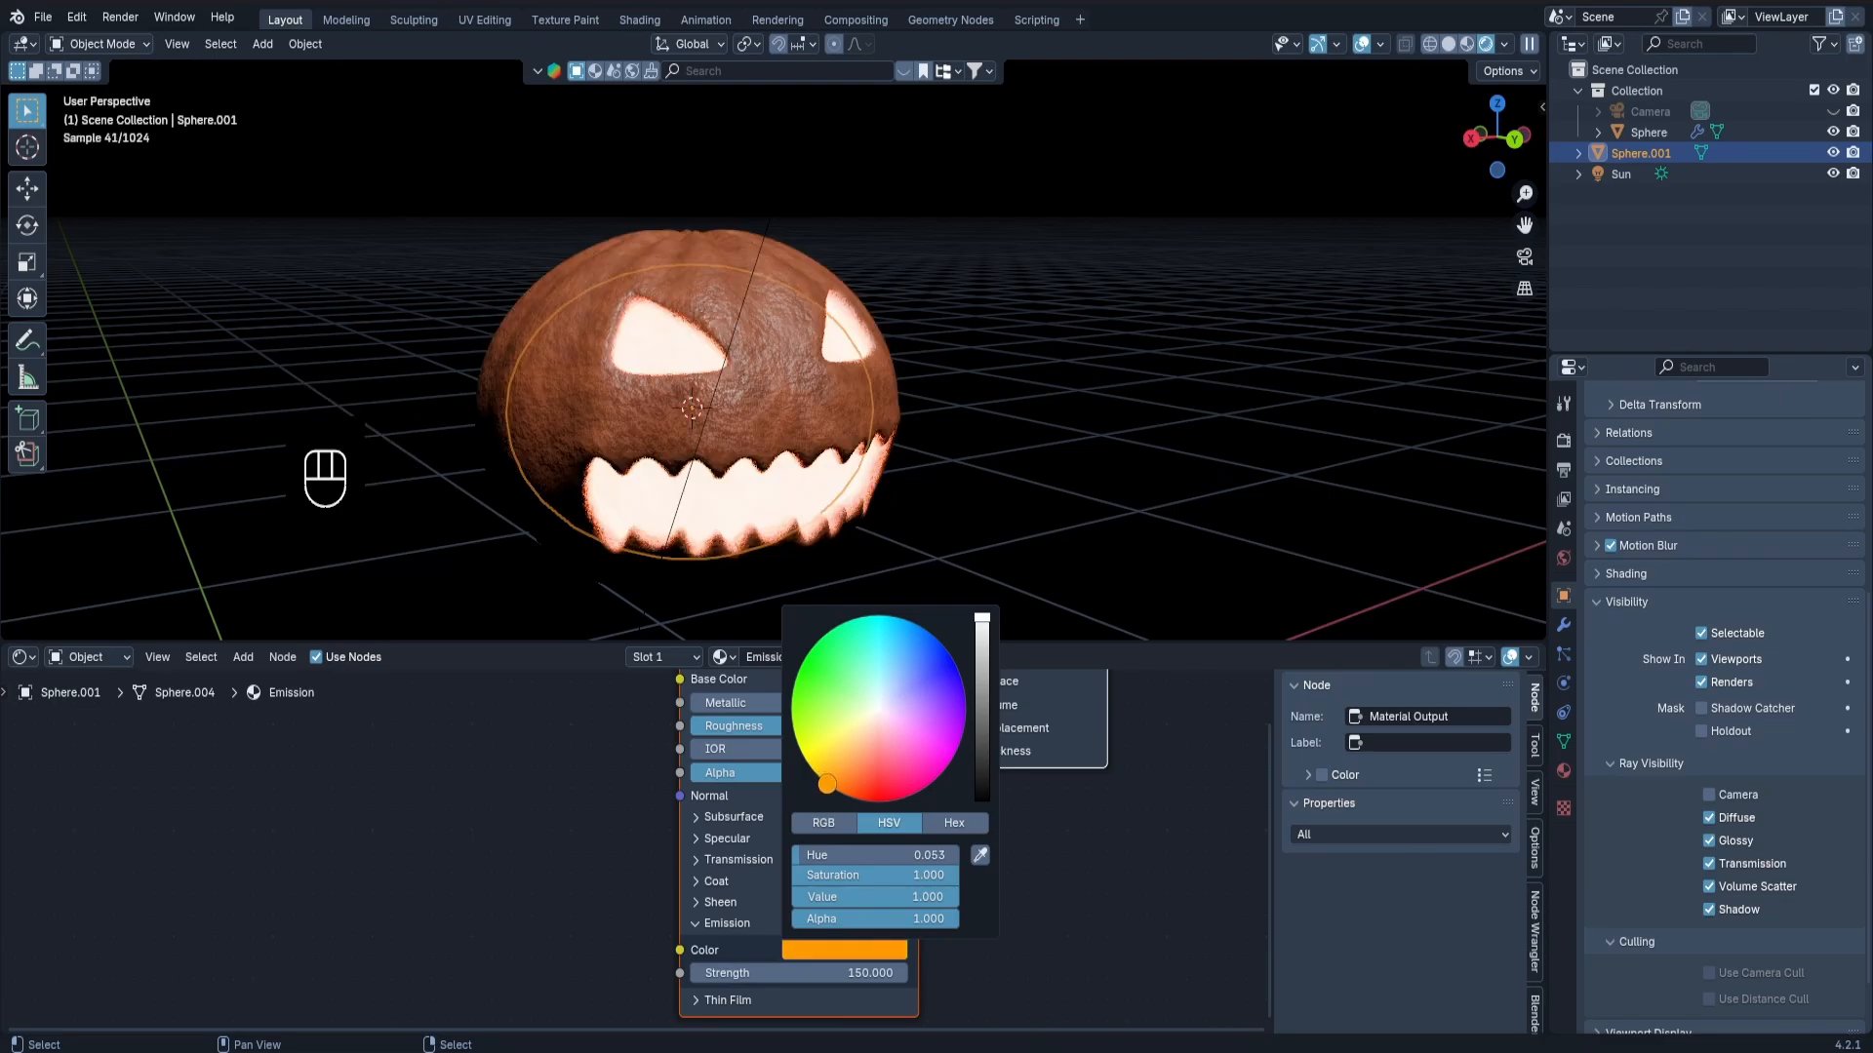
middle_drag(841, 506, 734, 418)
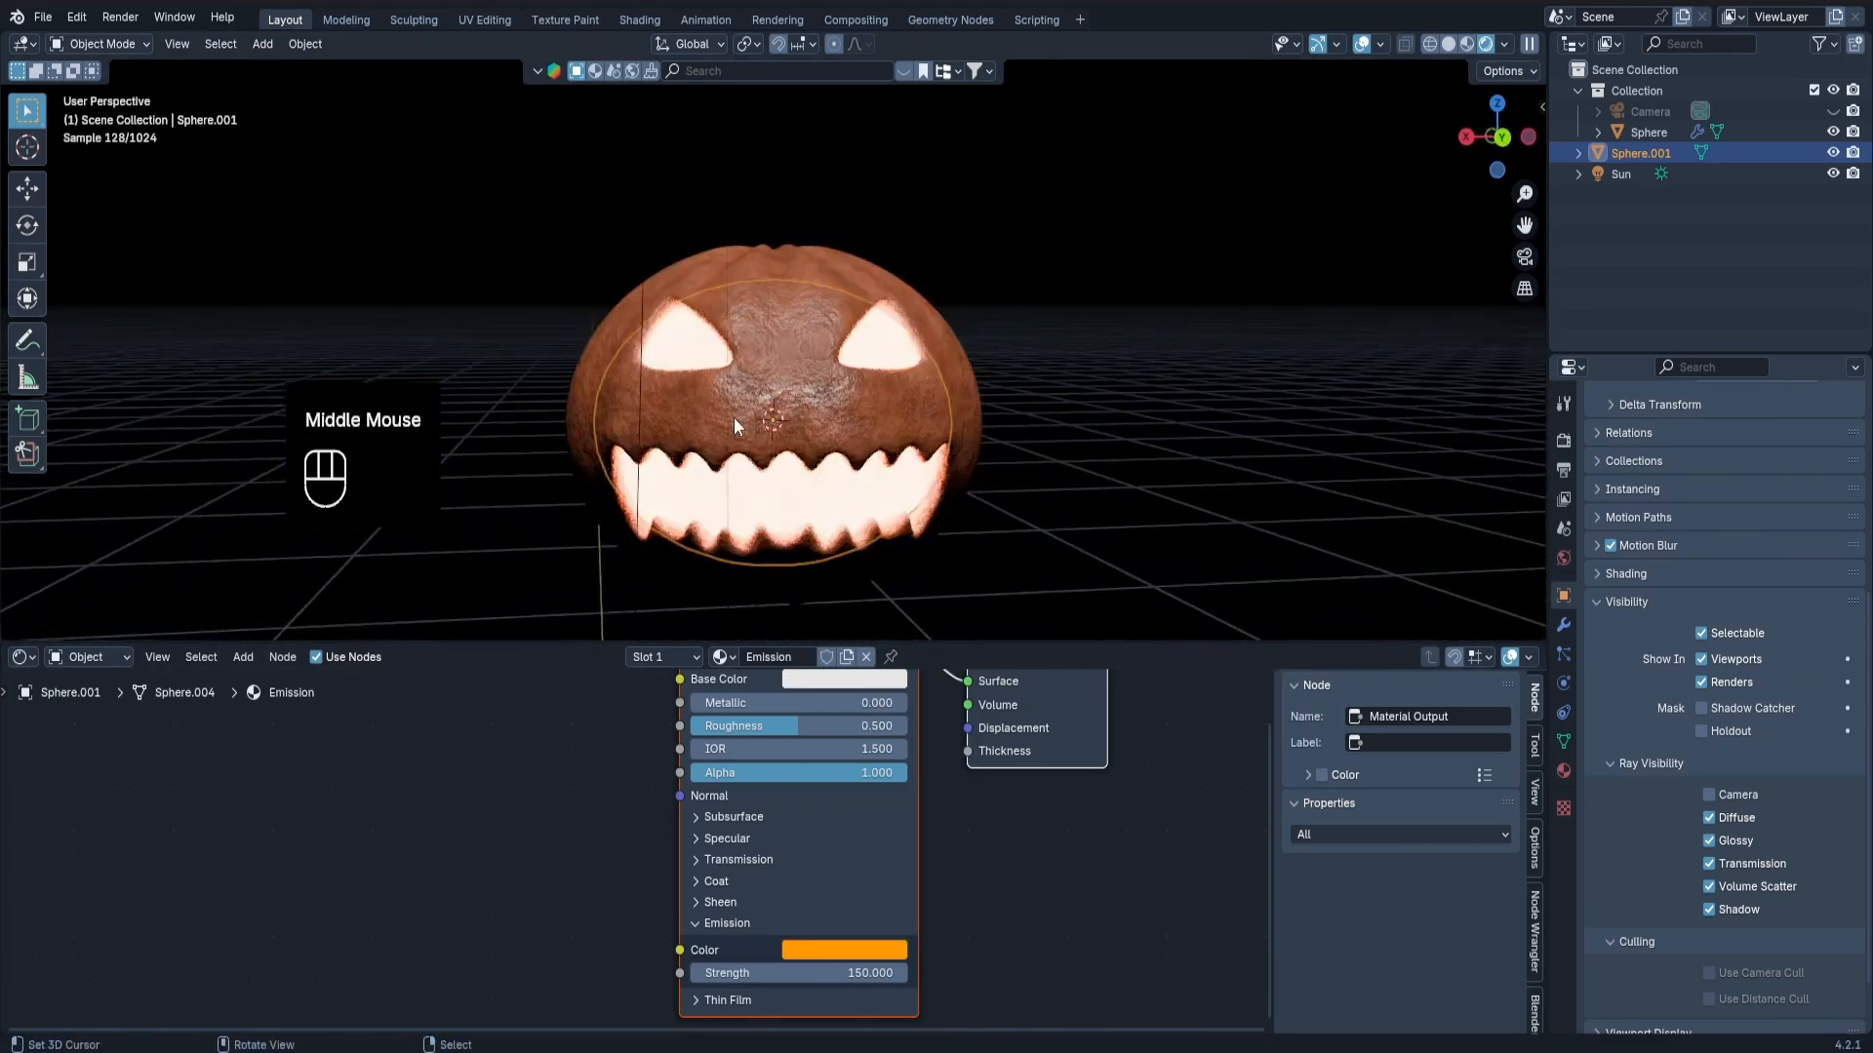
scroll(788, 398, up, 2)
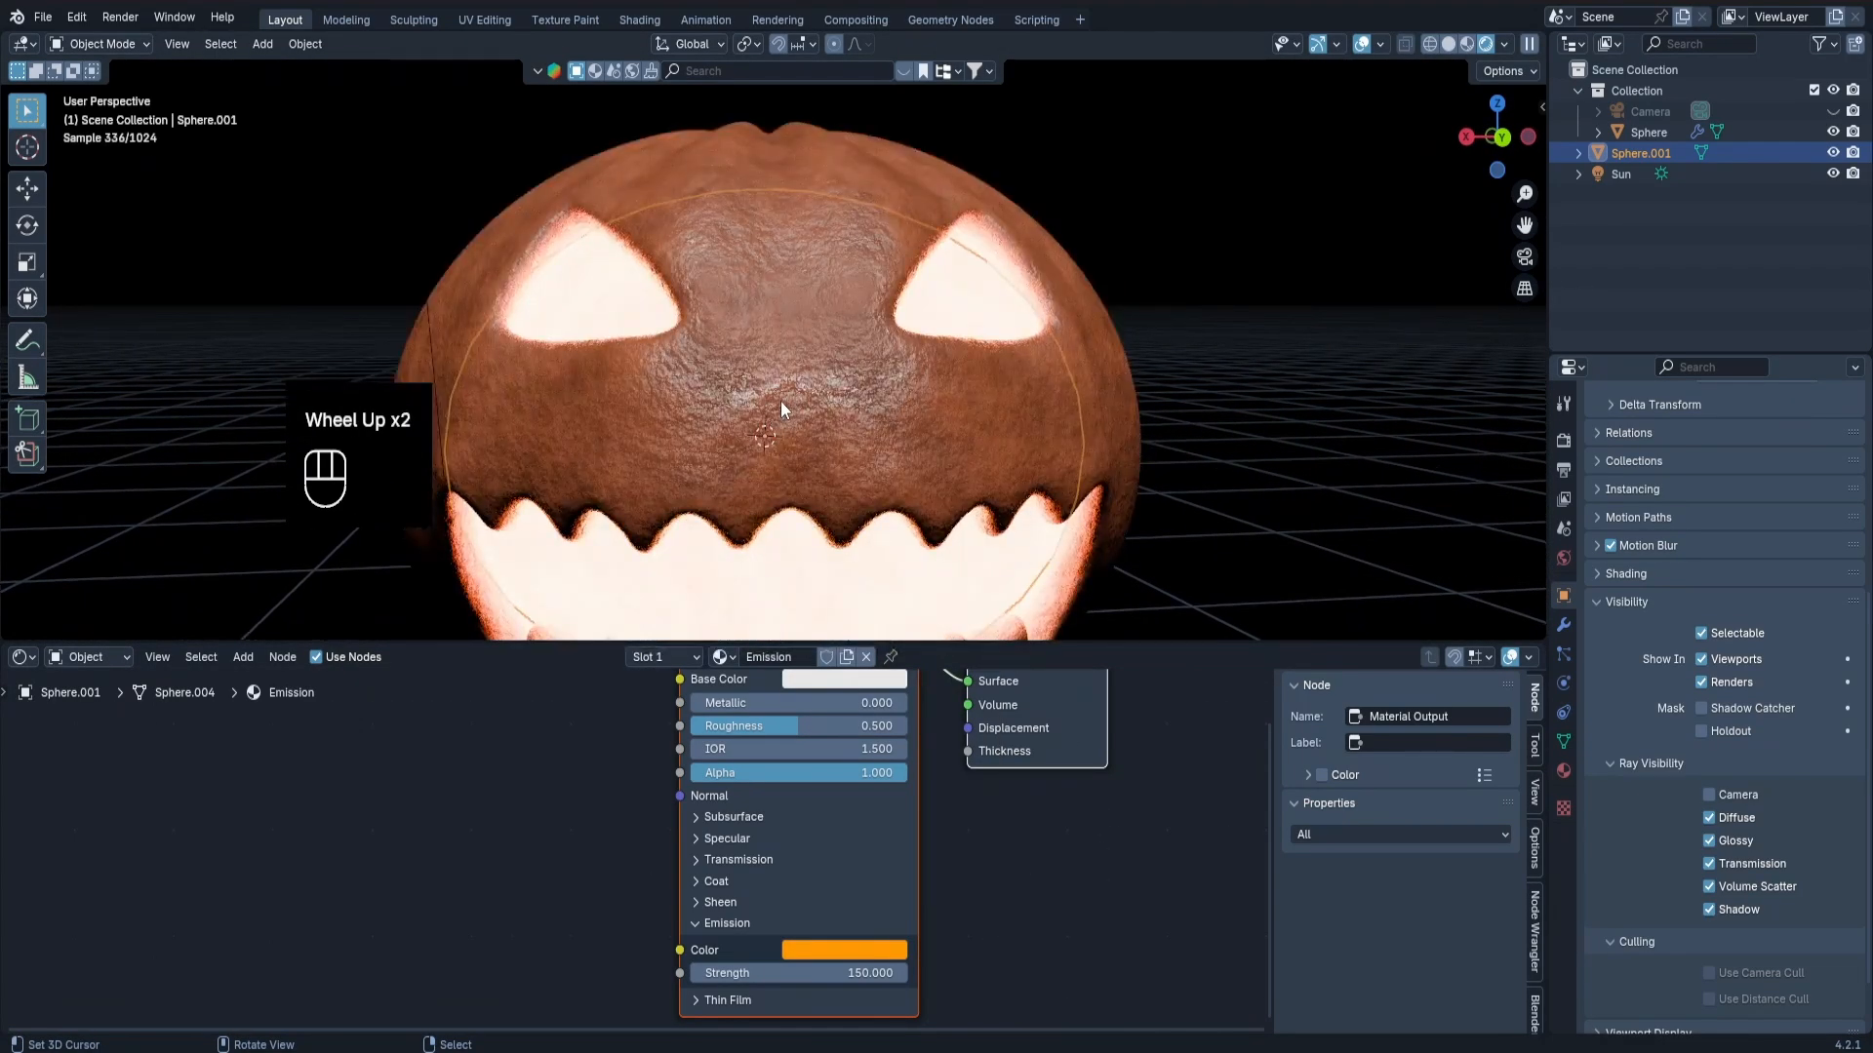
scroll(780, 401, down, 2)
mouse_move(781, 401)
middle_down()
mouse_move(986, 400)
mouse_move(764, 406)
middle_up()
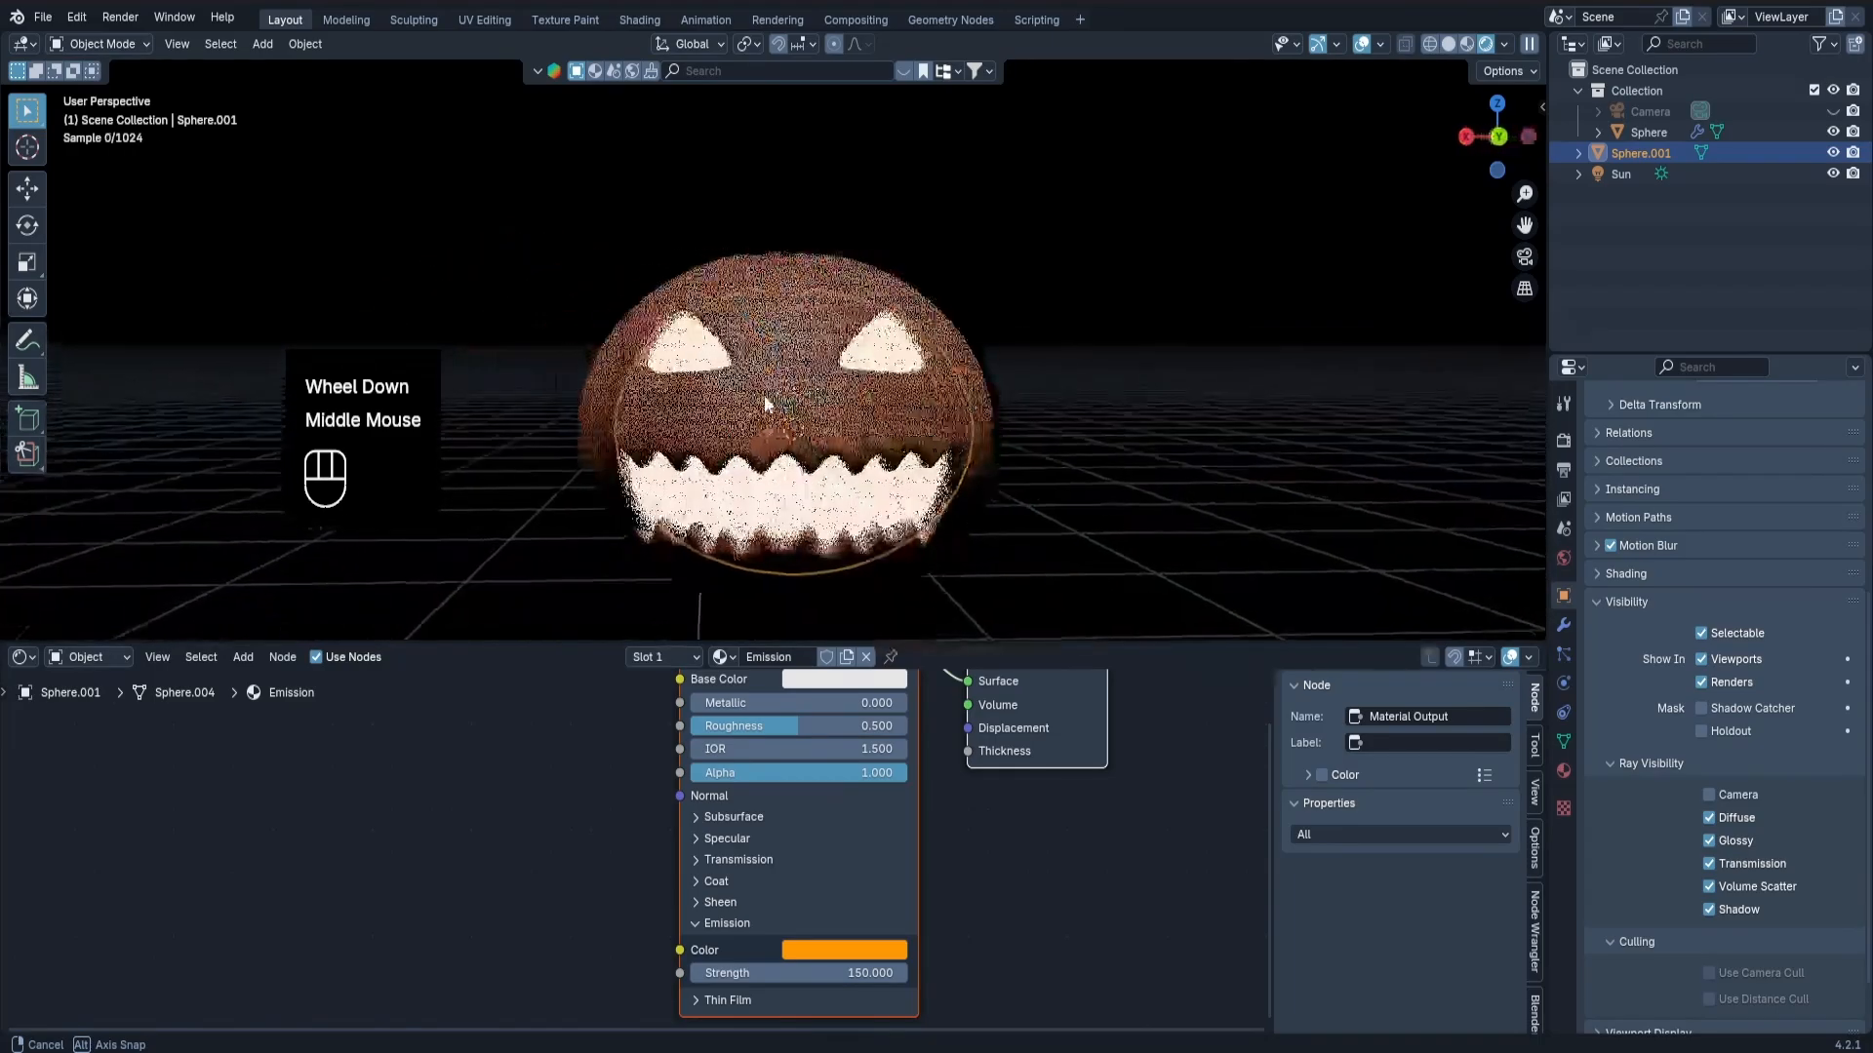
Set the color management look to High Contrast in the render settings, after trying Very High Contrast, and inspect the pumpkin.
click(1565, 440)
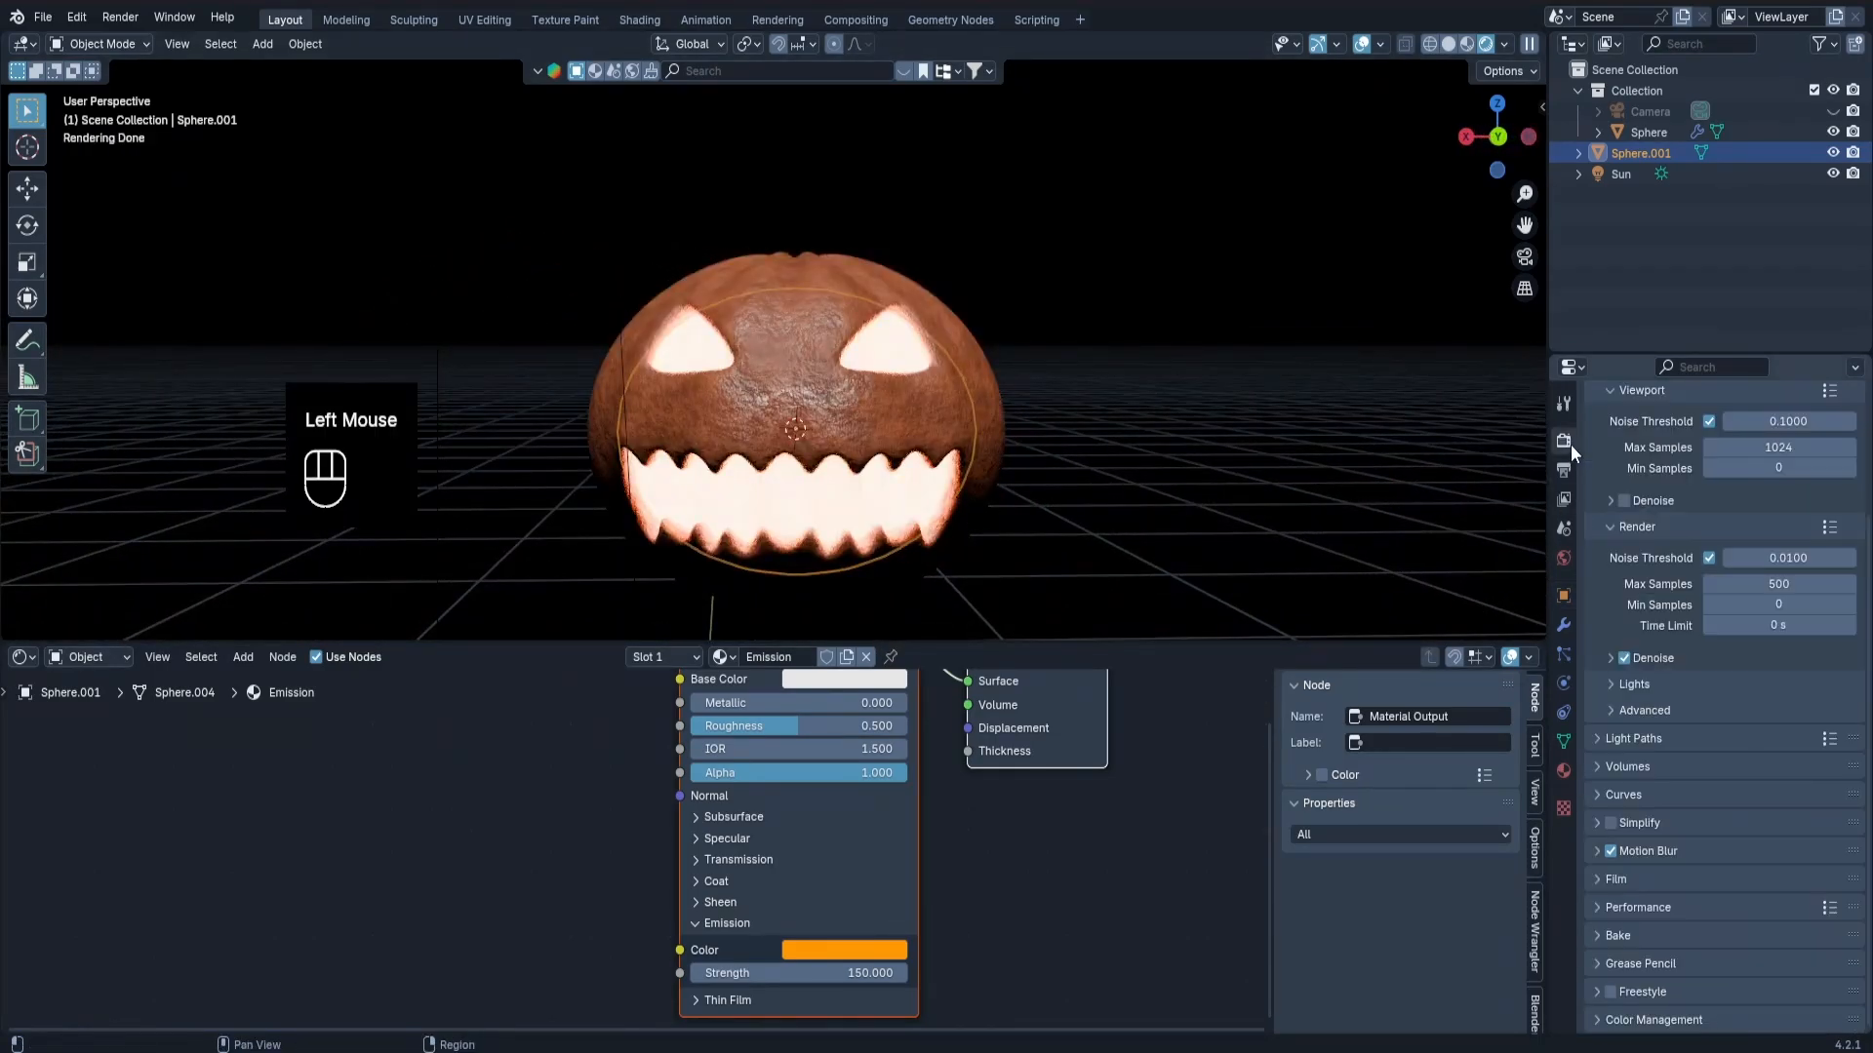
scroll(1676, 938, down, 2)
click(1676, 1021)
scroll(1717, 936, down, 6)
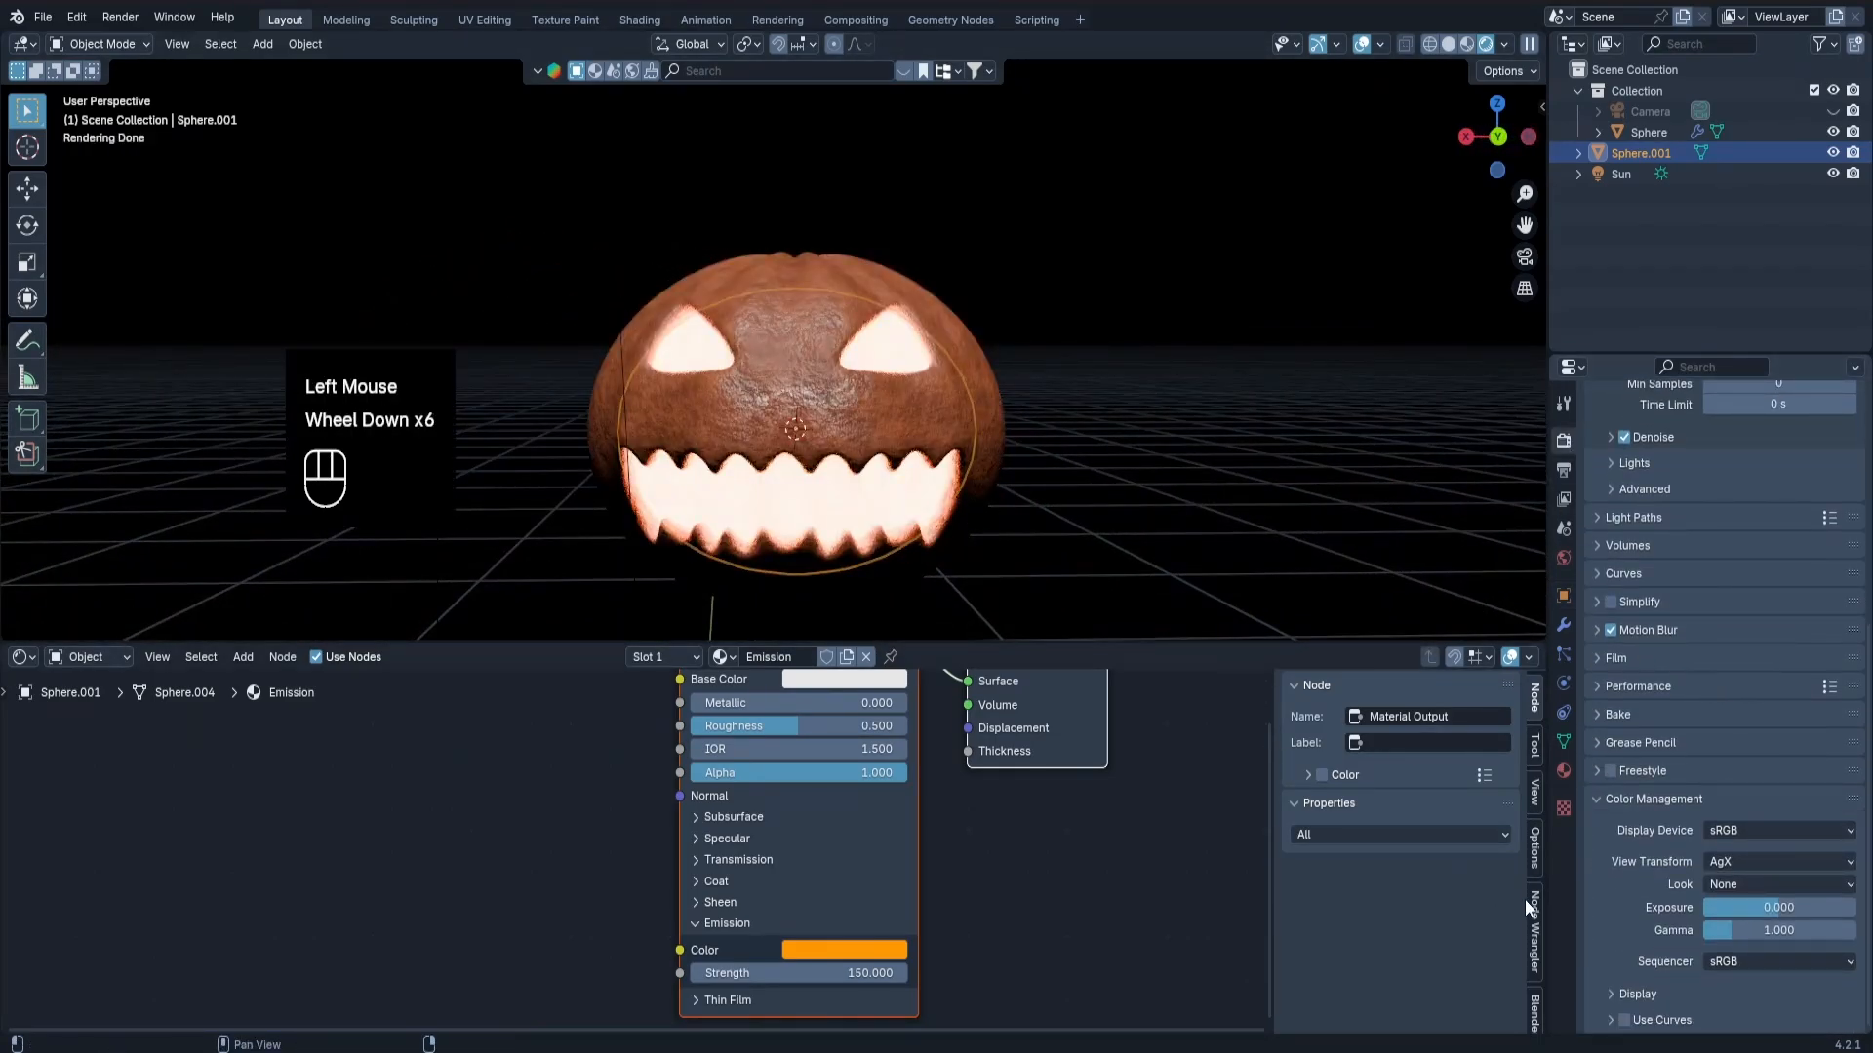
click(1754, 882)
click(1720, 723)
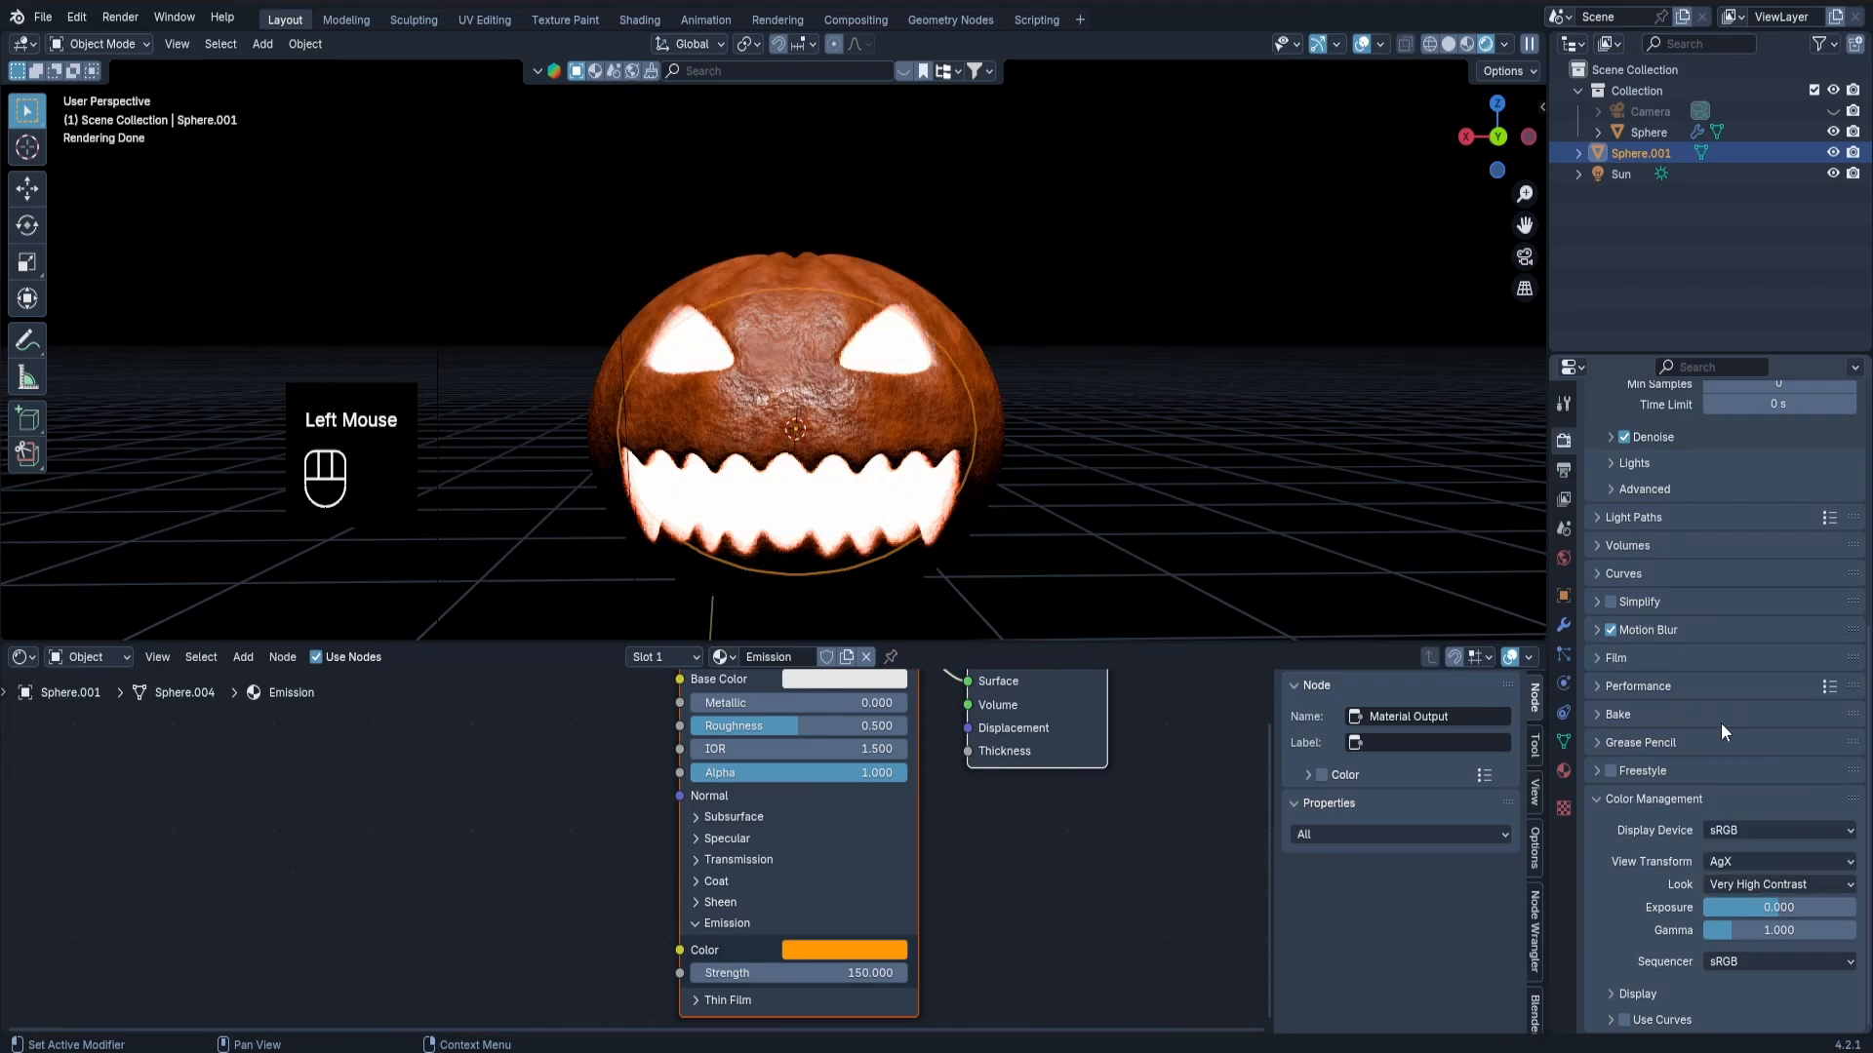
click(1742, 886)
shift+drag(1719, 913, 1724, 913)
click(1781, 884)
click(1748, 747)
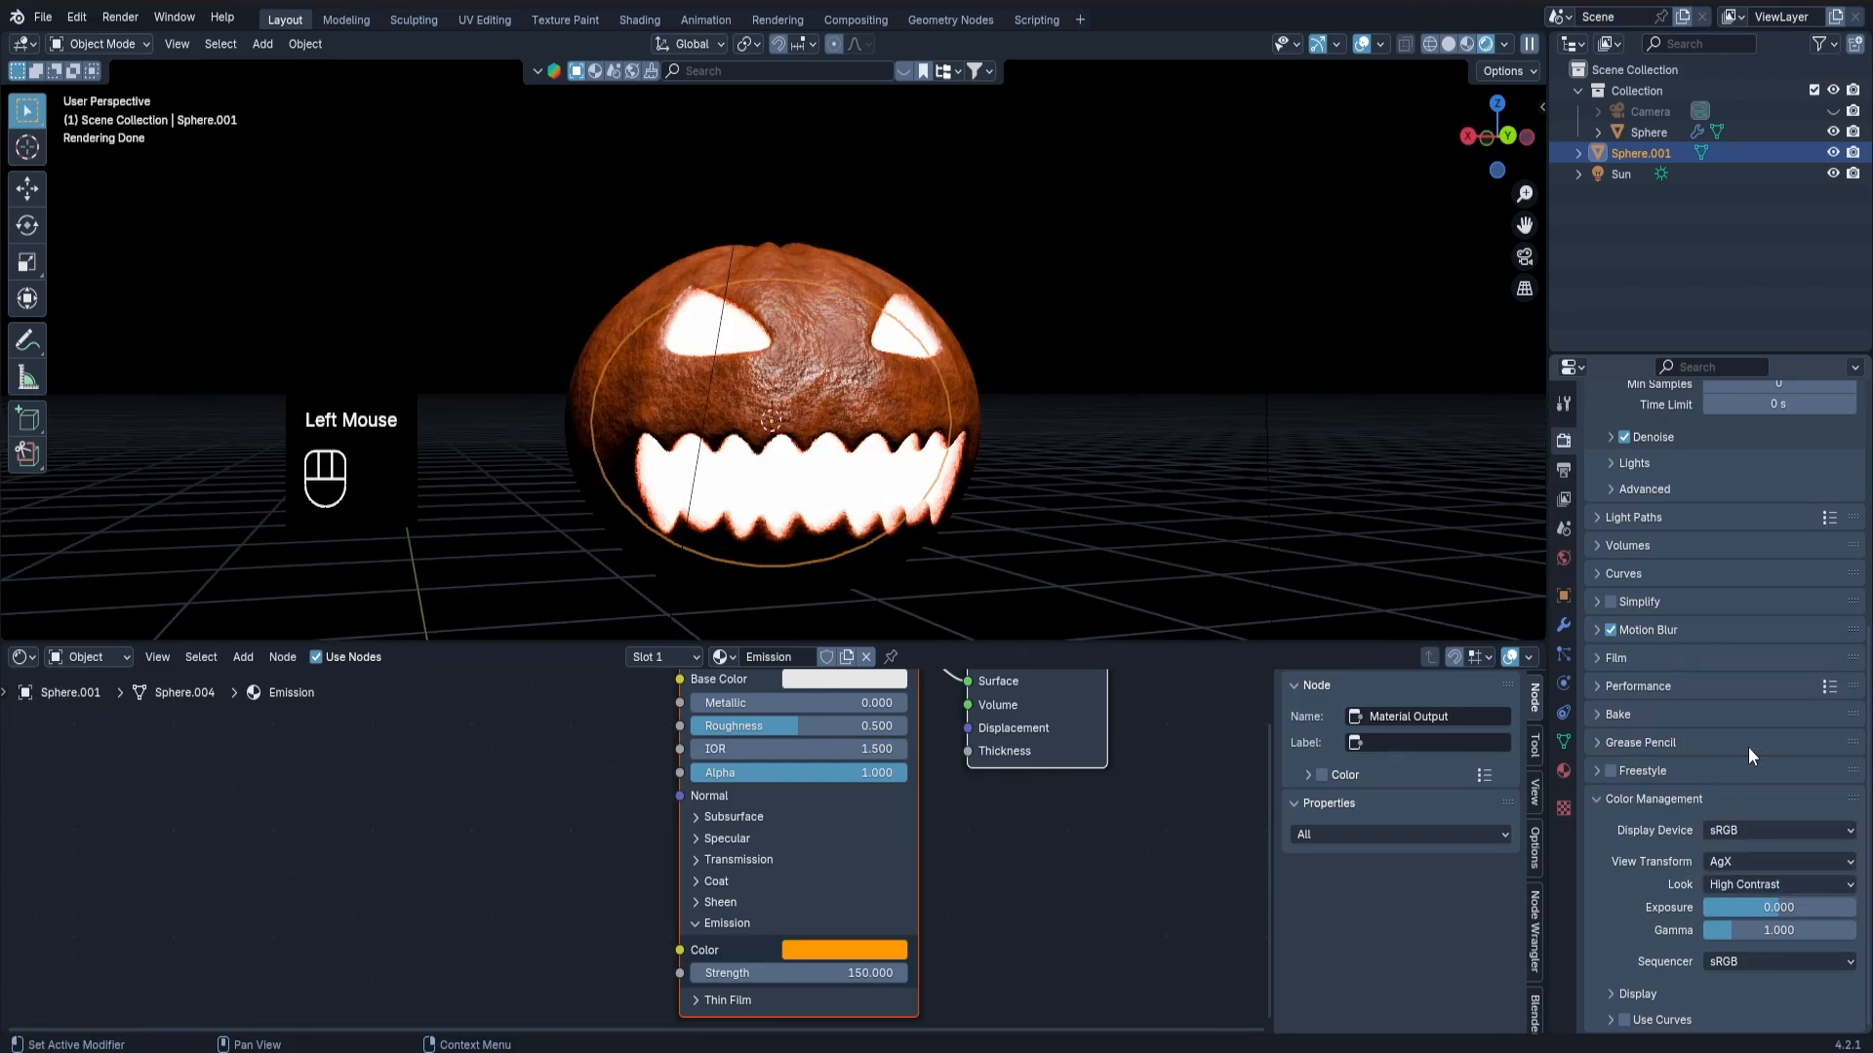
middle_drag(745, 371, 540, 372)
scroll(540, 373, down, 2)
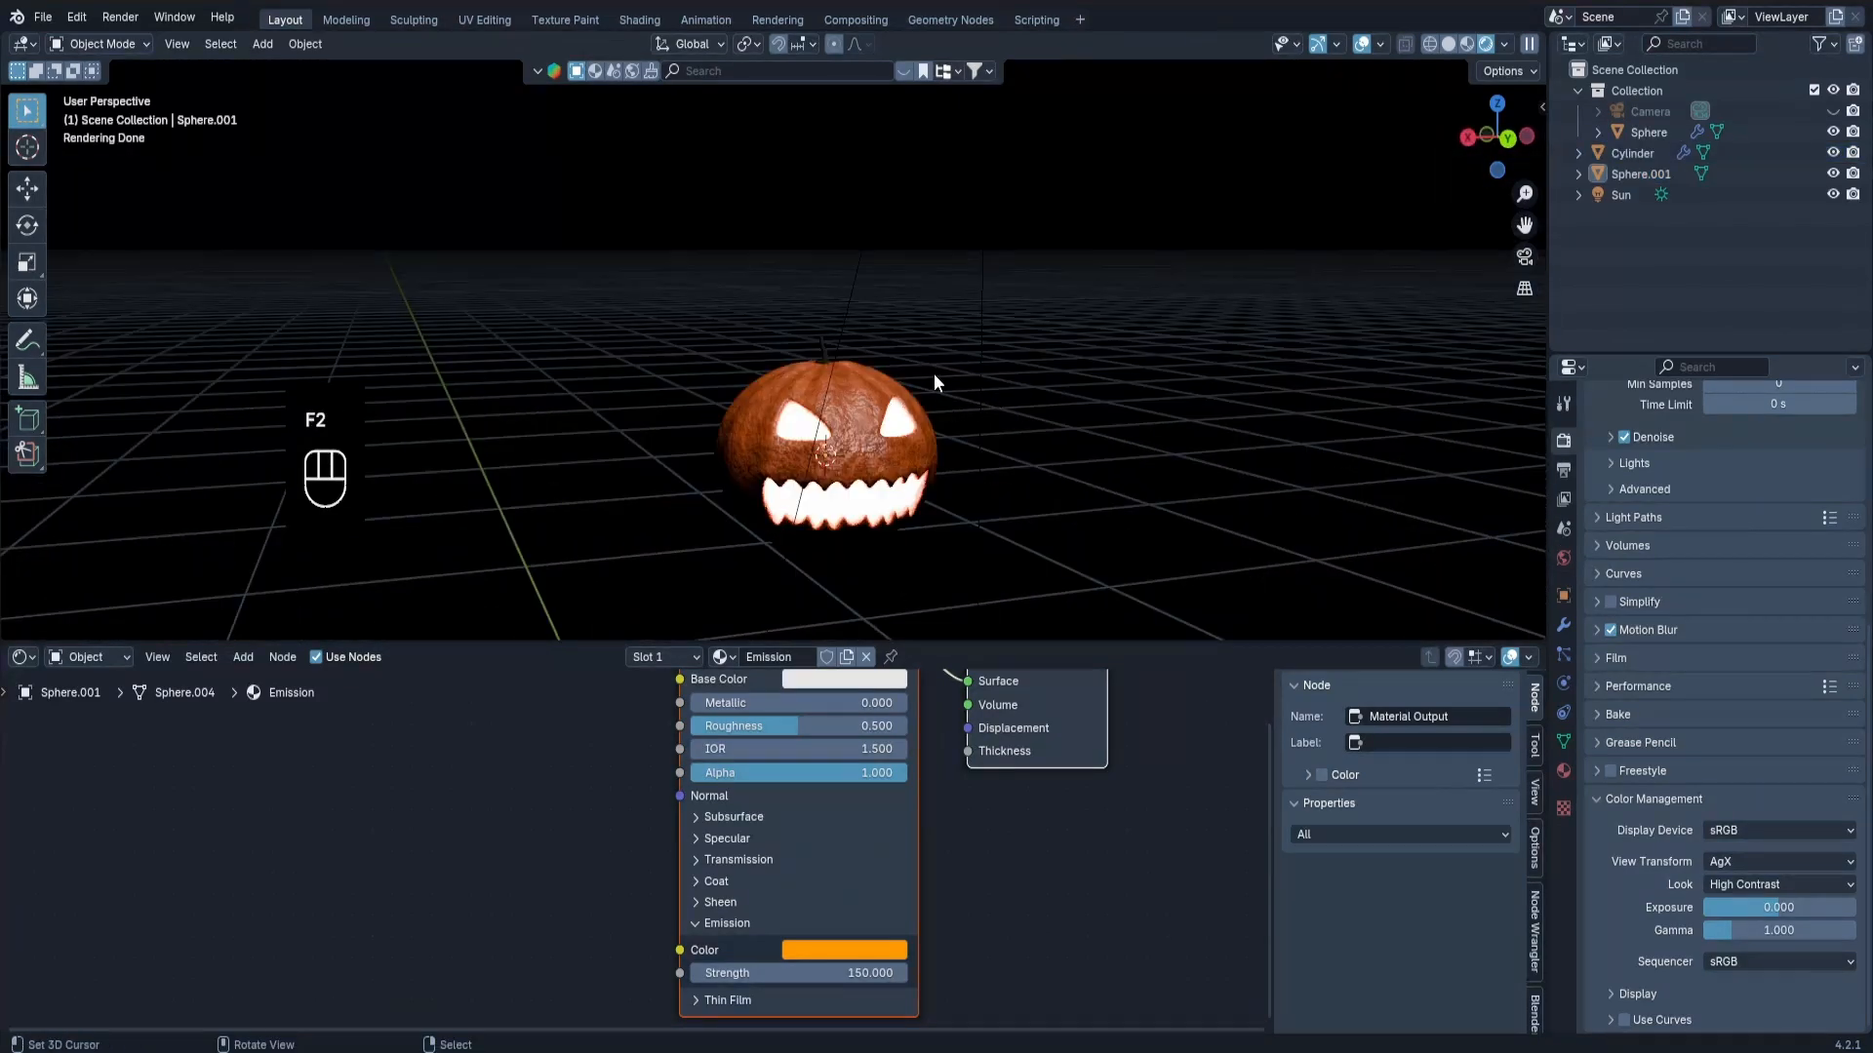
Adjust the stem's base color to a dark green with hue 0.289, saturation 0.877 and value 0.023.
scroll(802, 353, up, 4)
right_click(821, 318)
scroll(818, 303, up, 5)
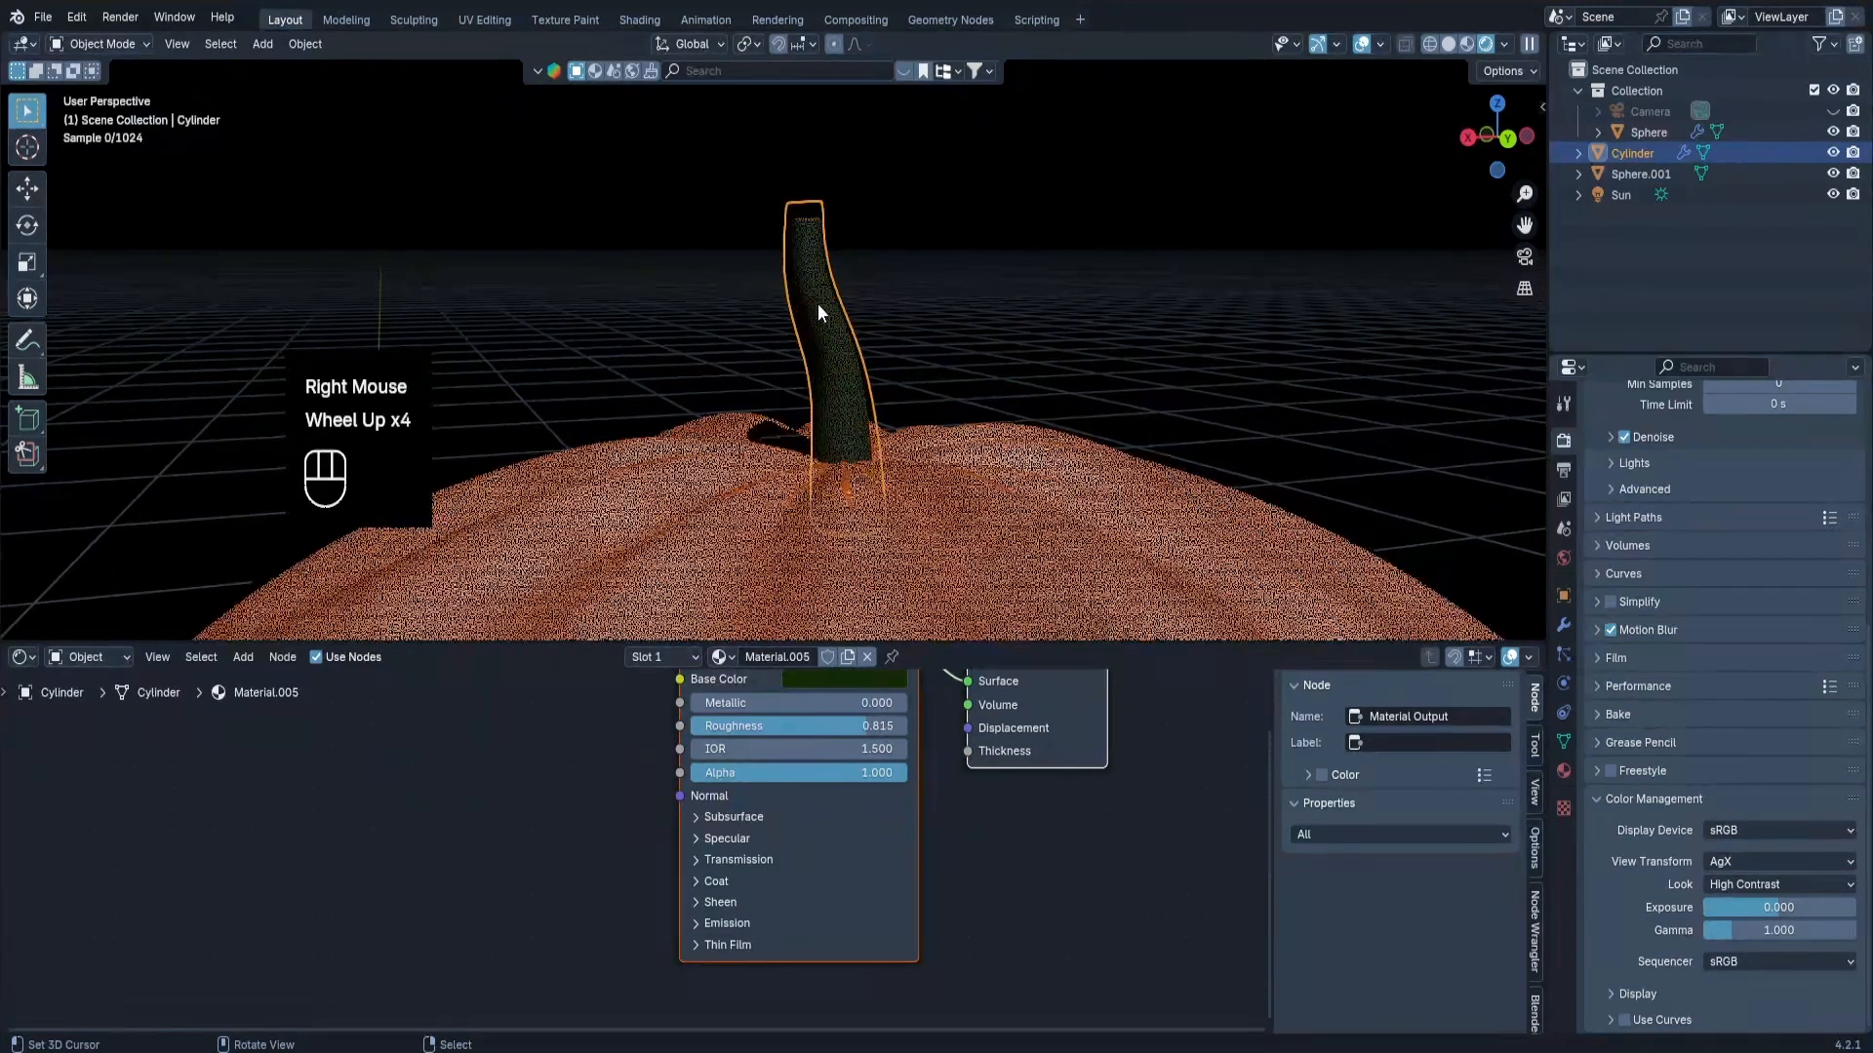
middle_drag(913, 771, 935, 909)
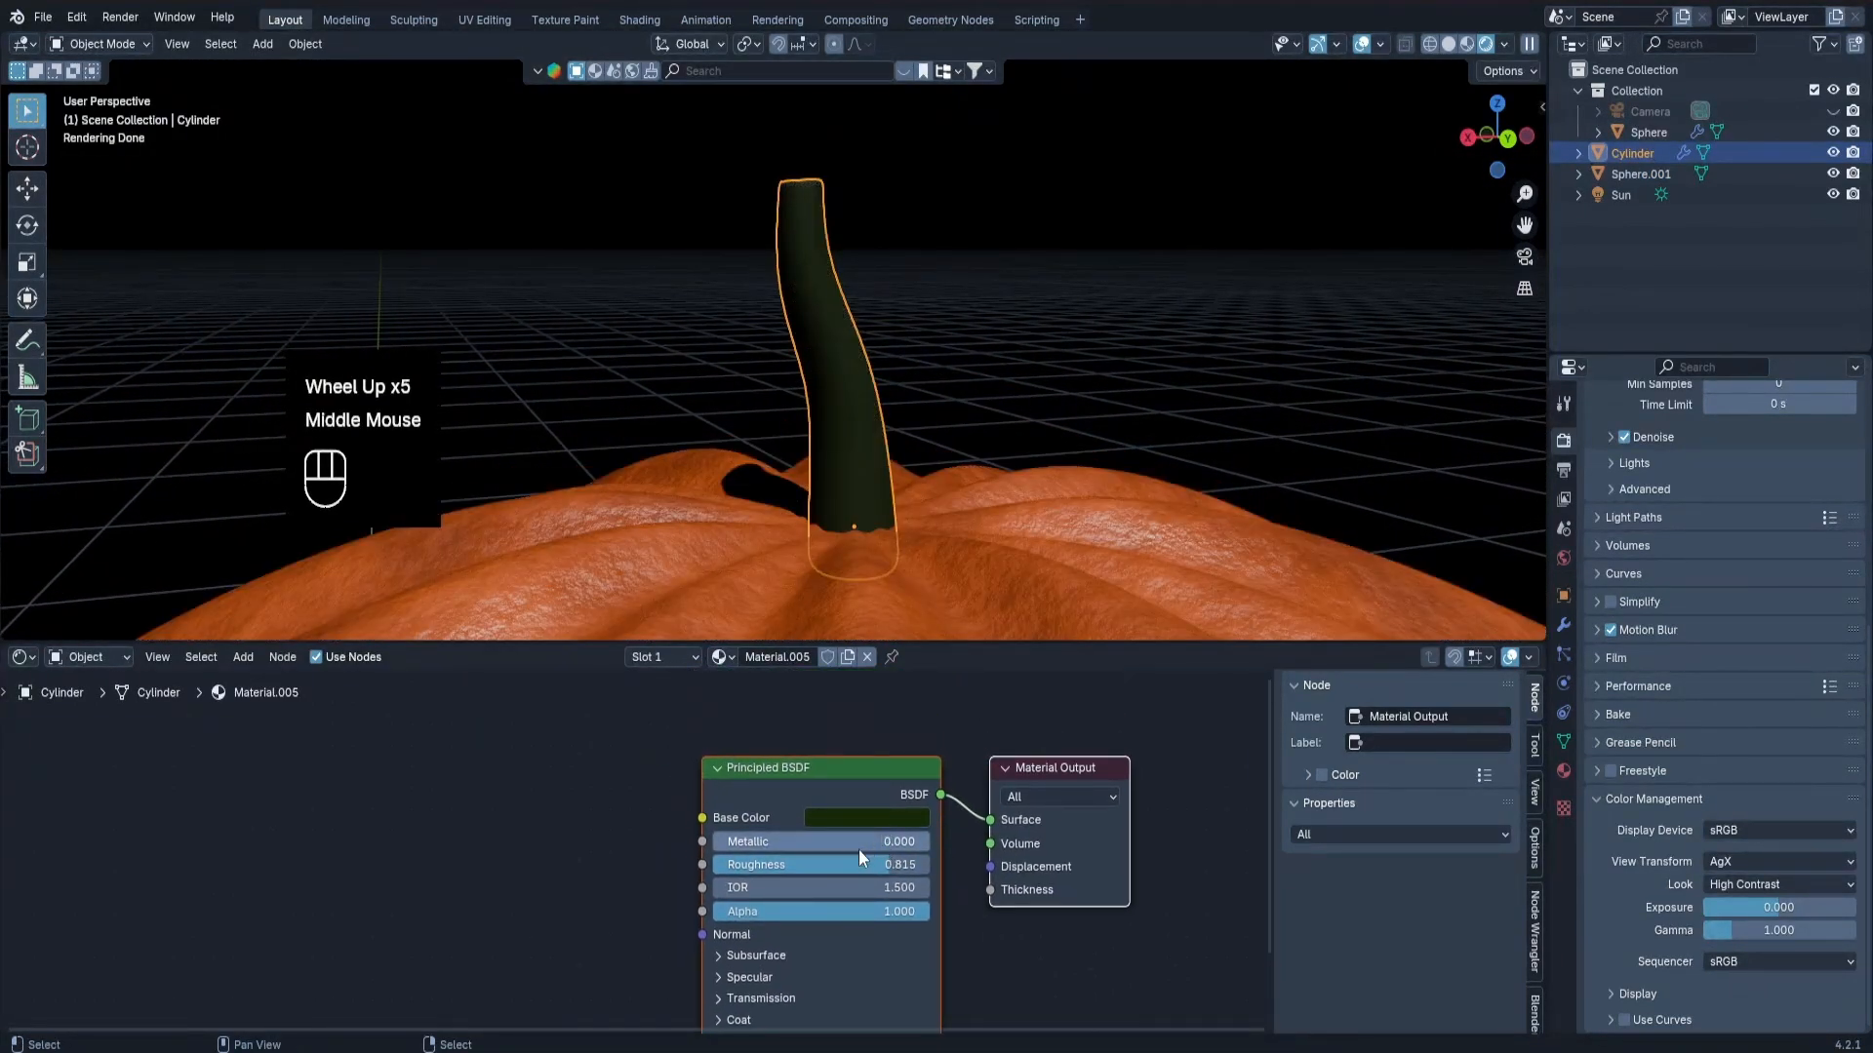
mouse_move(859, 862)
mouse_down()
mouse_move(823, 865)
mouse_move(889, 864)
mouse_up()
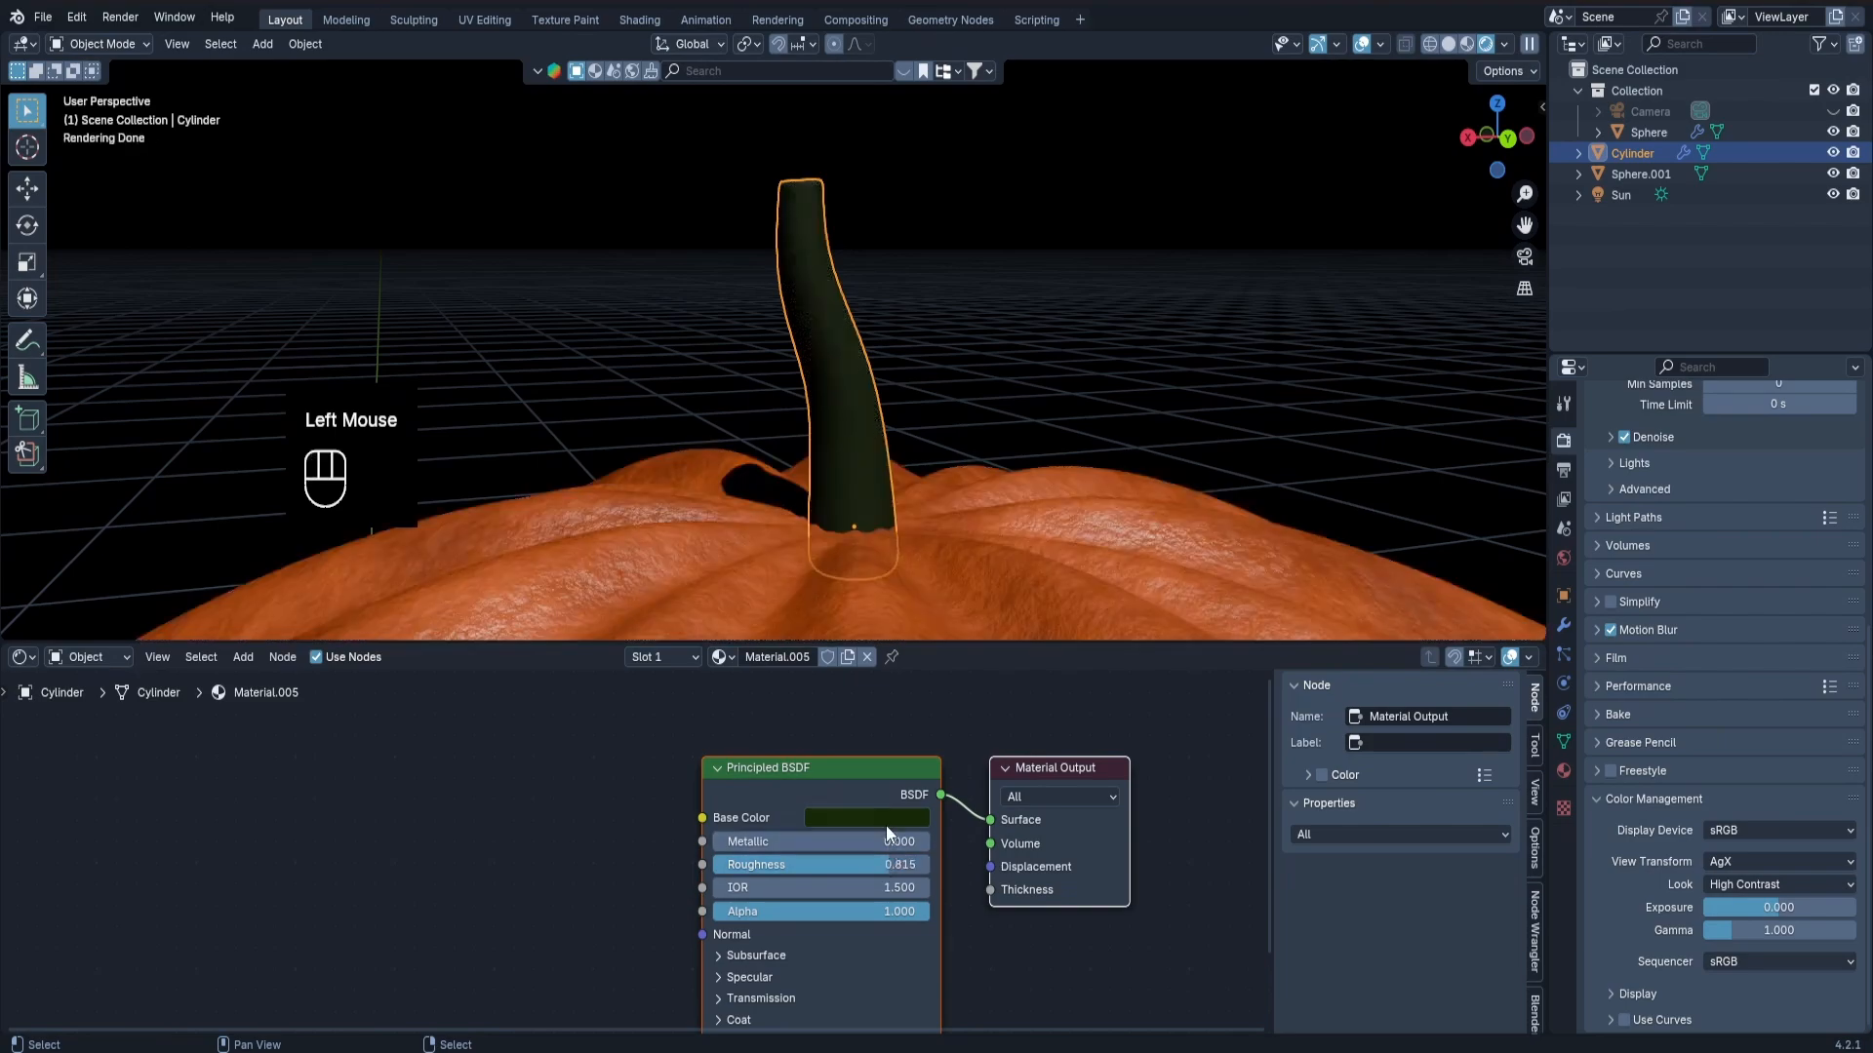
click(881, 820)
mouse_move(1004, 637)
mouse_down()
mouse_move(1003, 661)
mouse_move(1005, 637)
mouse_up()
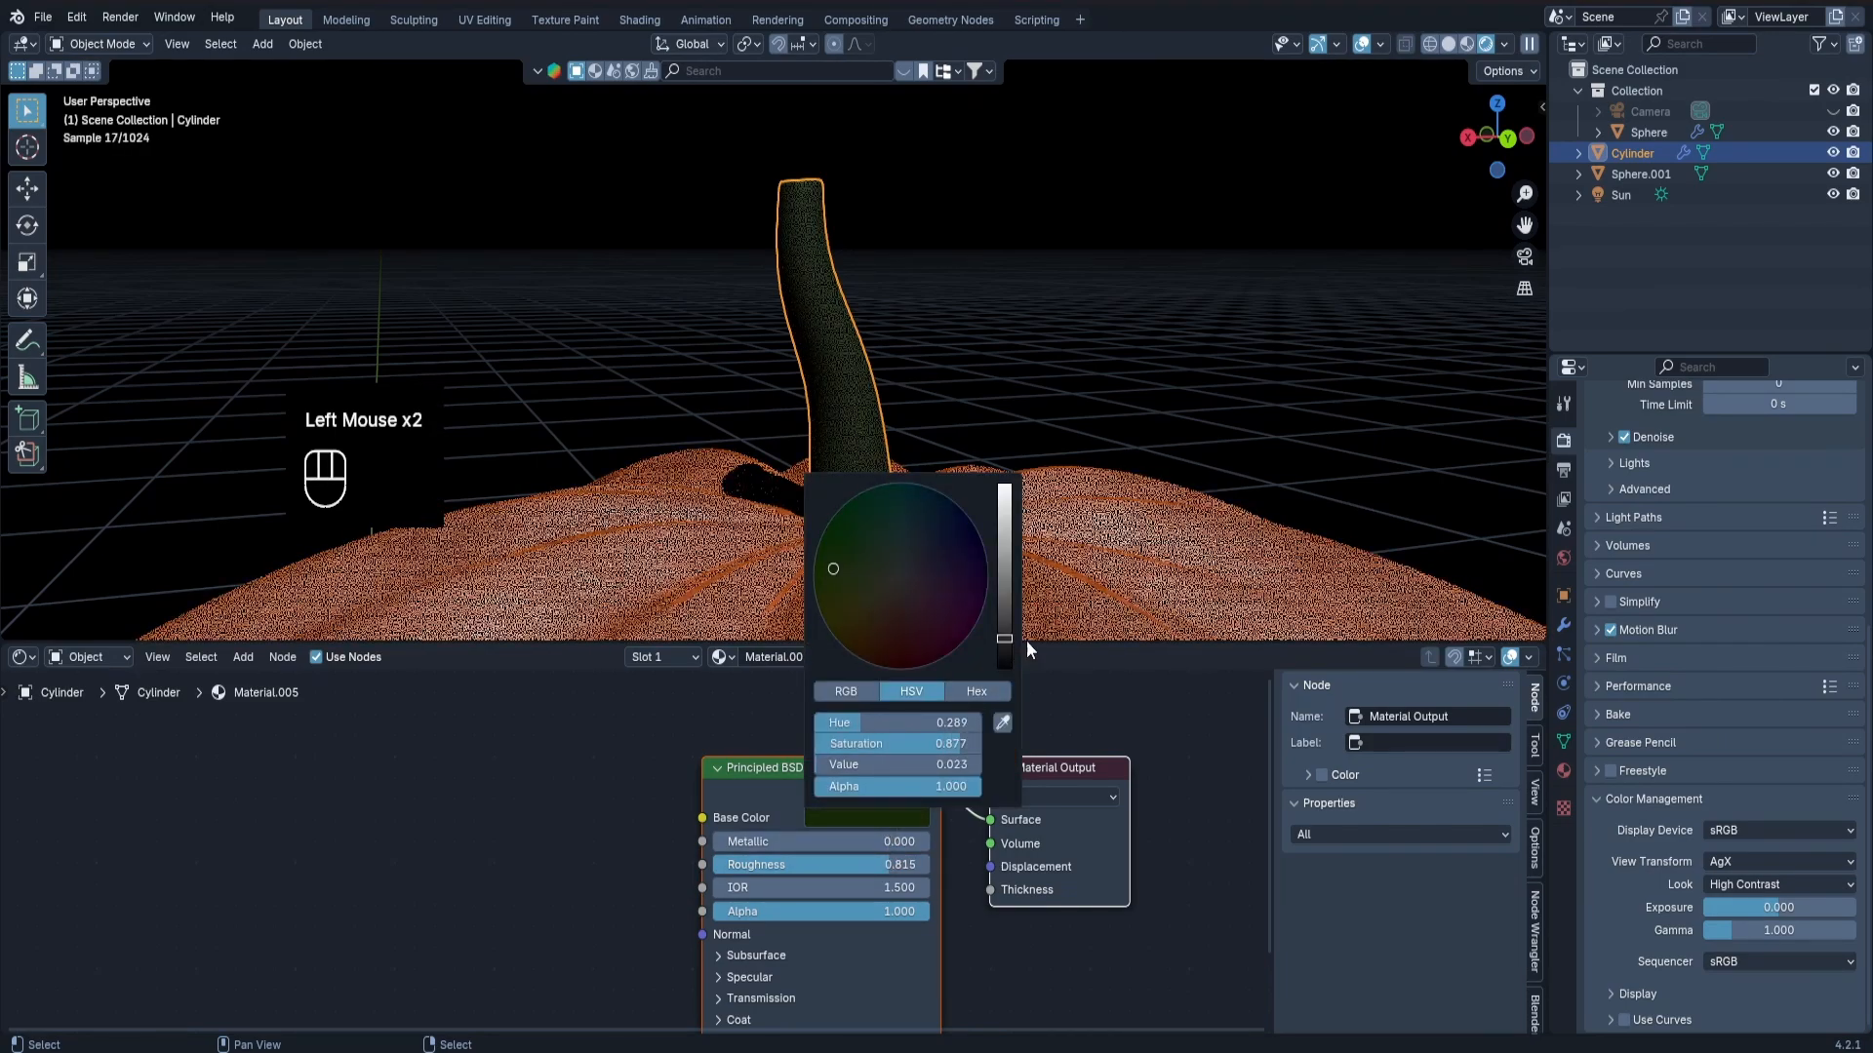
Add a Noise Texture and a Bump node to the stem's material and connect the noise factor to the bump height.
scroll(1094, 501, down, 2)
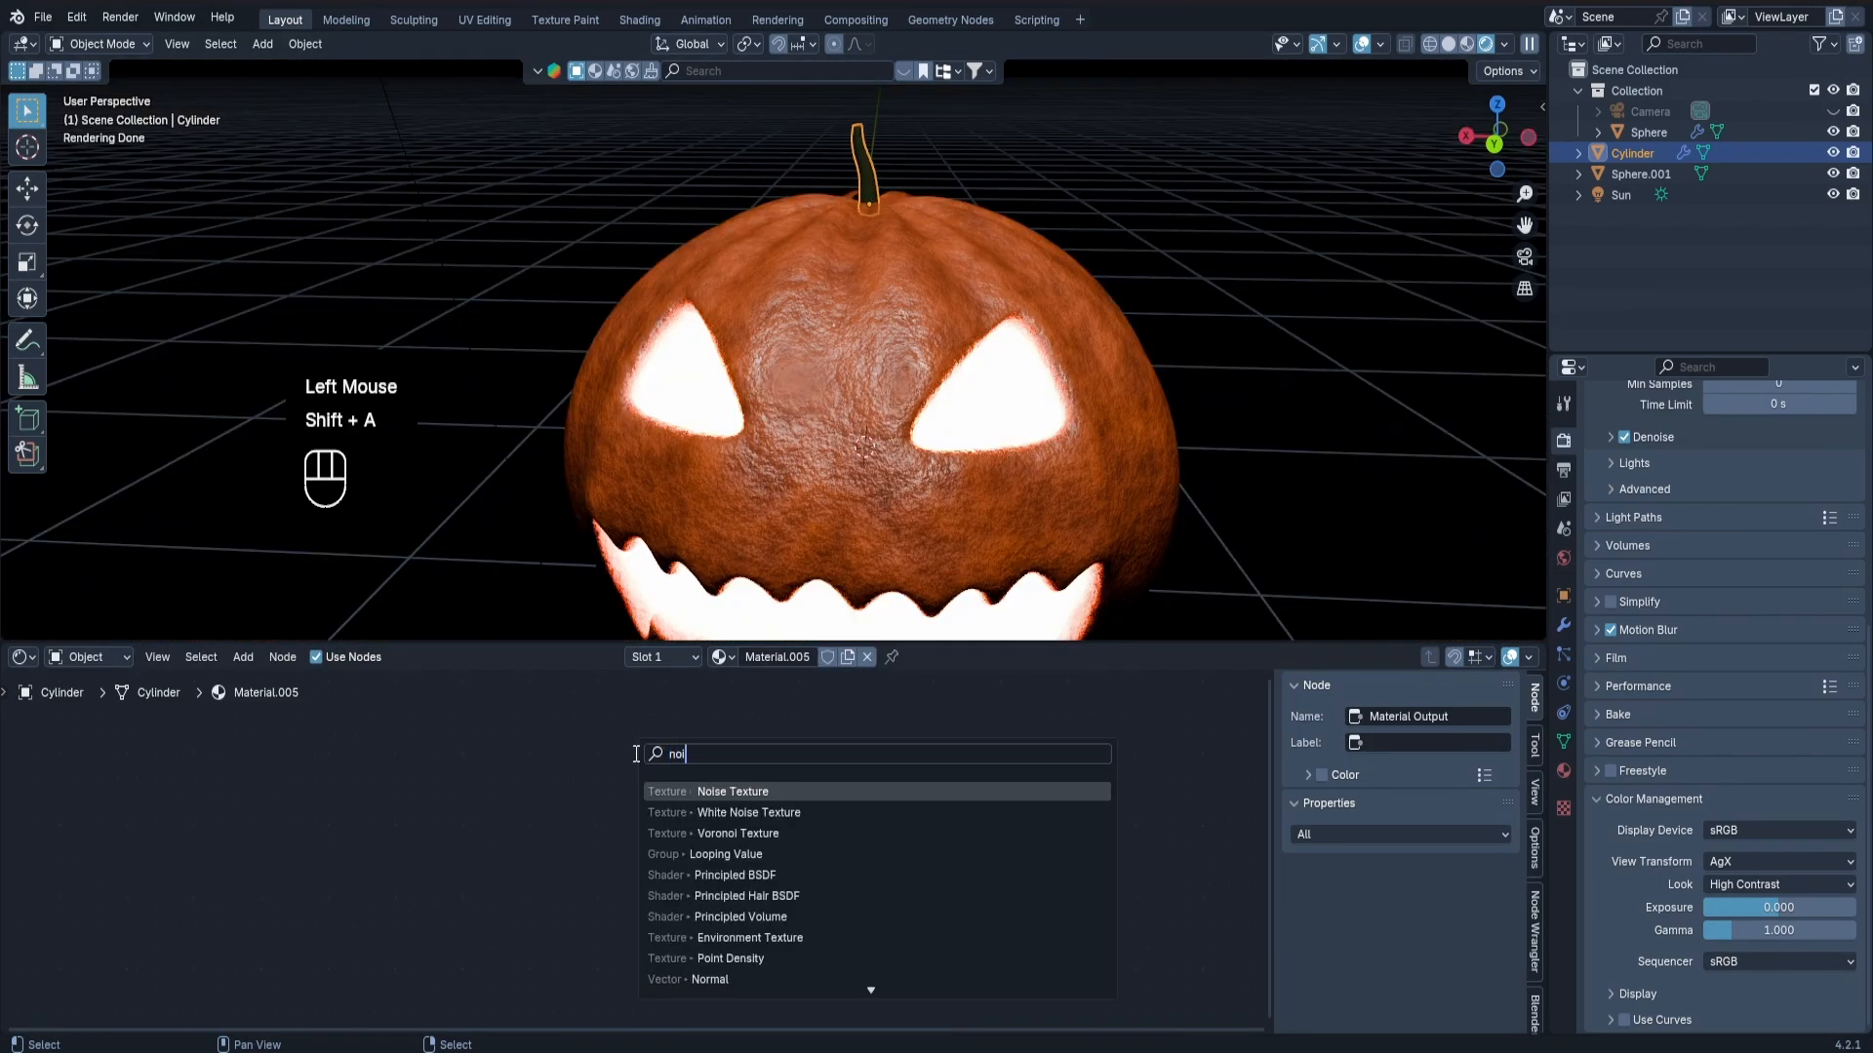
click(741, 816)
click(519, 735)
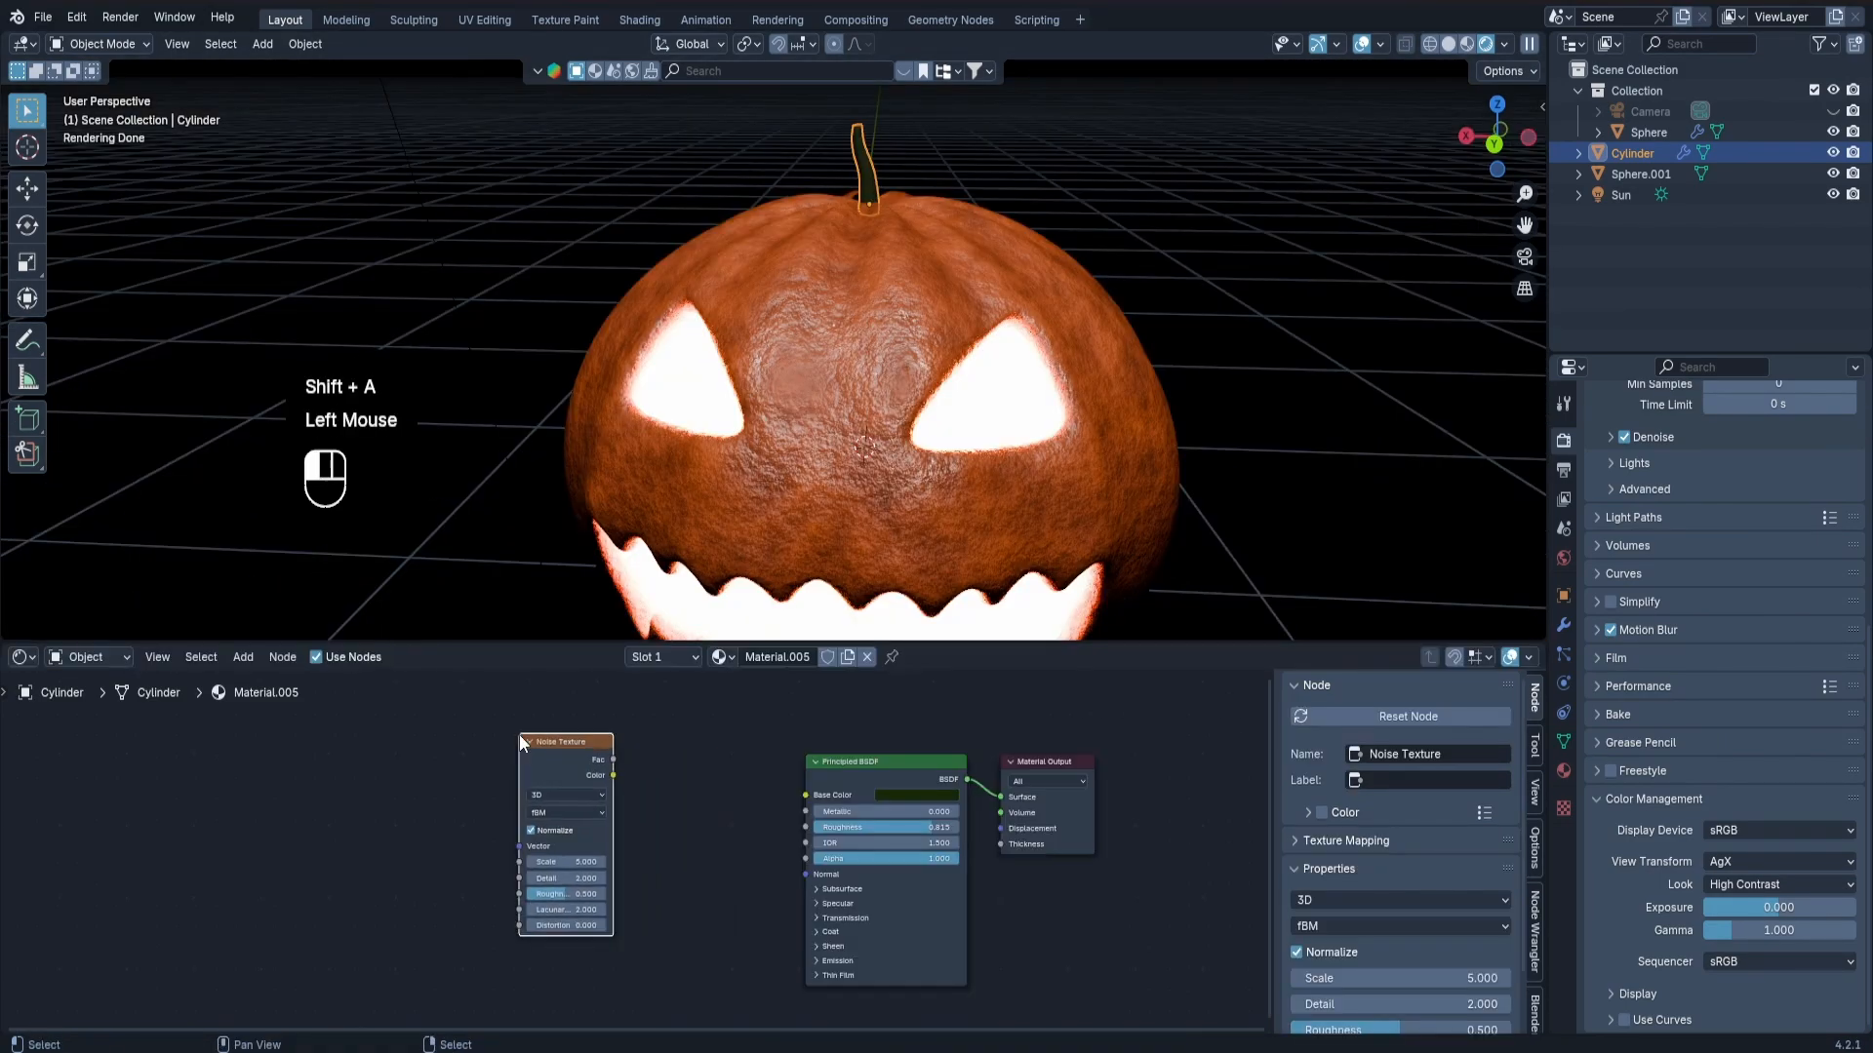
key(shift+a)
text(b)
key(Return)
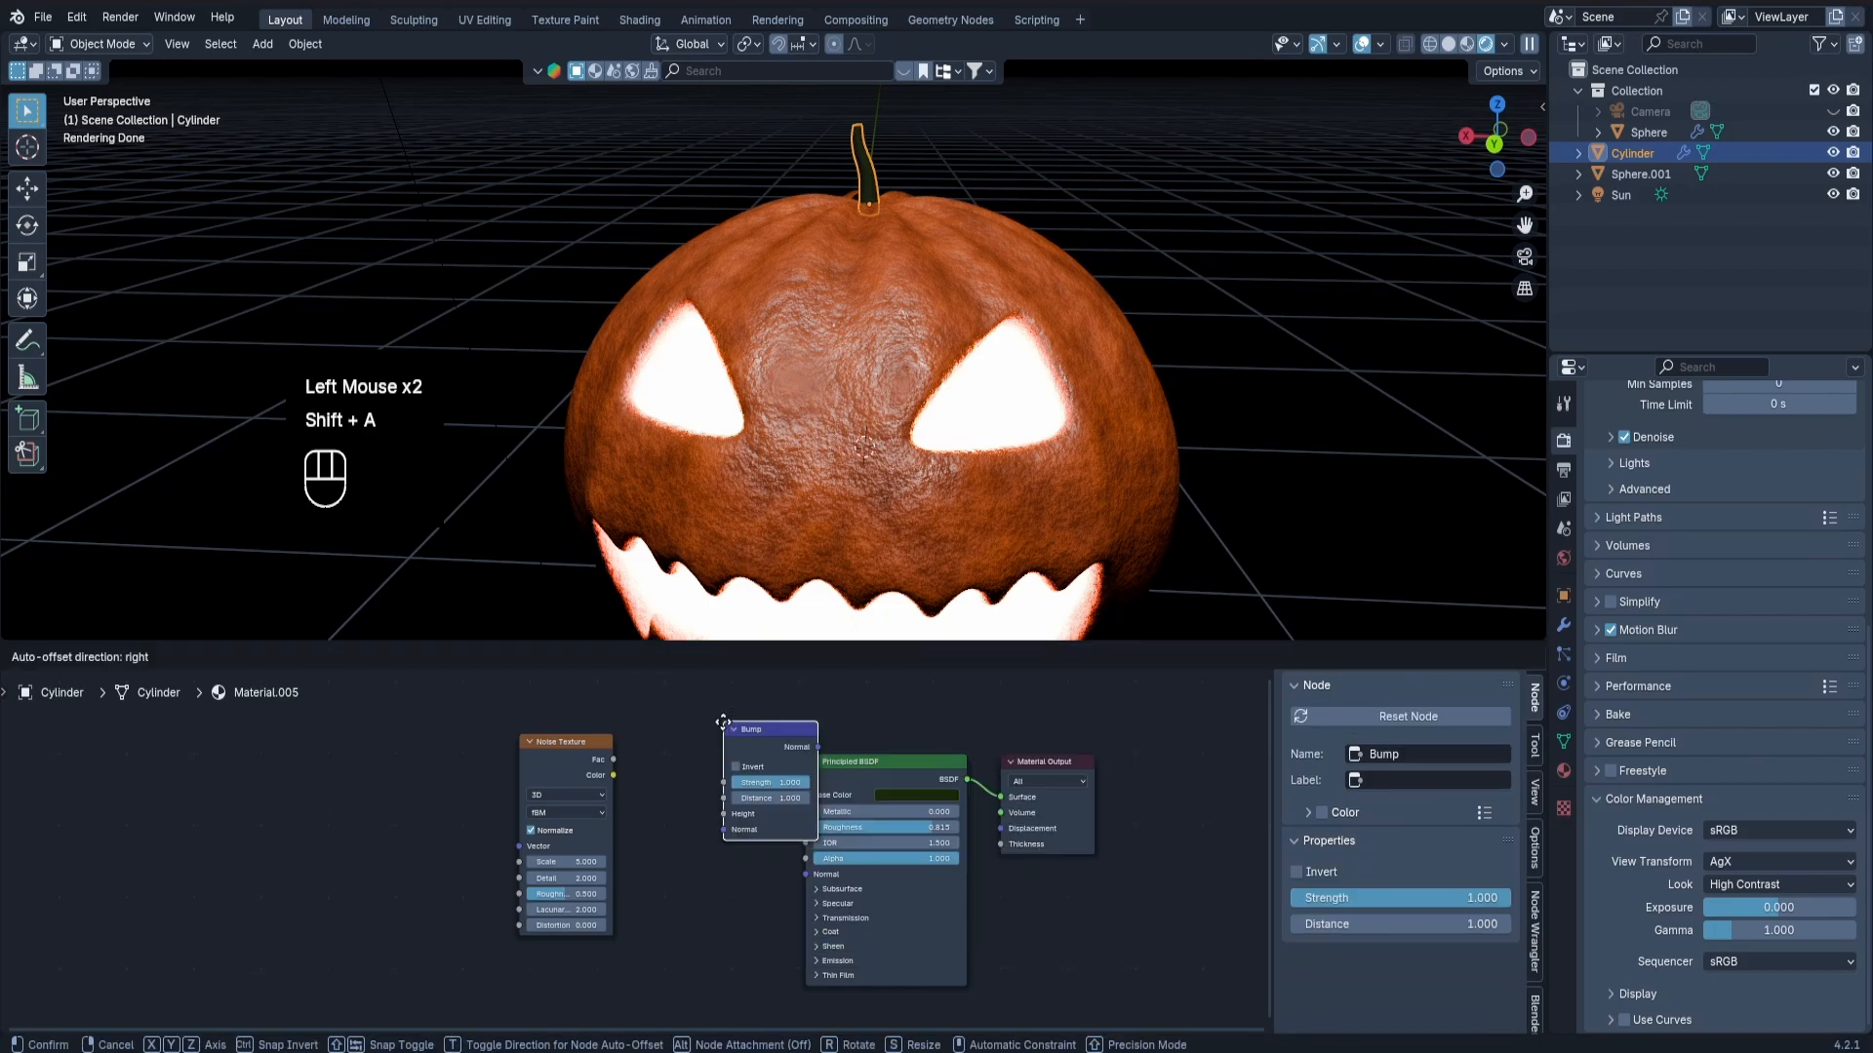
click(629, 746)
drag(613, 760, 642, 878)
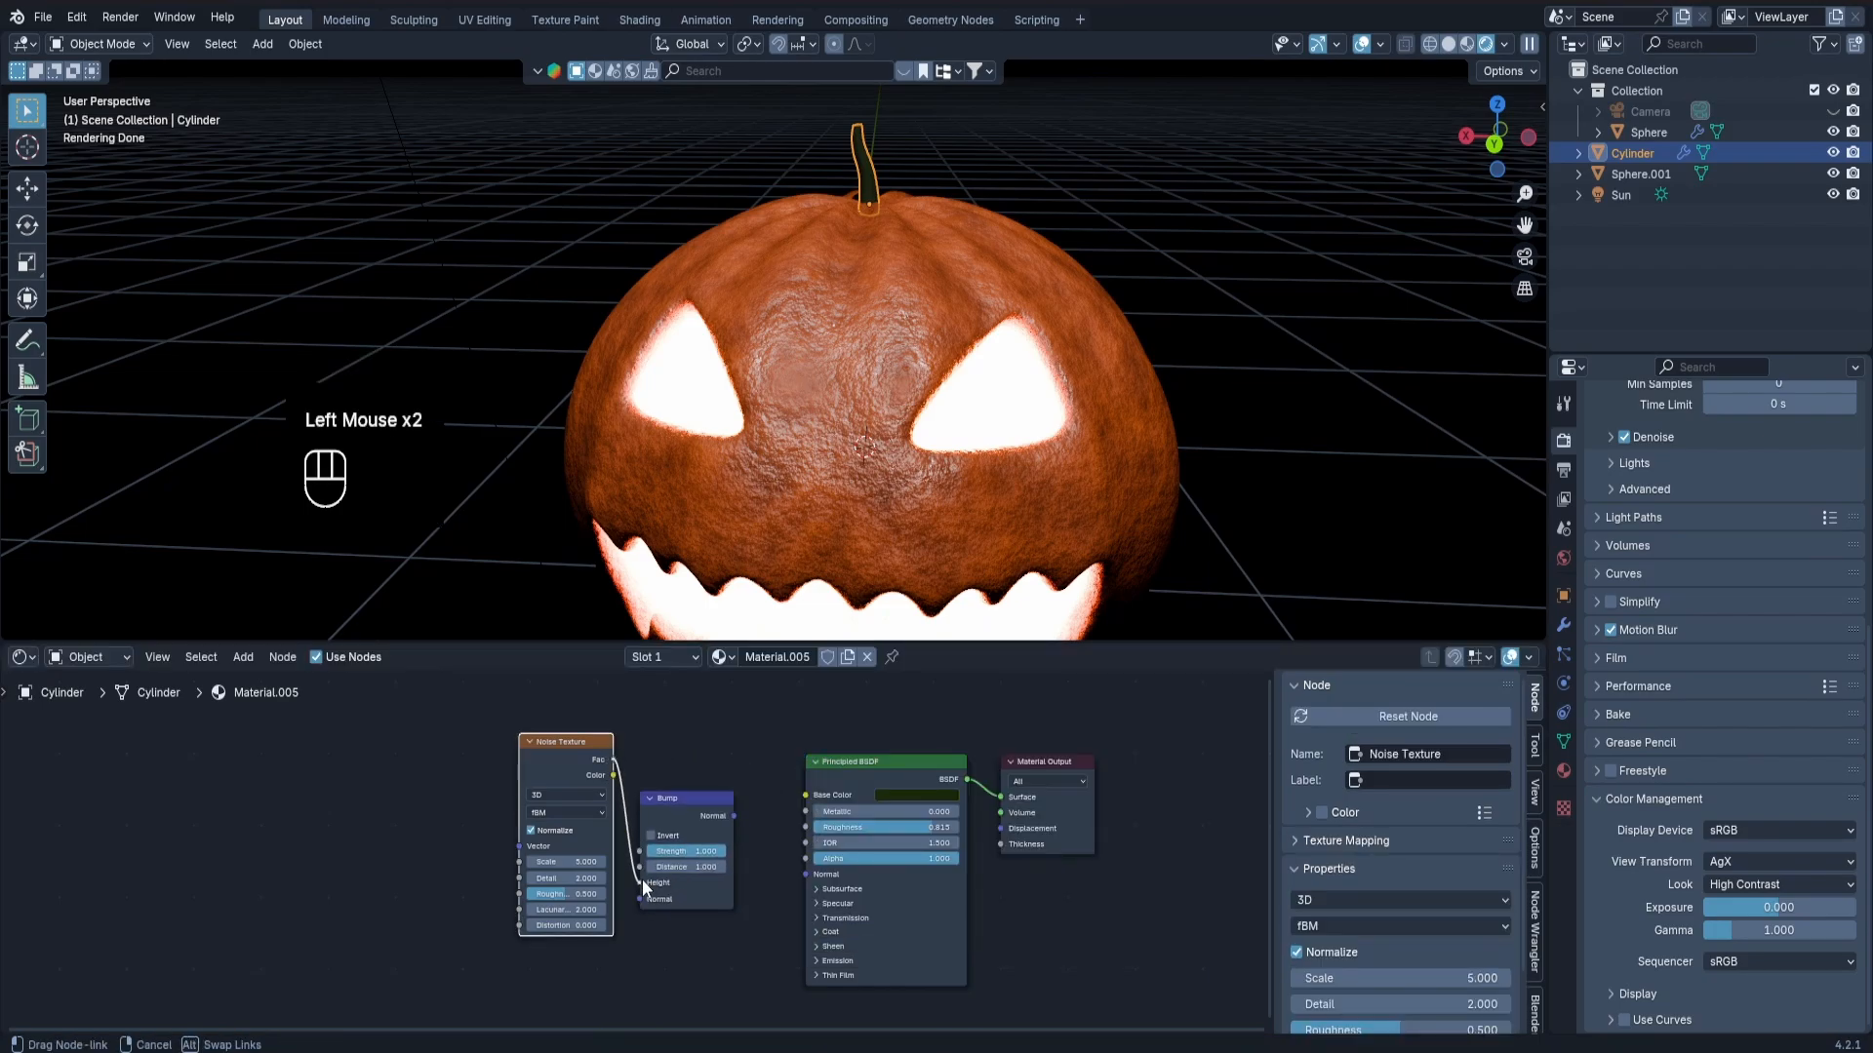
Preview the noise on the stem and set its detail to 15 and its roughness to 0.85.
ctrl+shift+click(579, 766)
scroll(867, 161, up, 6)
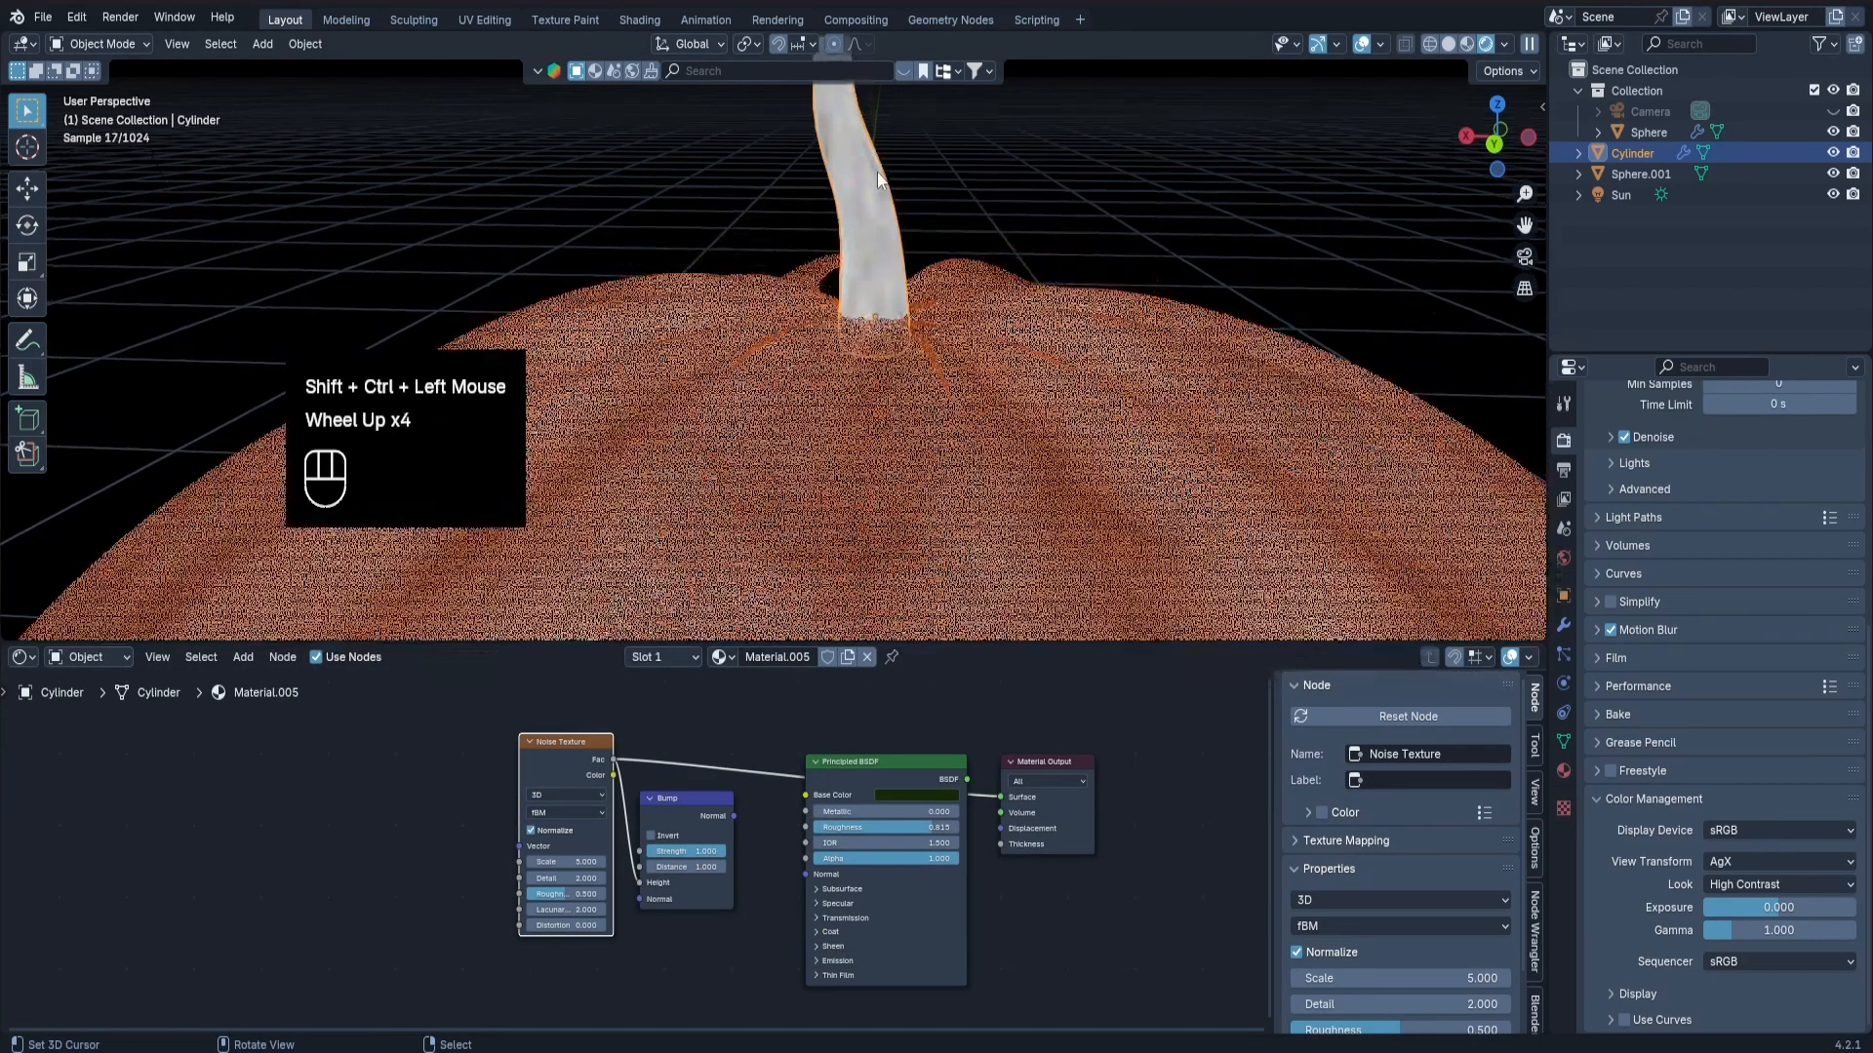
mouse_move(571, 878)
mouse_down()
mouse_move(605, 877)
mouse_move(532, 893)
mouse_move(561, 893)
mouse_up()
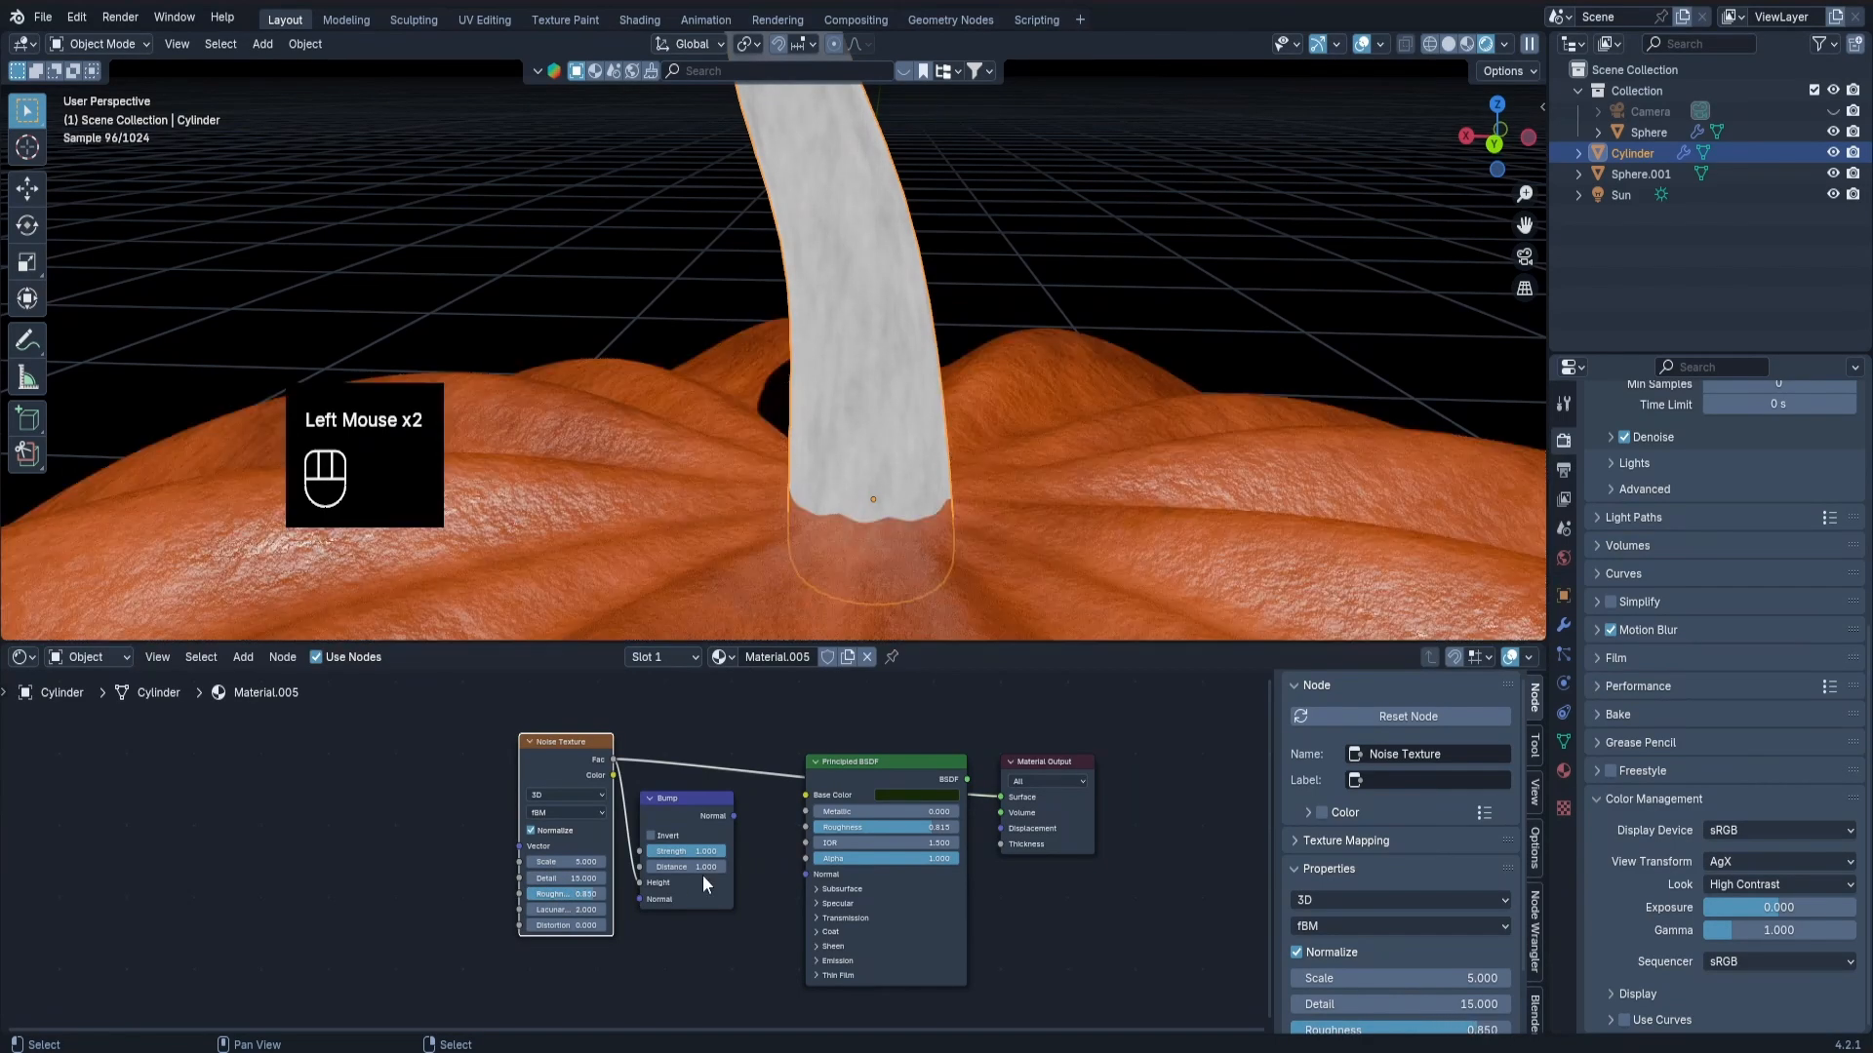
Connect the Bump node's normal output to the Principled BSDF's normal input in the stem's material.
ctrl+shift+click(701, 815)
drag(734, 816, 799, 874)
drag(799, 874, 799, 874)
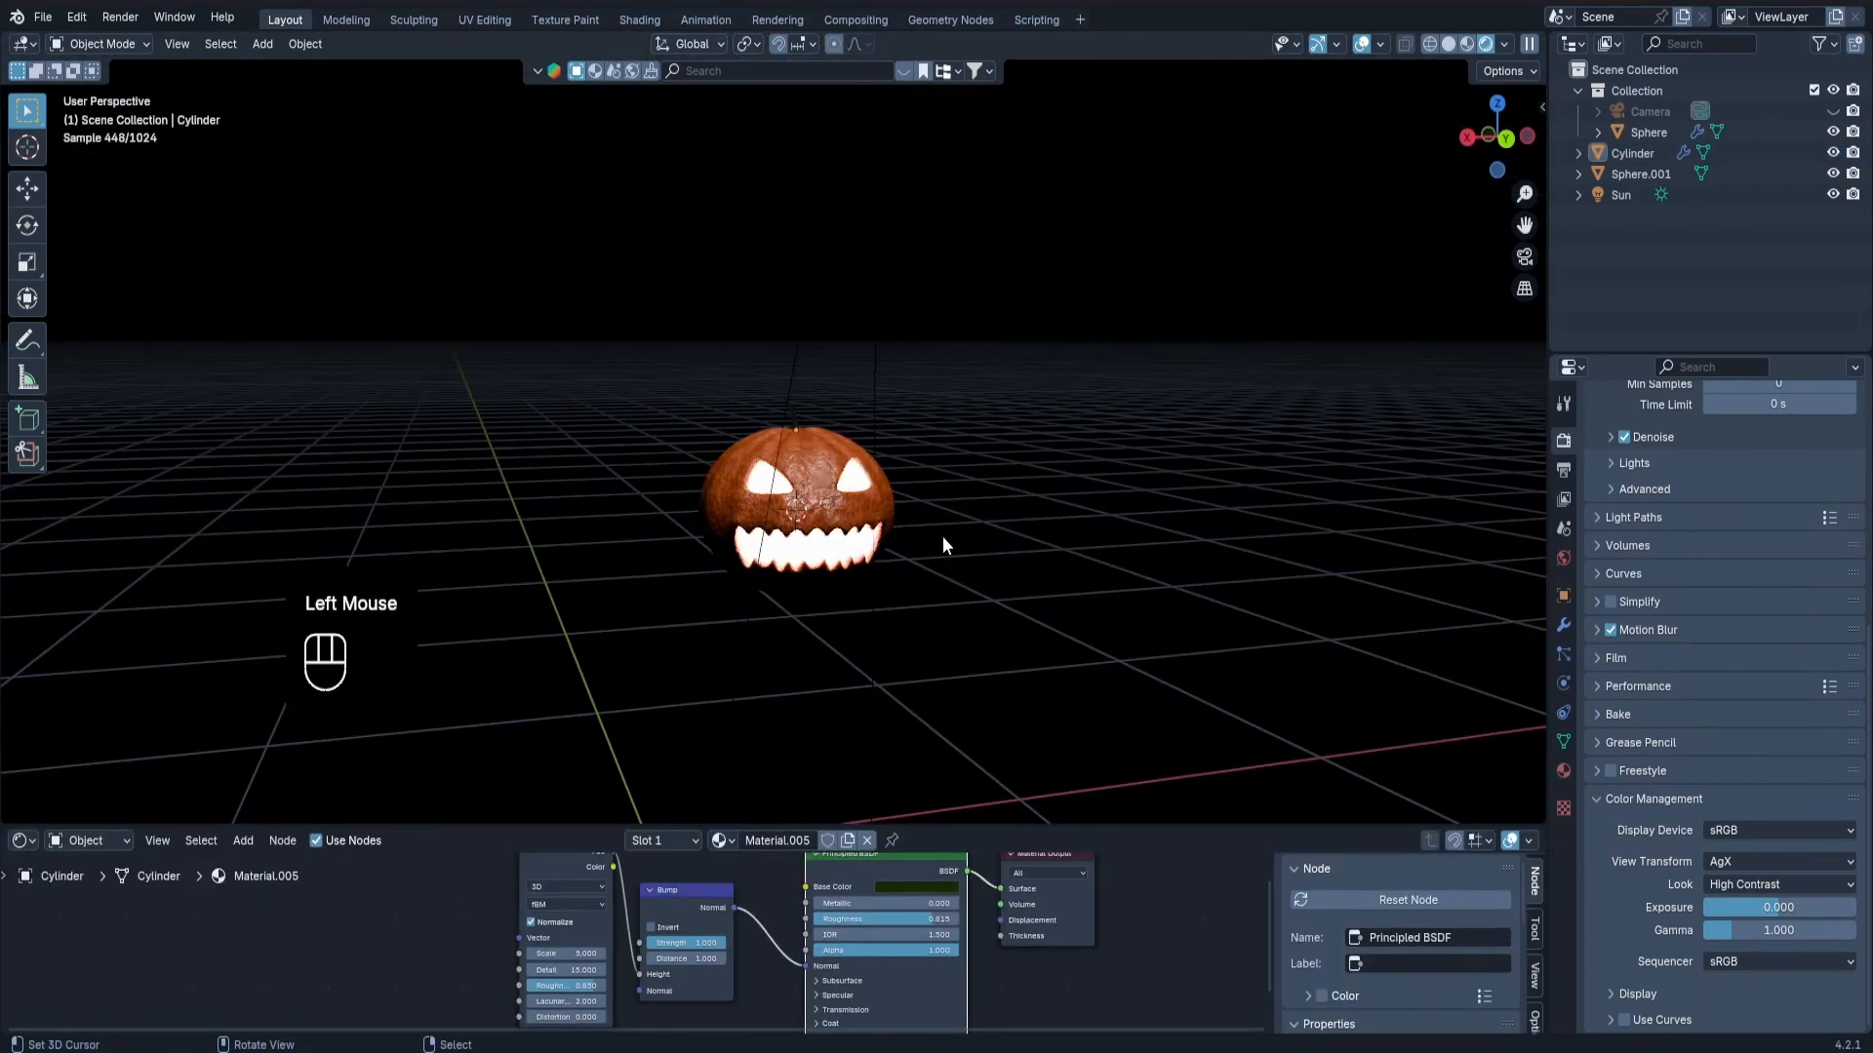
Add a camera, clear its rotation and rotate it 90 degrees about the X axis.
key(shift+a)
mouse_move(973, 823)
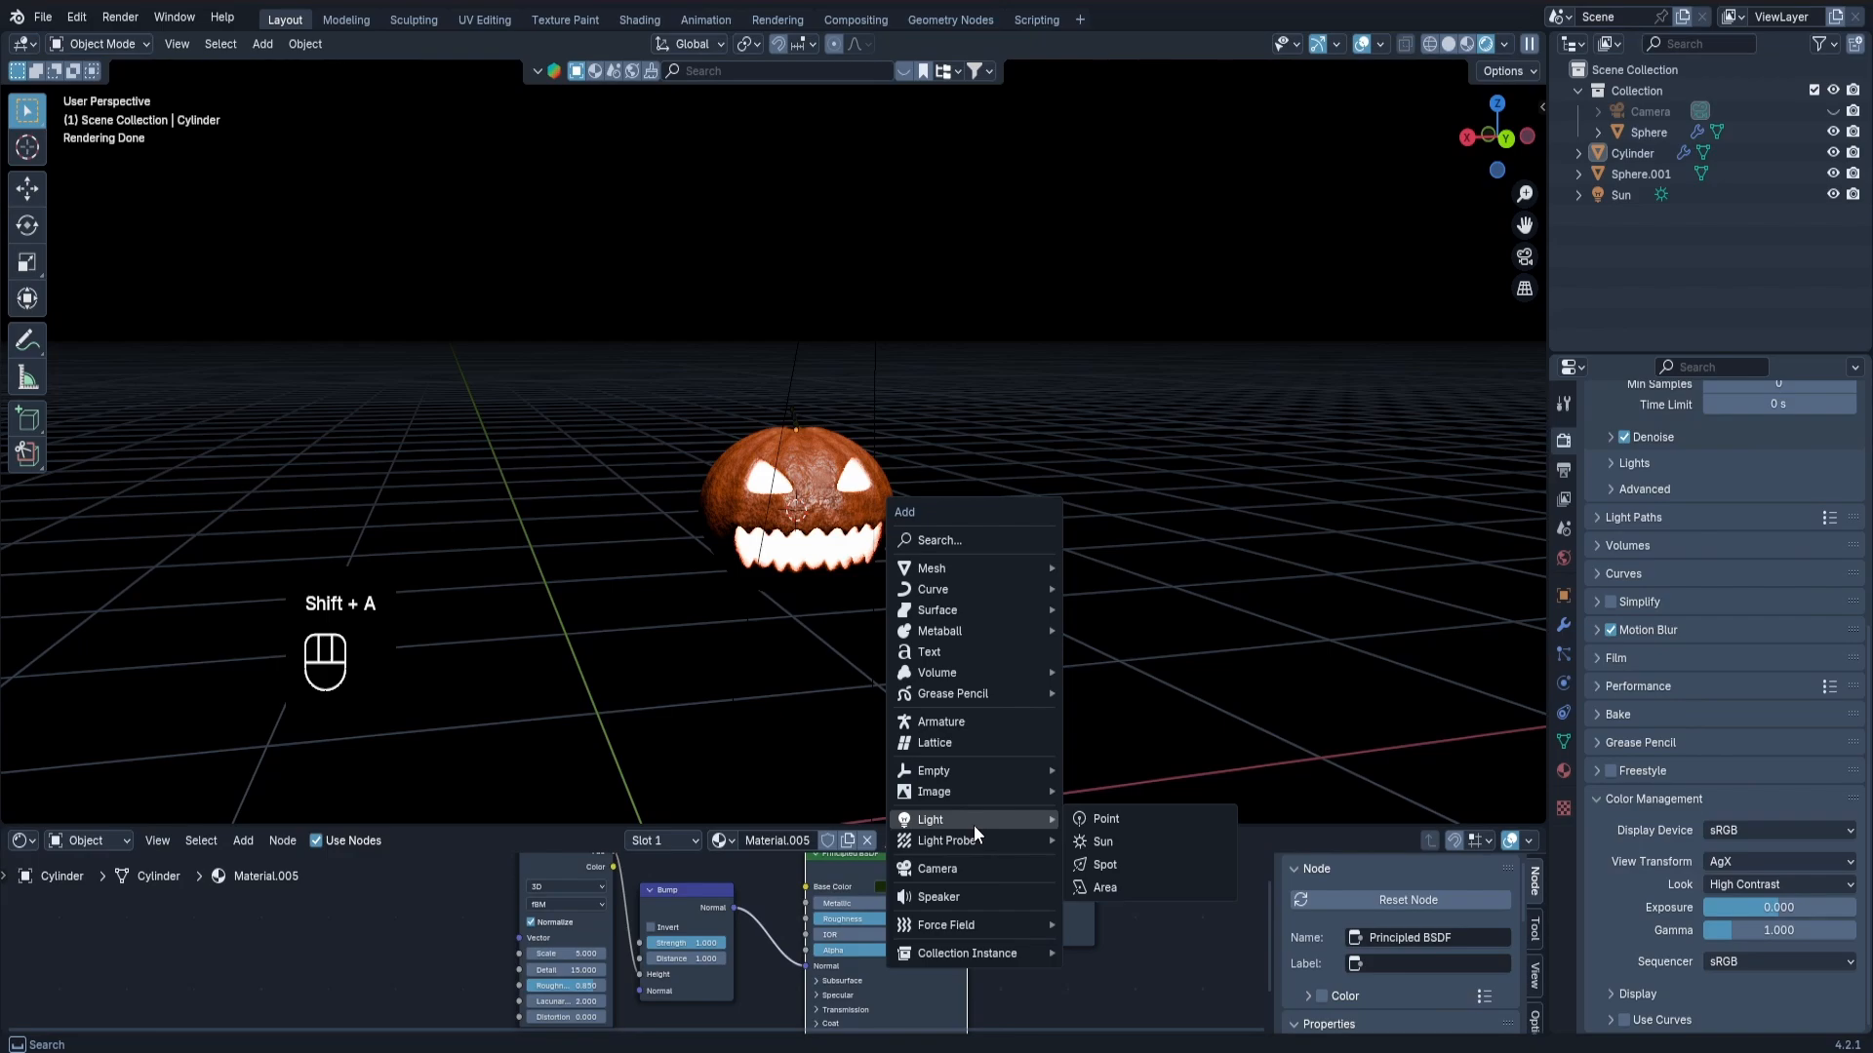
click(972, 869)
middle_drag(828, 533, 796, 499)
scroll(909, 557, down, 3)
key(alt+r)
key(r)
key(x)
key(9)
key(0)
key(Return)
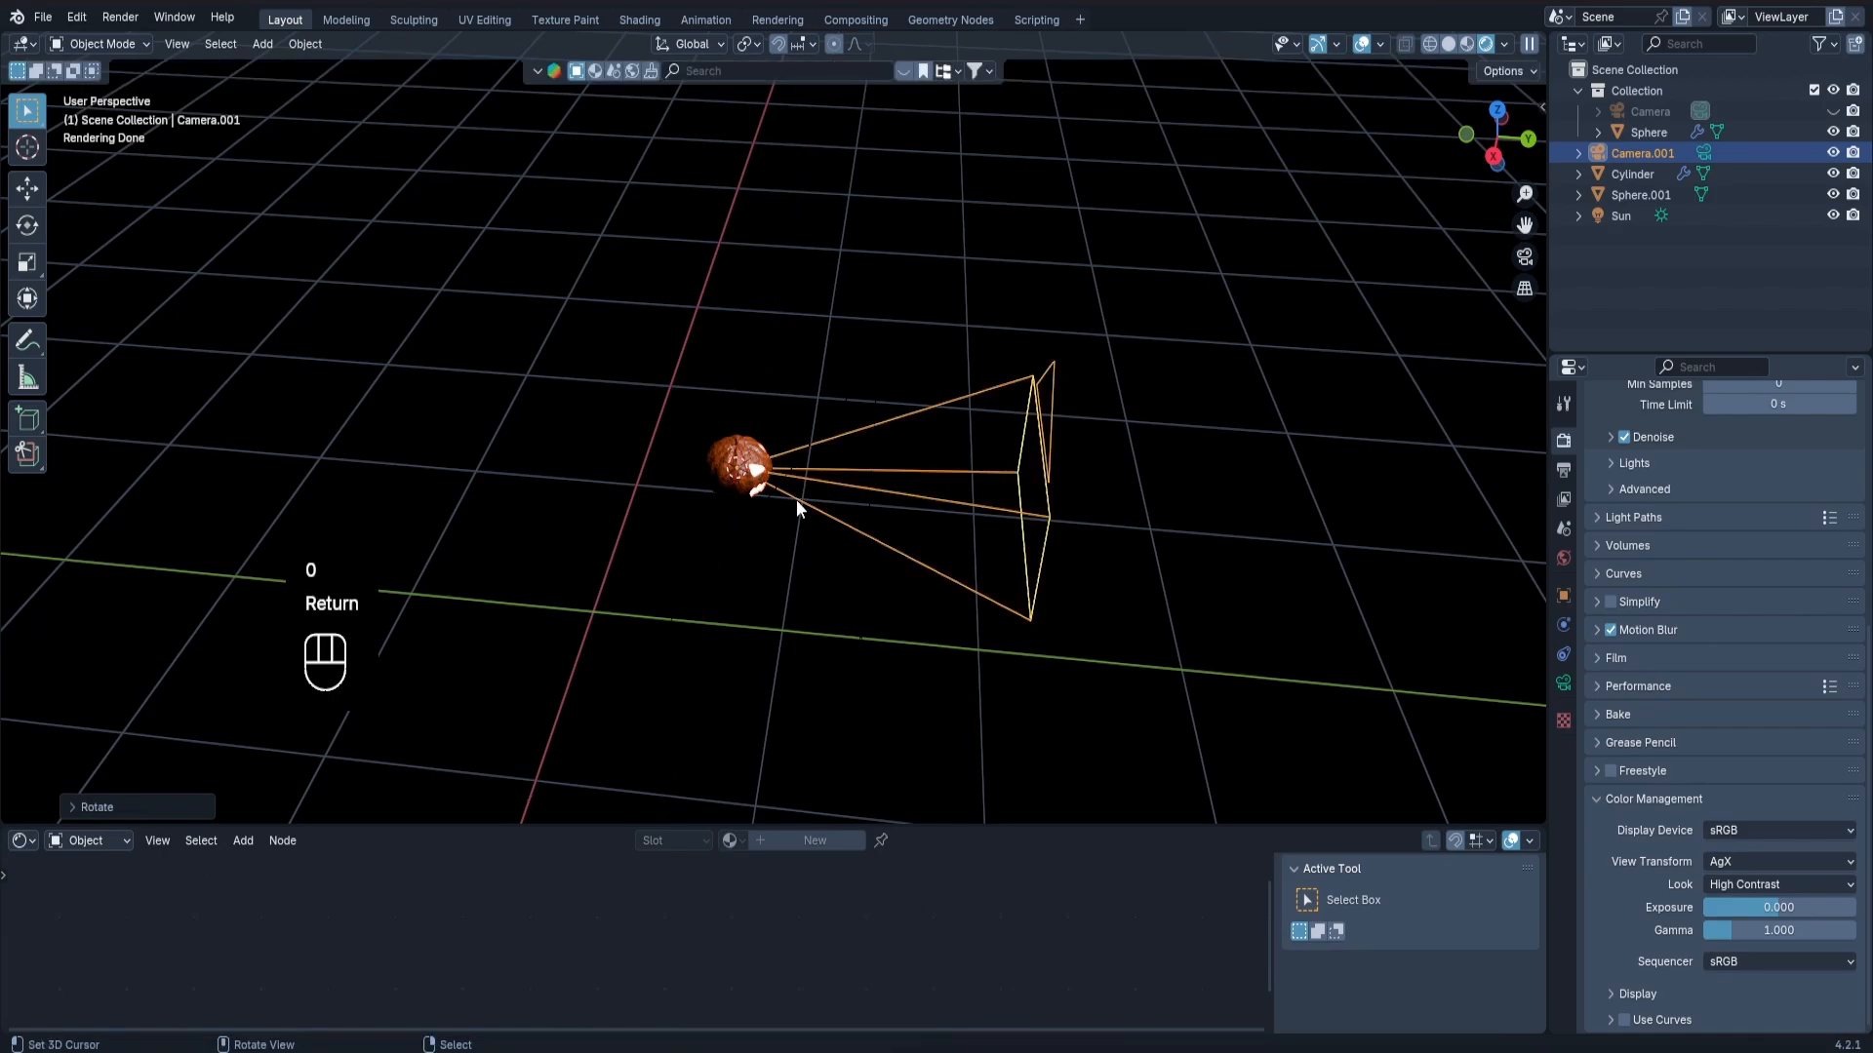
Rotate the new camera 180 degrees about Z and move it along Y in front of the pumpkin.
key(r)
key(z)
key(1)
key(8)
key(0)
key(Return)
key(g)
key(x)
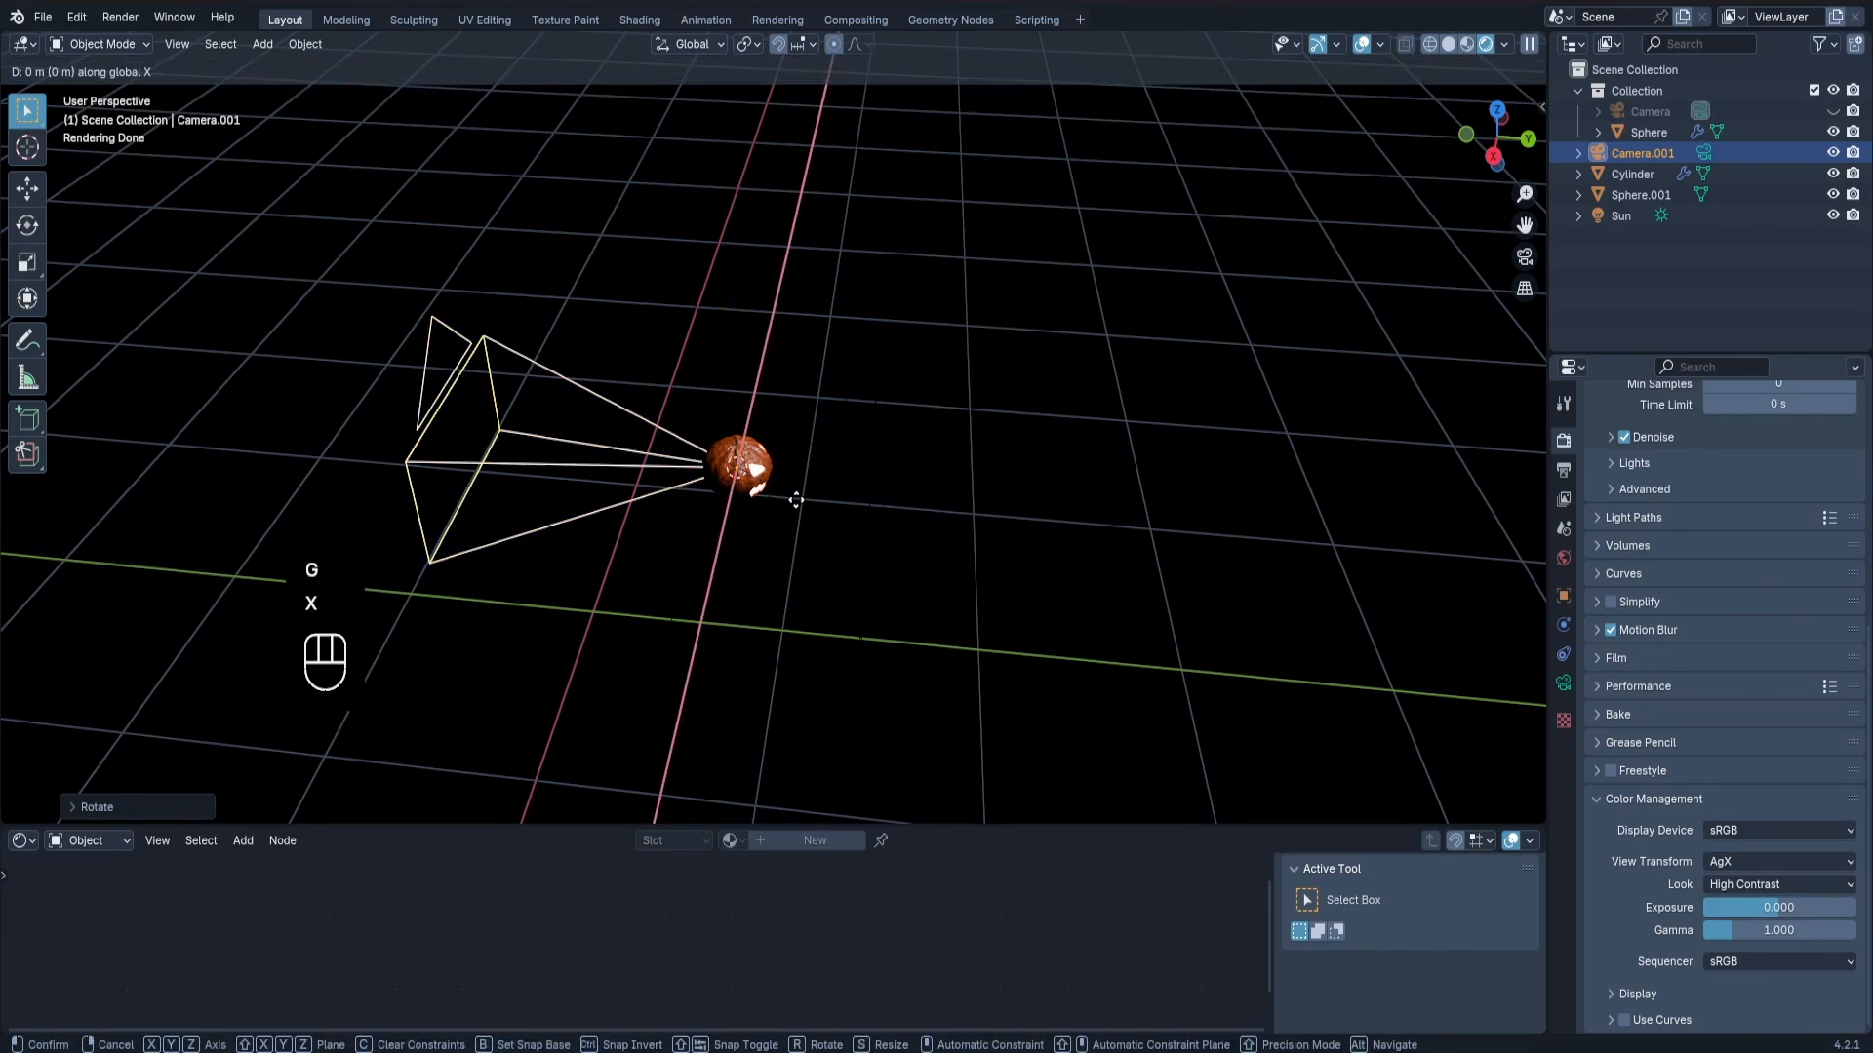
key(y)
click(1036, 213)
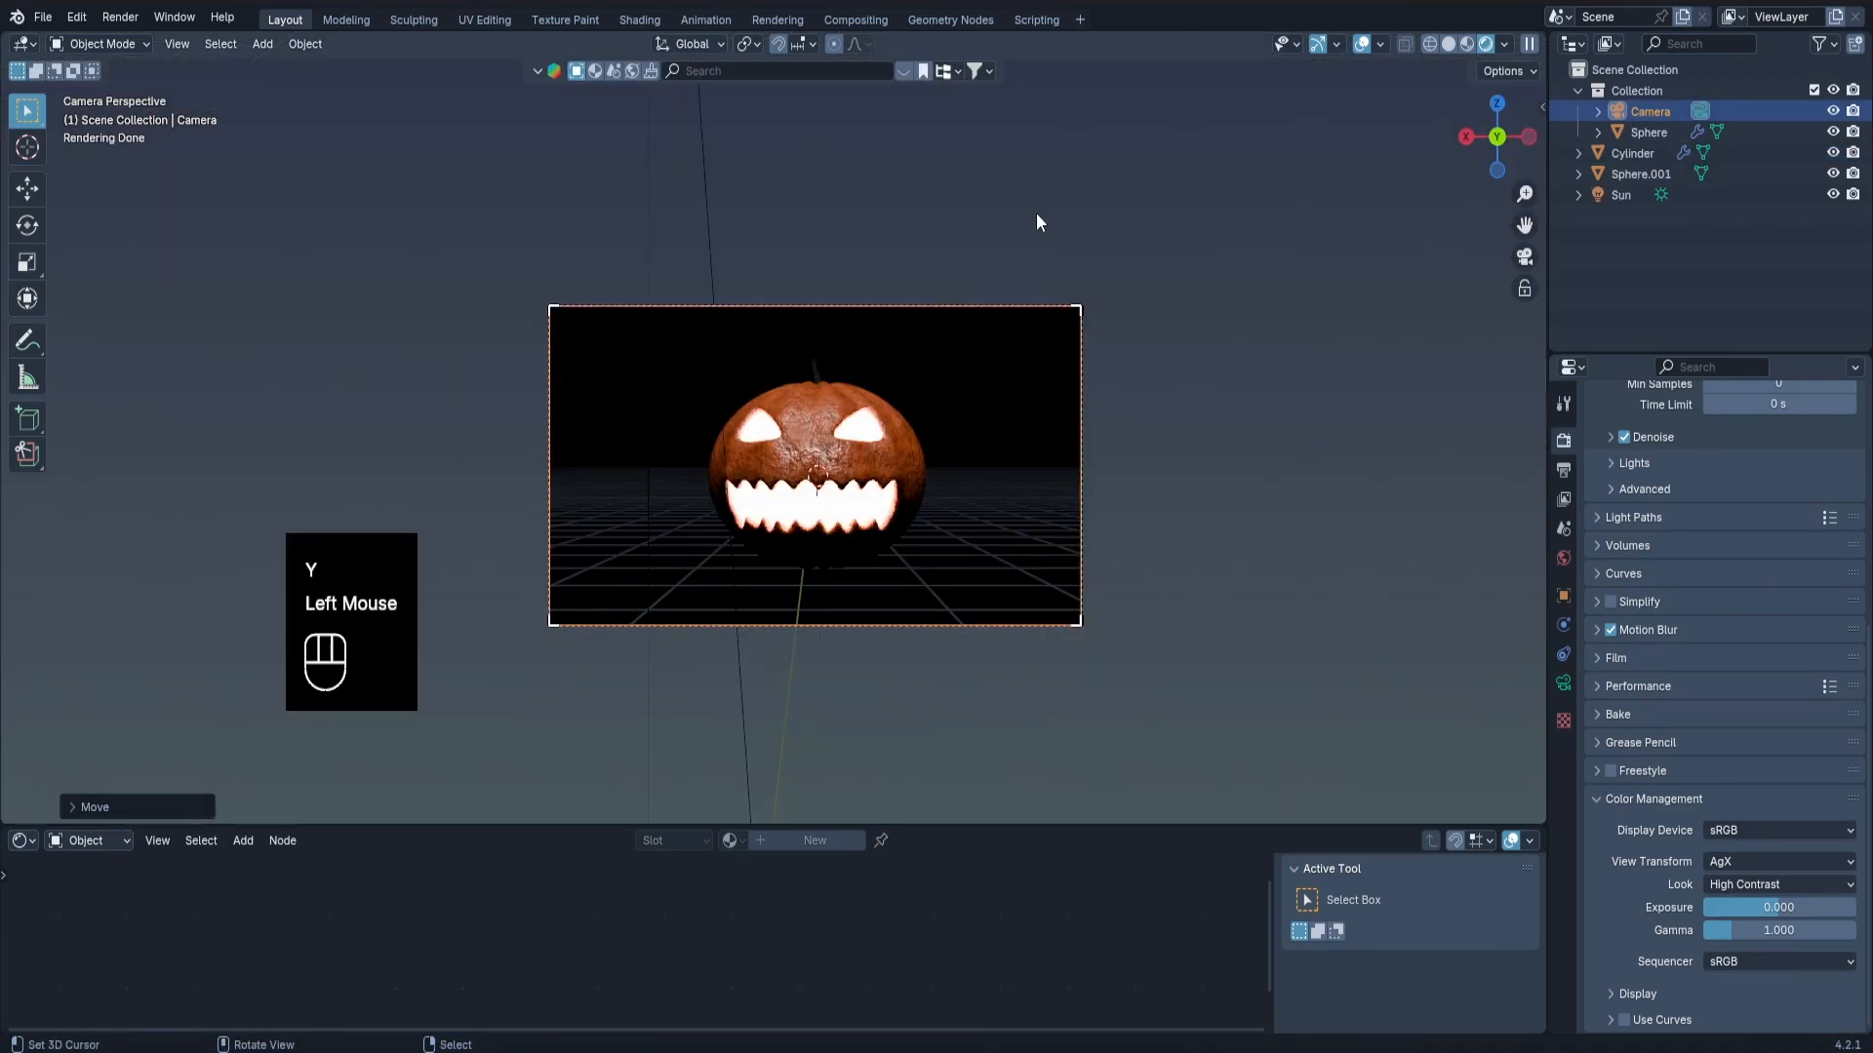
Set the pivot point to the 3D Cursor and rotate the original camera slightly around the pumpkin about Z.
click(751, 44)
click(780, 124)
key(r)
key(z)
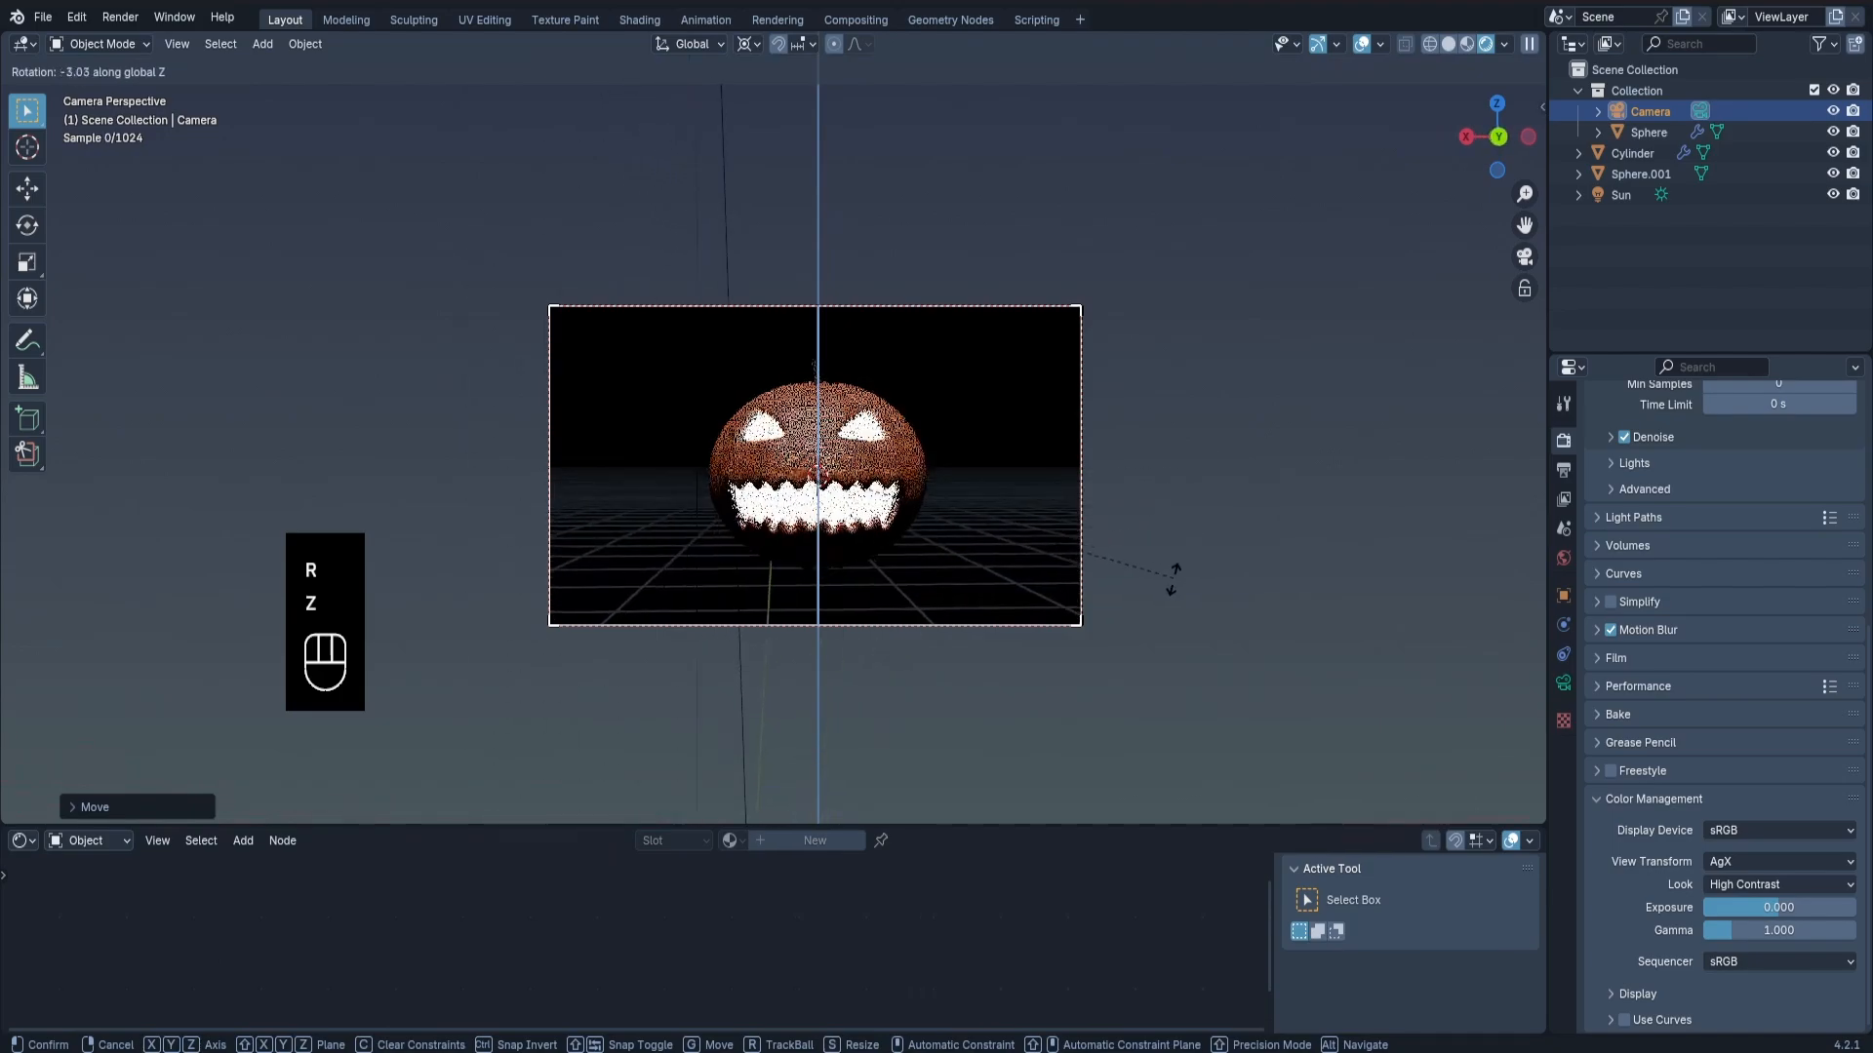
click(1149, 585)
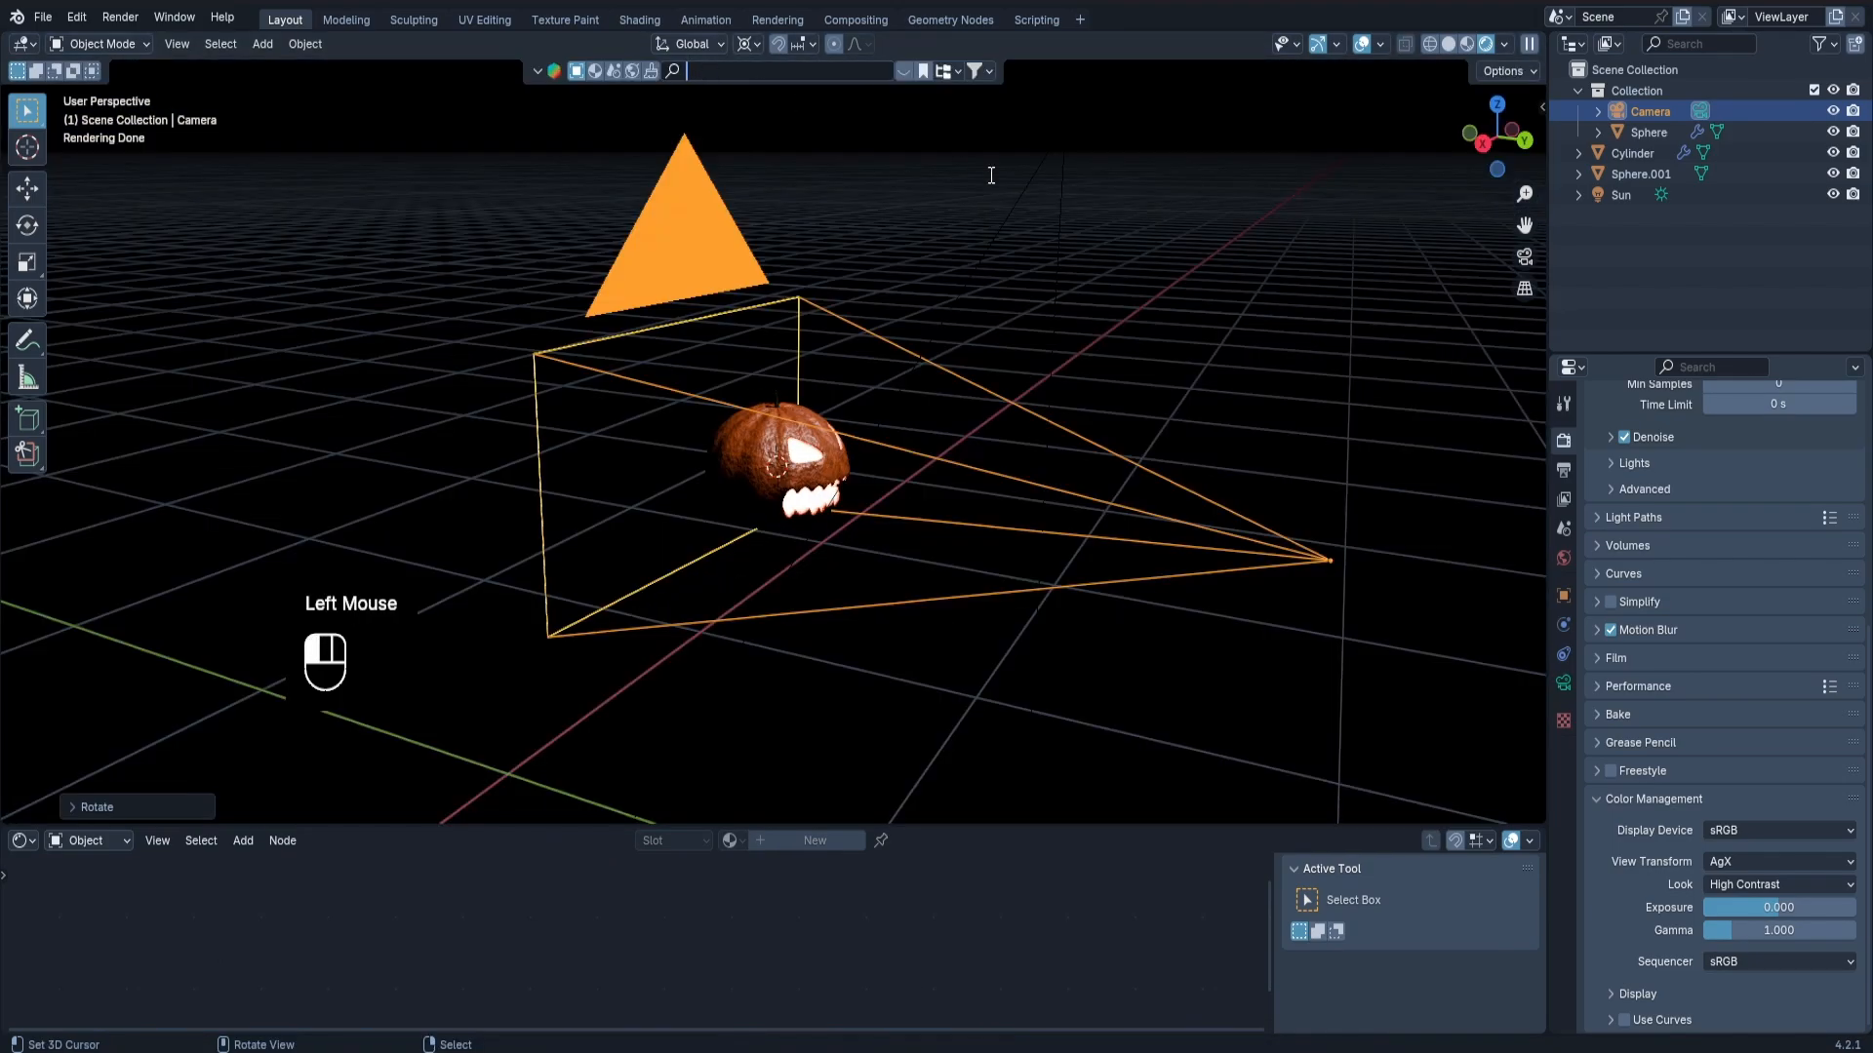
Search the asset library for "table" and place the Old Dinner Table under the pumpkin.
text(table)
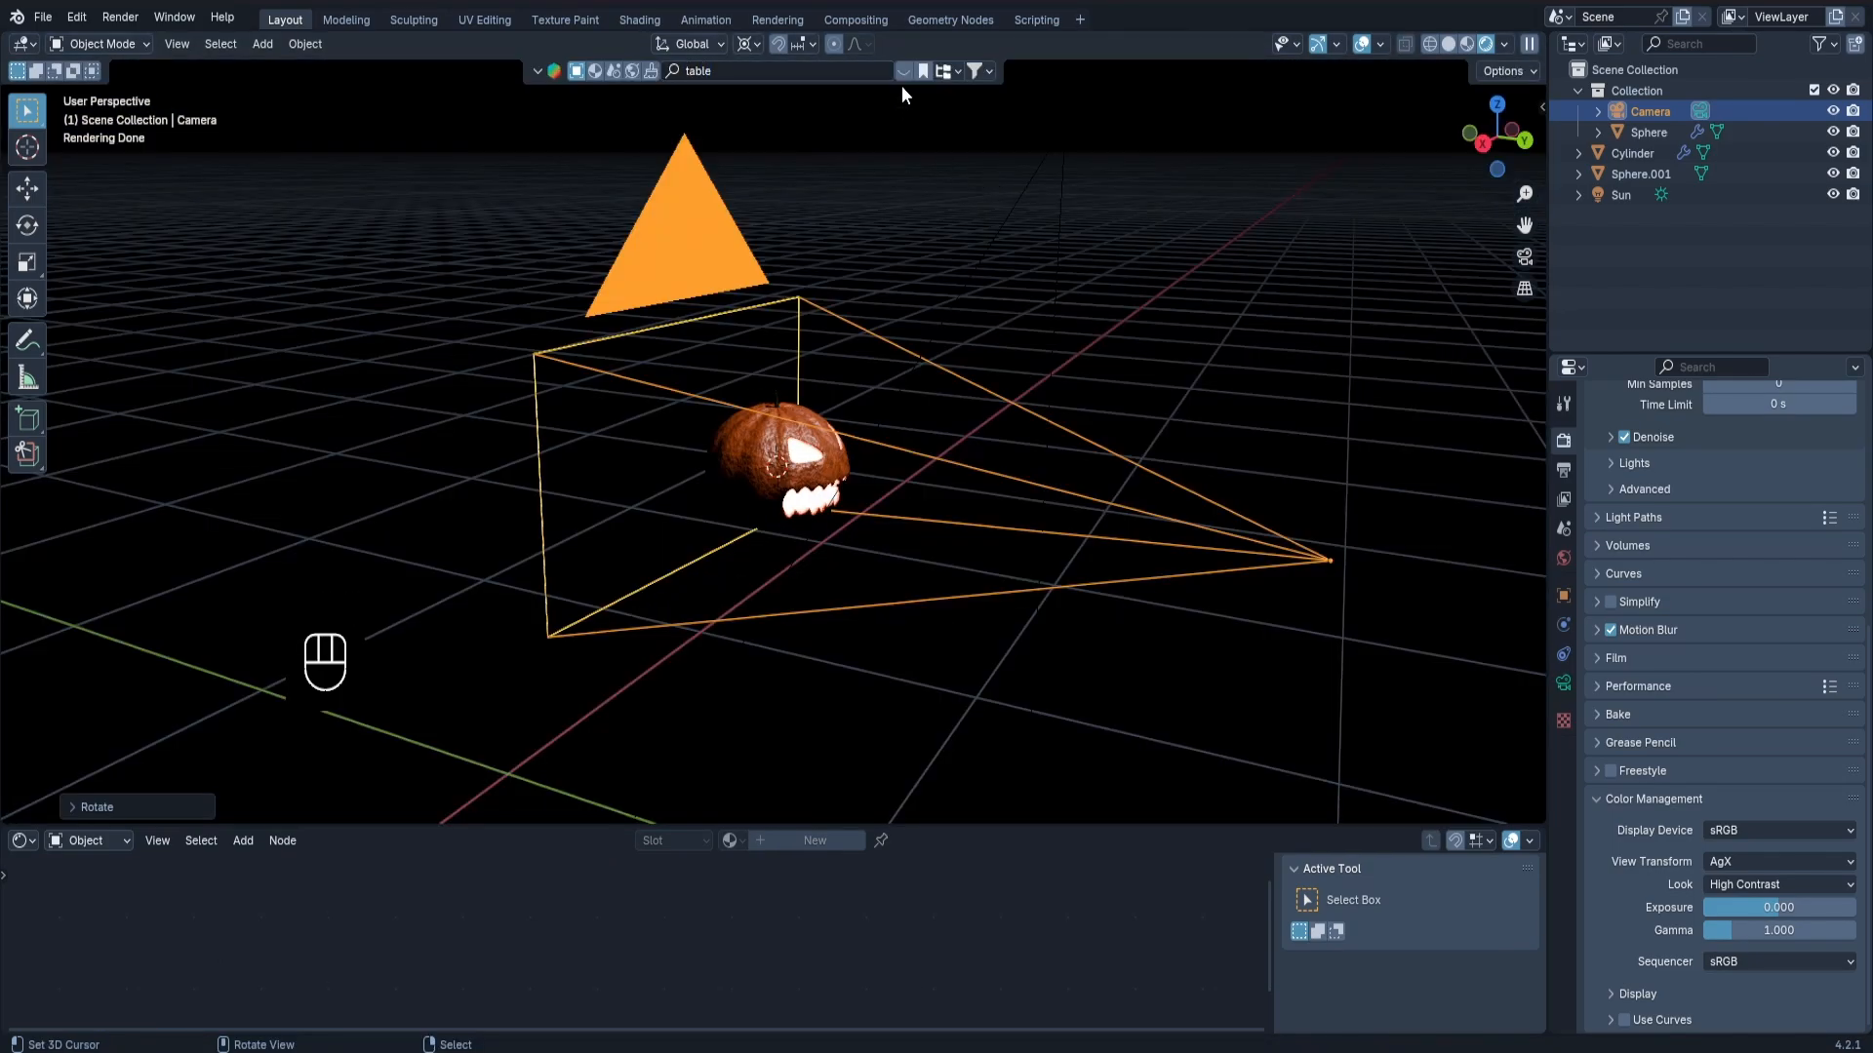
double_click(903, 75)
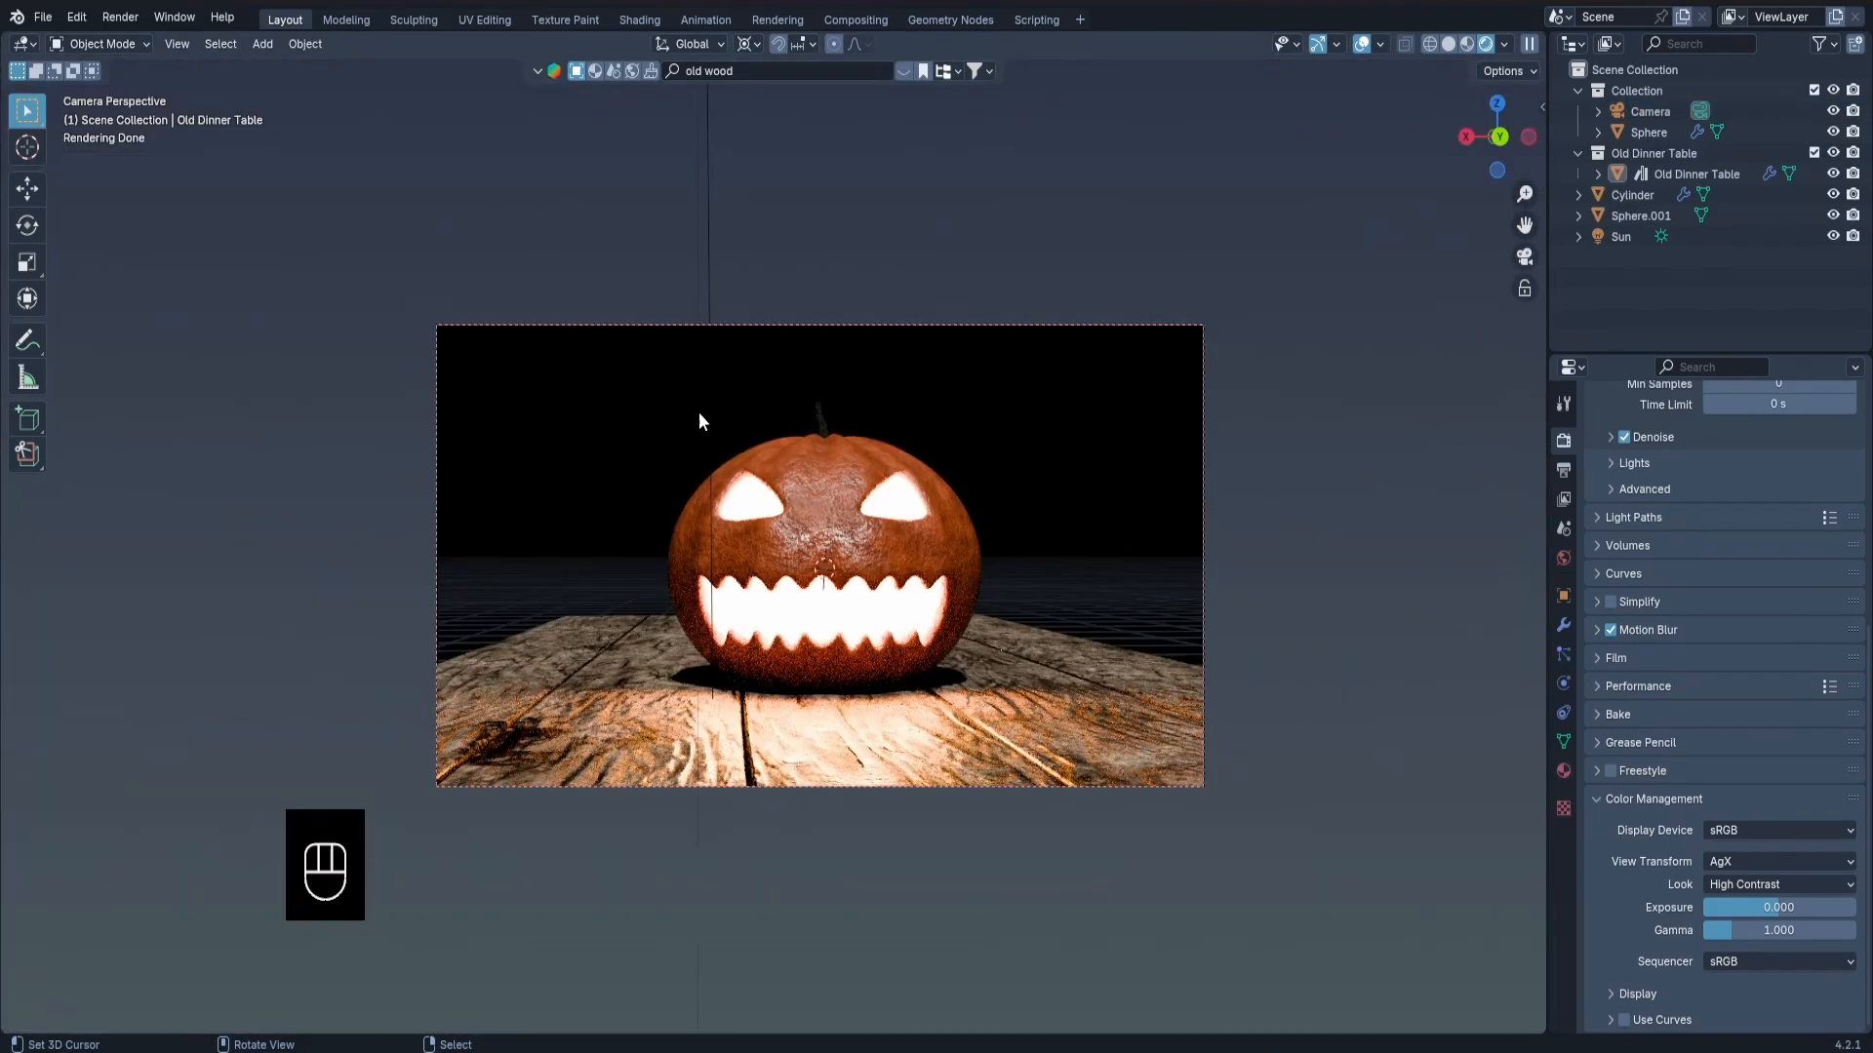
middle_drag(699, 412, 881, 597)
scroll(747, 630, down, 2)
Add a plane as a backdrop and rotate it 90 degrees so it stands upright.
key(shift+a)
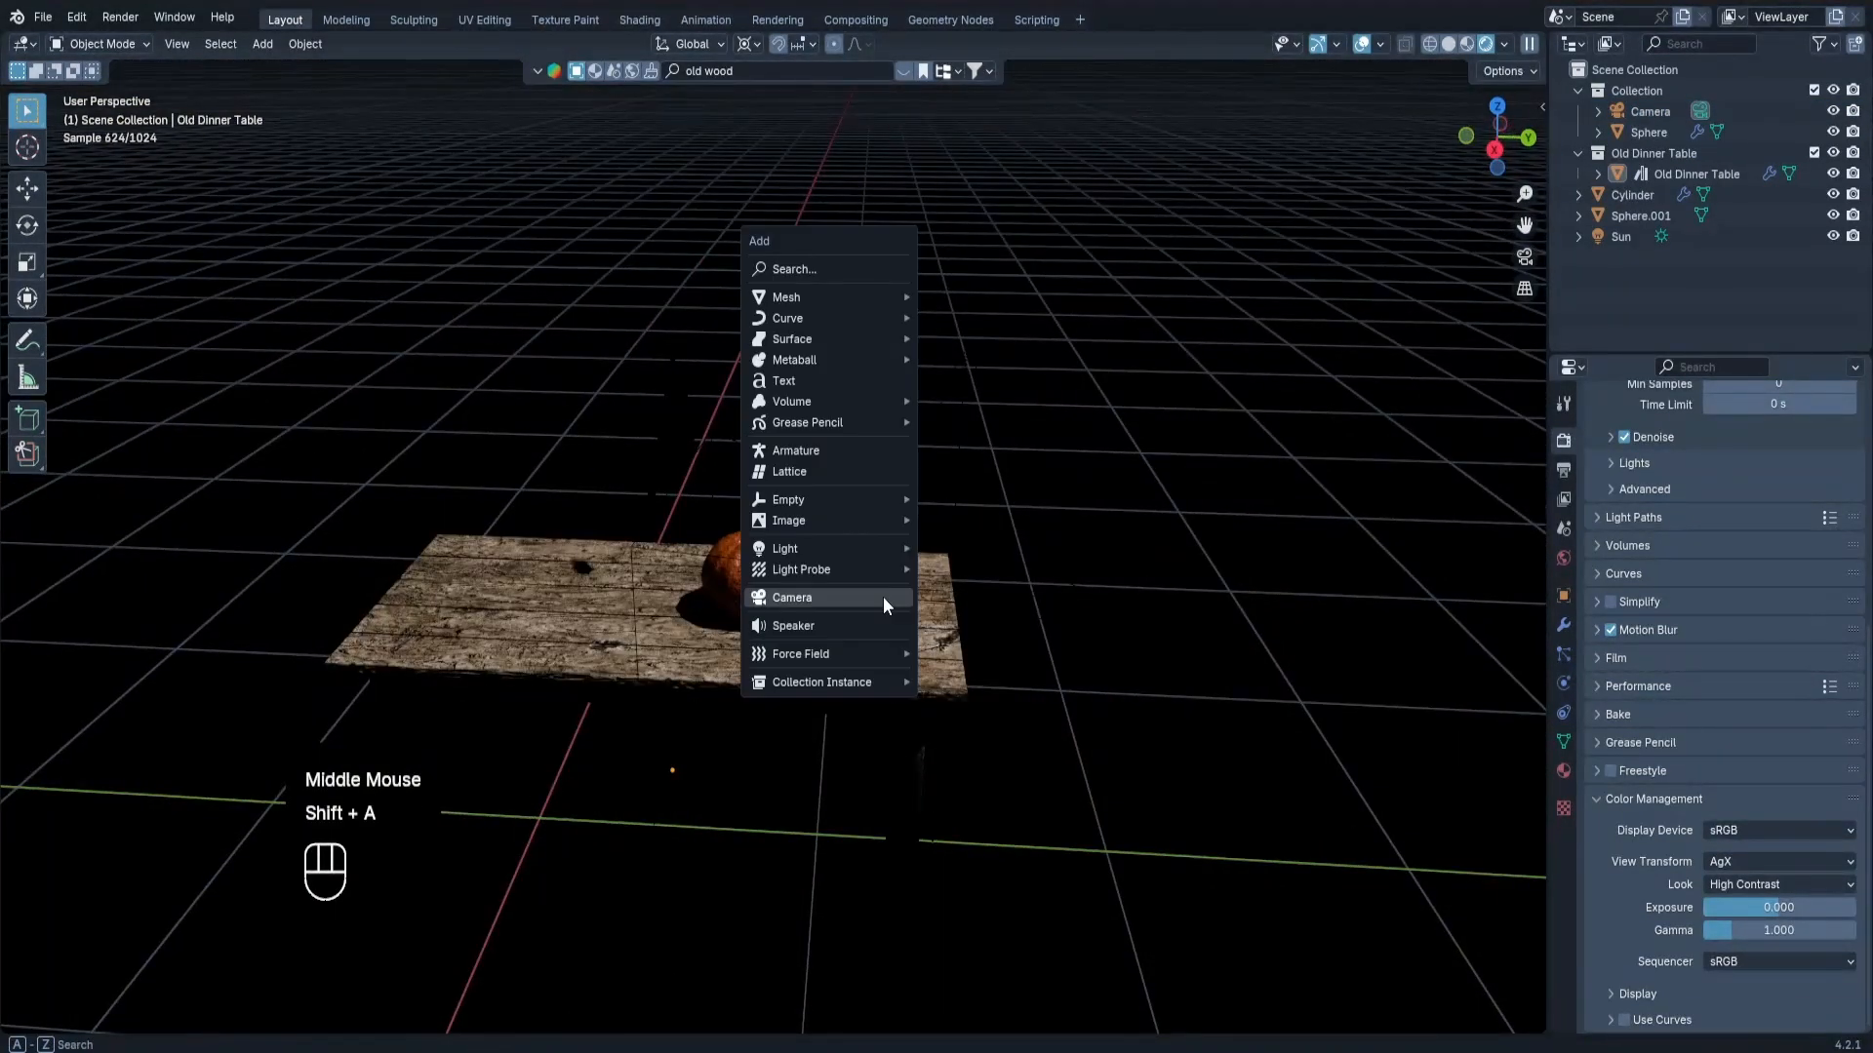
mouse_move(794, 294)
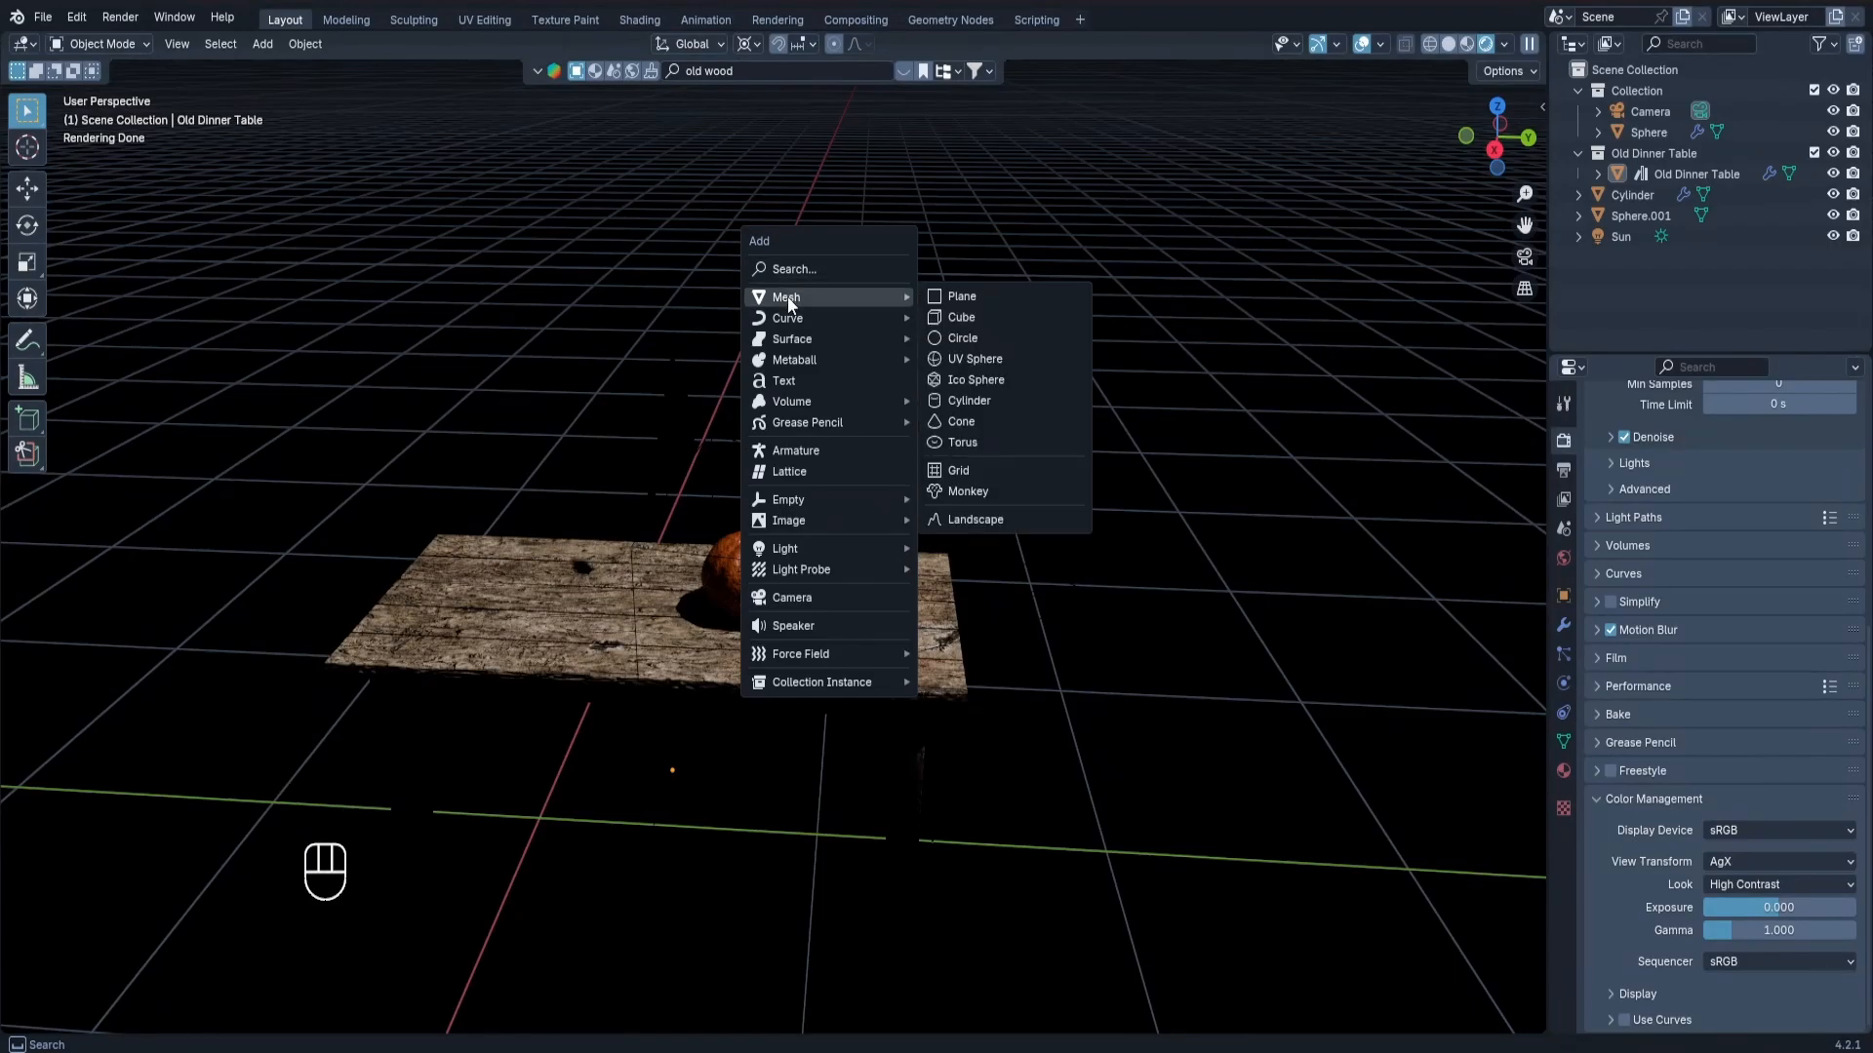
click(939, 302)
key(r)
key(9)
key(0)
key(Return)
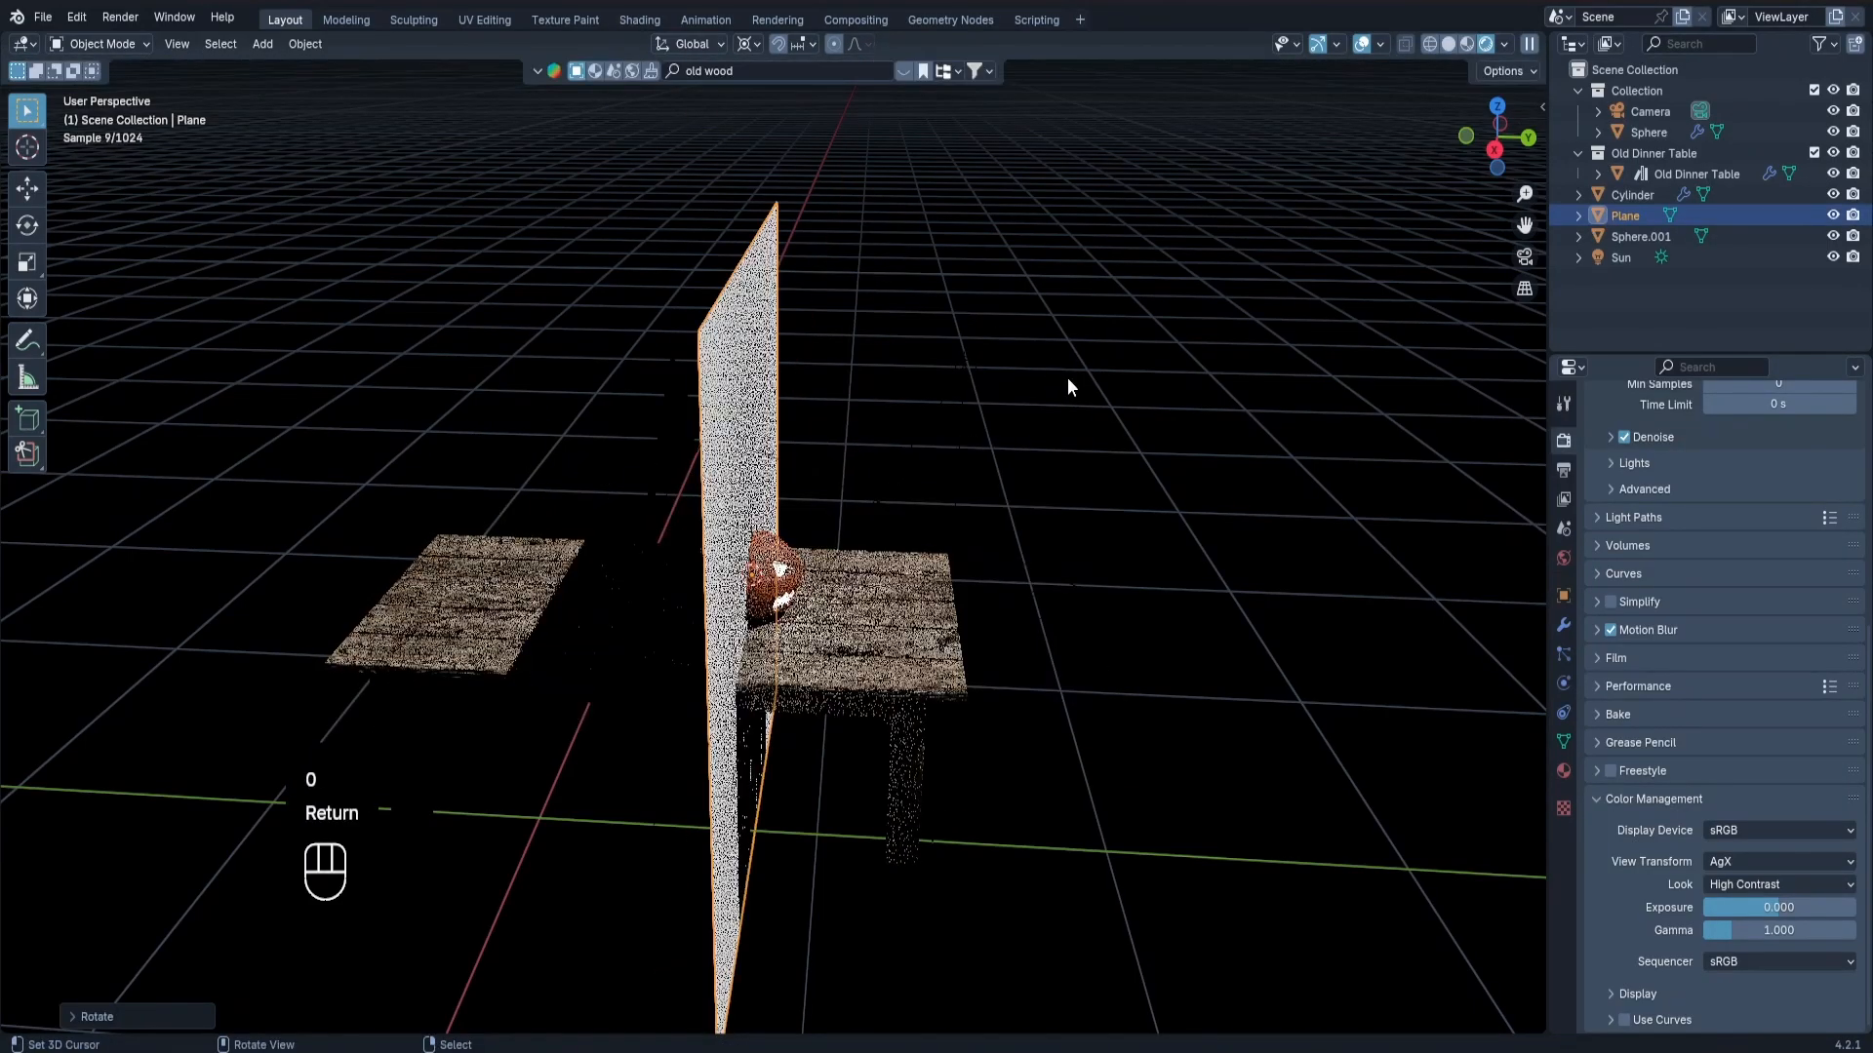
Move the upright plane about 1.3 m along negative Y, behind the pumpkin.
key(g)
key(x)
right_click(1063, 381)
key(g)
key(y)
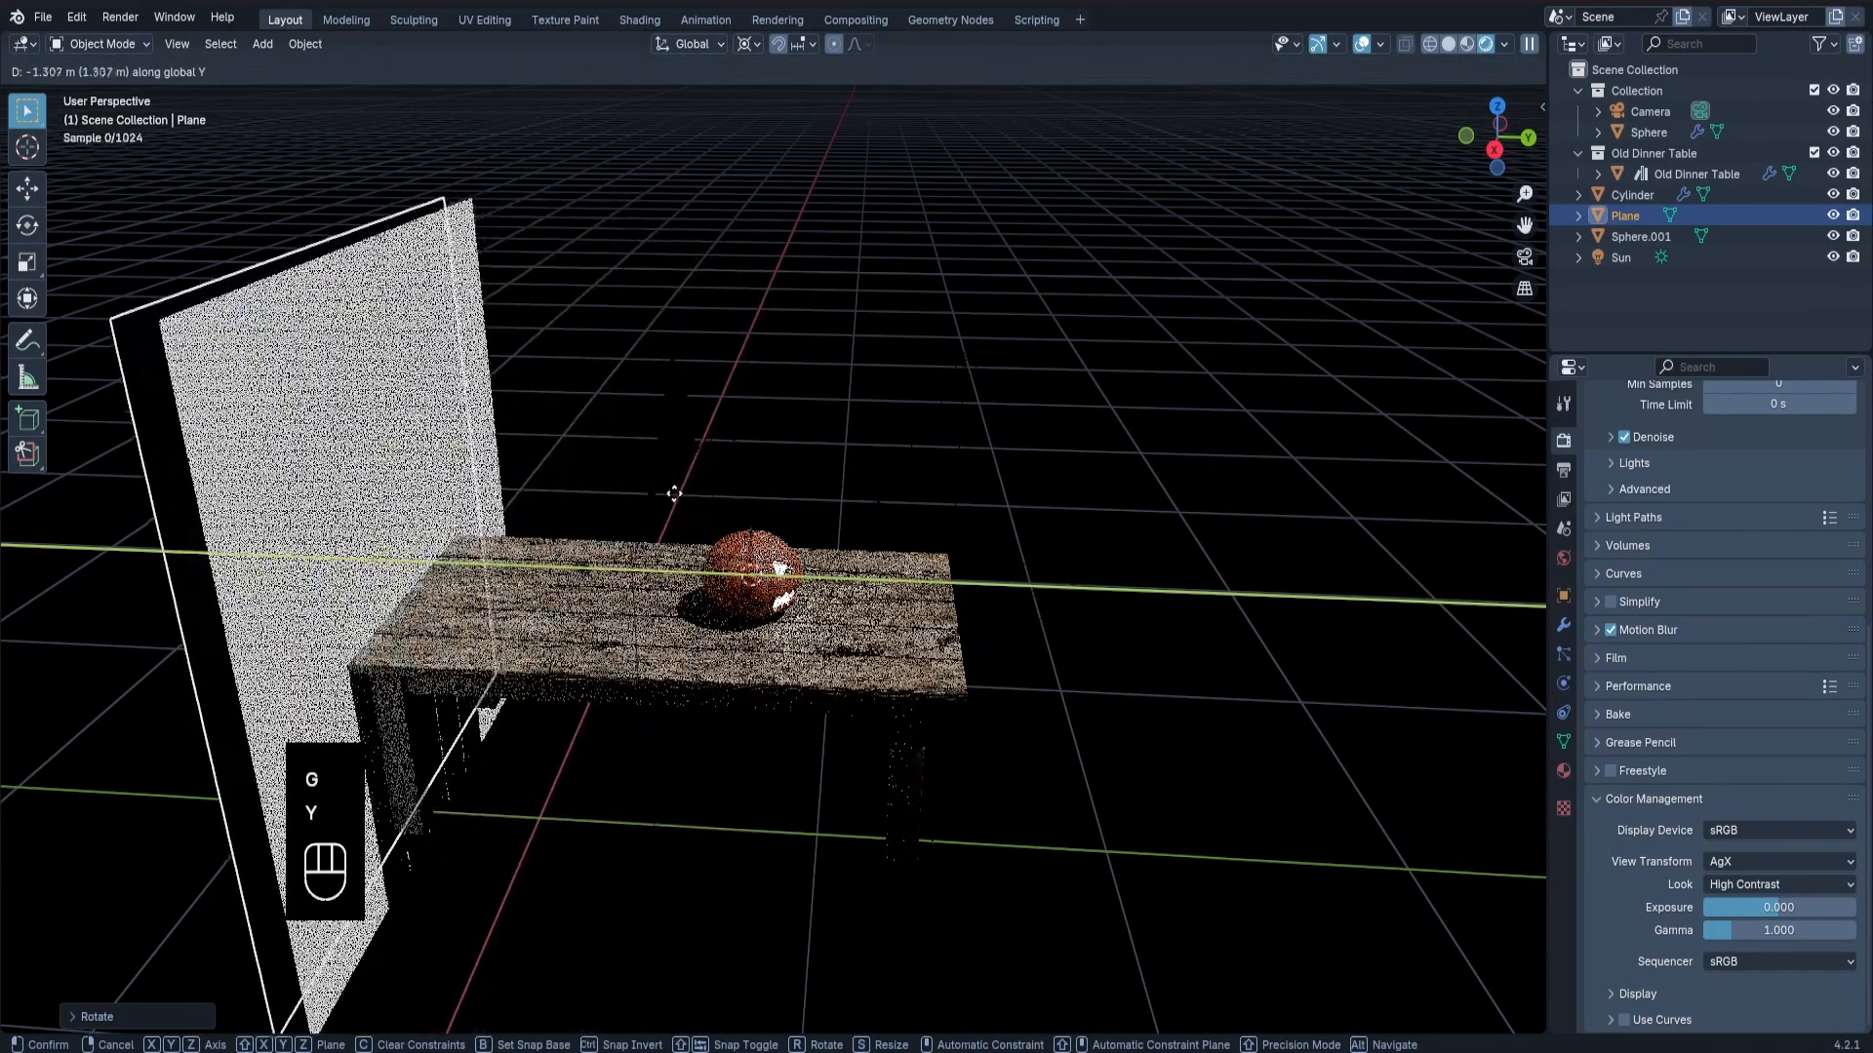
click(668, 495)
Give the backdrop plane a new material with a black base color and a roughness of 1.
drag(8, 1032, 34, 704)
click(32, 699)
click(79, 886)
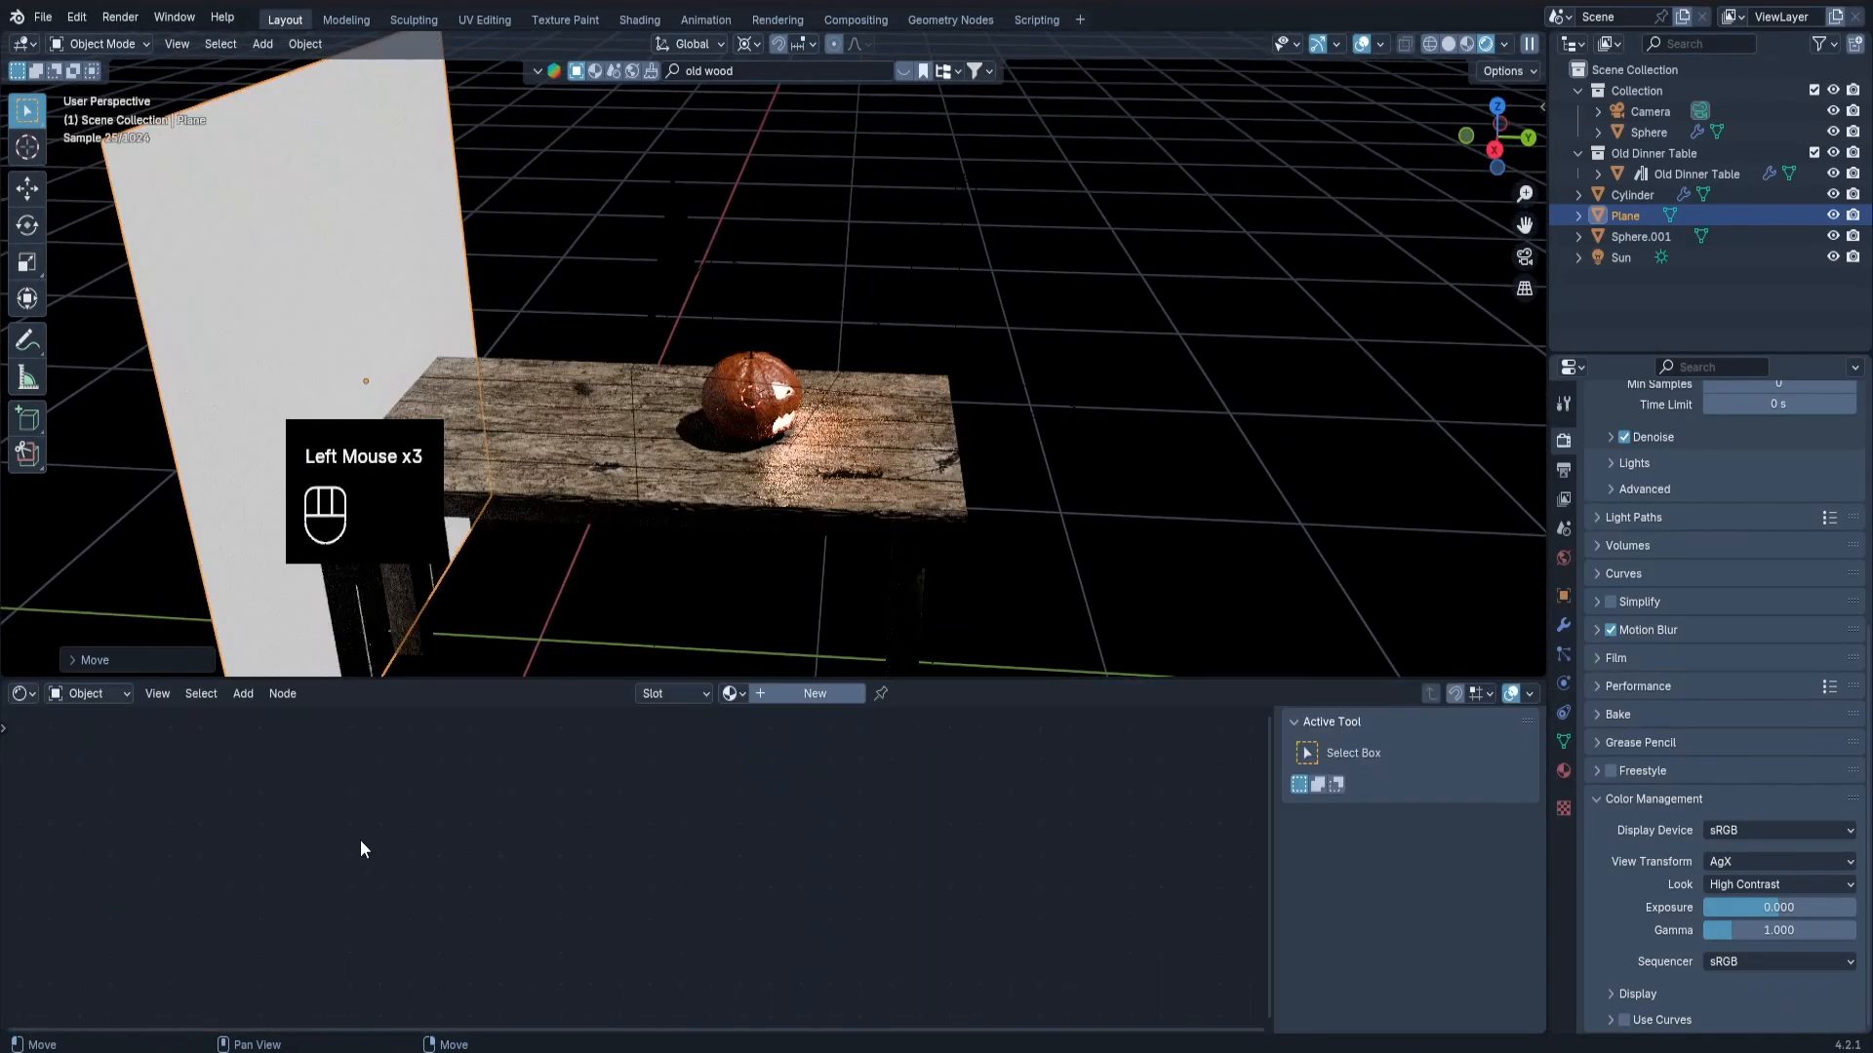
click(833, 693)
scroll(603, 879, up, 3)
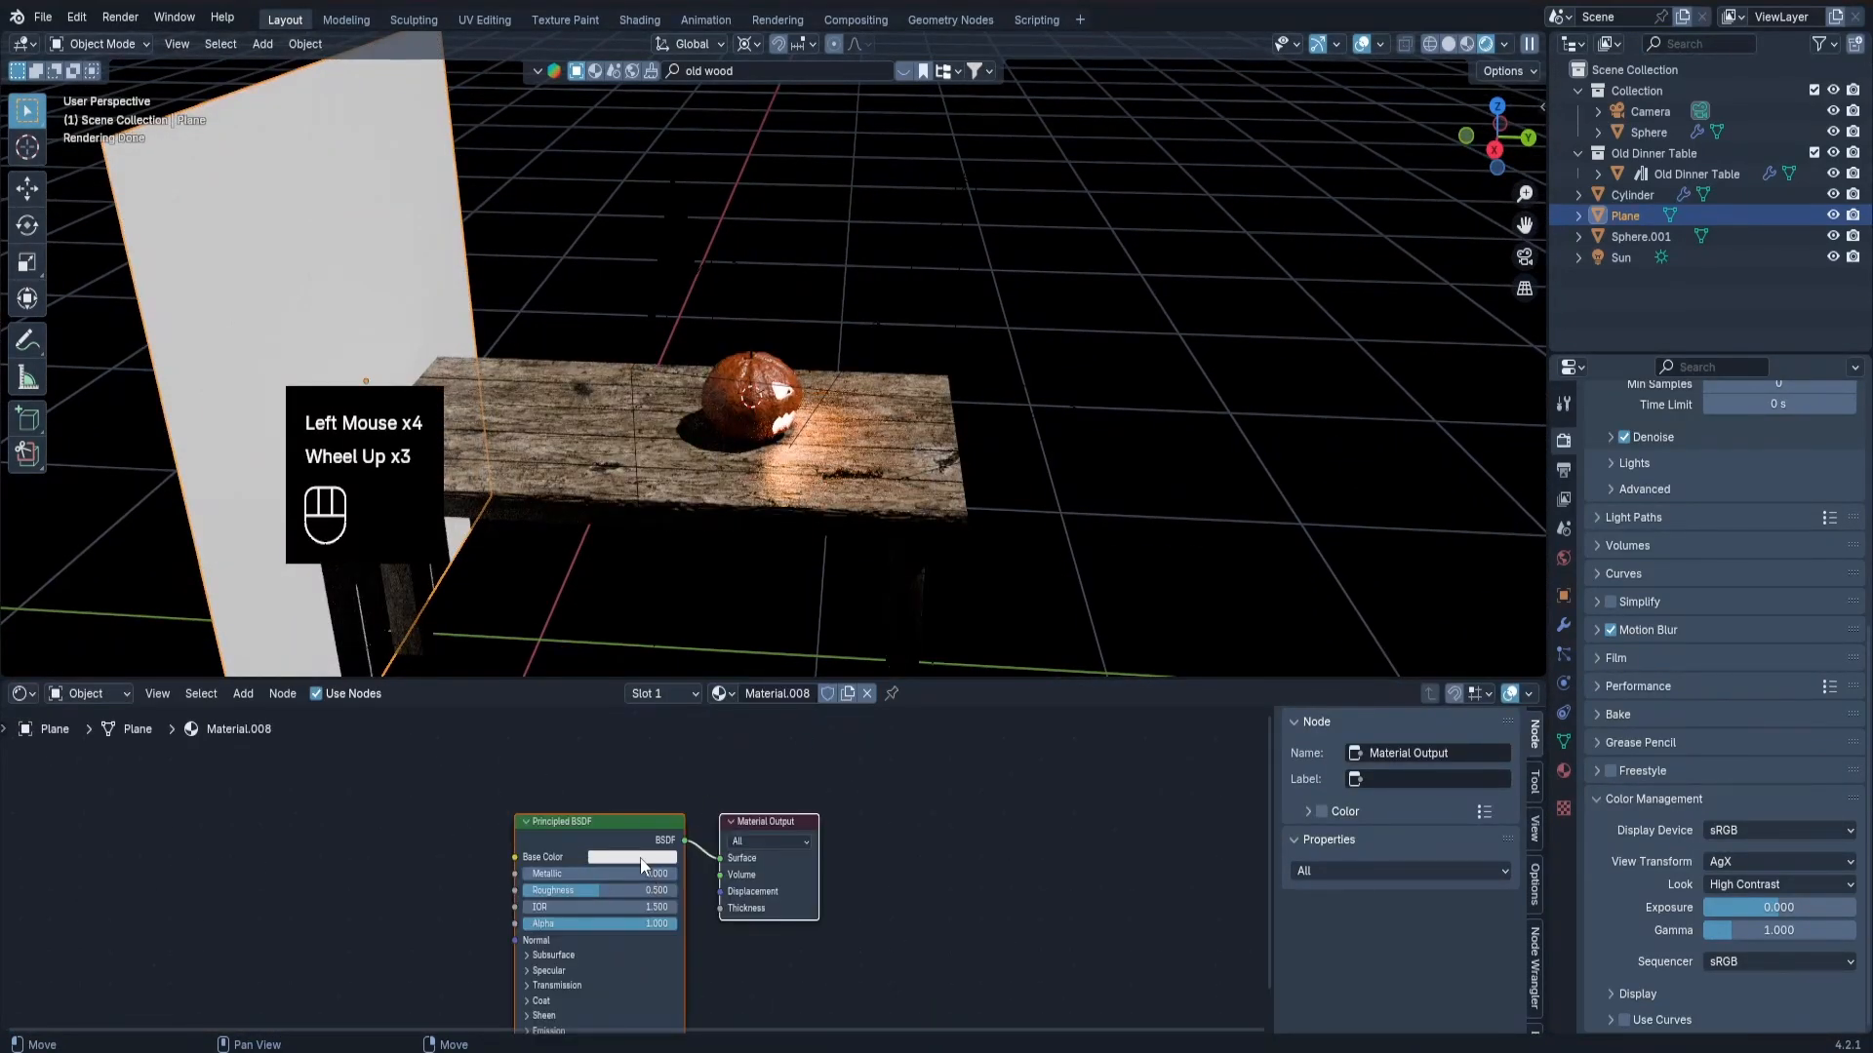
click(632, 857)
drag(726, 667, 727, 753)
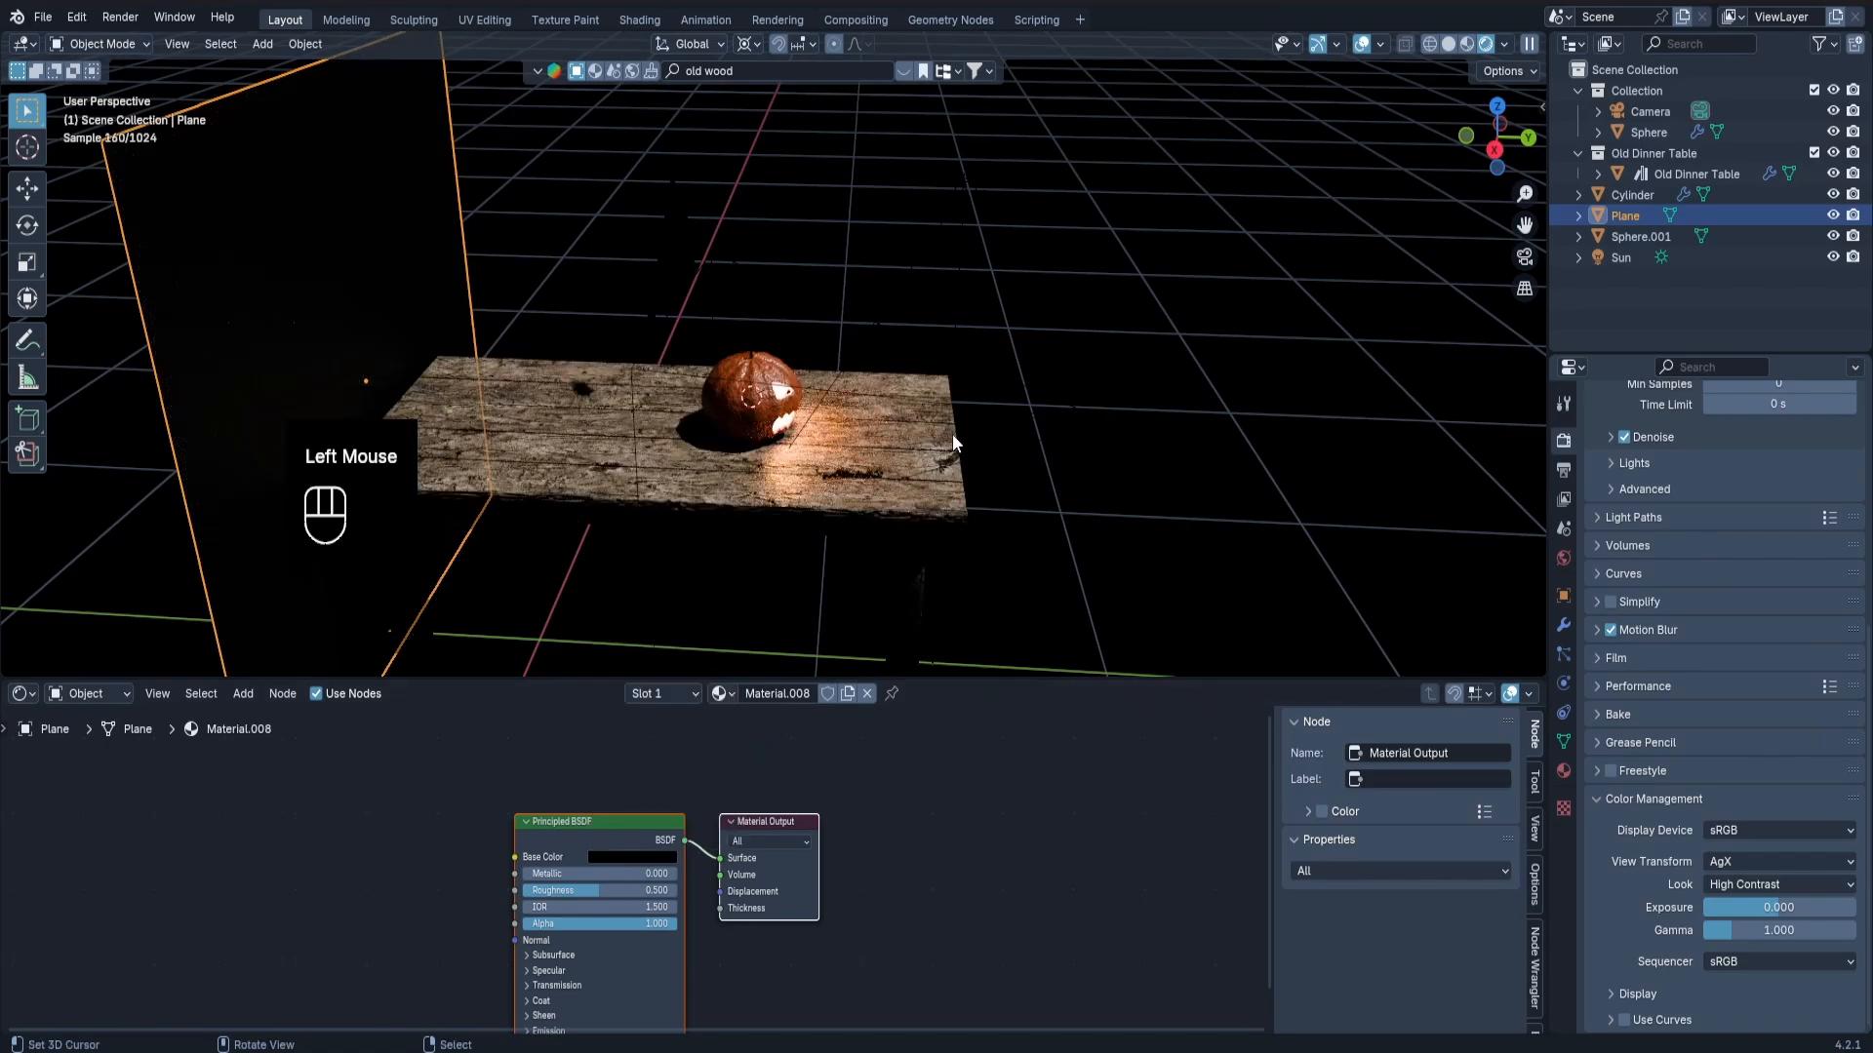
key(KP_0)
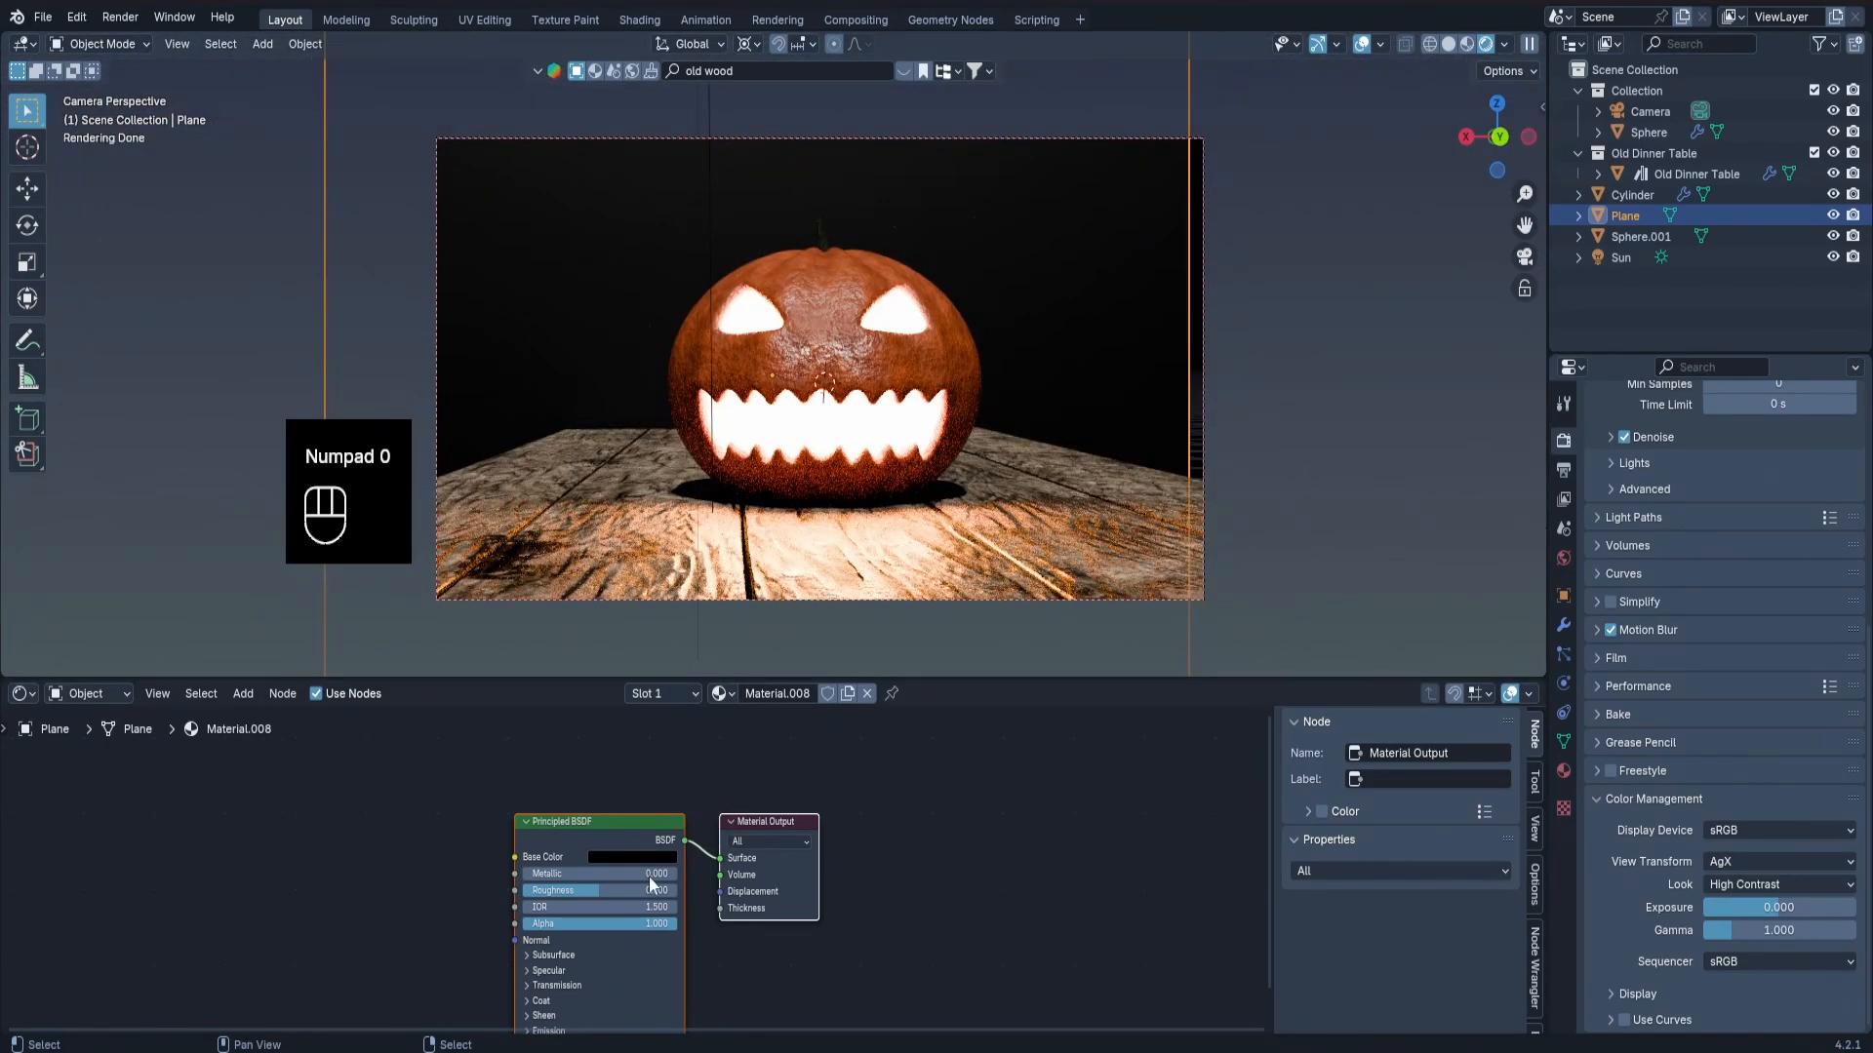
drag(603, 891, 679, 890)
Shift the backdrop plane along X to fill the background of the camera frame, and check the framing.
key(g)
key(x)
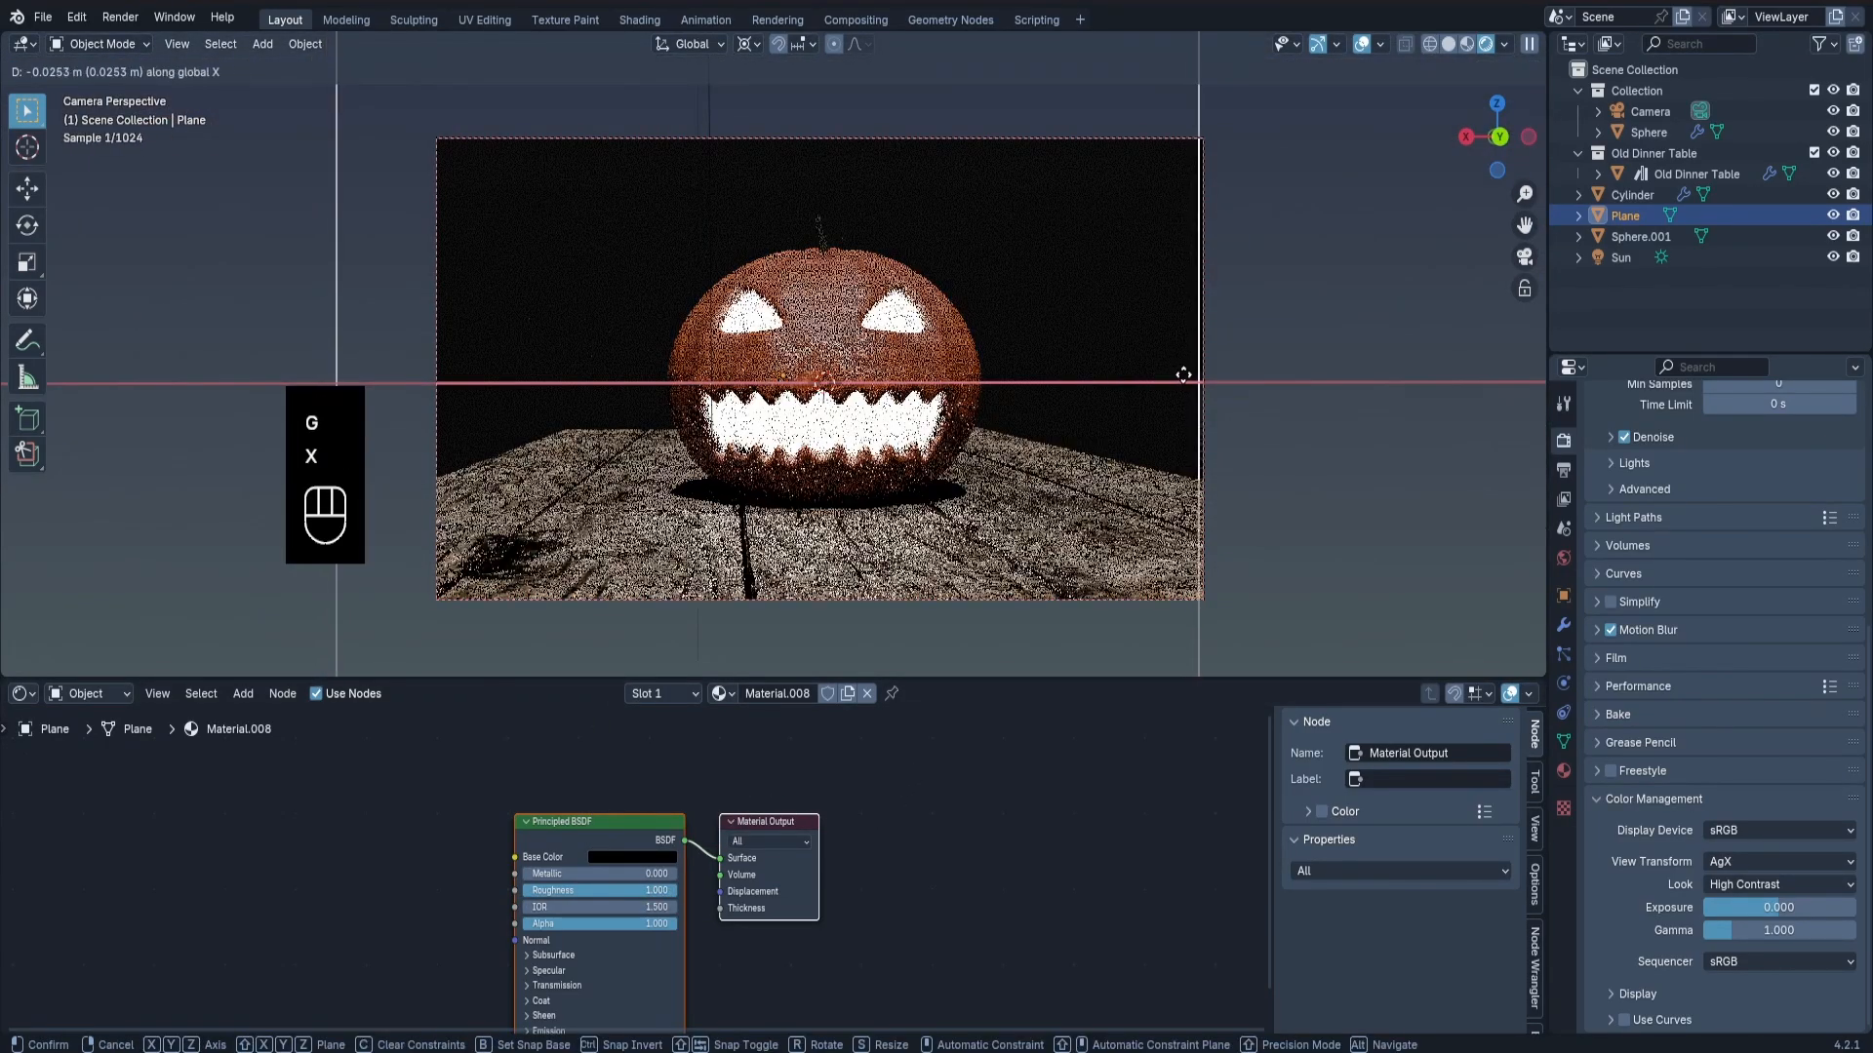
click(1282, 375)
key(alt+a)
scroll(999, 435, up, 1)
scroll(999, 435, down, 3)
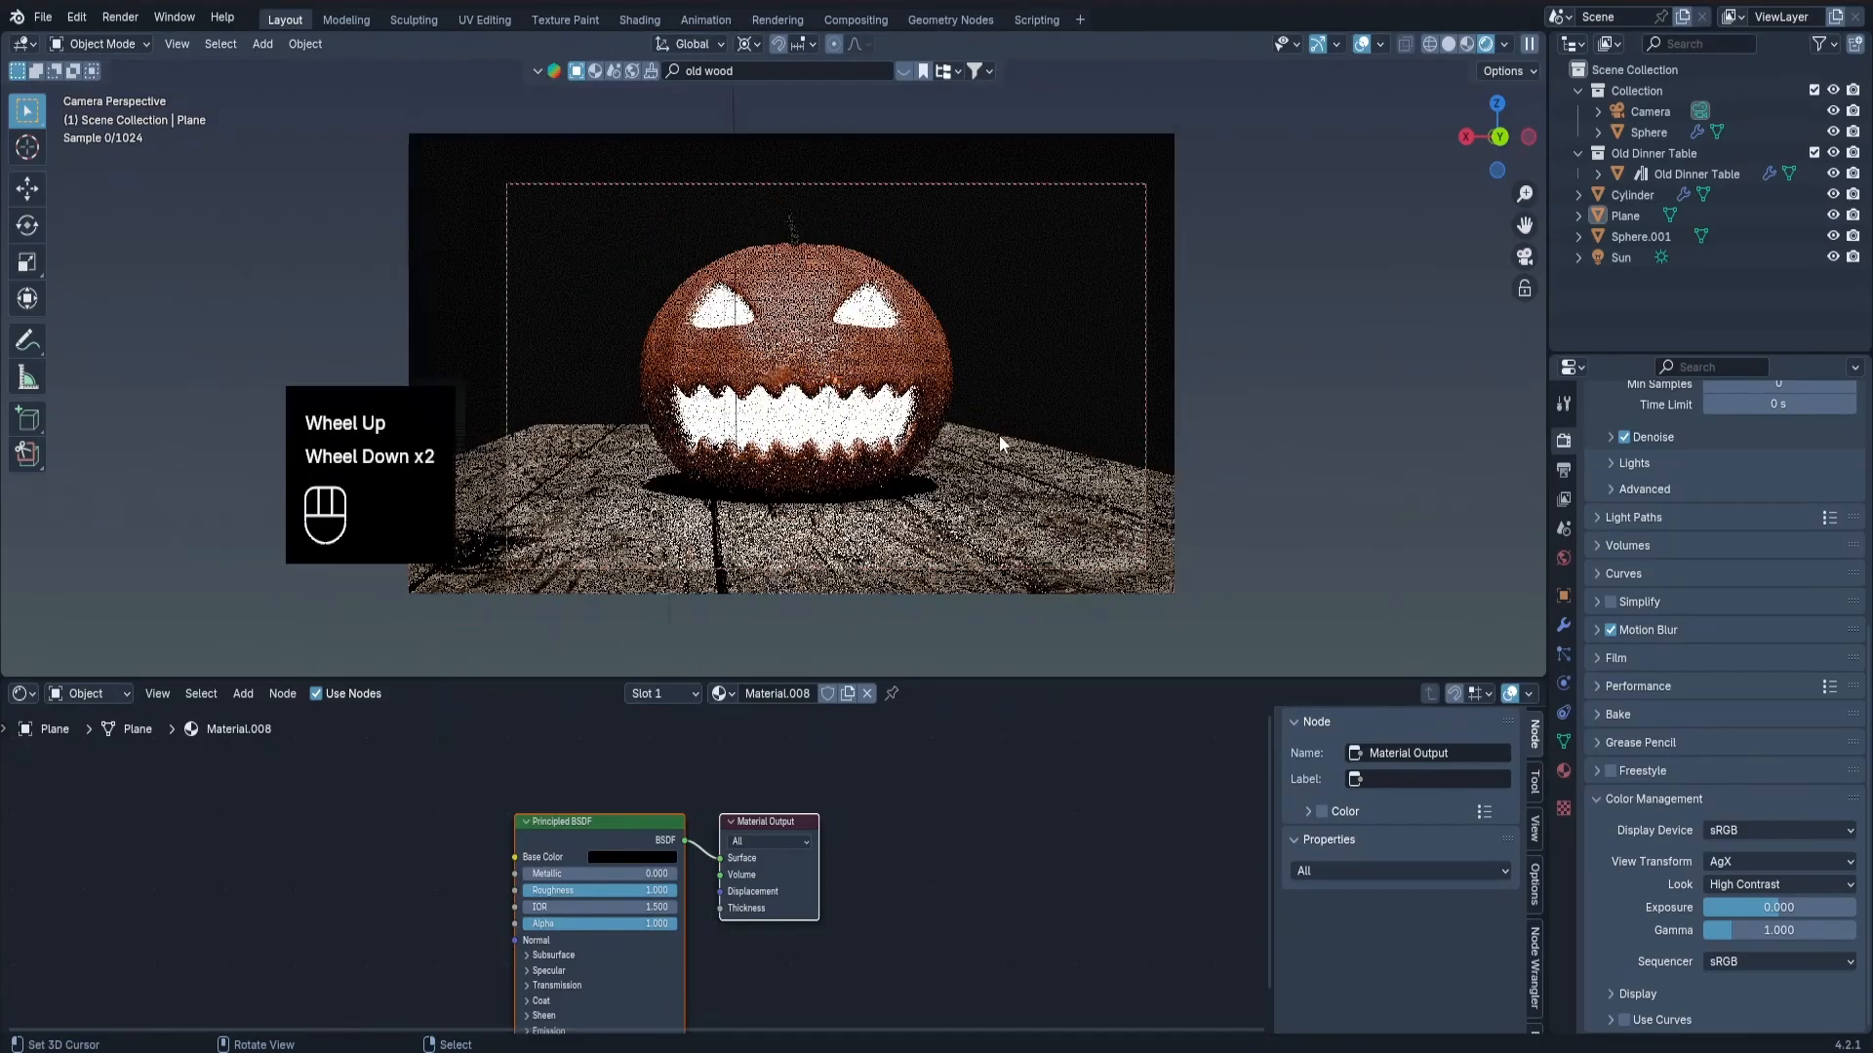
shift+middle_drag(917, 445, 928, 438)
scroll(935, 361, up, 1)
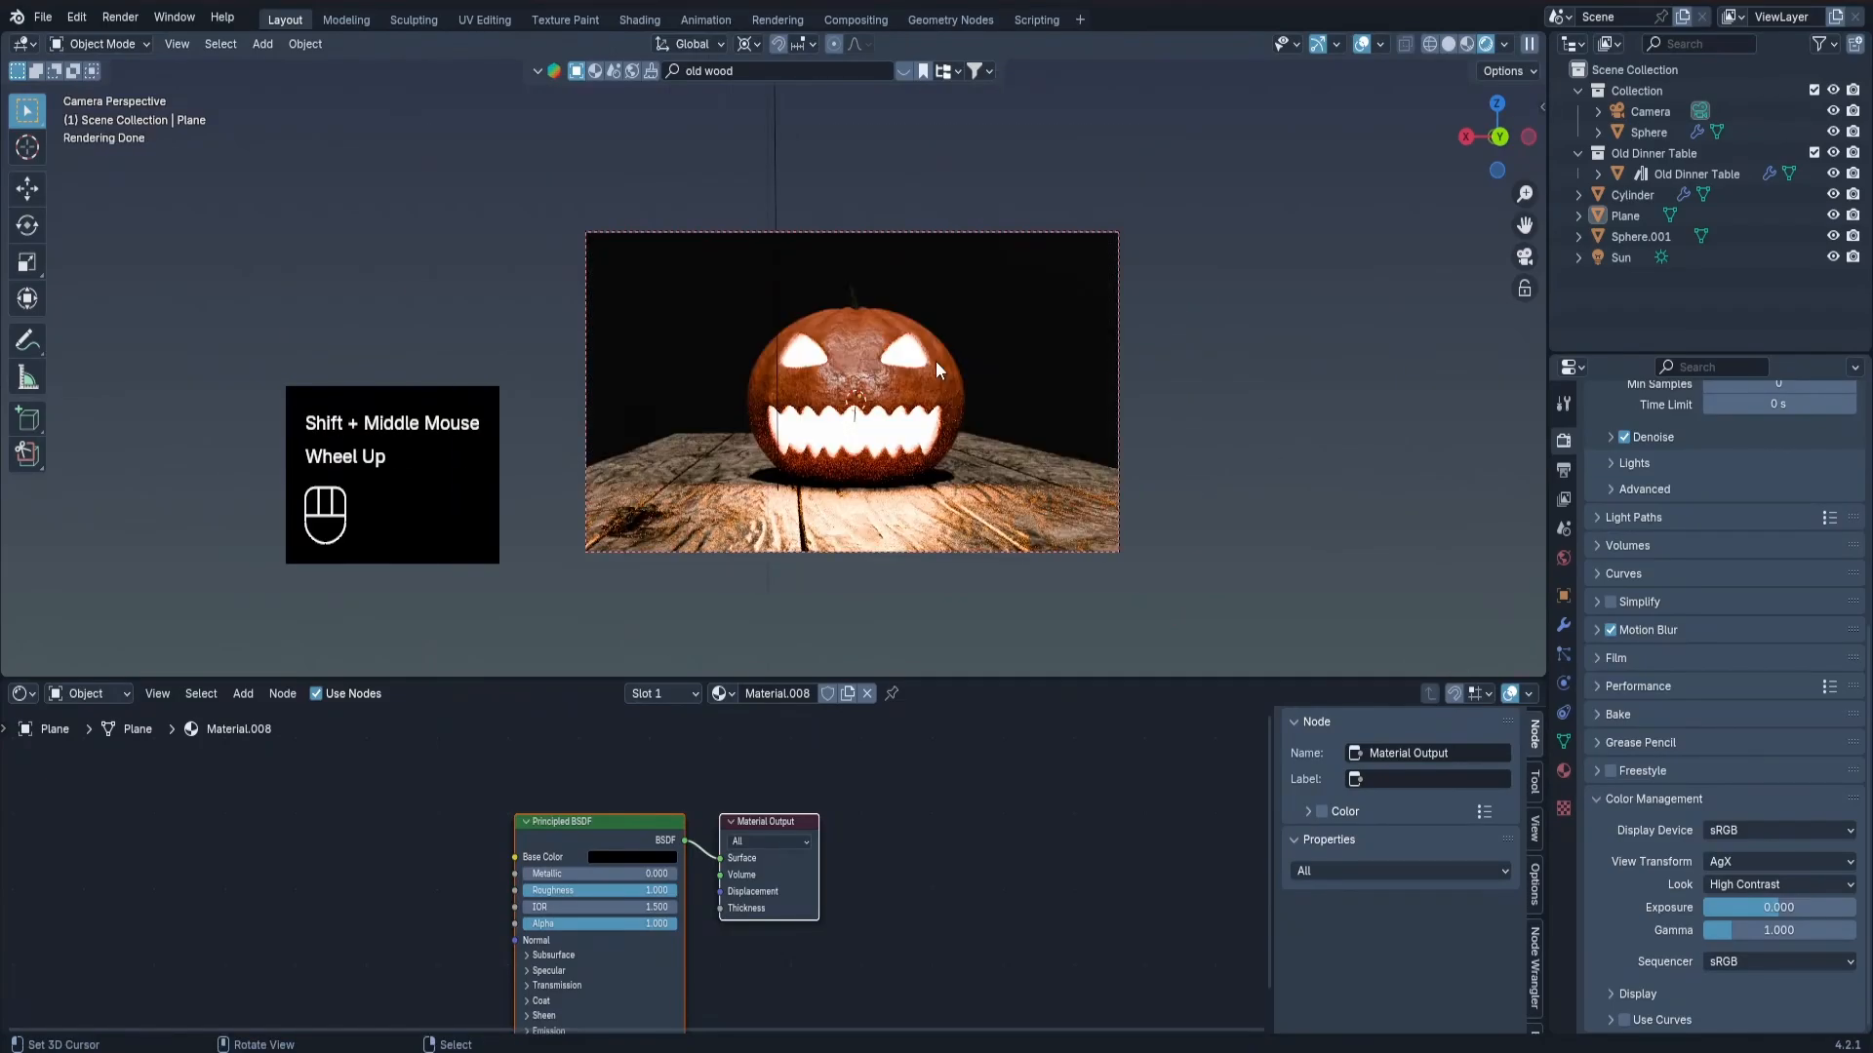